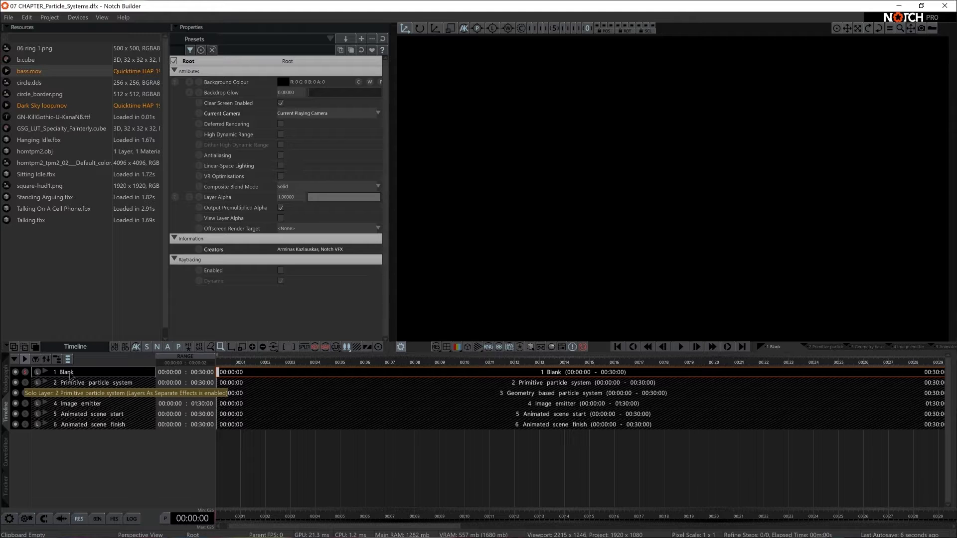
Open the Blank layer's nodegraph and add a Particle Root node connected to the root node
double_click(72, 373)
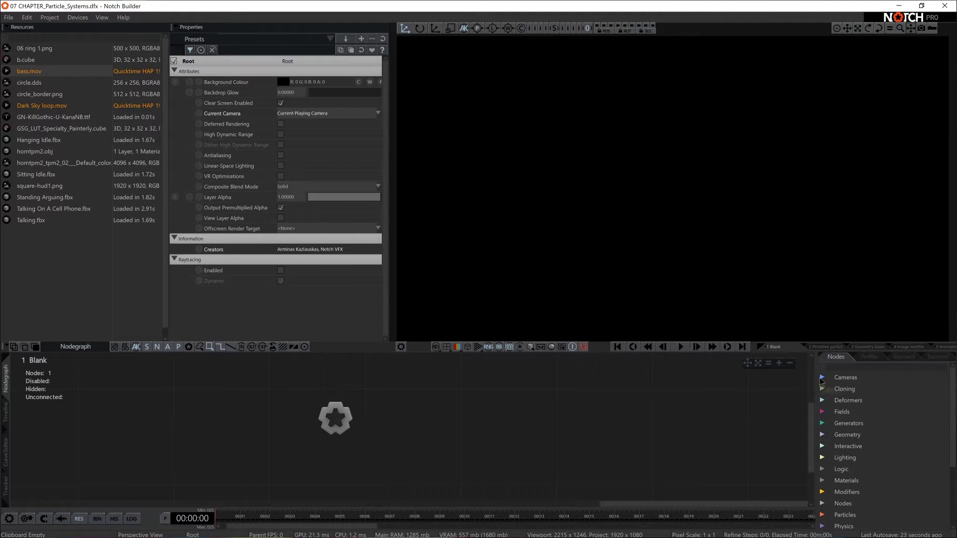
left_click(833, 365)
type("root")
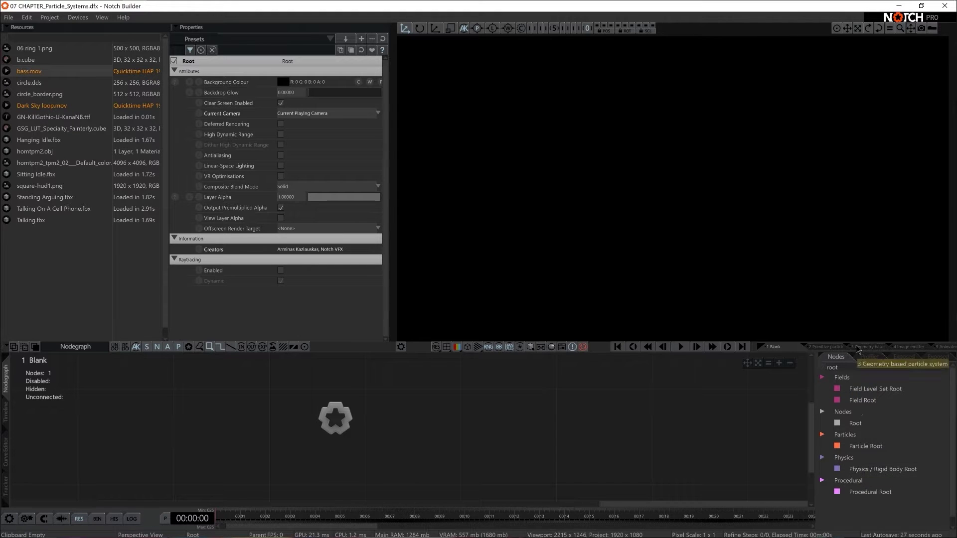
left_click_drag(850, 447, 768, 444)
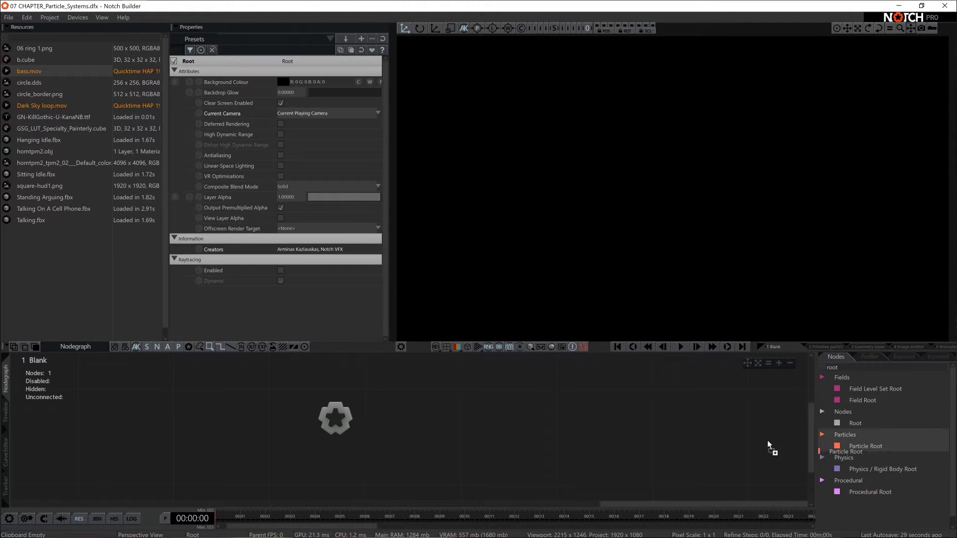
mouse_move(408, 411)
left_mouse_down()
mouse_move(404, 424)
mouse_move(405, 407)
left_mouse_up()
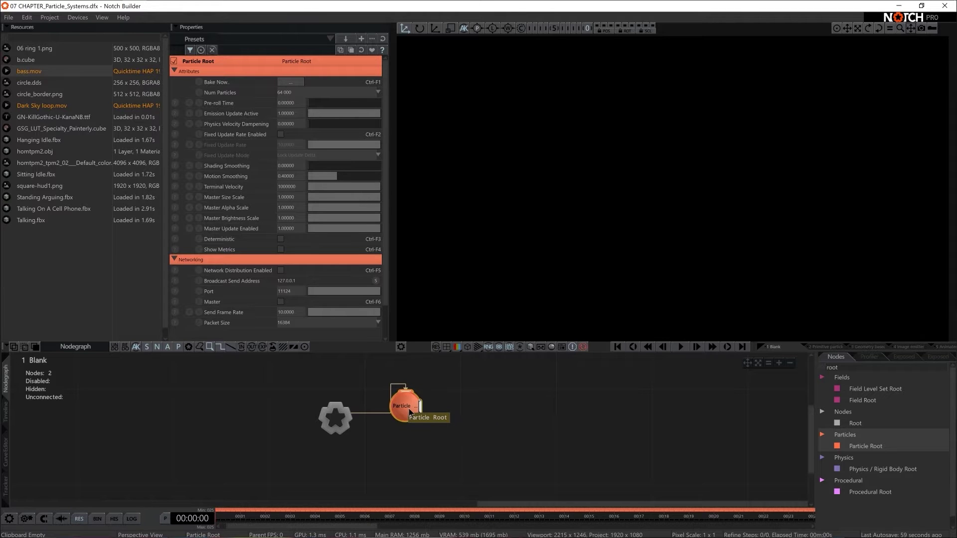
Find the particle Primitive Emitter among the nodes and add it as a child of the Particle Root
key("BackSpace")
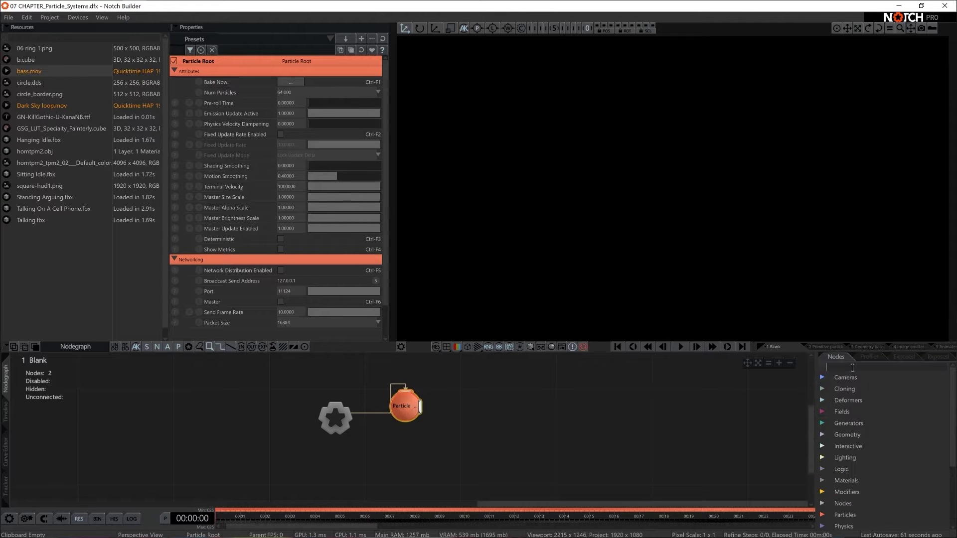
type("emitter")
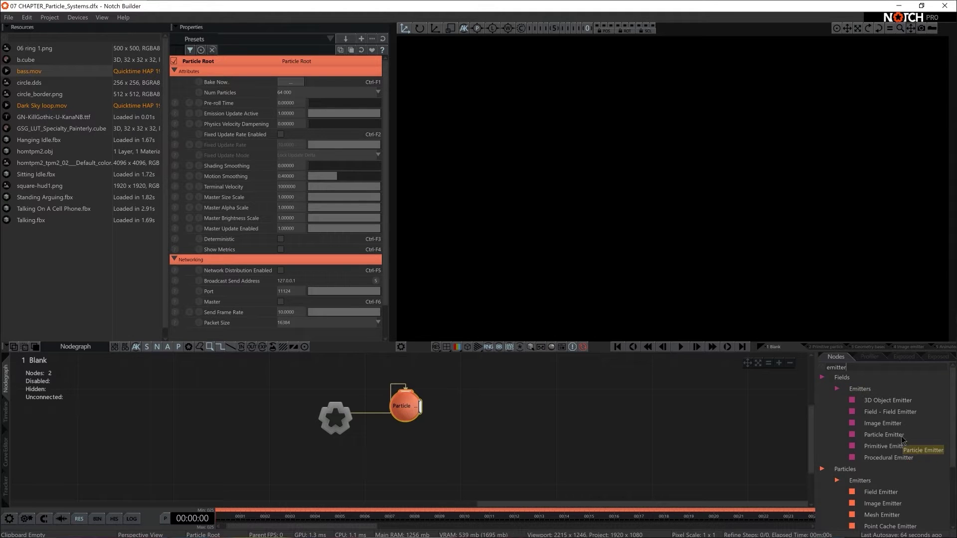
scroll(902, 443, "down", 3)
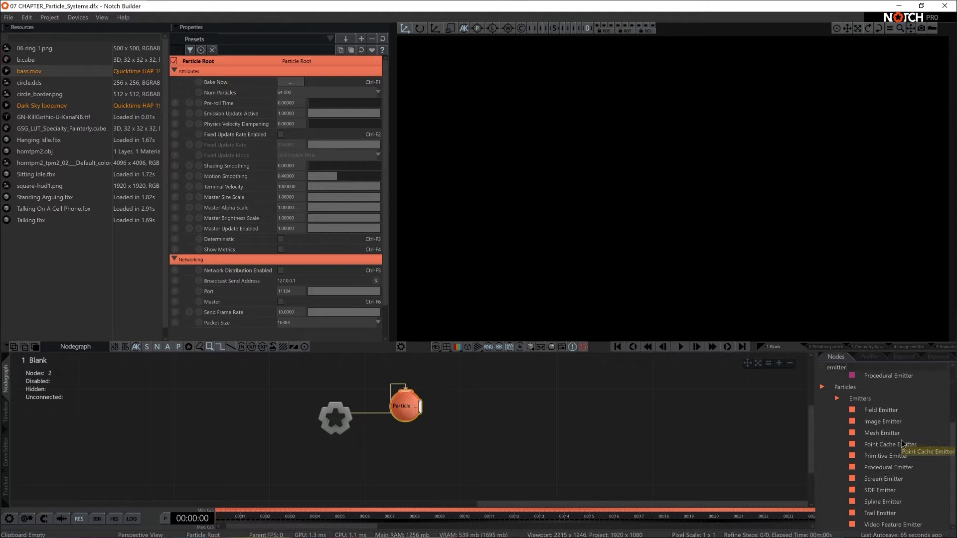
scroll(902, 442, "down", 1)
scroll(901, 446, "up", 1)
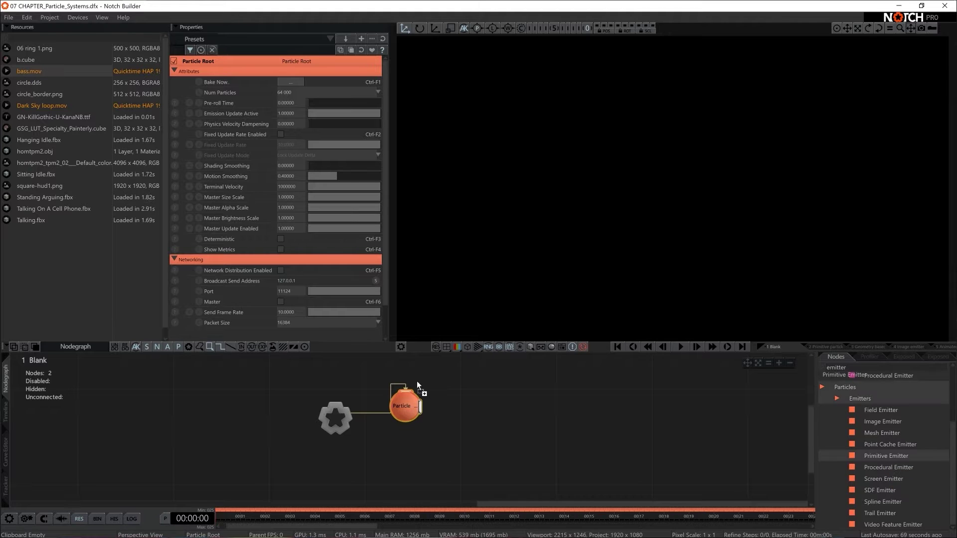
left_click_drag(417, 381, 428, 385)
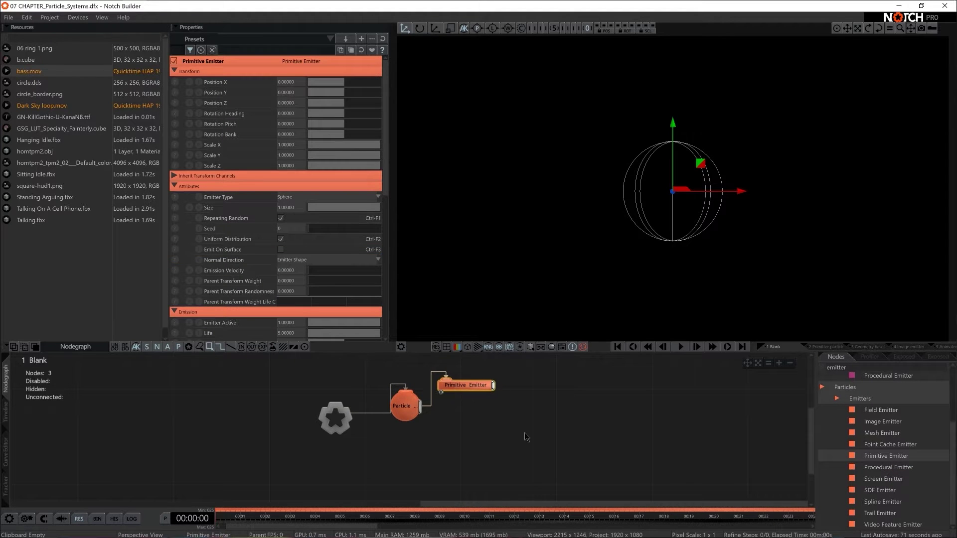
Add a particle Point Renderer, connect it to the Particle Root, and play the timeline
double_click(836, 367)
type("ren")
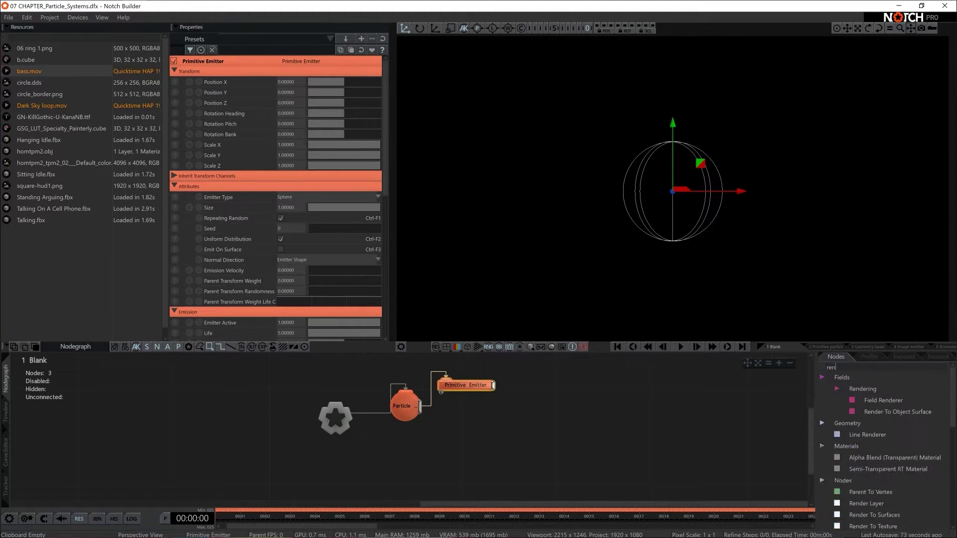
type("der")
scroll(950, 479, "down", 4)
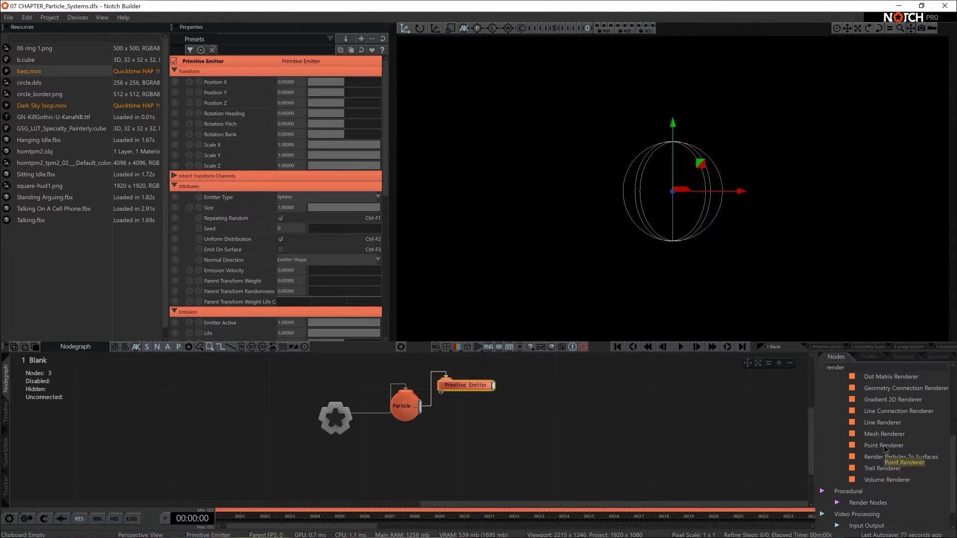
left_click_drag(884, 445, 498, 426)
left_click_drag(421, 406, 457, 421)
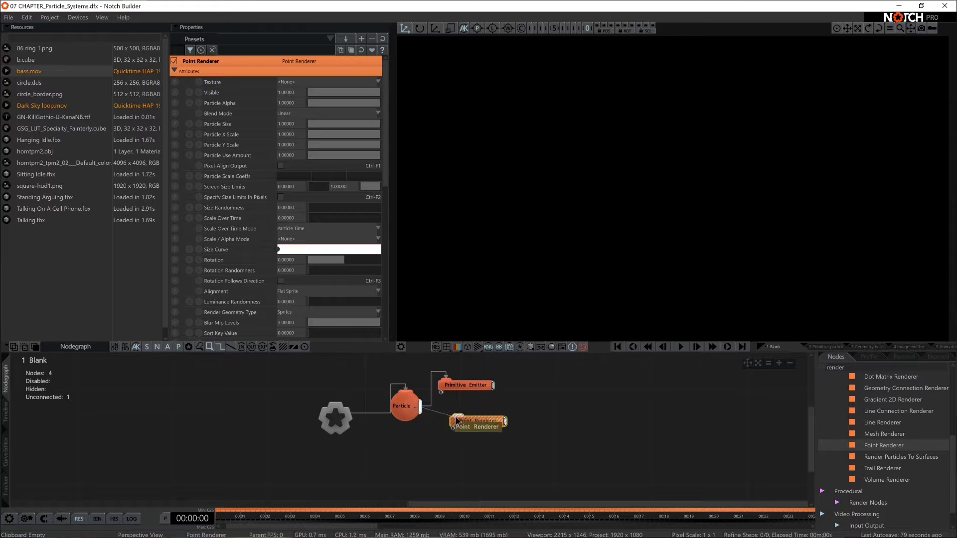
key("space")
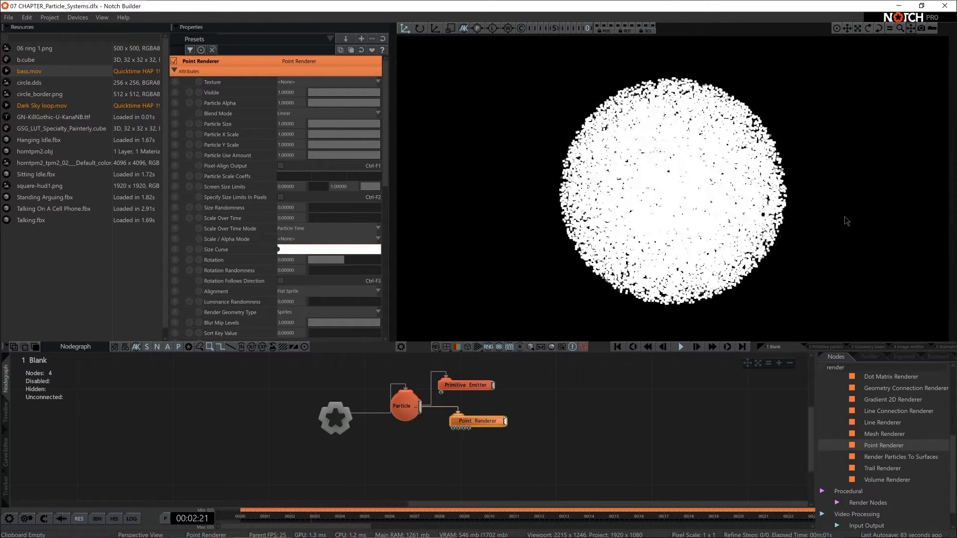
Compare the properties of the Primitive Emitter and Point Renderer nodes
left_click(466, 385)
left_click(477, 420)
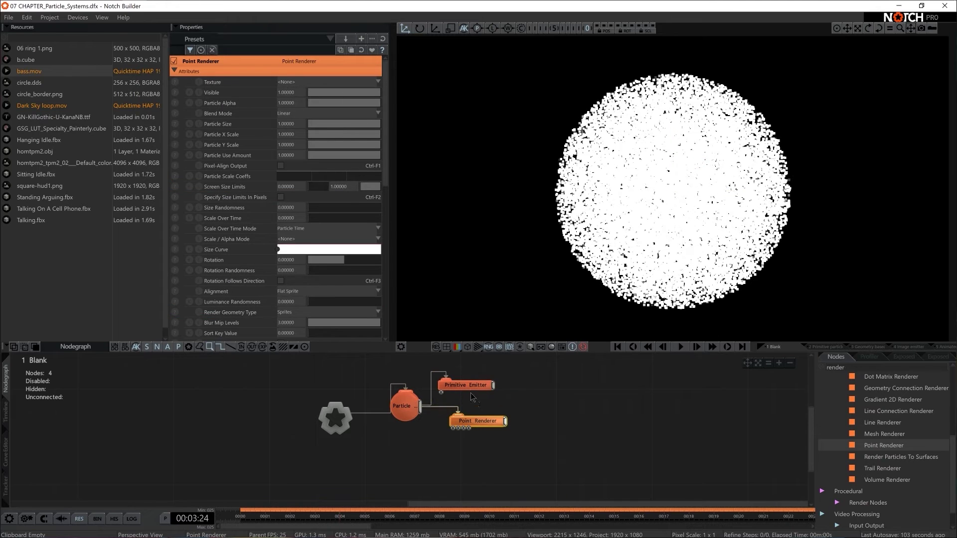
left_click(466, 385)
left_click(474, 421)
left_click(478, 385)
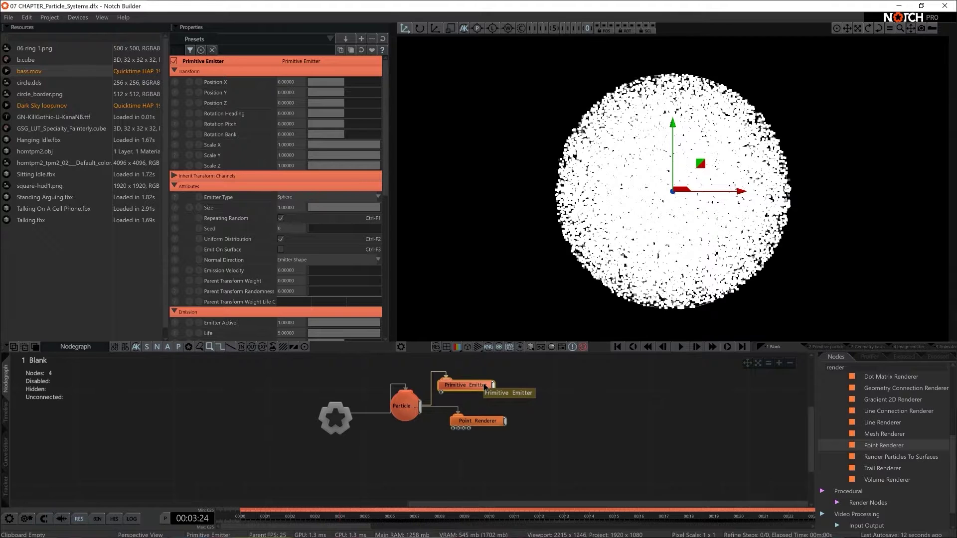
left_click(508, 347)
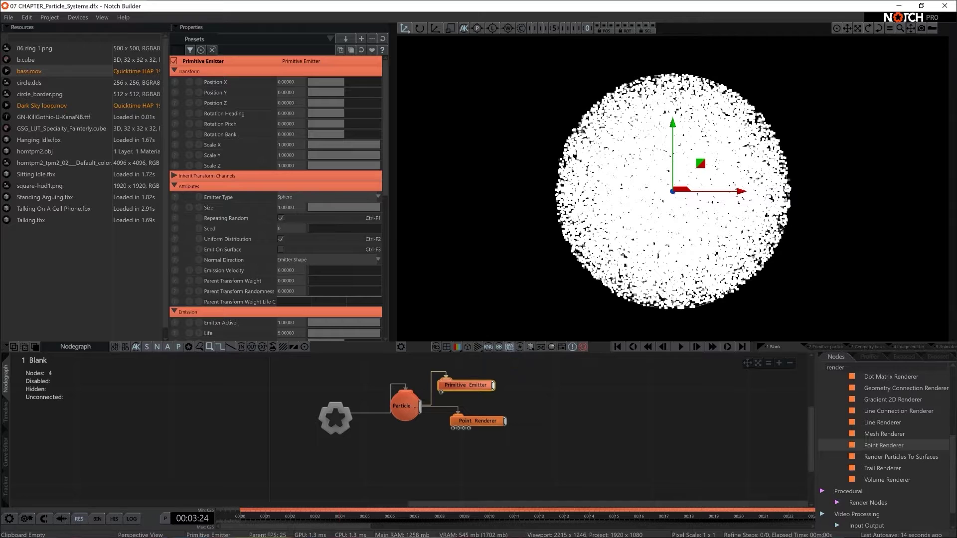
Preview Box as the Primitive Emitter's emitter type from an angle and return the type to Sphere
left_click(299, 202)
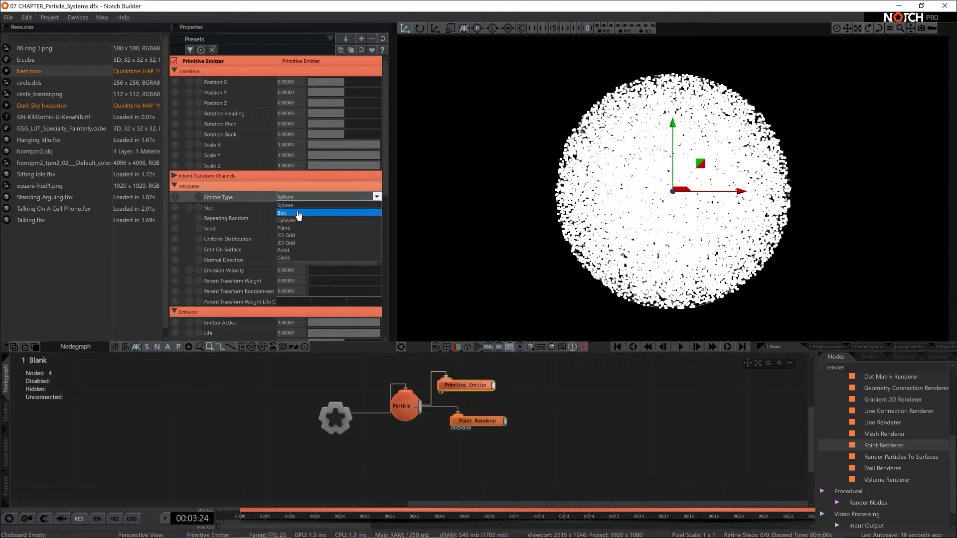
left_click(299, 212)
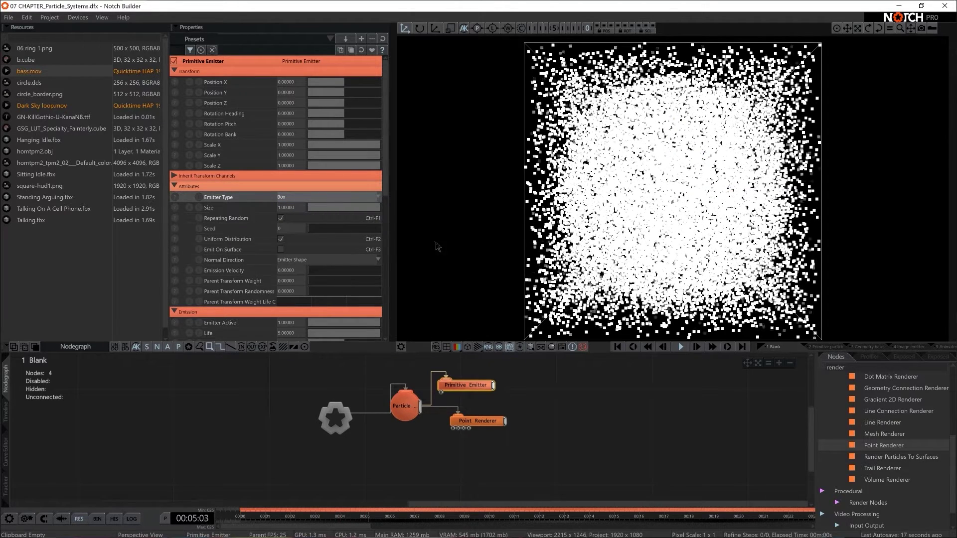
scroll(710, 195, "down", 2)
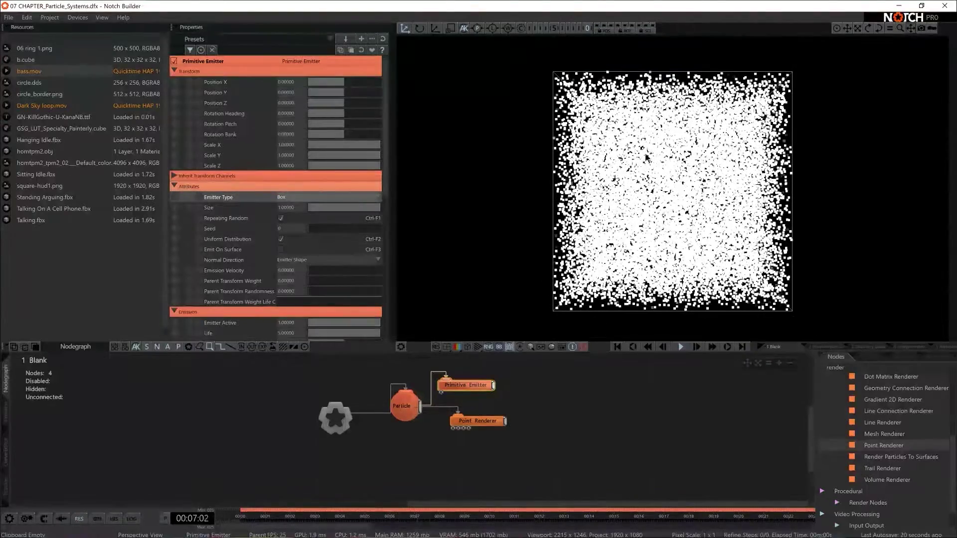
left_click_drag(701, 183, 662, 193)
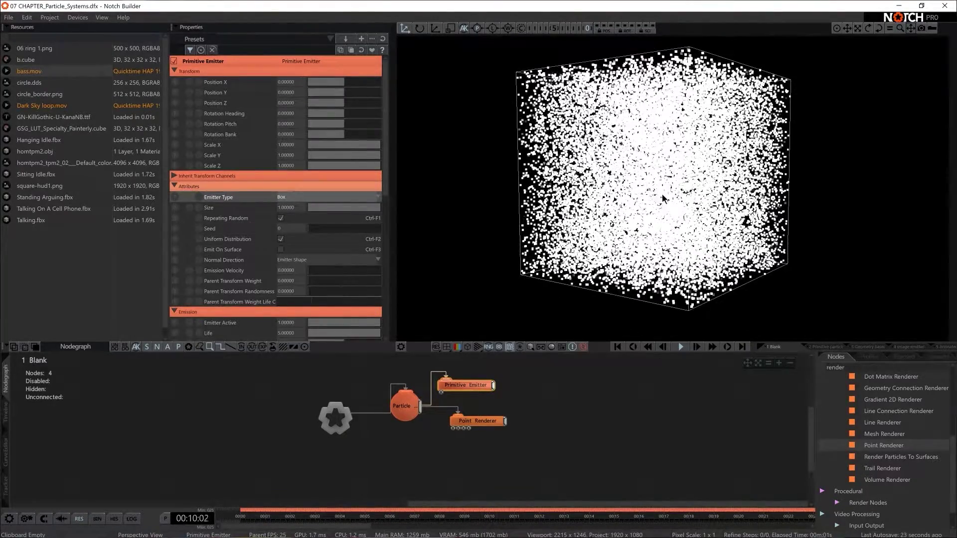
left_click(299, 197)
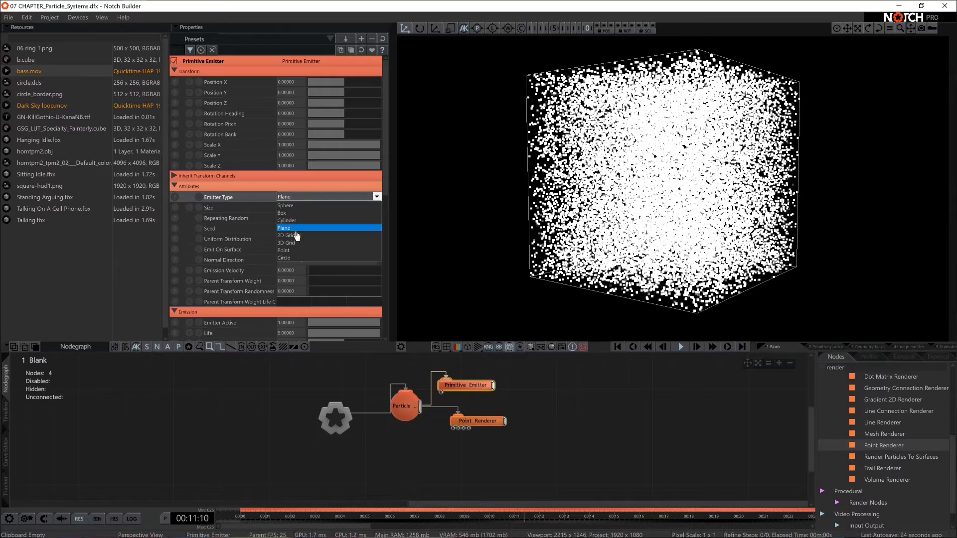
left_click(291, 206)
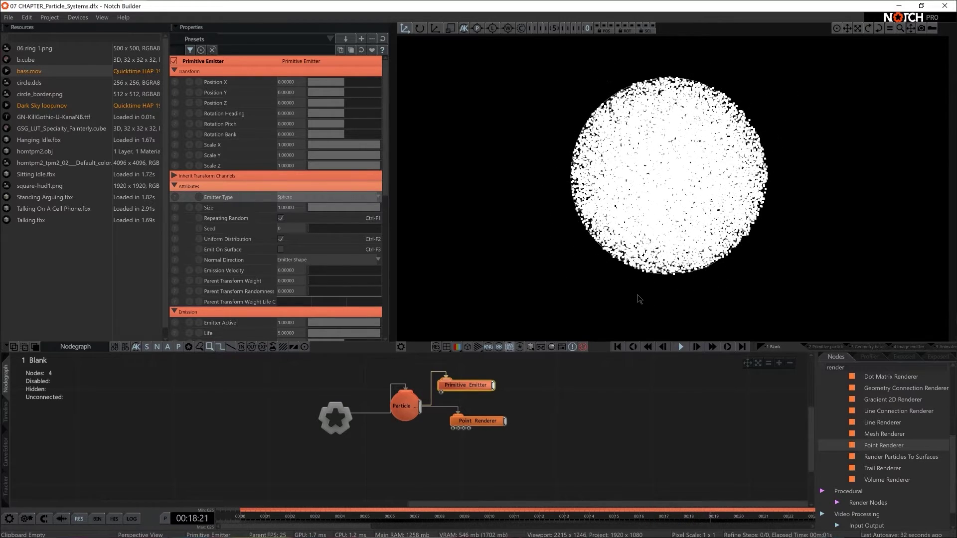
Replay the timeline from the start and compare the emitter's Max Particle Count with the Particle Root's Num Particles
key("Home")
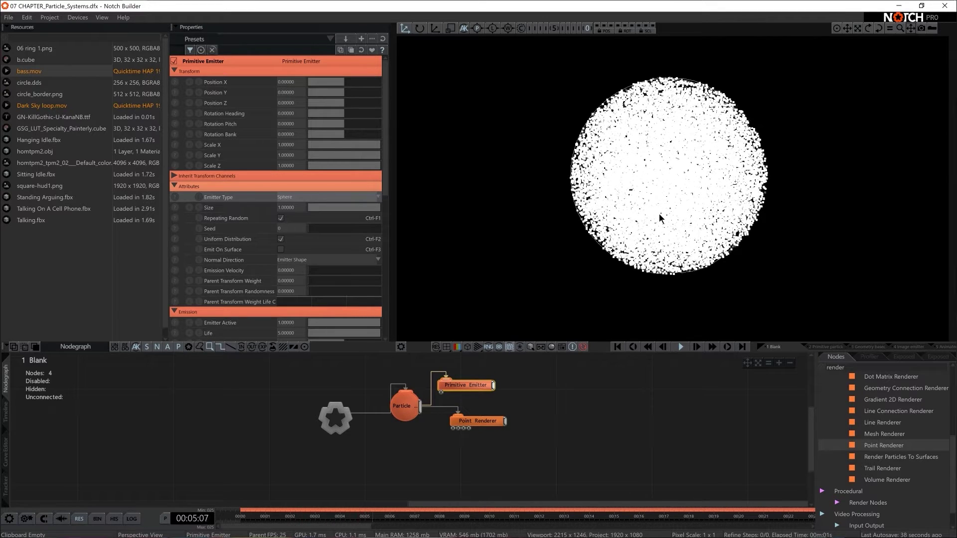
left_click(617, 346)
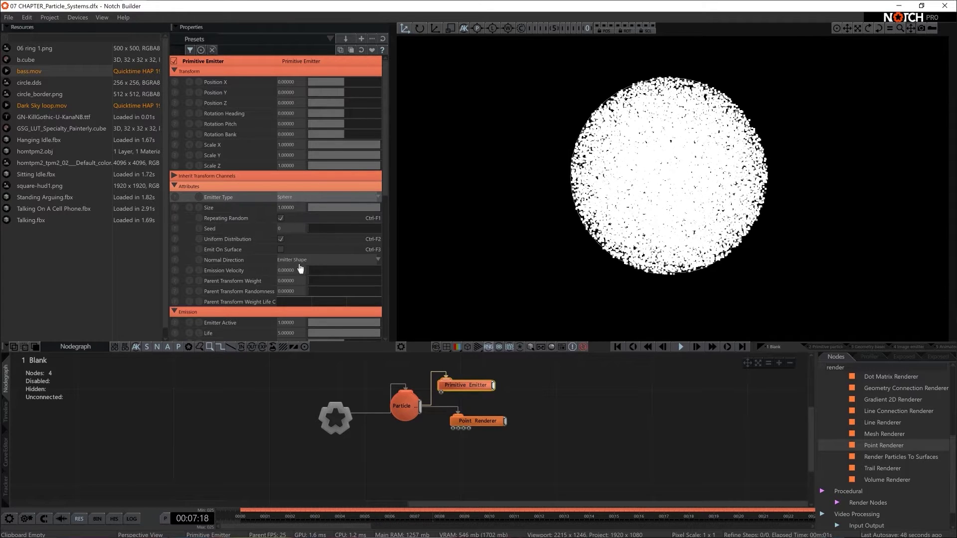
scroll(300, 268, "down", 3)
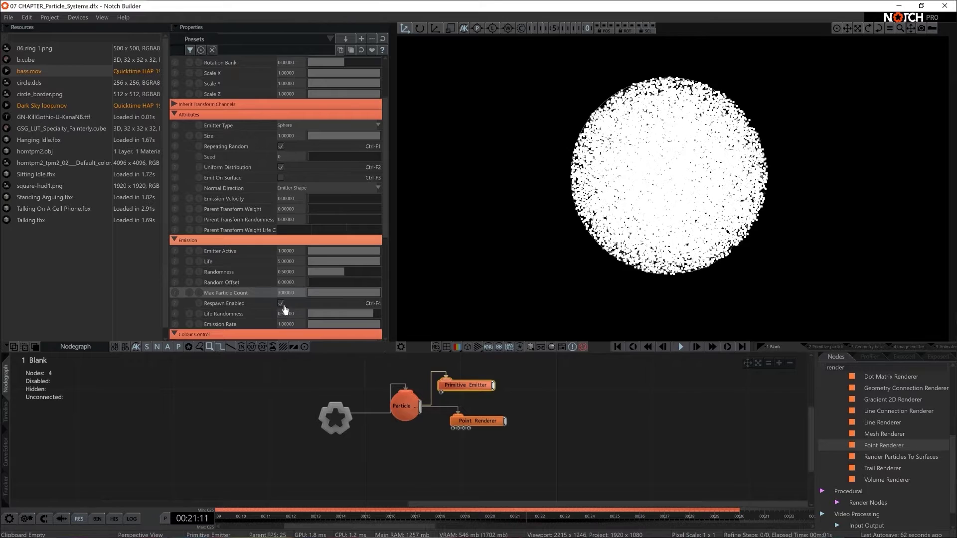
left_click(398, 406)
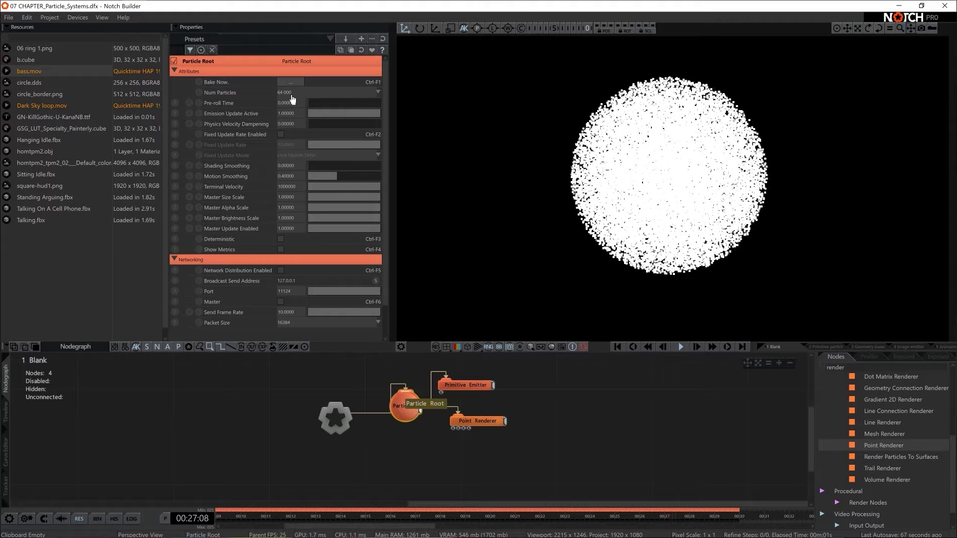
left_click(466, 385)
scroll(284, 254, "down", 5)
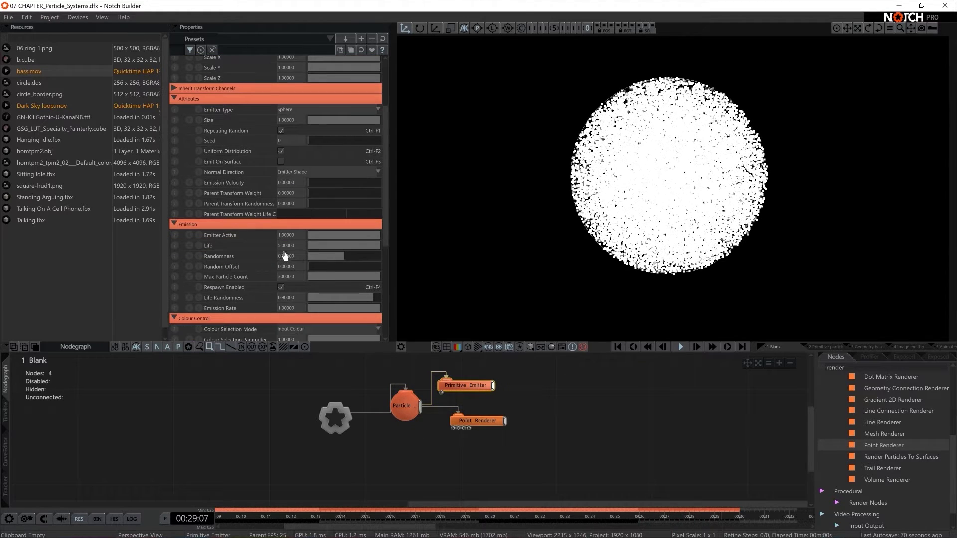
left_click(403, 401)
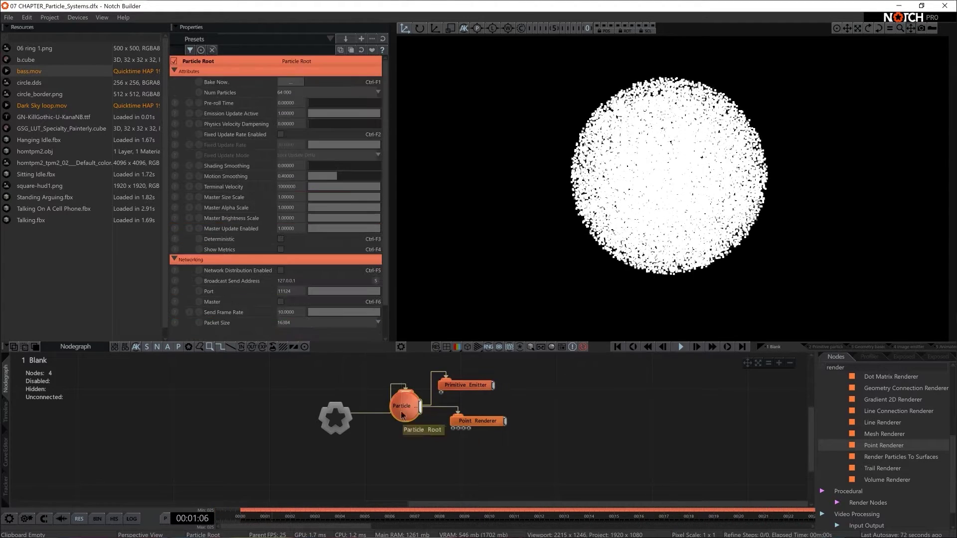
Set the Primitive Emitter's Max Particle Count to 29999
left_click(448, 383)
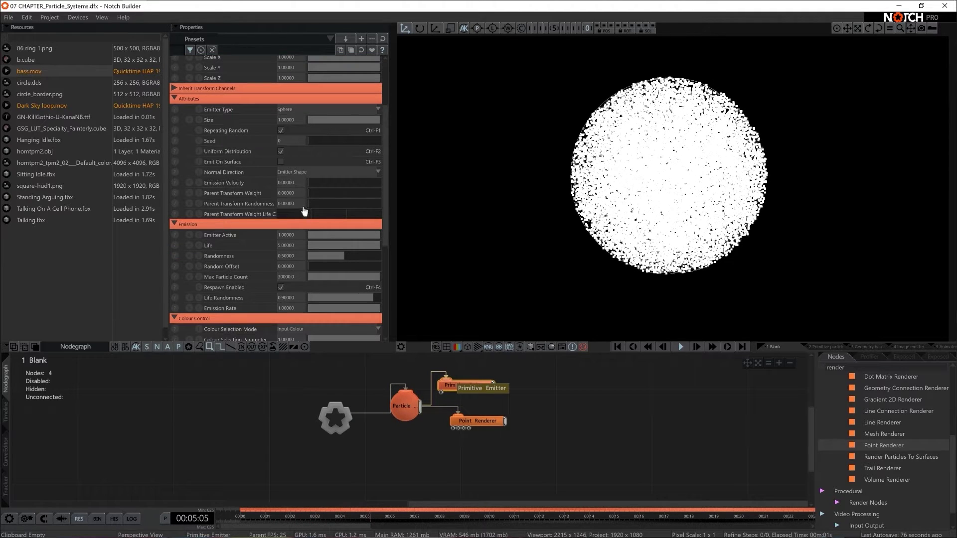
scroll(304, 211, "down", 1)
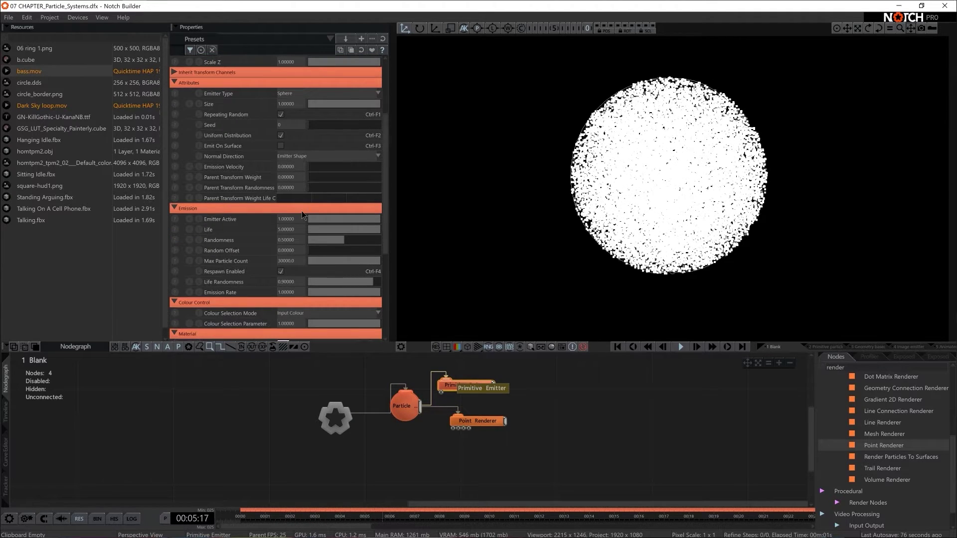
double_click(282, 261)
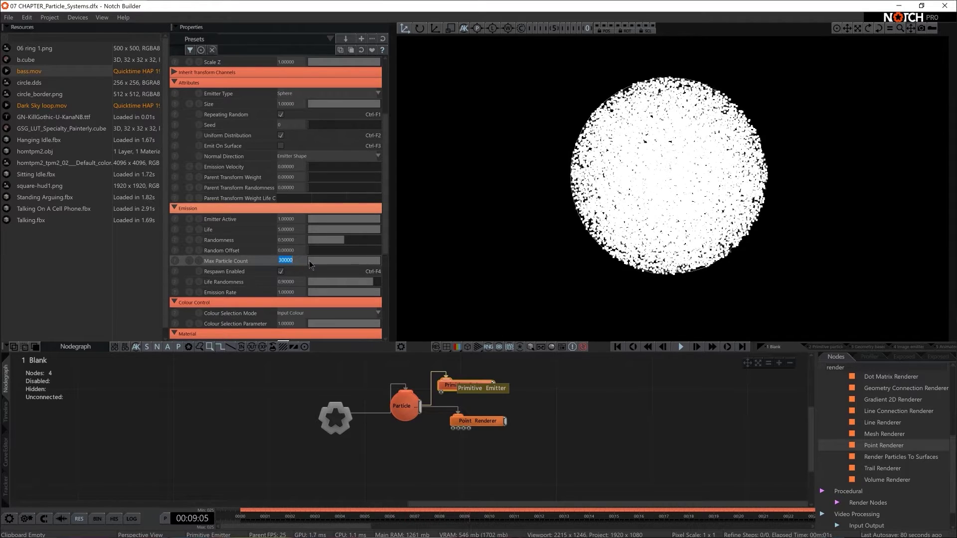
type("2999")
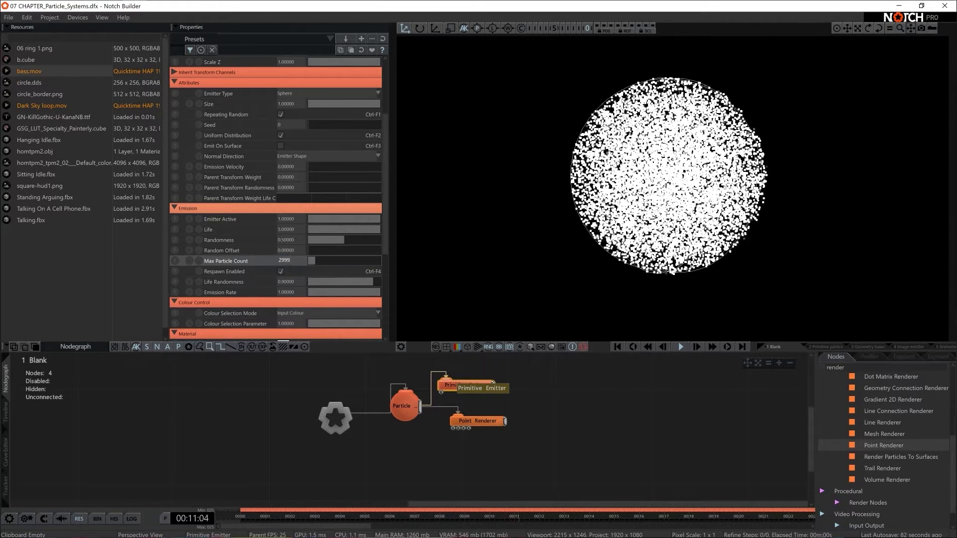
type("9")
key("Return")
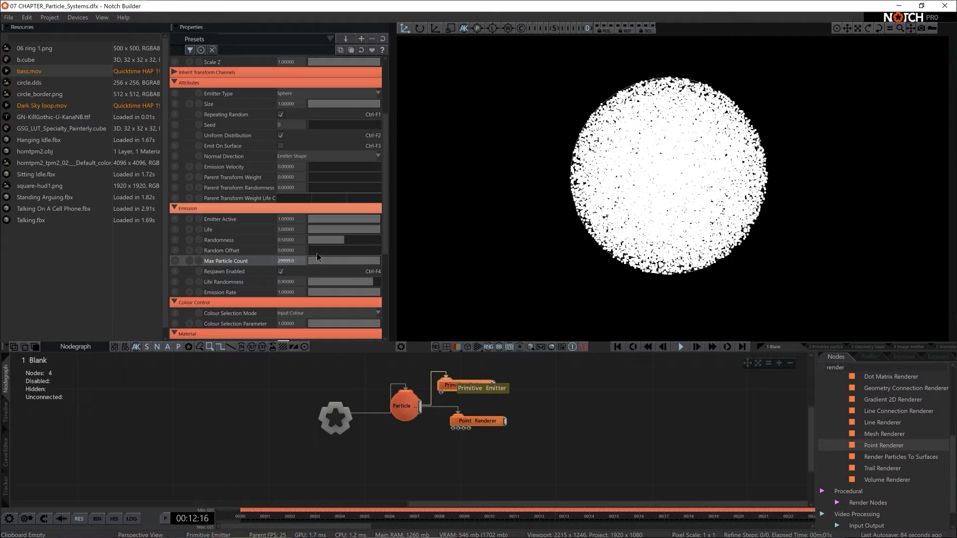
Set the Particle Root's Num Particles to 32 000
left_click(403, 406)
left_click(289, 93)
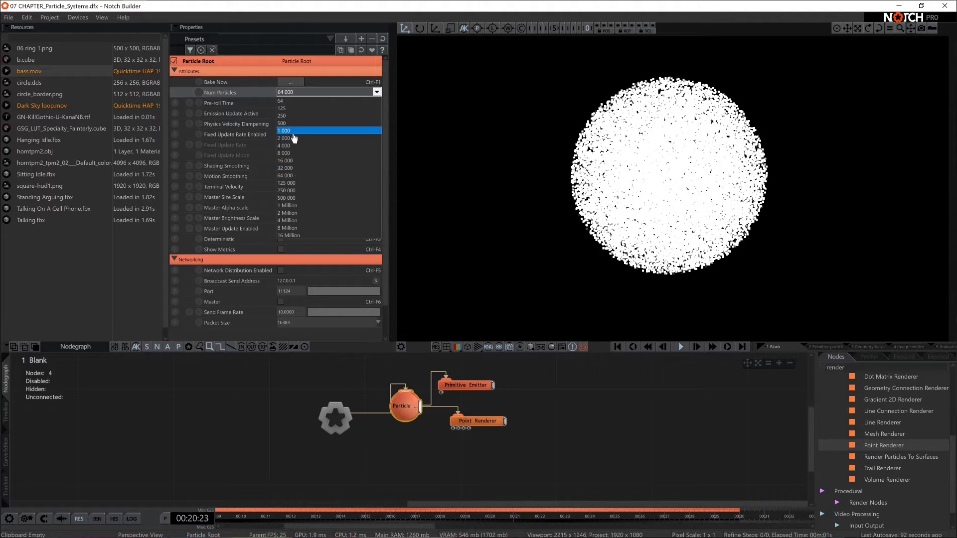
left_click(294, 169)
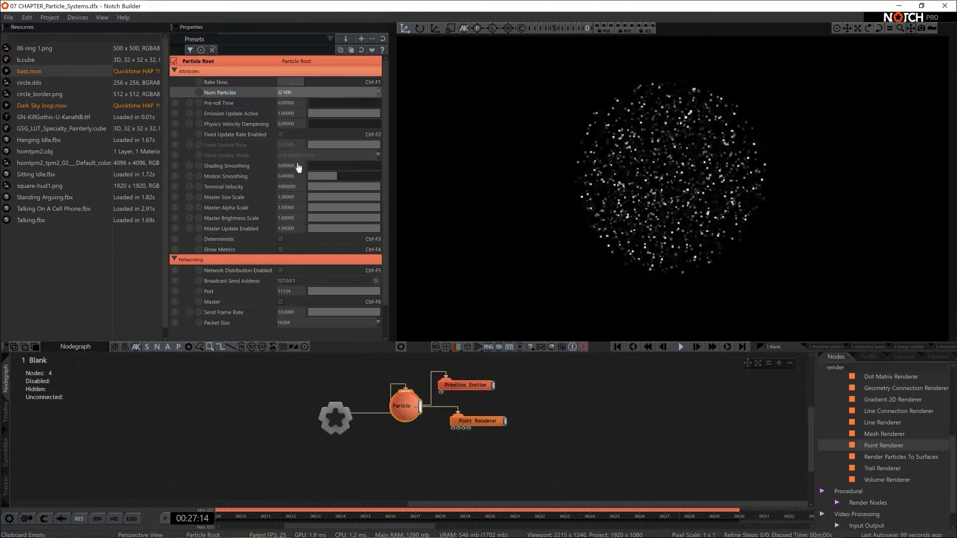
Set the Particle Root's Num Particles to 64 000 and the Primitive Emitter's Max Particle Count to 30000
left_click(292, 95)
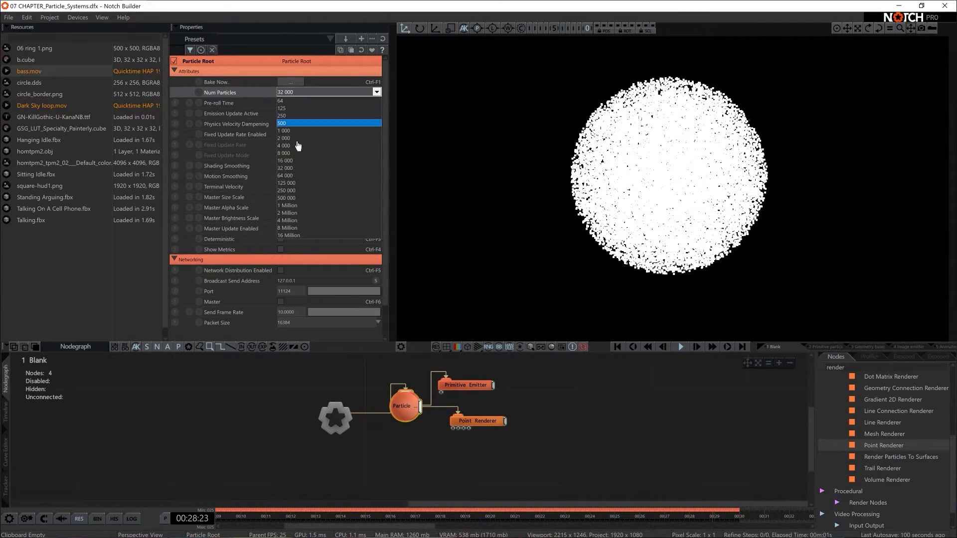
left_click(298, 180)
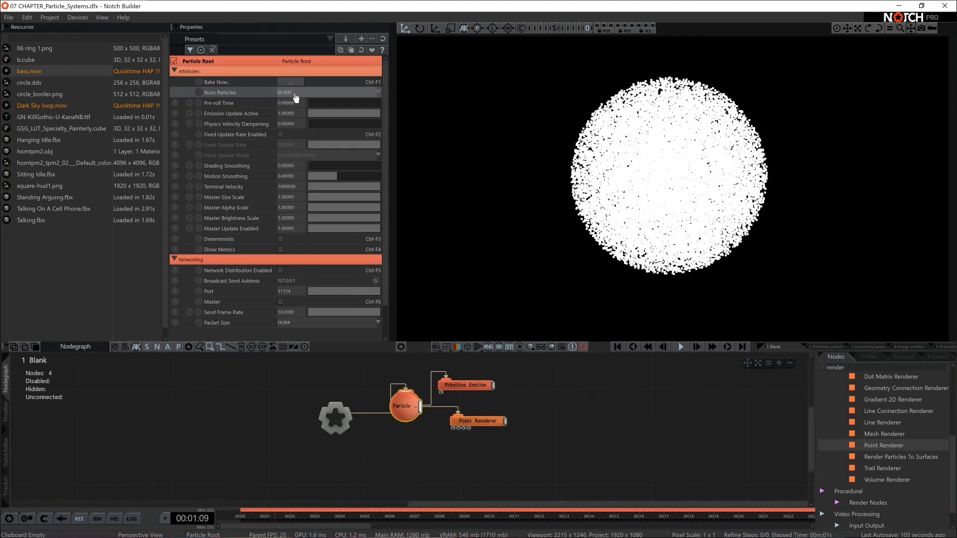
left_click(485, 386)
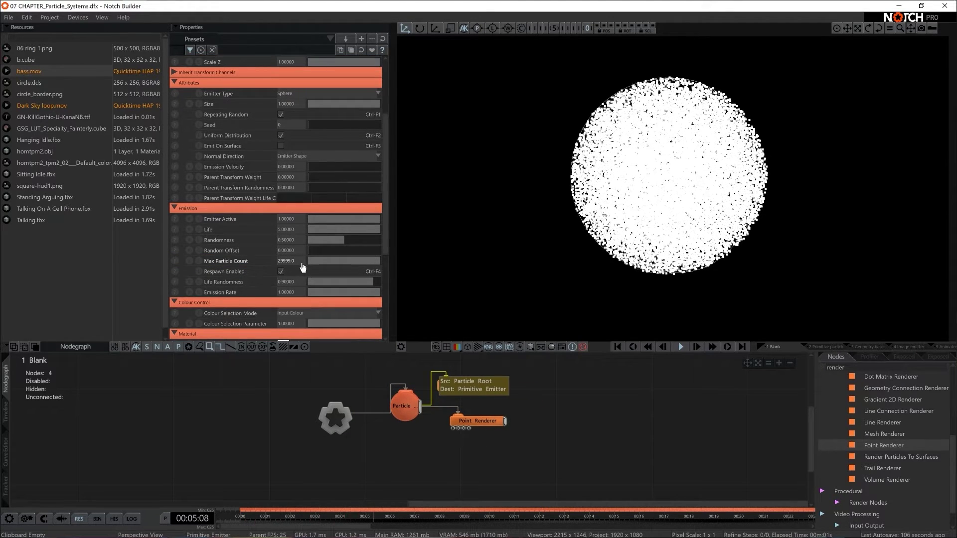
left_click(405, 397)
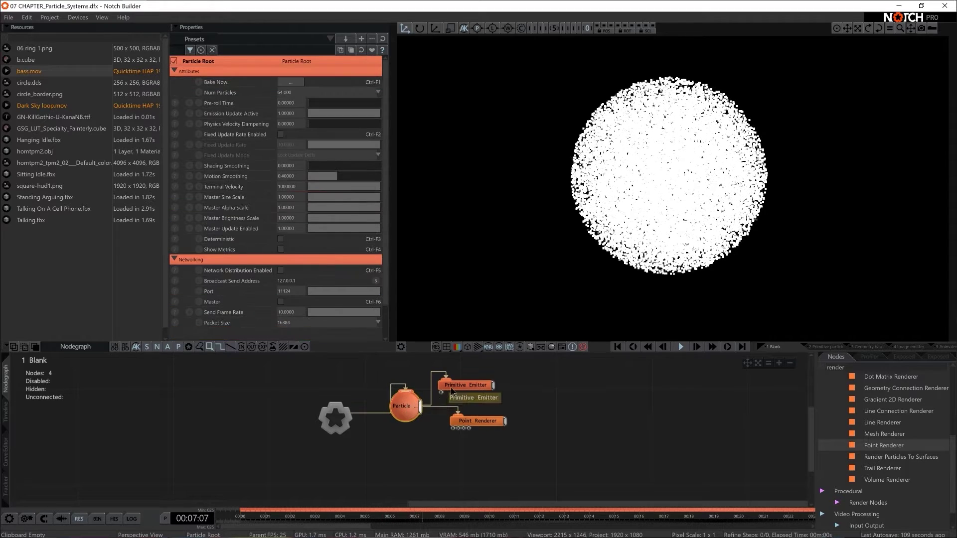
left_click(451, 388)
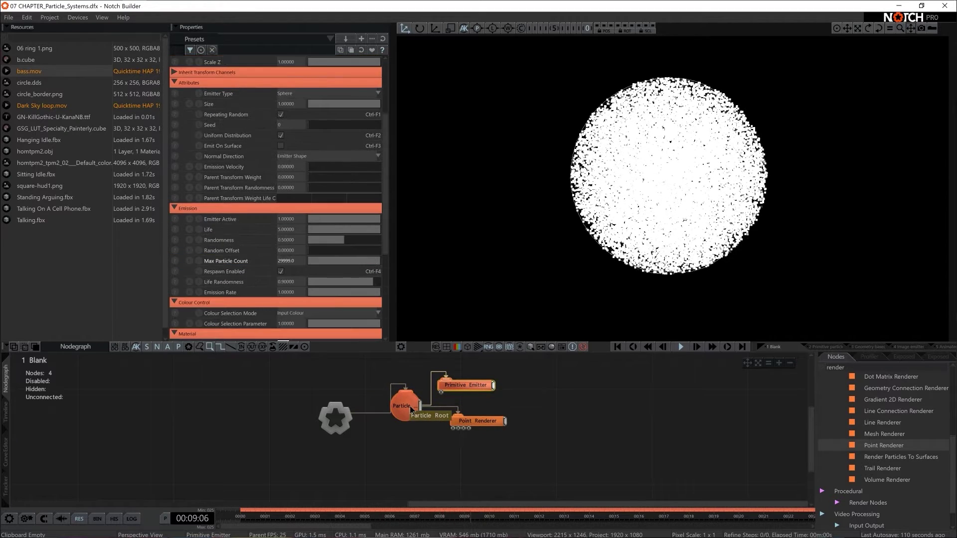
left_click(411, 408)
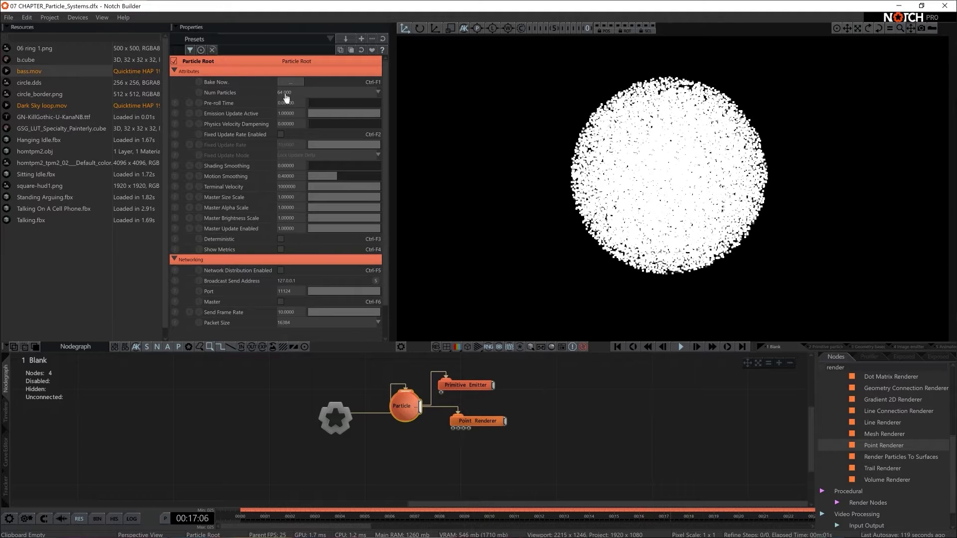
left_click(451, 387)
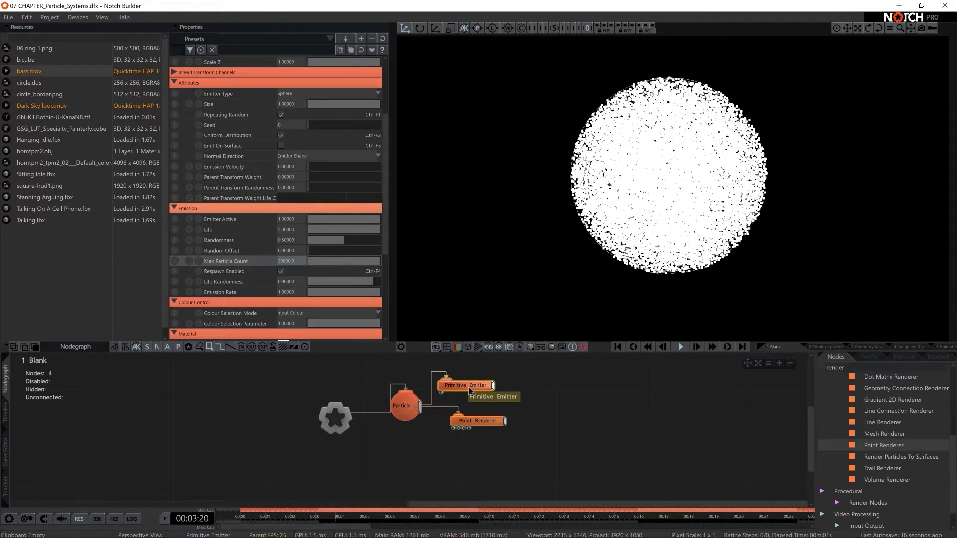
Add a Star generator node and connect it to the Point Renderer as the particle image
left_click(475, 422)
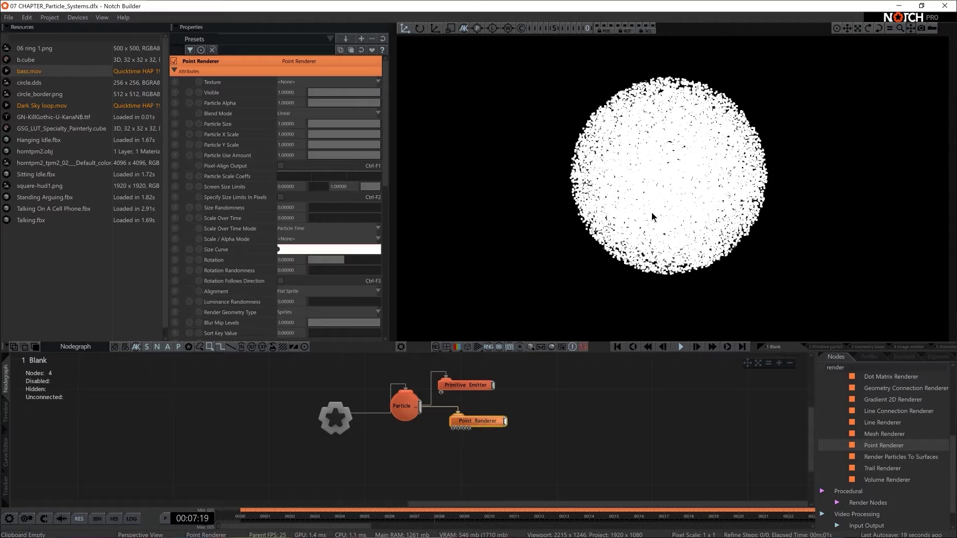
scroll(672, 199, "up", 3)
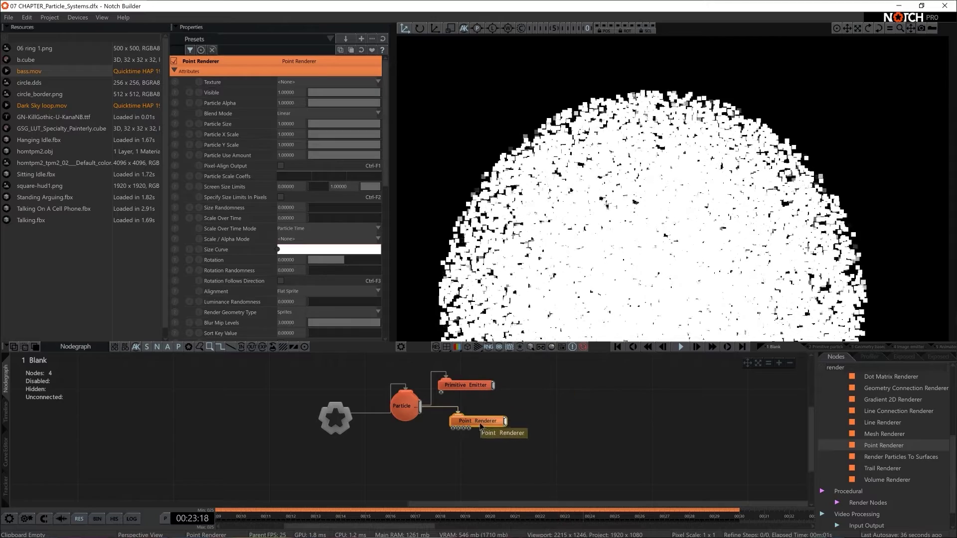
double_click(851, 367)
key("BackSpace")
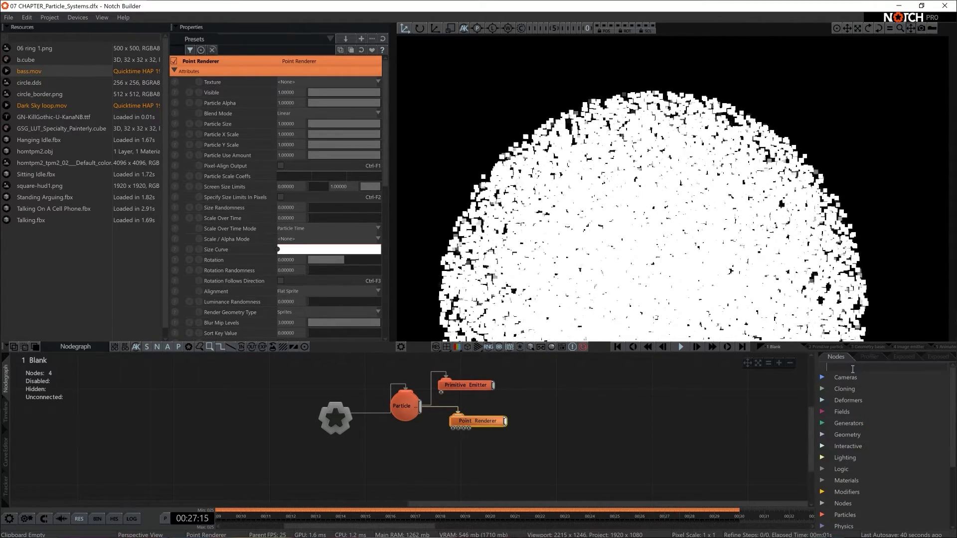
type("star")
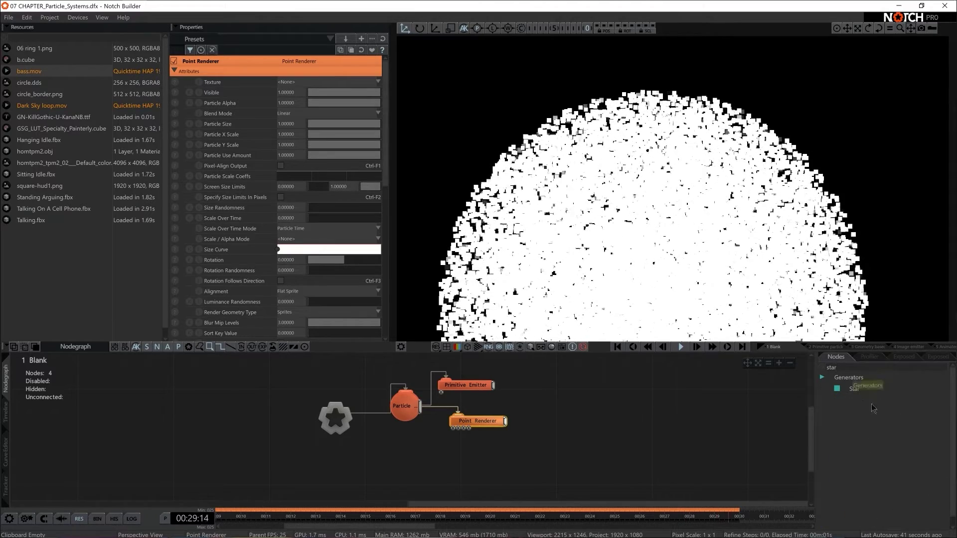
left_click_drag(437, 460, 453, 428)
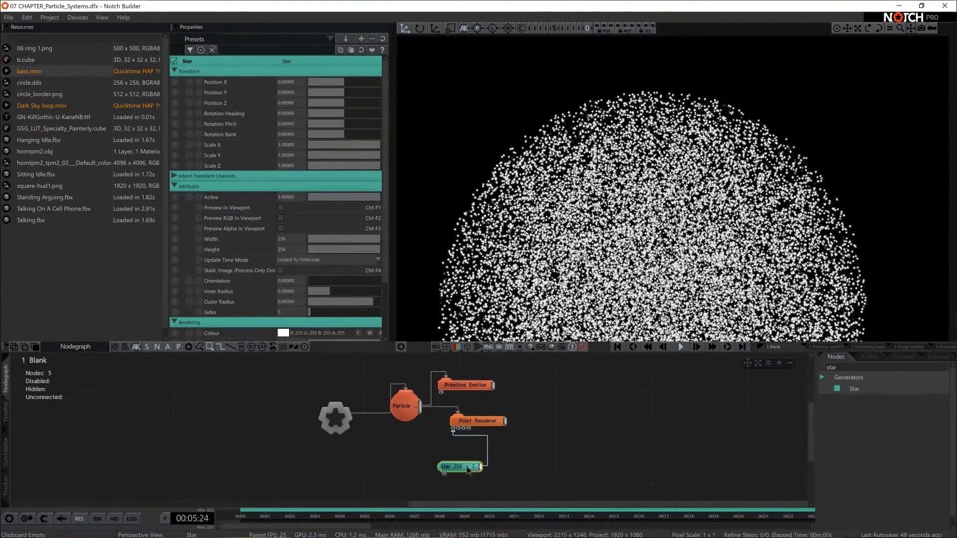
Preview the Star generator's image in the viewport, turn the preview off and delete the Star node
left_click(280, 208)
left_click(281, 207)
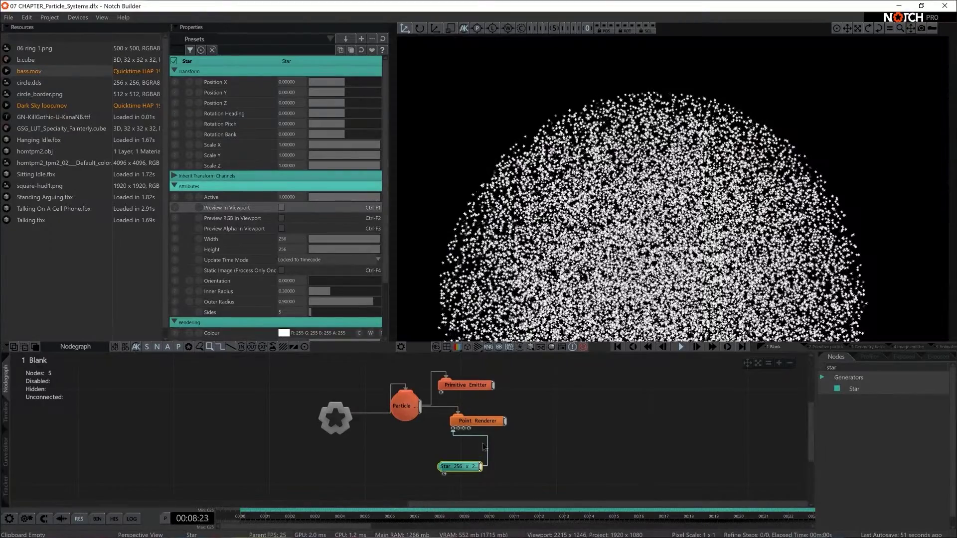
key("Delete")
Add a Gradient generator node and connect it to the Point Renderer as the particle image
double_click(867, 366)
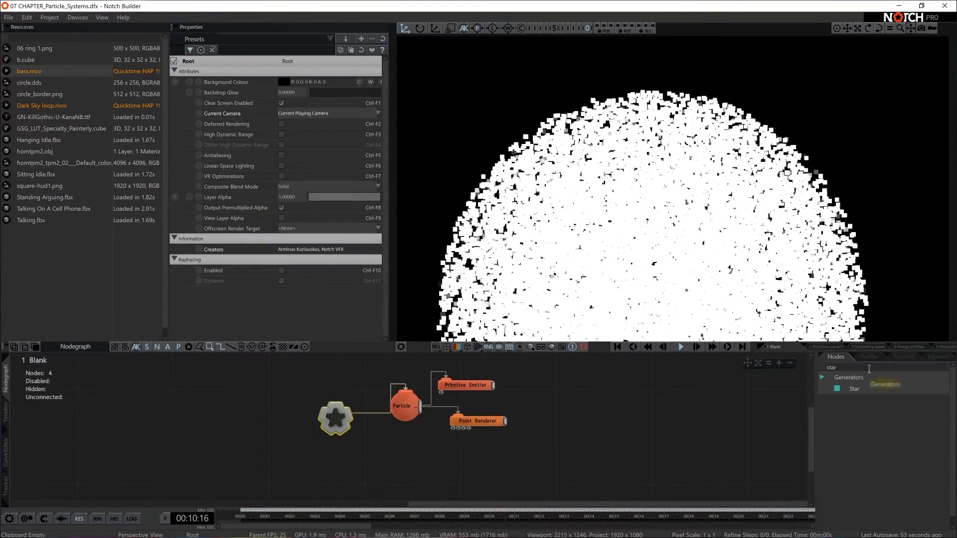
key("BackSpace")
type("grad")
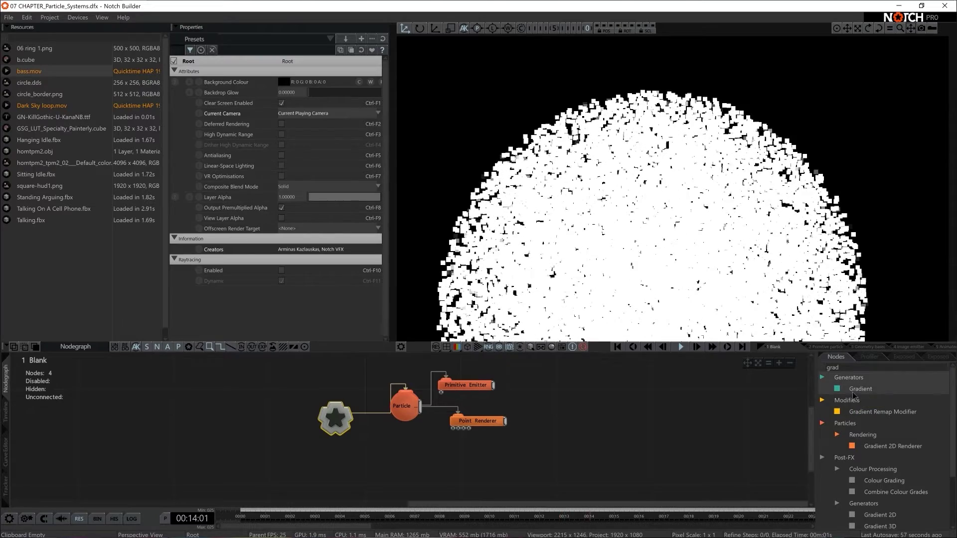
left_click_drag(861, 388, 456, 455)
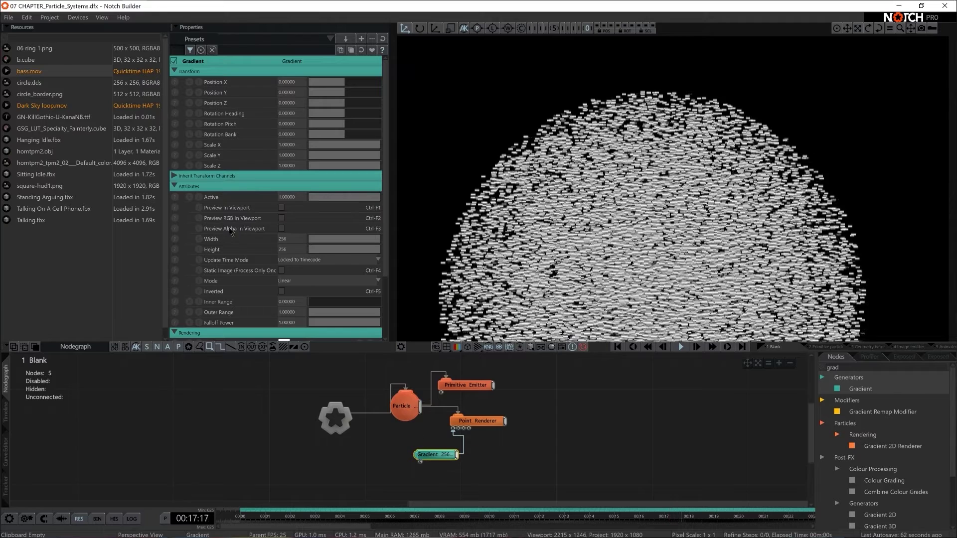
Preview the Gradient in the viewport and set its Mode to Radial and its Inner Range to 1
left_click(281, 208)
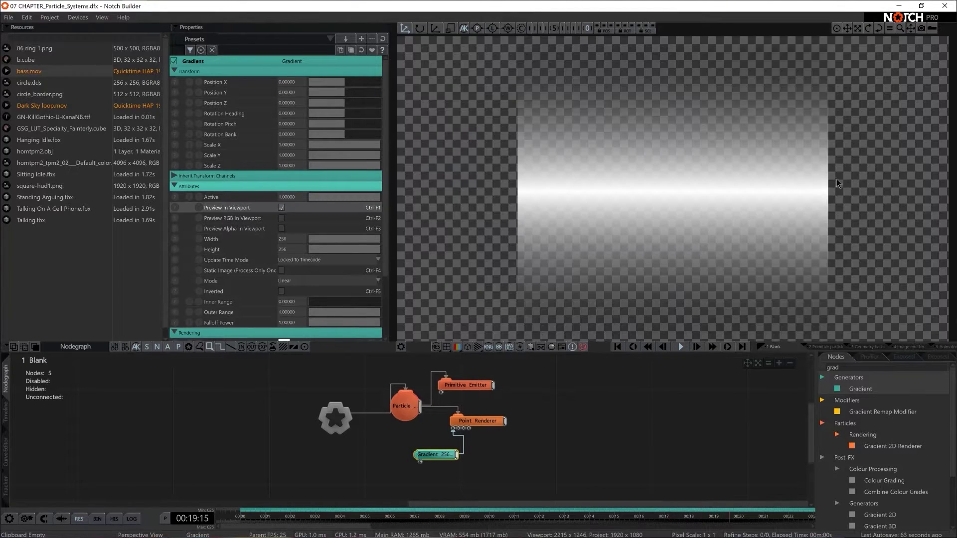
scroll(369, 219, "down", 2)
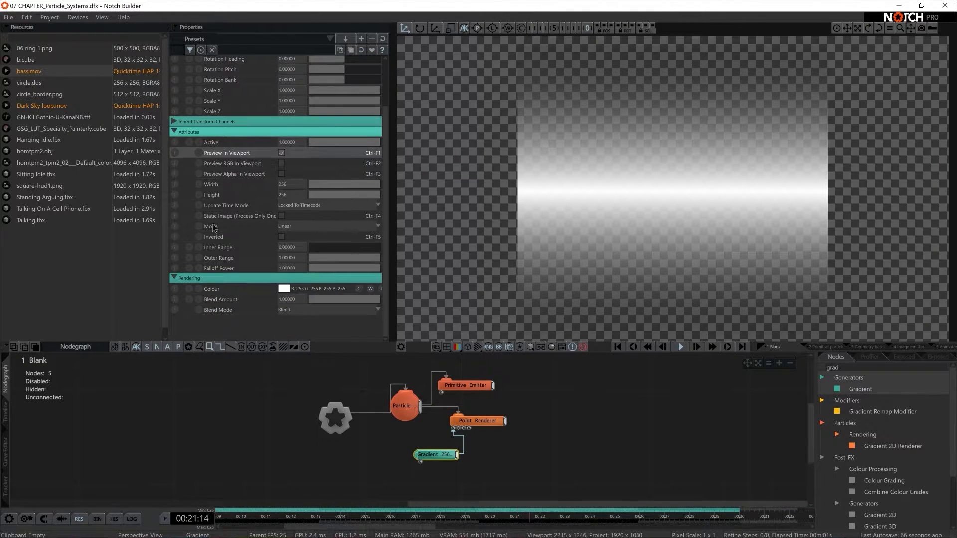
left_click(312, 230)
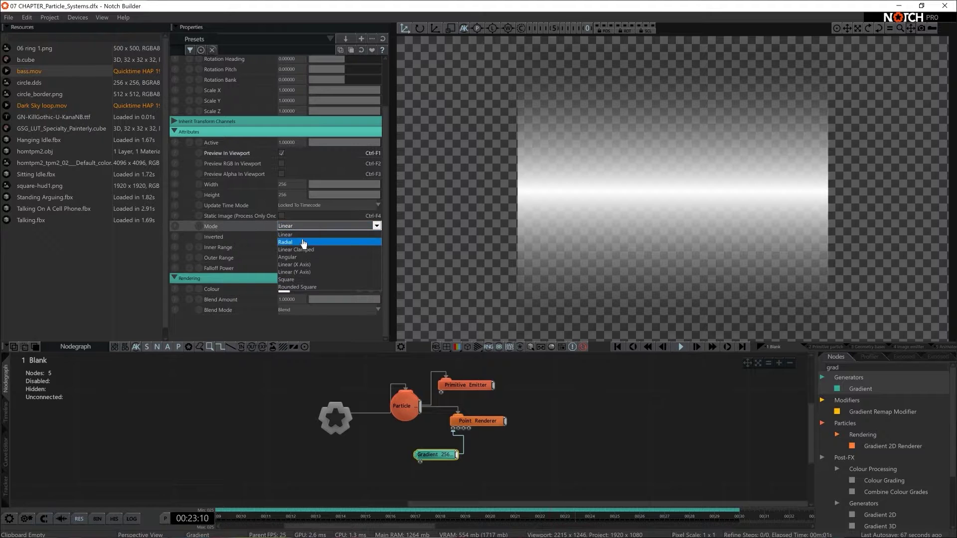
left_click(305, 243)
left_click_drag(315, 246, 461, 260)
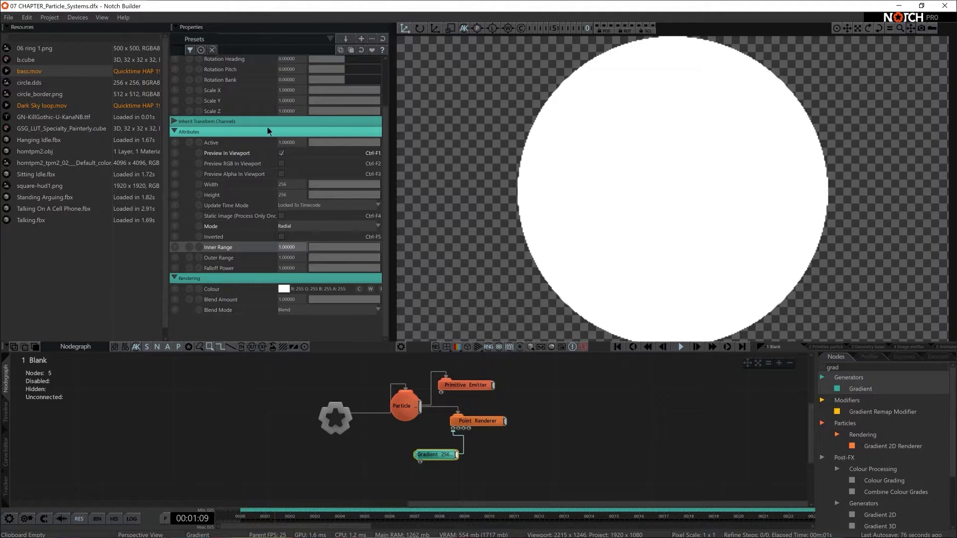
Set the Gradient's Scale X, Y and Z to 0.9 and turn off its viewport preview
double_click(294, 90)
type(".9")
key("Tab")
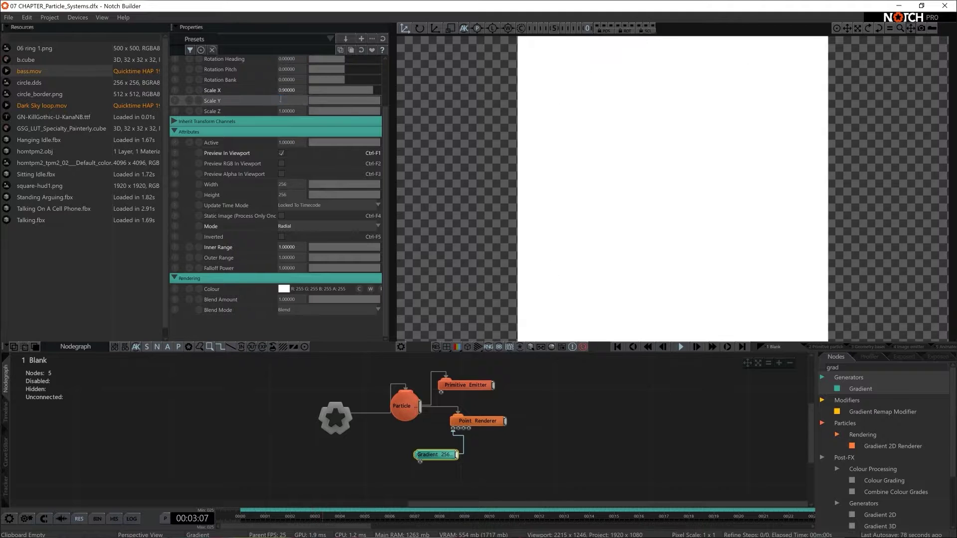
type(".9")
key("Tab")
type(".9")
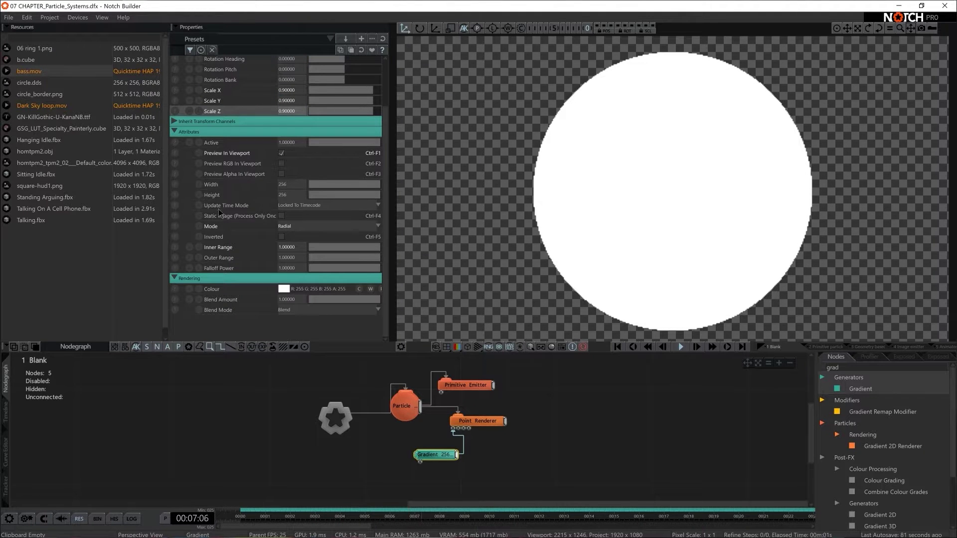
left_click(281, 153)
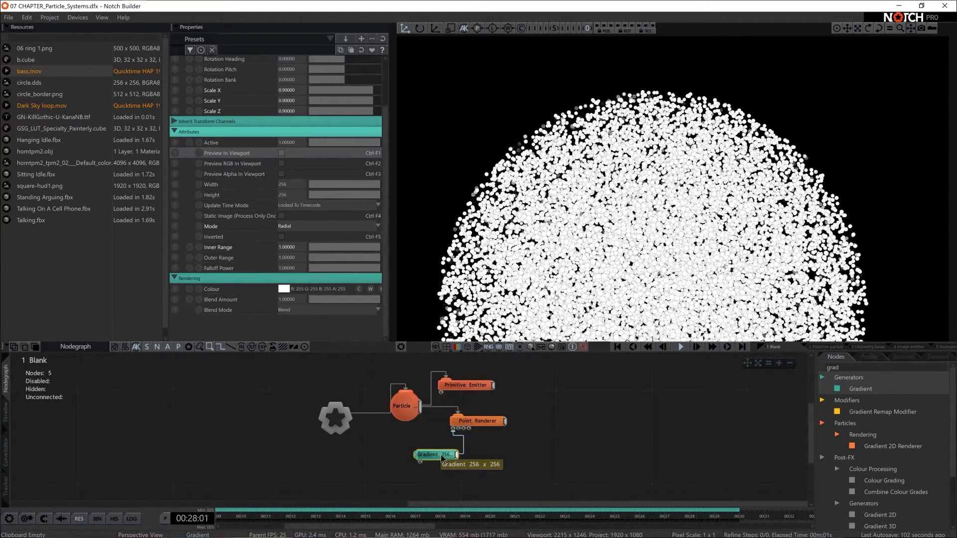
Preview the Additive, Subtractive and Multiply blend modes on the Point Renderer and return Blend Mode to Linear
left_click(494, 422)
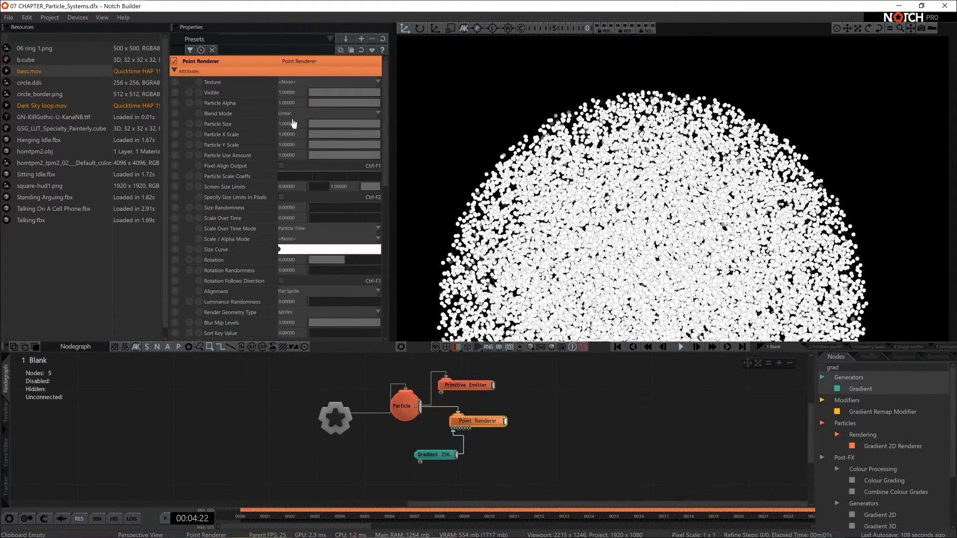
left_click(299, 117)
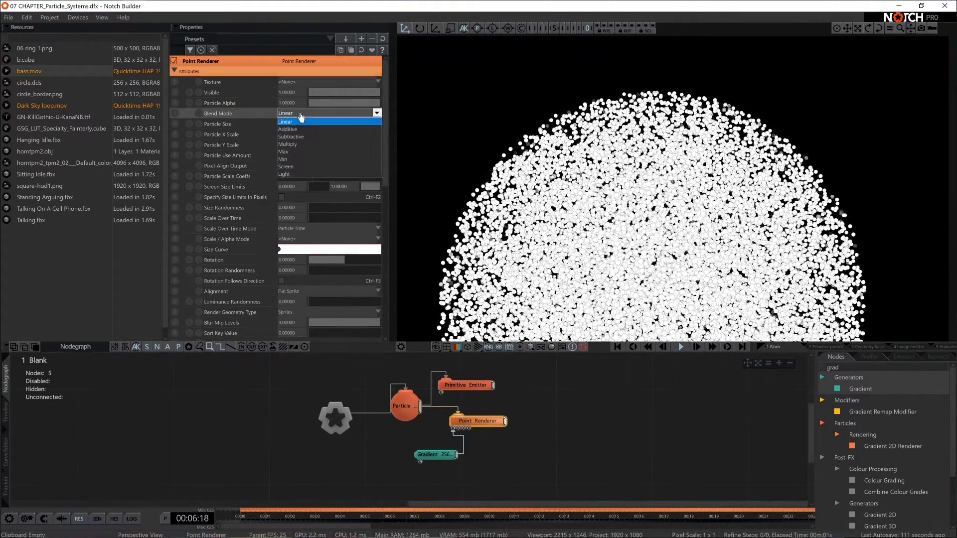
key("Down")
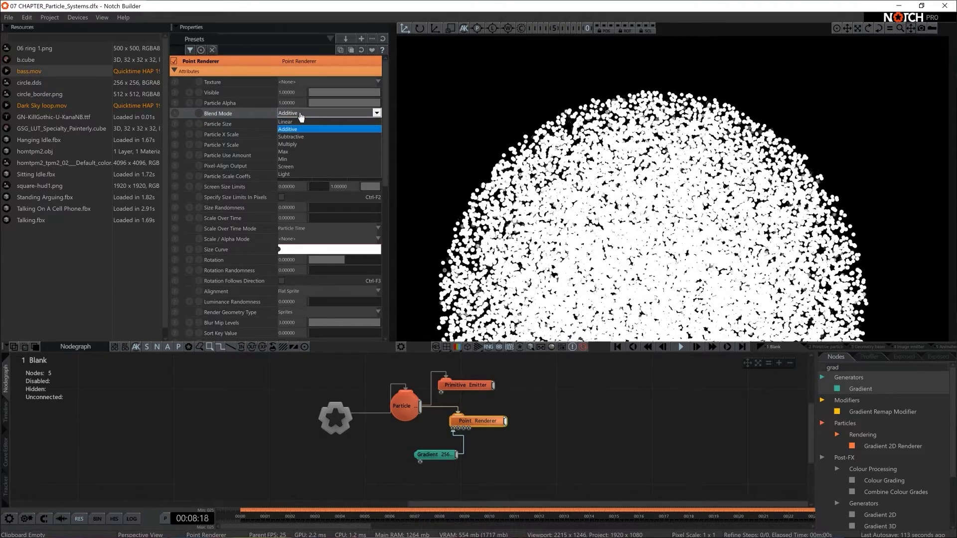
key("Up")
key("Down")
key("Down")
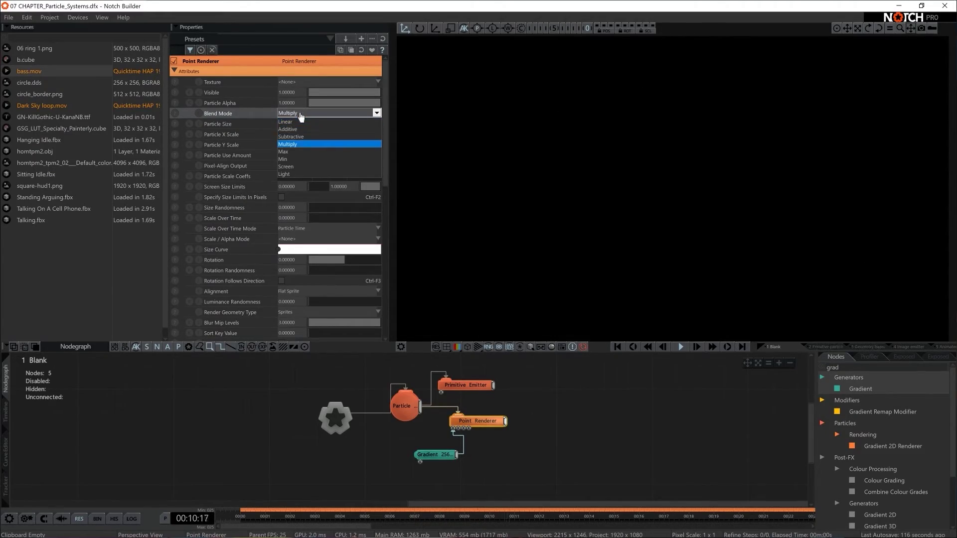
key("Up")
key("Up")
key("Return")
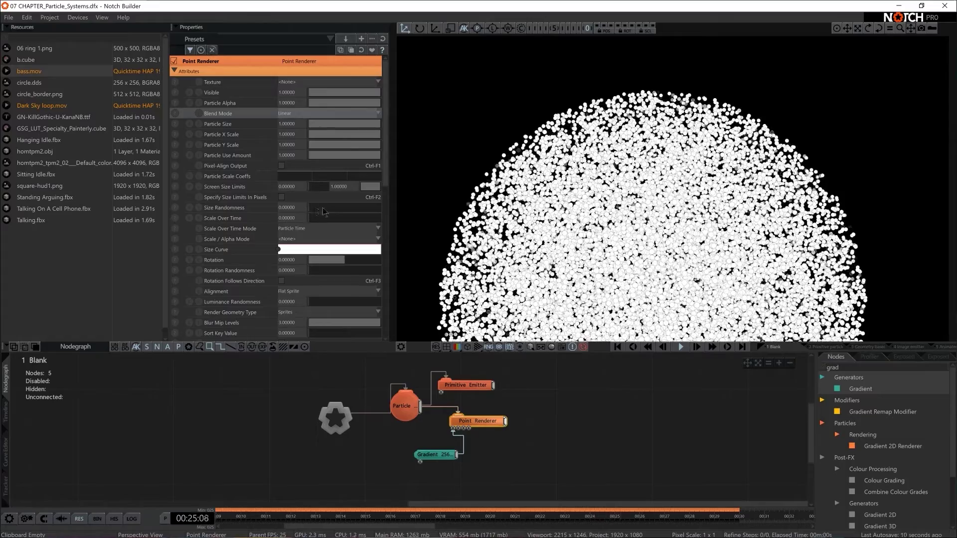
Raise the Point Renderer's Size Randomness to about 5.24 and check the Primitive Emitter's emission settings
left_click_drag(324, 211, 392, 214)
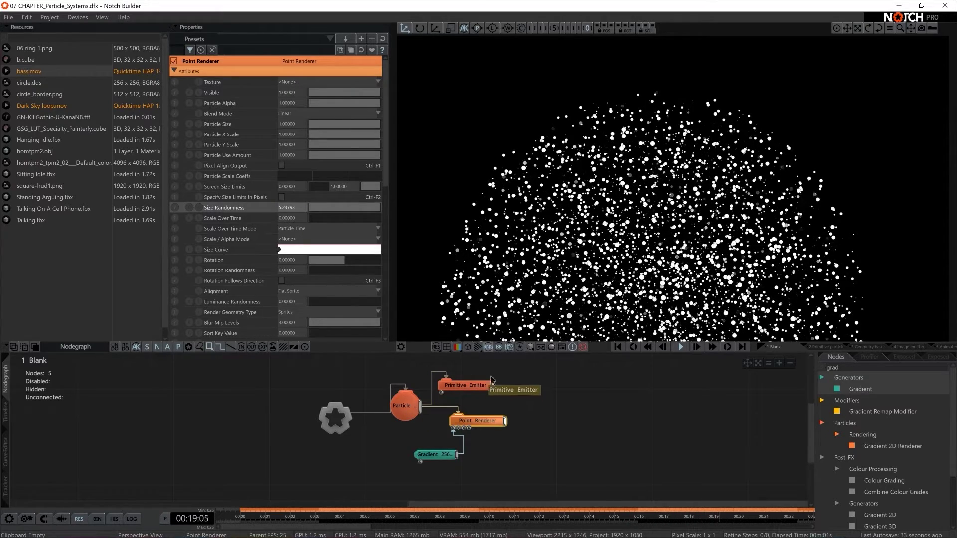
left_click(489, 387)
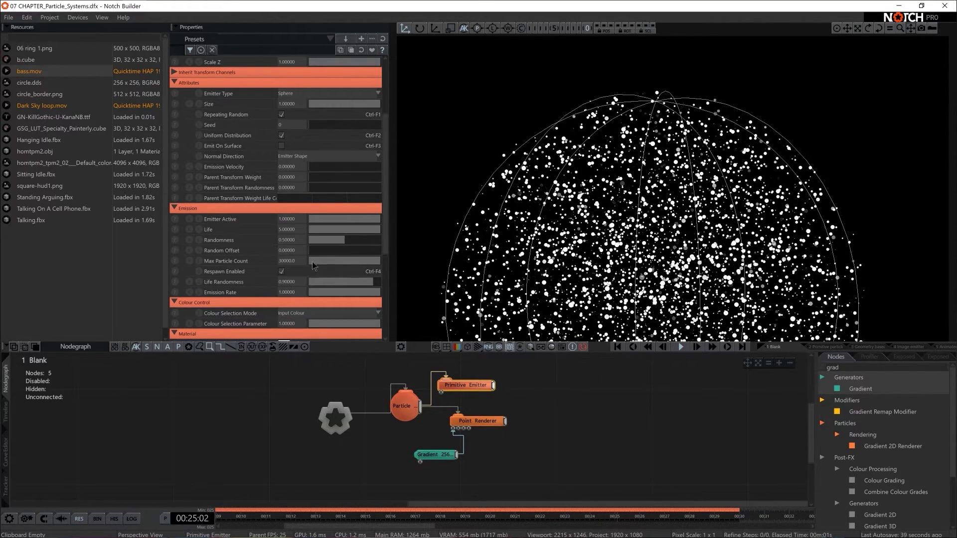
left_click(481, 421)
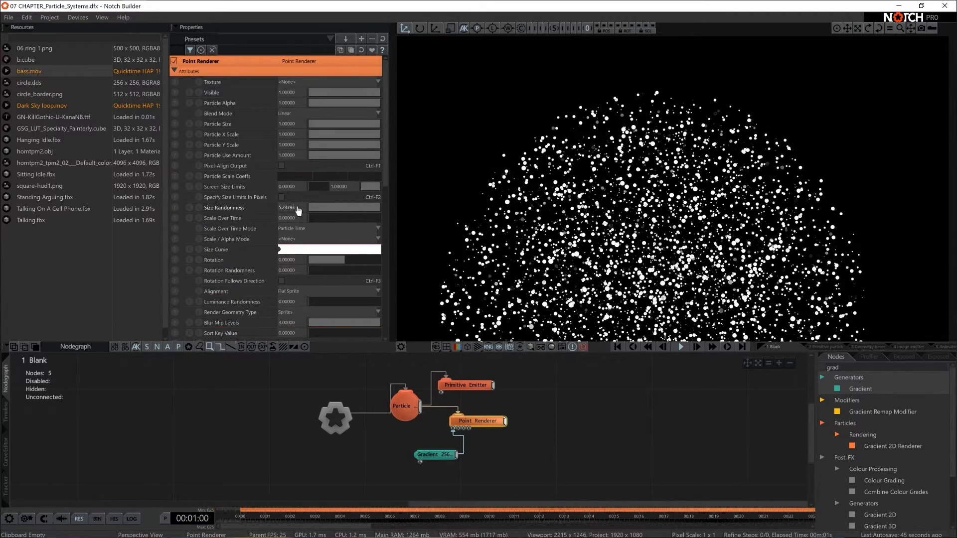
Set the Point Renderer's Size Randomness to 0.9
double_click(297, 208)
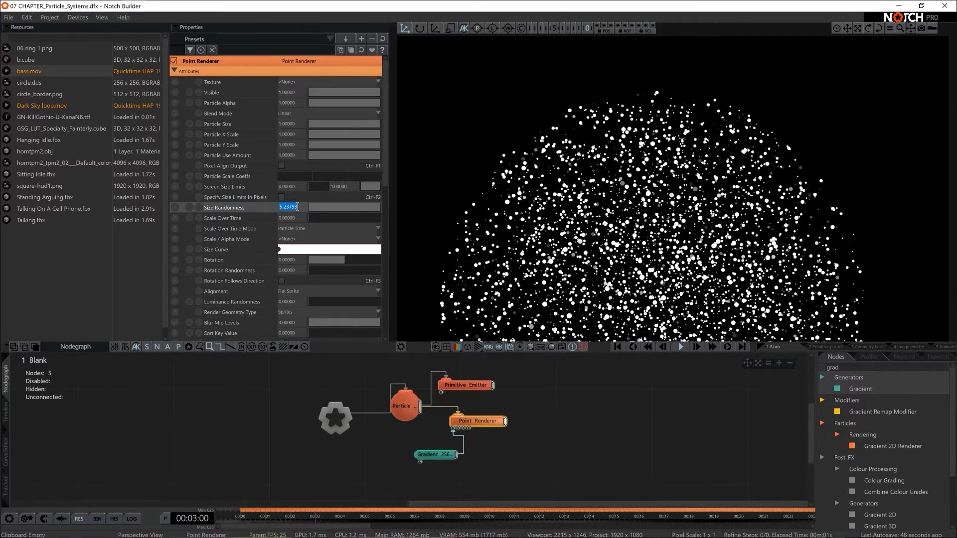
type("0.9")
key("Return")
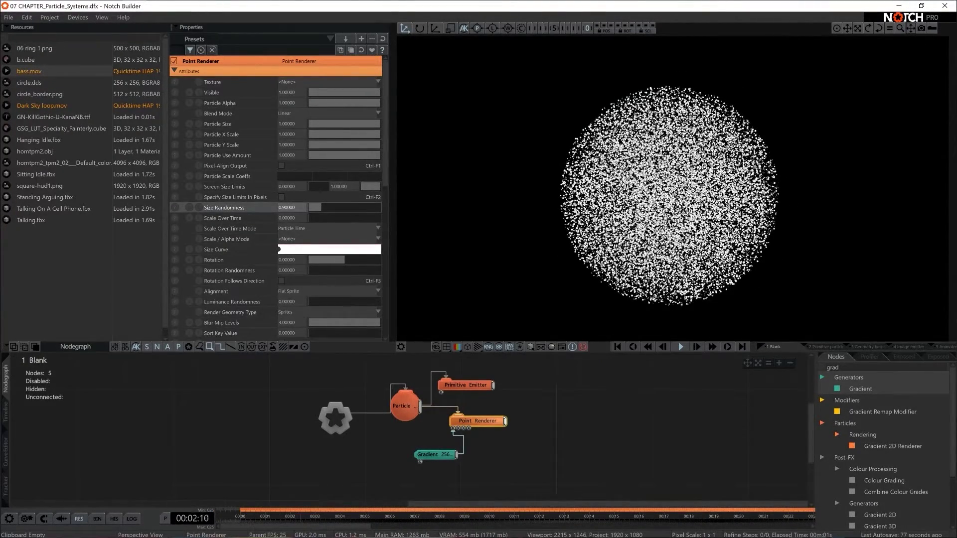
Browse the particle affectors, add a Turbulence Affector and connect it to the Particle Root
left_click(823, 369)
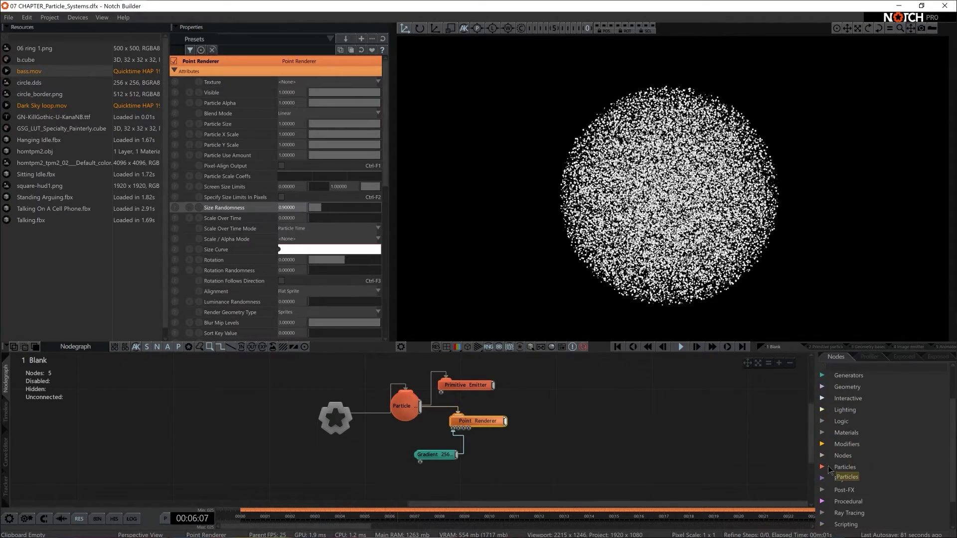
left_click(821, 467)
scroll(835, 438, "down", 3)
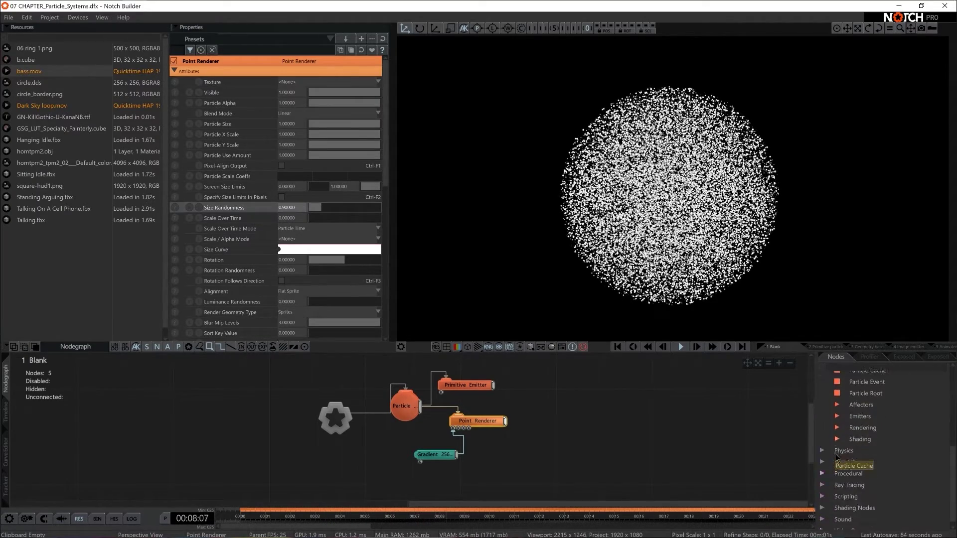
left_click(836, 404)
scroll(871, 431, "down", 5)
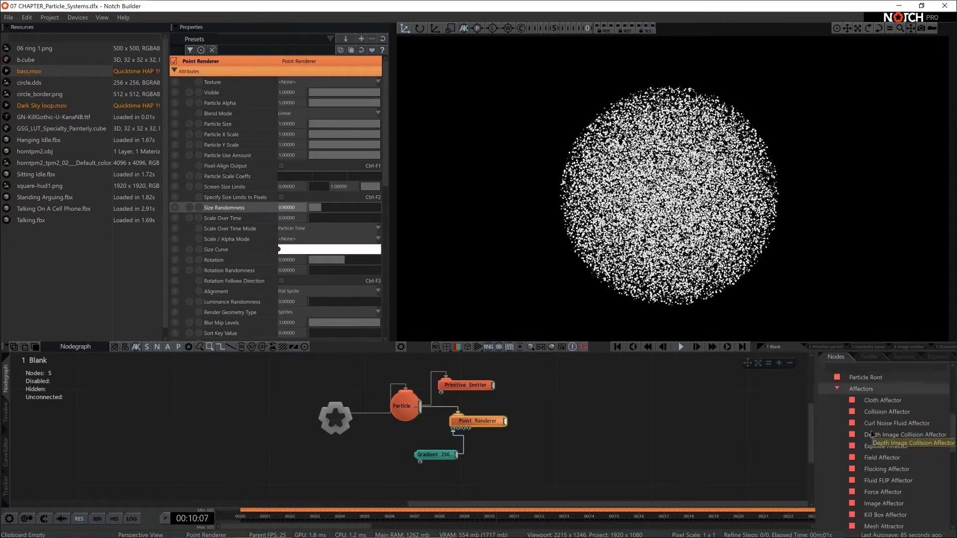
scroll(878, 423, "down", 5)
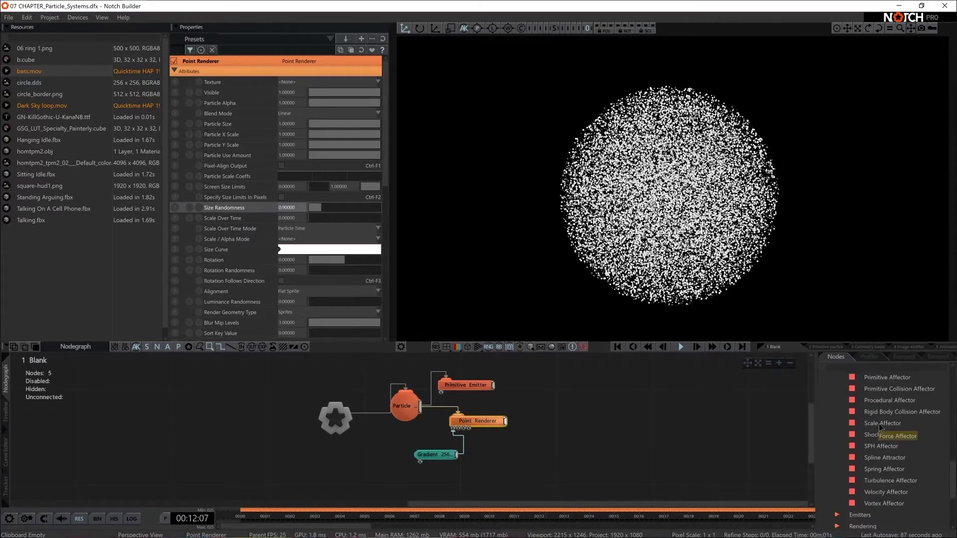
scroll(878, 423, "up", 3)
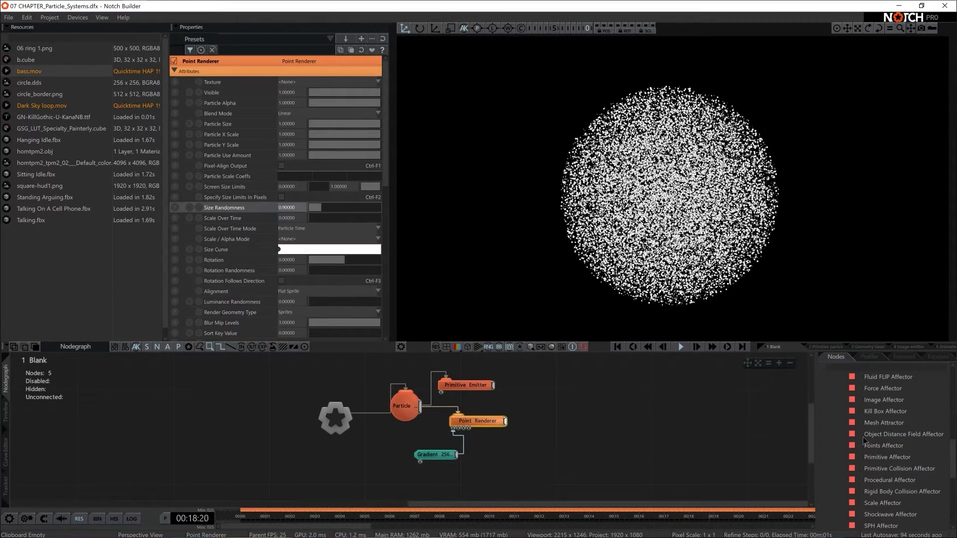
scroll(874, 436, "down", 3)
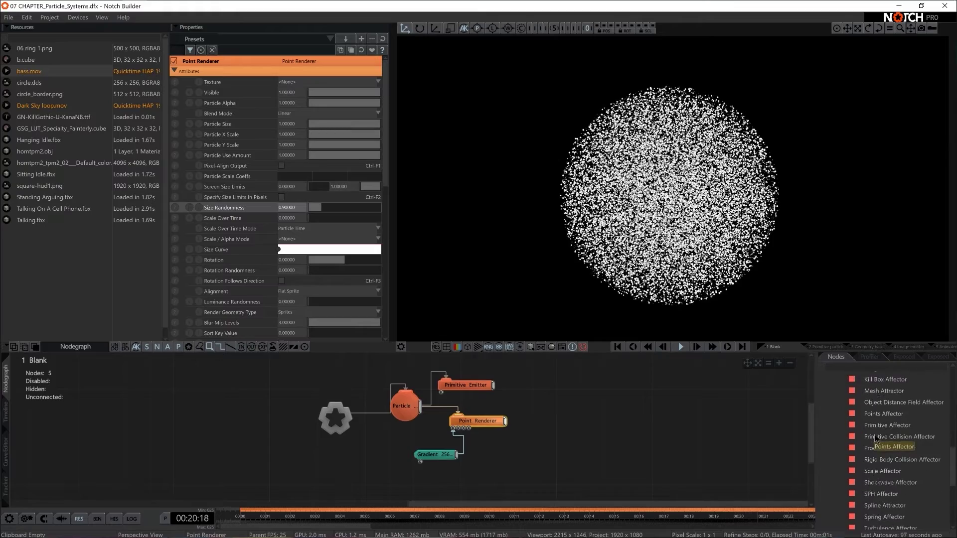
scroll(874, 436, "down", 3)
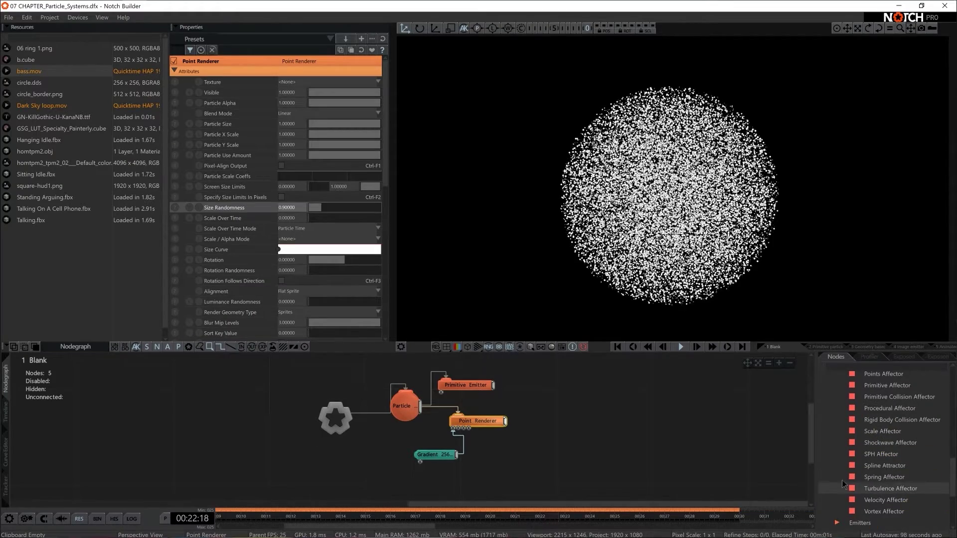
left_click_drag(556, 397, 587, 405)
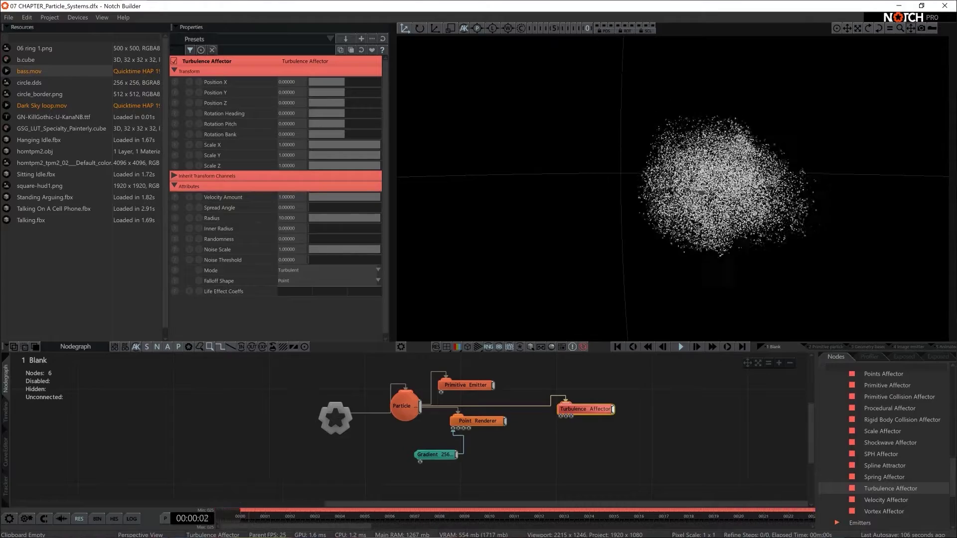
Set the Turbulence Affector's Velocity Amount to 5
left_click_drag(710, 252, 592, 274)
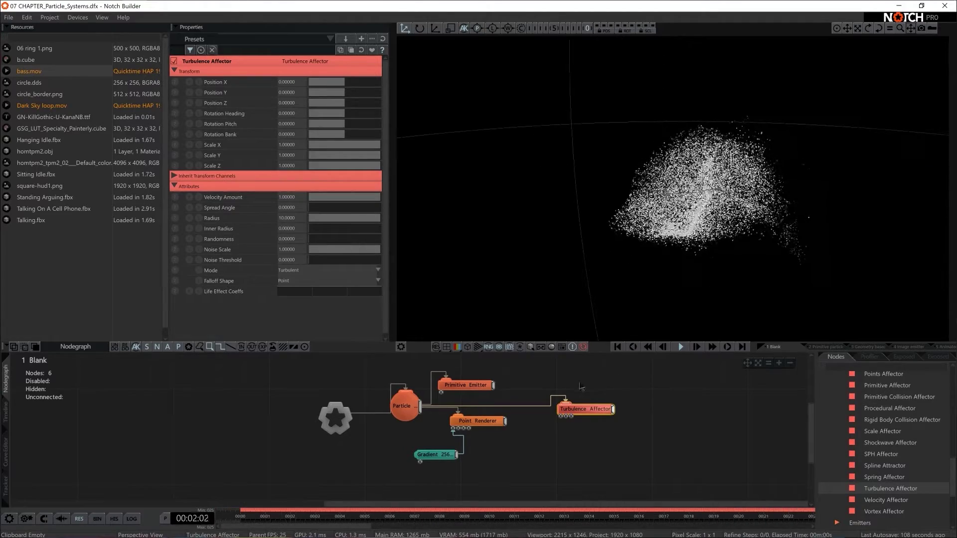
left_click(292, 197)
type("5")
key("Return")
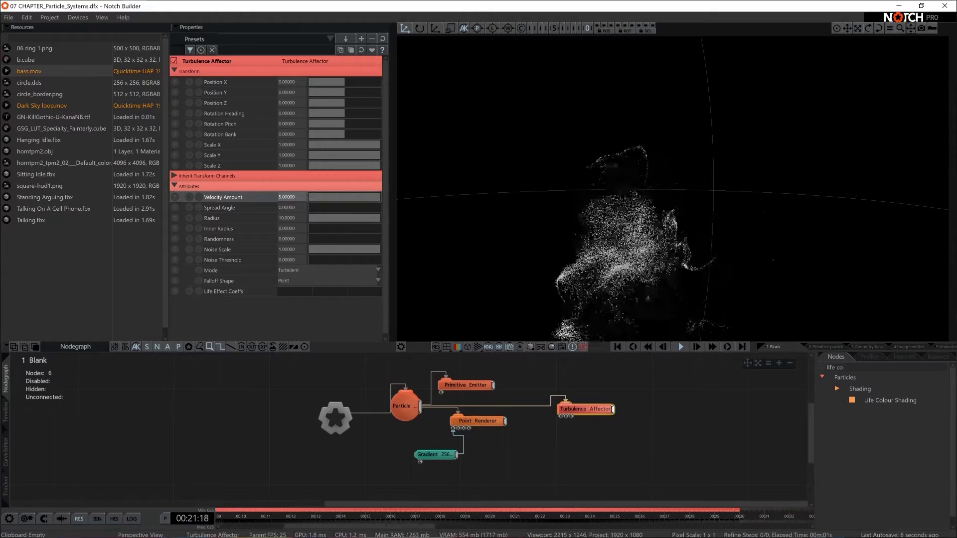
Add a Life Colour Shading node connected to the Particle Root and place it beside the repositioned Gradient node
left_click_drag(525, 449, 526, 451)
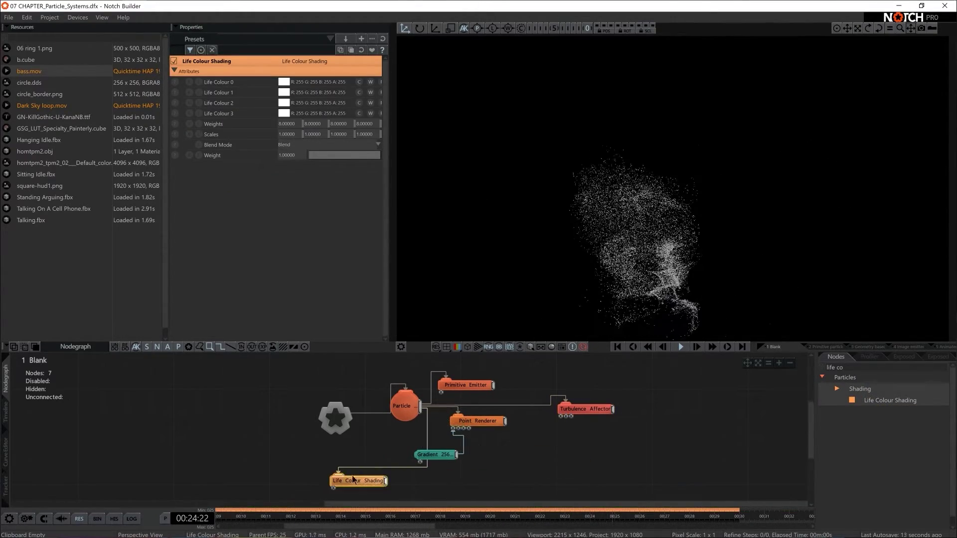
left_click_drag(447, 456, 494, 457)
left_click_drag(376, 481, 436, 468)
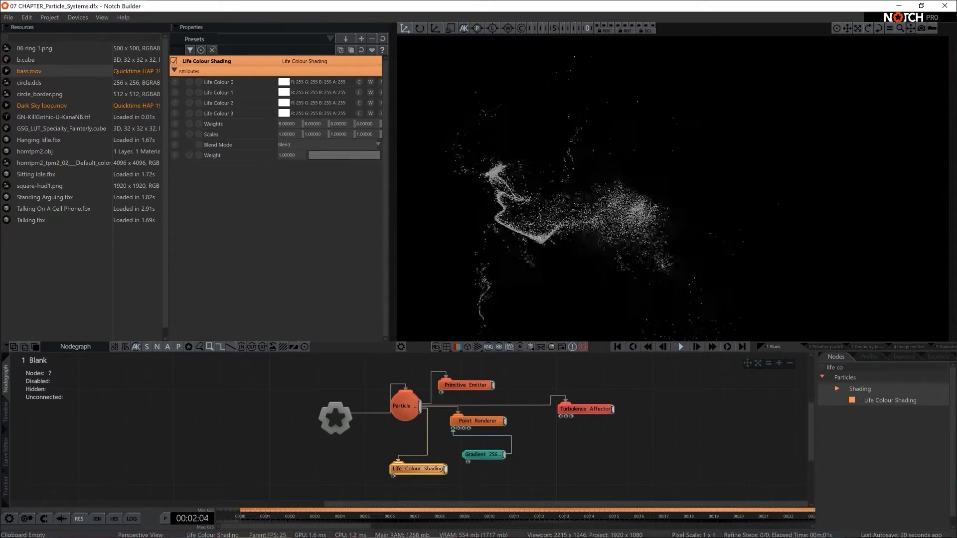
Set Life Colours 0 to 3 to yellow (255, 228, 0), orange (255, 93, 0), red (255, 0, 3) and magenta (255, 0, 224)
left_click(278, 81)
left_click(282, 145)
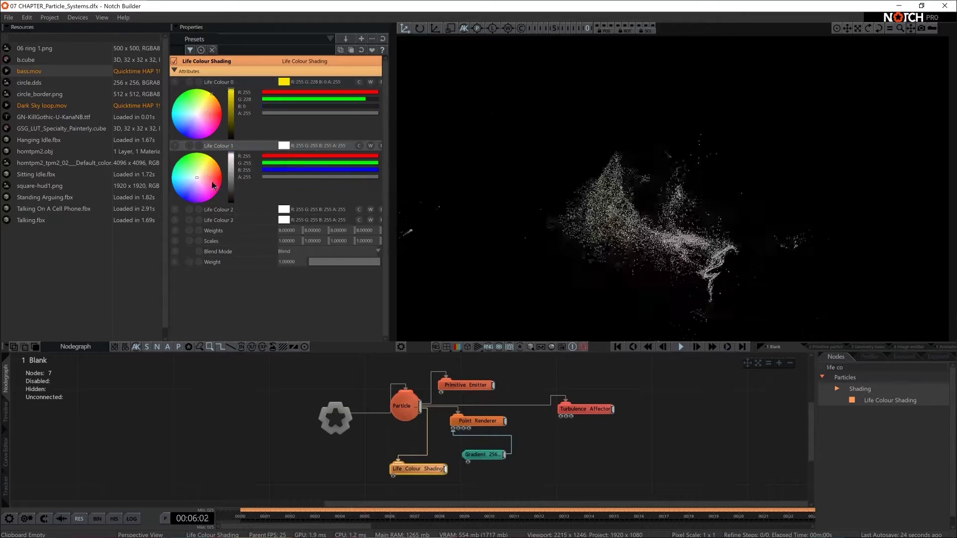
left_click(282, 210)
scroll(218, 228, "down", 1)
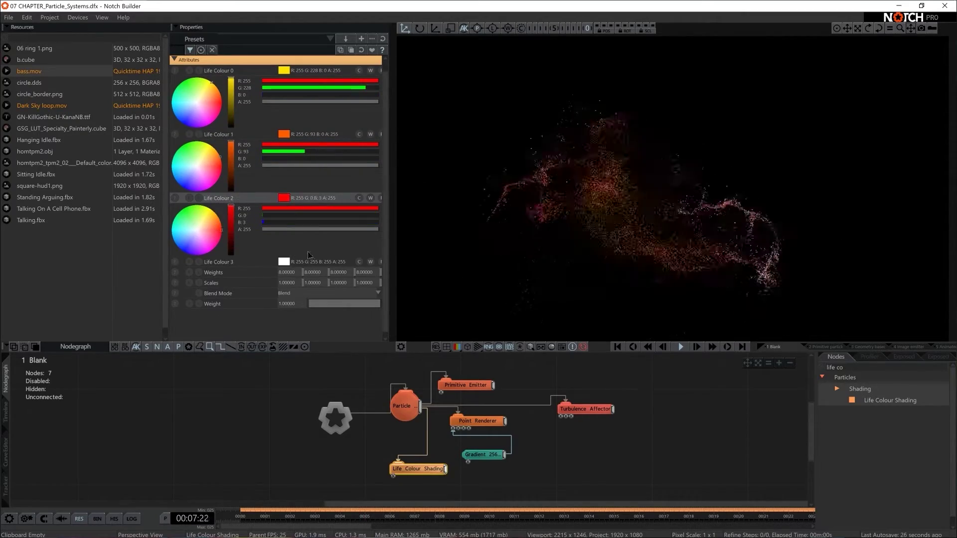
left_click(284, 262)
scroll(207, 260, "down", 4)
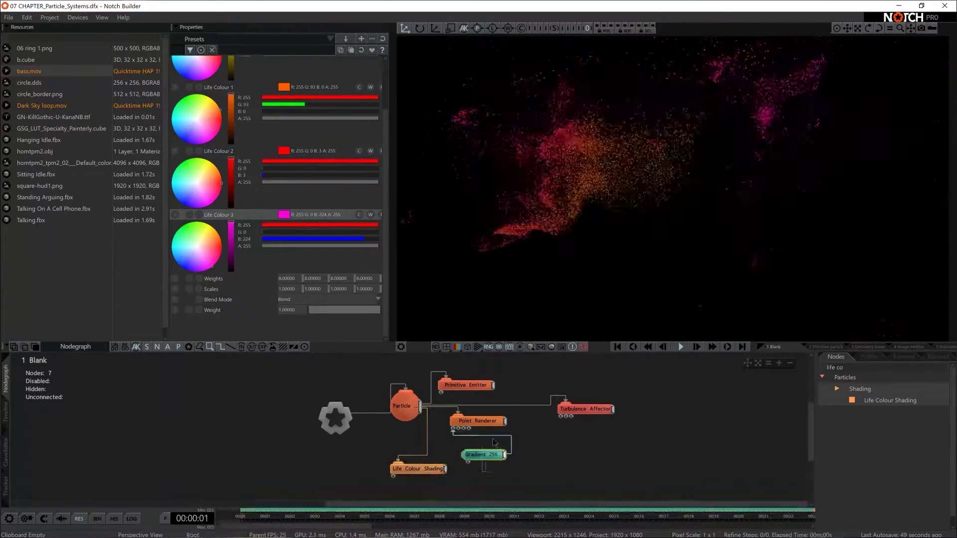
Spread out the Point Renderer, Gradient and Turbulence Affector nodes and add a Geometry Connection Renderer connected to the Particle Root
left_click(513, 435)
left_click_drag(587, 407, 598, 395)
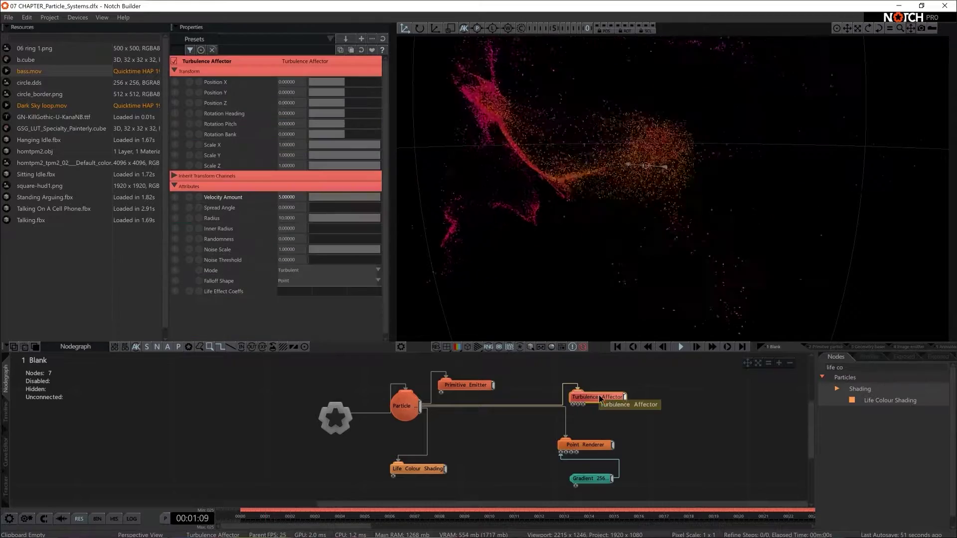
key("BackSpace")
key("BackSpace")
key("BackSpace")
key("BackSpace")
key("BackSpace")
key("BackSpace")
key("BackSpace")
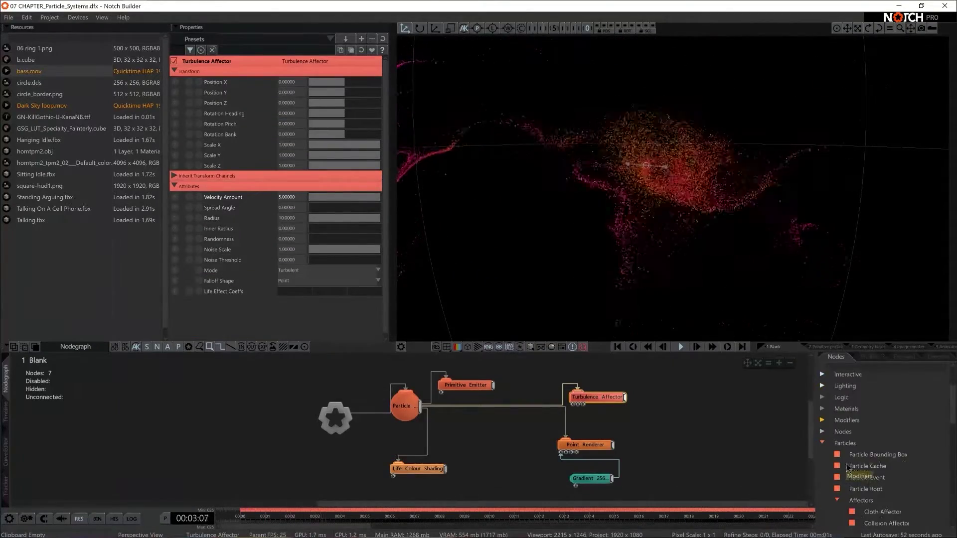
scroll(846, 471, "down", 2)
scroll(842, 426, "down", 12)
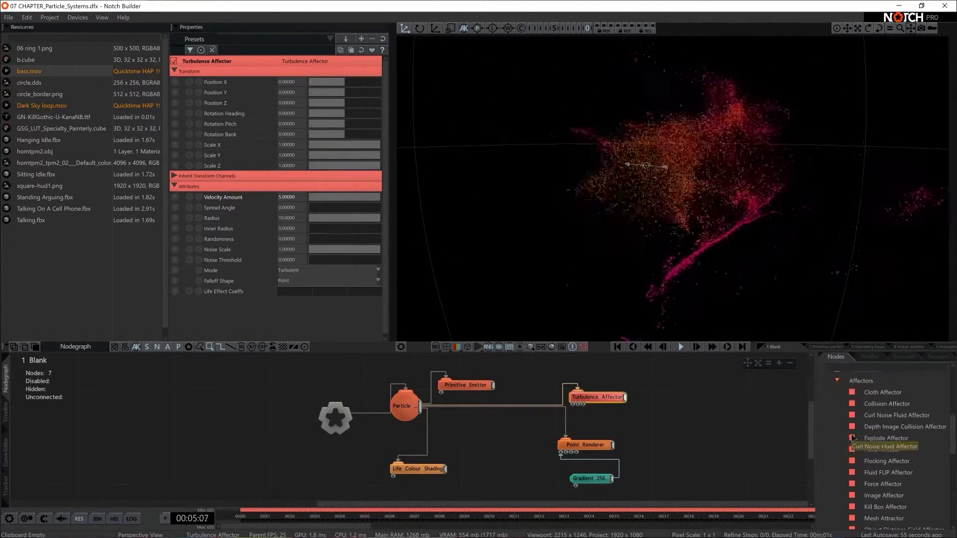
scroll(872, 413, "up", 1)
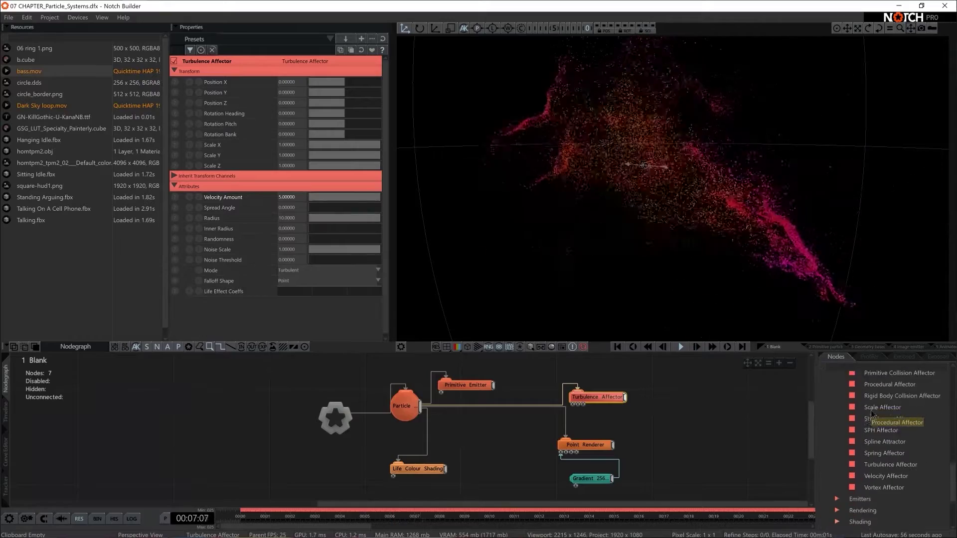
left_click(837, 502)
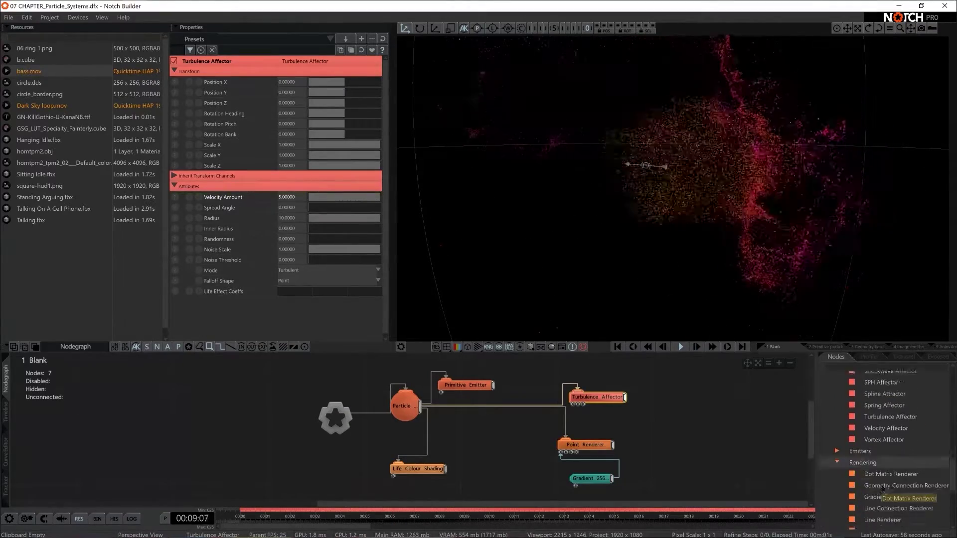
scroll(882, 488, "down", 4)
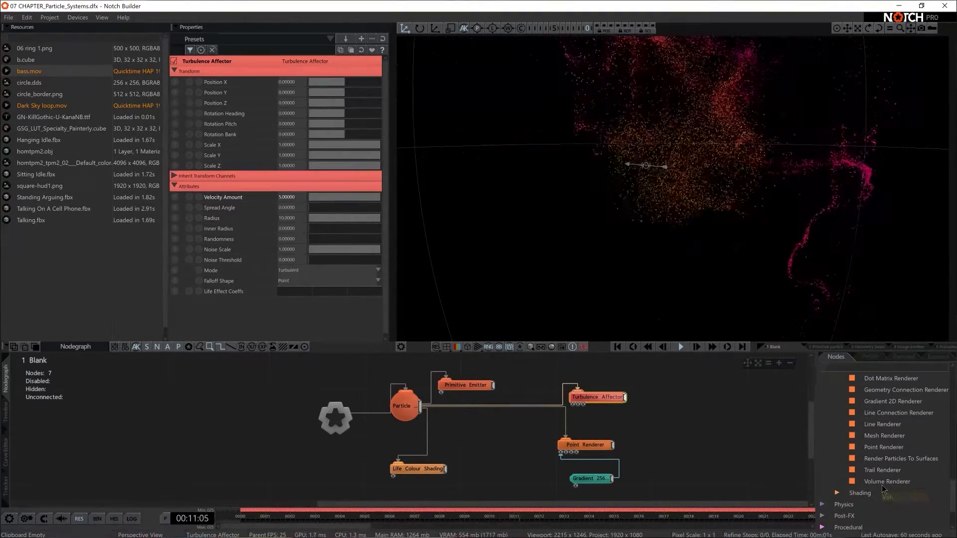
scroll(882, 489, "up", 1)
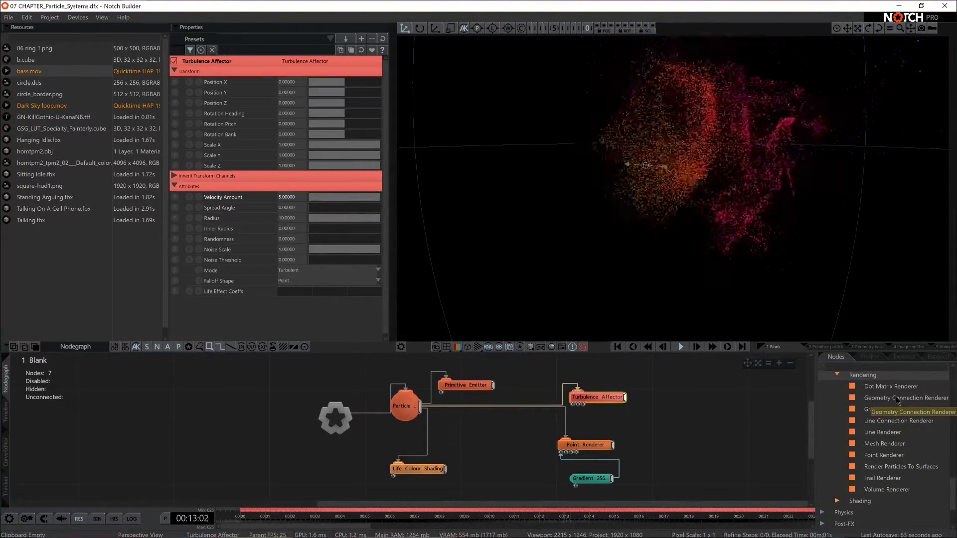
left_click_drag(647, 369, 647, 373)
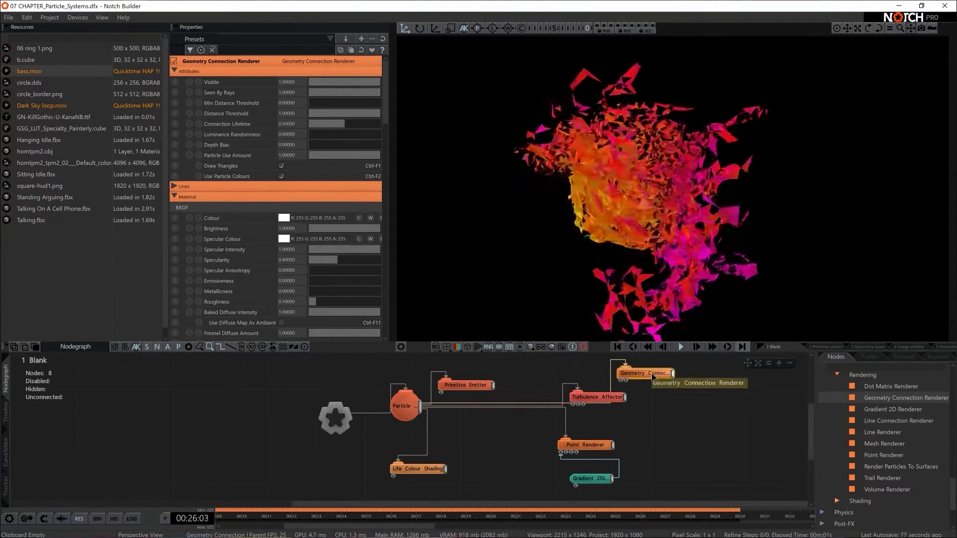
Place the Geometry Connection Renderer between the Turbulence Affector and Point Renderer, and align the Turbulence Affector with the Primitive Emitter
left_click_drag(653, 377, 676, 377)
left_click_drag(652, 413, 639, 424)
left_click_drag(597, 397, 597, 386)
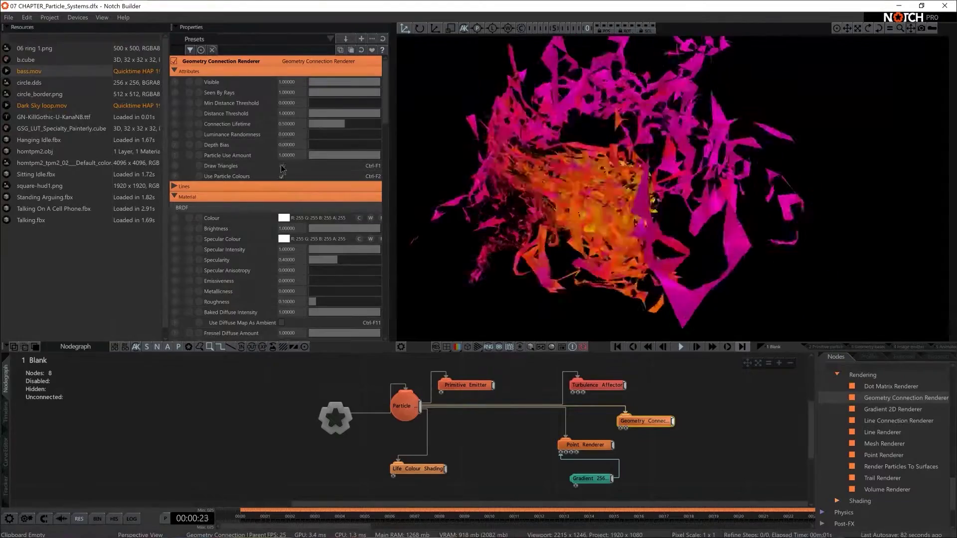
Turn off Draw Triangles on the Geometry Connection Renderer and set Lines Visible to 1
key("ctrl+F1")
left_click(175, 185)
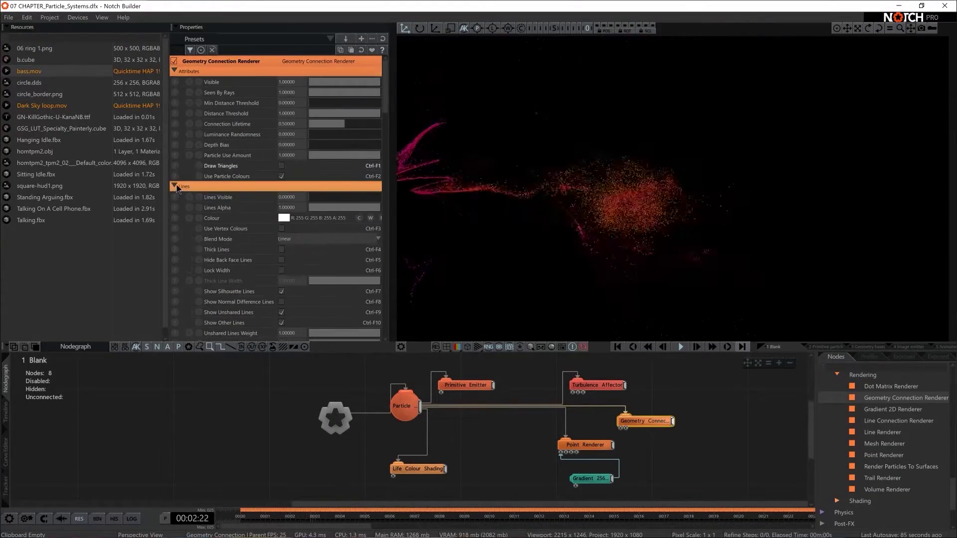
left_click(175, 185)
left_click(175, 185)
left_click_drag(330, 197, 381, 197)
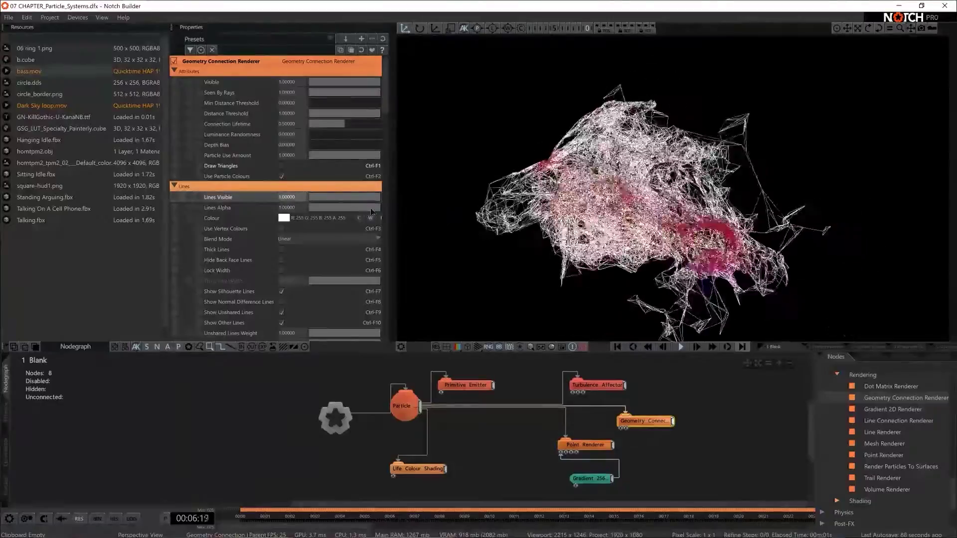
Set the connection lines' Lines Alpha to 0.3 and enable Use Vertex Colours
left_click_drag(372, 211, 331, 209)
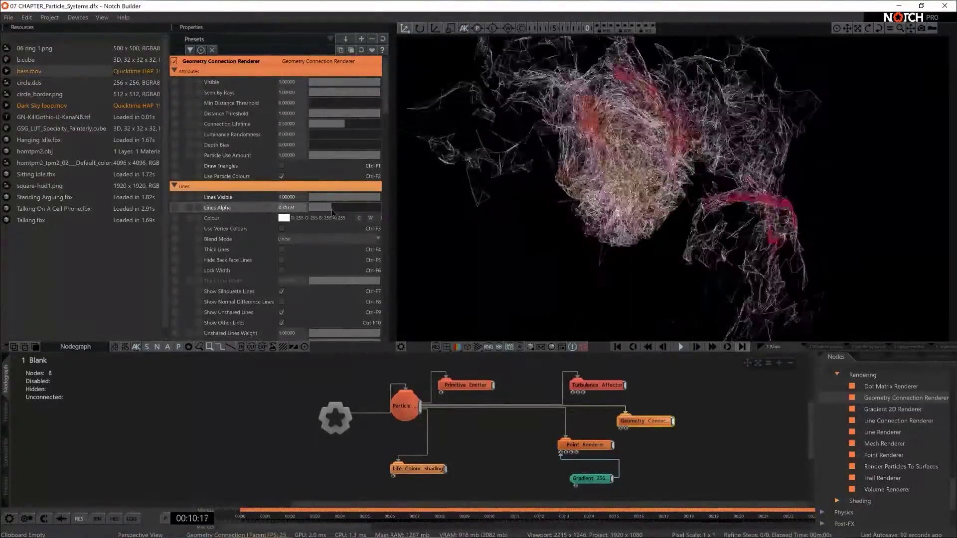
double_click(296, 209)
type("0.3")
key("Return")
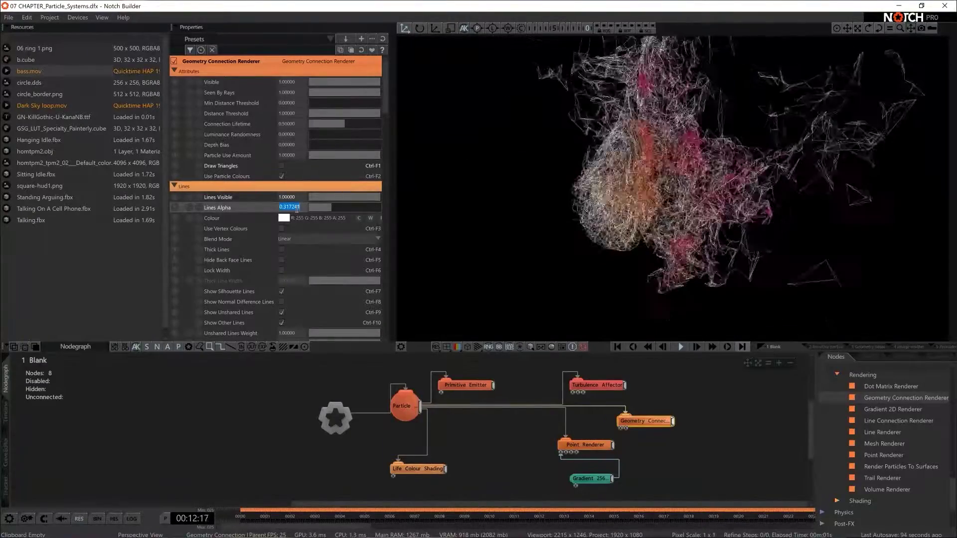
left_click(282, 228)
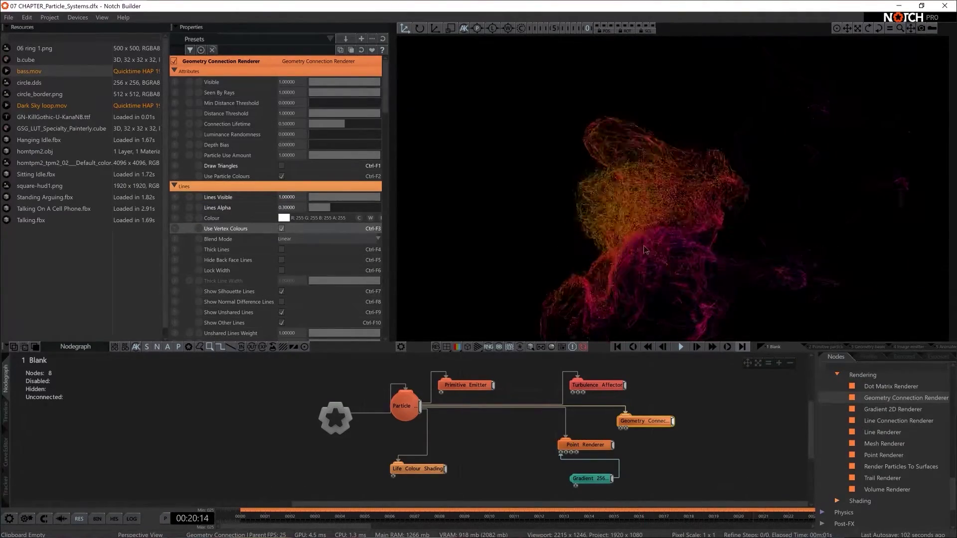
Try a Particle Size of 3 on the Point Renderer and settle on 2
left_click(424, 473)
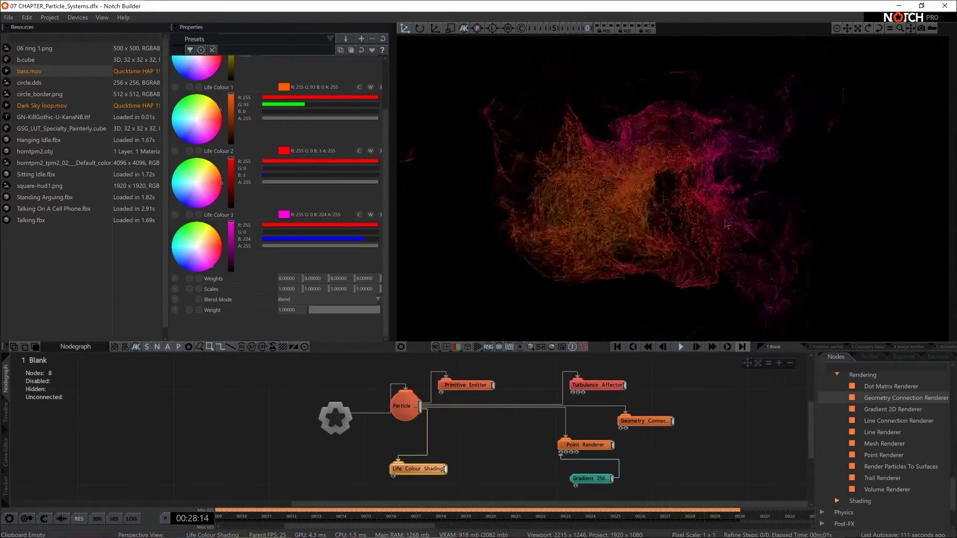
left_click(583, 445)
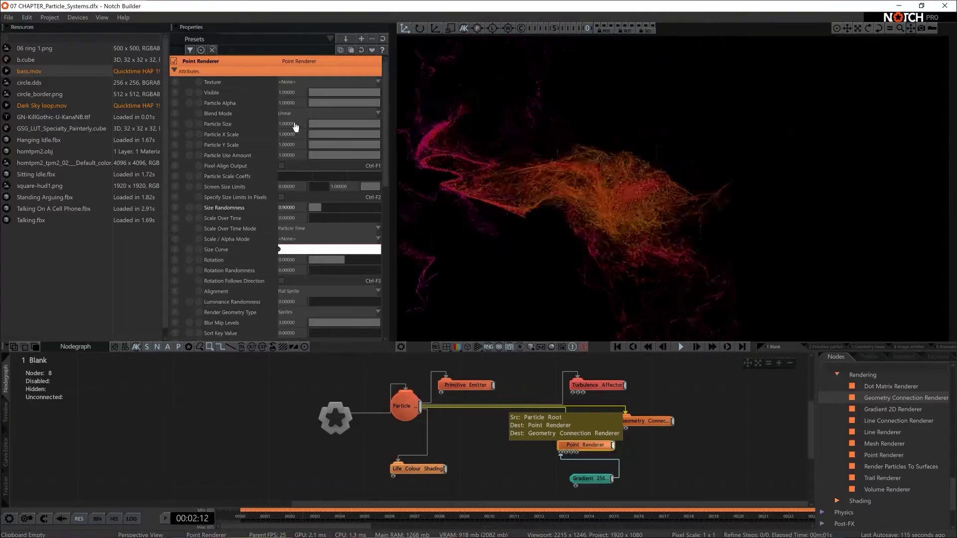
double_click(294, 124)
type("3")
key("Return")
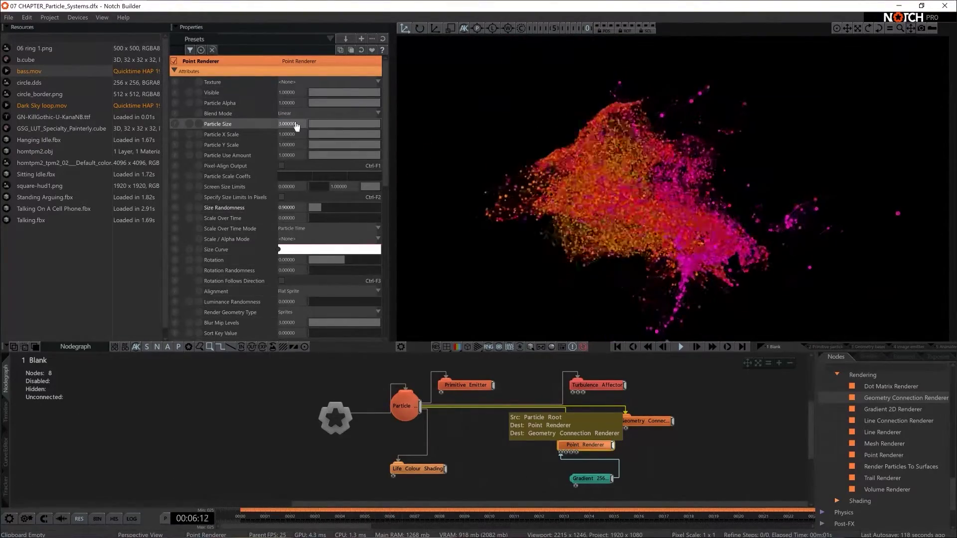
double_click(299, 123)
type("2")
key("Return")
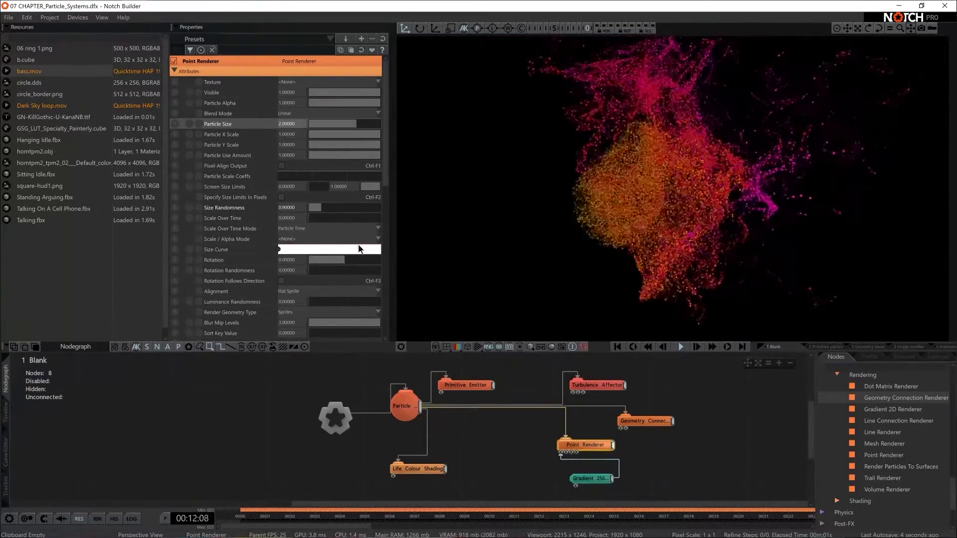
Set the Point Renderer's Motion Blur Amount to 2
scroll(385, 187, "down", 5)
scroll(385, 187, "down", 1)
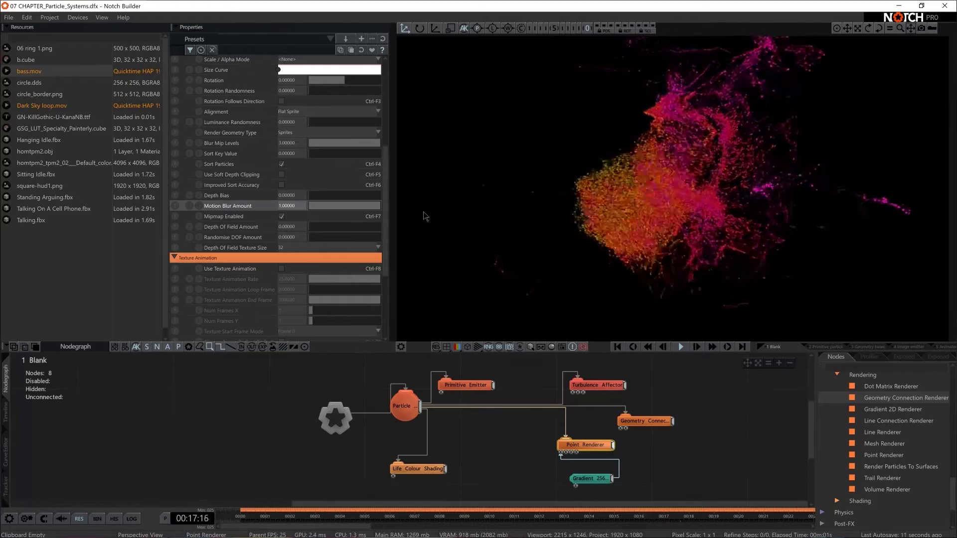
type("2")
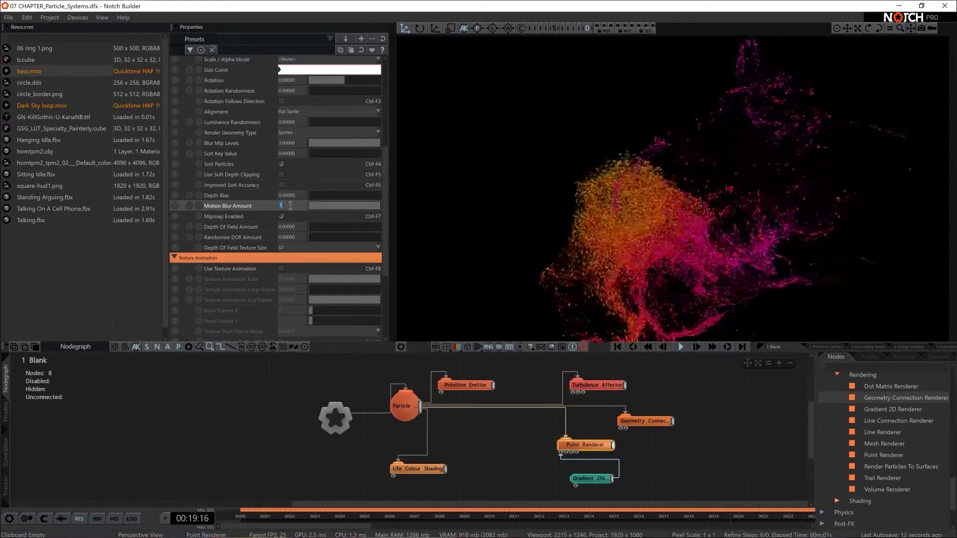
key("Return")
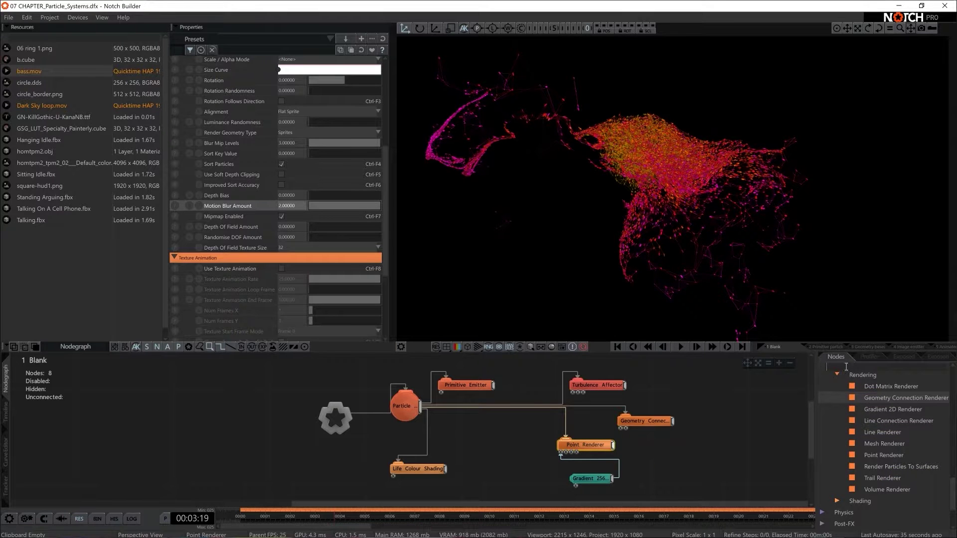
Add a Curl Noise Fluid Affector, connect it to the Particle Root and place it clear of the renderers
type("curl")
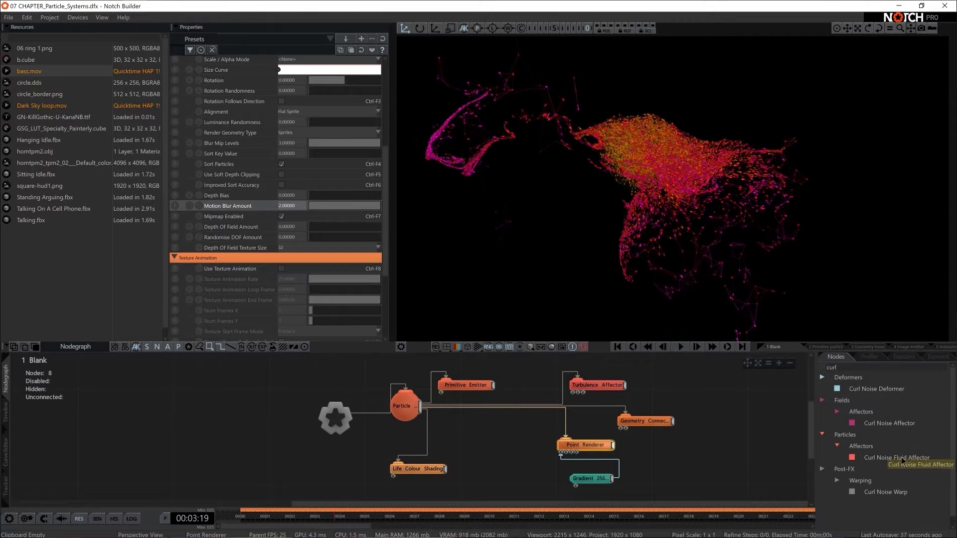
left_click_drag(454, 450, 455, 451)
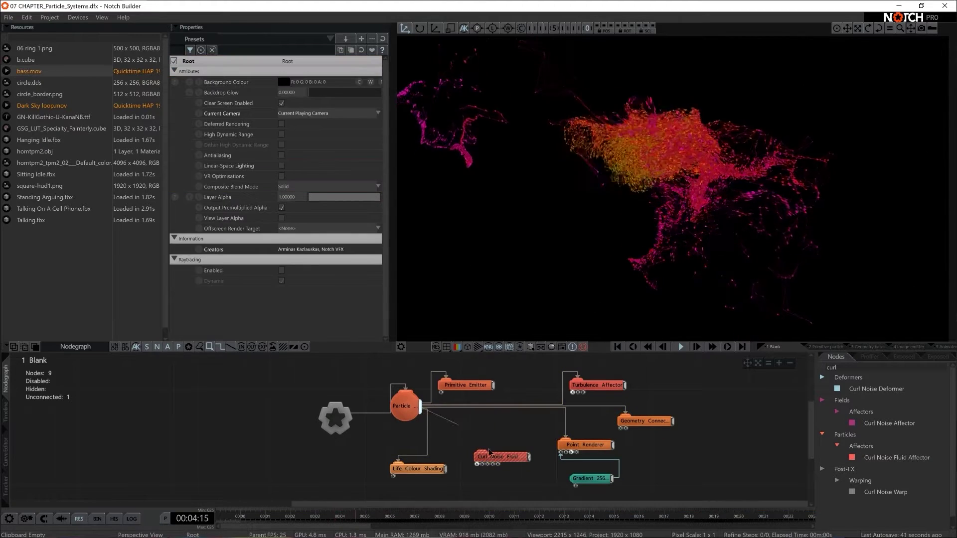
left_click_drag(494, 456, 708, 455)
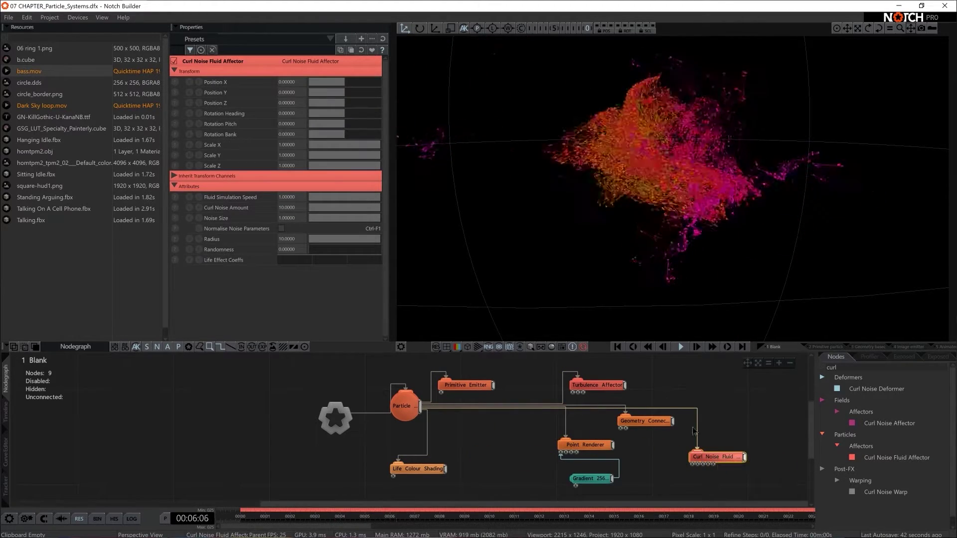
Set the Curl Noise Fluid Affector's Fluid Simulation Speed to 0.2 and Curl Noise Amount to 150
double_click(296, 197)
type("0.2")
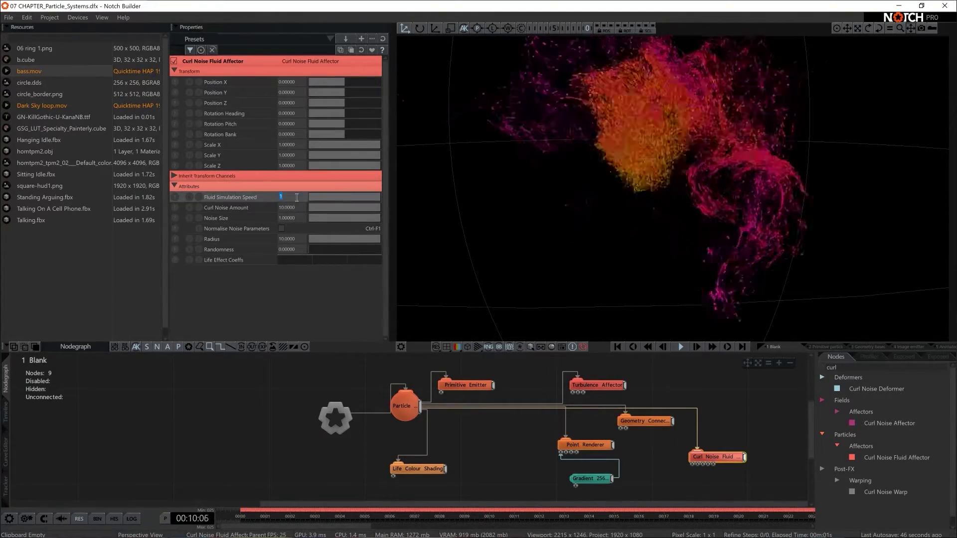
key("Return")
double_click(288, 207)
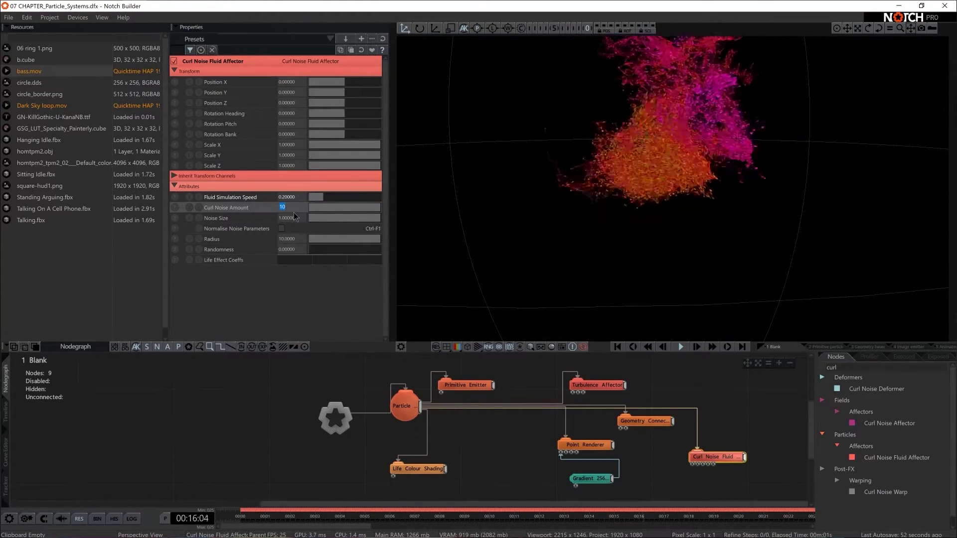
type("150")
key("Return")
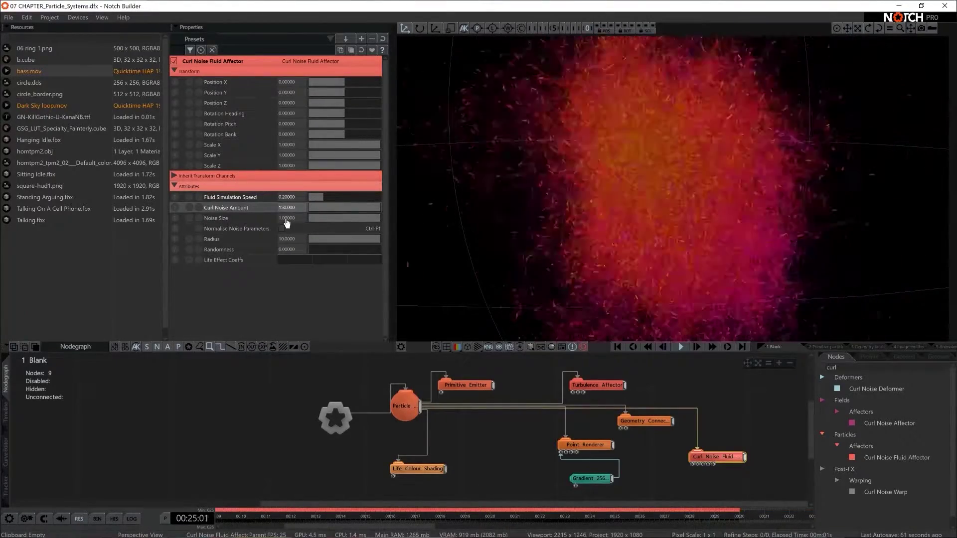
Set the Curl Noise Fluid Affector's Noise Size to 0.2
double_click(286, 219)
type("0.")
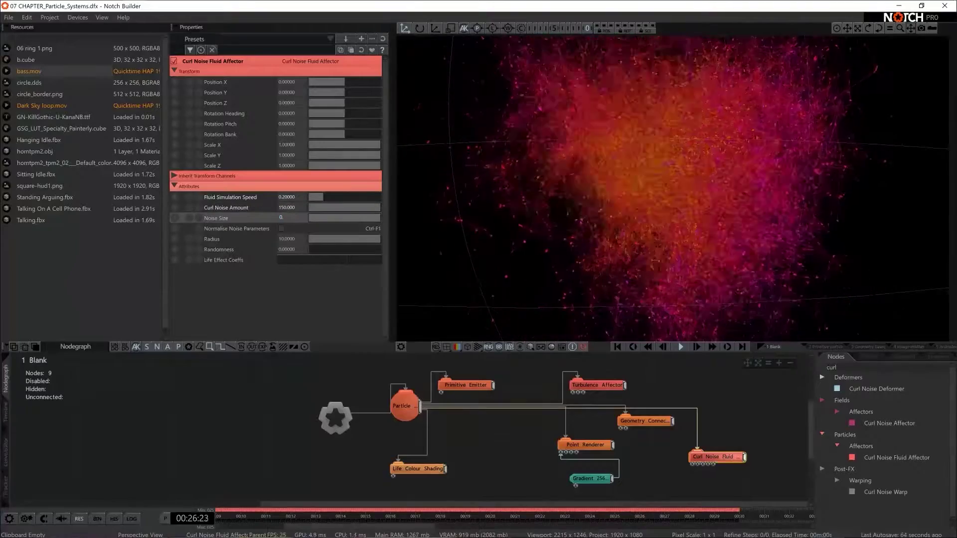
type("2")
key("Return")
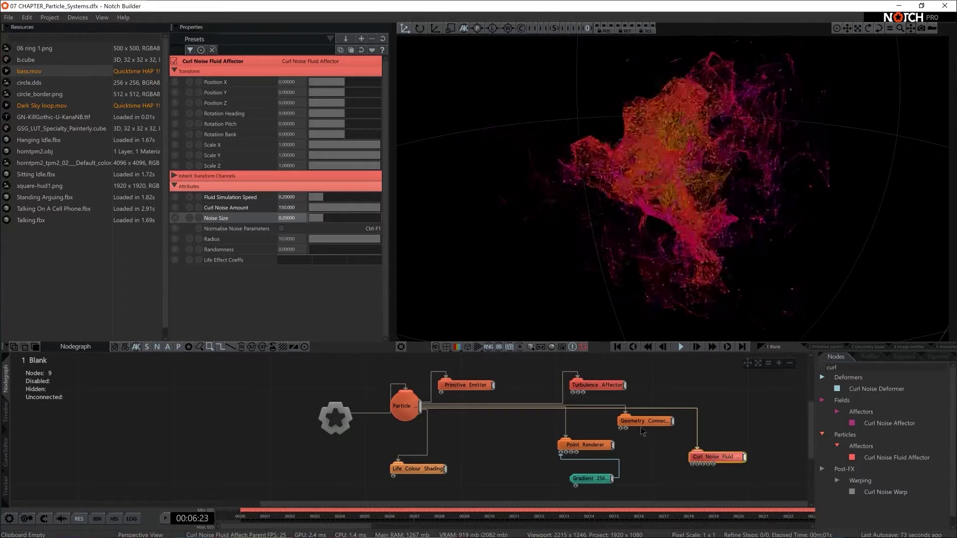
Group the nodes by type, with the Geometry Connection Renderer above the Point Renderer and the Turbulence Affector above the Curl Noise Fluid Affector
left_click_drag(643, 421, 582, 421)
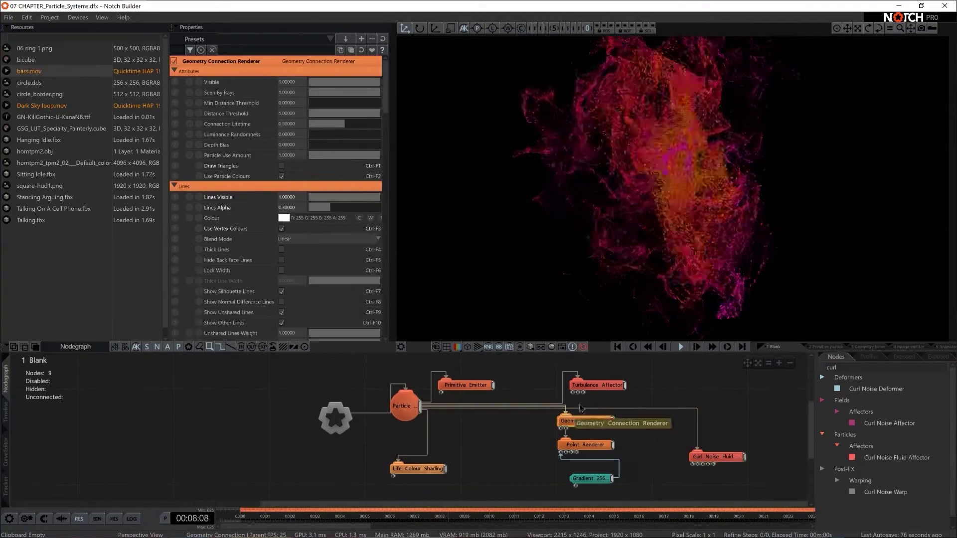
left_click_drag(586, 386, 702, 433)
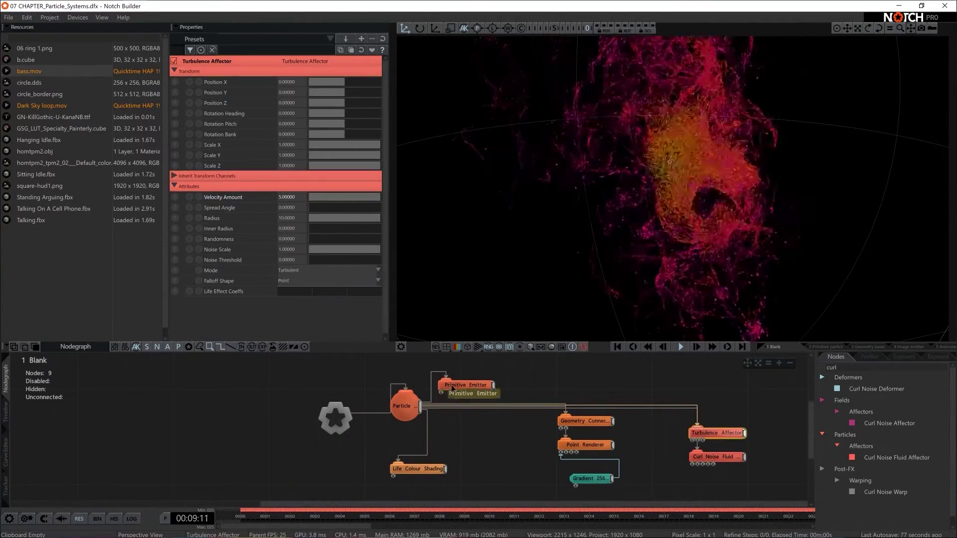
Add a second Primitive Emitter beside the first one and connect it to the Particle Root
left_click(453, 387)
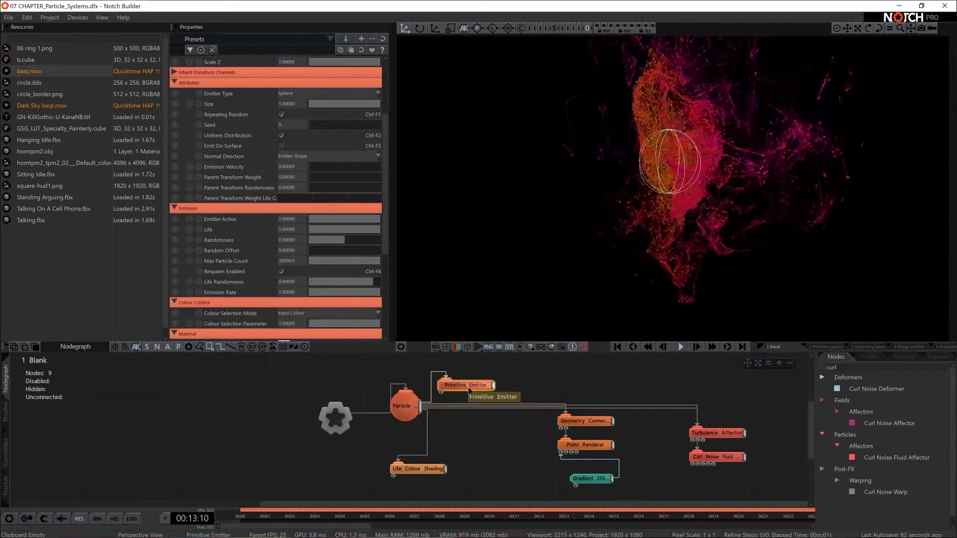
left_click(468, 387)
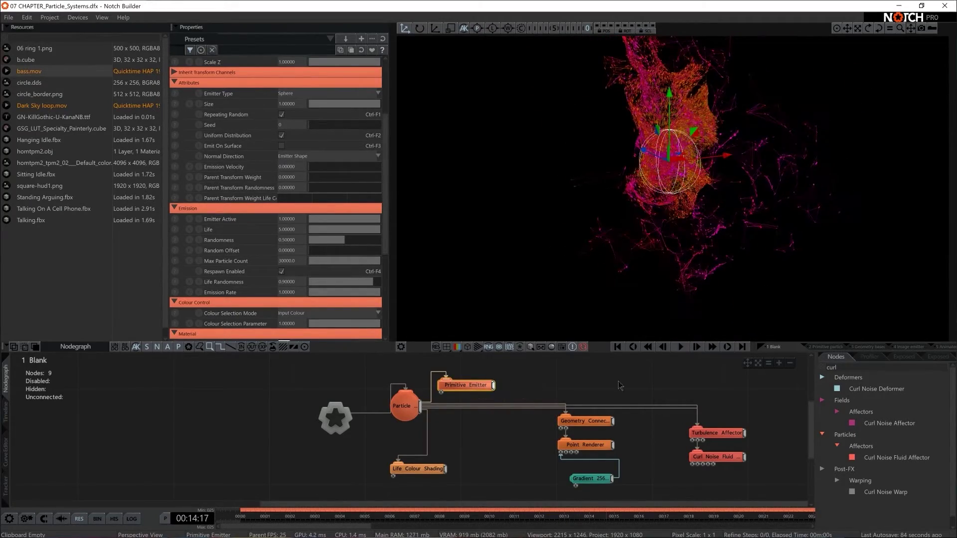
left_click(820, 370)
type("primi")
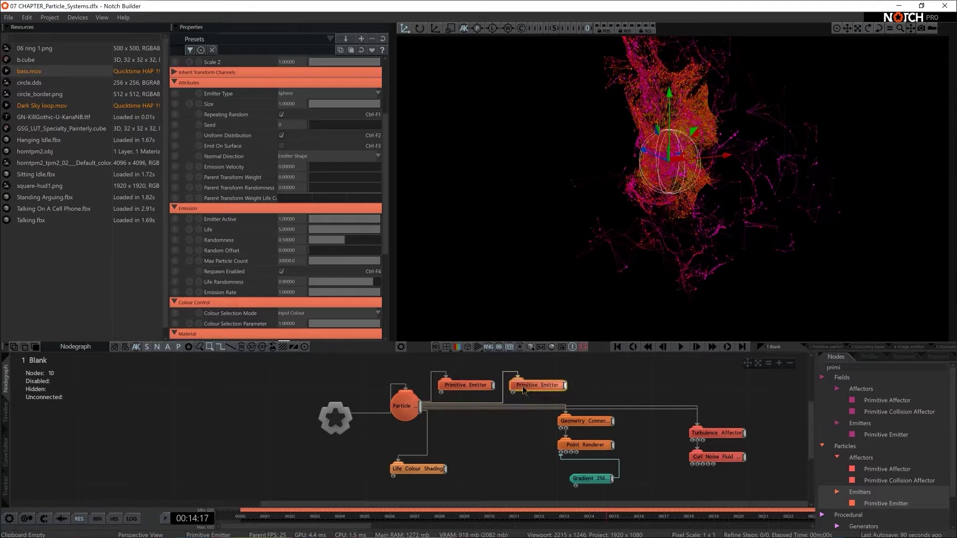
Move the two spherical emitters apart in the viewport so they emit side by side
left_click_drag(813, 137, 649, 215)
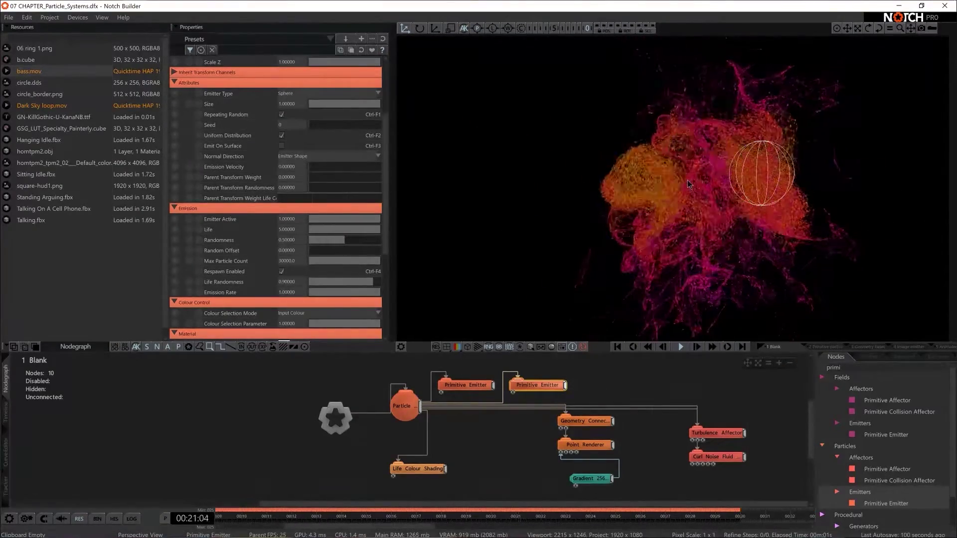
left_click(643, 176)
left_click_drag(637, 178, 617, 182)
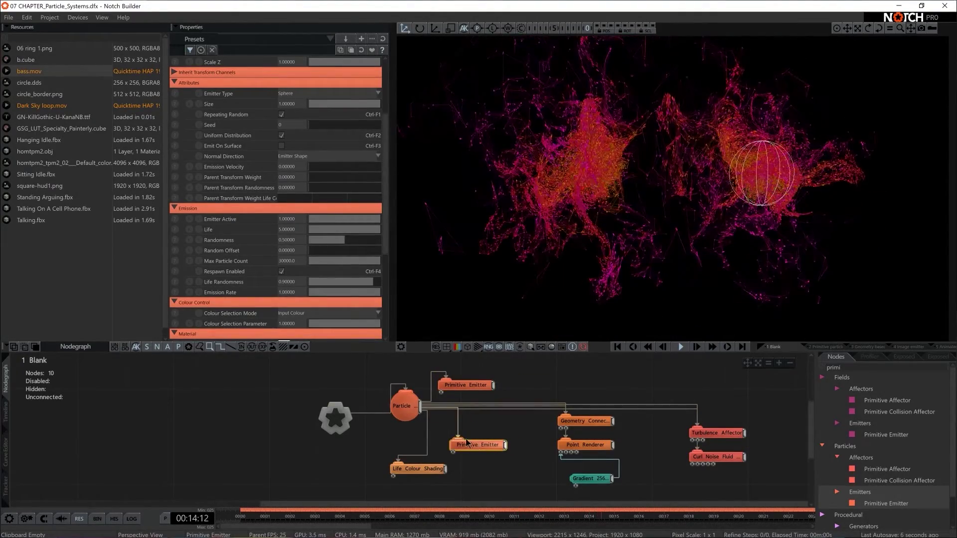
Arrange the Primitive Emitters above and below the Particle Root's connections and move the Geometry Connection Renderer level with the upper emitter
left_click_drag(466, 385, 477, 374)
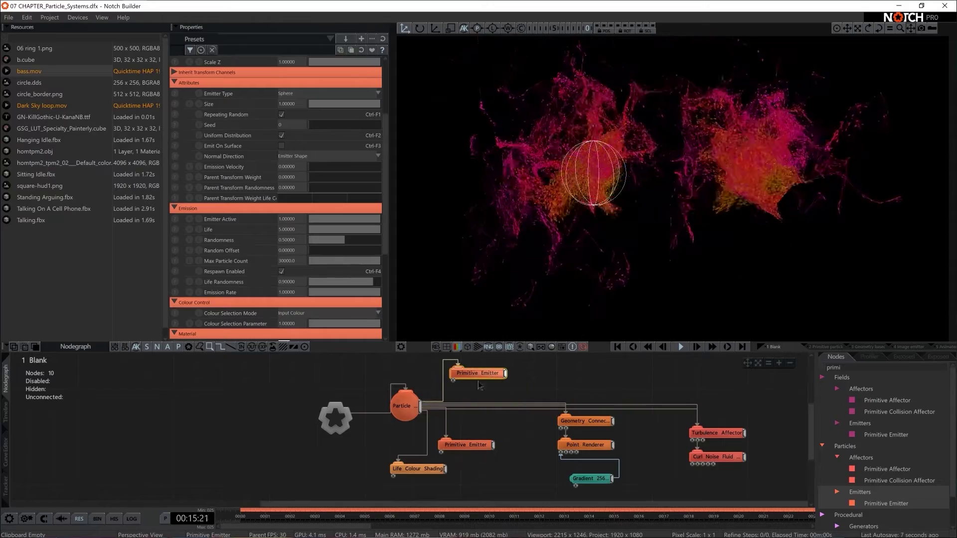
left_click_drag(424, 476, 412, 488)
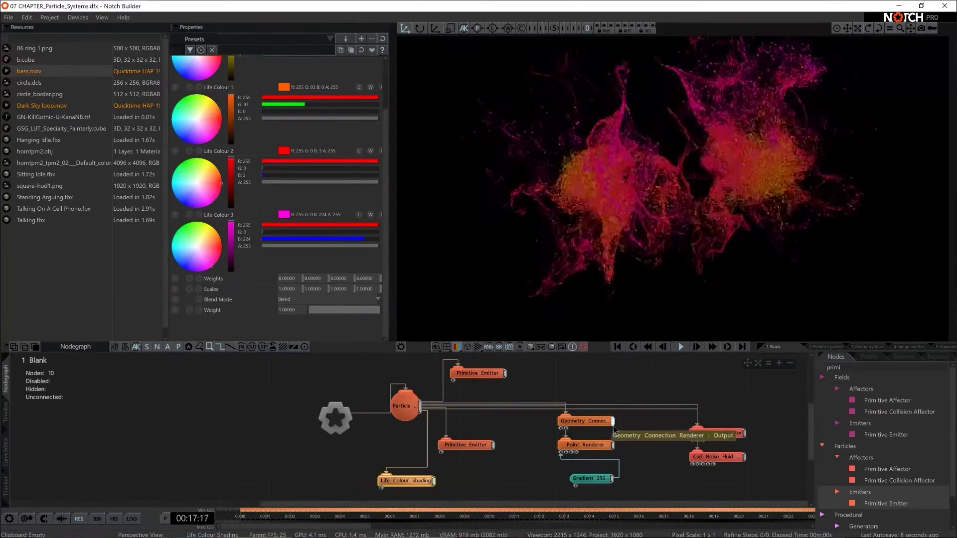
left_click(576, 424)
left_click_drag(577, 424, 587, 371)
Connect the upper Primitive Emitter to the Geometry Connection Renderer and the lower Primitive Emitter to the Point Renderer, aligning both emitters
left_click_drag(505, 373, 583, 375)
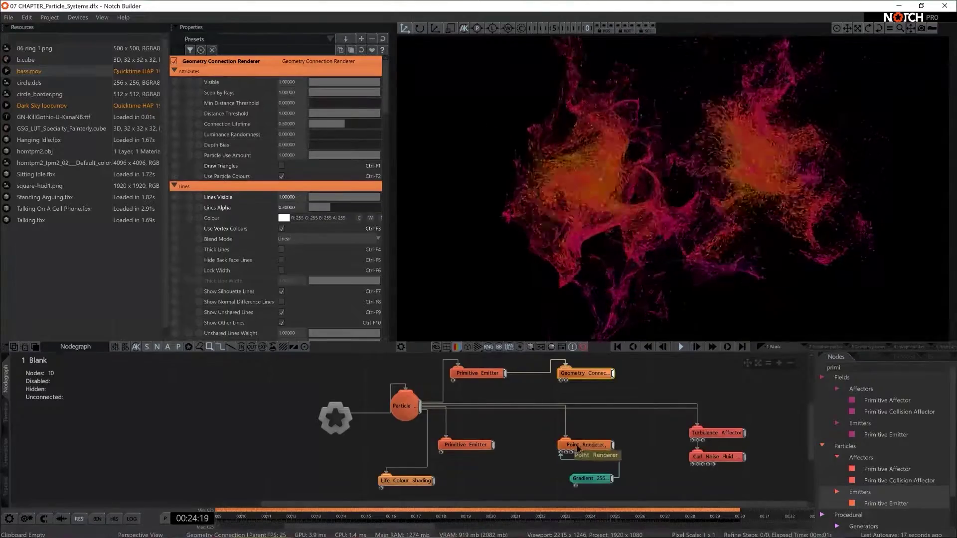
left_click_drag(494, 445, 583, 444)
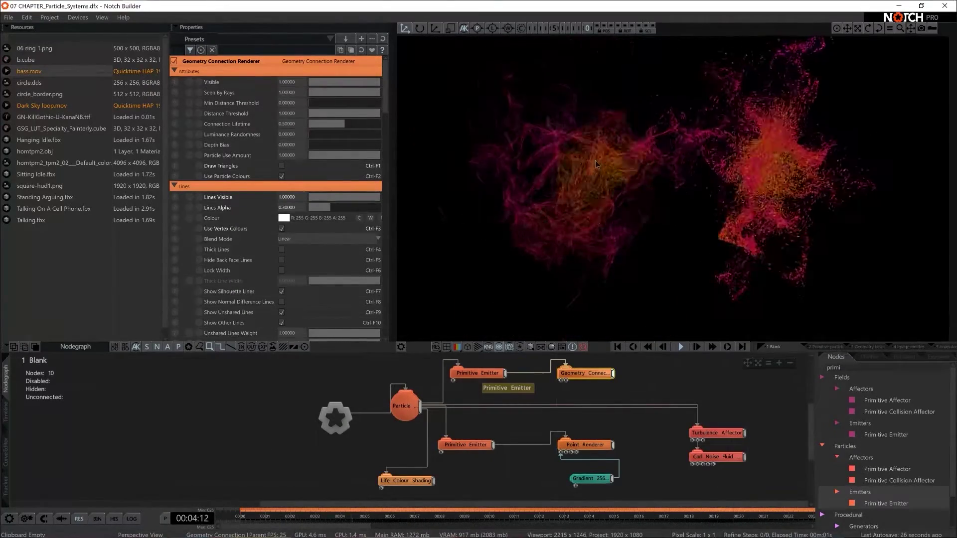
left_click_drag(491, 444, 502, 445)
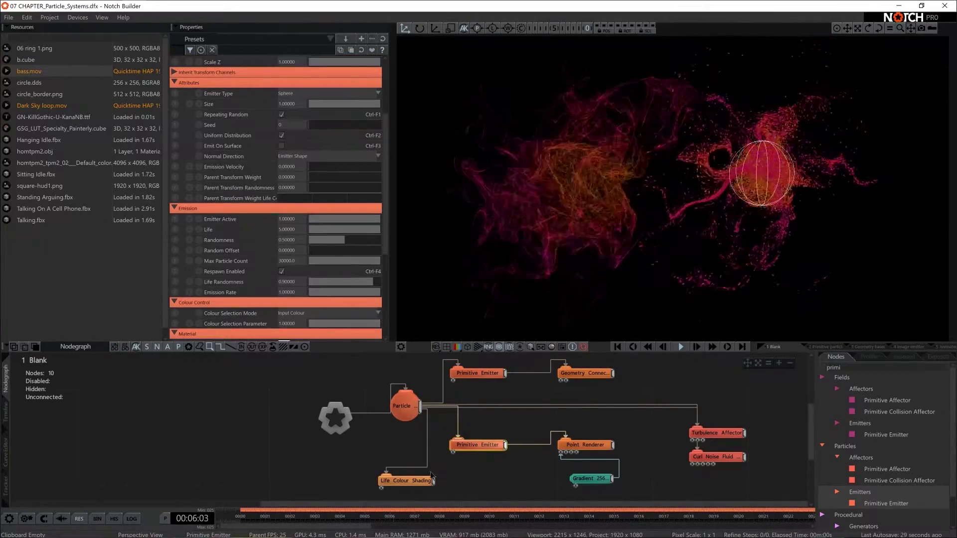
Move the Life Colour Shading node beside the Geometry Connection Renderer and connect it to the upper Primitive Emitter
left_click_drag(424, 471, 448, 471)
left_click(674, 375)
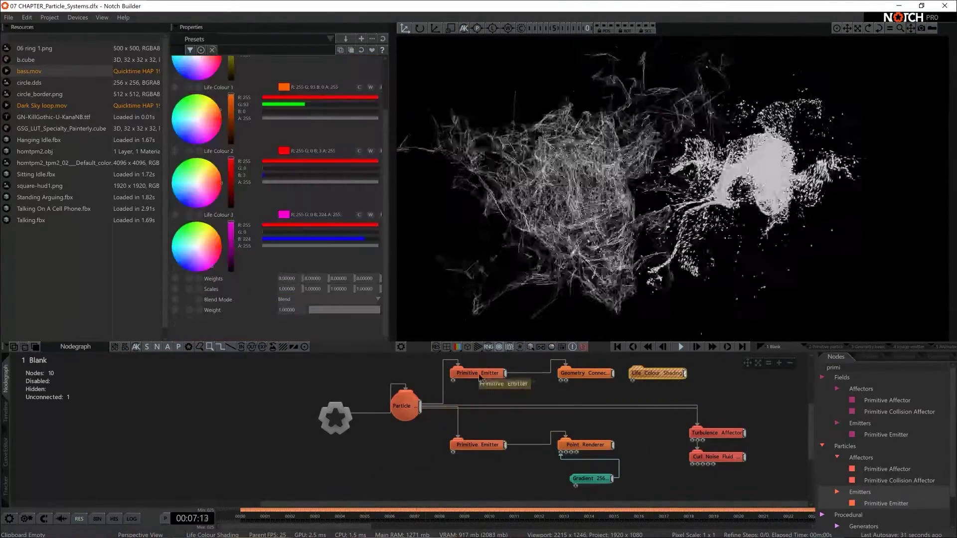
Duplicate the Life Colour Shading node, place it below the lower Primitive Emitter and connect it to that emitter
key("ctrl+c")
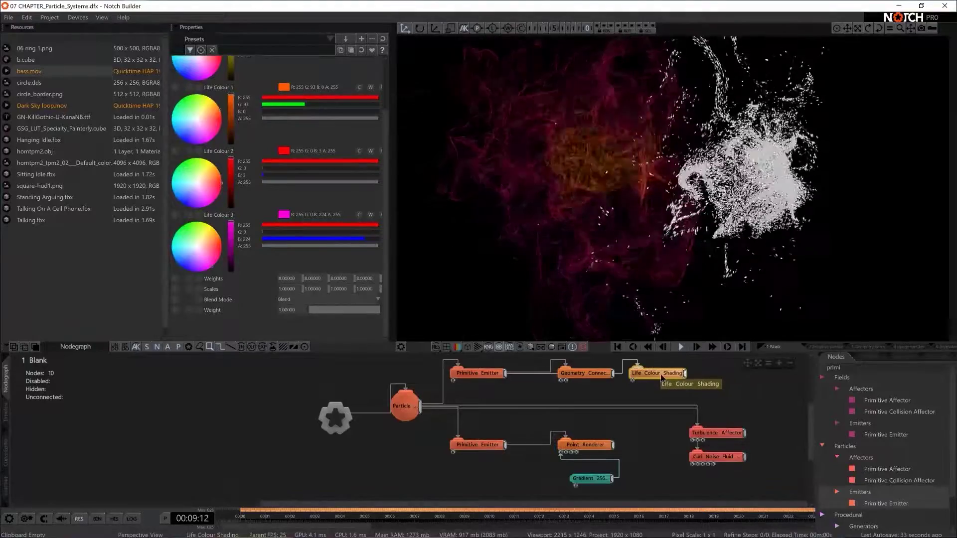
key("ctrl+v")
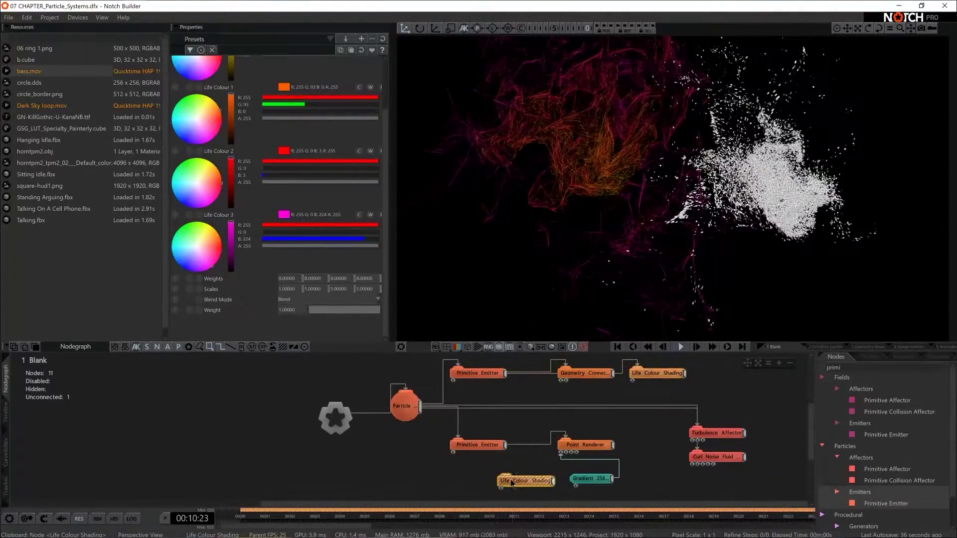
left_click_drag(512, 482, 500, 482)
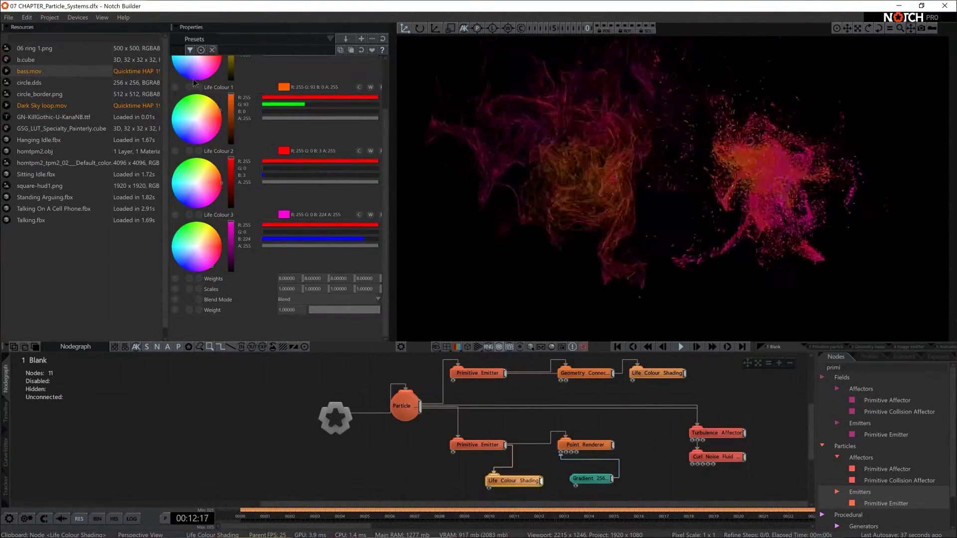
Set the duplicate's Life Colours 0 to 3 to RGB 0/228/255, 0/118/255, 0/56/255 and 0/21/255
scroll(193, 82, "up", 2)
left_click(173, 116)
left_click(176, 191)
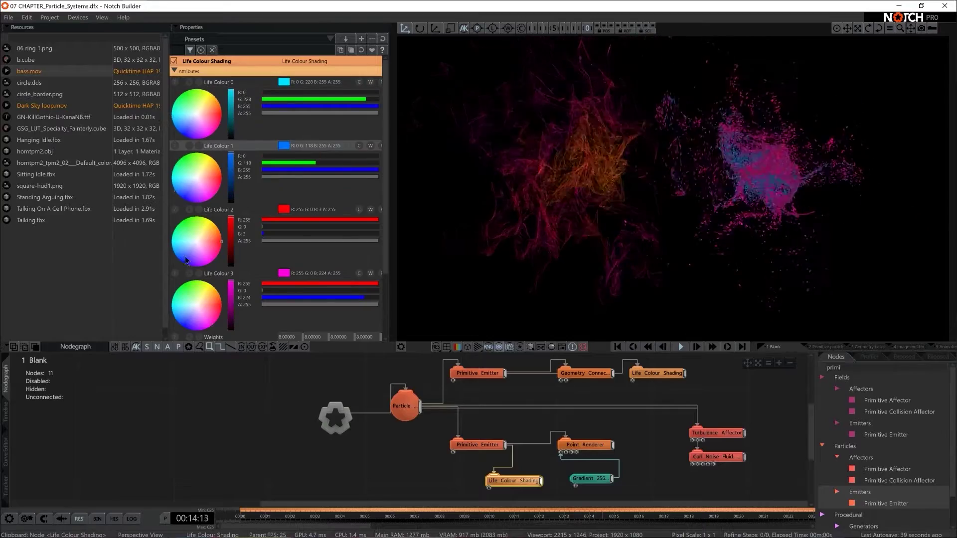
left_click(181, 259)
left_click(183, 326)
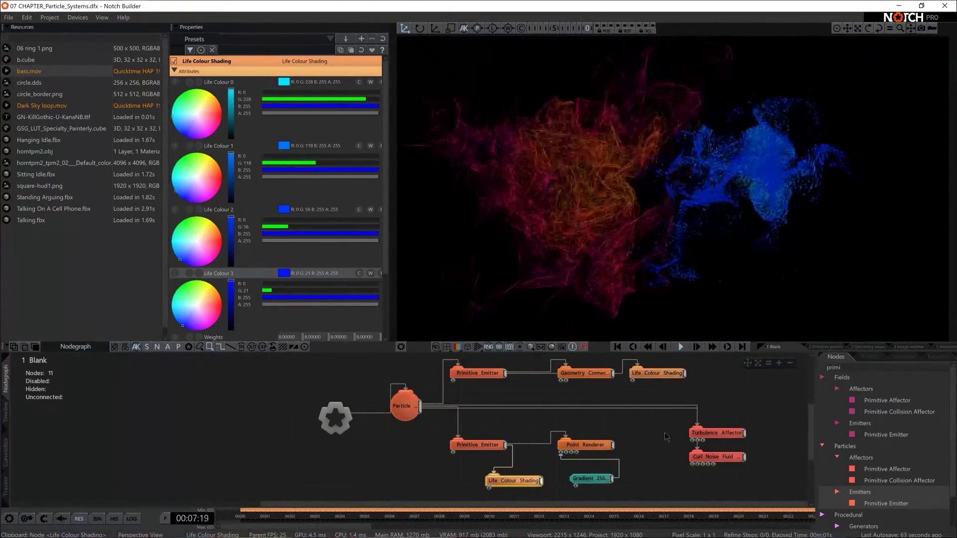
Move the Turbulence Affector beside the upper Life Colour Shading node and connect it to the upper Primitive Emitter only
left_click_drag(705, 433, 739, 434)
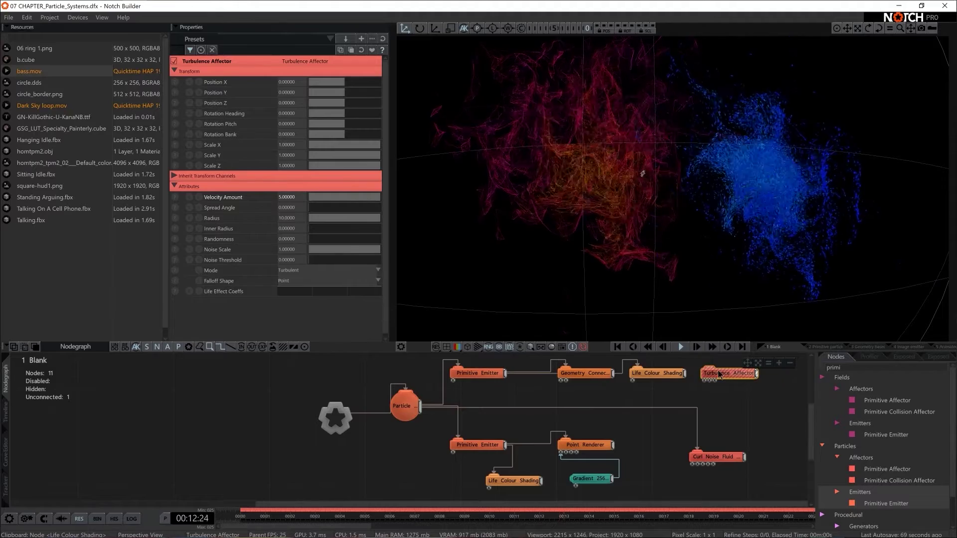
left_click_drag(703, 362, 708, 369)
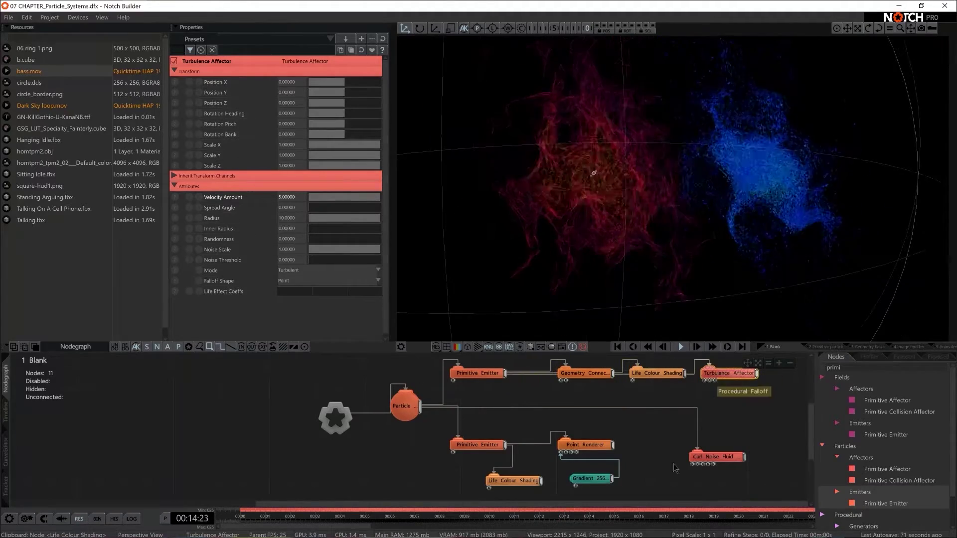
Move the Curl Noise Fluid Affector beside the Point Renderer and connect it to the lower Primitive Emitter only
left_click(646, 453)
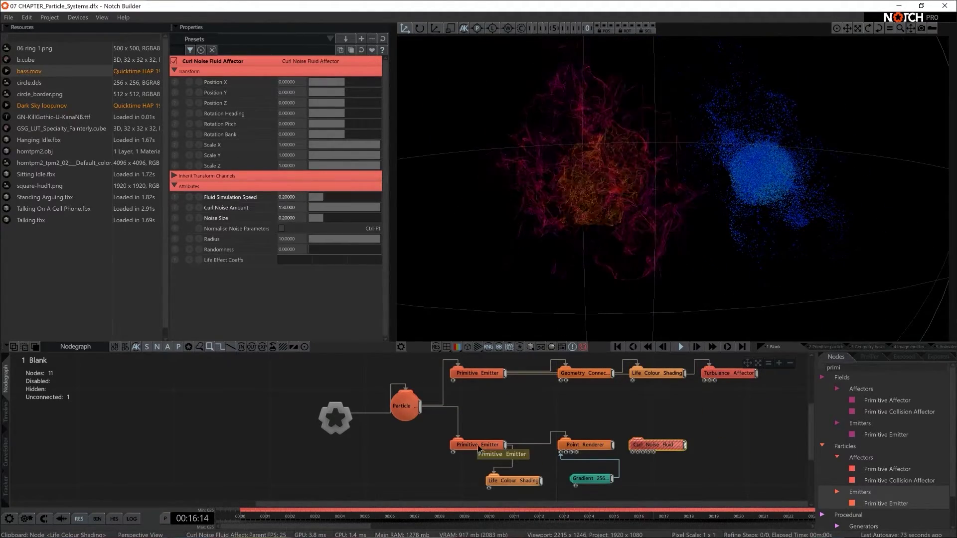
left_click(503, 446)
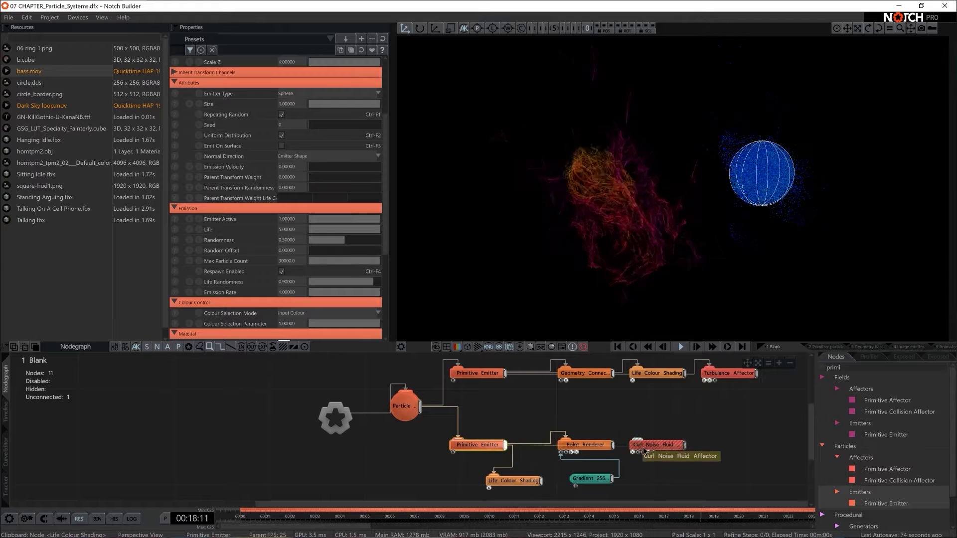
left_click(663, 448)
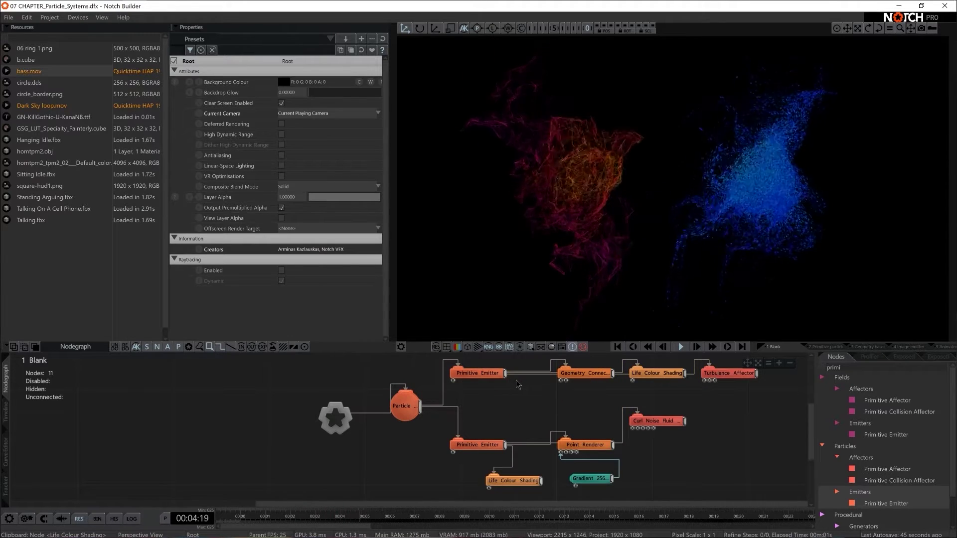
left_click(657, 424)
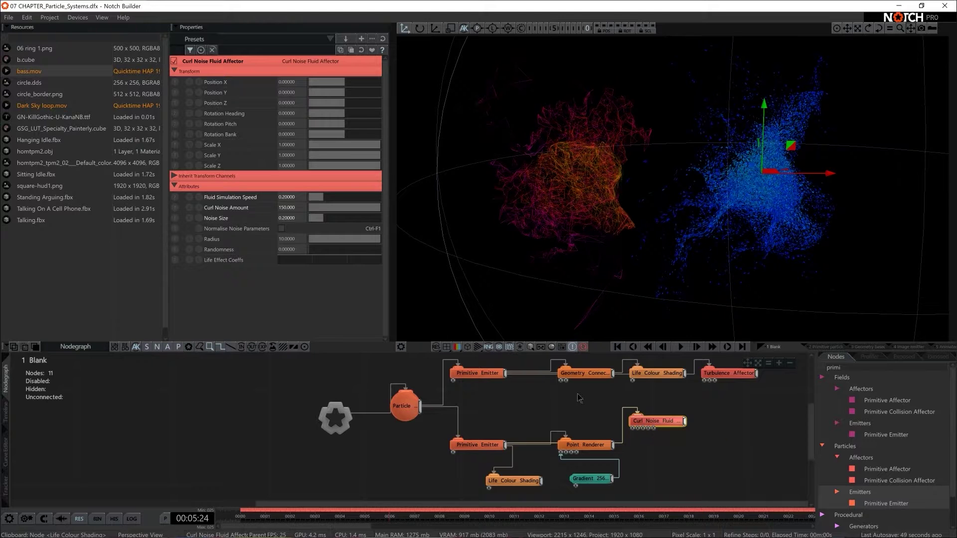
Set the Curl Noise Fluid Affector's Radius to 3.5
left_click_drag(365, 240, 342, 246)
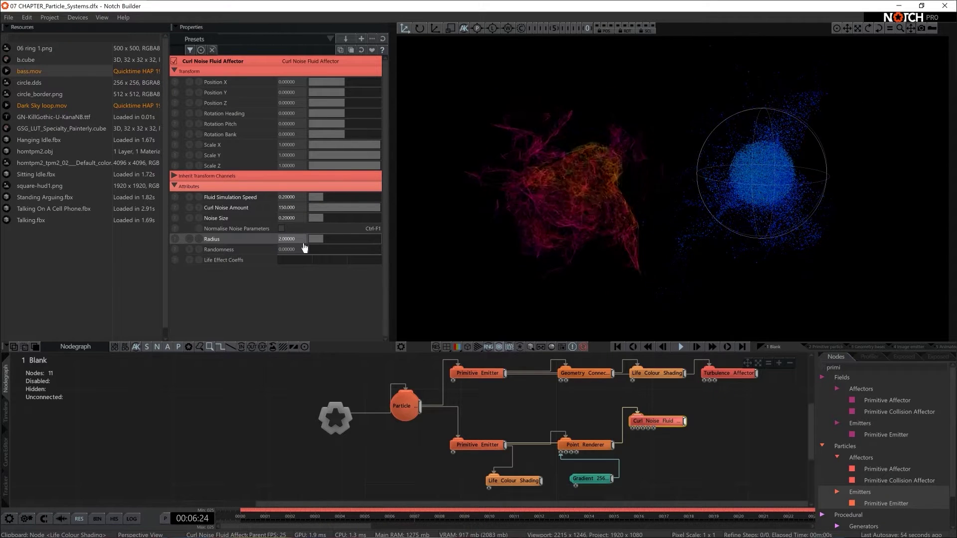
left_click_drag(348, 241, 333, 240)
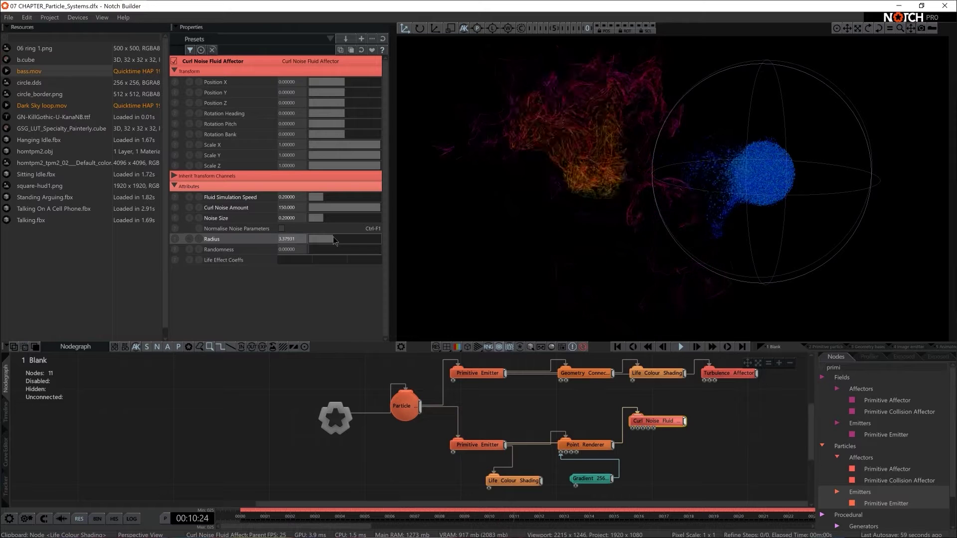
type("3.5")
key("Return")
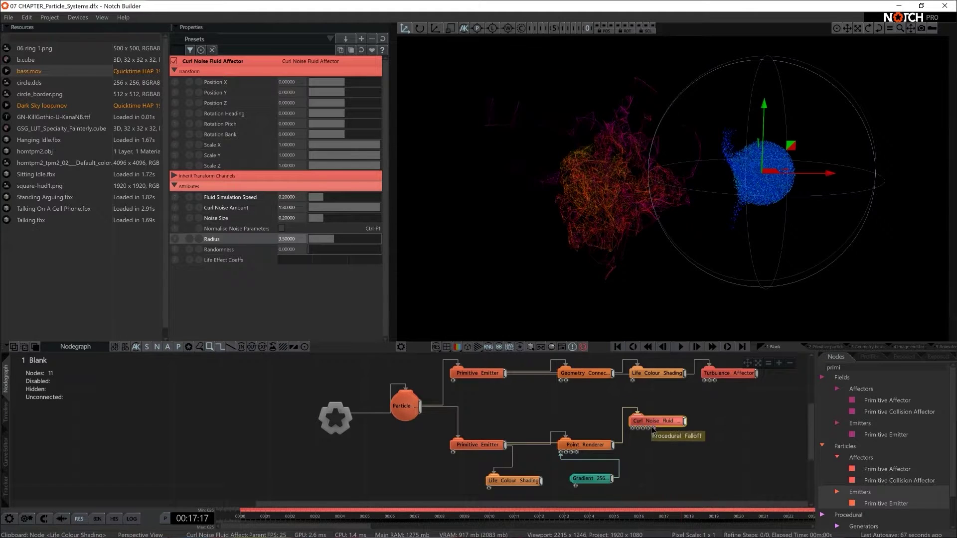
Lower the Point Renderer node slightly and try connecting the Curl Noise Fluid Affector to the Particle Root instead of the lower emitter
left_click_drag(593, 450, 597, 453)
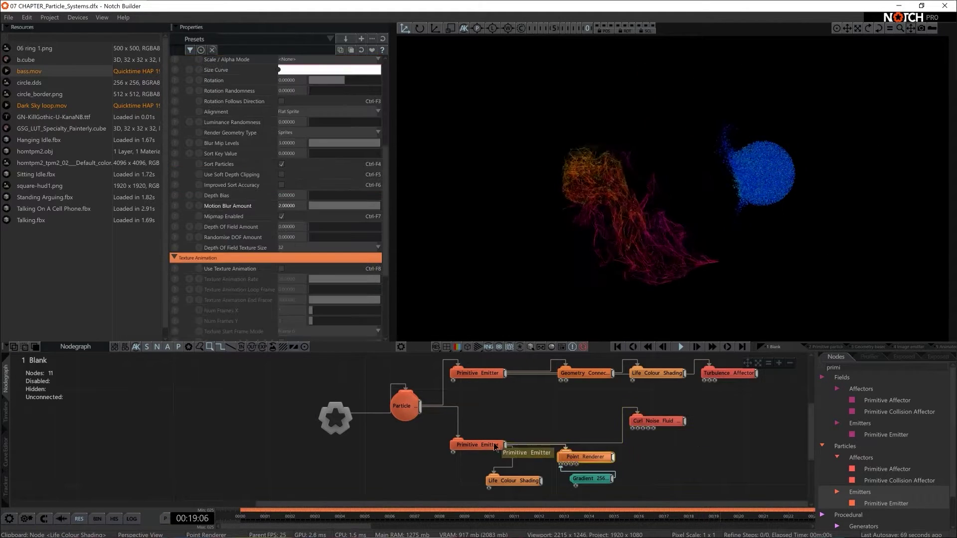
left_click(653, 421)
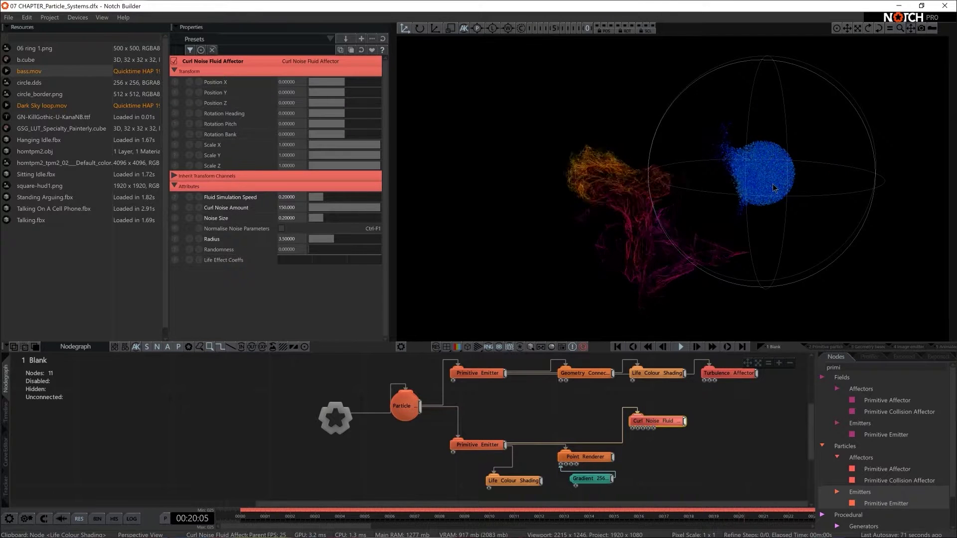
left_click_drag(626, 450, 420, 408)
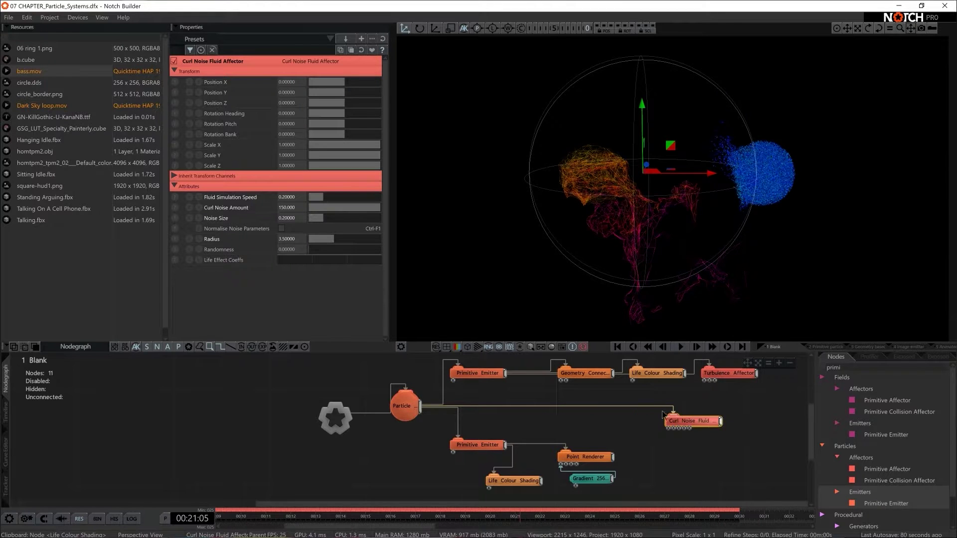
Reconnect the Curl Noise Fluid Affector to the lower Primitive Emitter and set its Radius to about 6.1
left_click(680, 174)
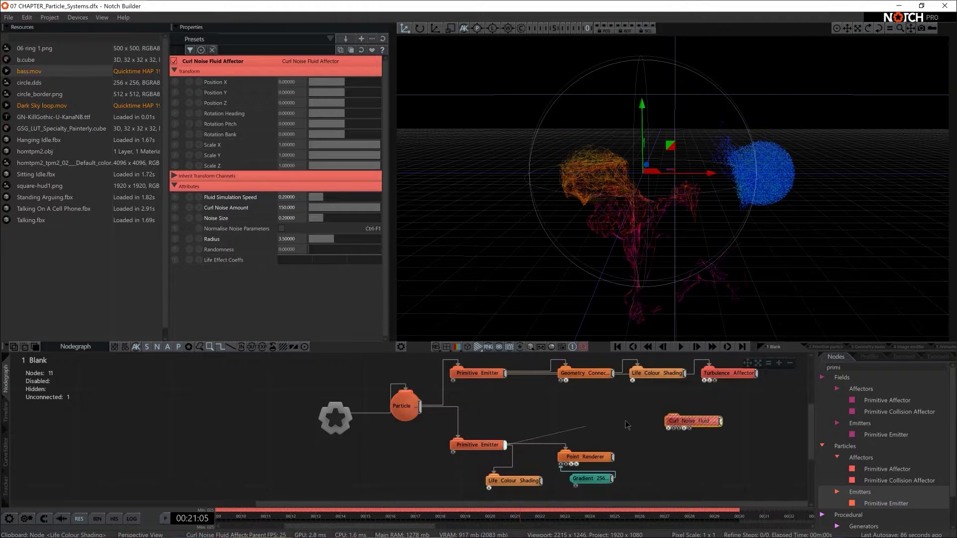
left_click_drag(626, 422, 695, 420)
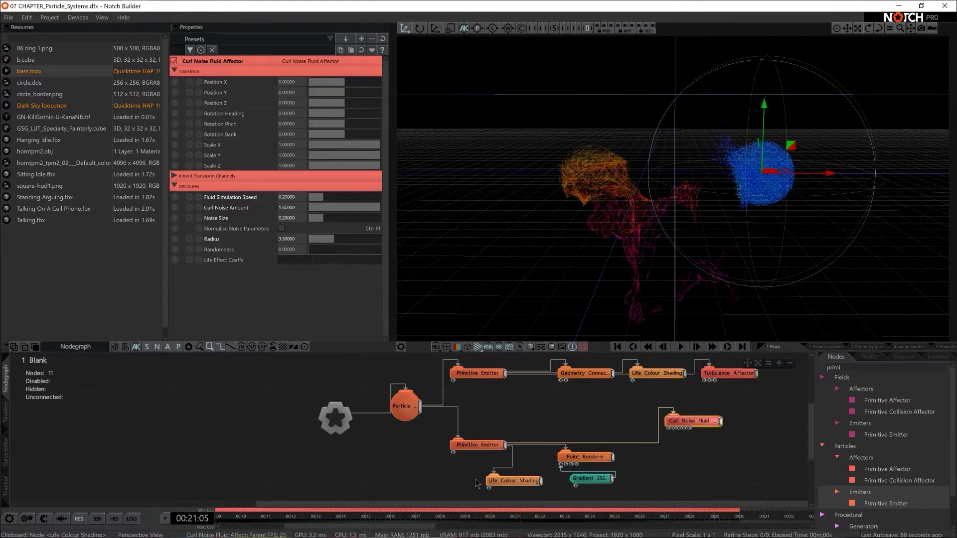
left_click(481, 450)
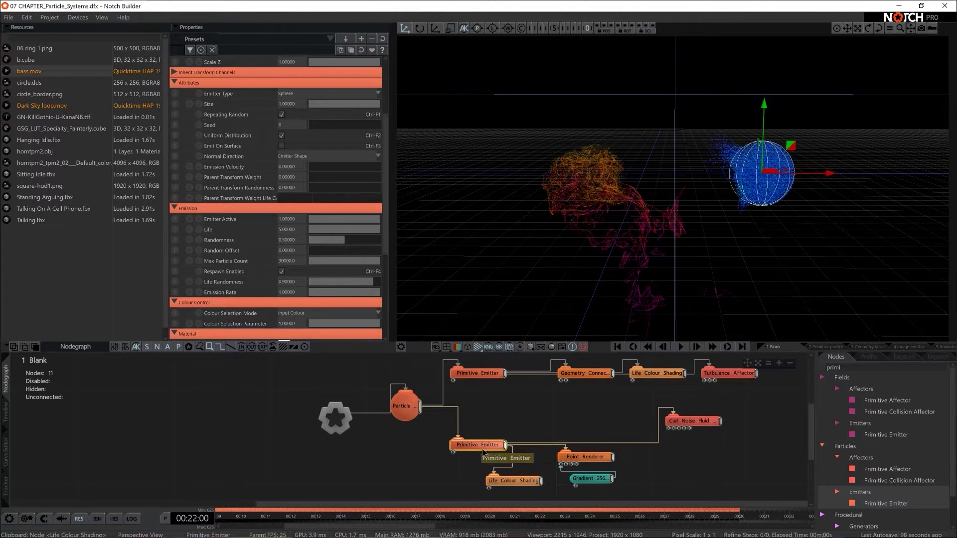
left_click(697, 420)
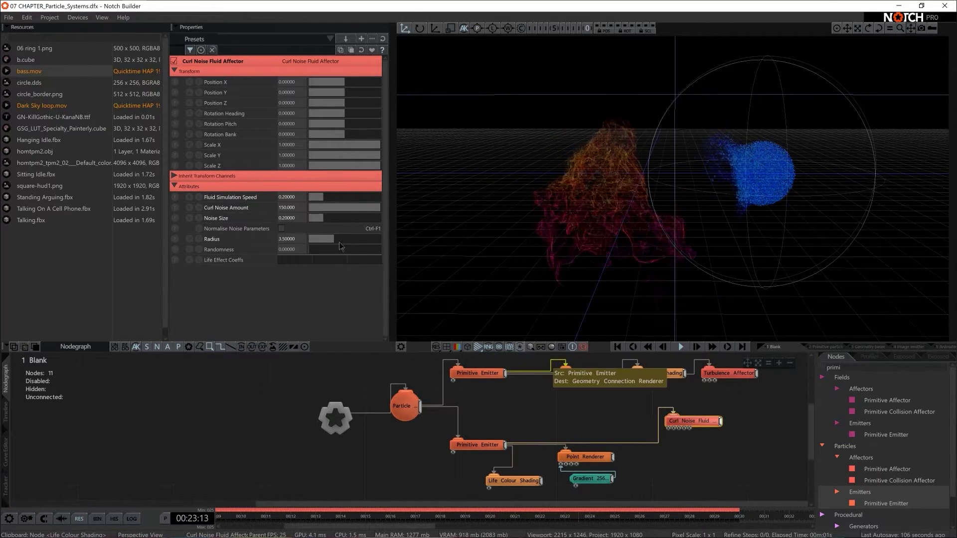
left_click_drag(333, 239, 353, 244)
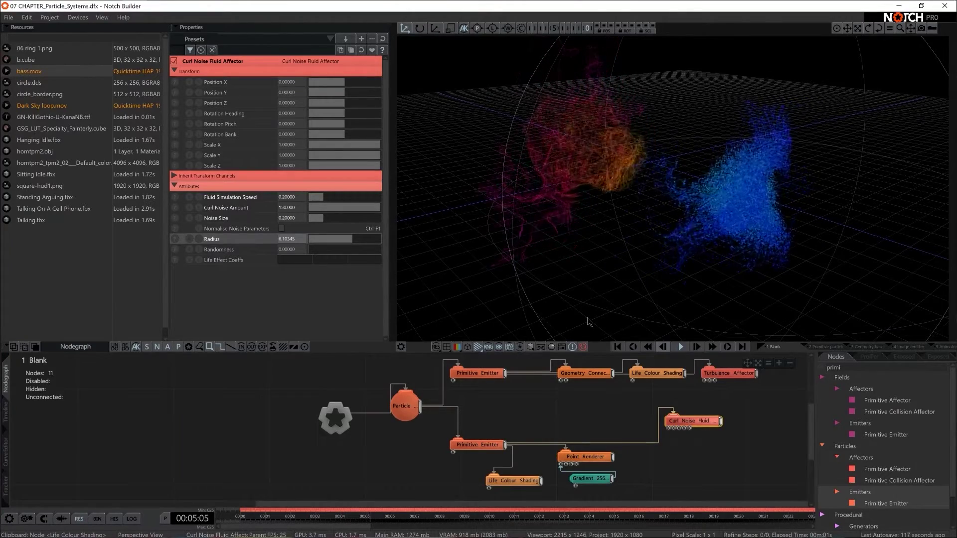
Move first the lower and then the upper Primitive Emitter around in the viewport, leaving the two particle clouds apart
left_click(480, 445)
left_click_drag(739, 193, 807, 206)
left_click_drag(884, 133, 640, 235)
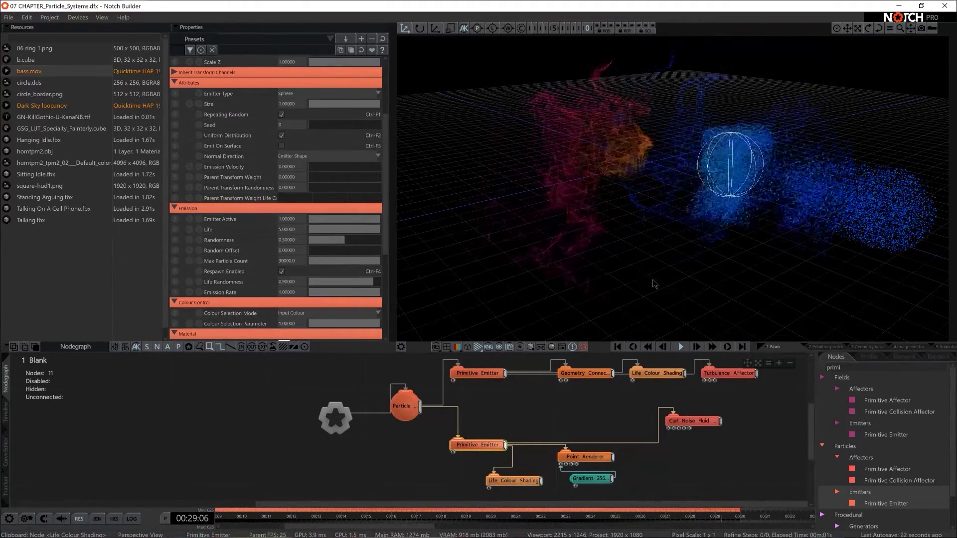
left_click_drag(693, 144, 655, 159)
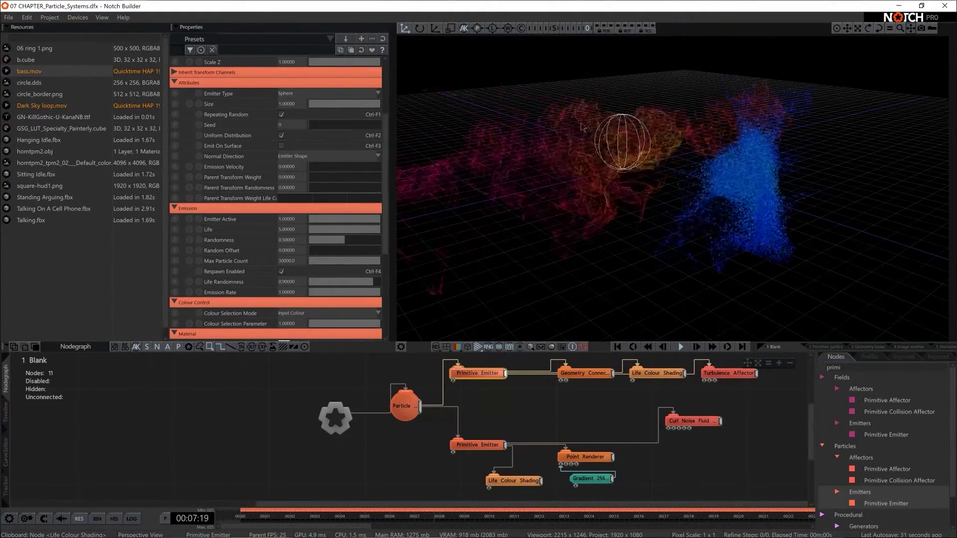
left_click_drag(582, 126, 488, 86)
left_click_drag(756, 223, 686, 219)
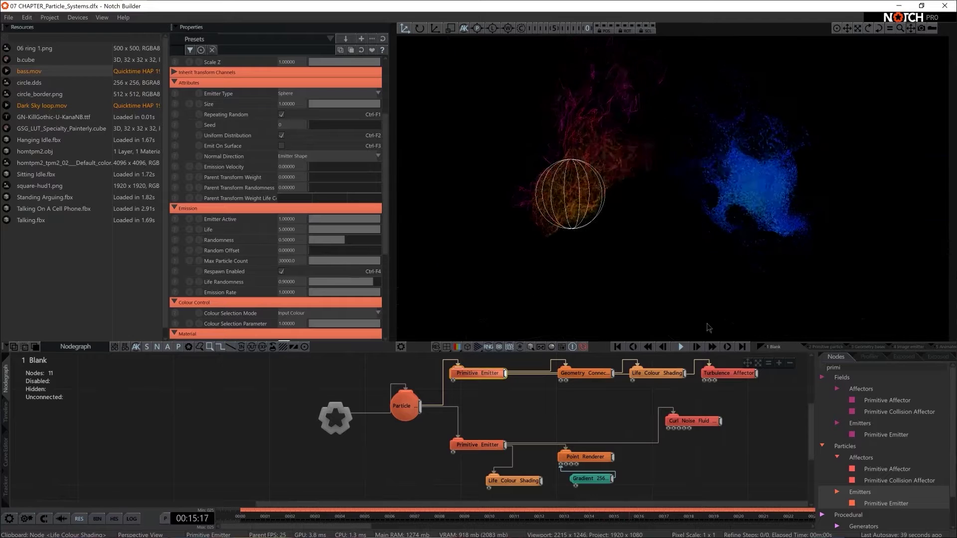
Place the Geometry Connection Renderer below the upper Primitive Emitter and move the upper Life Colour Shading node closer to that emitter
left_click(556, 404)
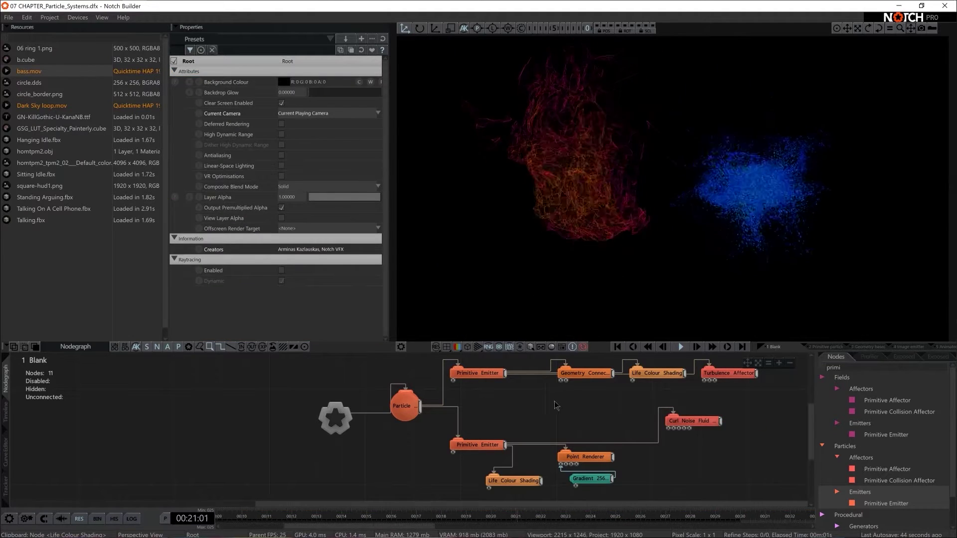
left_click_drag(593, 370, 545, 402)
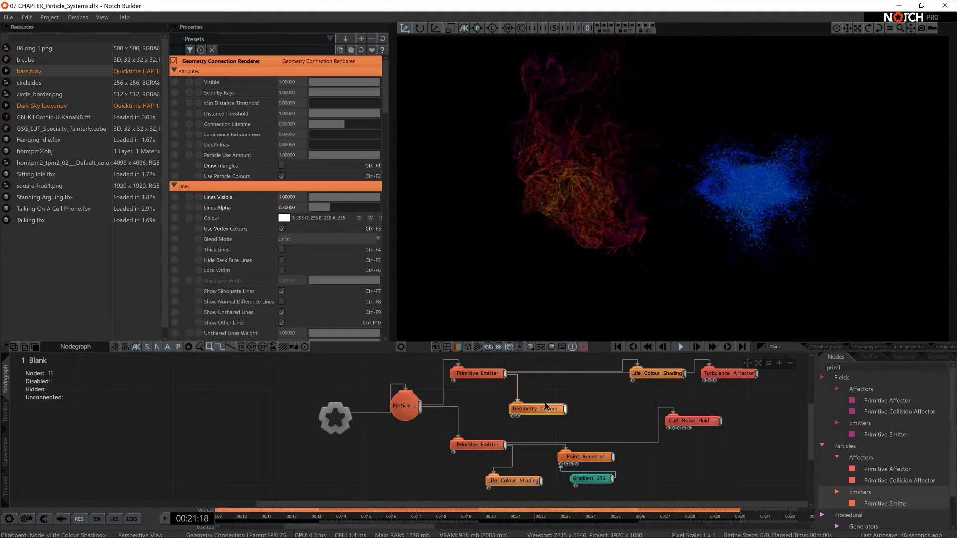
left_click_drag(640, 369, 628, 366)
left_click_drag(567, 365, 555, 366)
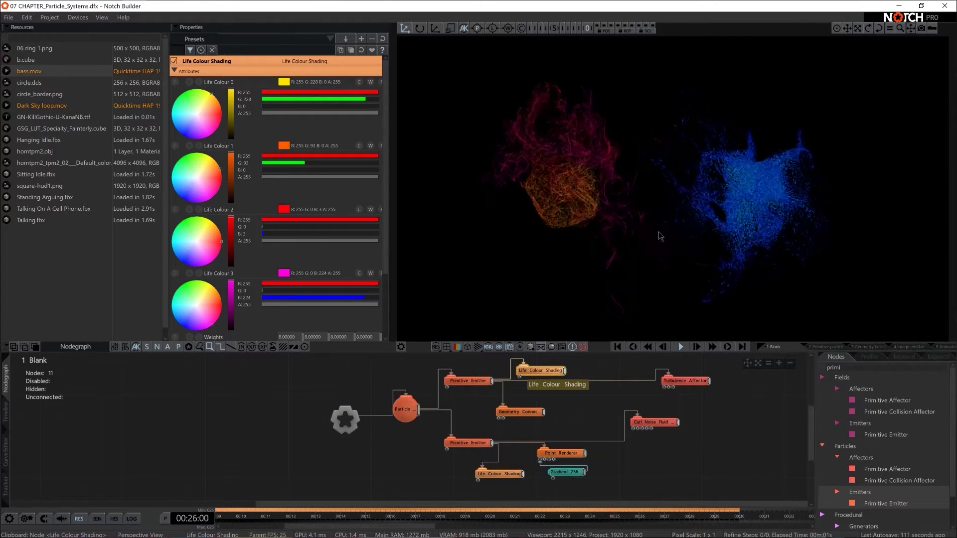
Review the emission settings of both Primitive Emitters and set the Particle Root's Num Particles to 32 000
left_click(468, 443)
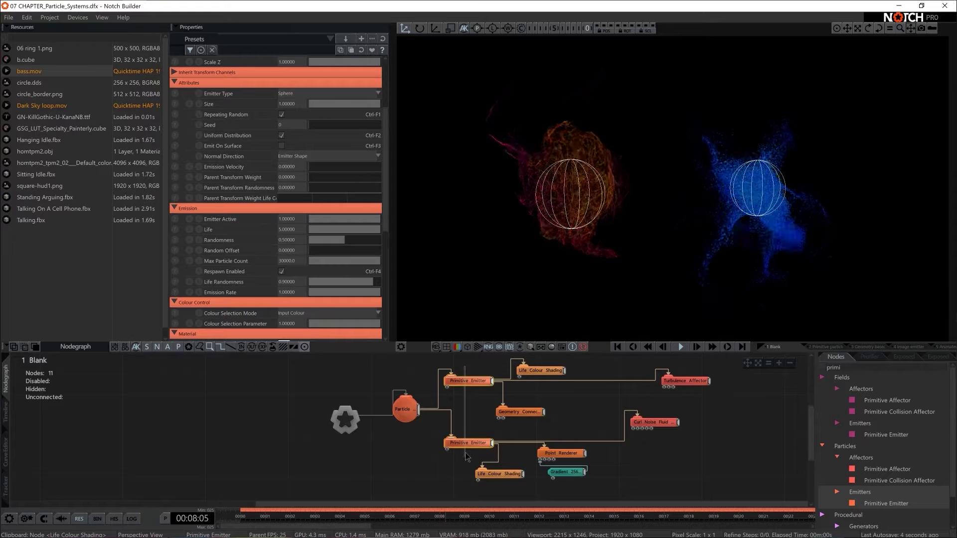
left_click(282, 271)
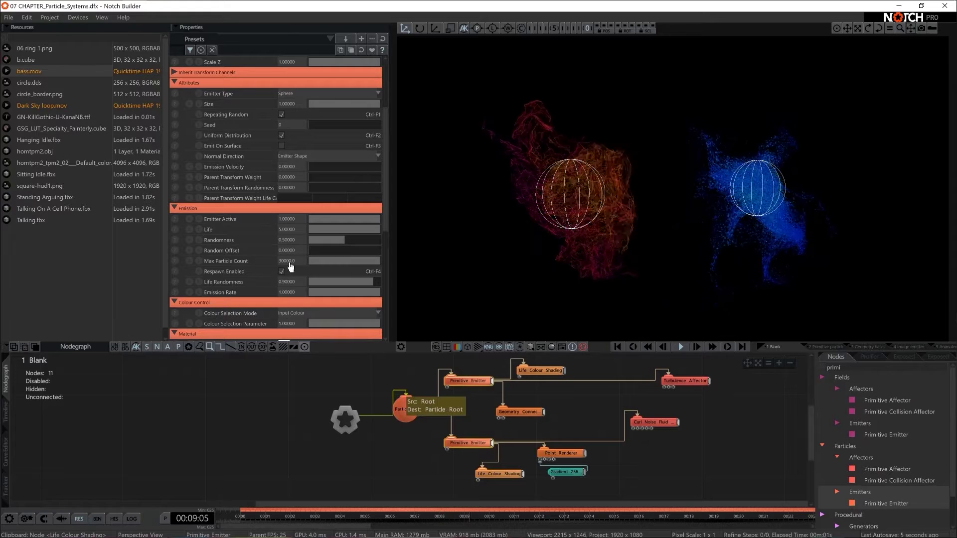
left_click(405, 411)
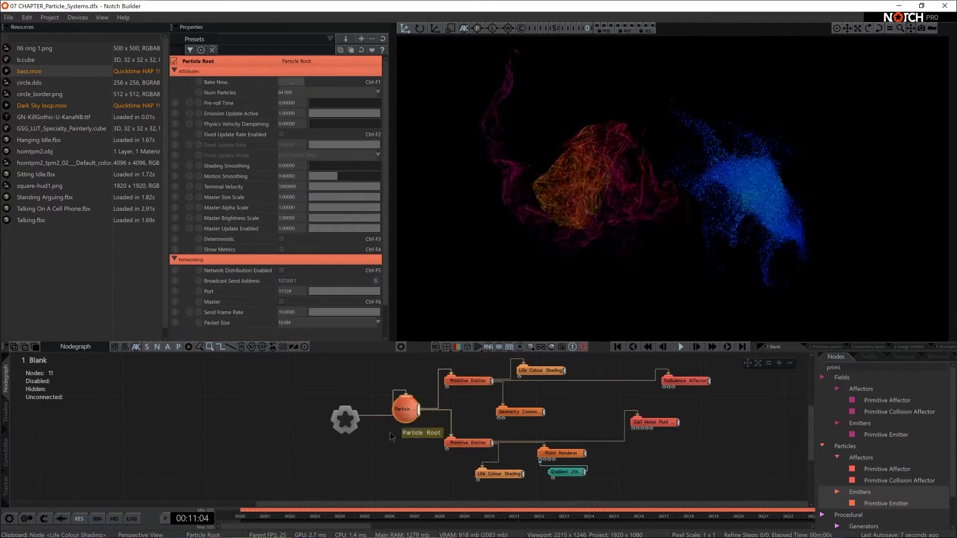
left_click(288, 93)
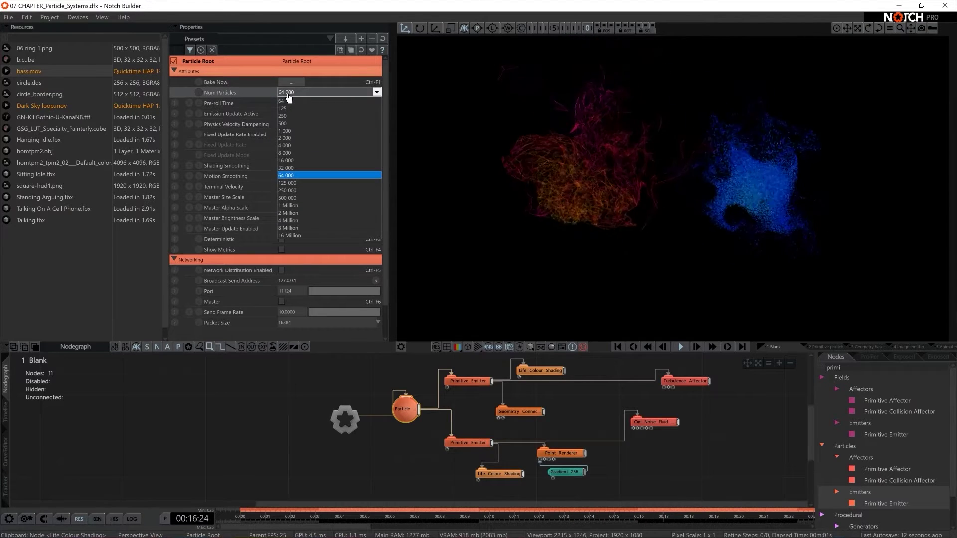
left_click(295, 168)
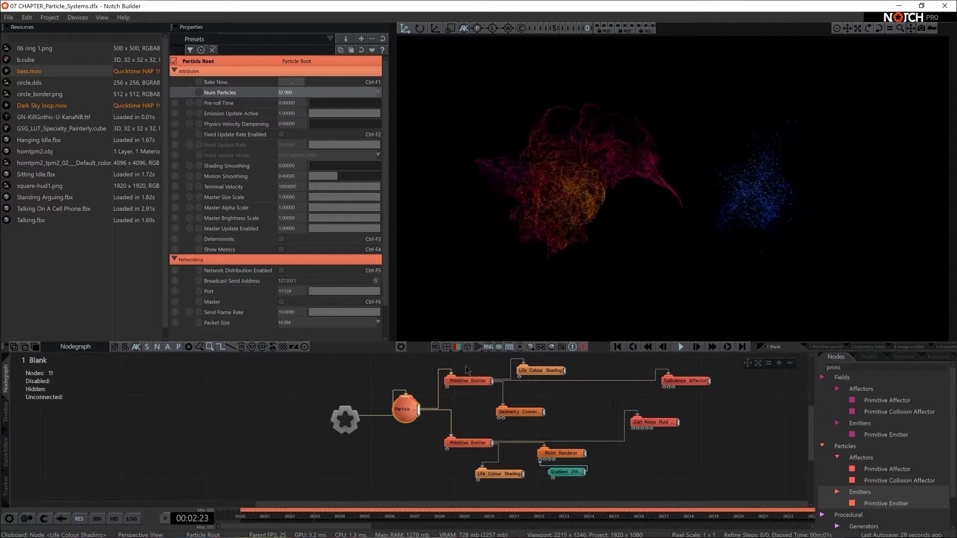
Compare the Max Particle Count of each Primitive Emitter with the Particle Root's Num Particles
left_click_drag(466, 369, 468, 461)
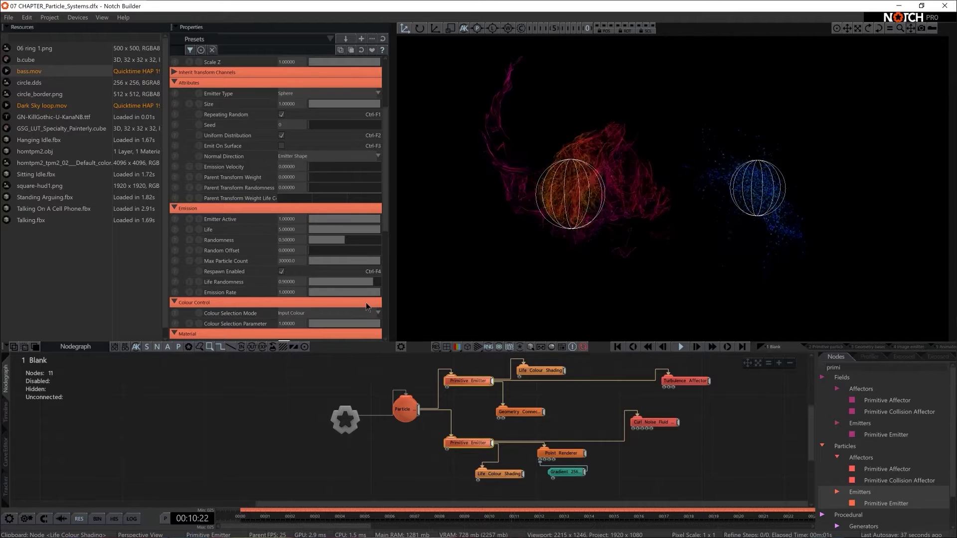
left_click(397, 401)
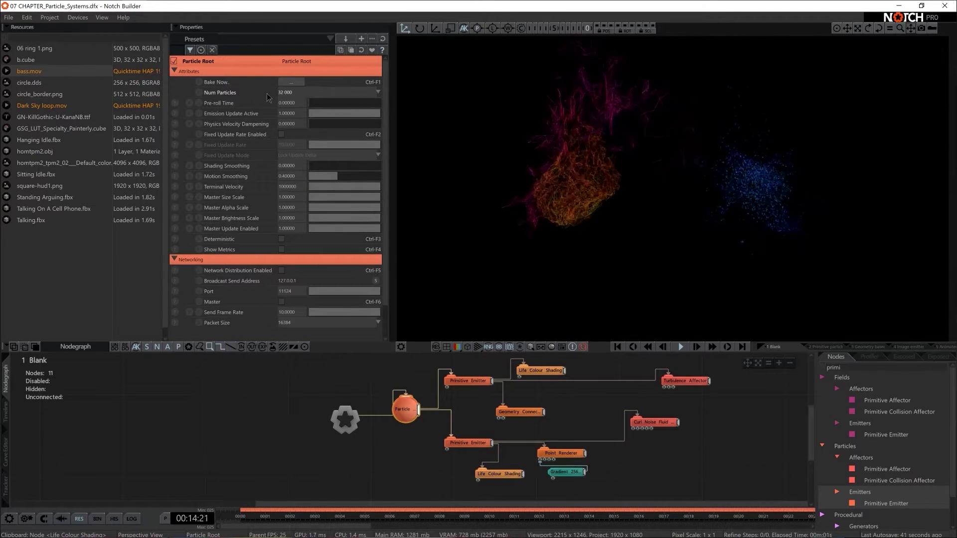
left_click(468, 443)
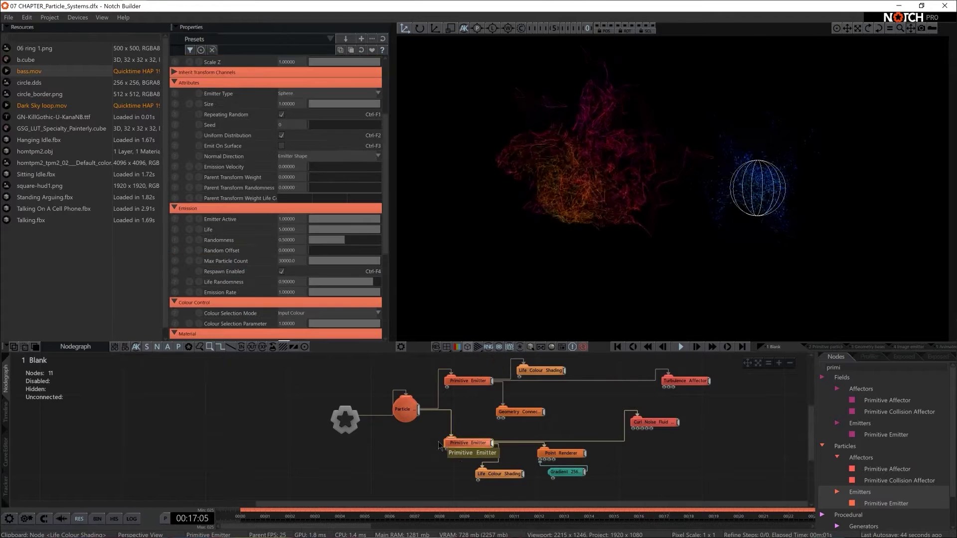
left_click(472, 382)
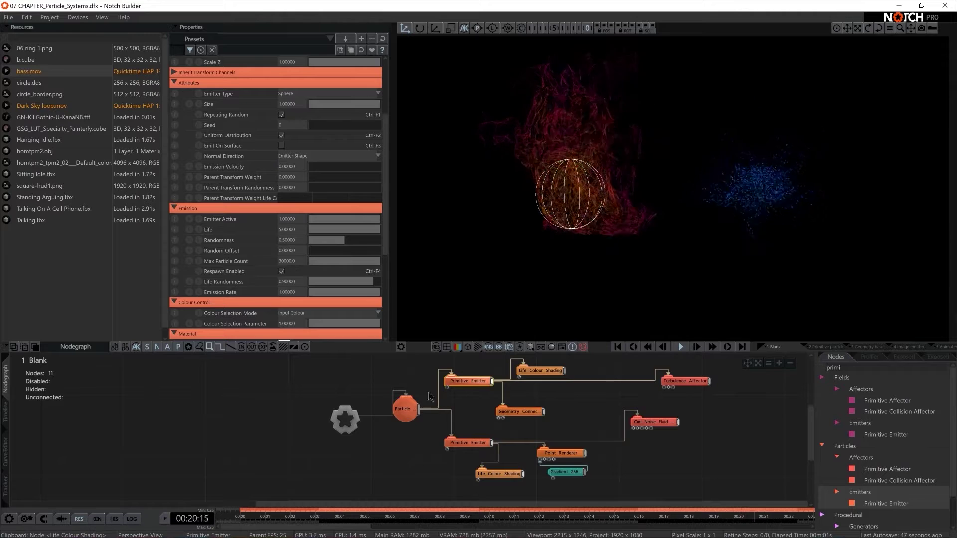
Set the Particle Root's Num Particles to 64 000 and select both Primitive Emitters to recheck their emission settings
left_click(405, 415)
left_click(286, 93)
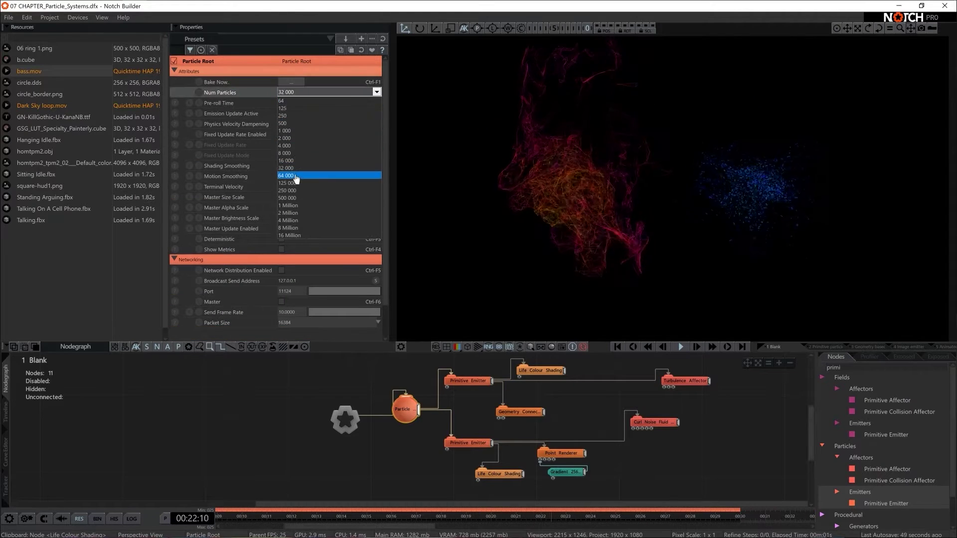
left_click(291, 176)
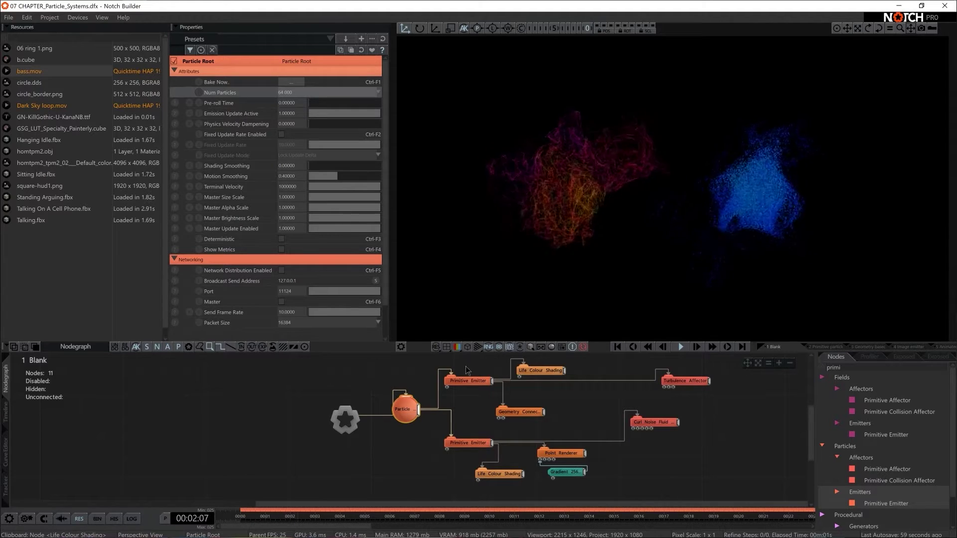
left_click_drag(466, 370, 437, 447)
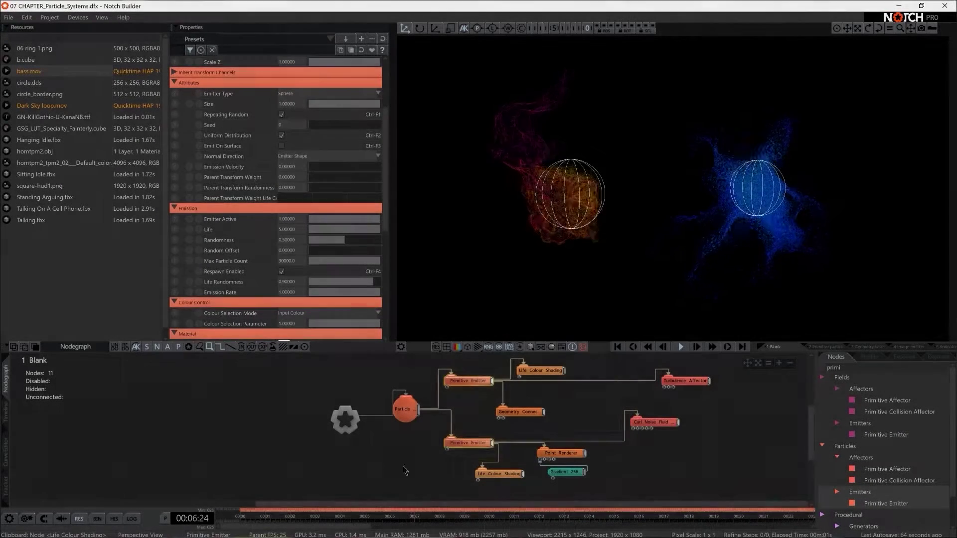
Search the node library for glow and add a Glow post-effect node connected to the Root
left_click(354, 430)
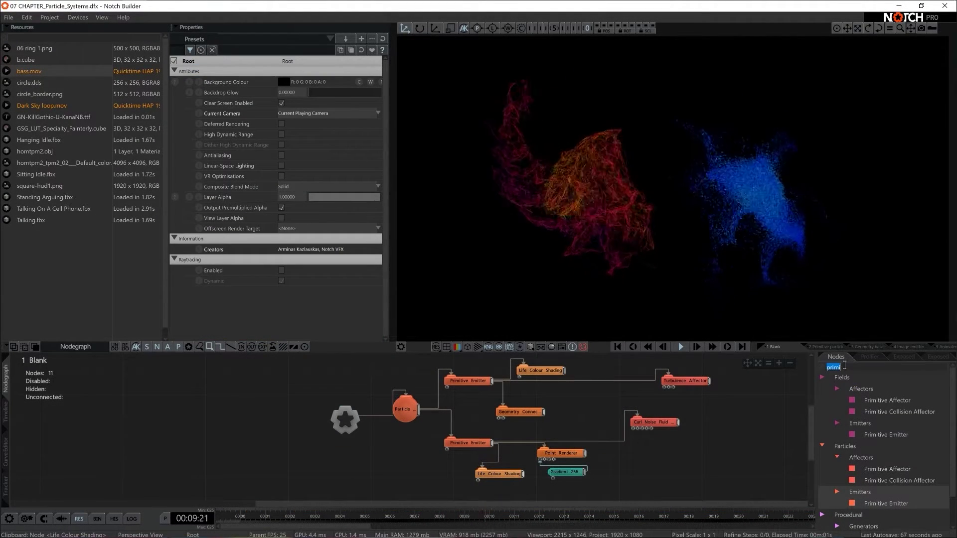
key("BackSpace")
type("glow")
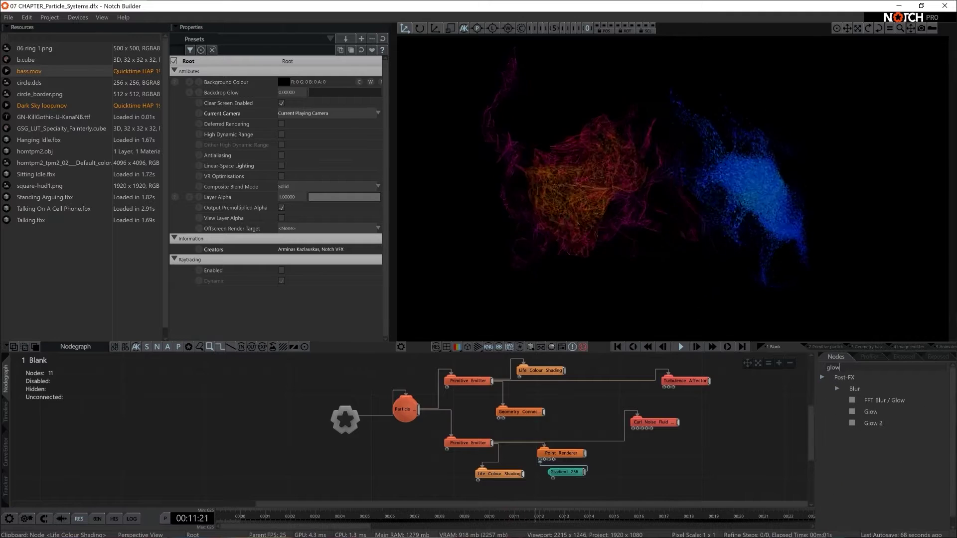
left_click_drag(872, 414, 363, 464)
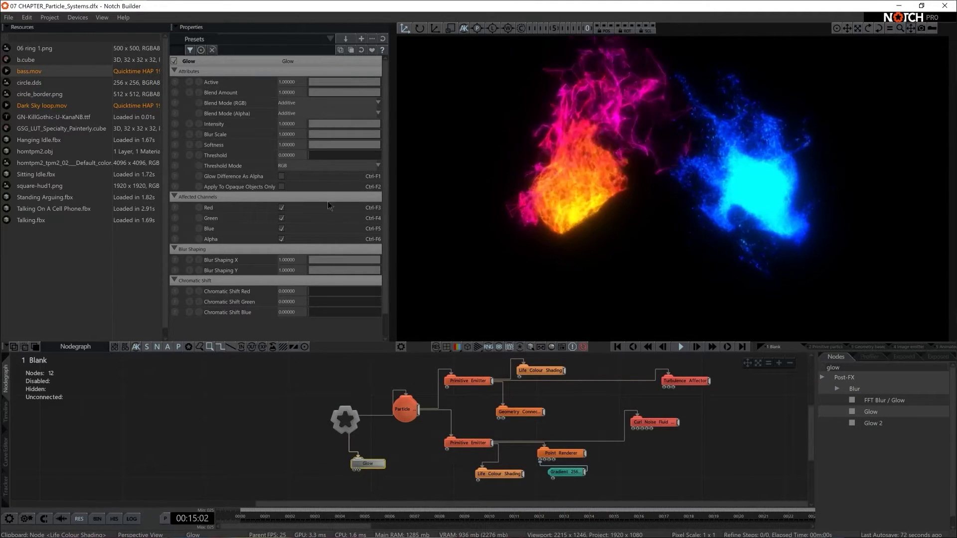
Set the Glow node's Threshold to about 0.114 and move the node to the left of the Root
mouse_move(314, 155)
left_mouse_down()
mouse_move(323, 161)
mouse_move(312, 160)
left_mouse_up()
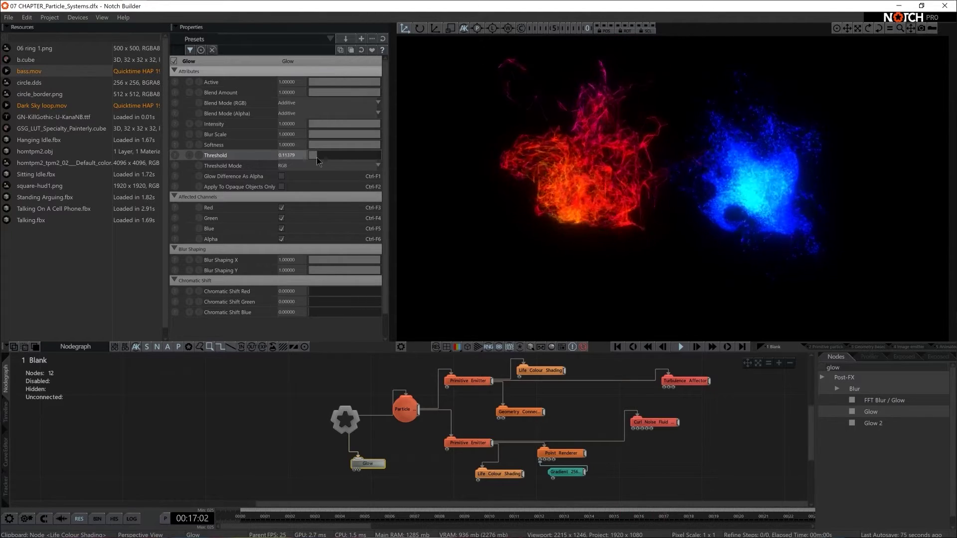
left_click_drag(373, 469, 238, 448)
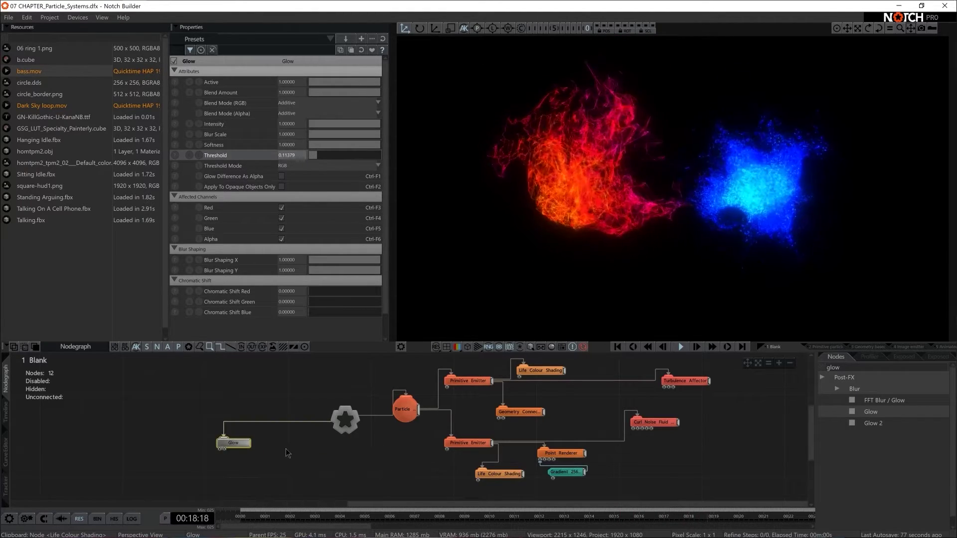
middle_click_drag(362, 459, 419, 467)
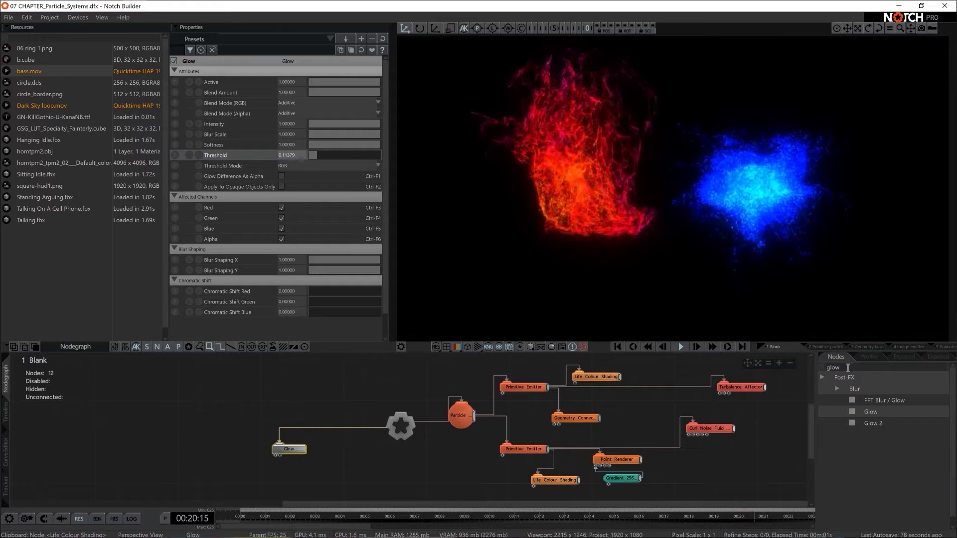
Search the node library for shape, add a Shape 3D node connected to the Root, and move it to Position X about -1.68
double_click(848, 367)
key("BackSpace")
type("shape")
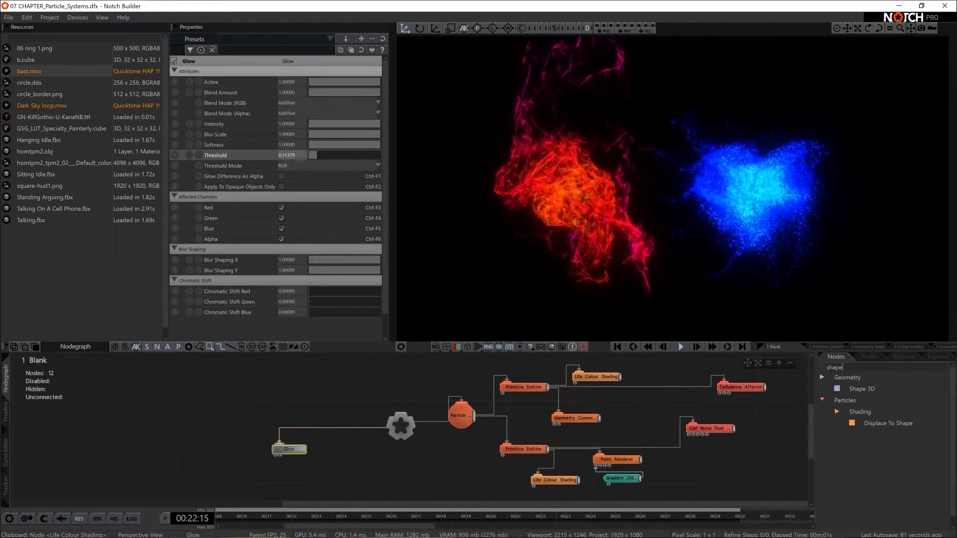
left_click_drag(861, 388, 389, 391)
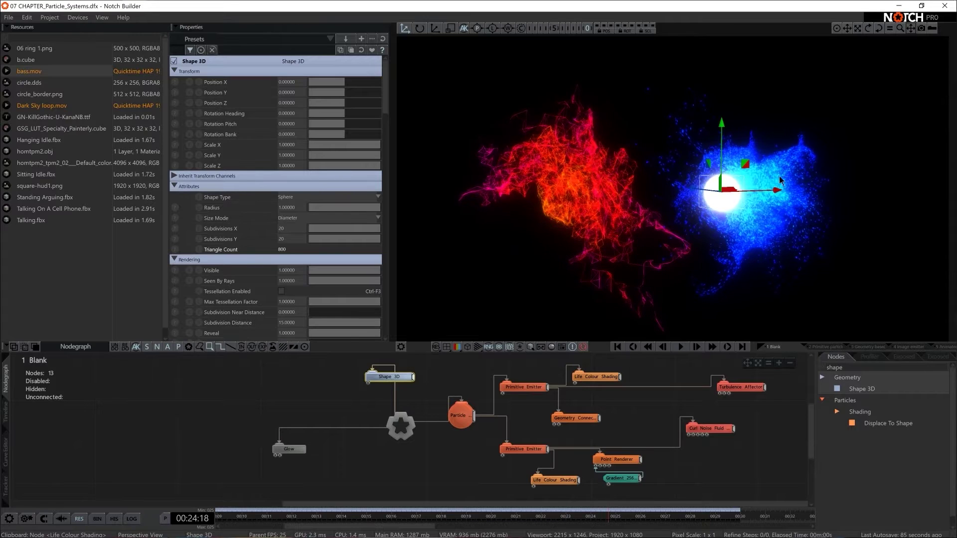
left_click_drag(776, 190, 722, 196)
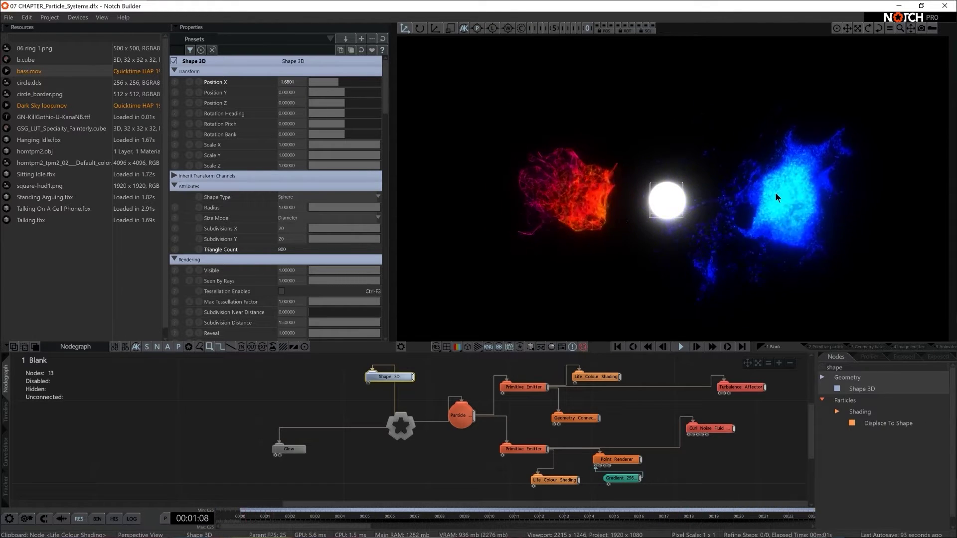
Shift the Root node slightly left, search the node library for render, and add a Render Layer node below the Root
left_click(400, 428)
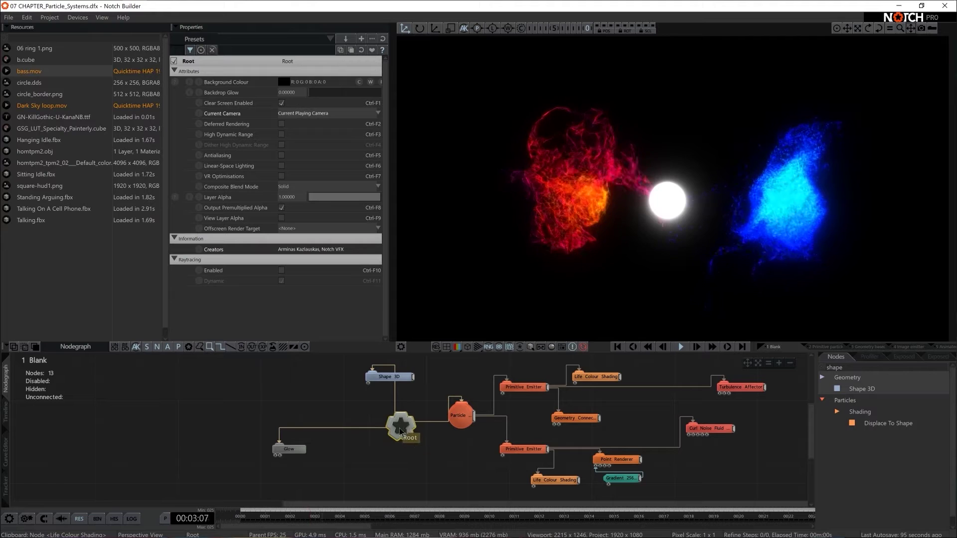
left_click_drag(400, 429, 369, 427)
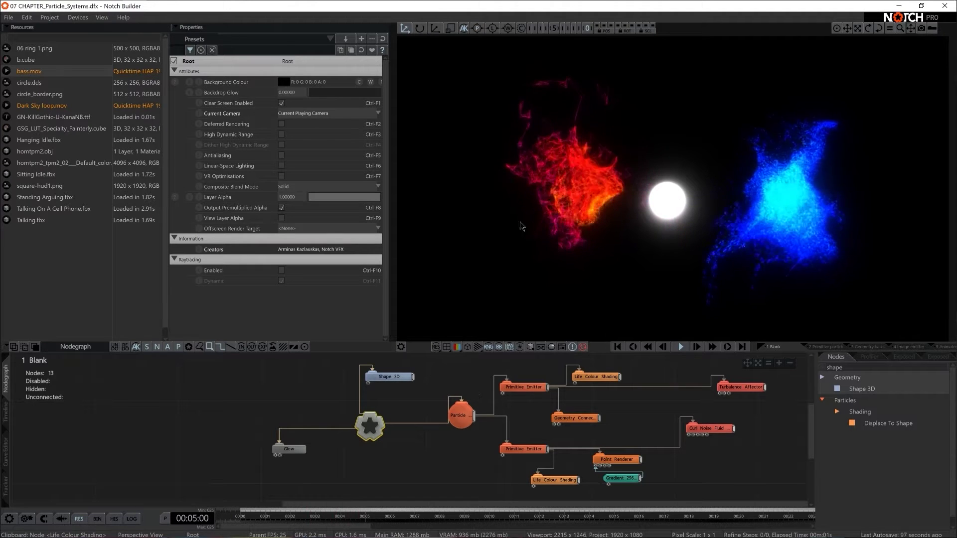
double_click(854, 367)
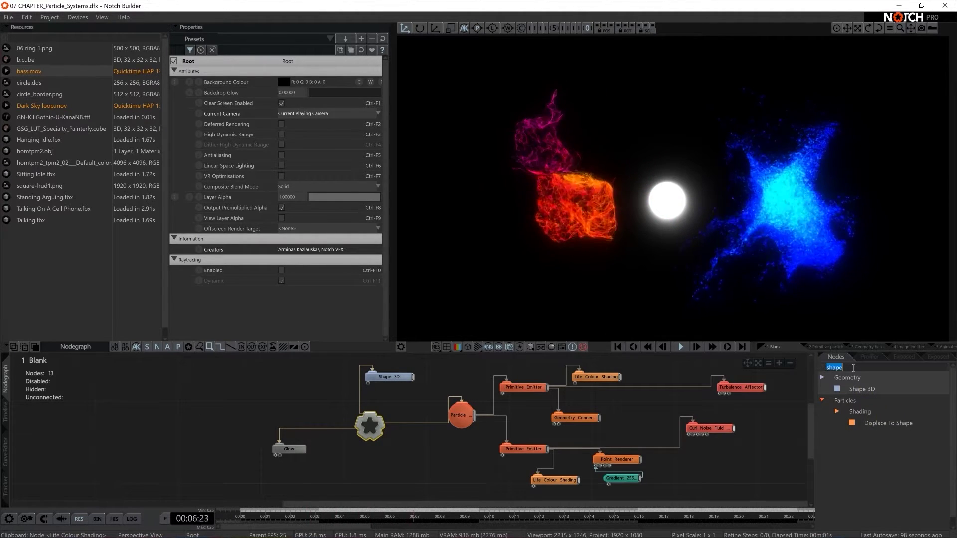
type("render")
left_click_drag(866, 457, 420, 460)
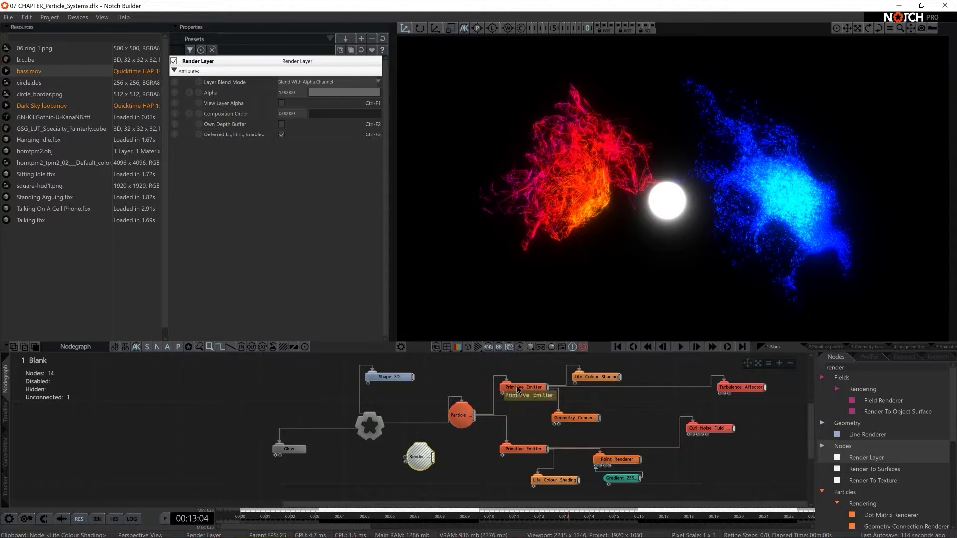
Delete the connections from the Root to the Glow node and from the Root to the Particle Root
left_click(348, 429)
key("Delete")
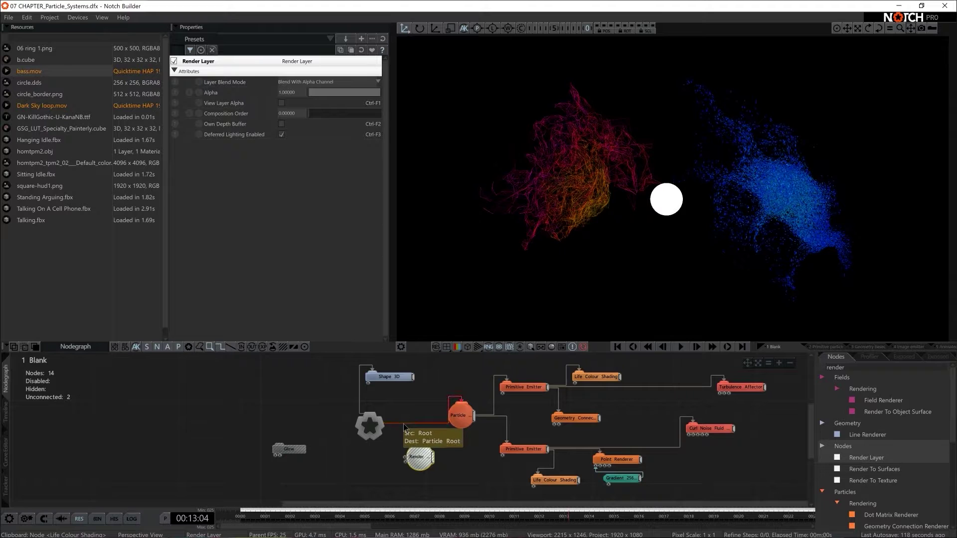
left_click(403, 424)
key("Delete")
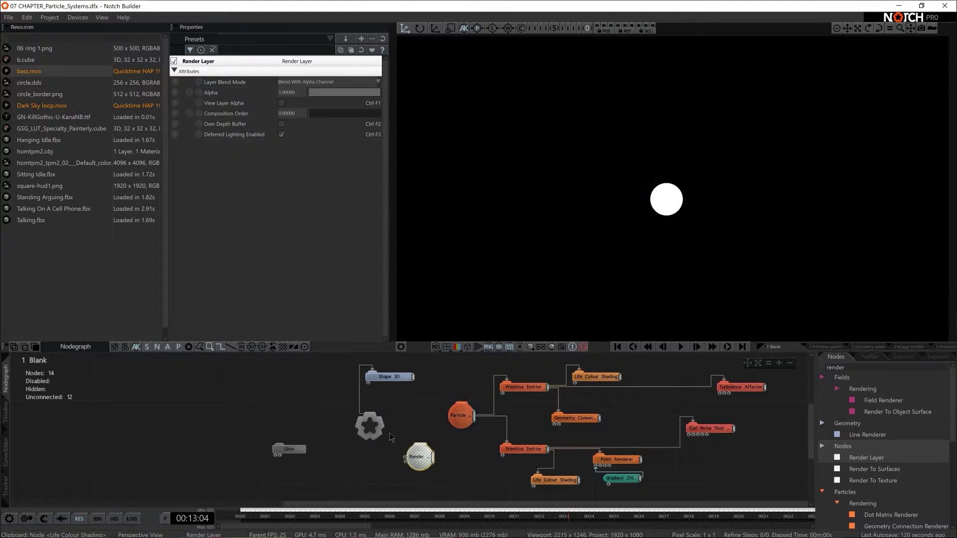
Wire the Render Layer between the Root and the Particle Root, and connect the Glow node to the Render Layer's output
left_click_drag(419, 465, 459, 413)
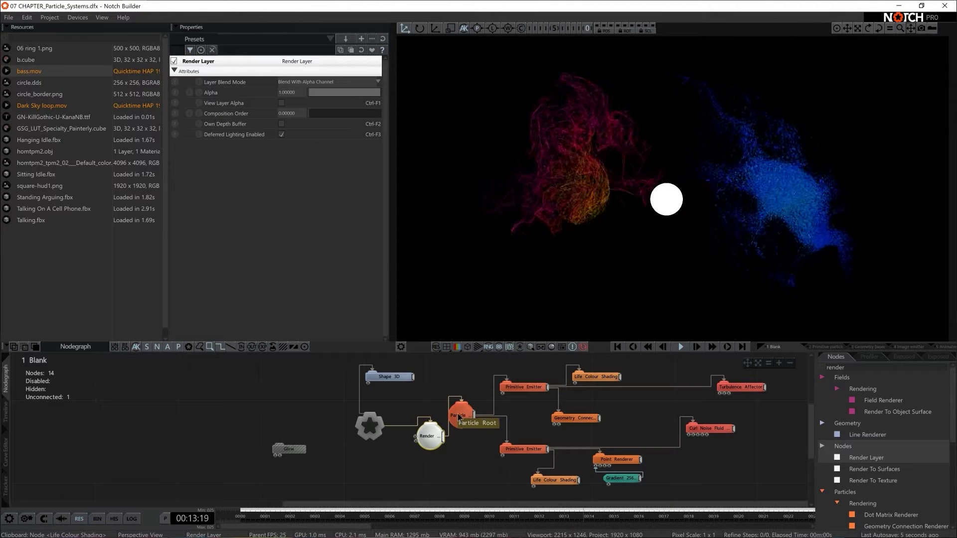
left_click_drag(292, 449, 405, 470)
left_click_drag(444, 438, 458, 471)
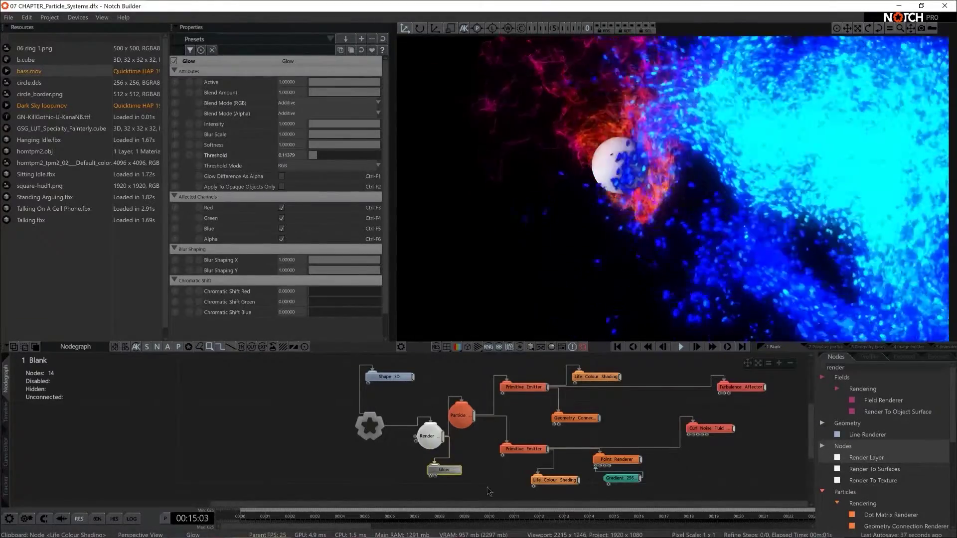
Set the Render Layer's Layer Blend Mode to Blend With Luminance As Alpha
left_click(439, 439)
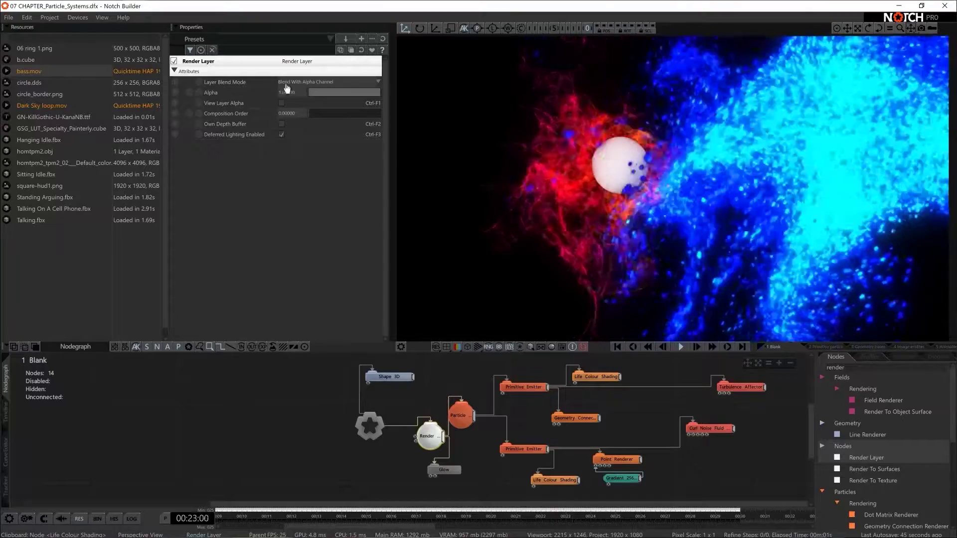
left_click(307, 82)
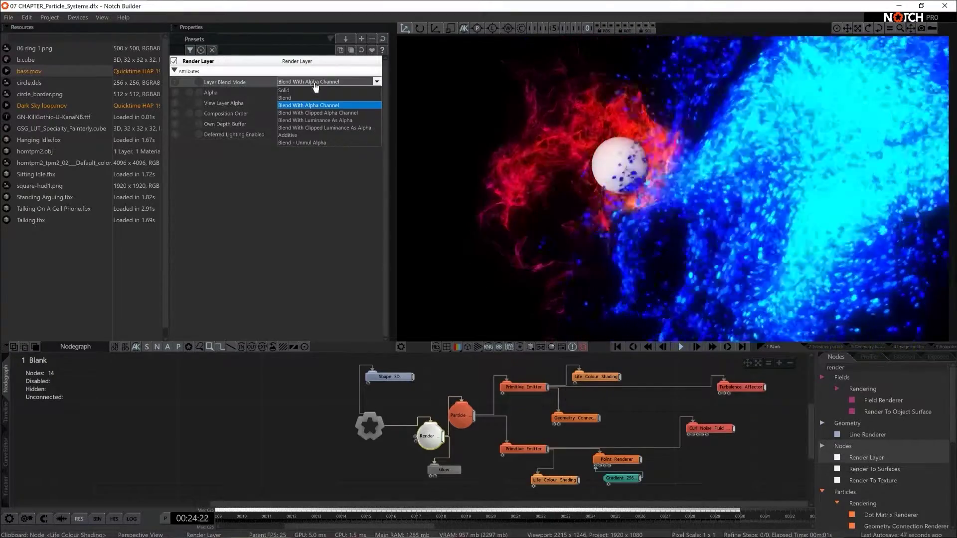
key("Down")
key("Down")
key("Down")
key("Up")
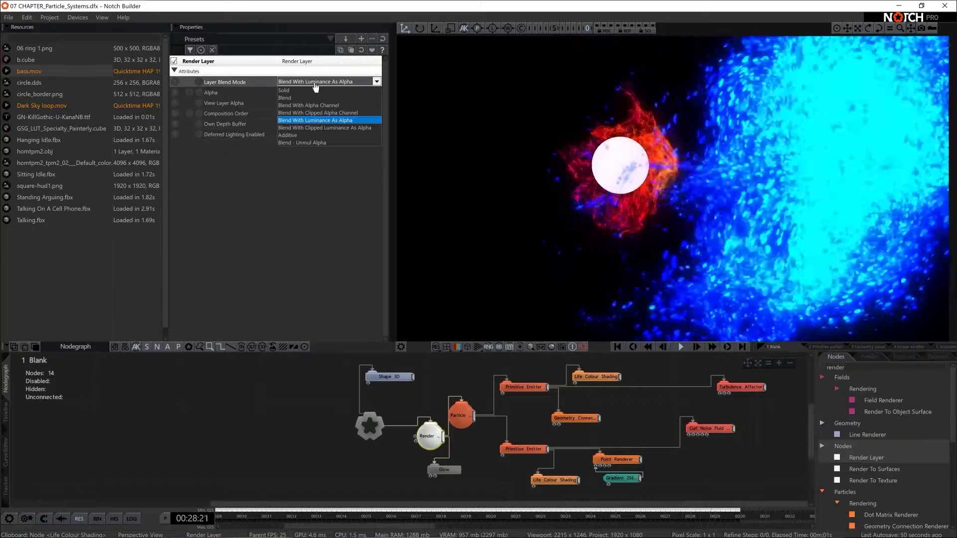
key("Return")
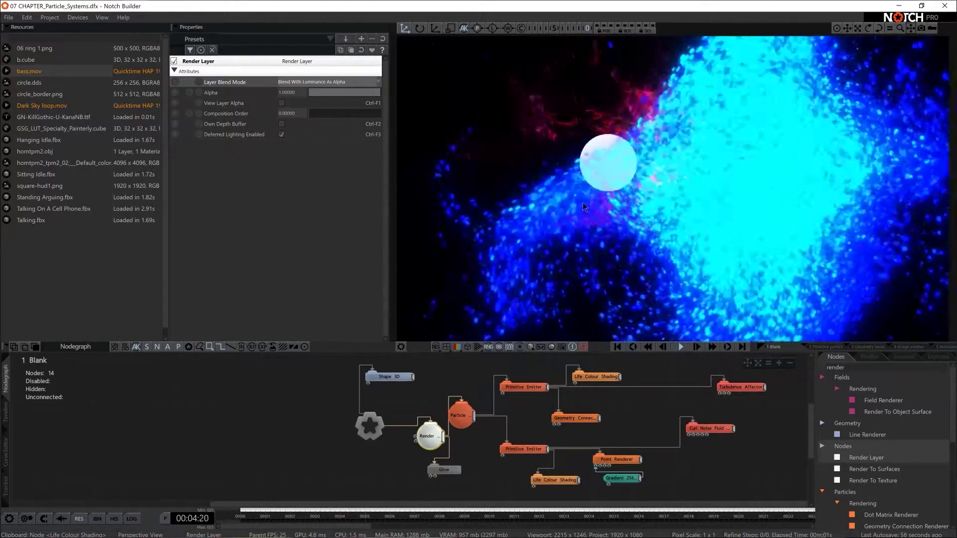
left_click(294, 82)
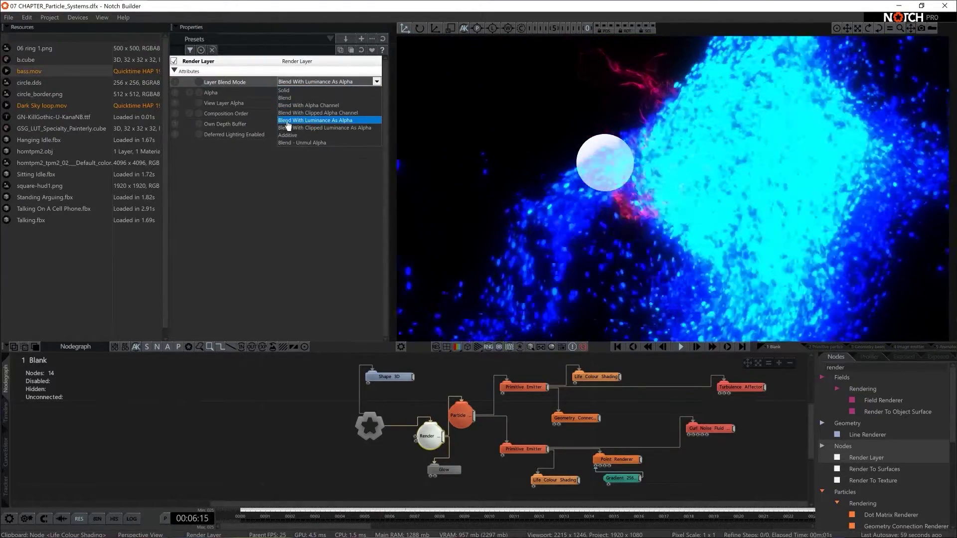
left_click(288, 121)
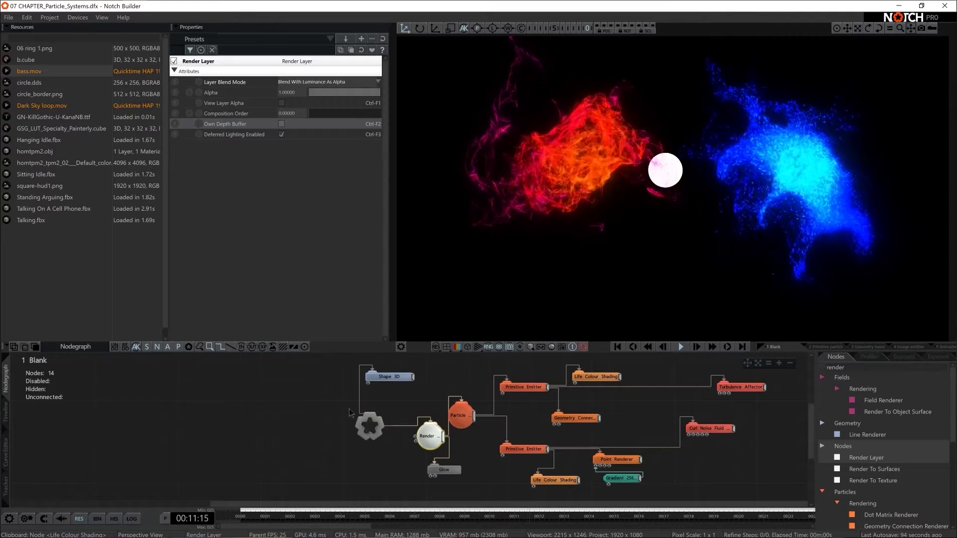
Move the Root further left, search the library for time, and wire a Time Stretch node between the Root and the Render Layer
left_click(377, 431)
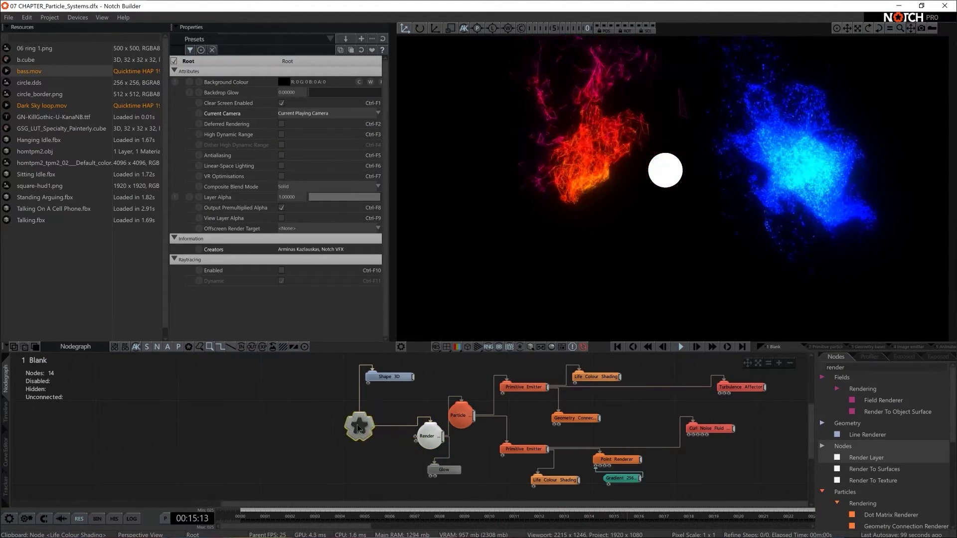
left_click_drag(371, 427, 285, 427)
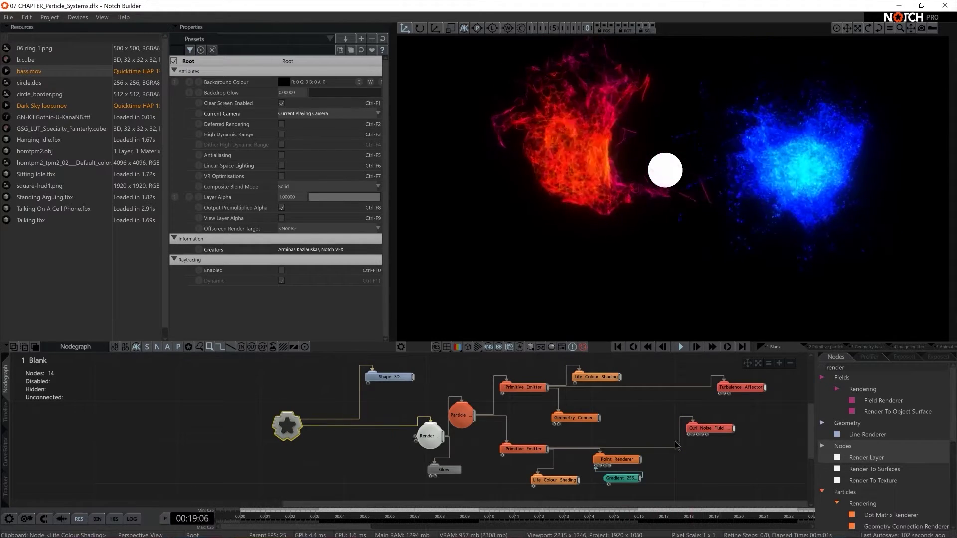
double_click(849, 367)
key("BackSpace")
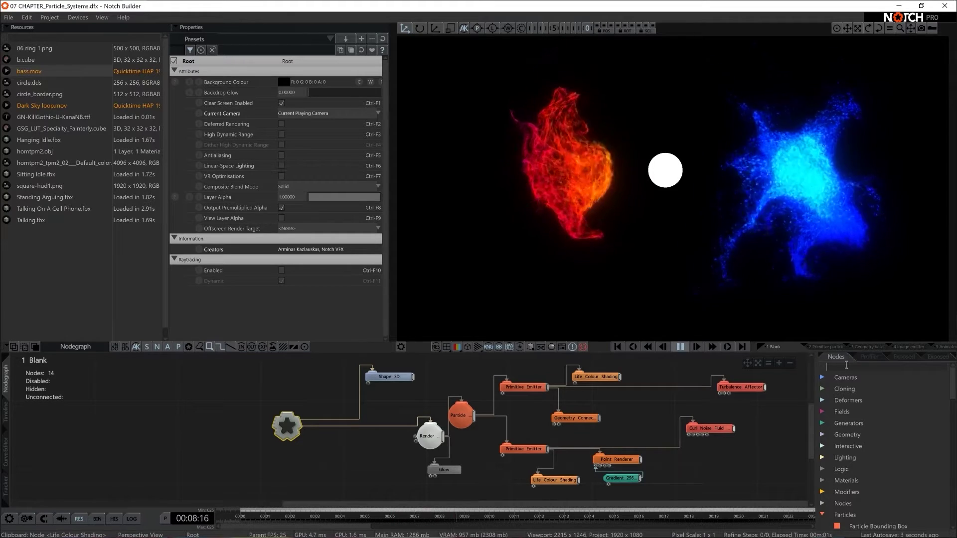
left_click(846, 364)
type("time")
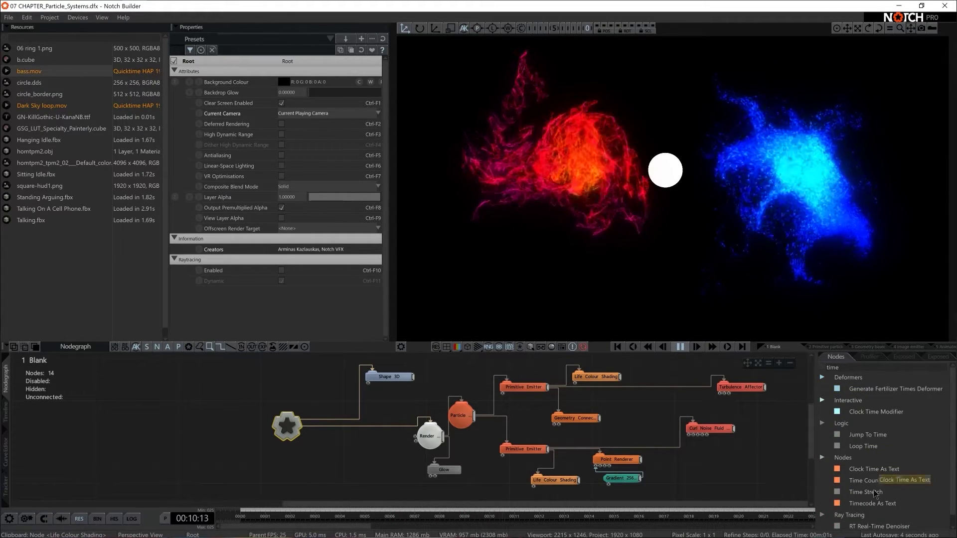
left_click_drag(305, 448, 317, 449)
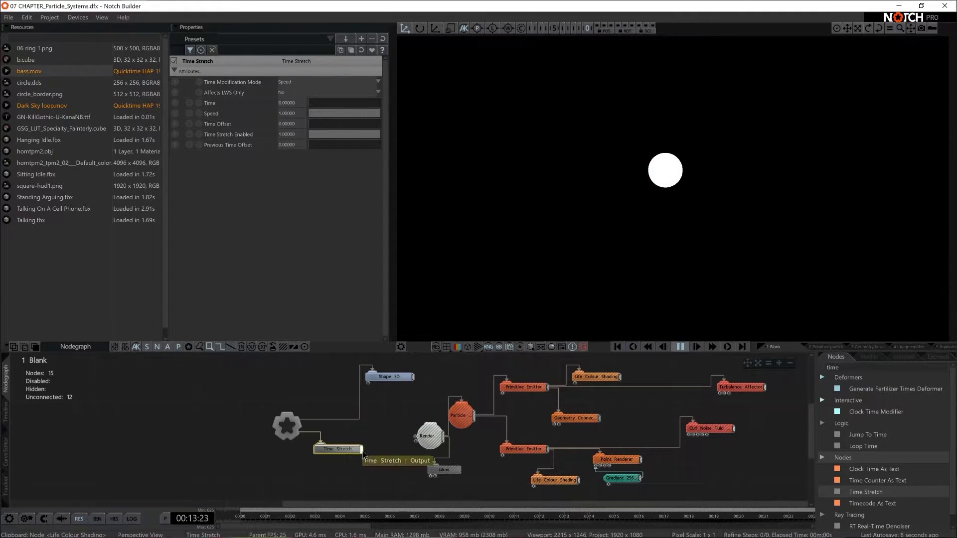
left_click_drag(361, 449, 416, 437)
left_click_drag(343, 452, 363, 442)
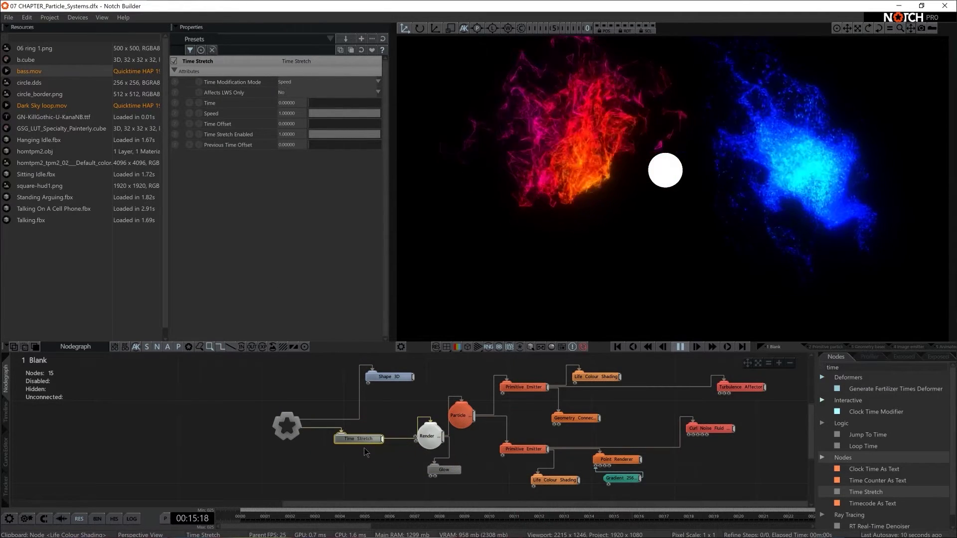
Try Time Stretch Speed values of about 0.18 and 0.54, and return the Speed to 1
left_click_drag(339, 118, 385, 121)
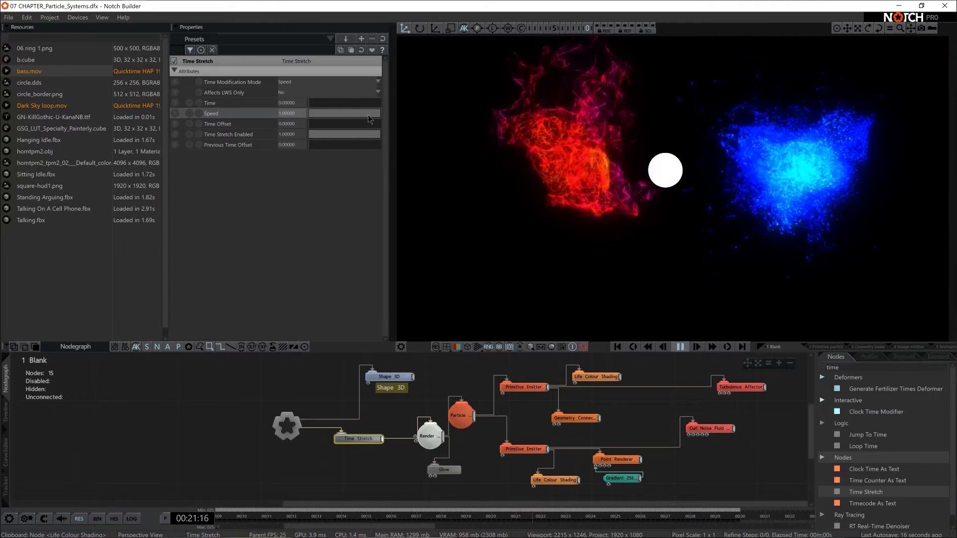
left_click_drag(378, 119, 321, 121)
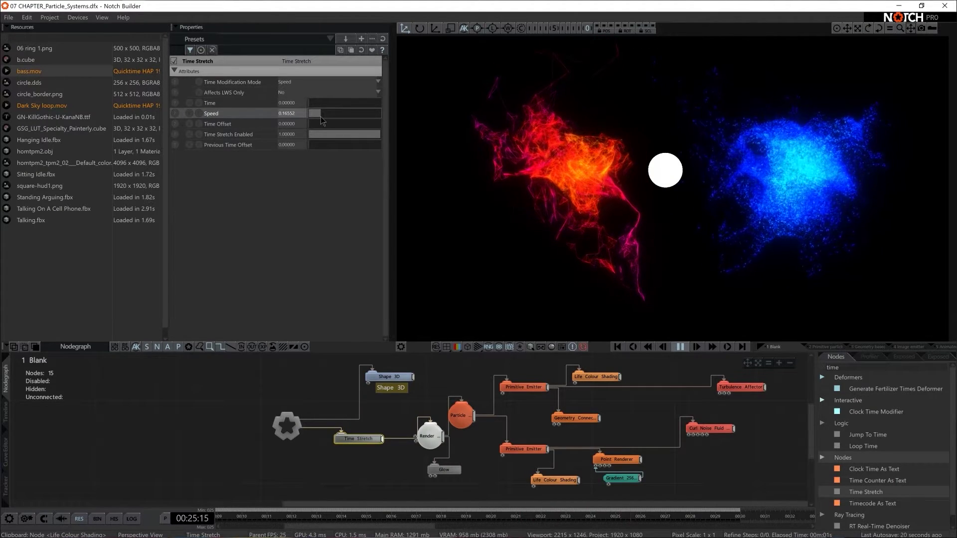
left_click_drag(320, 116, 322, 117)
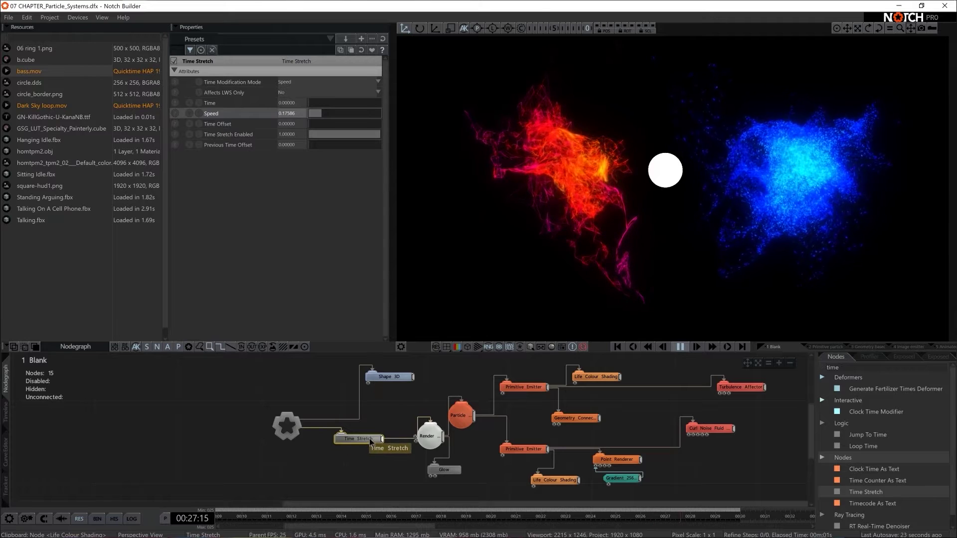
left_click(348, 113)
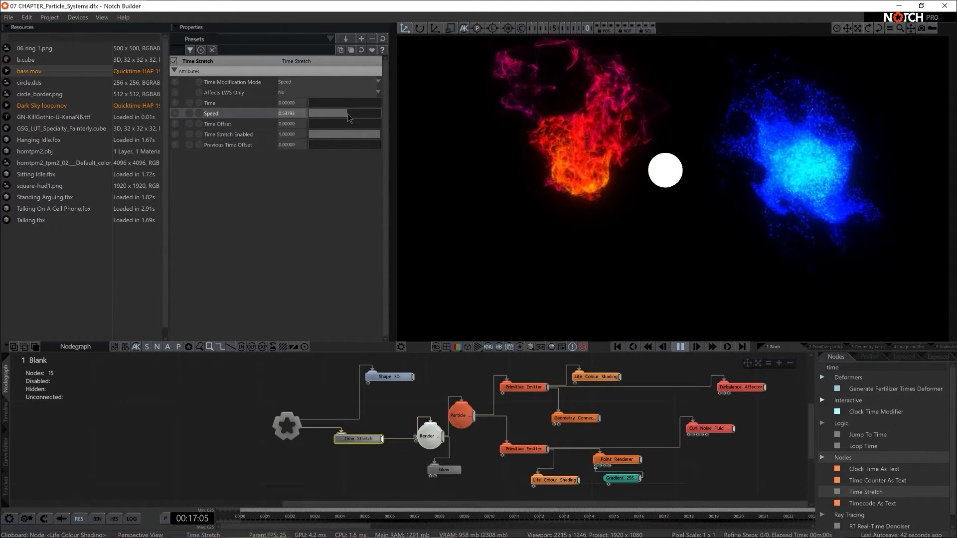
left_click_drag(347, 115, 402, 115)
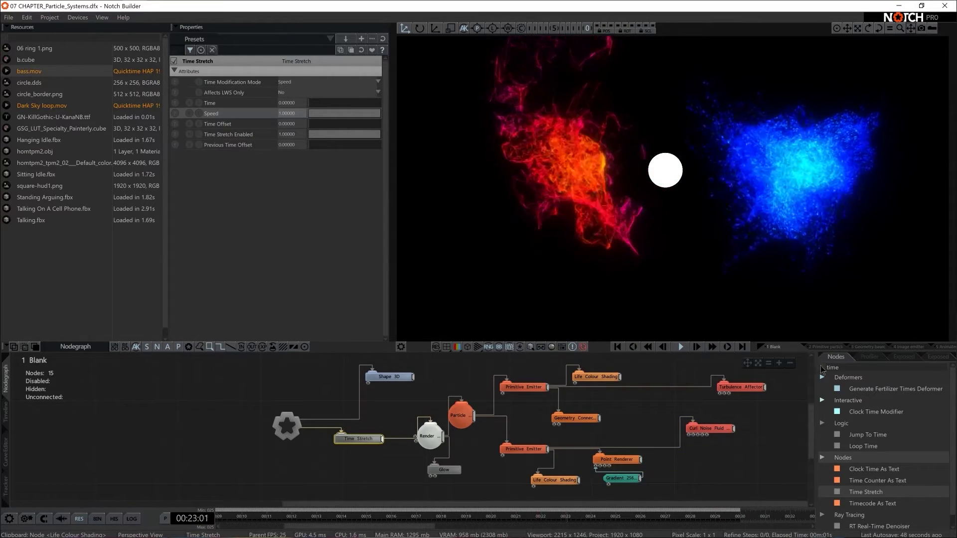
Look through the particle affectors available in the node library
left_click(843, 459)
scroll(857, 451, "down", 5)
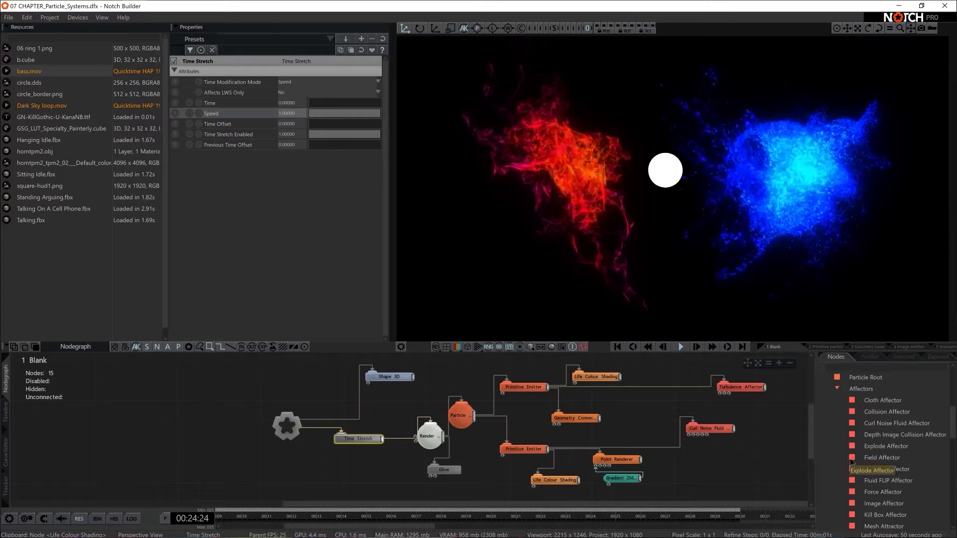
scroll(863, 447, "down", 4)
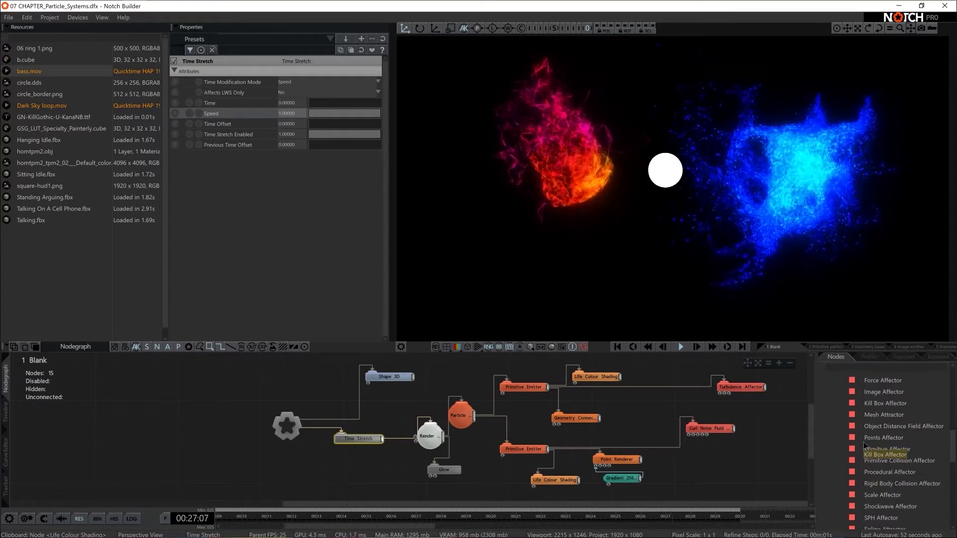
scroll(863, 447, "down", 1)
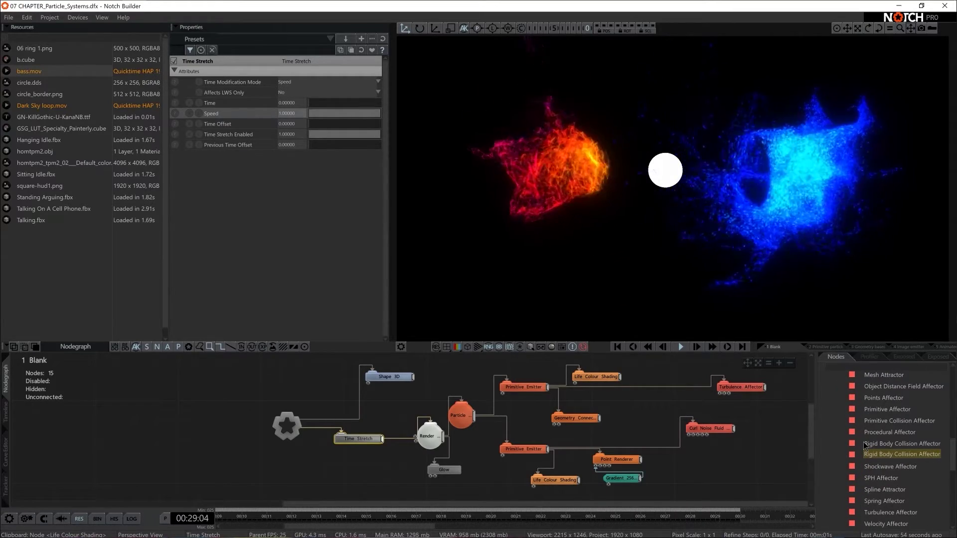
scroll(864, 447, "down", 4)
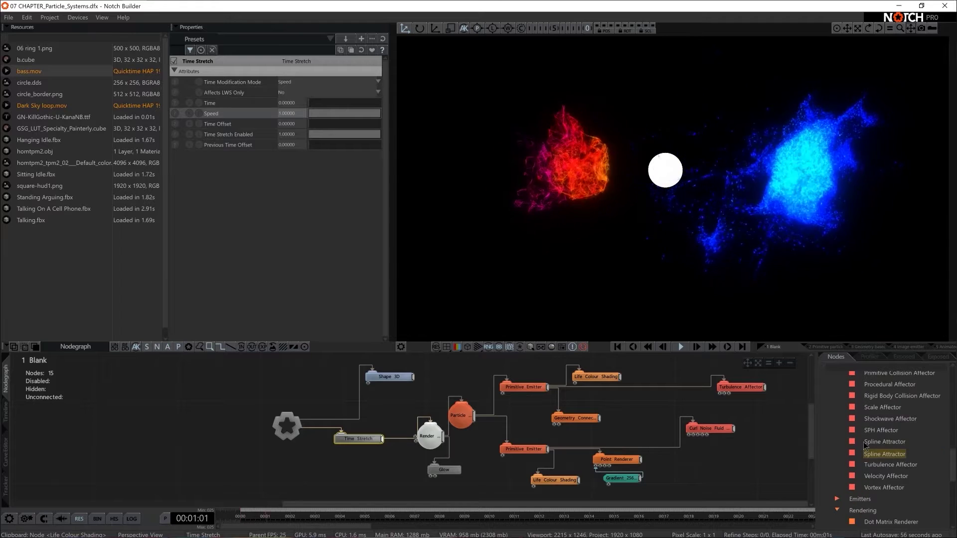
scroll(864, 446, "up", 6)
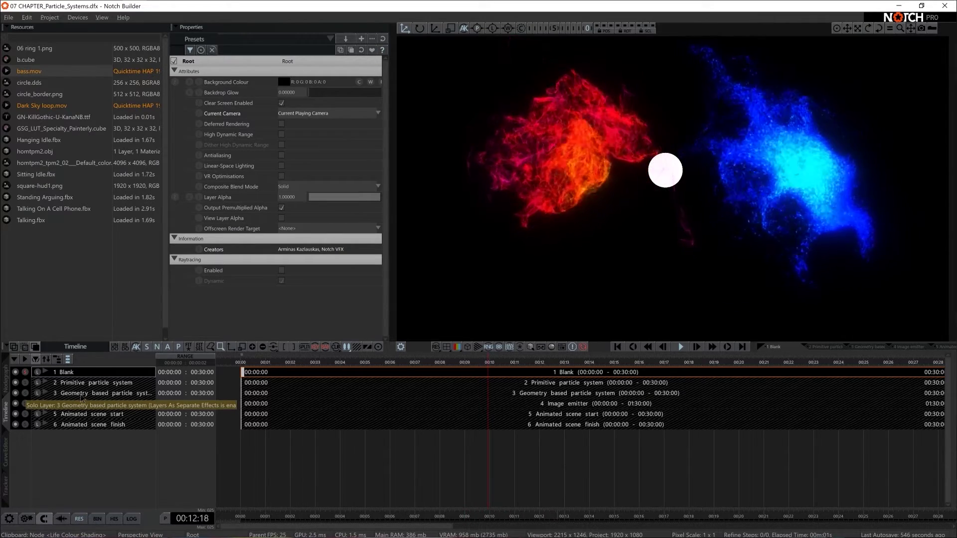
Preview the 3 Geometry based particle system layer and create a new layer named Geometry particles
left_click(25, 393)
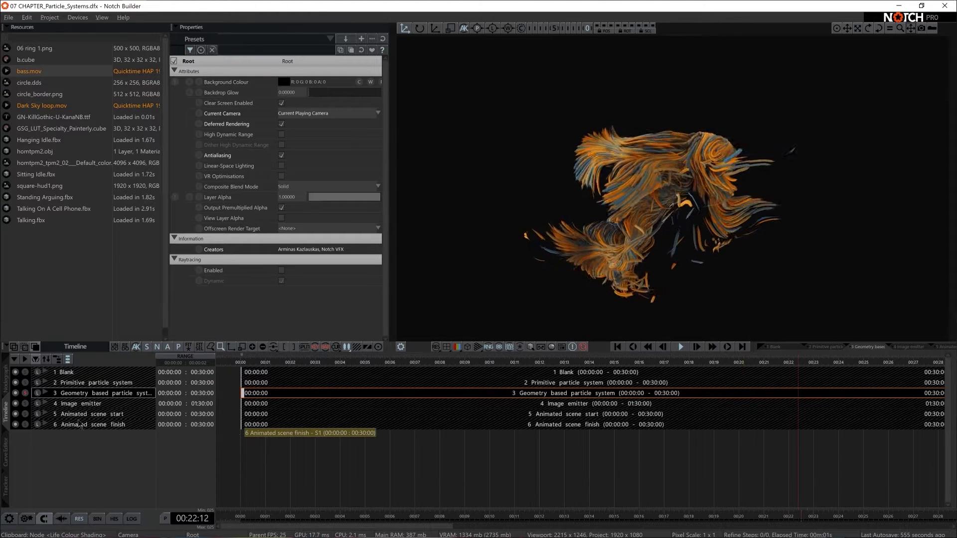
right_click(77, 447)
left_click(104, 164)
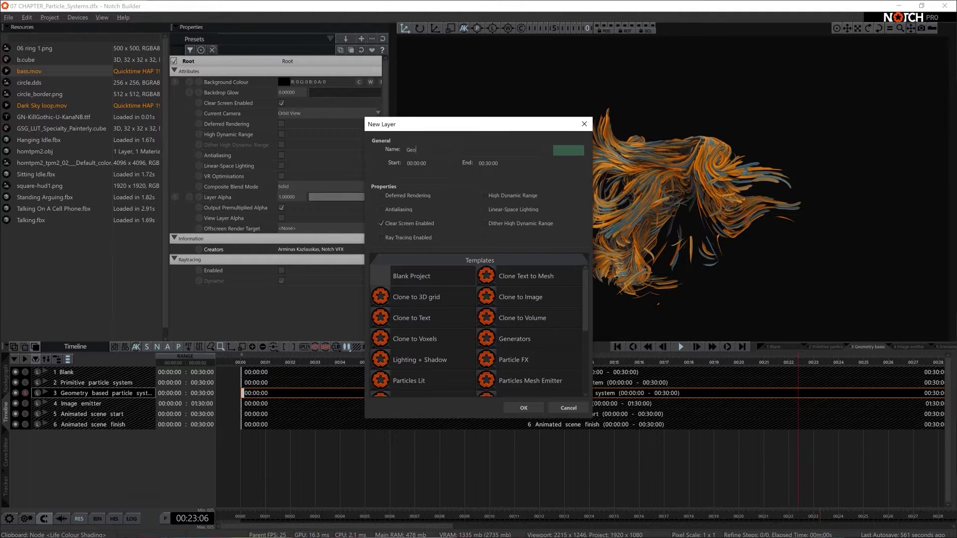
type("Geometry particles")
key("Return")
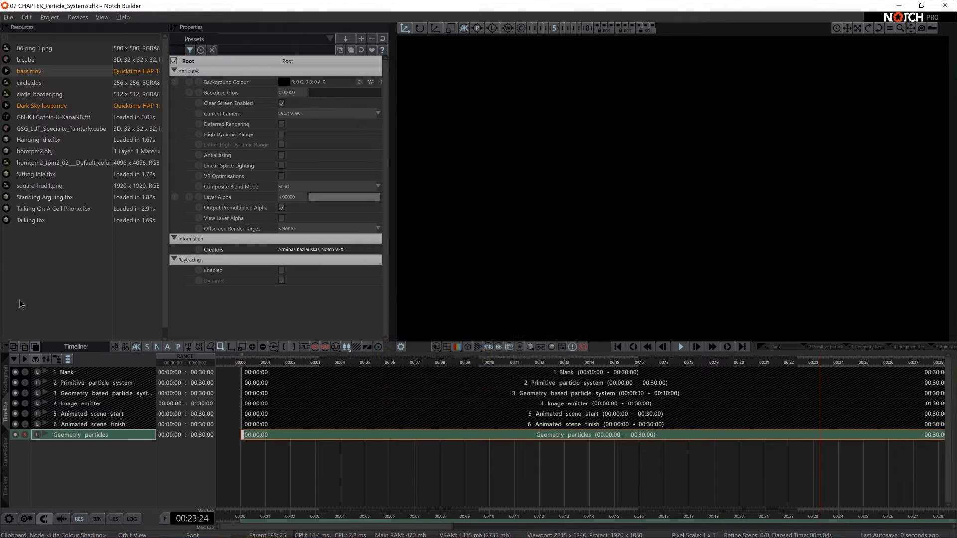
In the new layer's nodegraph, search the library for root and wire a Particle Root to the Root node
left_click(6, 380)
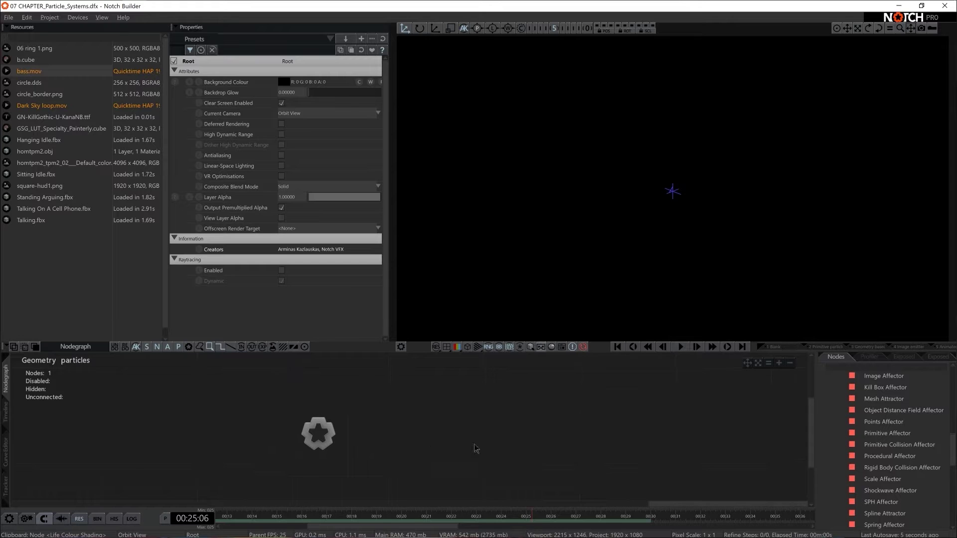
left_click(827, 366)
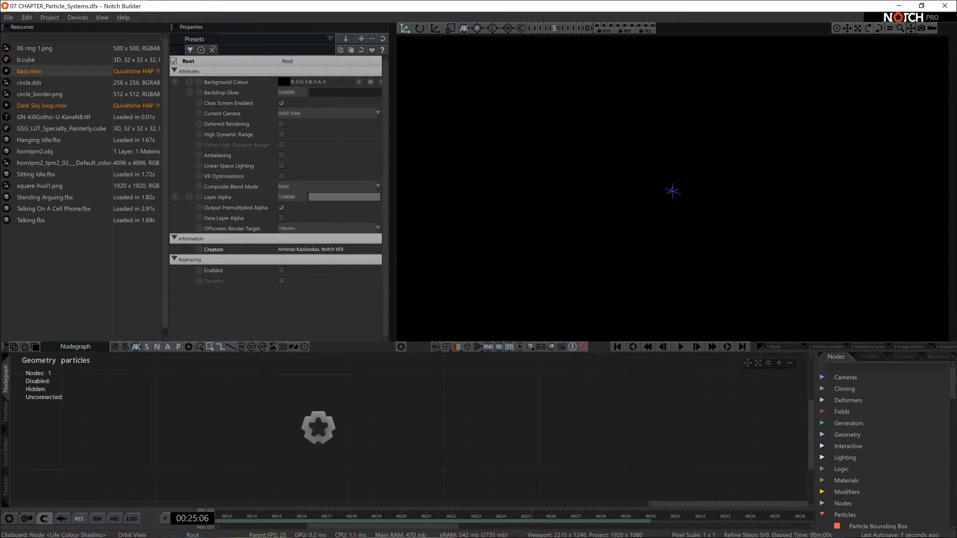
type("root")
left_click_drag(867, 446, 422, 414)
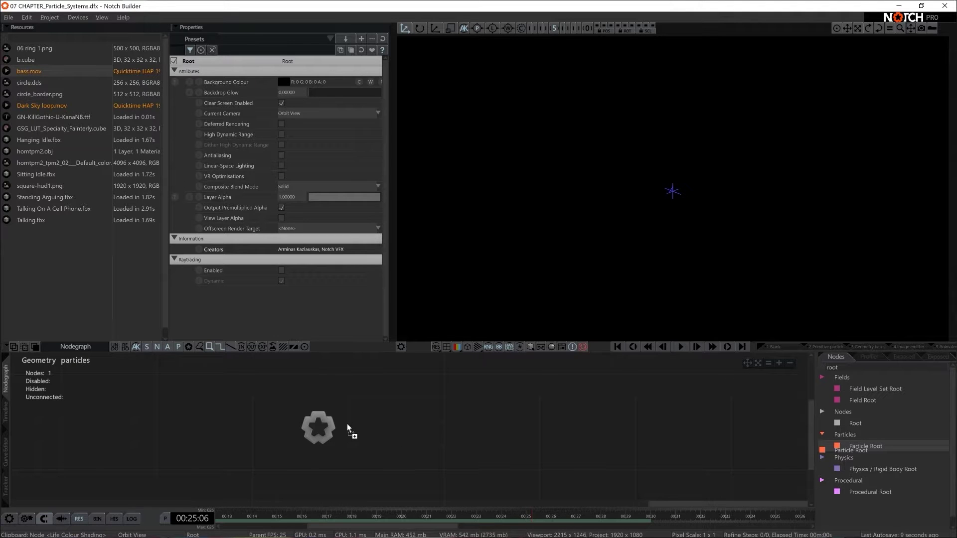
left_click_drag(348, 428, 424, 427)
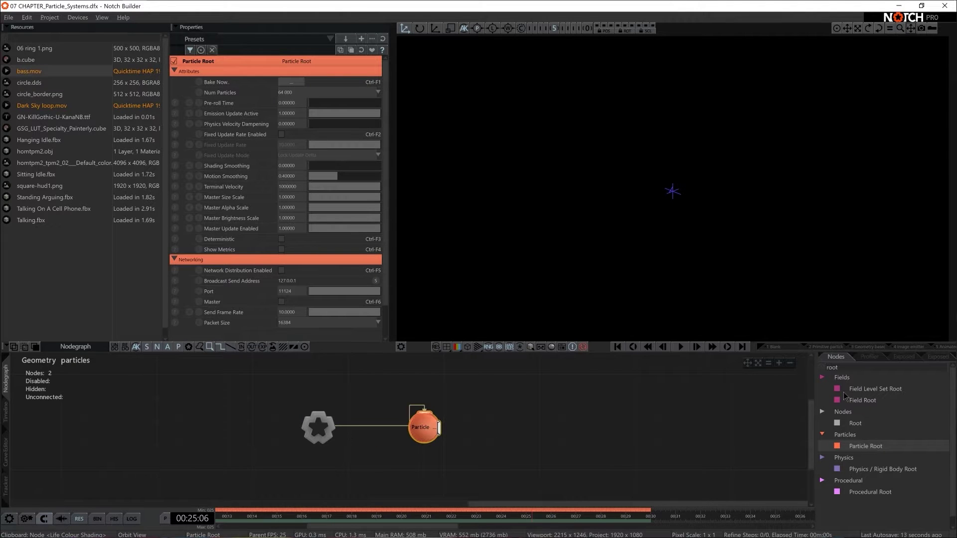
Search the node library for emitter and wire a particle Primitive Emitter to the Particle Root
type("emitter")
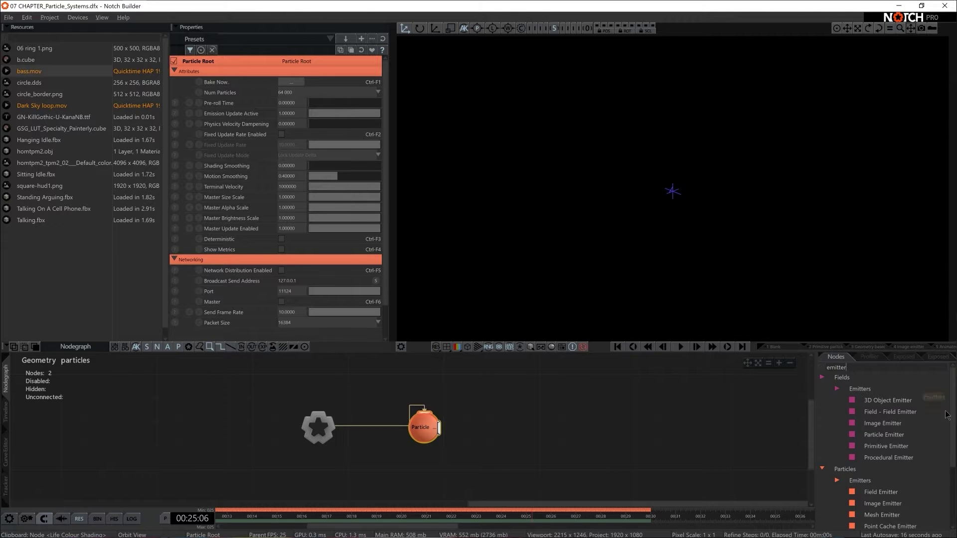
scroll(890, 451, "down", 3)
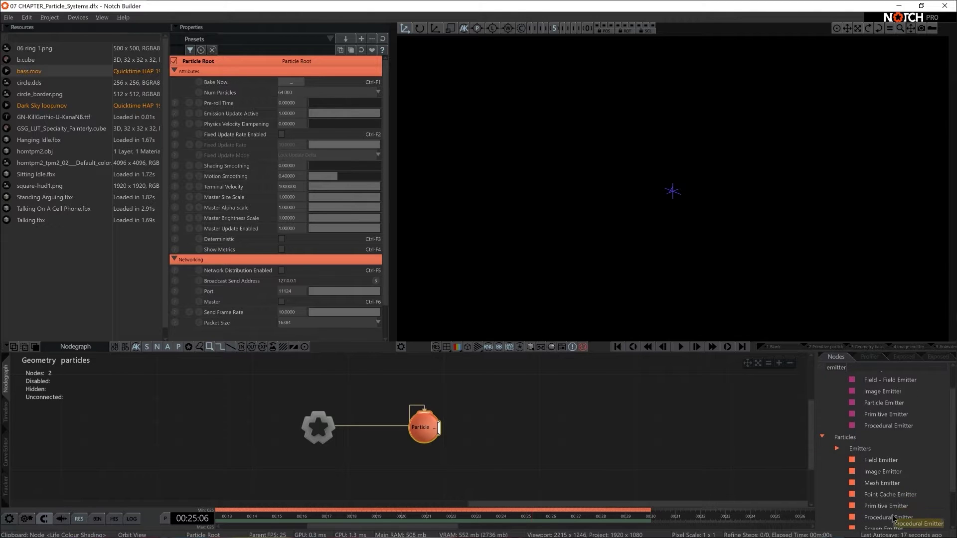
scroll(886, 453, "down", 2)
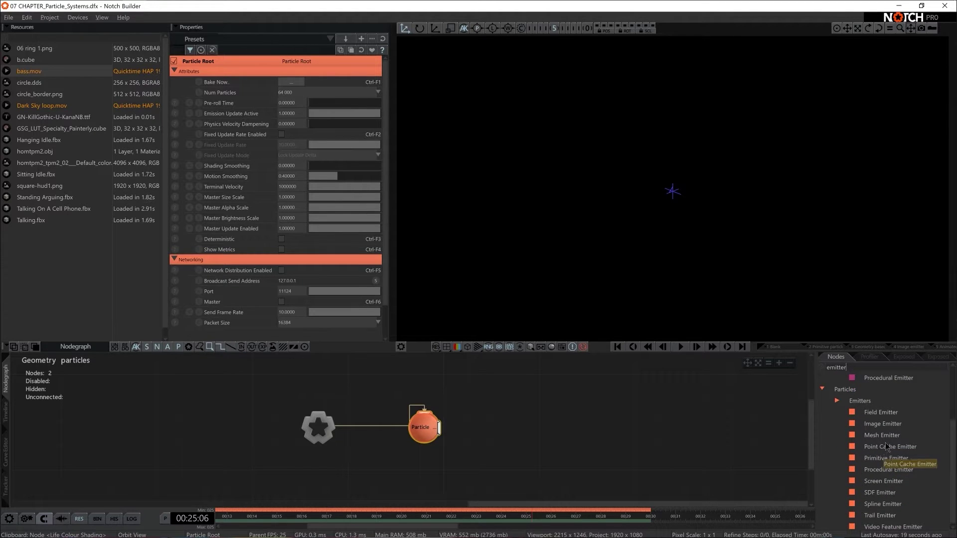
left_click_drag(452, 405, 456, 413)
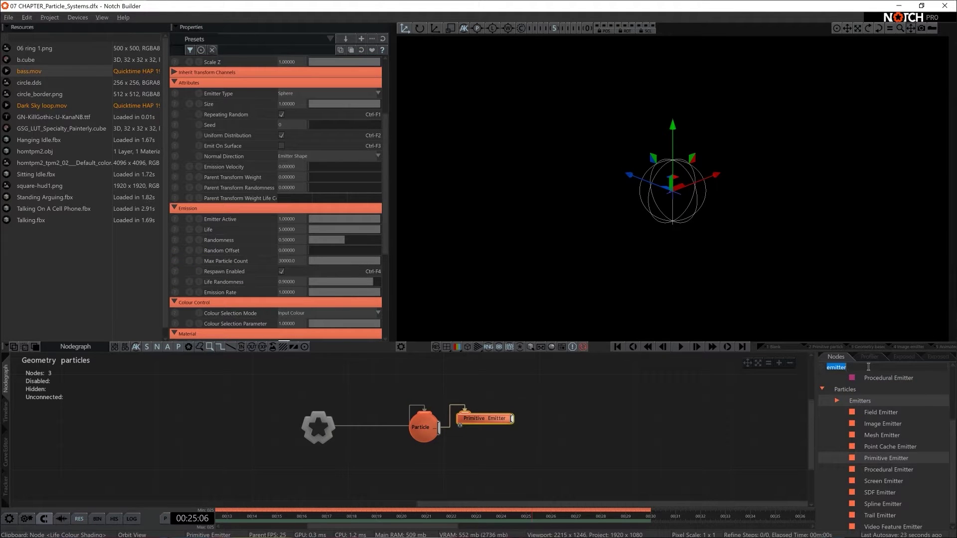
Search the library for trail, wire a Trail Renderer to the Particle Root, and move the Primitive Emitter away from it
key("BackSpace")
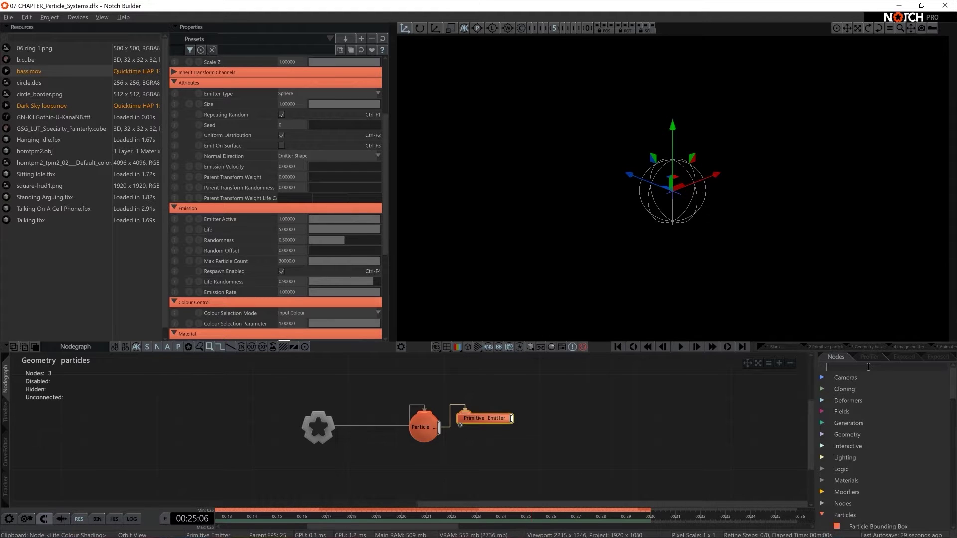
type("trail")
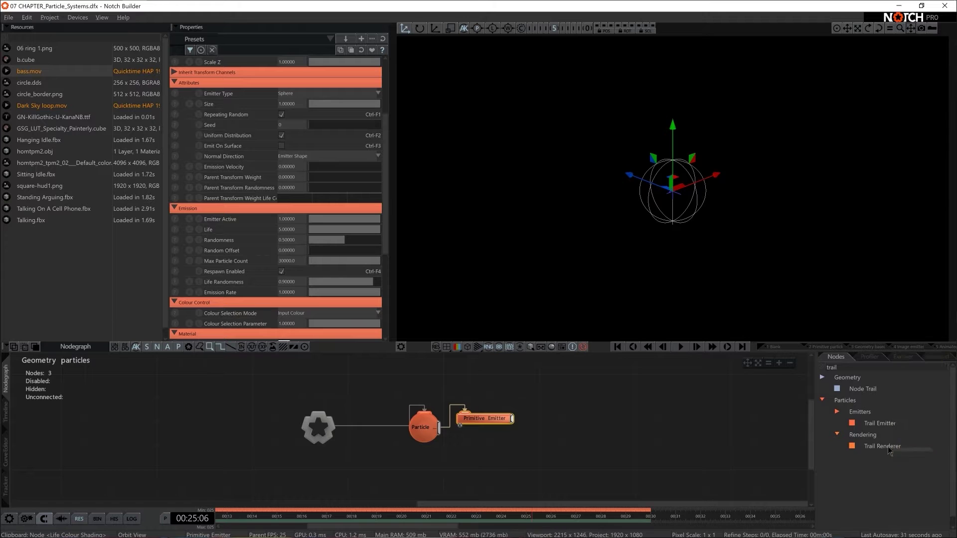
left_click_drag(882, 446, 493, 451)
left_click_drag(438, 432, 488, 450)
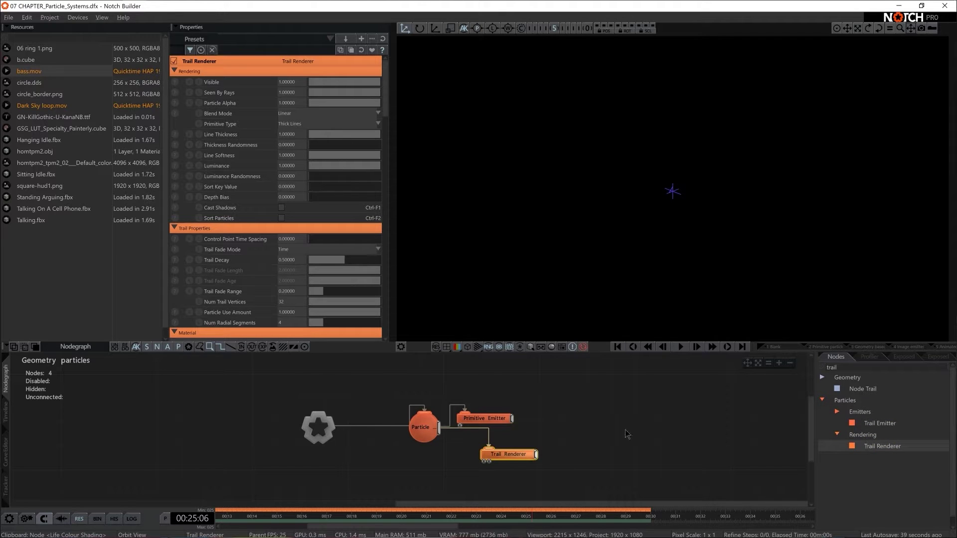
left_click_drag(484, 423, 520, 411)
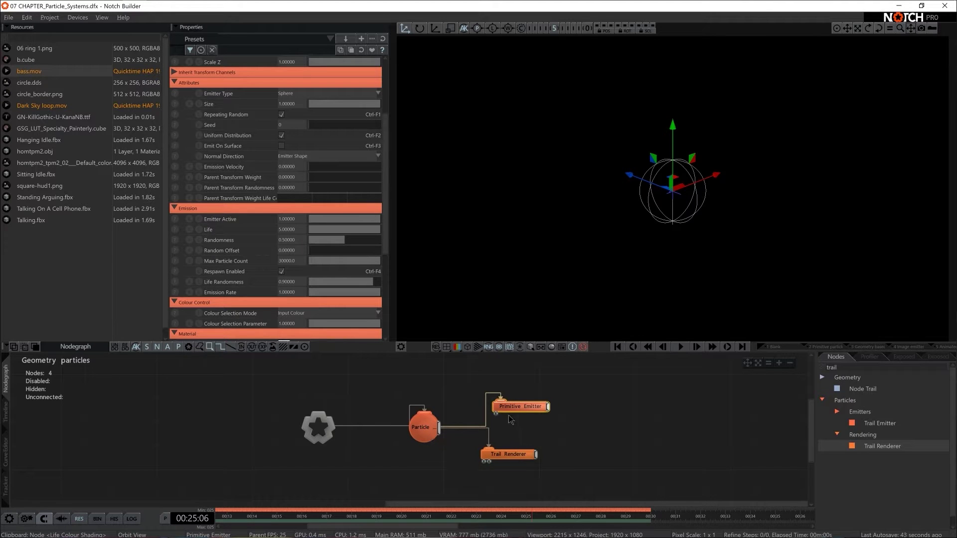
Replay the layer from the start of the timeline and inspect the Trail Renderer's properties
left_click(629, 440)
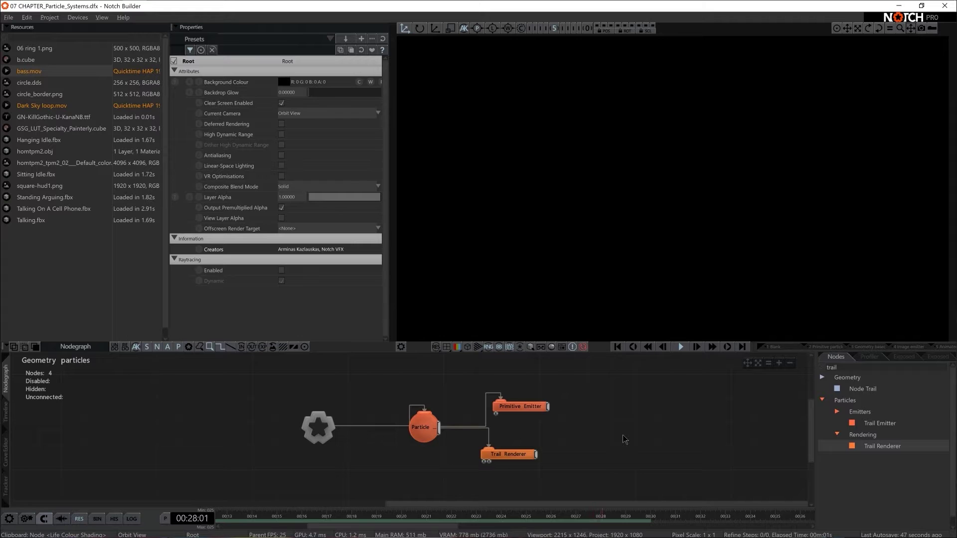
key("Home")
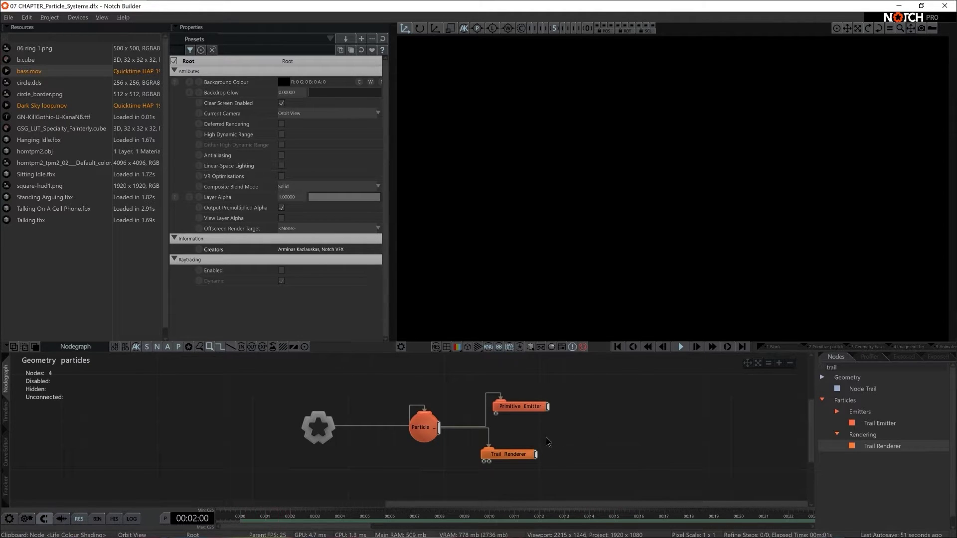
left_click(518, 453)
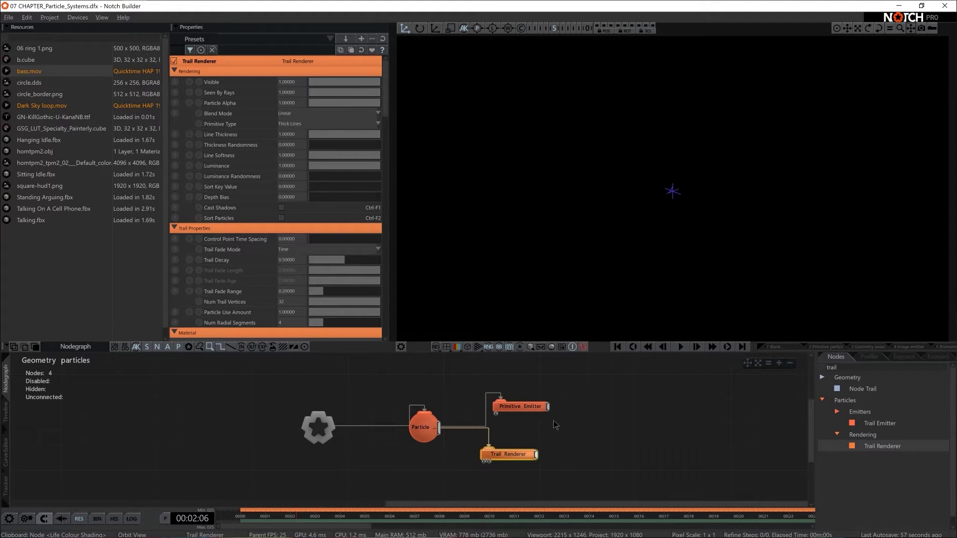
Browse the particle affectors, search for curl, and wire a Curl Noise Fluid Affector to the Particle Root
key("BackSpace")
key("BackSpace")
key("BackSpace")
key("BackSpace")
key("BackSpace")
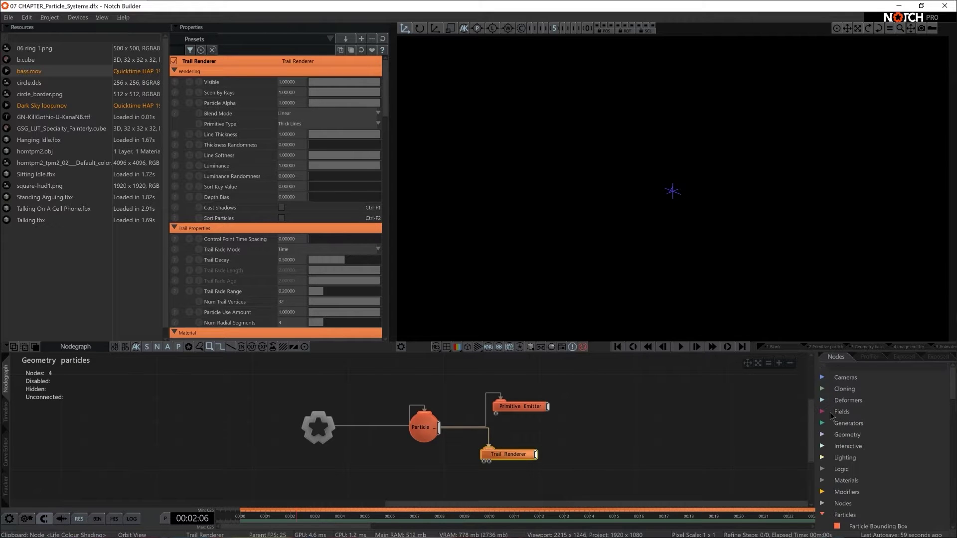
scroll(850, 453, "down", 5)
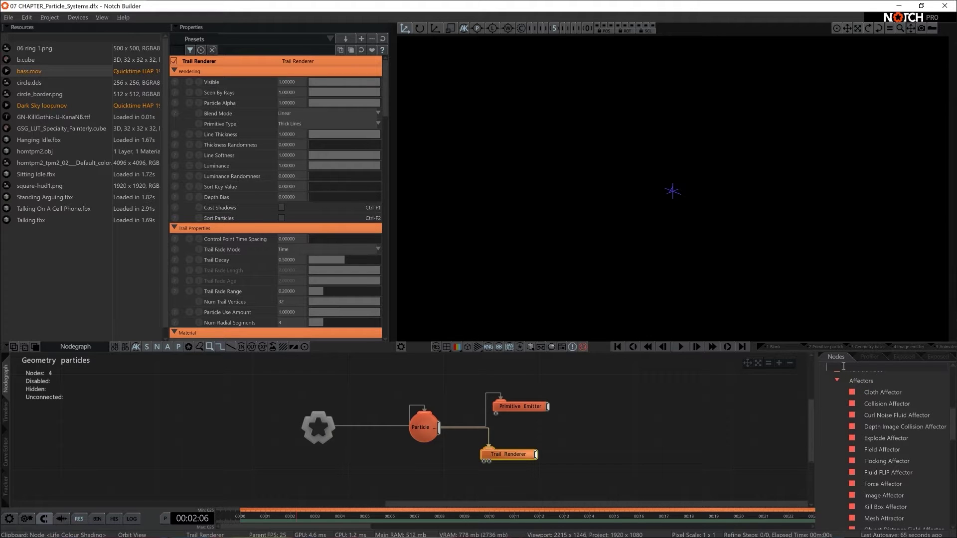
left_click(842, 365)
type("curl")
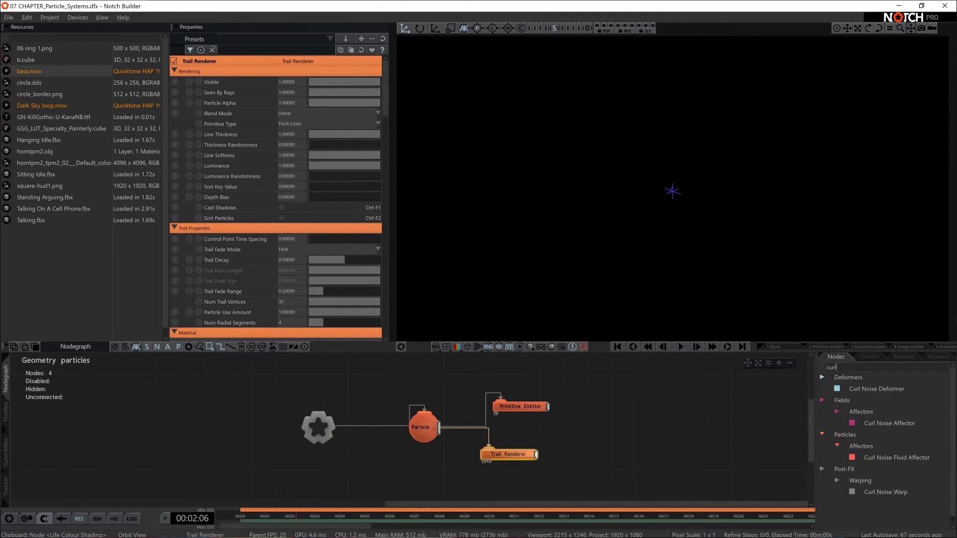
left_click_drag(892, 457, 593, 429)
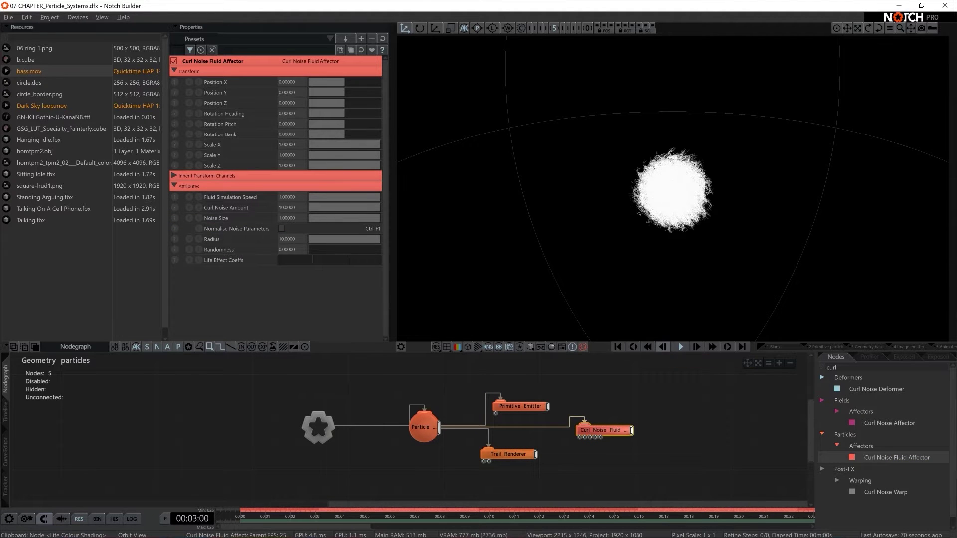
Set the Curl Noise Fluid Affector's Fluid Simulation Speed to 0.17 and its Curl Noise Amount to 300
left_click_drag(708, 203, 696, 187)
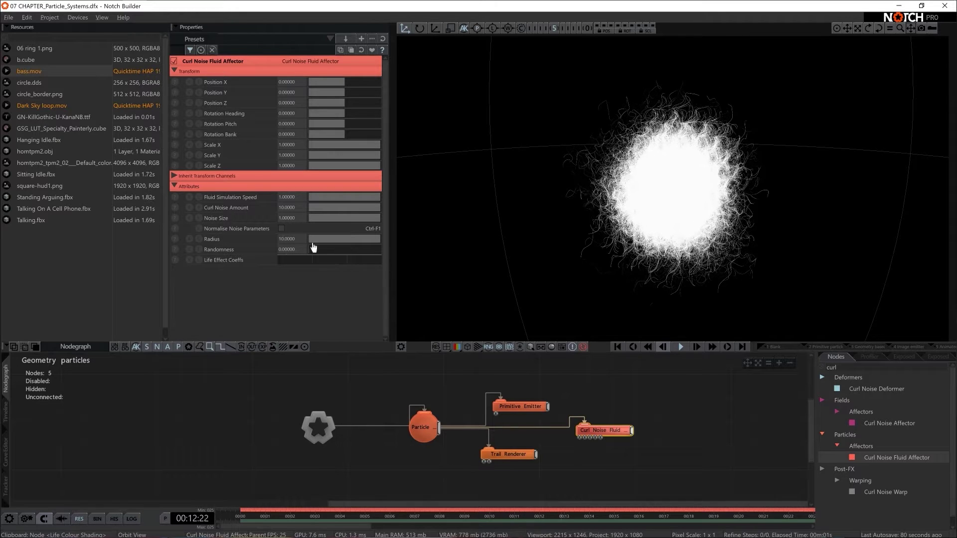
double_click(282, 197)
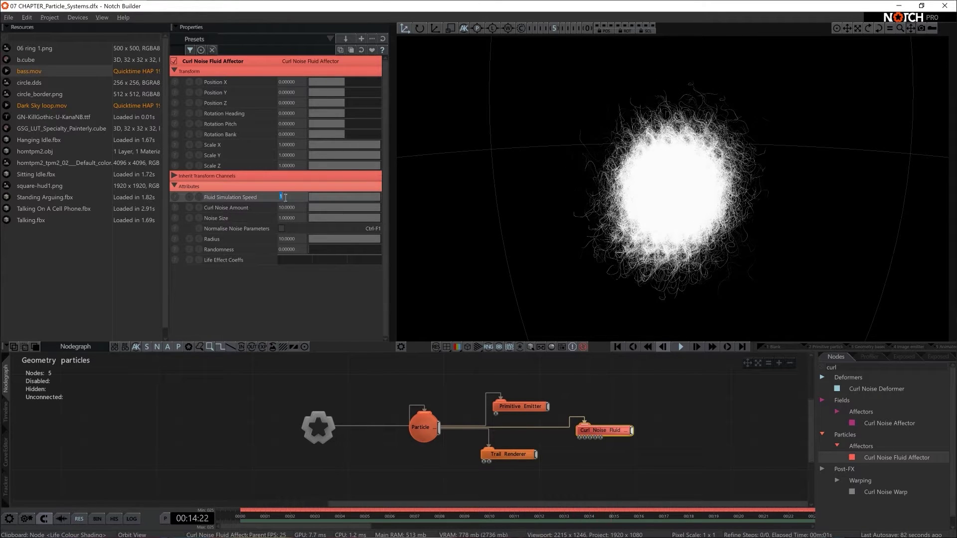
type("0.2")
key("Return")
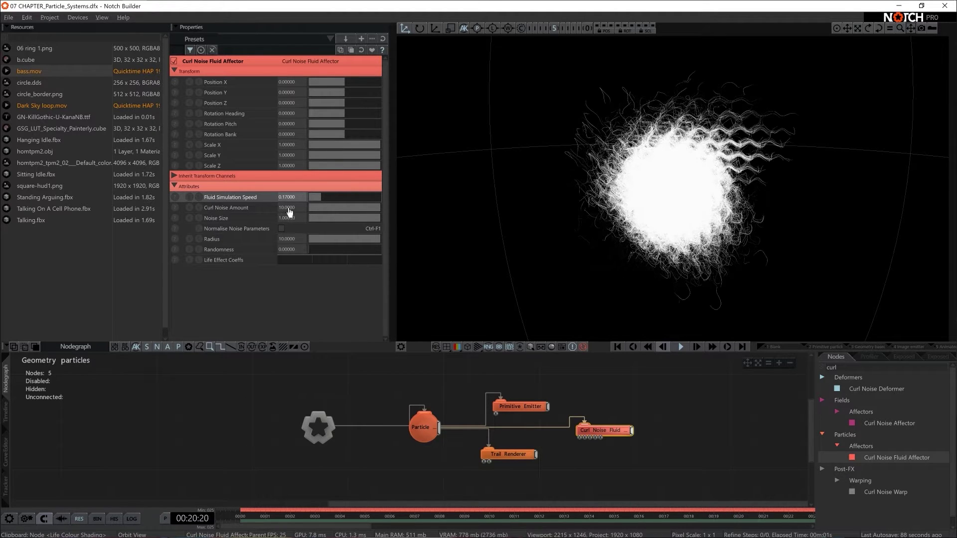
double_click(290, 207)
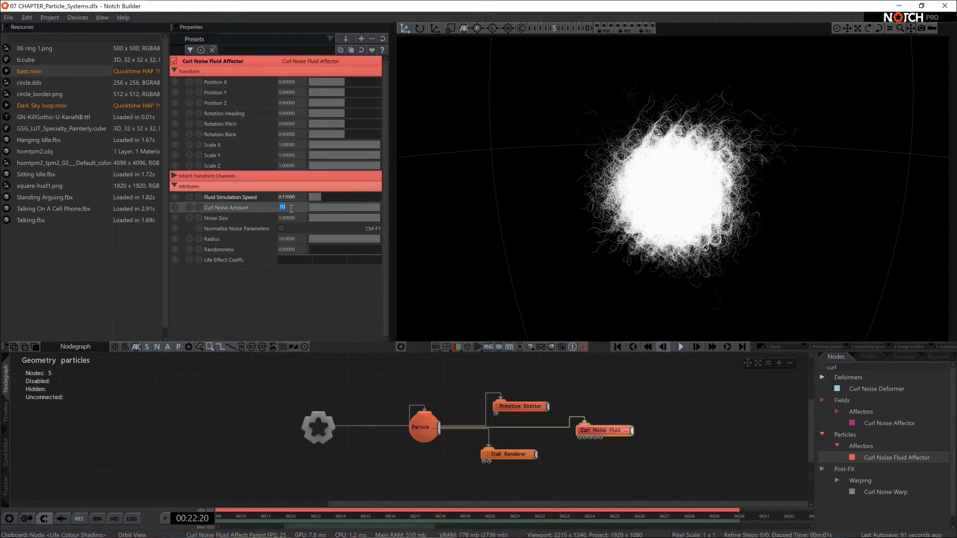
type("300")
key("Return")
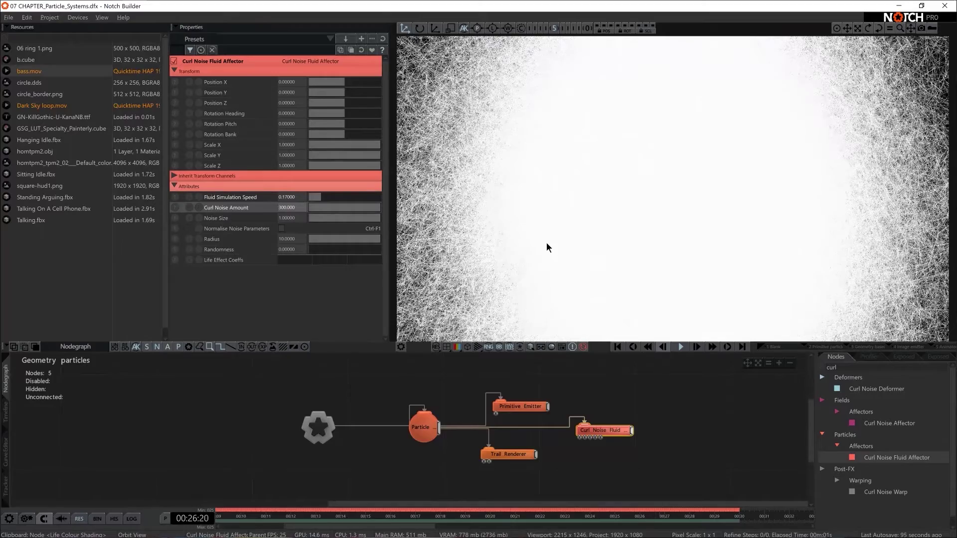
Set the Curl Noise Fluid Affector's Noise Size to 0.14
double_click(289, 218)
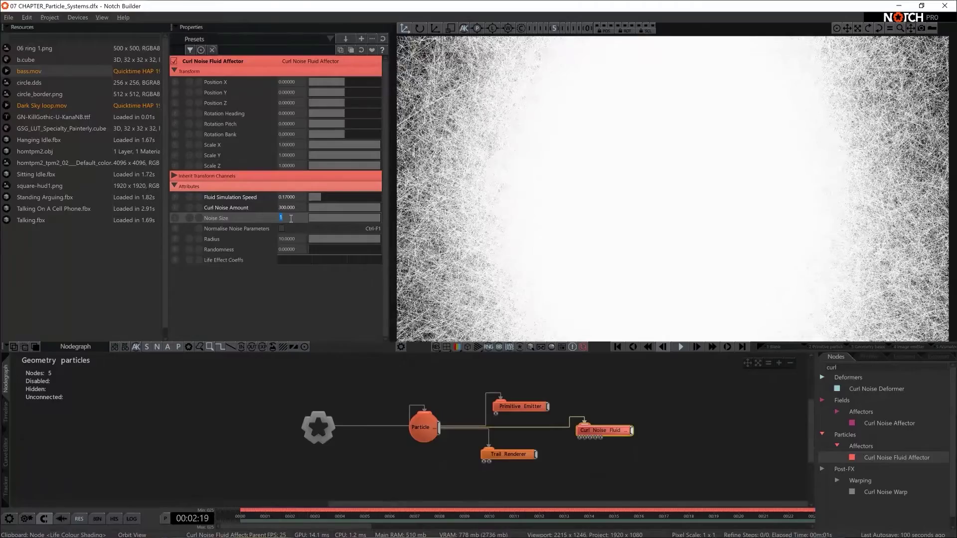
type("0.14")
key("Return")
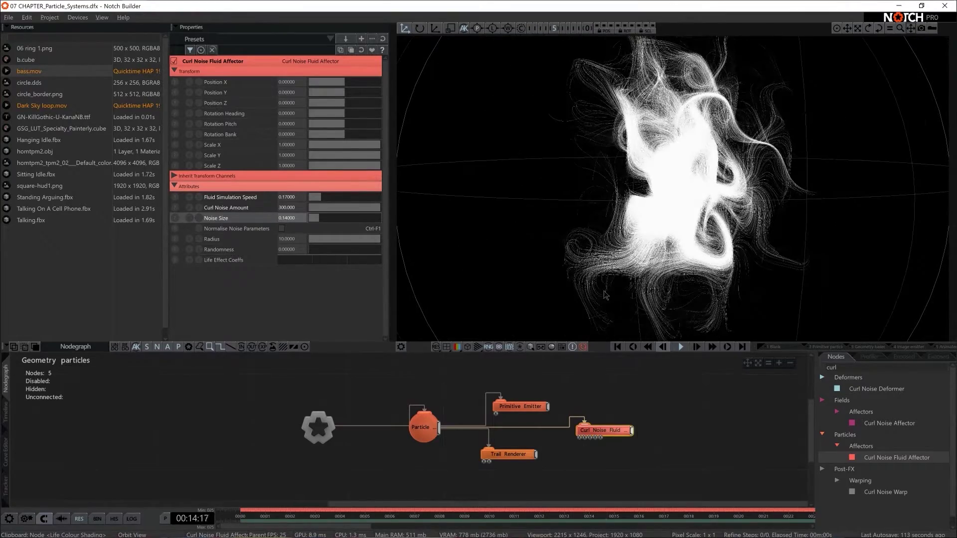
Search for turb, wire a Turbulence Affector to the Particle Root, and space out the Primitive Emitter and Curl Noise nodes around it
left_click_drag(522, 406, 522, 394)
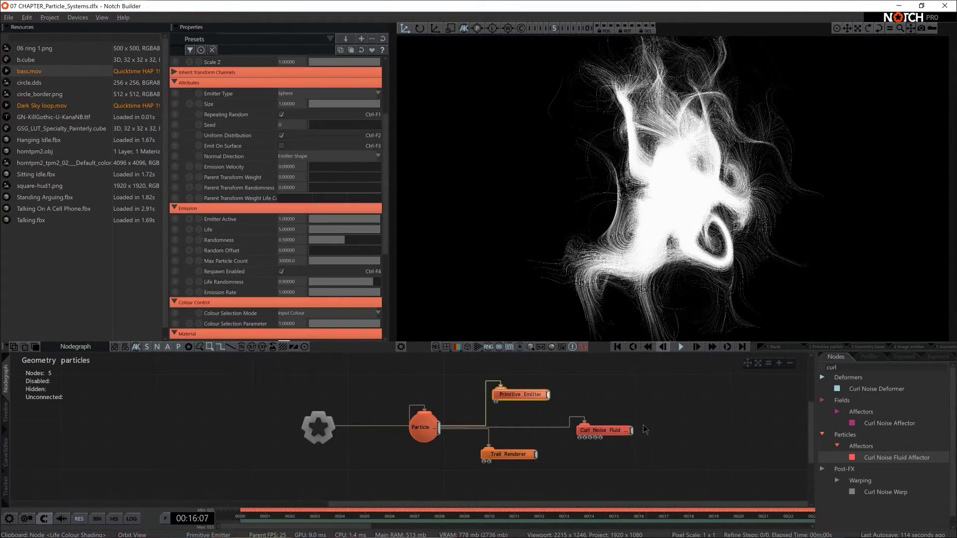
left_click(860, 367)
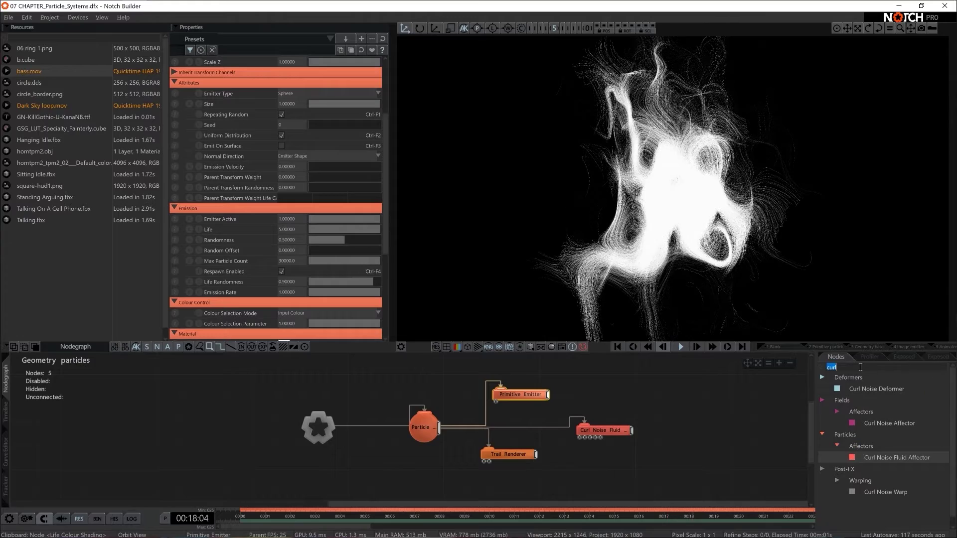
key("BackSpace")
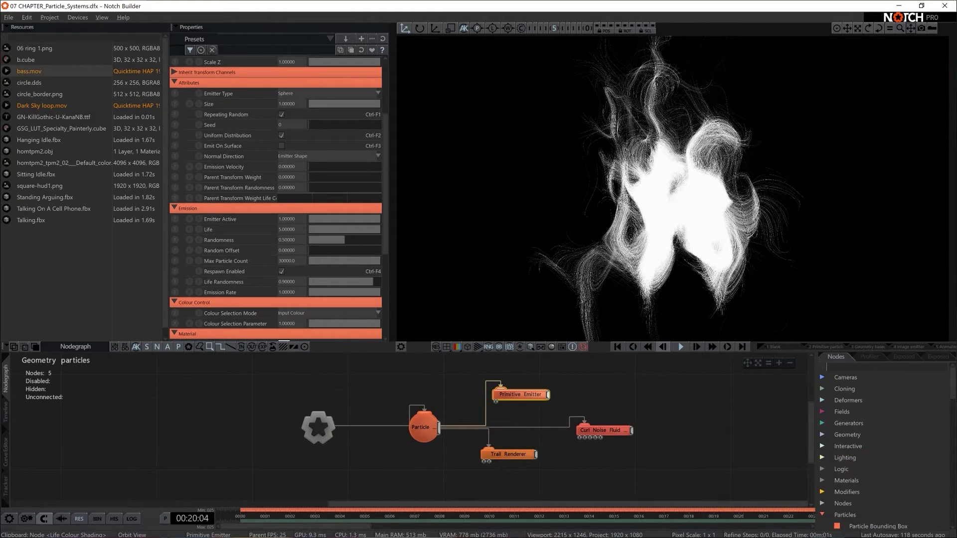
type("turb")
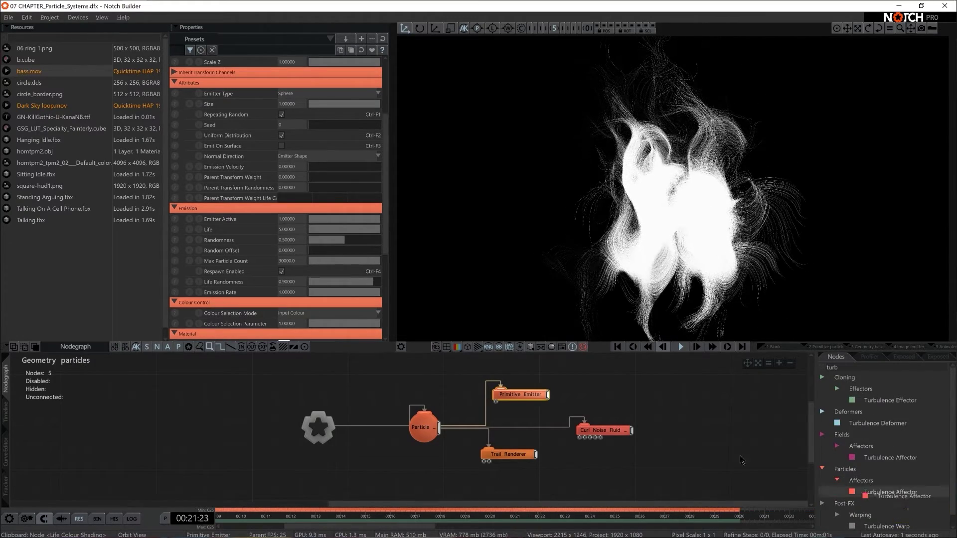
left_click_drag(890, 492, 593, 418)
left_click_drag(441, 430, 687, 418)
left_click_drag(608, 432, 622, 456)
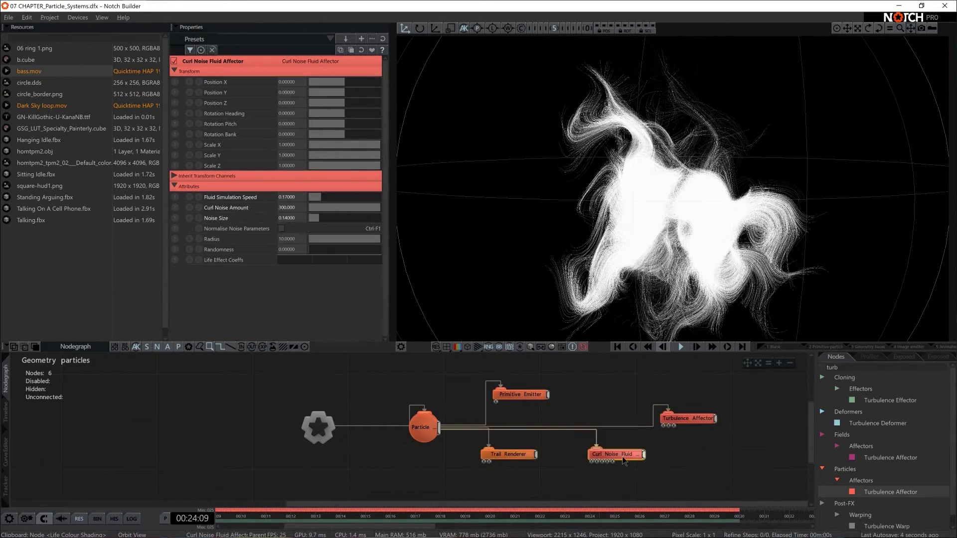
left_click(692, 418)
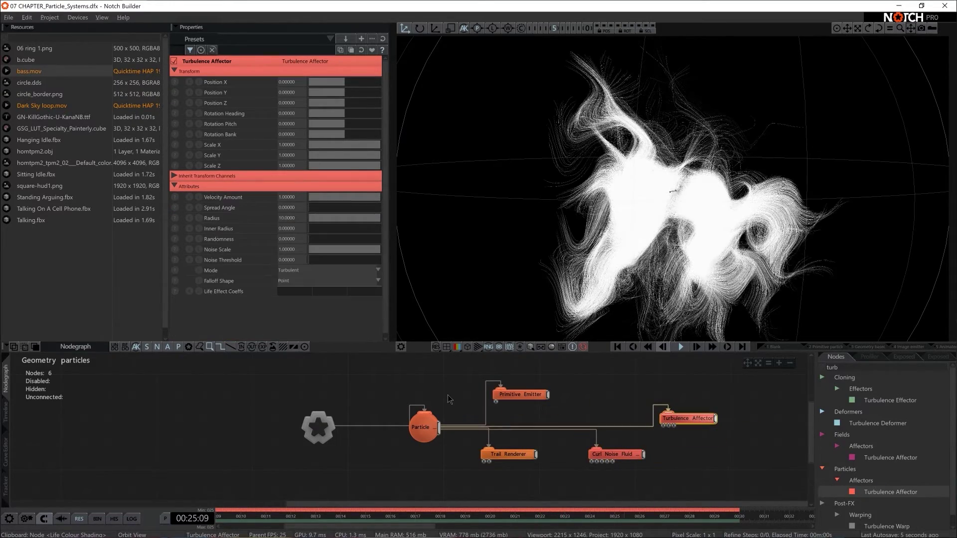
Set the Turbulence Affector's Velocity Amount to 13.5 and its Radius to 4
double_click(294, 198)
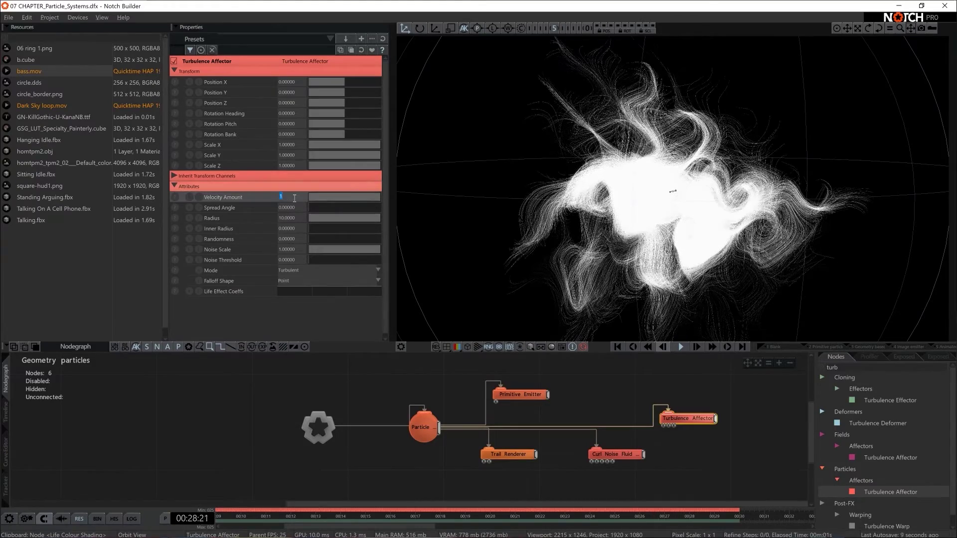
type("13.5")
key("Return")
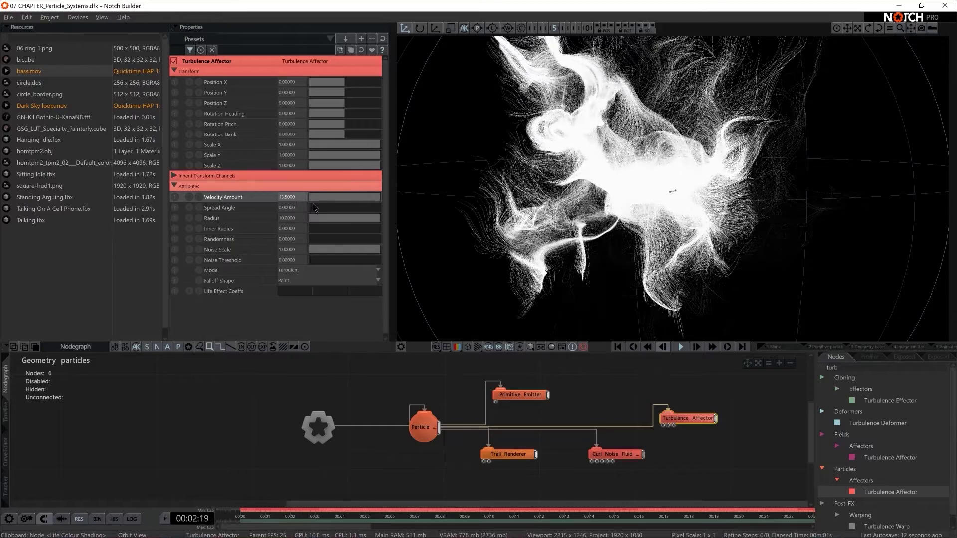
double_click(288, 219)
type("4")
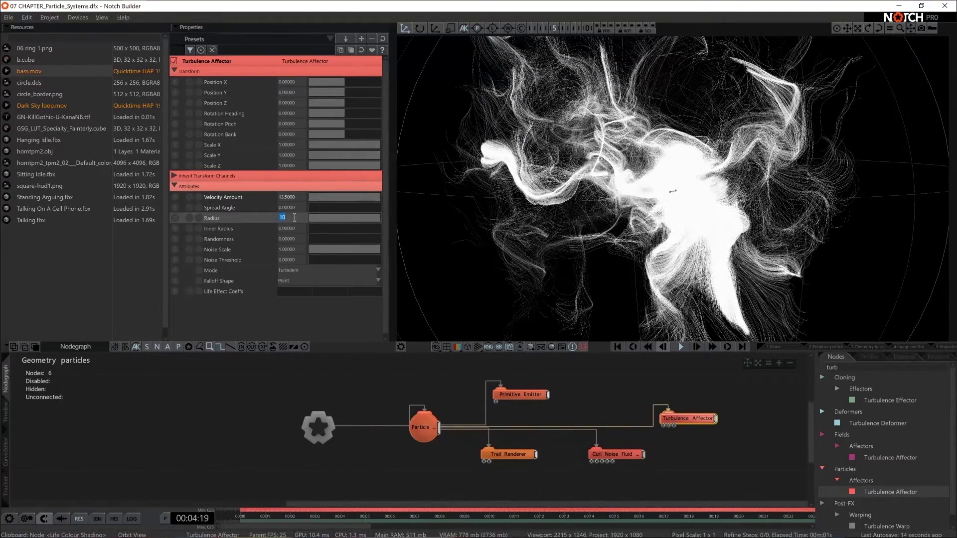
key("Return")
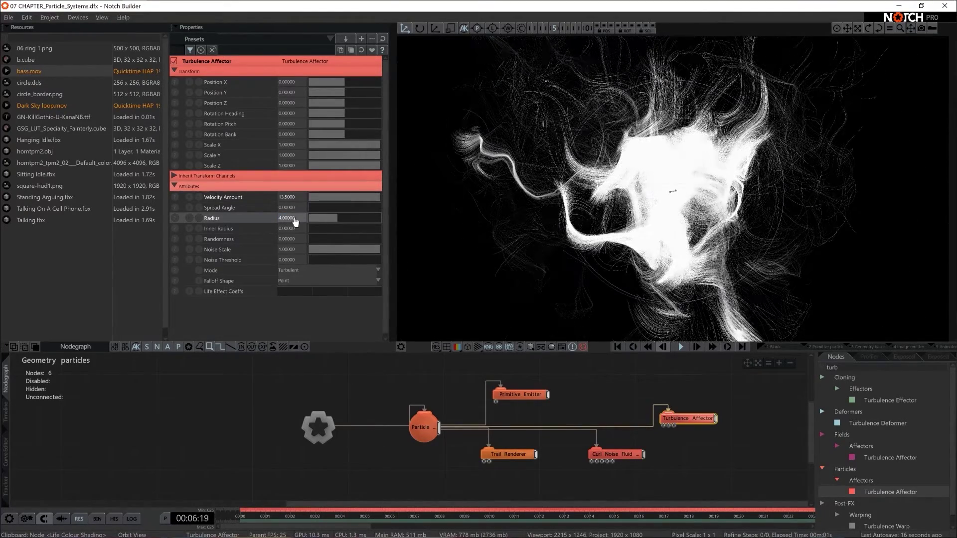
Set the Primitive Emitter's Max Particle Count to 8000
left_click(606, 384)
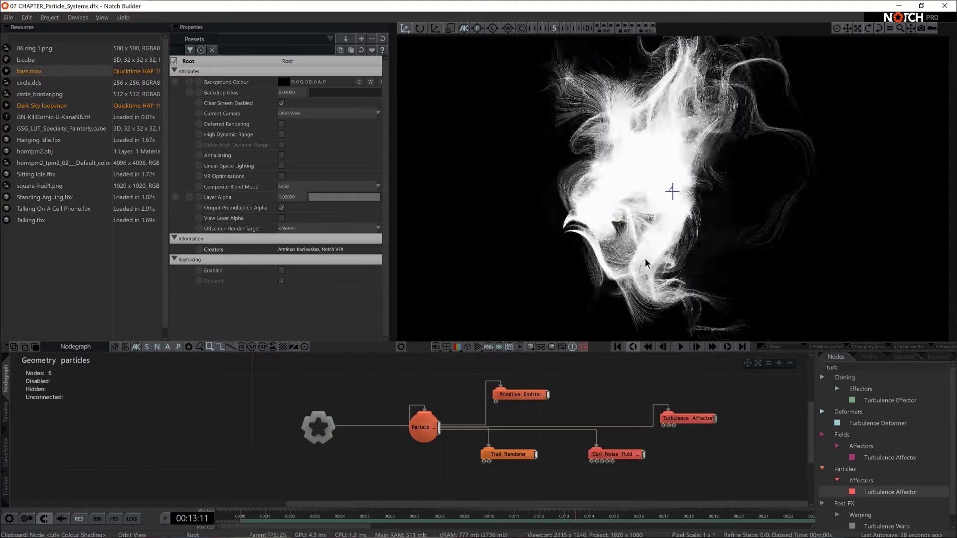
left_click(542, 395)
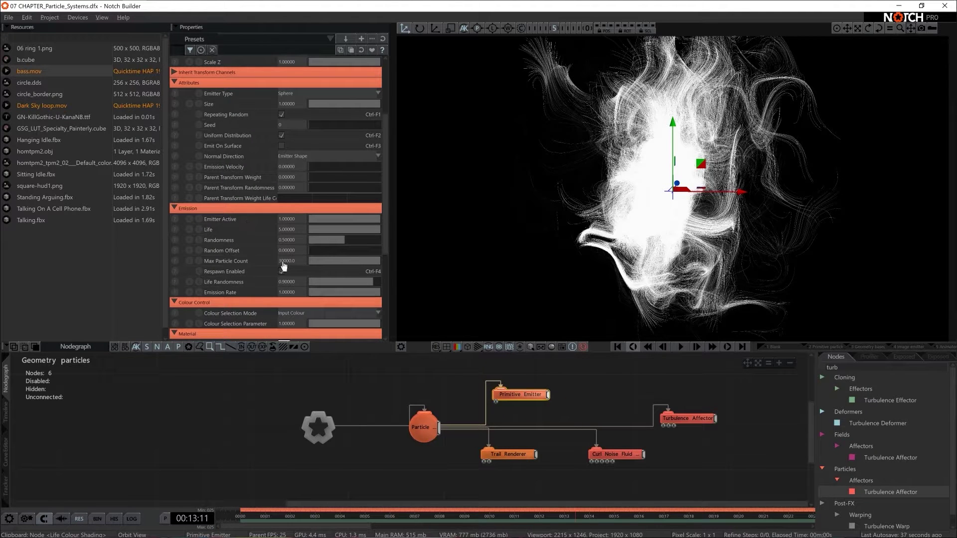
double_click(291, 261)
type("8")
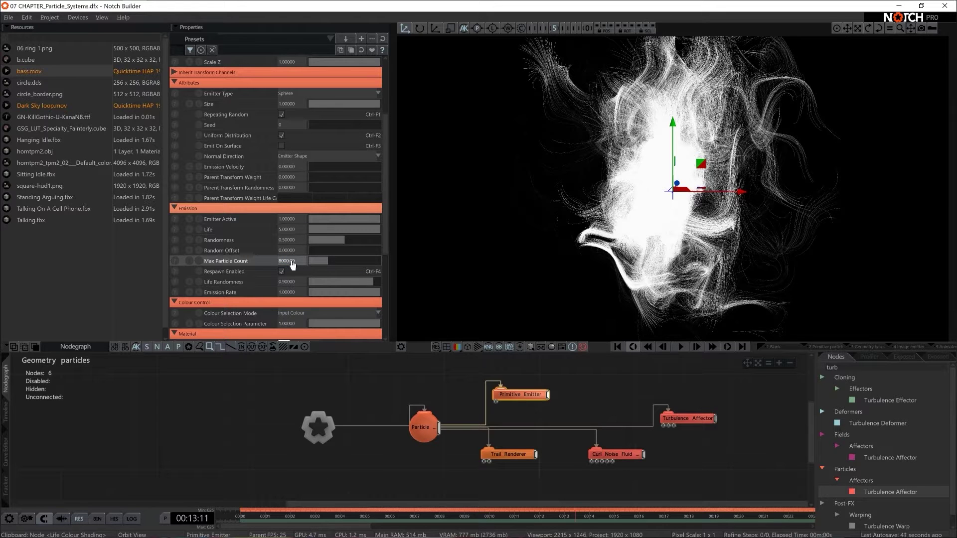
type("000")
key("Return")
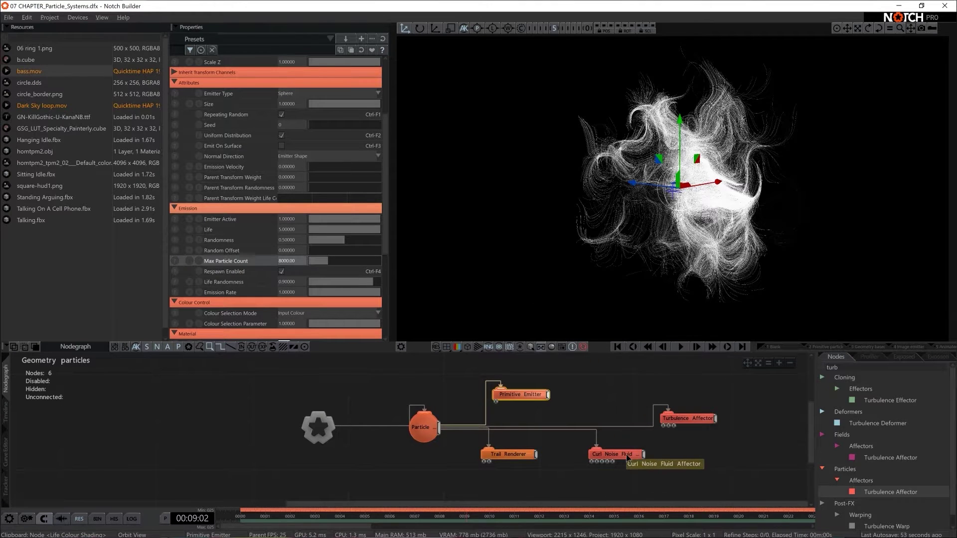
Move the Curl Noise node beneath the Turbulence Affector, shift the Primitive Emitter toward the Particle Root, and set the emitter's Life to 8
left_click_drag(616, 454, 687, 442)
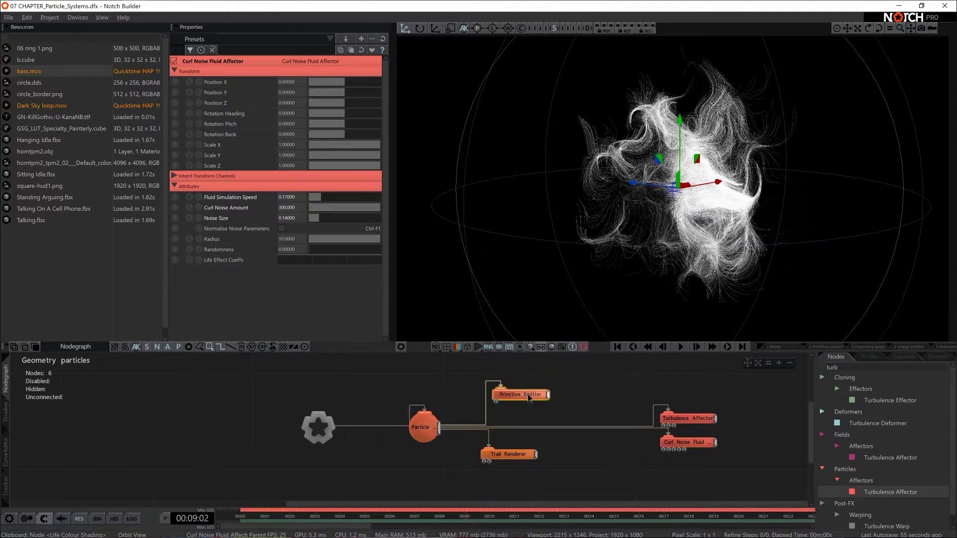
left_click_drag(526, 395, 503, 396)
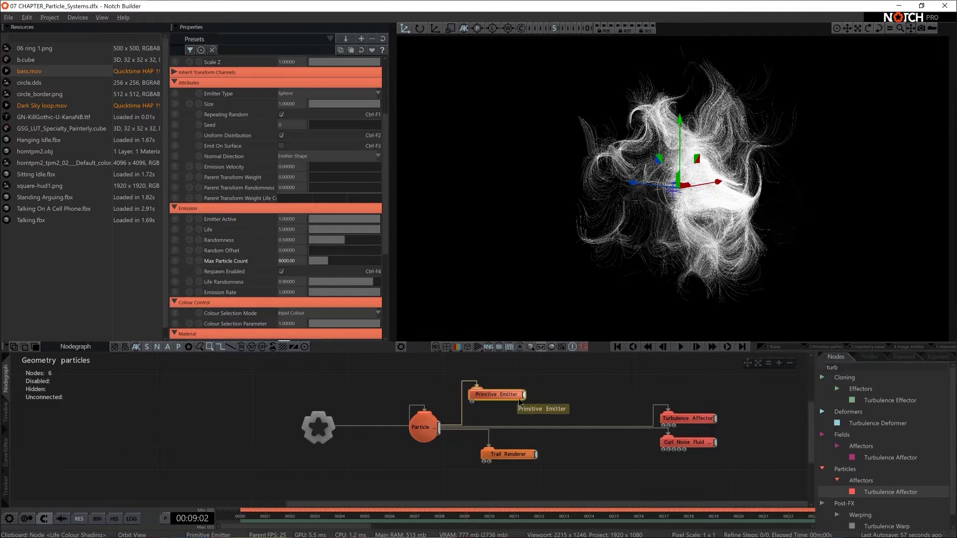
double_click(282, 232)
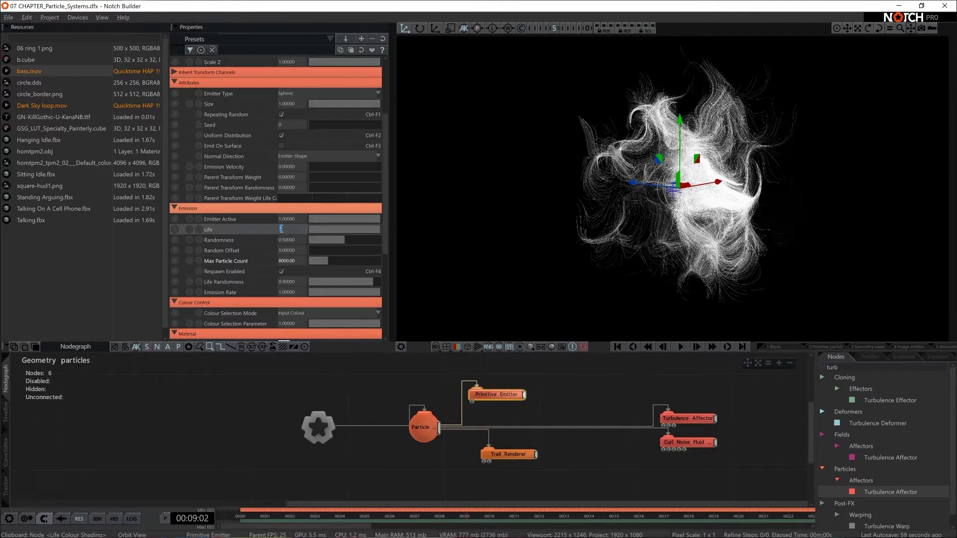
key("space")
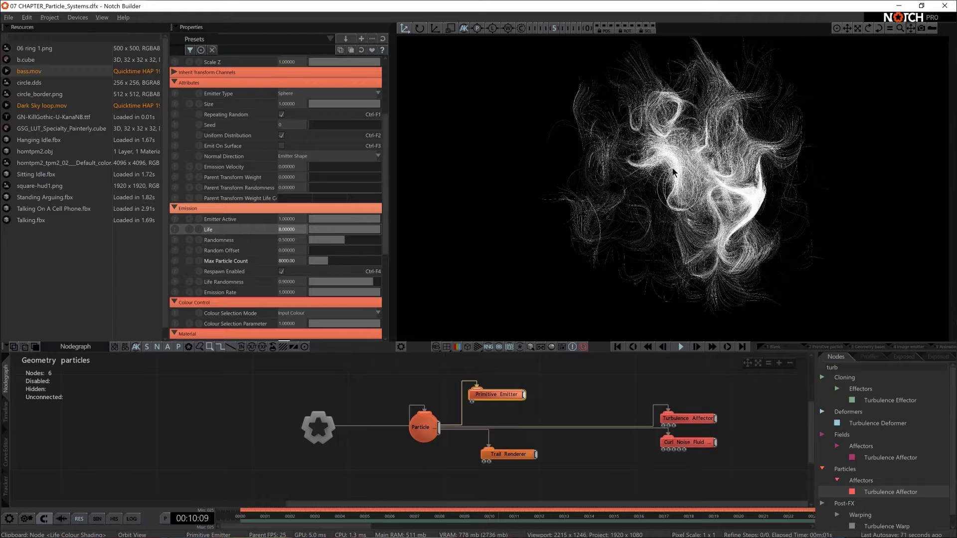
Change the Trail Renderer's Primitive Type to Extruded Geometry
left_click(503, 454)
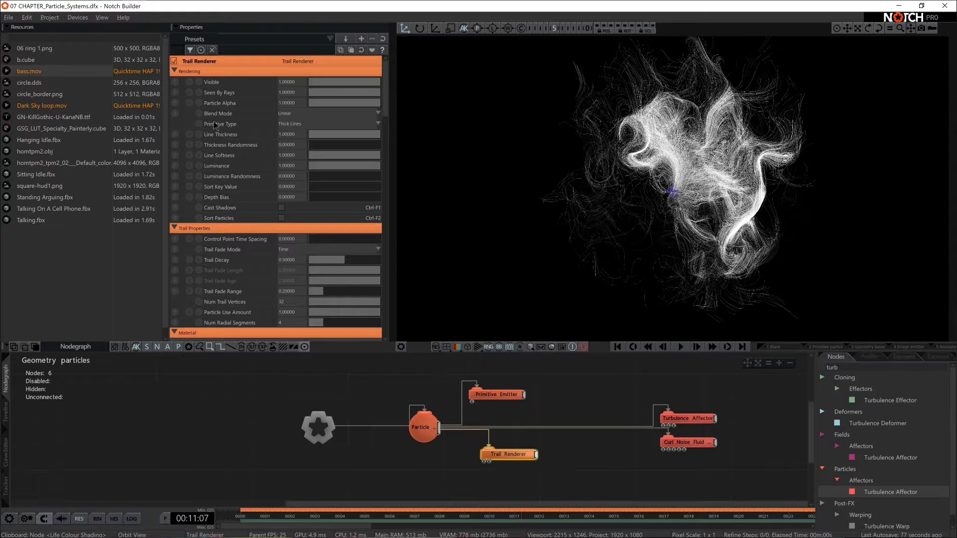
left_click(286, 125)
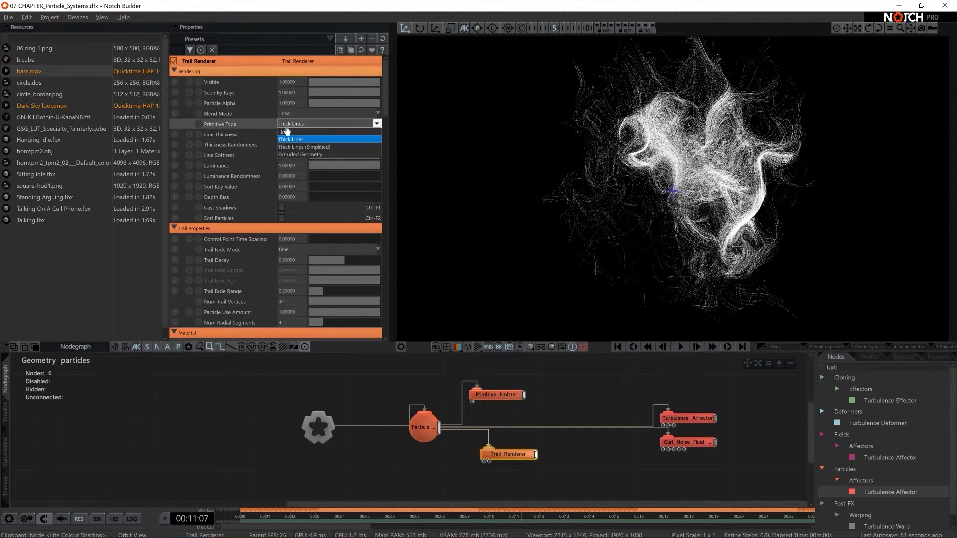
left_click(299, 158)
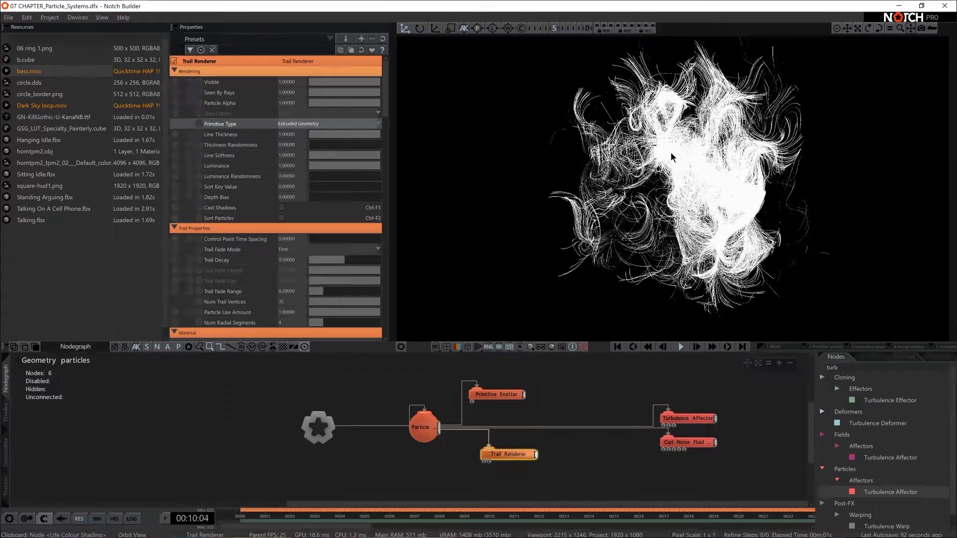
left_click_drag(672, 160, 617, 244)
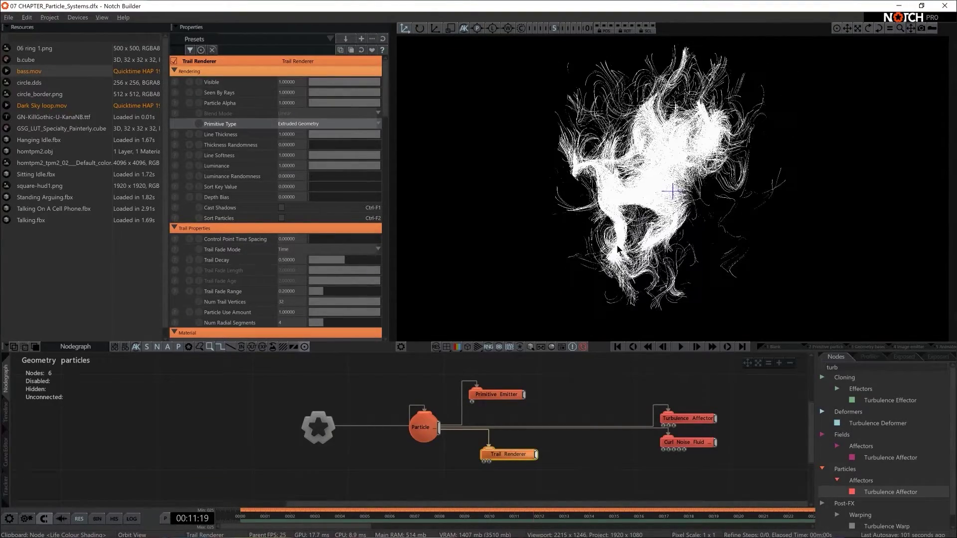
Search the nodes for sky and add a Sky Light below the Root in the nodegraph
left_click(820, 368)
type("sky")
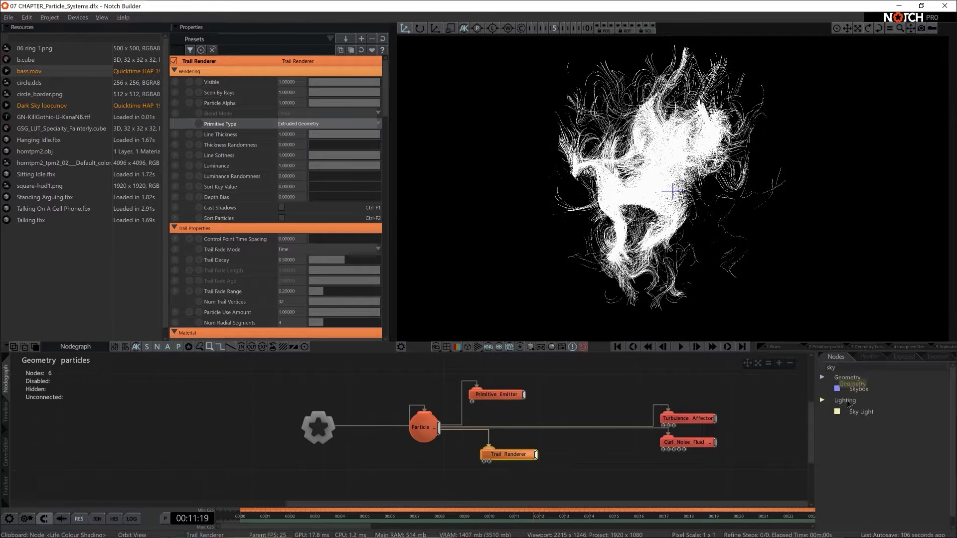
left_click_drag(860, 414, 271, 455)
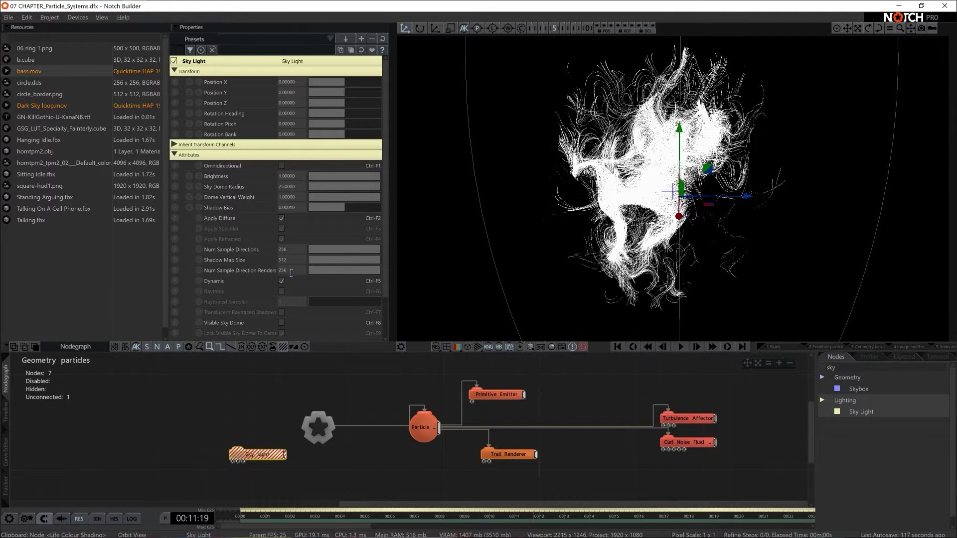
Set the Sky Light's Num Sample Direction Renders to 20 and wire the light to the Root
left_click(289, 271)
type("50")
key("Return")
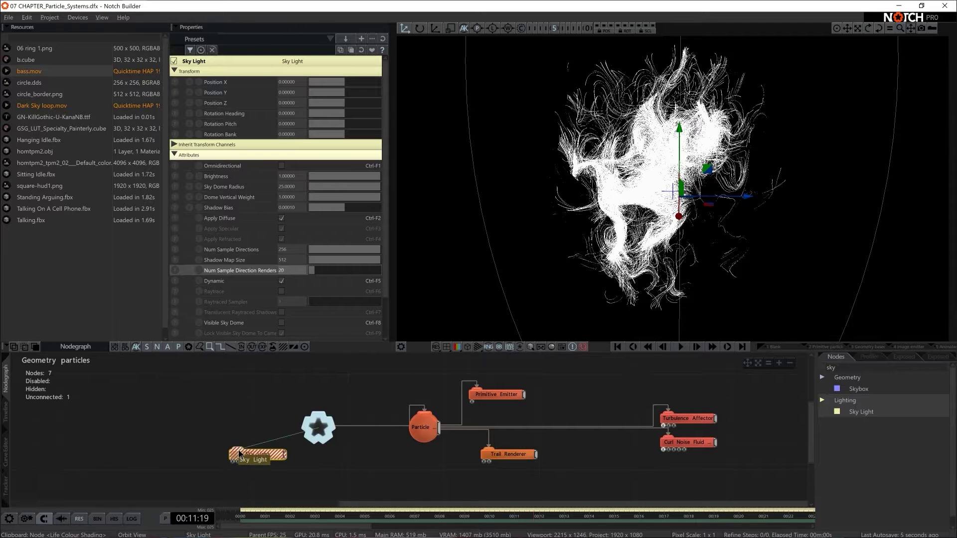
left_click_drag(239, 454, 285, 454)
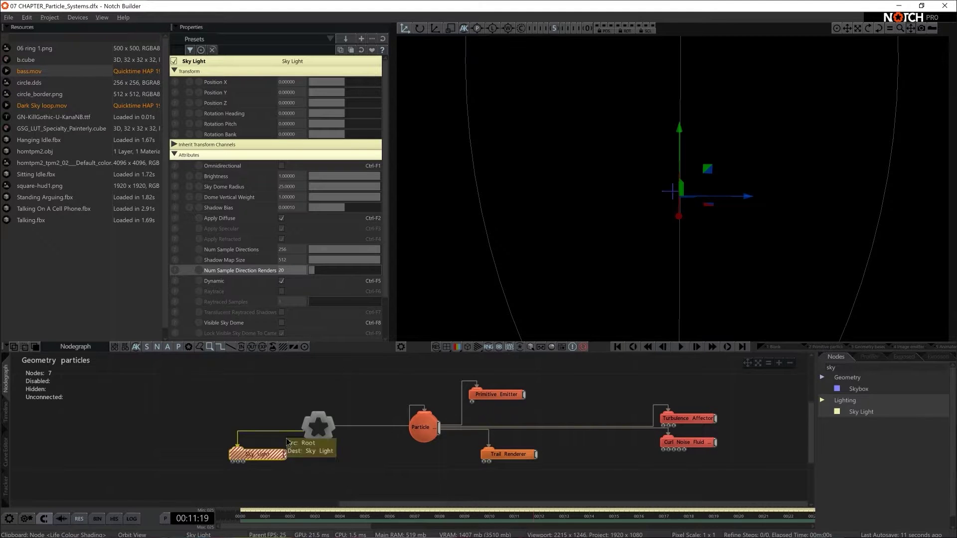
Enable Deferred Rendering and High Dynamic Range on the Root node
left_click(322, 439)
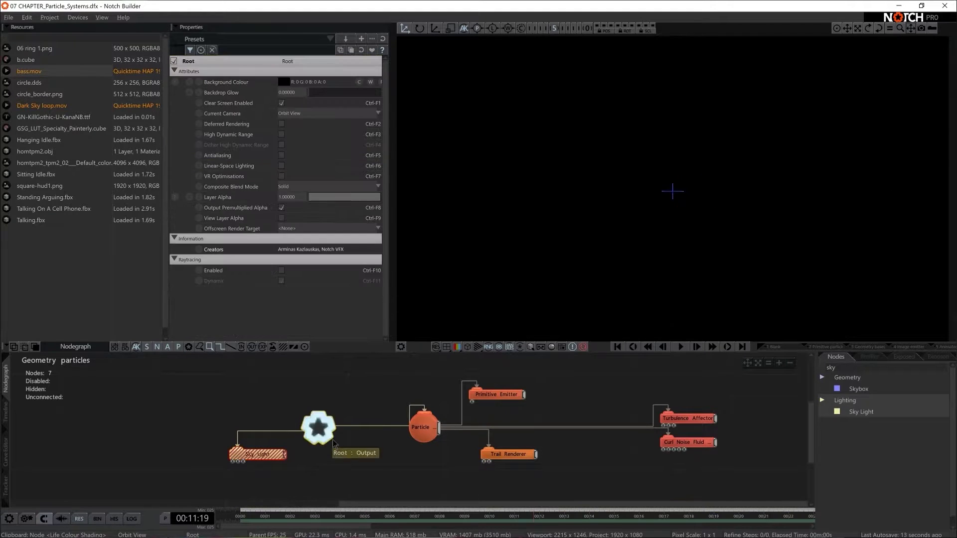
left_click(281, 124)
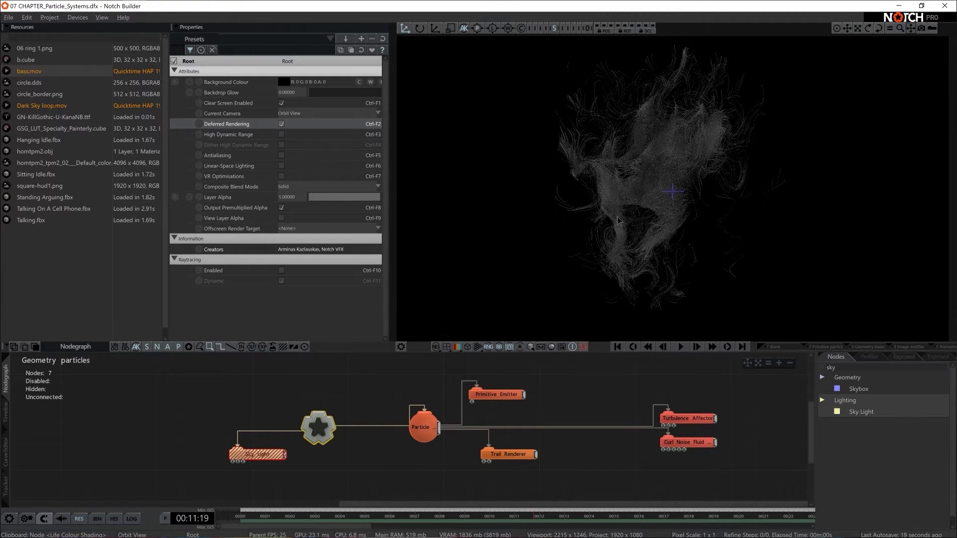
left_click(282, 137)
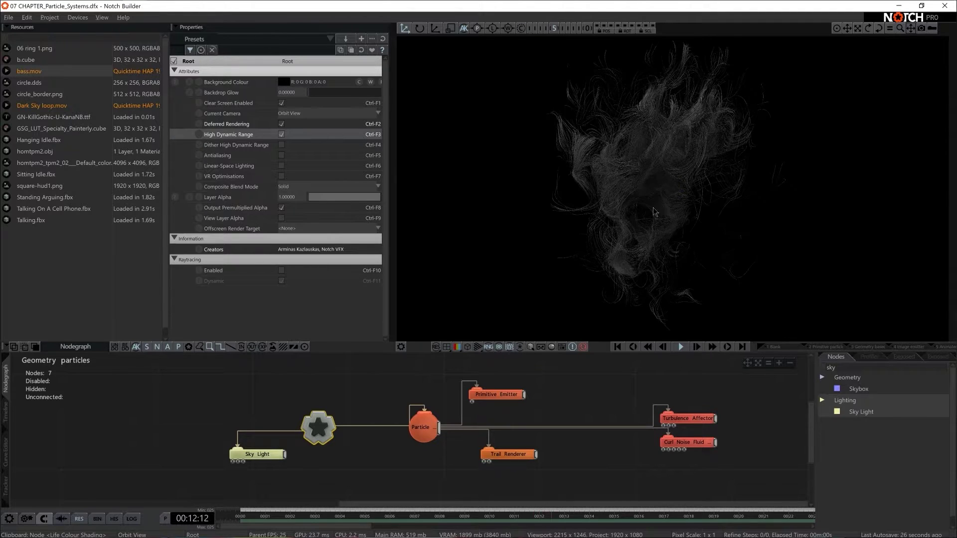
Make the Sky Light omnidirectional
scroll(697, 217, "up", 3)
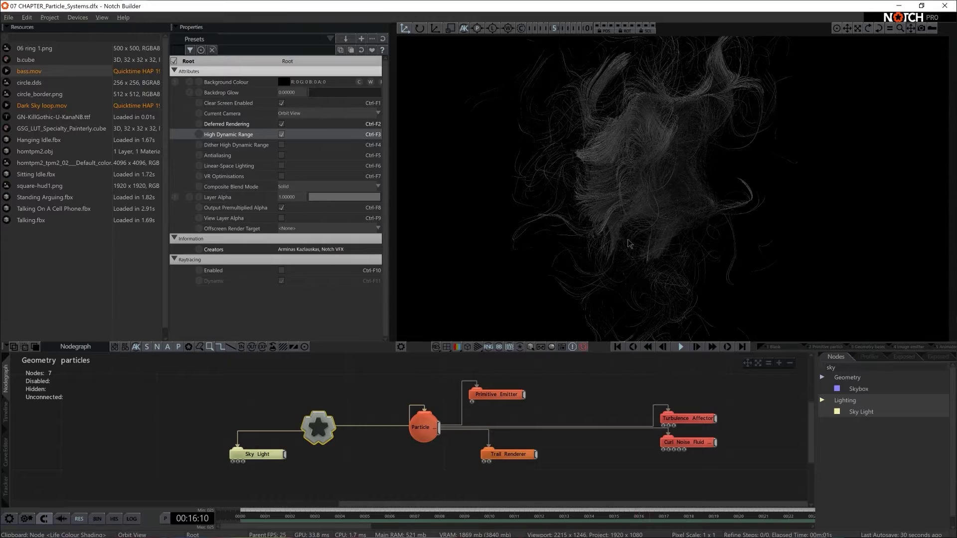
left_click(257, 454)
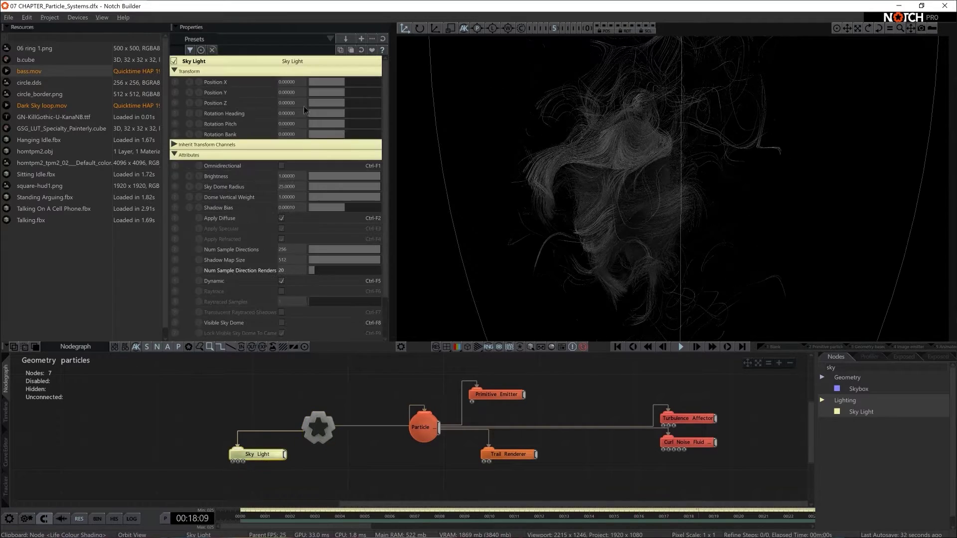
left_click(281, 169)
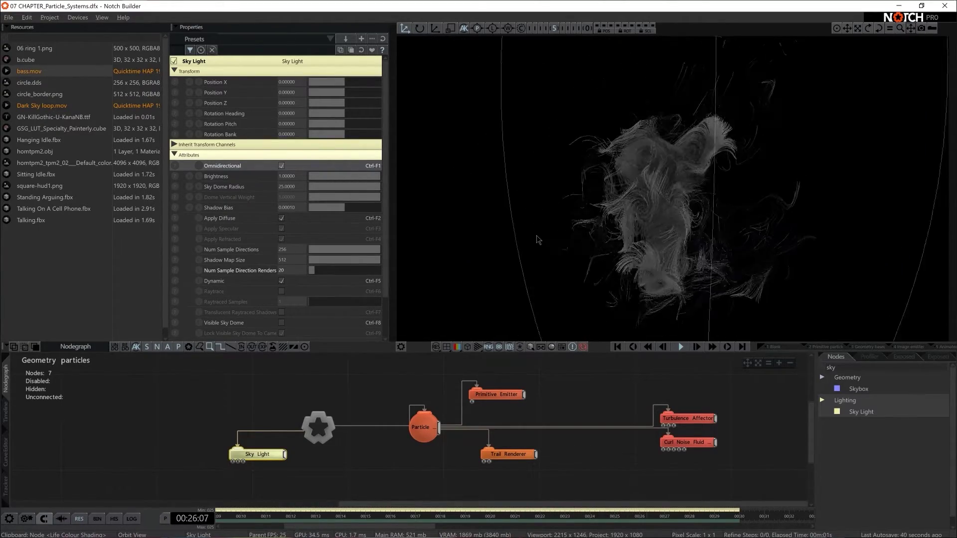
Try a Line Thickness of 2 on the Trail Renderer, replay from the start, and set the thickness to 3 with Extruded Geometry kept
middle_click_drag(619, 455, 589, 450)
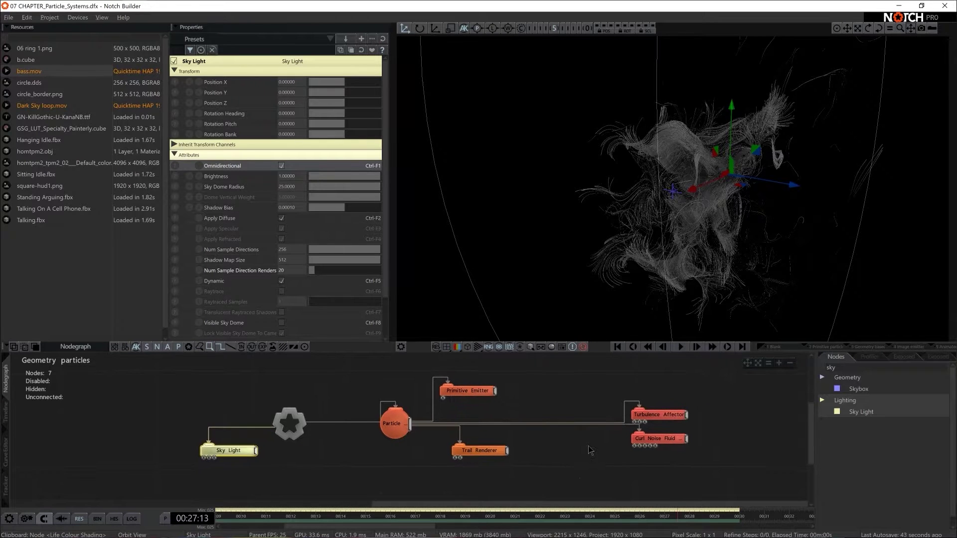
left_click(499, 453)
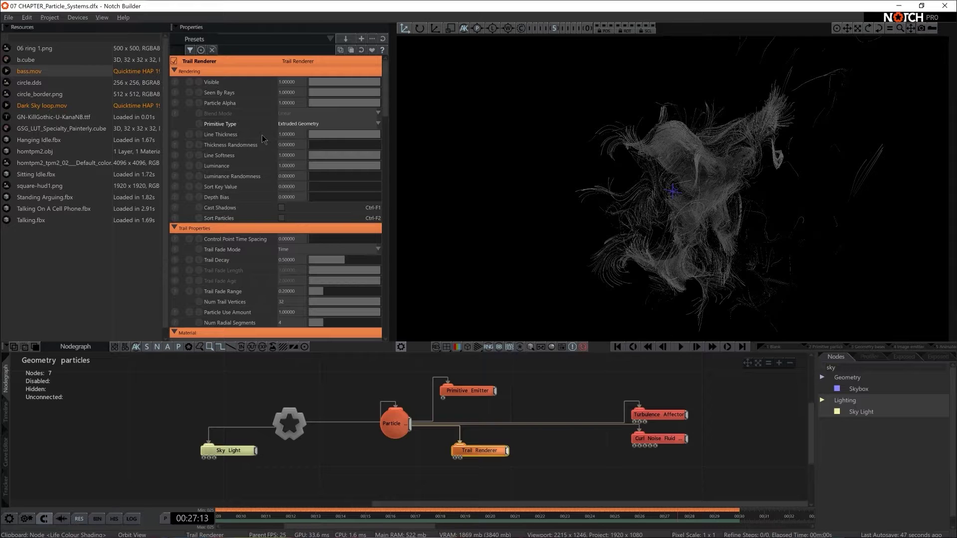
left_click(283, 135)
type("2")
key("Return")
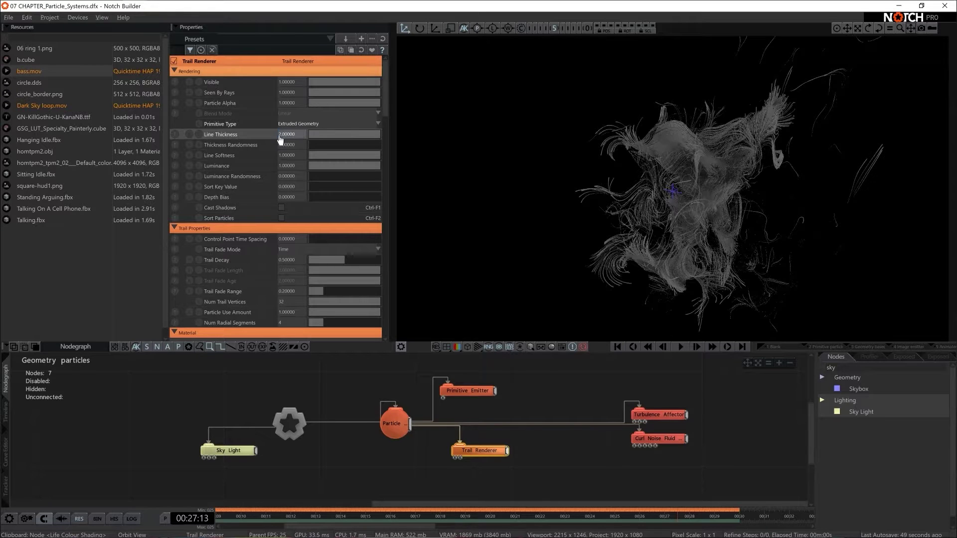
key("Home")
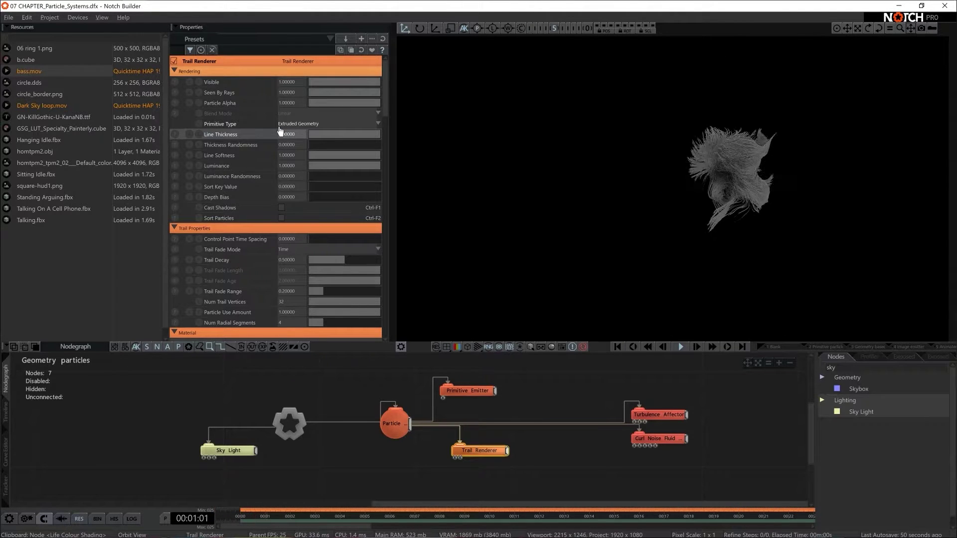
left_click(279, 128)
left_click(299, 150)
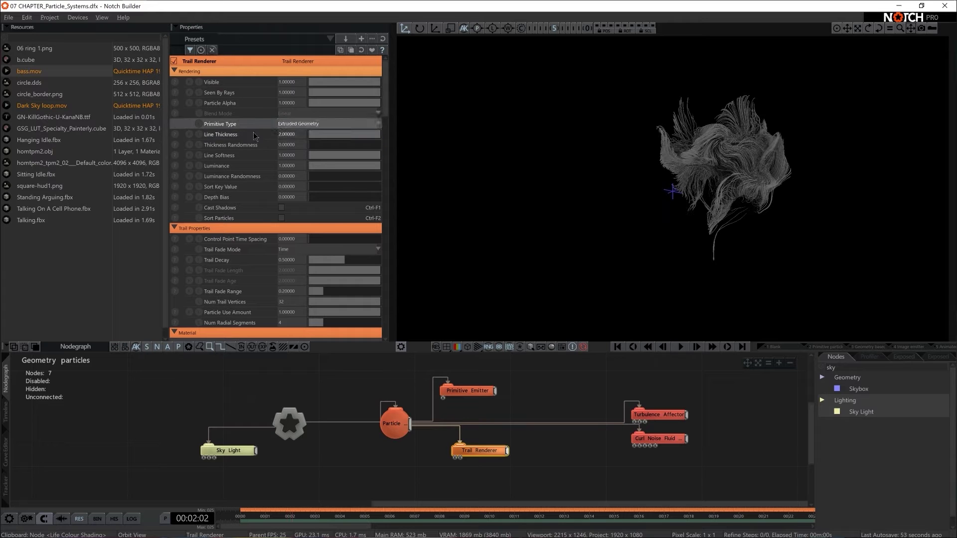
left_click(286, 133)
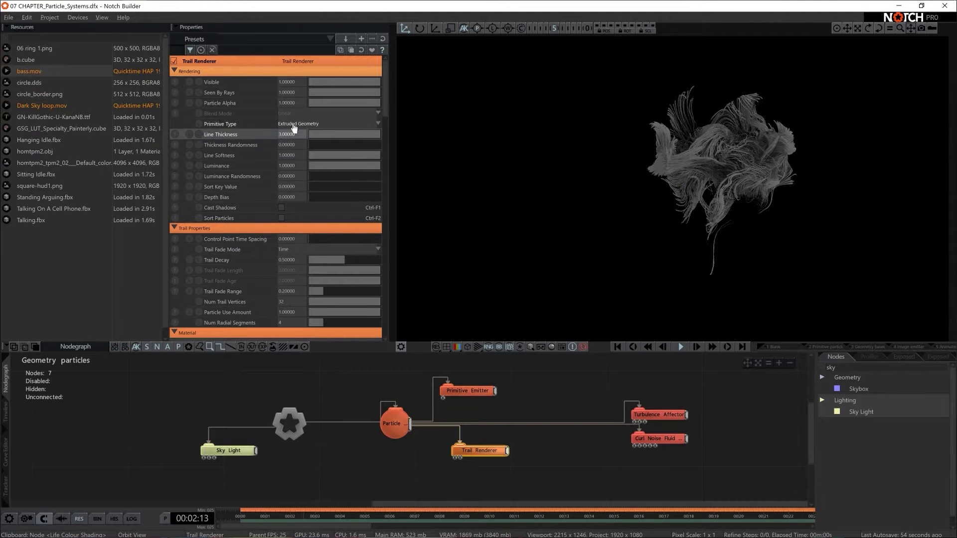
Set the Primitive Emitter's Life to 4 and replay the layer from the start
left_click(470, 392)
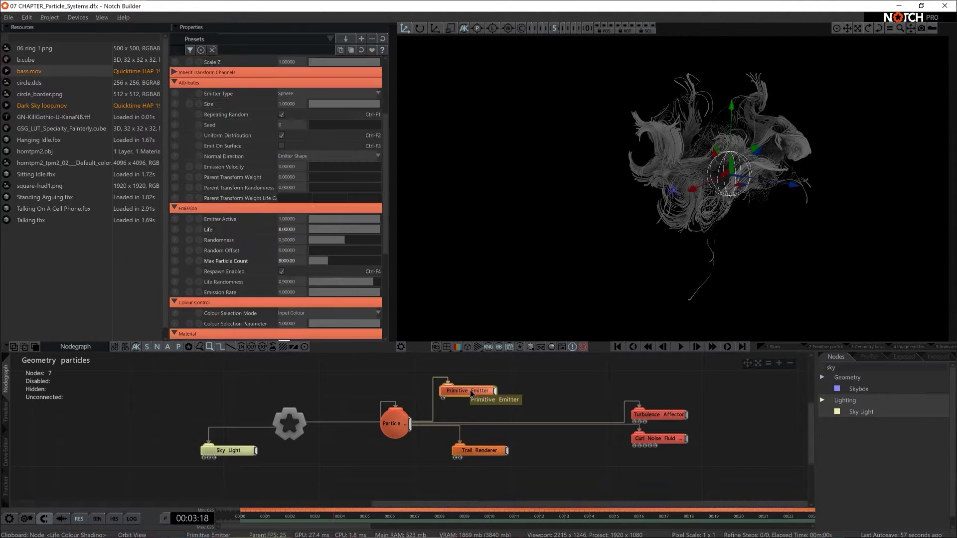
left_click(302, 232)
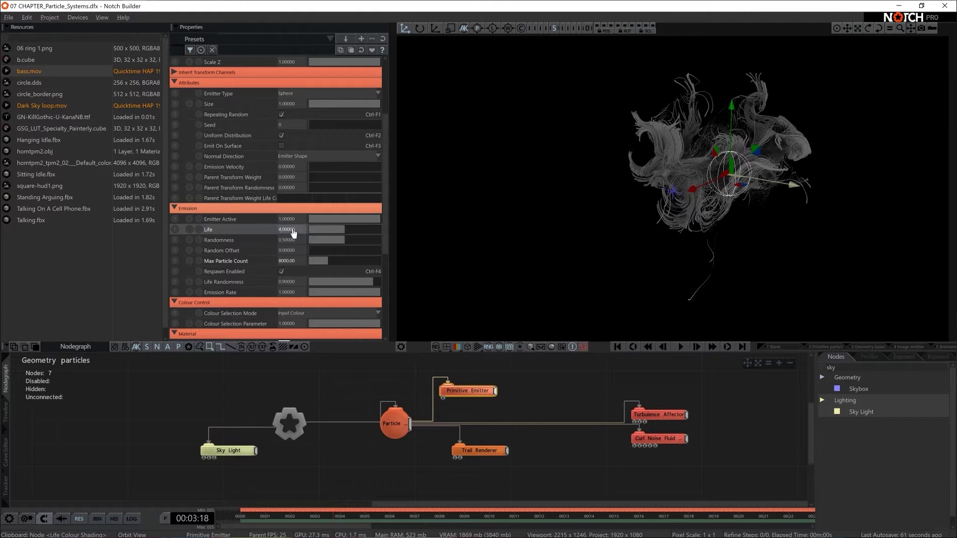
key("Home")
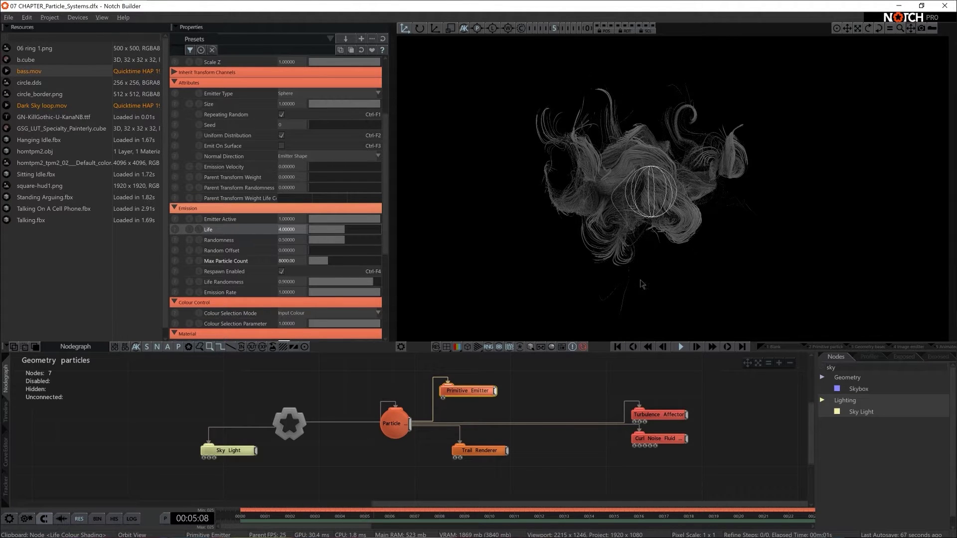
Set the Trail Renderer's Line Thickness to 4
left_click(478, 453)
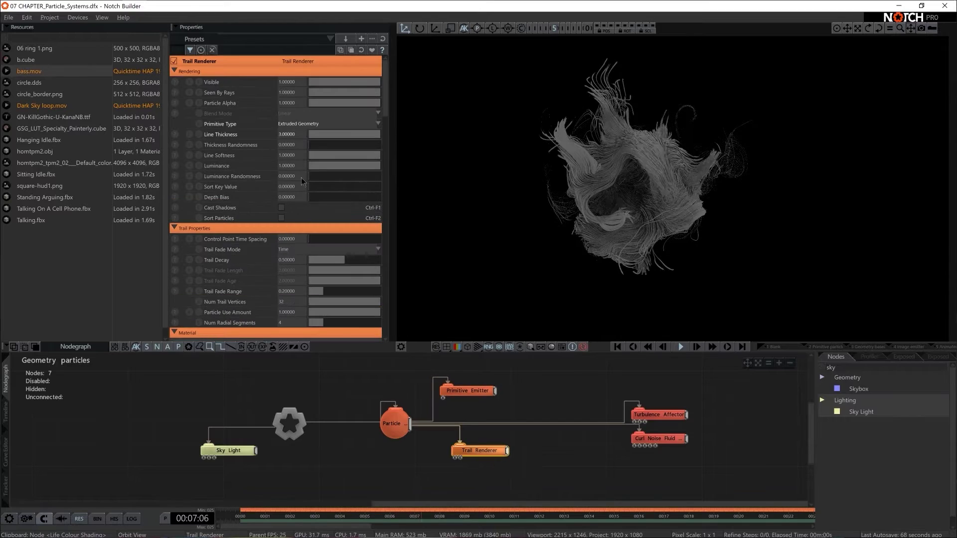
double_click(293, 134)
type("4")
key("Return")
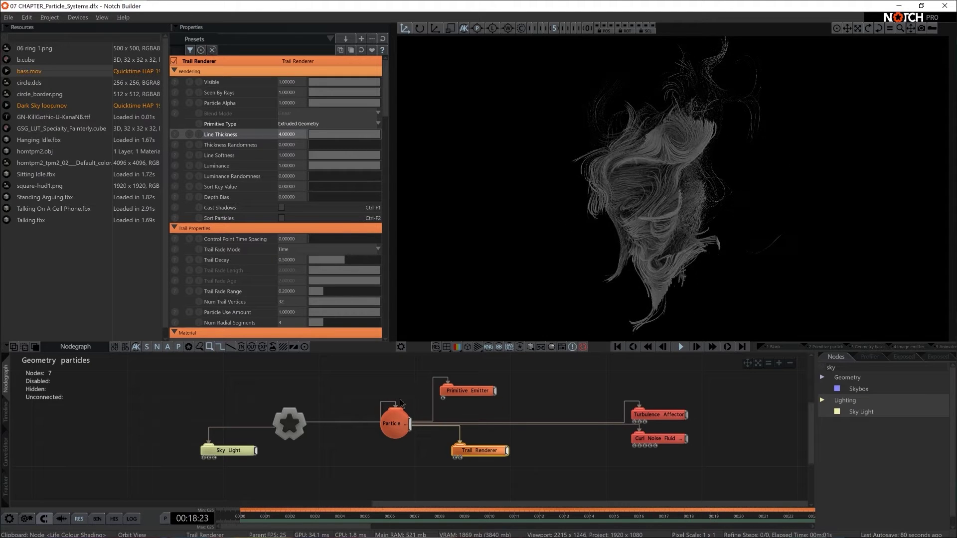
Move the Sky Light node higher in the nodegraph and import glass_passage_2k.hdr from the Notch Essential 00 ASSETS\HDRI folder into the project resources
left_click_drag(223, 451, 212, 391)
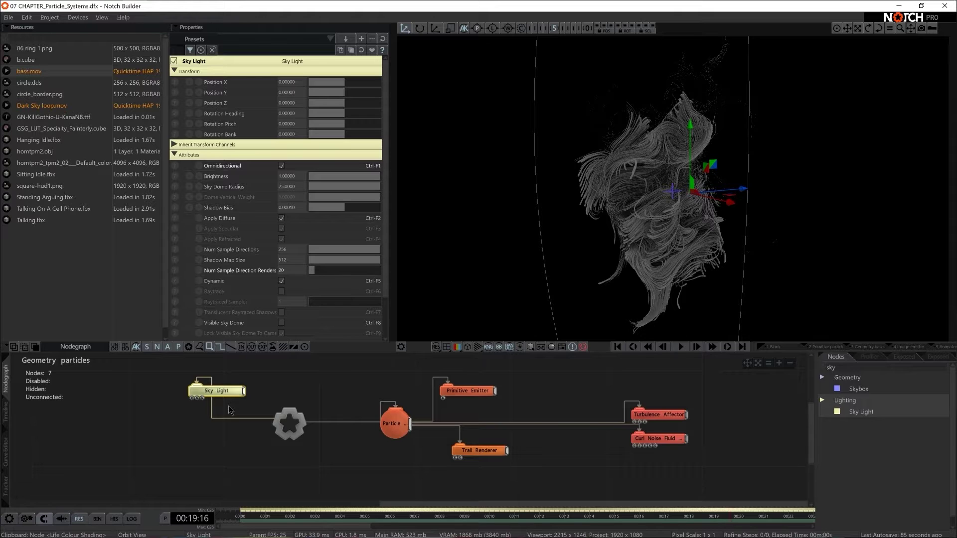
left_click_drag(114, 63, 112, 63)
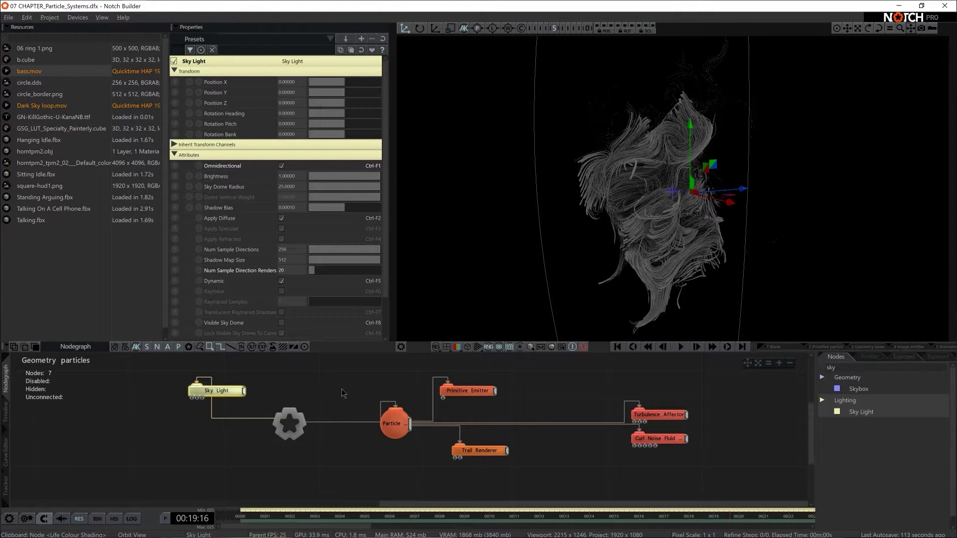
key("super+e")
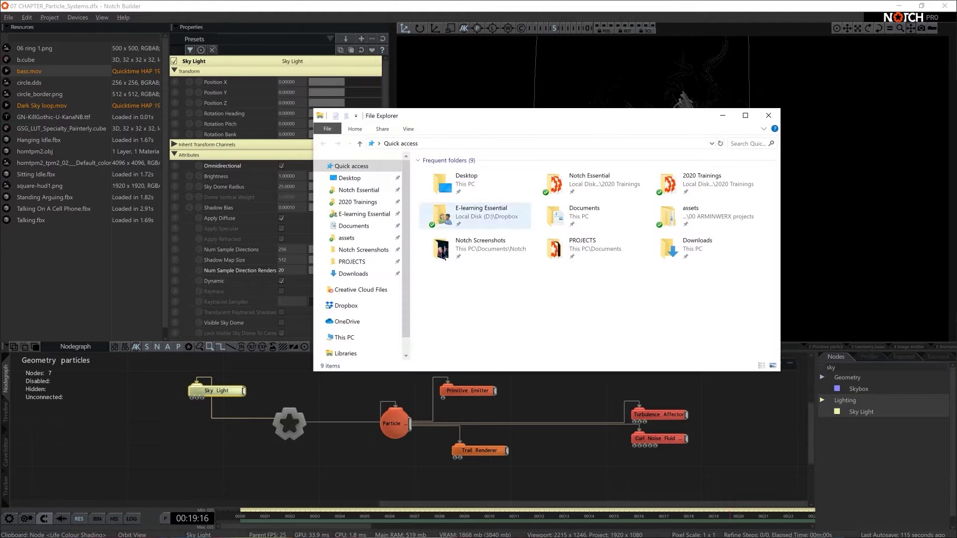
left_click(376, 193)
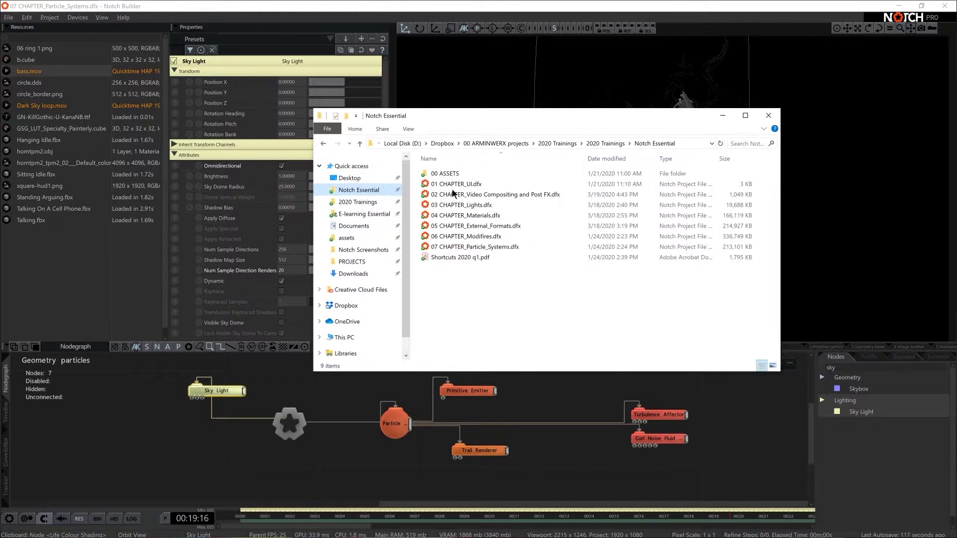
double_click(442, 173)
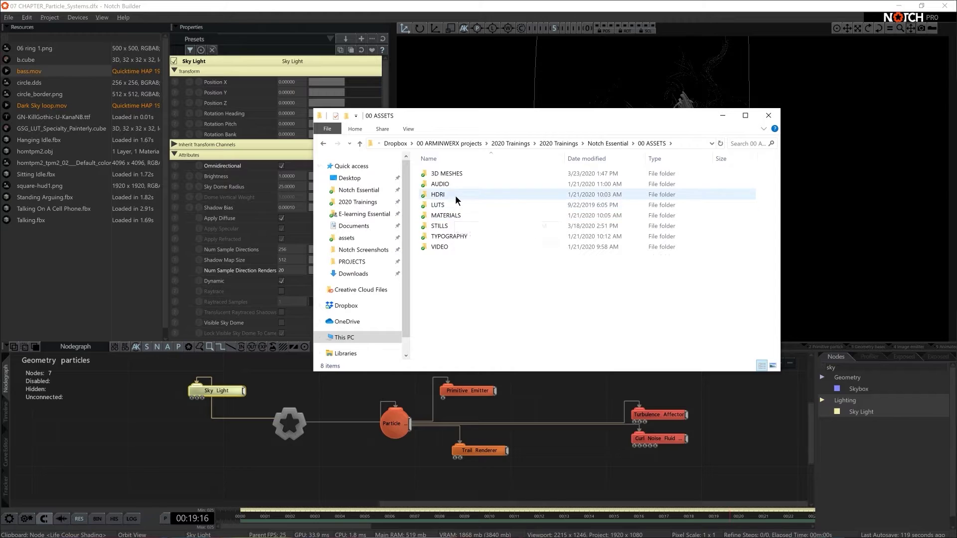
double_click(456, 194)
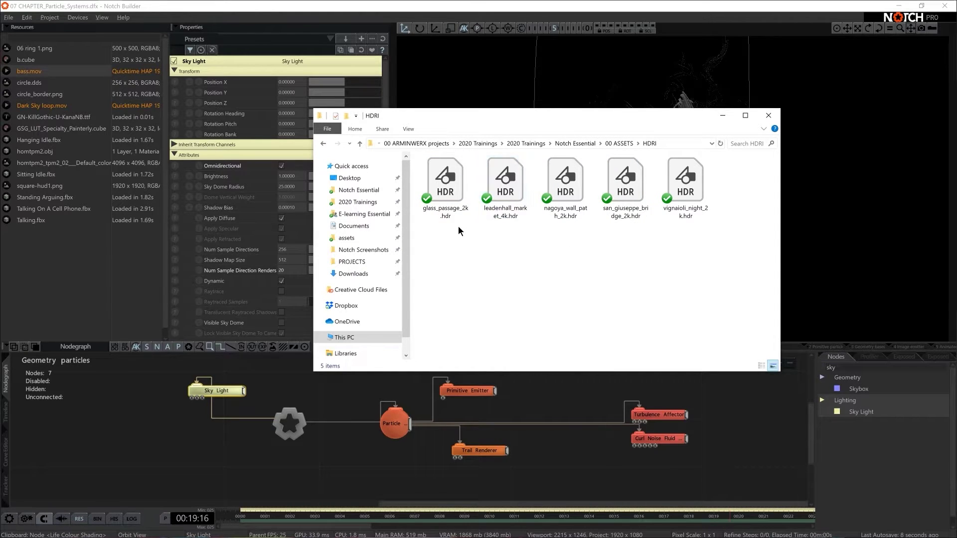
left_click_drag(445, 180, 51, 249)
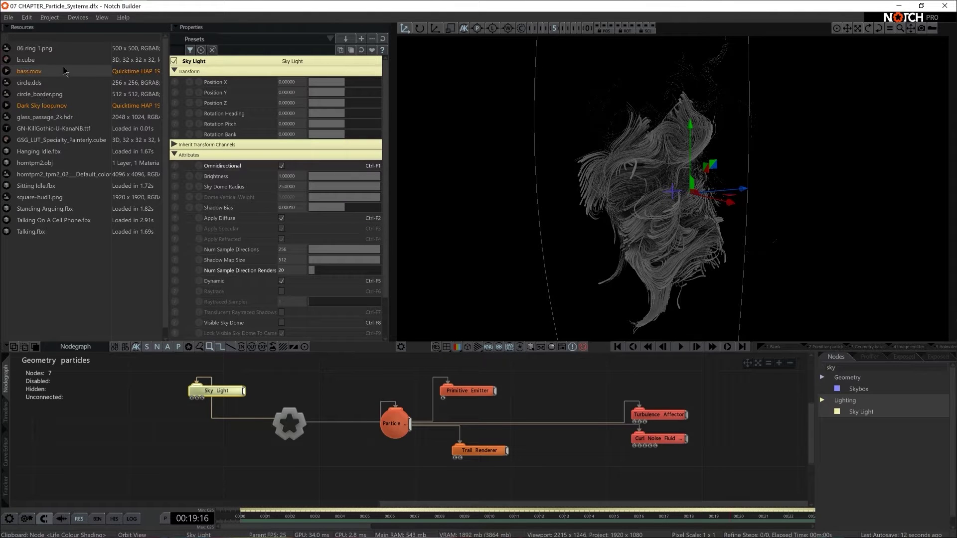
Add a Video Loader for glass_passage_2k.hdr below the Sky Light and briefly preview its image in the viewport
left_click_drag(173, 409, 193, 460)
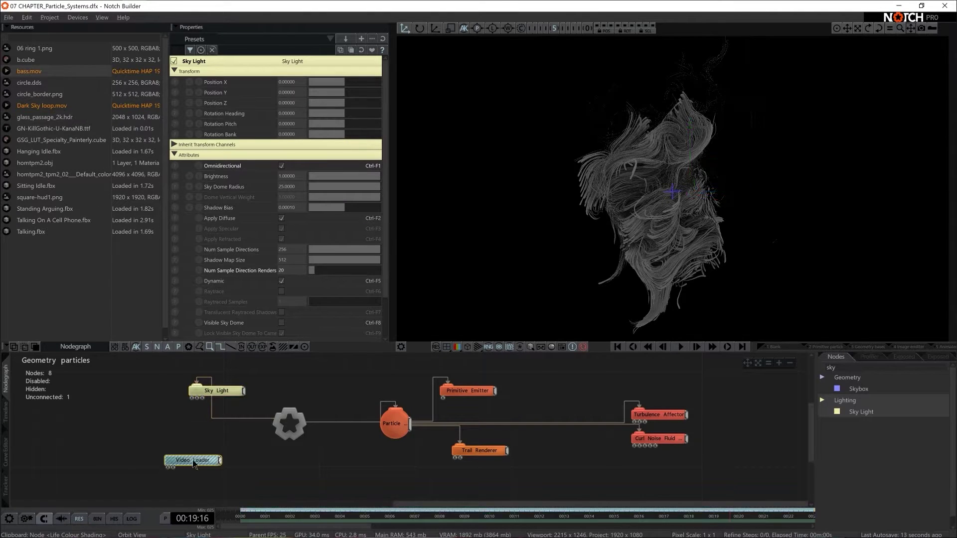
left_click(282, 82)
left_click(282, 83)
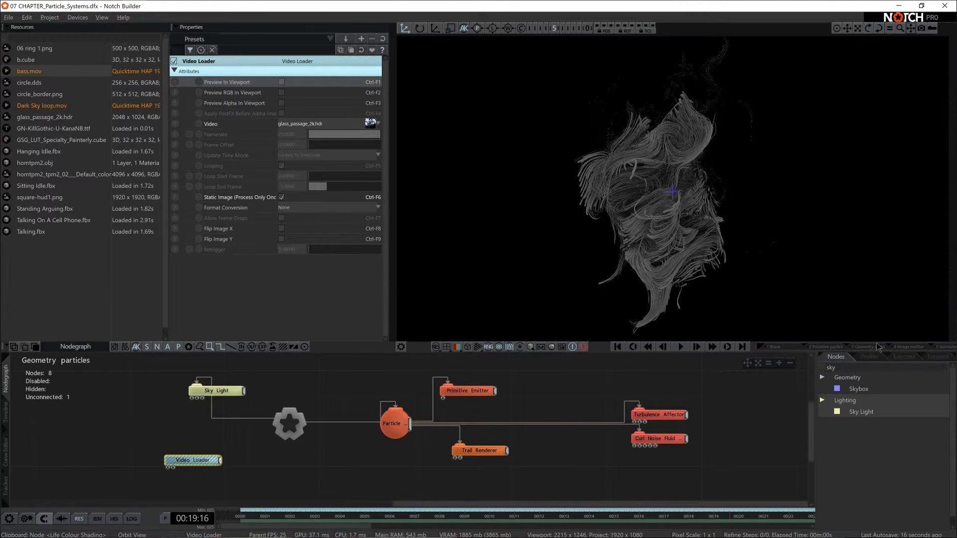
Add an Environment Map to the Root node, feed it from the Video Loader and connect it to the Sky Light
type("envir")
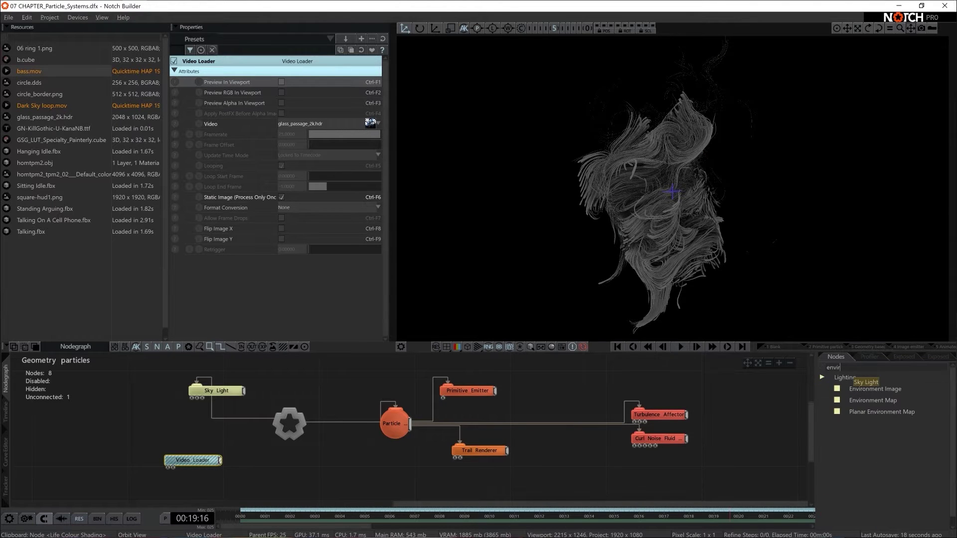
left_click_drag(226, 448, 229, 449)
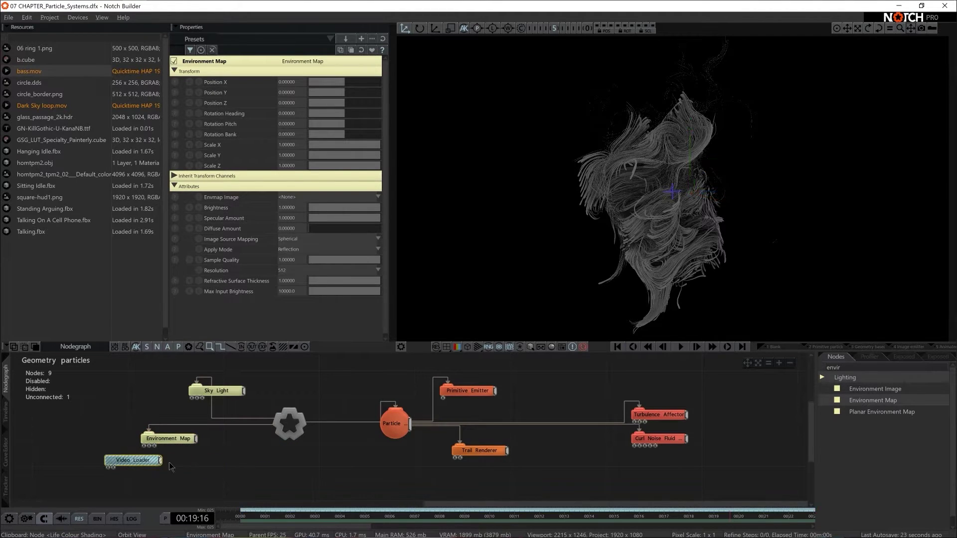
left_click_drag(207, 462, 157, 447)
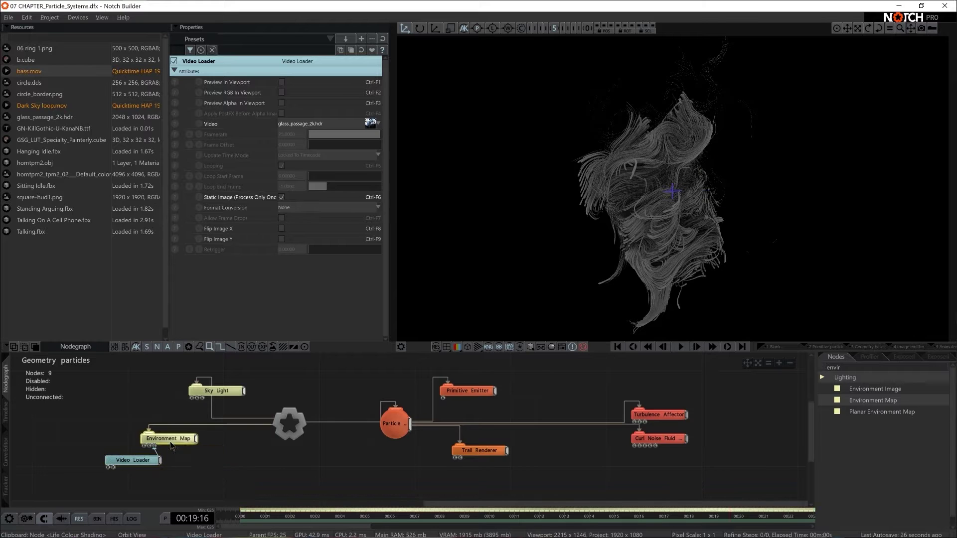
left_click(194, 440)
left_click_drag(198, 402, 197, 406)
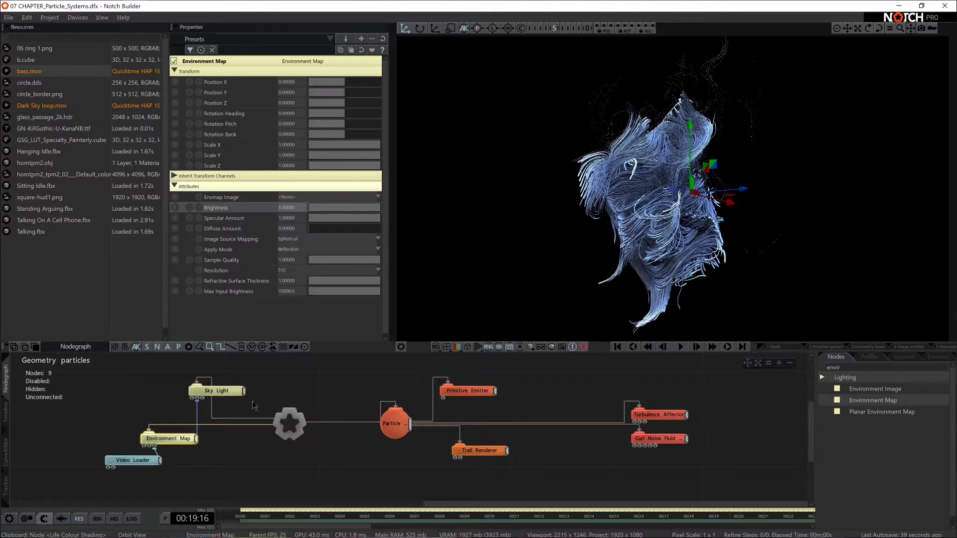
Set the project's frame rate limits to a minimum of 0 and a maximum of 999
left_click(320, 413)
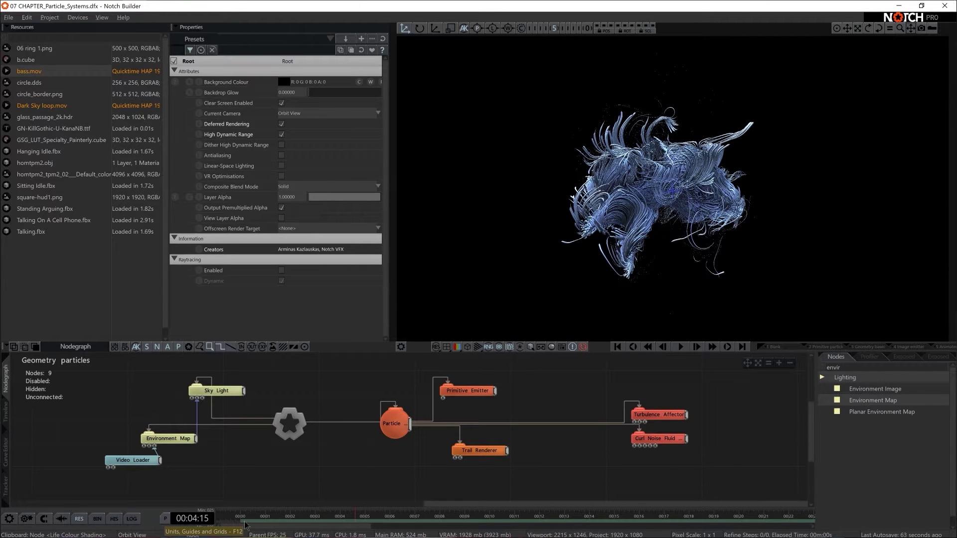
left_click(168, 521)
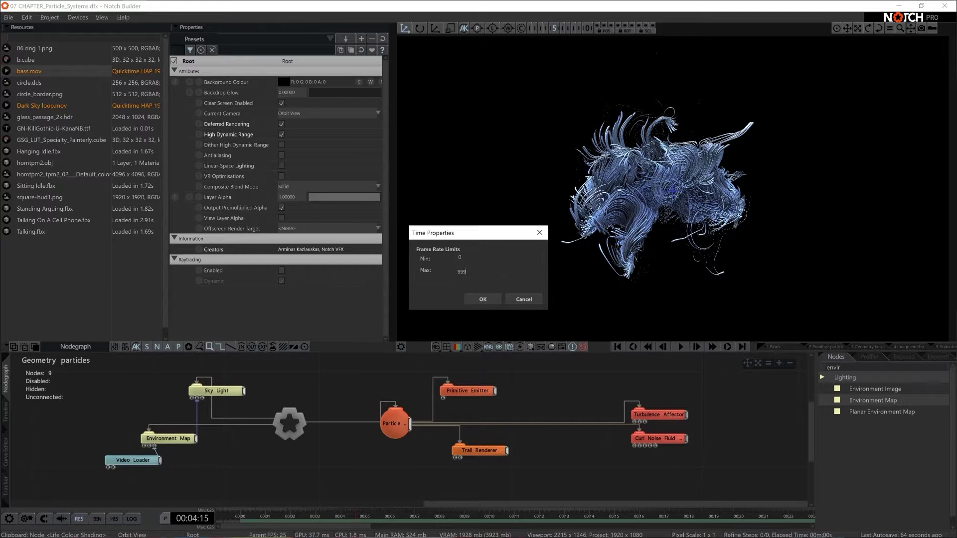
left_click(482, 299)
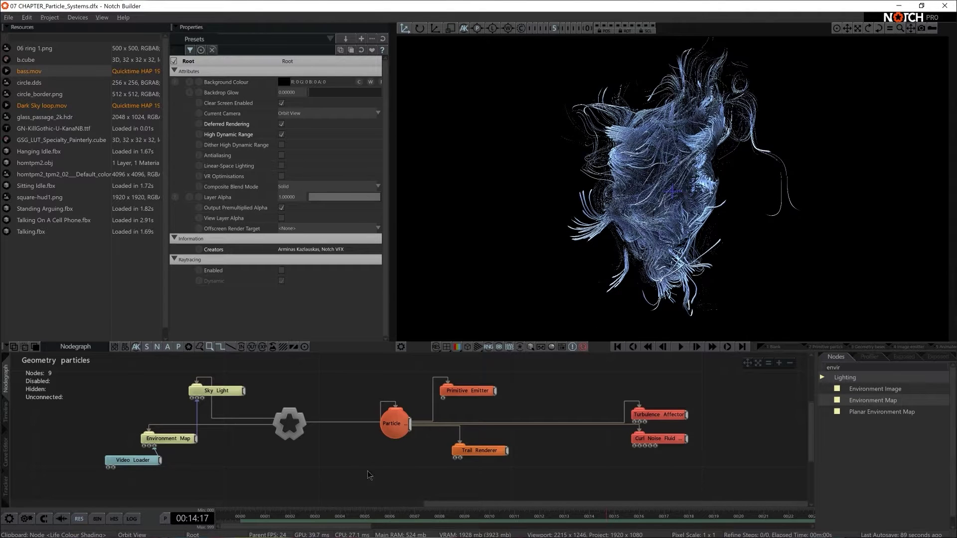
Check the Primitive Emitter's Max Particle Count and set the Particle Root's Num Particles to 8 000
left_click(394, 423)
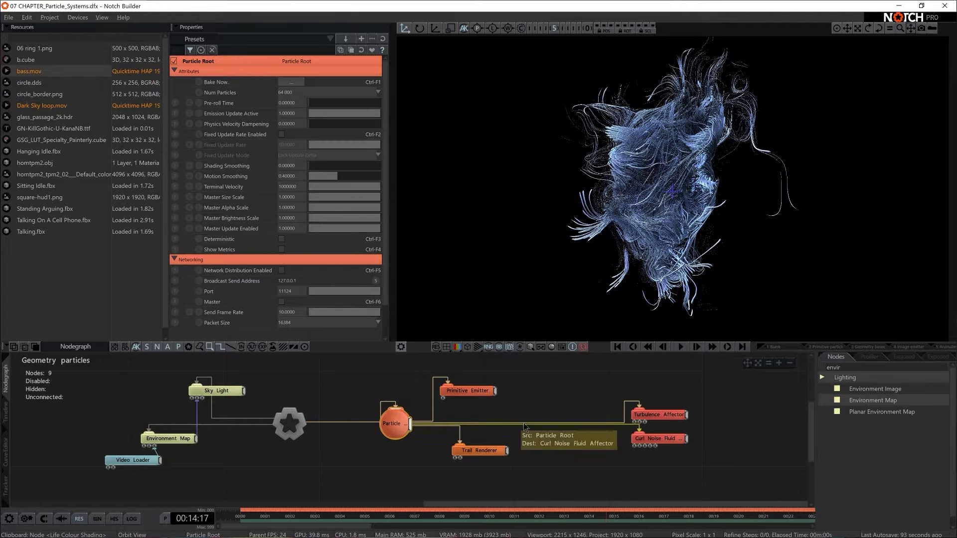
left_click(464, 391)
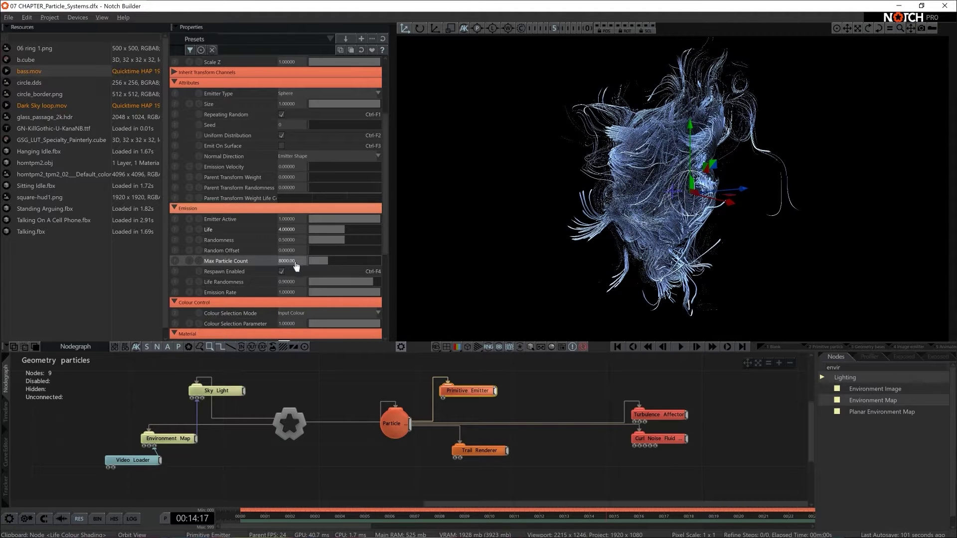
left_click(393, 423)
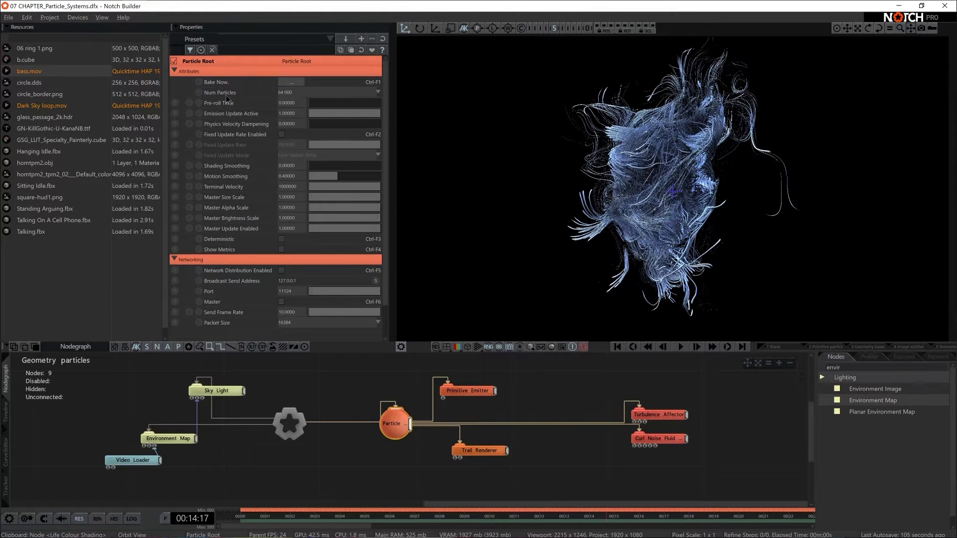
left_click(294, 92)
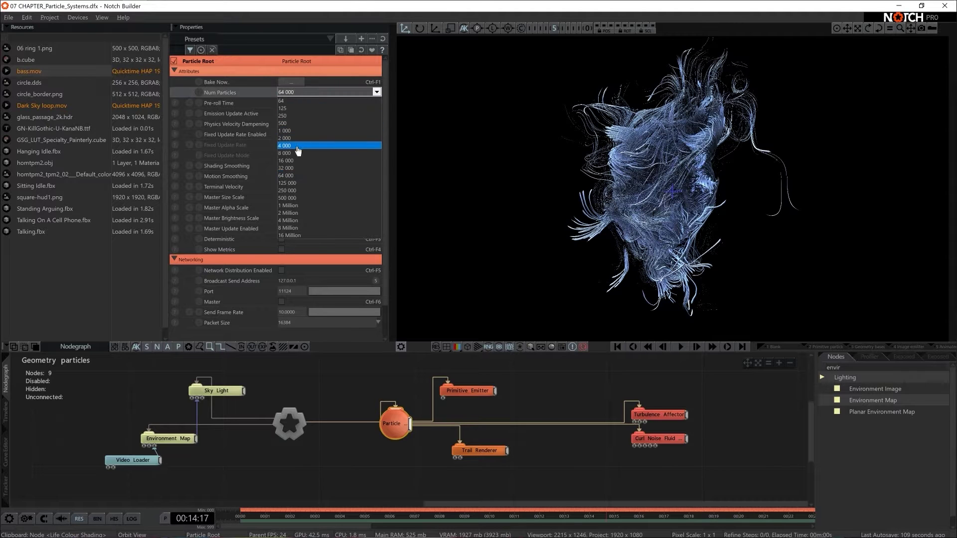
left_click(298, 153)
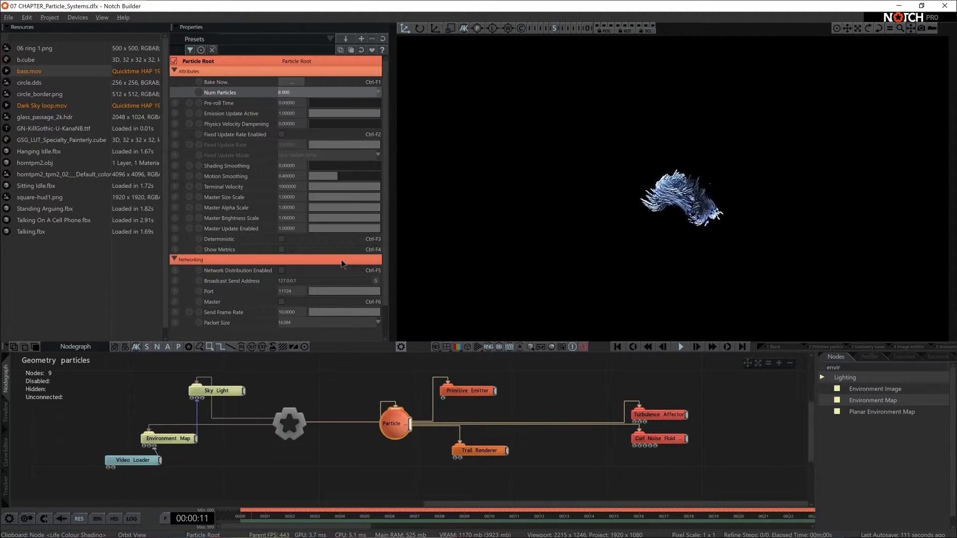
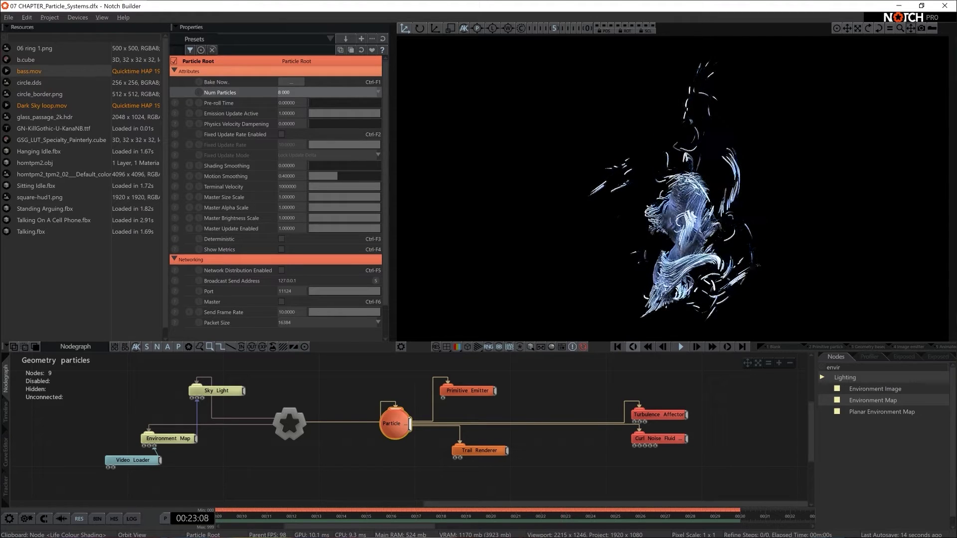
Restore the project's frame rate limits to 25 fps
left_click(164, 518)
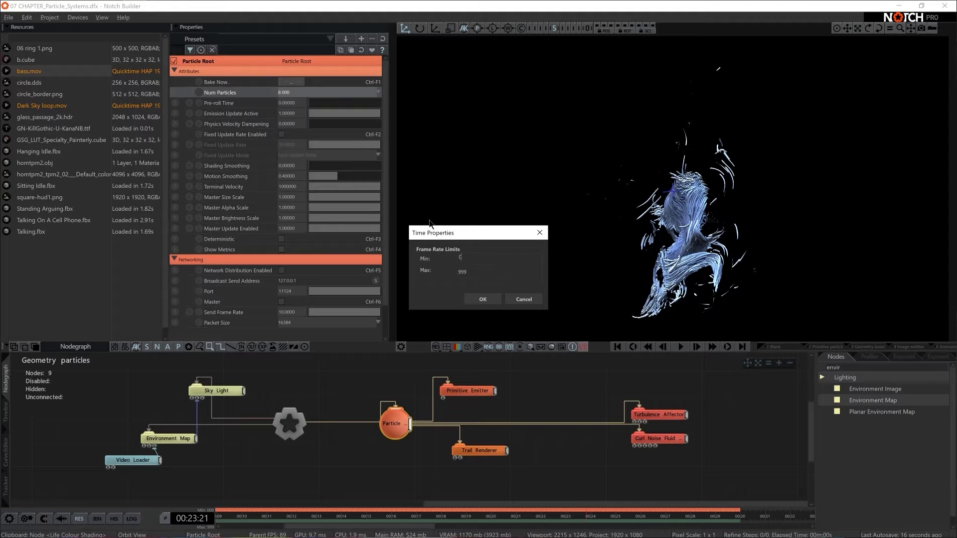
left_click(164, 516)
left_click(165, 520)
key("Return")
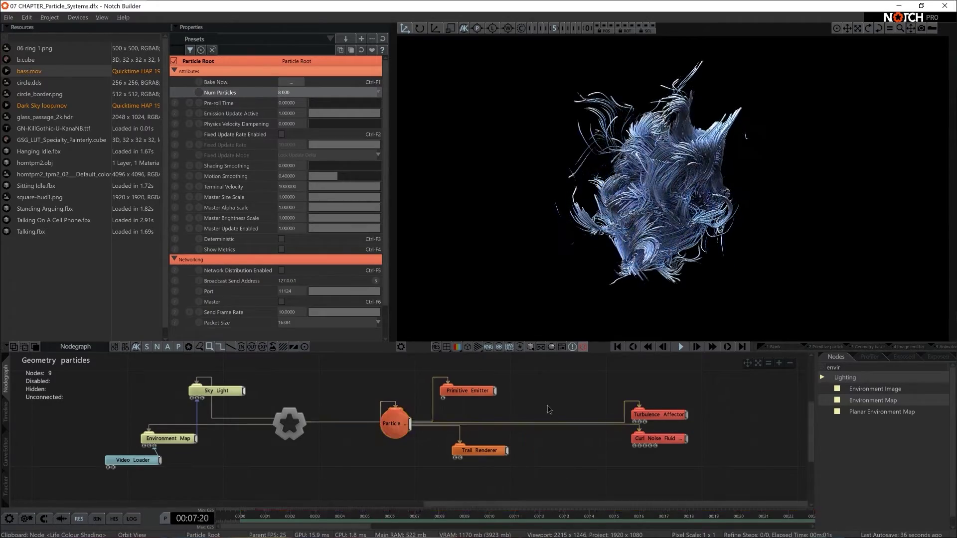
Increase the Trail Renderer's Line Thickness to 6
left_click(480, 451)
double_click(291, 134)
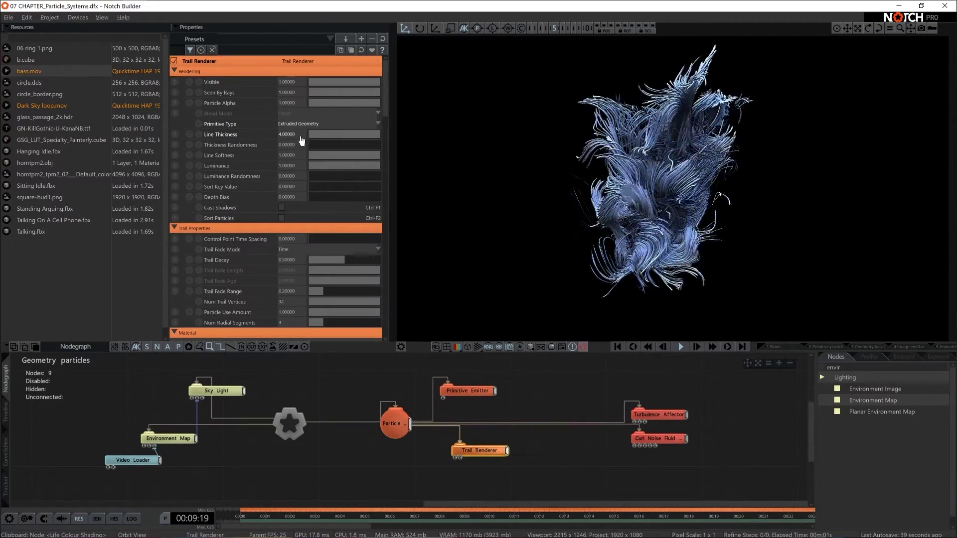
type("6")
key("Return")
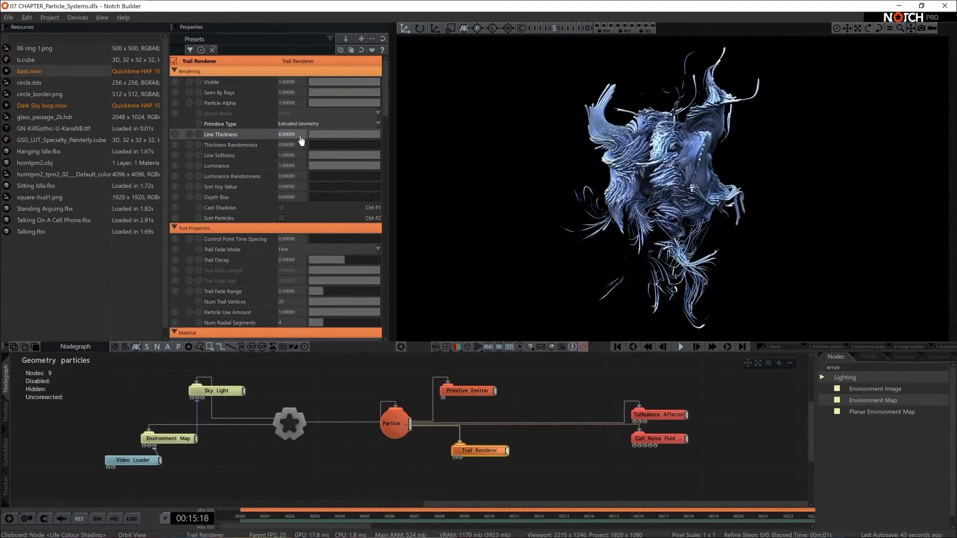
Try a Scale X, Y and Z of 0.5 on the Primitive Emitter and replay the layer from the start
left_click(468, 392)
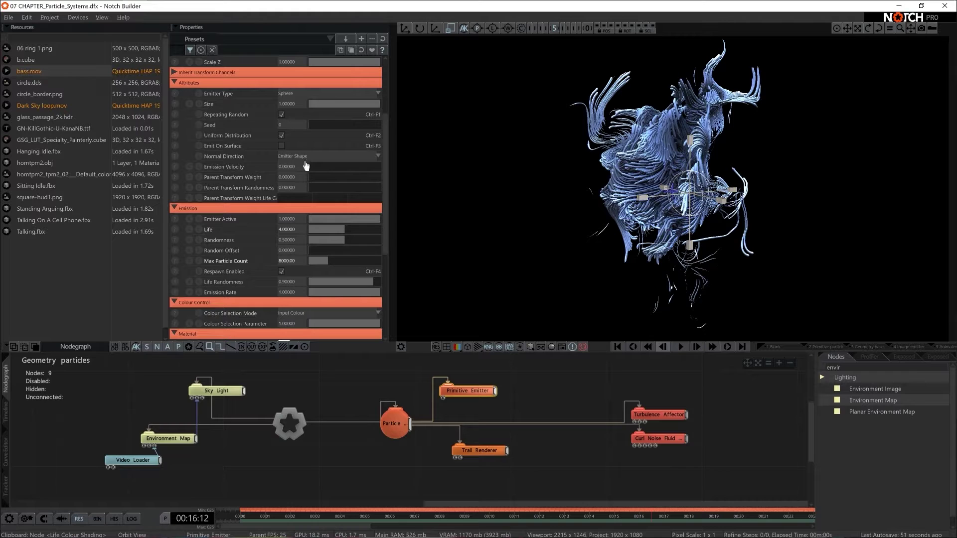
scroll(304, 166, "up", 4)
double_click(293, 144)
type("0.5")
key("Tab")
type("0.5")
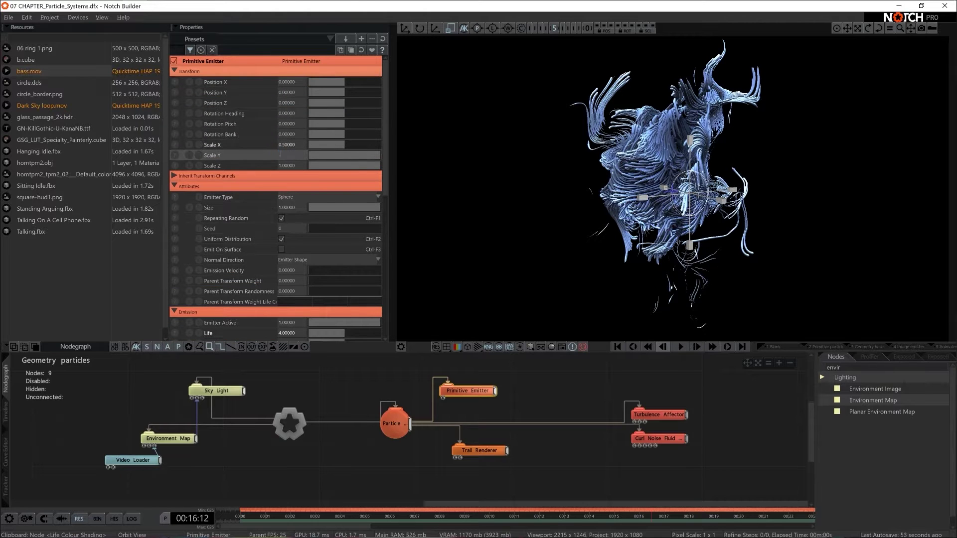
key("Tab")
type("0.5")
key("Return")
key("Home")
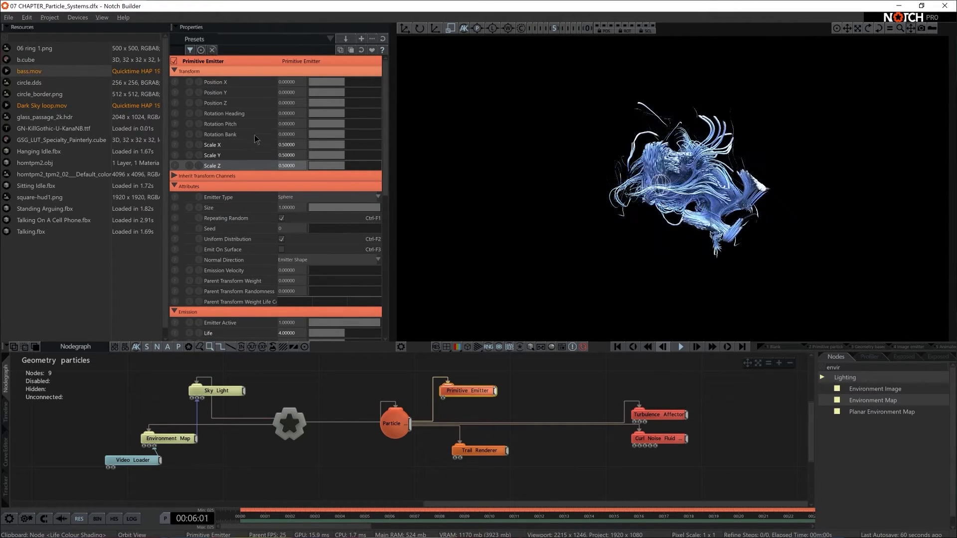
Set the Primitive Emitter's Scale X, Y and Z back to 1
double_click(287, 144)
type("1")
key("Tab")
type("1")
key("Tab")
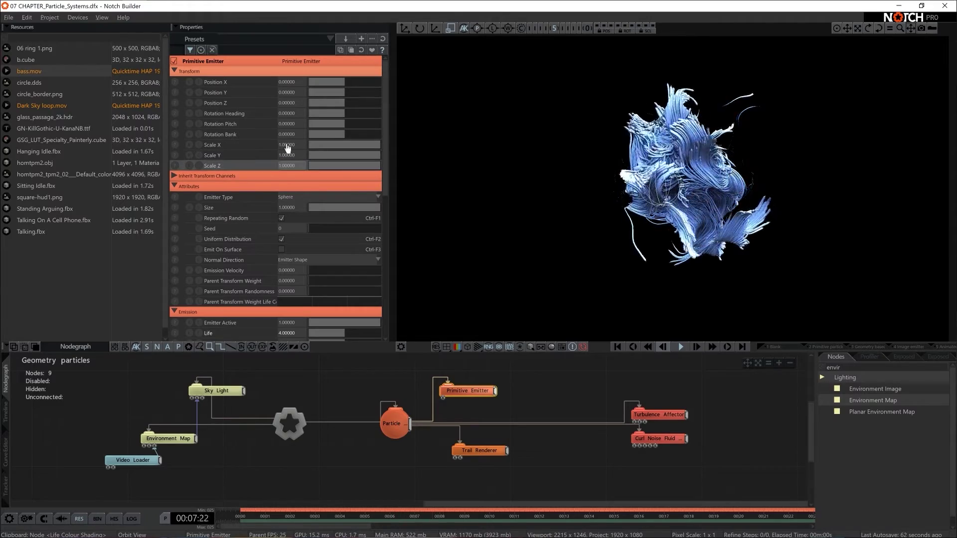
type("1")
key("Return")
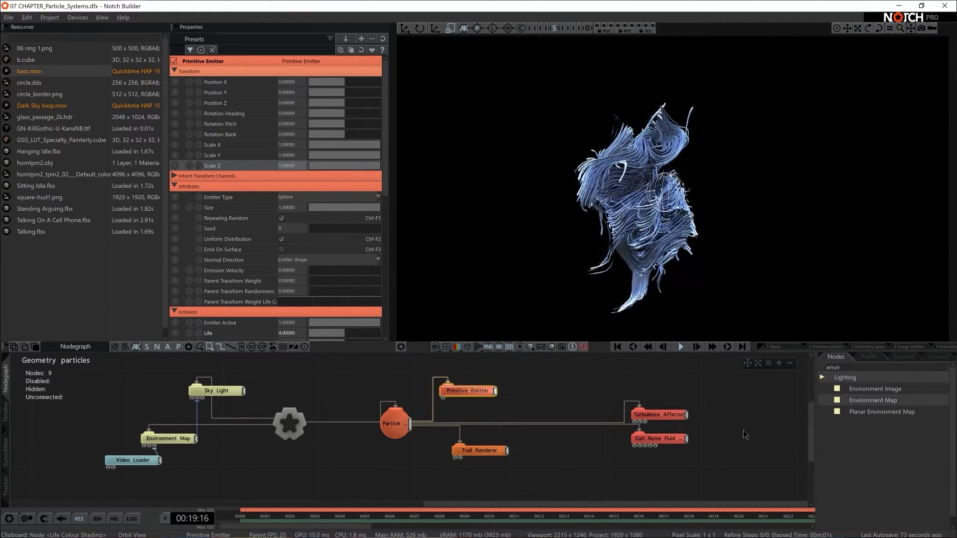
Move the Environment Map and Video Loader nodes up and closer to the Sky Light
left_click_drag(168, 438, 156, 415)
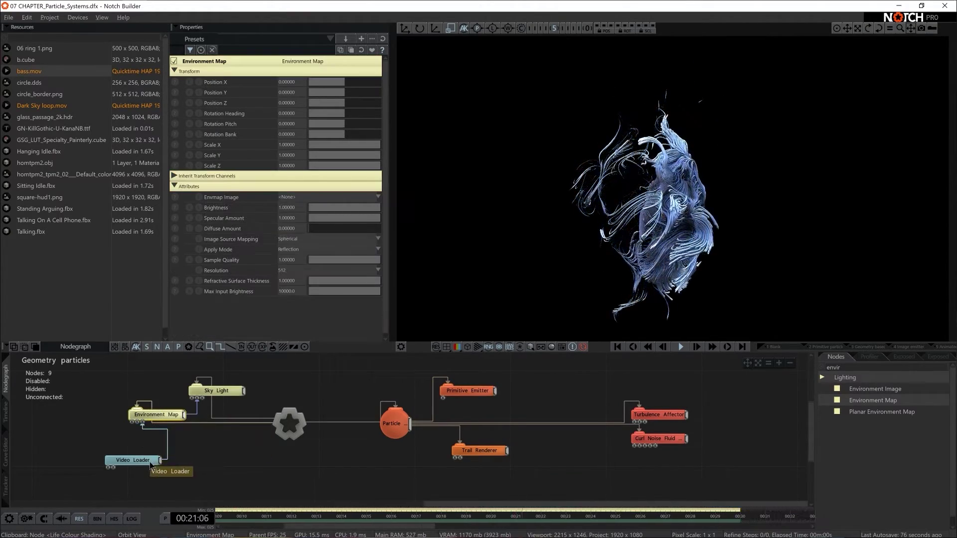
left_click_drag(150, 465, 138, 453)
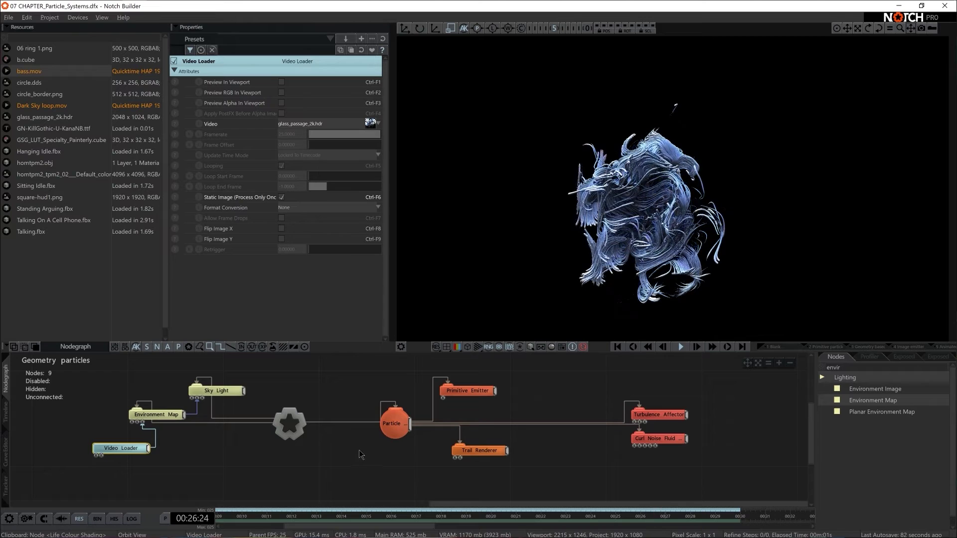
Dim the Sky Light's Brightness to about 0.21 and add a Light node connected to the root
left_click(223, 390)
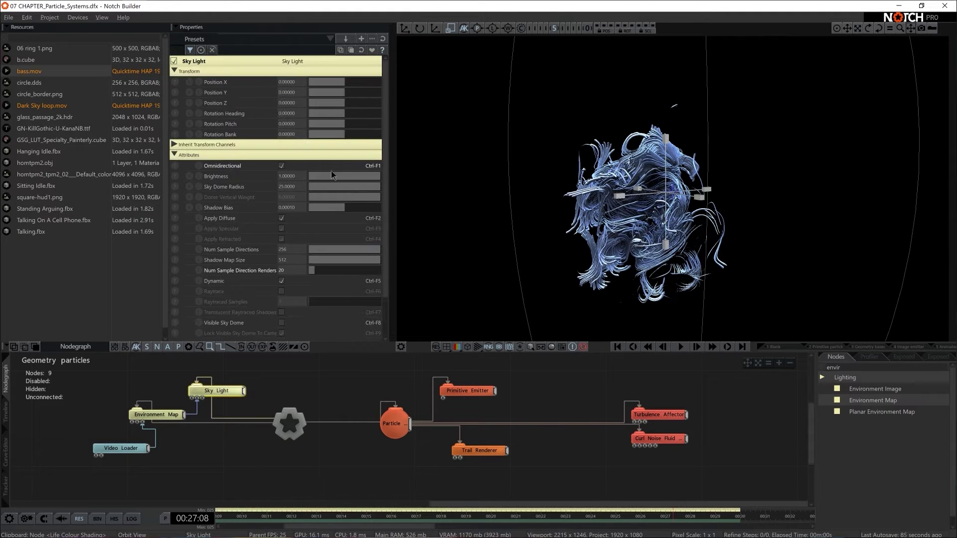
left_click_drag(337, 177, 322, 180)
left_click(866, 366)
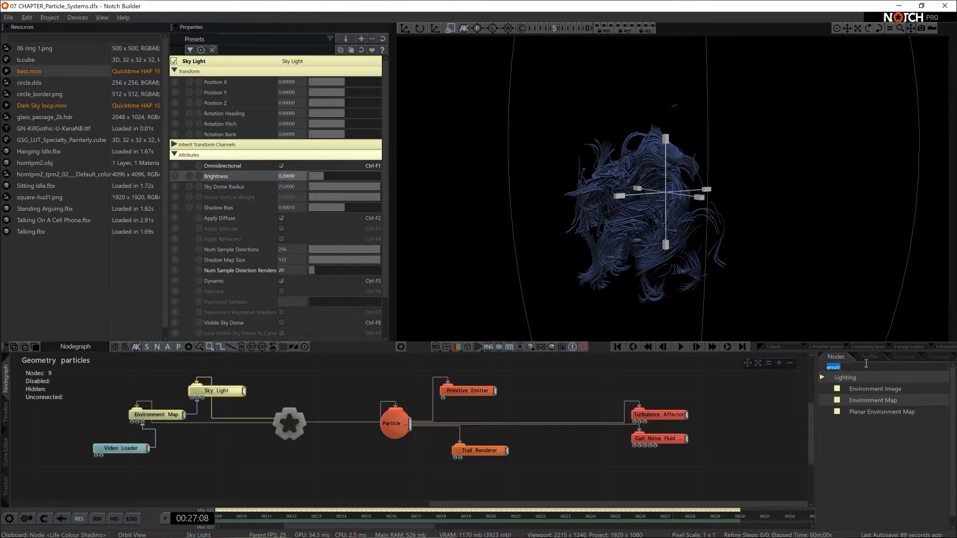
key("BackSpace")
type("light")
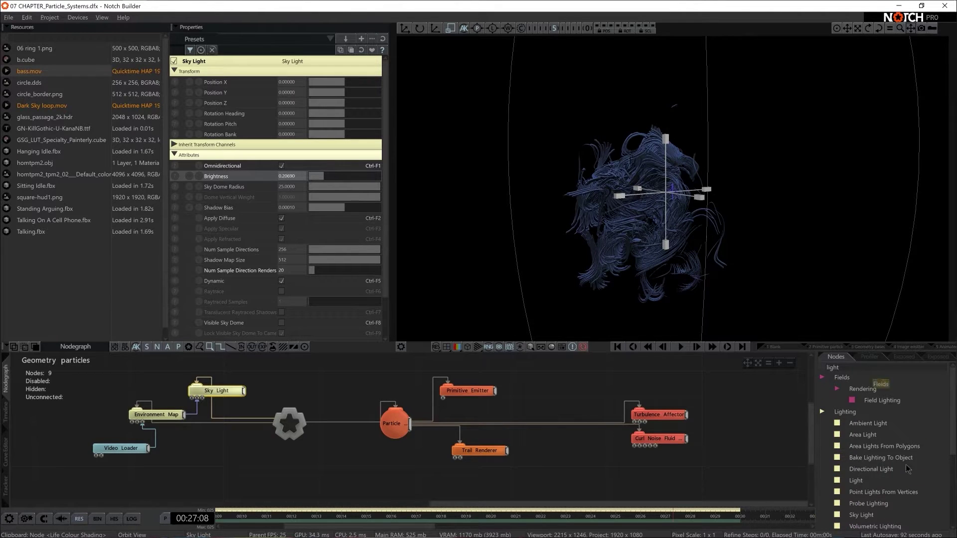
left_click_drag(855, 481, 288, 462)
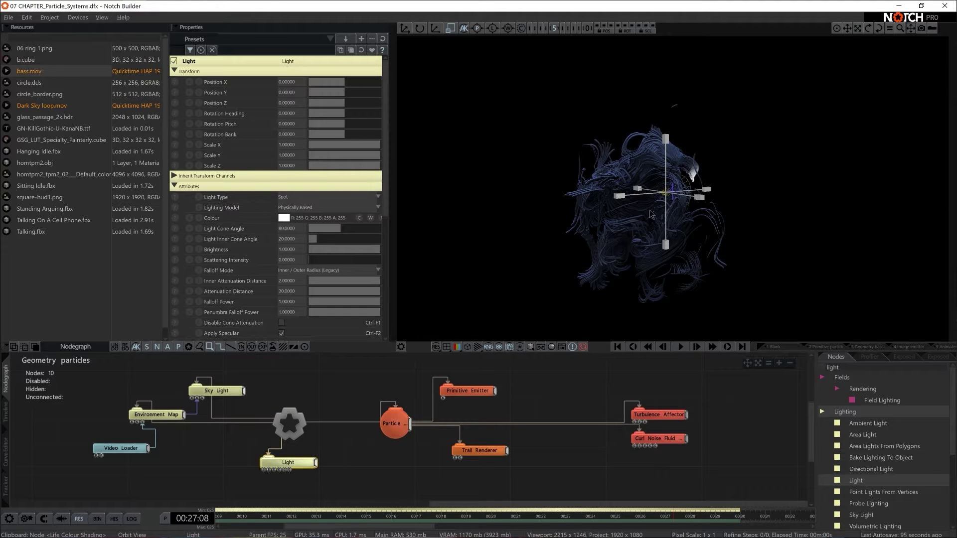
Move the Light back to about Z -8.52 and make it cast shadows with a Shadow Softness of 1
left_click_drag(650, 214, 547, 243)
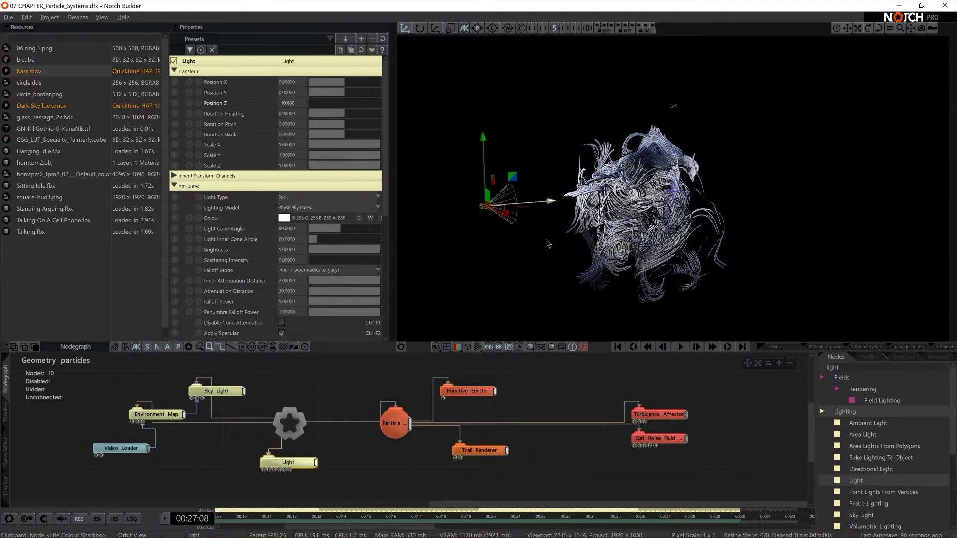
scroll(301, 265, "down", 5)
left_click(281, 223)
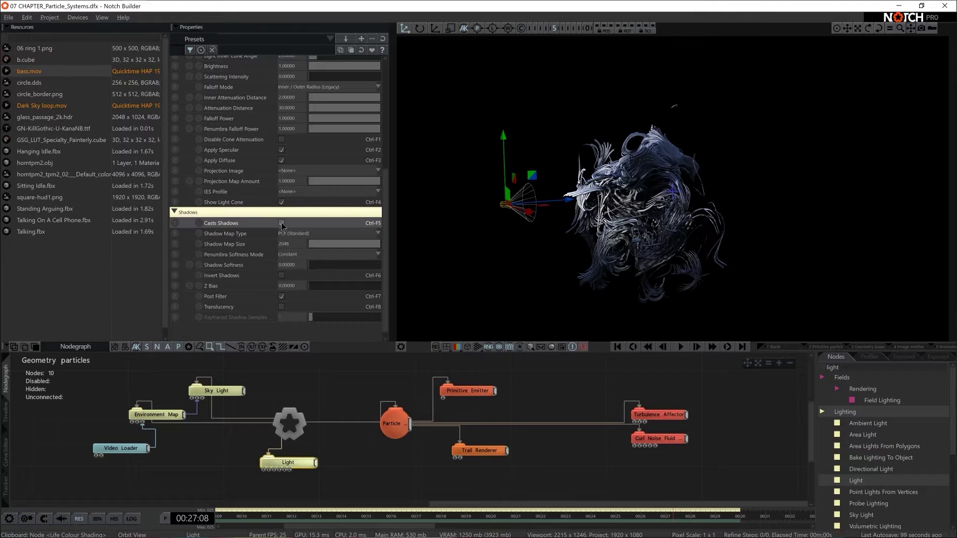
left_click_drag(533, 202, 523, 204)
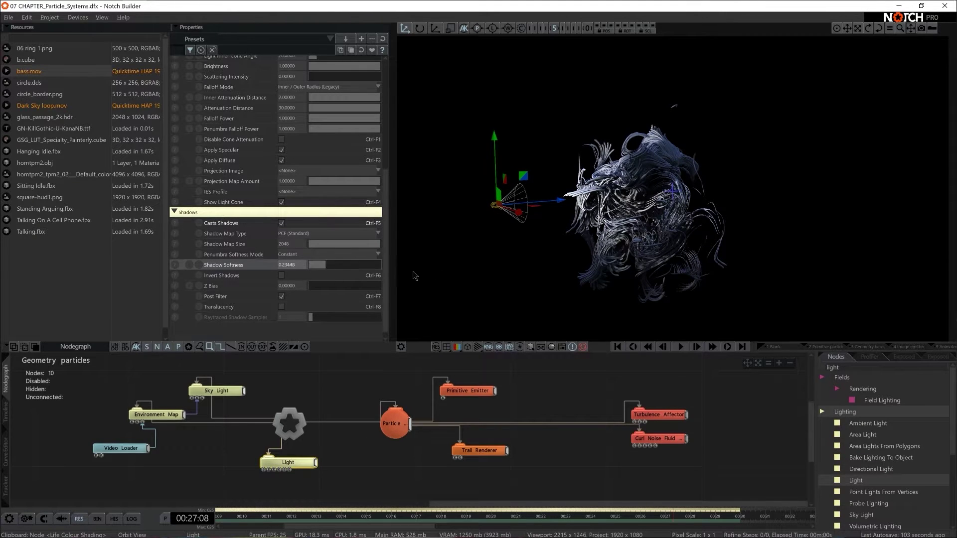
left_click_drag(302, 271, 382, 265)
Lower the Light to about Y -4.22 and aim it at the trails with a Rotation Pitch of about -38.4
left_click_drag(490, 135, 488, 237)
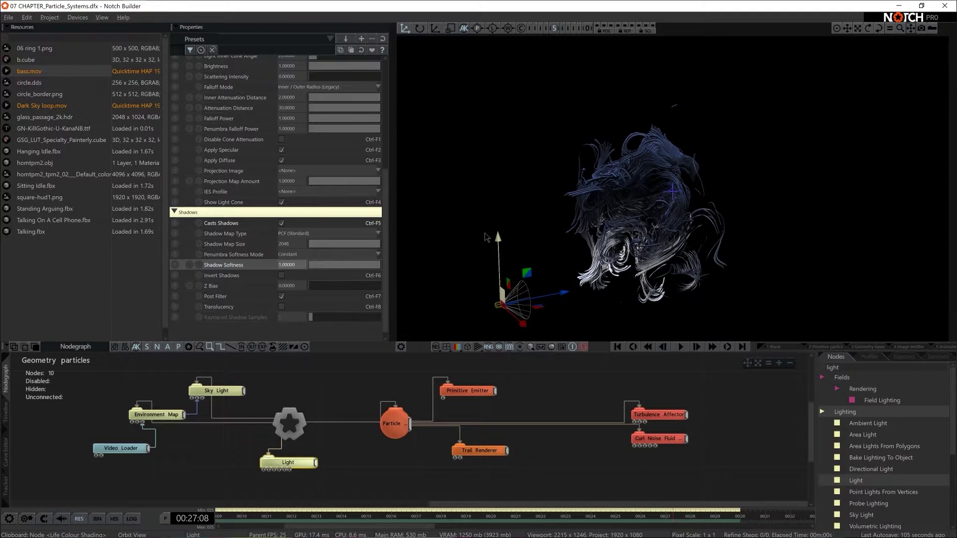
key("e")
left_click_drag(454, 282, 442, 294)
Set the Light's Colour to a warm peach, R 255, G 176, B 124
scroll(283, 131, "up", 5)
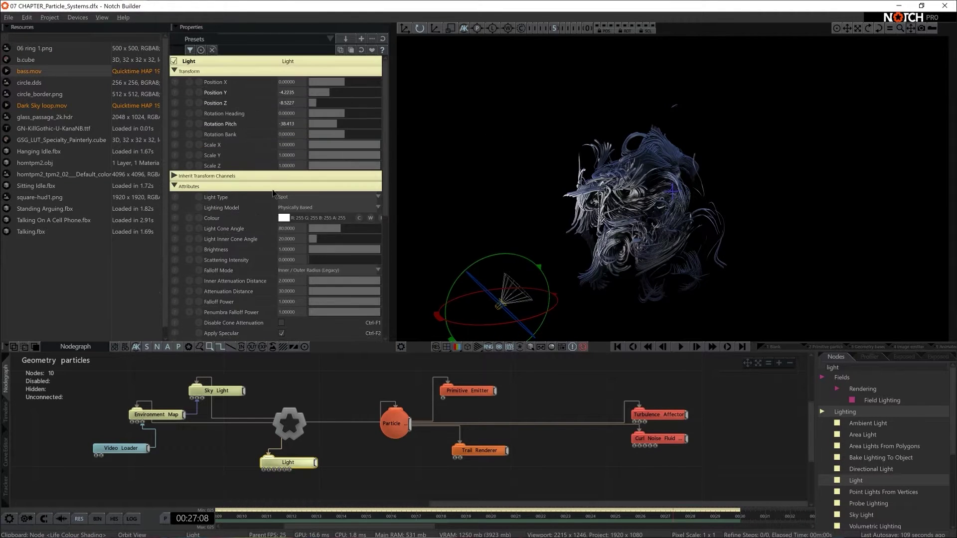
left_click(286, 219)
left_click(210, 245)
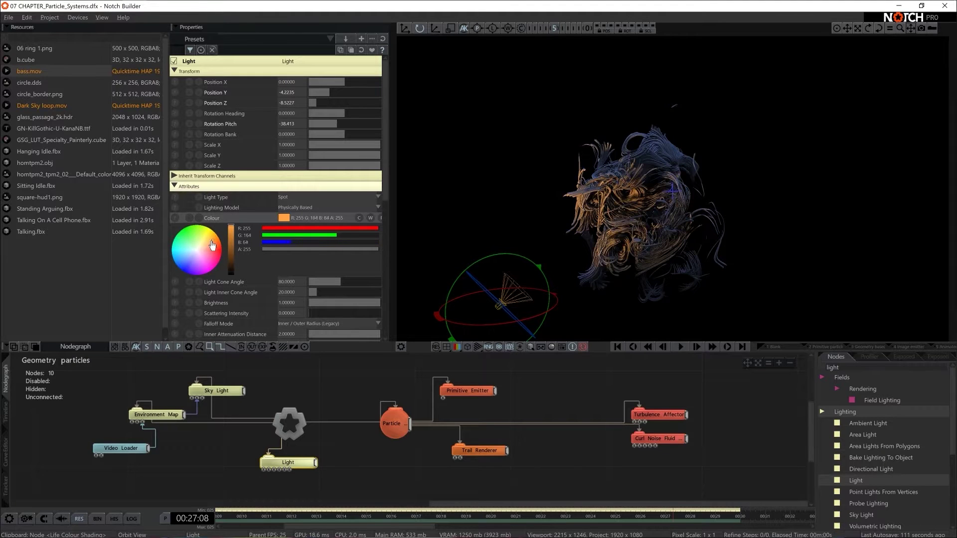
left_click_drag(211, 244, 208, 246)
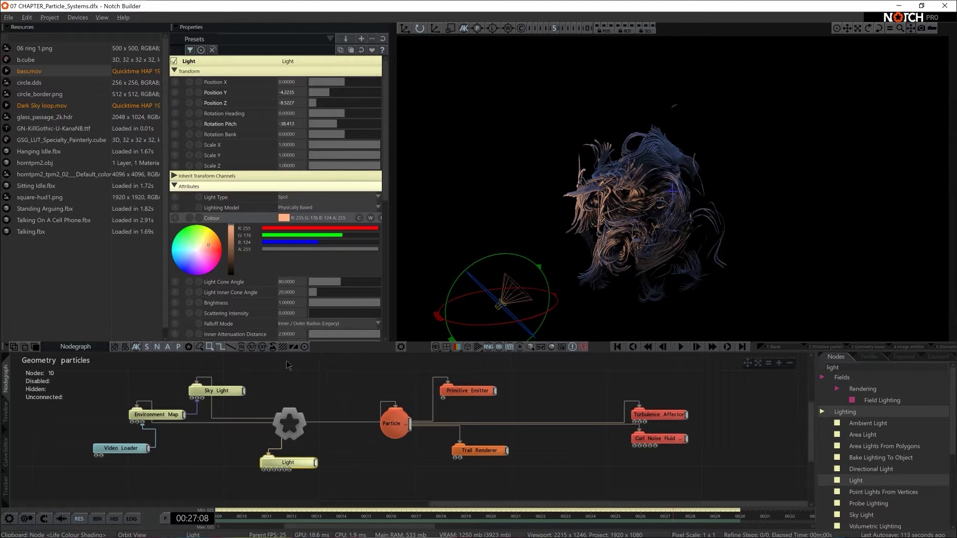
Duplicate the Light node, place the copy below the original and connect it to the root
left_click_drag(342, 490, 349, 456)
left_click(352, 424)
key("ctrl+c")
key("ctrl+v")
left_click_drag(351, 393, 329, 470)
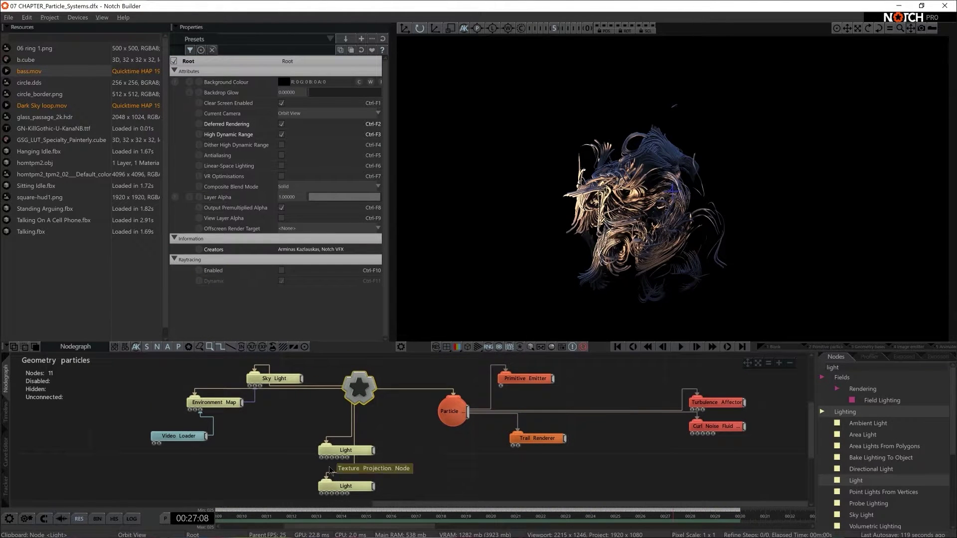
Move the copied Light to about Y 4.88, Z 3.35 and rotate it to about Heading 169.4, Pitch 31.3
left_click(346, 486)
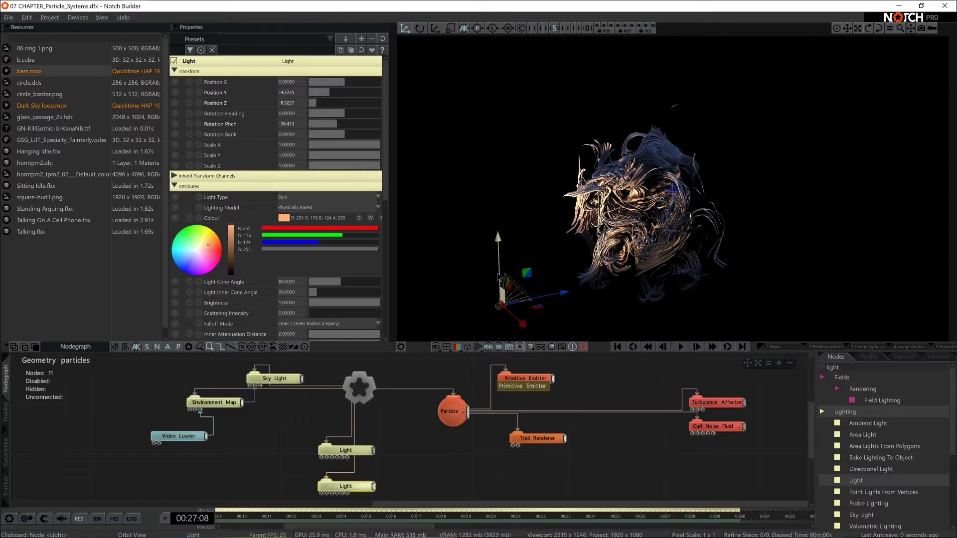
mouse_move(499, 278)
left_mouse_down()
mouse_move(499, 159)
mouse_move(717, 154)
left_mouse_up()
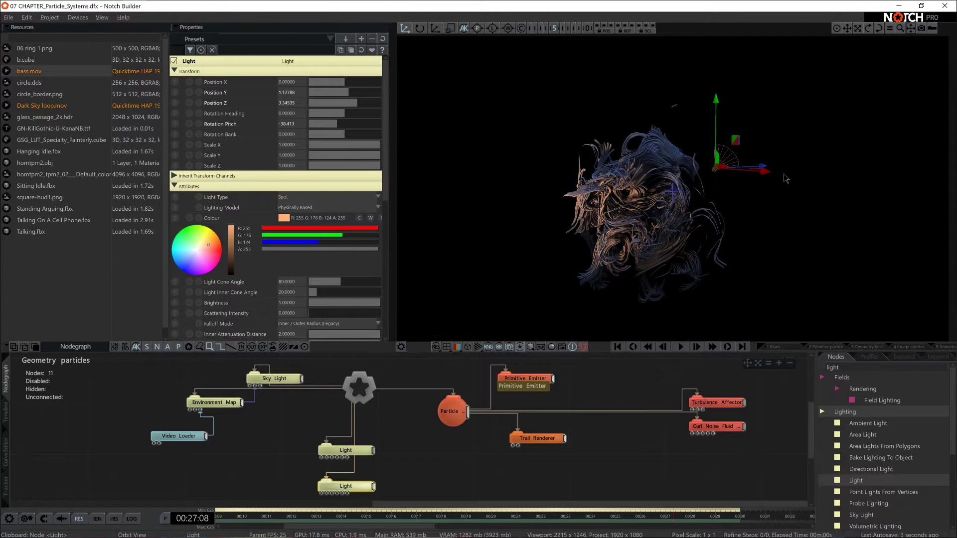
key("e")
left_click_drag(763, 176, 761, 177)
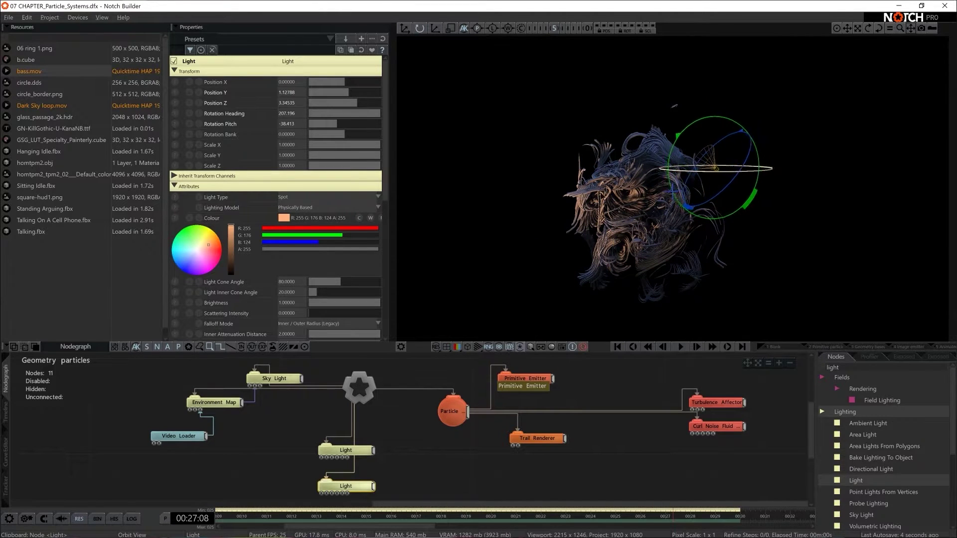
left_click_drag(605, 197, 636, 188)
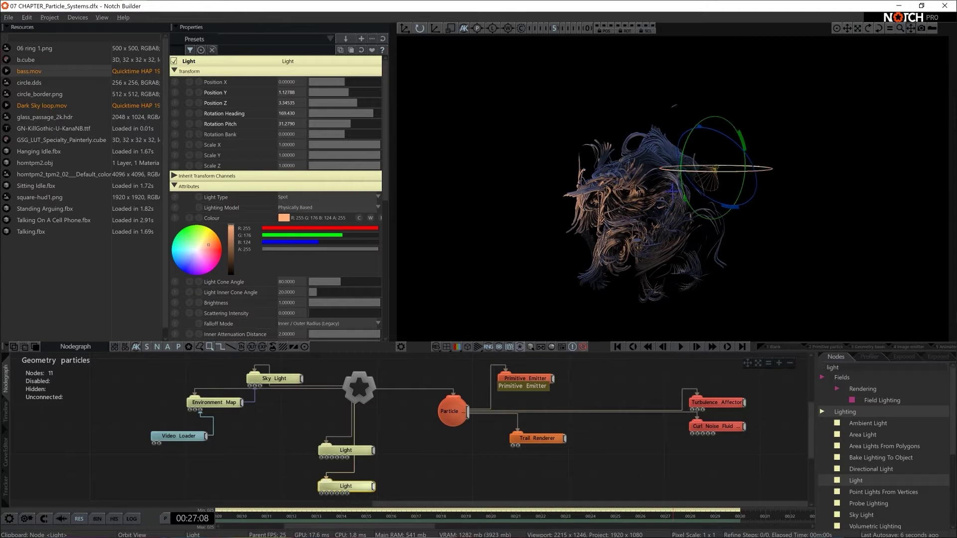
key("w")
left_click_drag(716, 142, 715, 75)
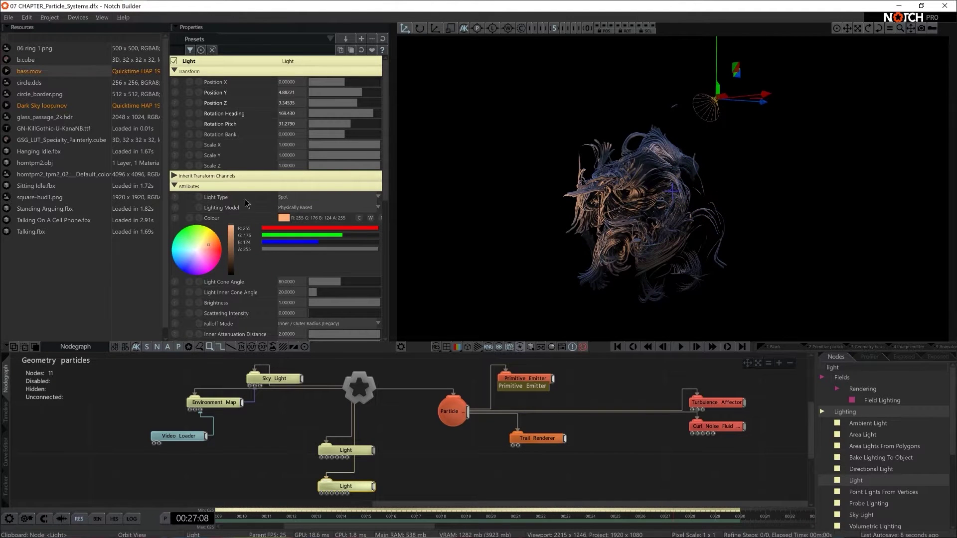
Set the copied Light's Colour to pale blue, R 167, G 243, B 255, and inspect the lit trails from another angle
left_click_drag(195, 257, 190, 254)
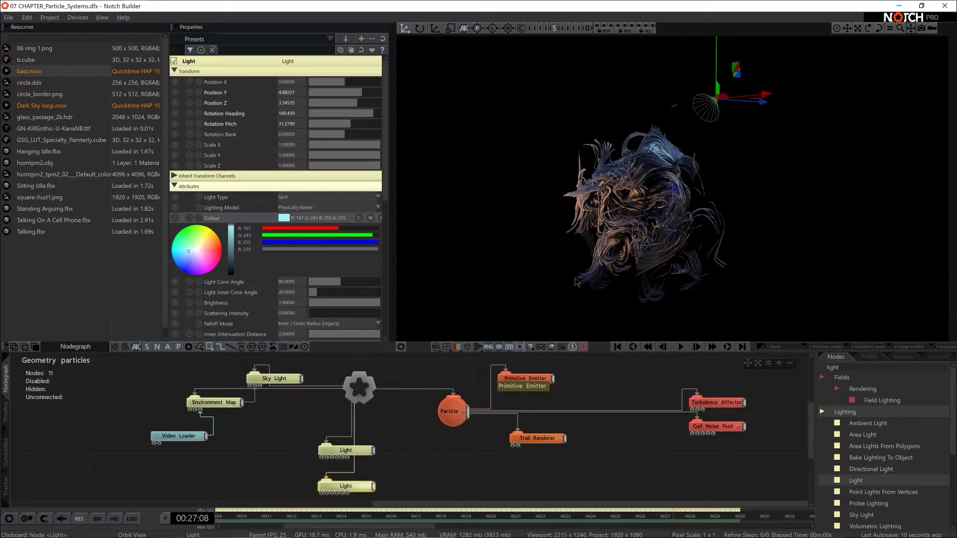
middle_click_drag(536, 298, 574, 297)
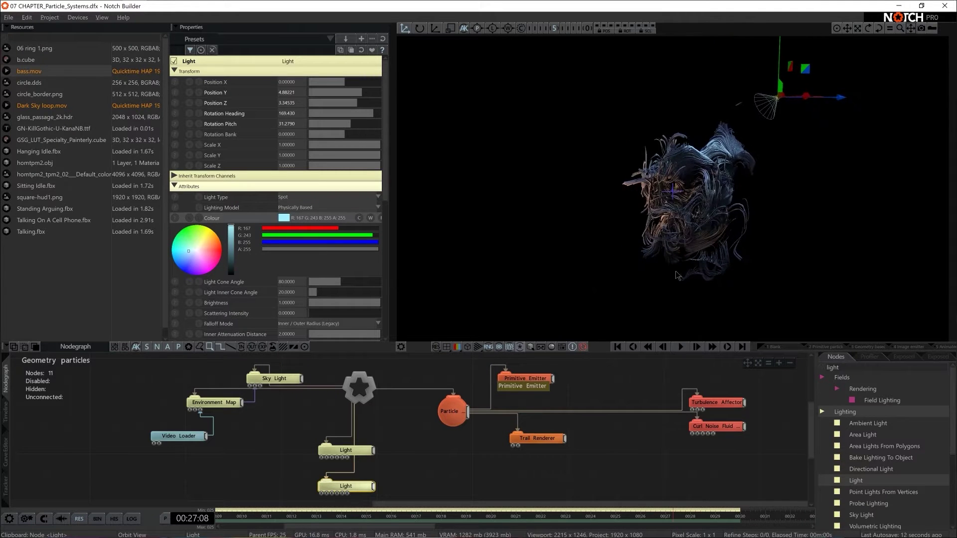
left_click_drag(573, 296, 670, 245)
left_click_drag(687, 206, 680, 201)
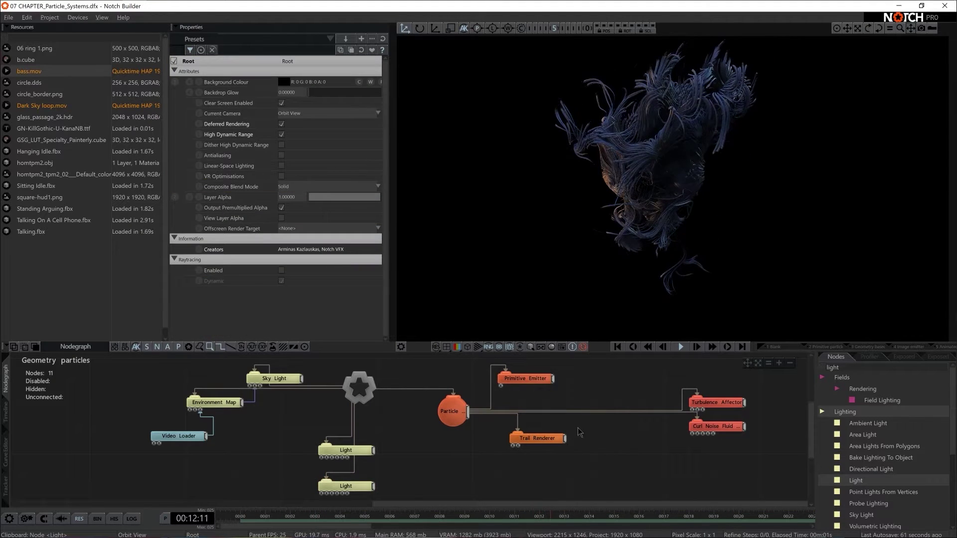
Set the Trail Renderer's Trail Fade Mode to Length with a Trail Fade Length of 1
left_click(540, 438)
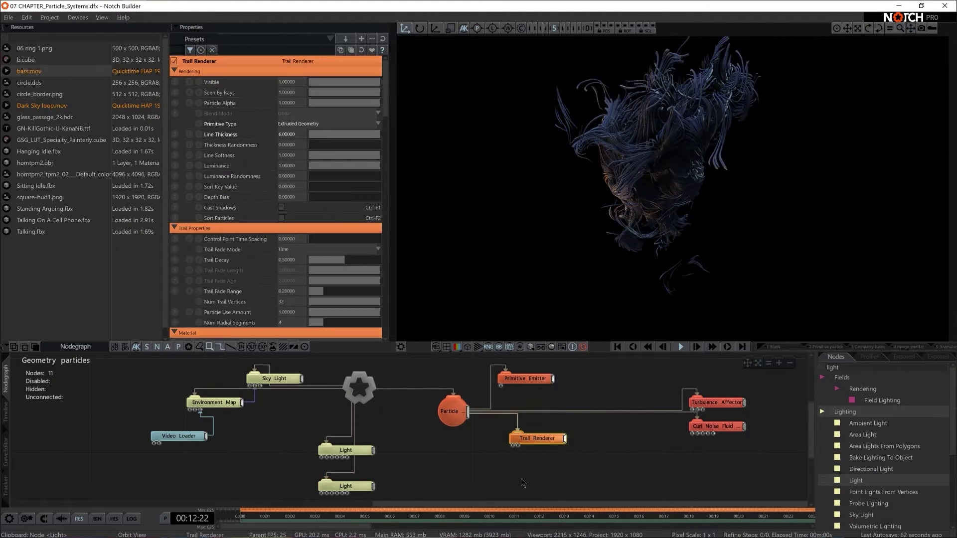
scroll(315, 218, "down", 2)
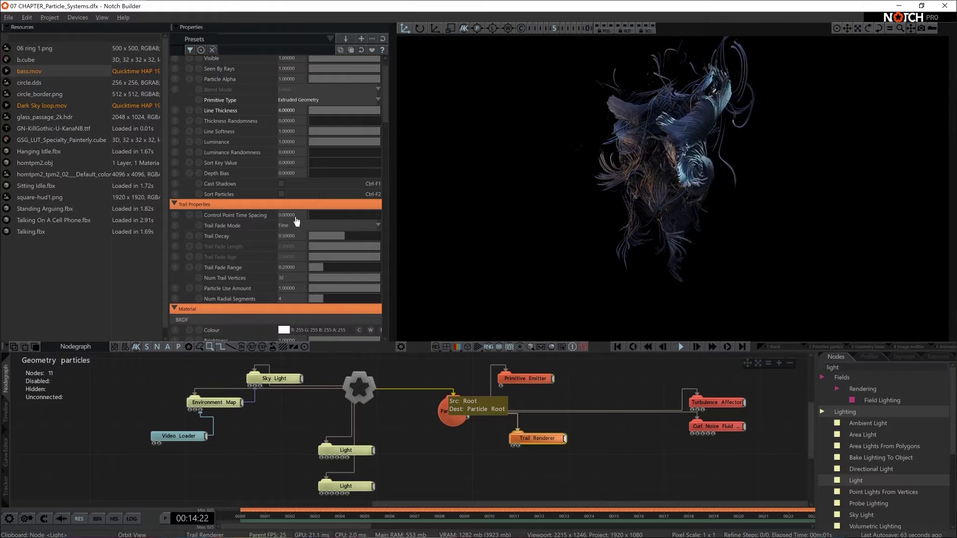
left_click(291, 225)
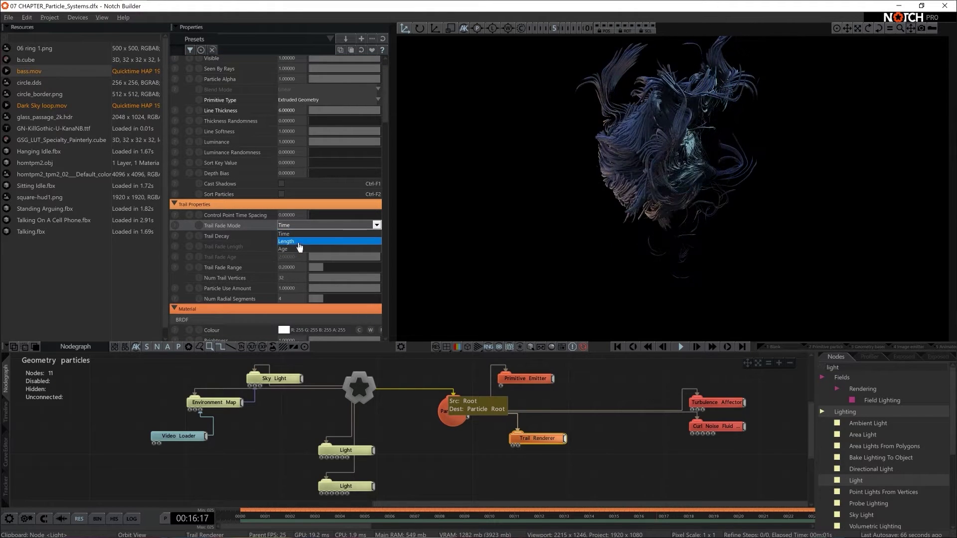
left_click(299, 241)
left_click(280, 248)
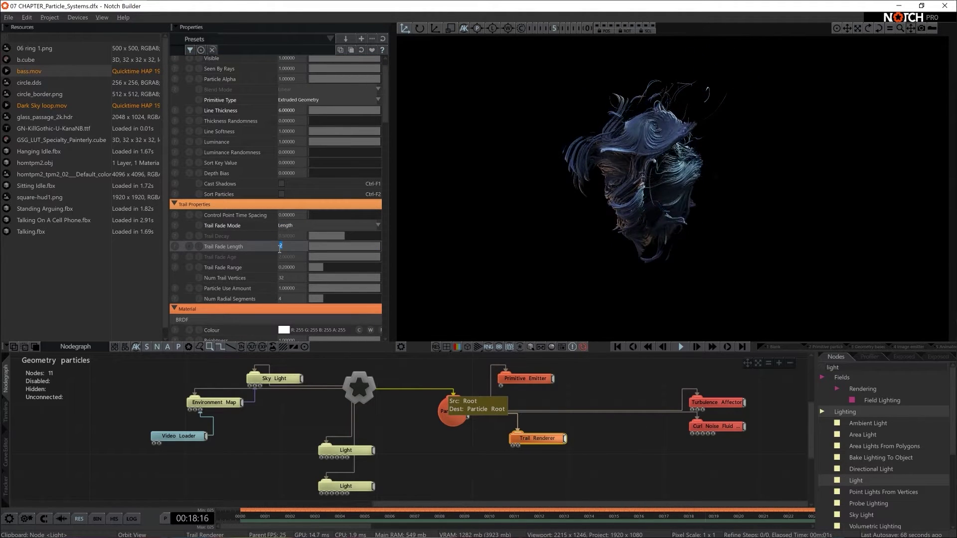
type("1")
key("Return")
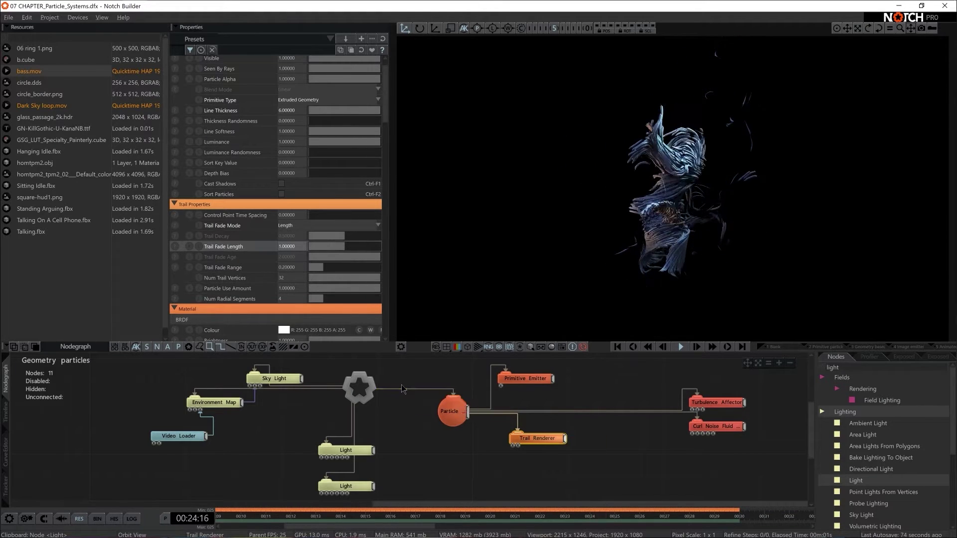
Try a Life of 6 on the Primitive Emitter
left_click(529, 383)
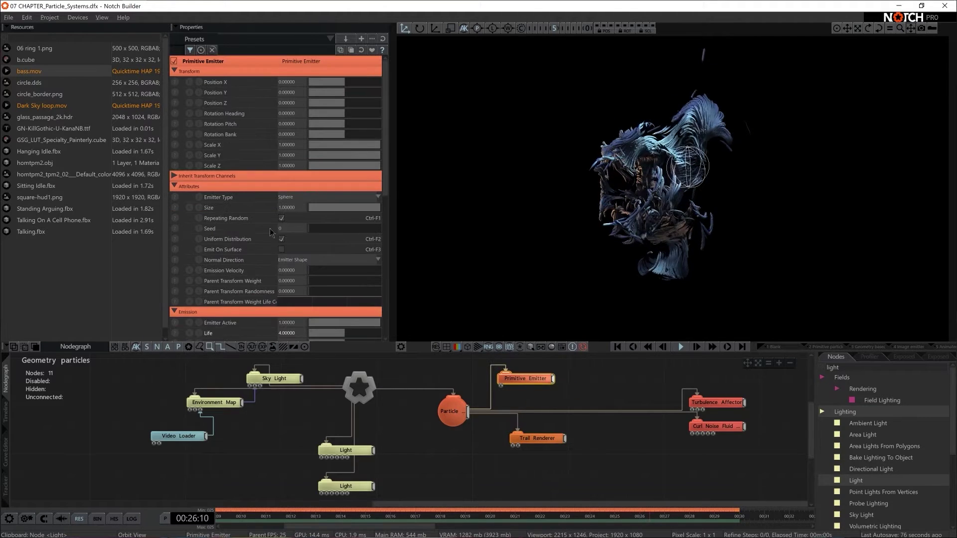
scroll(313, 278, "down", 1)
double_click(303, 311)
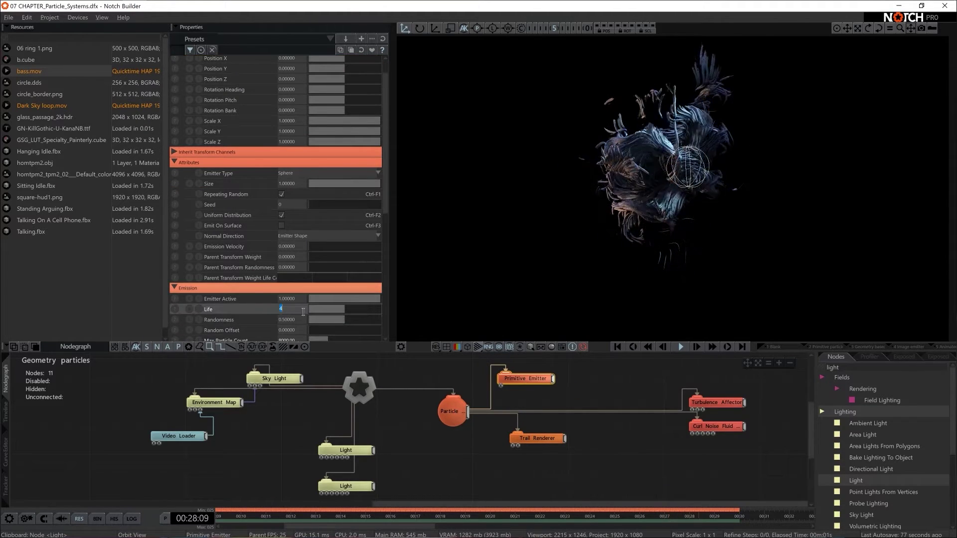
type("6")
key("Return")
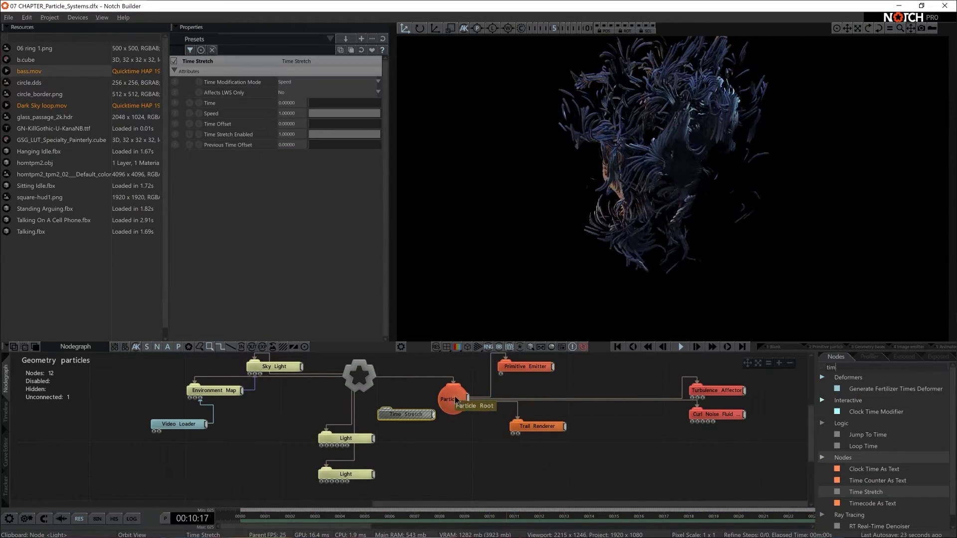
Insert the Time Stretch node between the root and the Particle Root, set its Speed to about 0.29 and replay from the start
left_click_drag(591, 364, 585, 422)
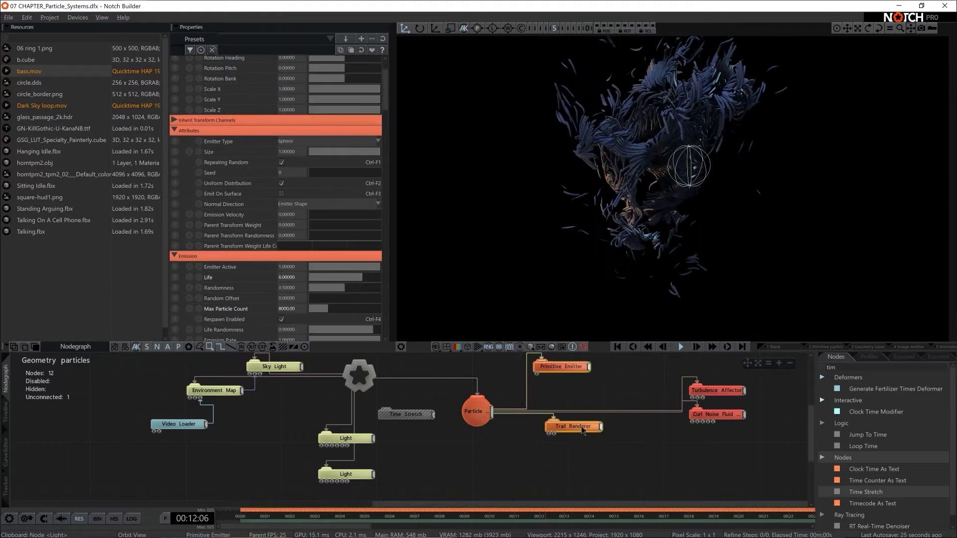
left_click_drag(406, 414, 459, 424)
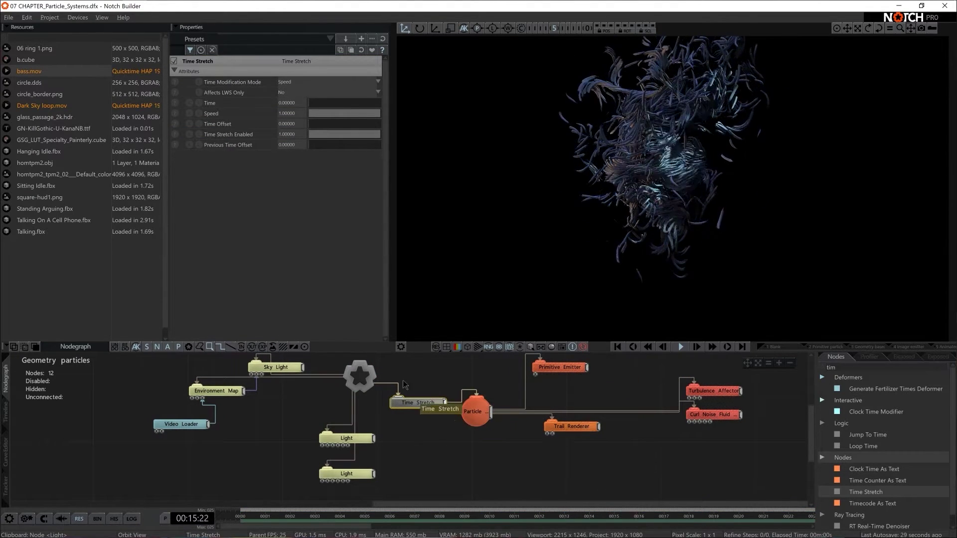
left_click(330, 113)
key("Home")
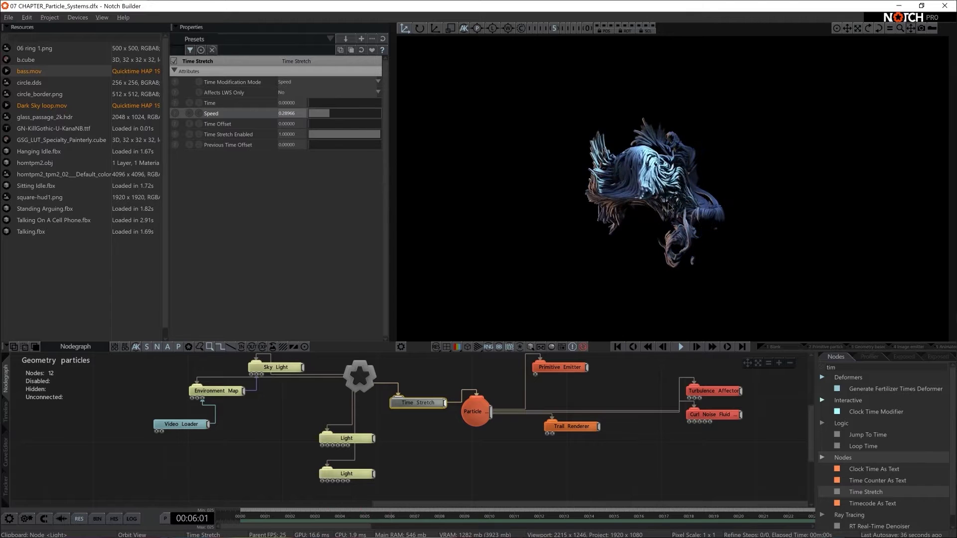
Set the Primitive Emitter's Life to 2 and deselect the node
left_click(560, 367)
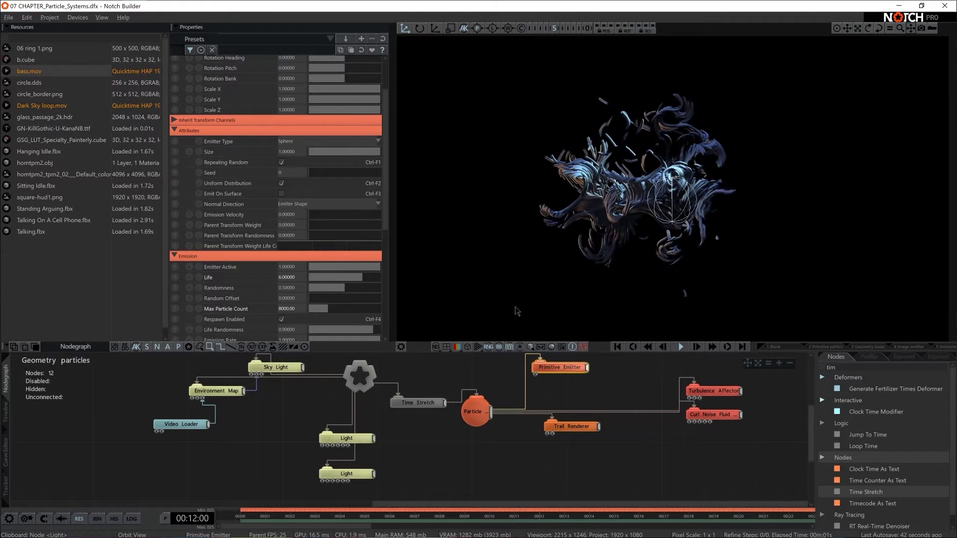
double_click(300, 278)
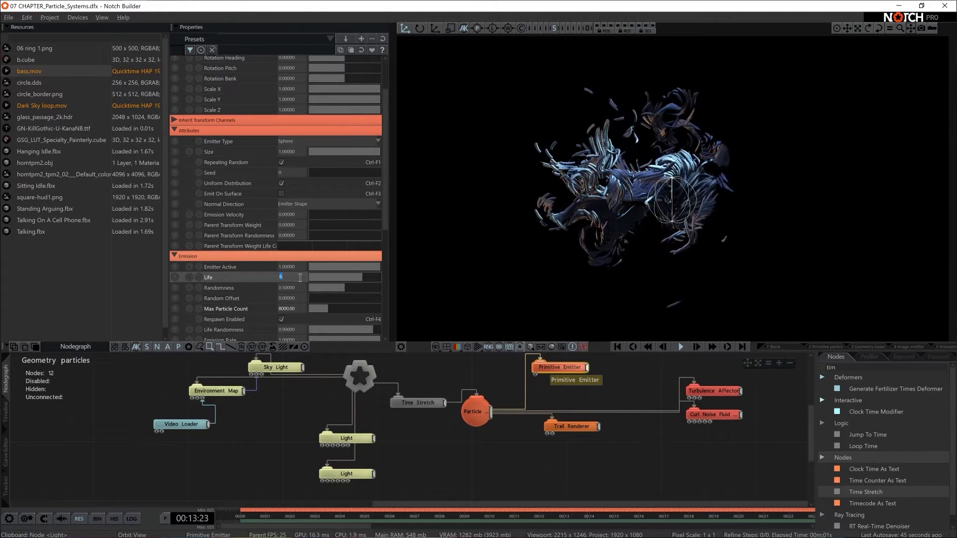
type("2")
key("Return")
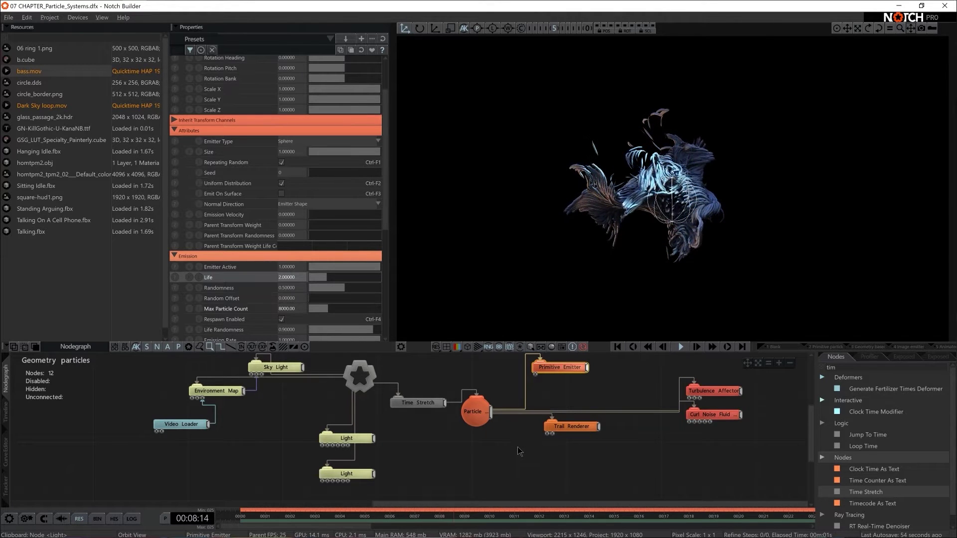
scroll(518, 451, "down", 1)
left_click(613, 461)
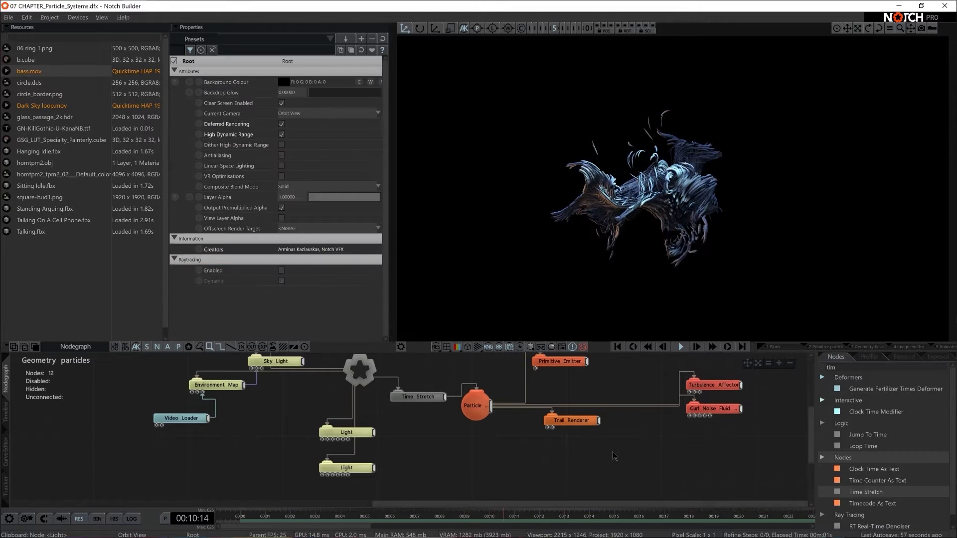
Add a Camera node connected to the root and pull it back to a Position Z of about -9.87
scroll(614, 455, "down", 3)
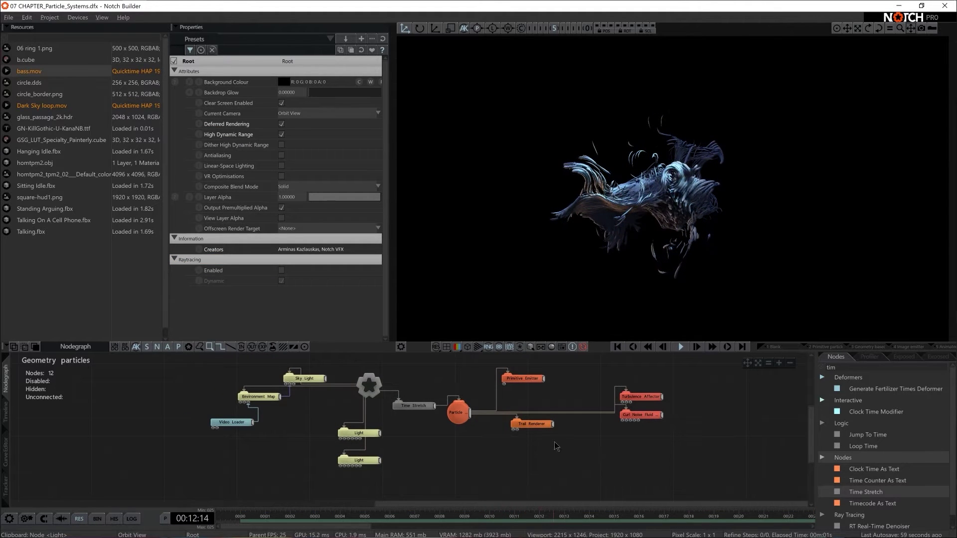
type("camera")
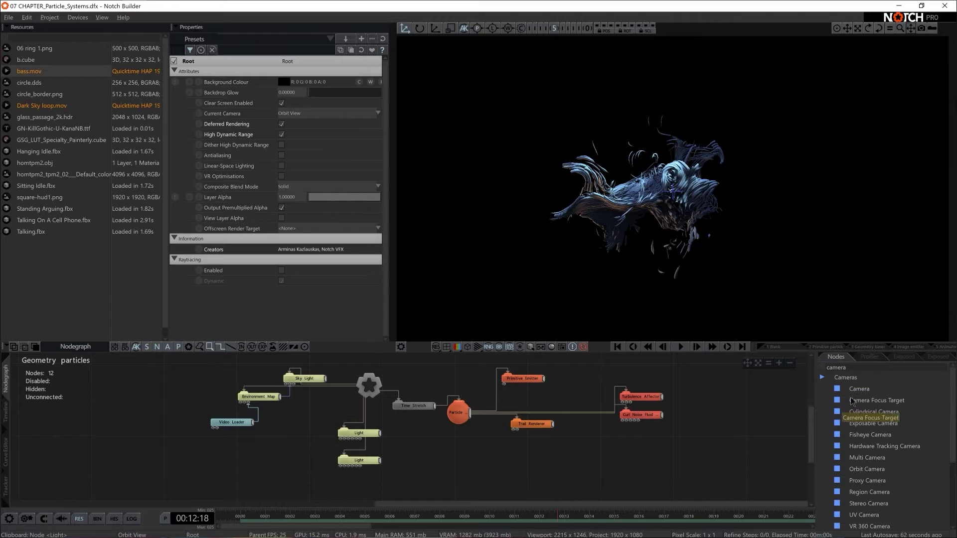
left_click_drag(859, 389, 518, 460)
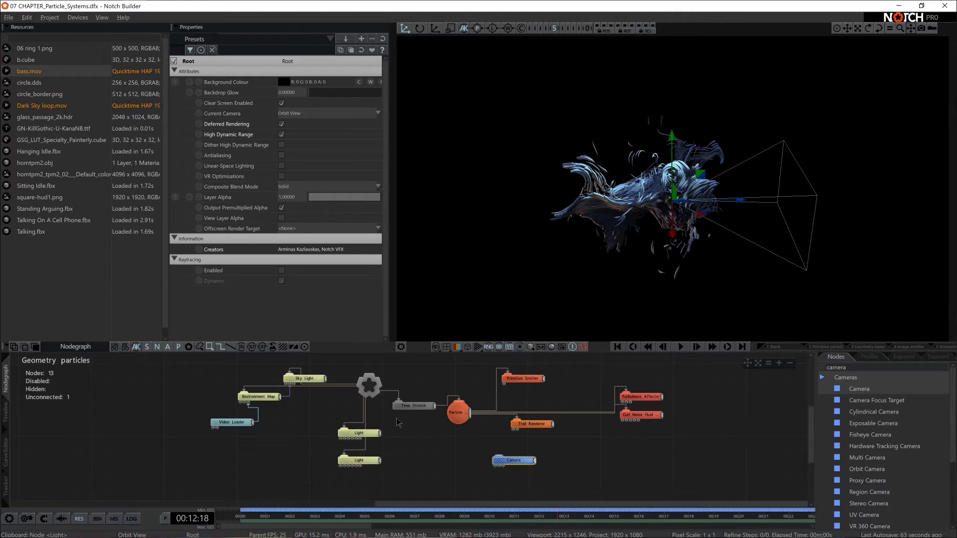
left_click_drag(452, 438, 506, 462)
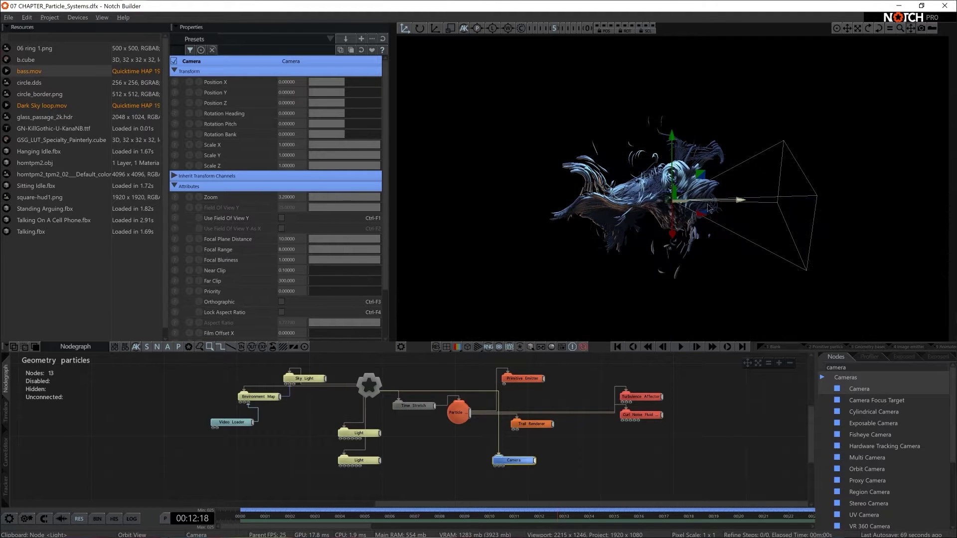
left_click_drag(743, 202, 654, 208)
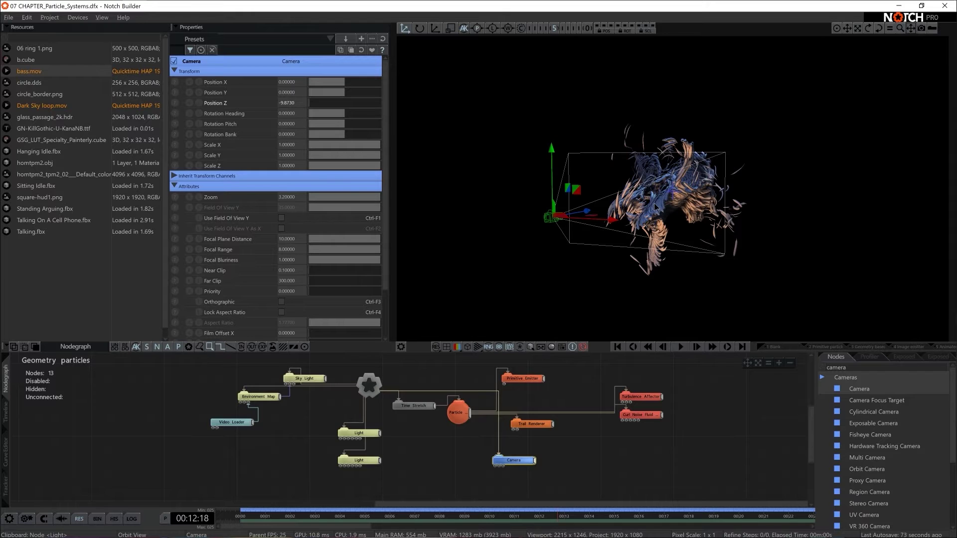
scroll(654, 208, "up", 3)
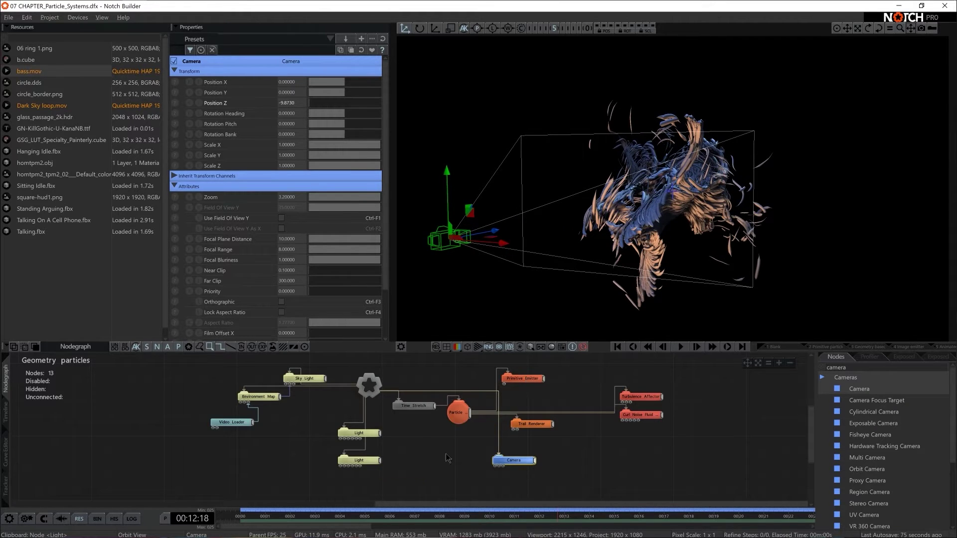
Set the Camera node to a newly orbited view of the trails and resume playback through the Current Playing Camera
right_click(509, 462)
mouse_move(578, 456)
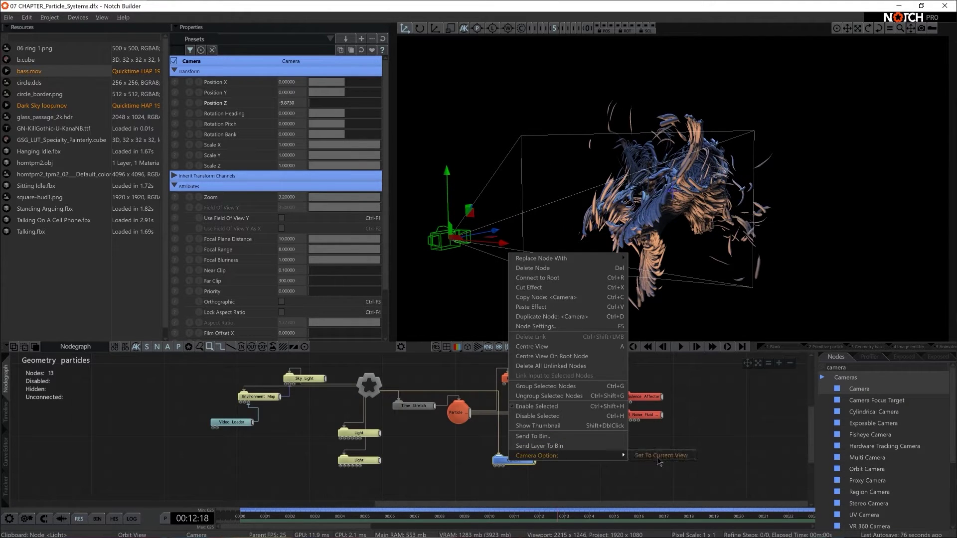
left_click(659, 455)
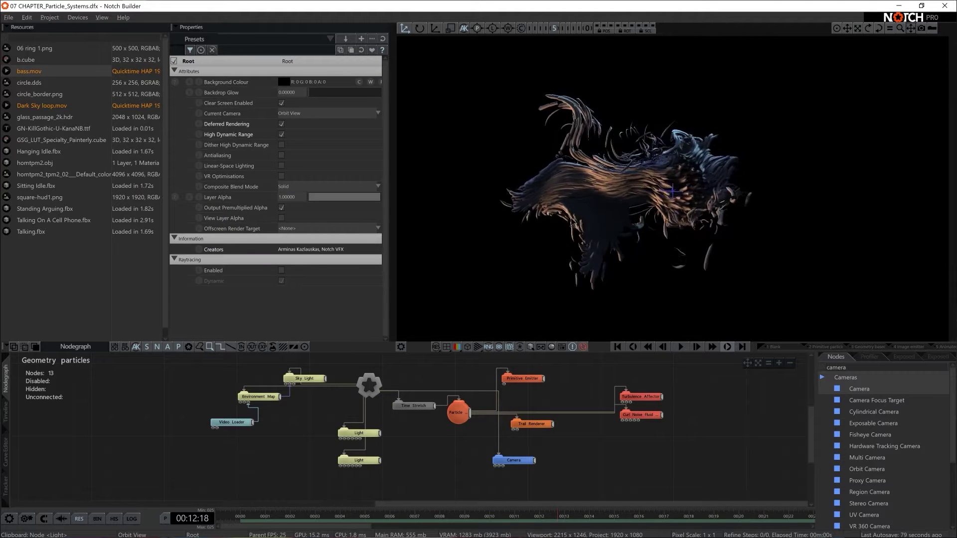
left_click_drag(571, 226, 741, 250)
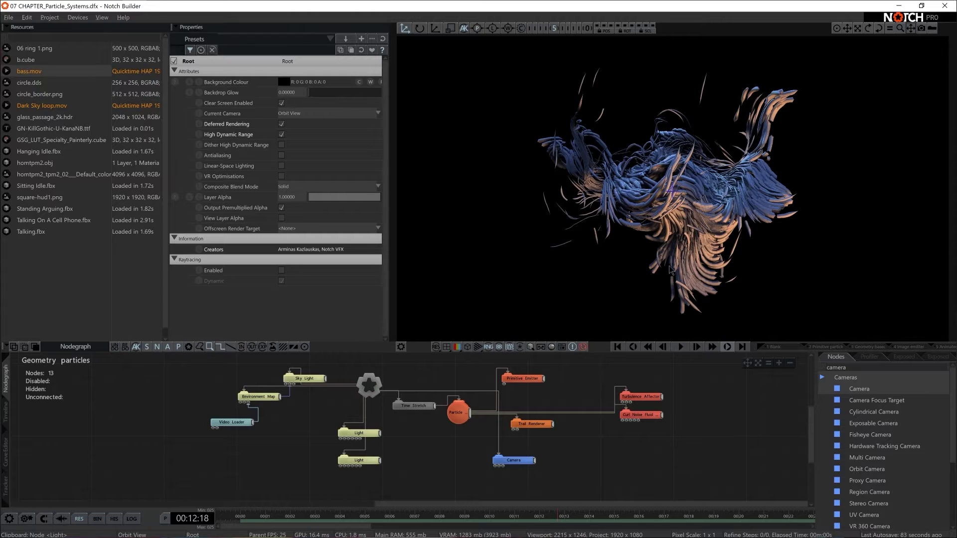
right_click(515, 461)
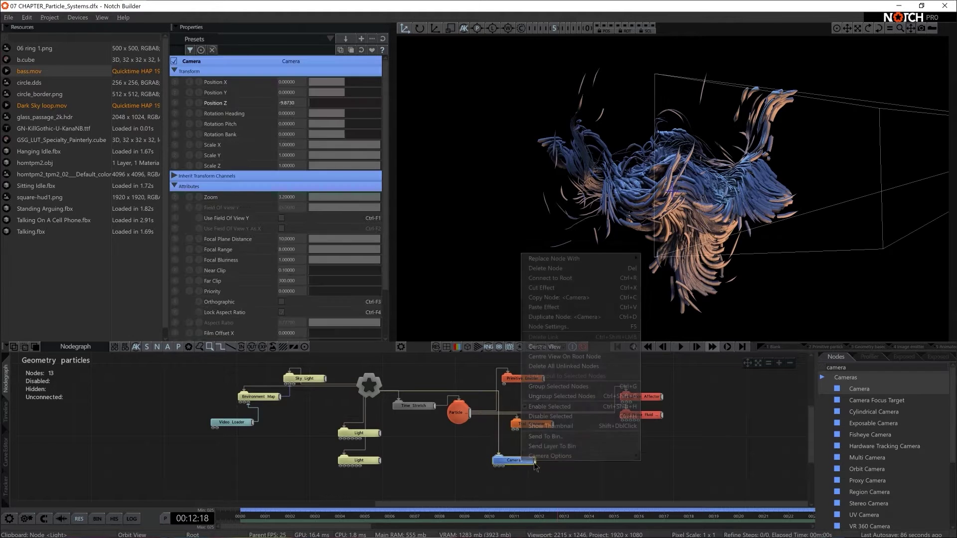
left_click(516, 465)
right_click(515, 464)
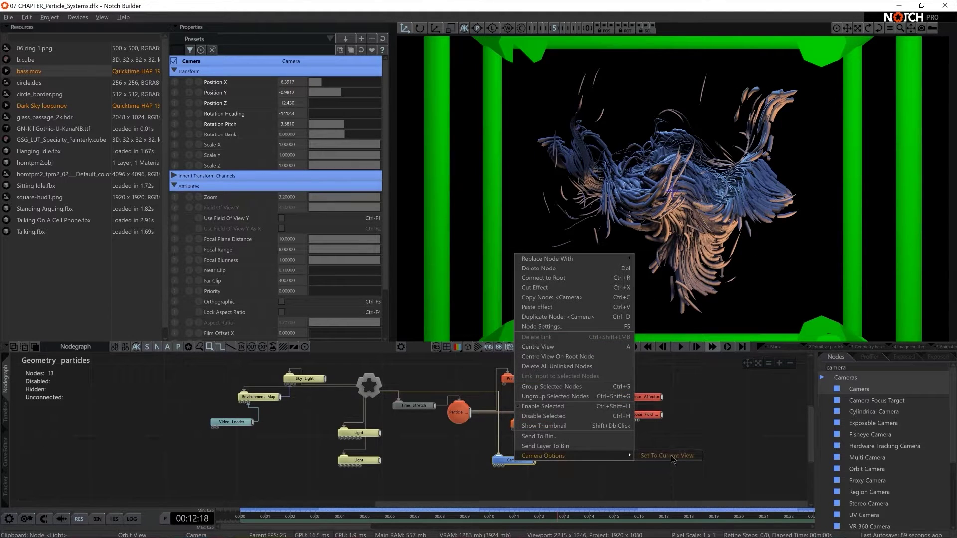
left_click(648, 479)
key("space")
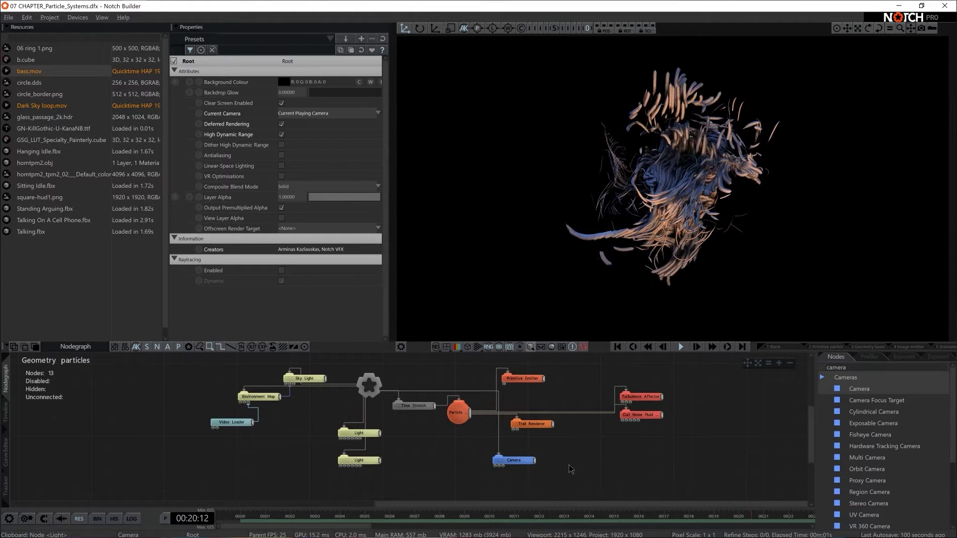
Set the Trail Renderer's Line Thickness to 4 and replay the layer from the start
left_click(531, 422)
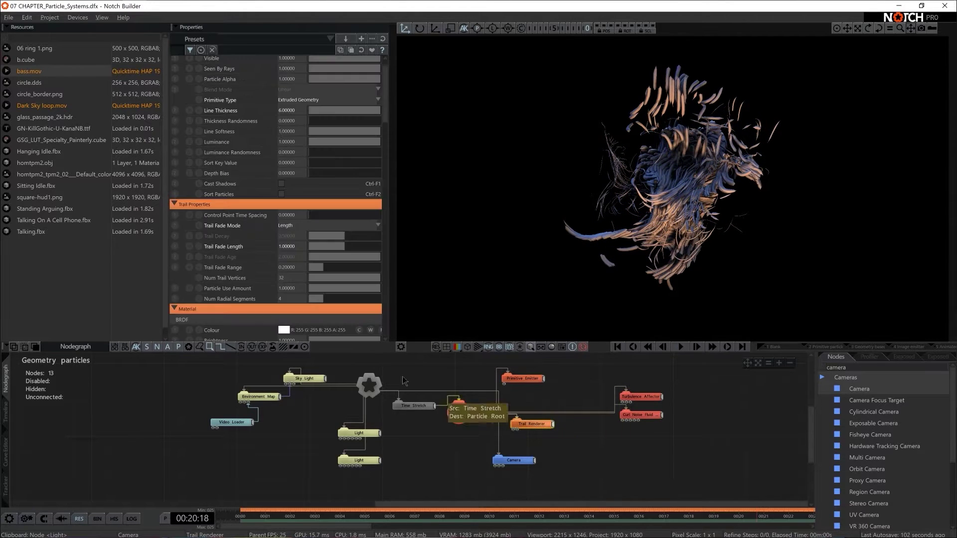
double_click(292, 110)
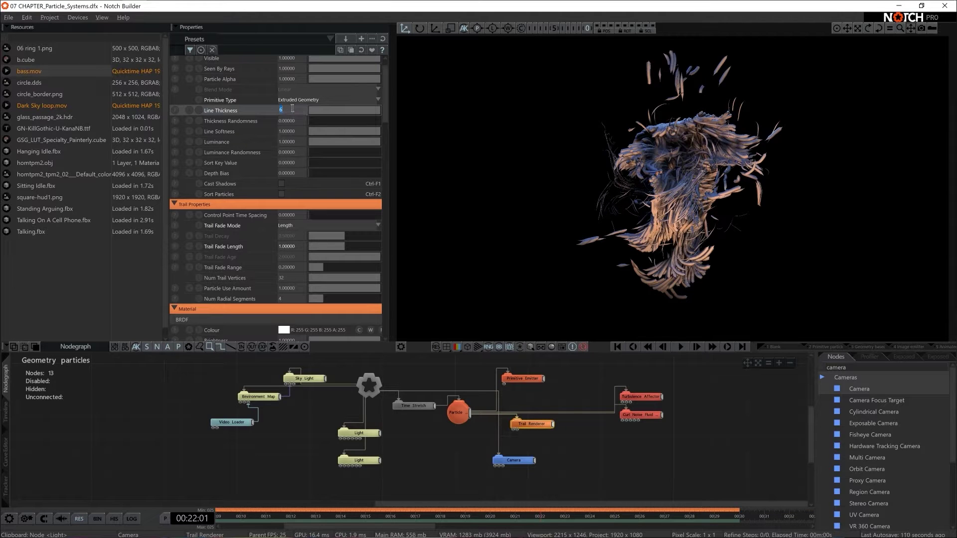
type("4")
key("Return")
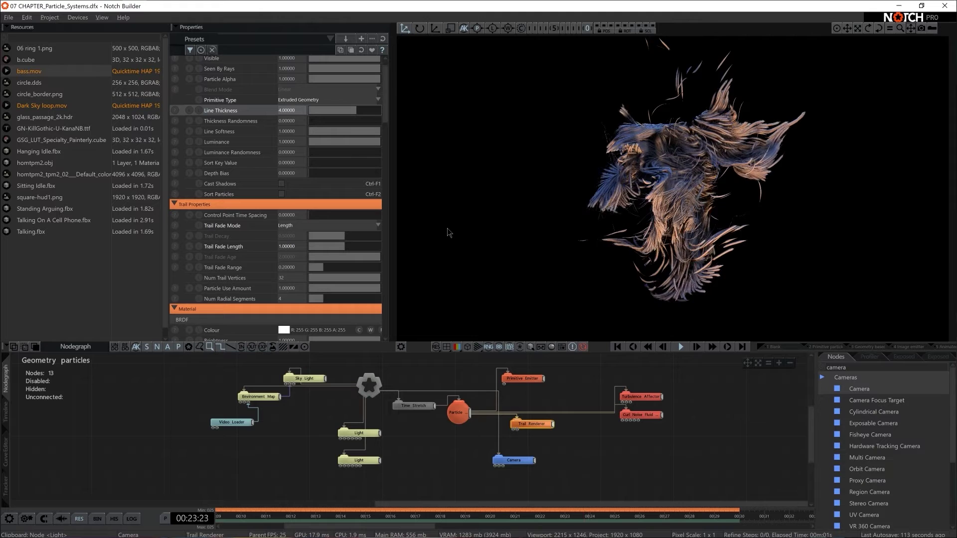
key("Home")
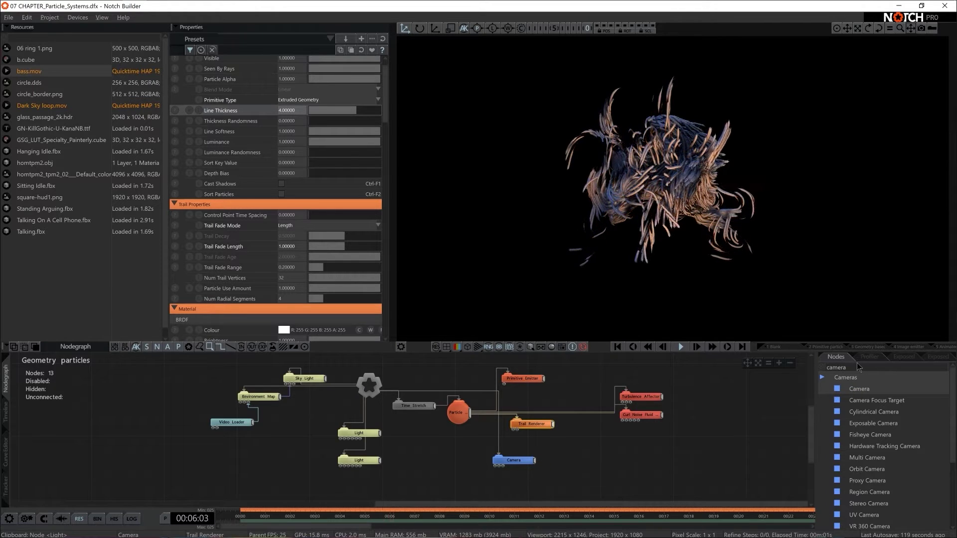
Add a geometry Null node under the root and connect the Camera node as its child
key("BackSpace")
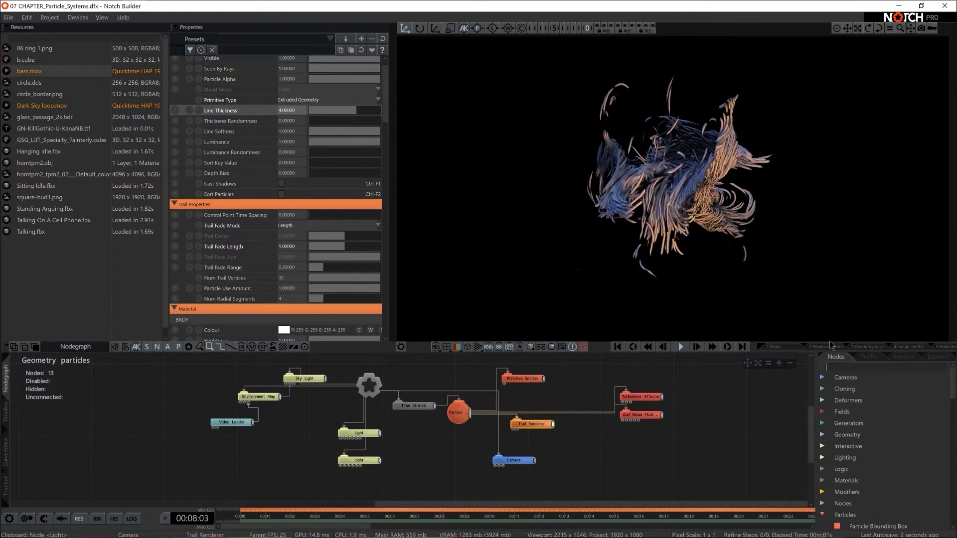
type("null")
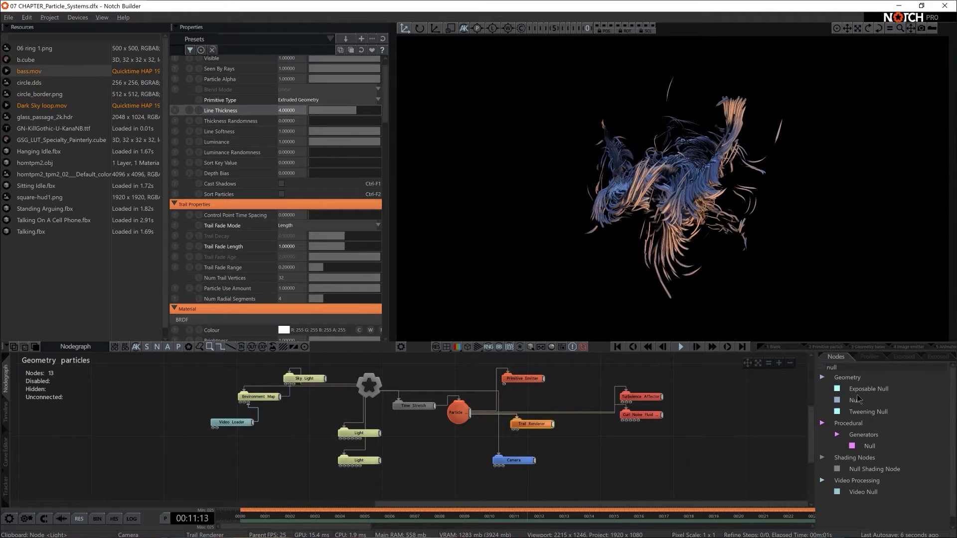
mouse_move(855, 399)
left_mouse_down()
mouse_move(485, 435)
mouse_move(439, 459)
left_mouse_up()
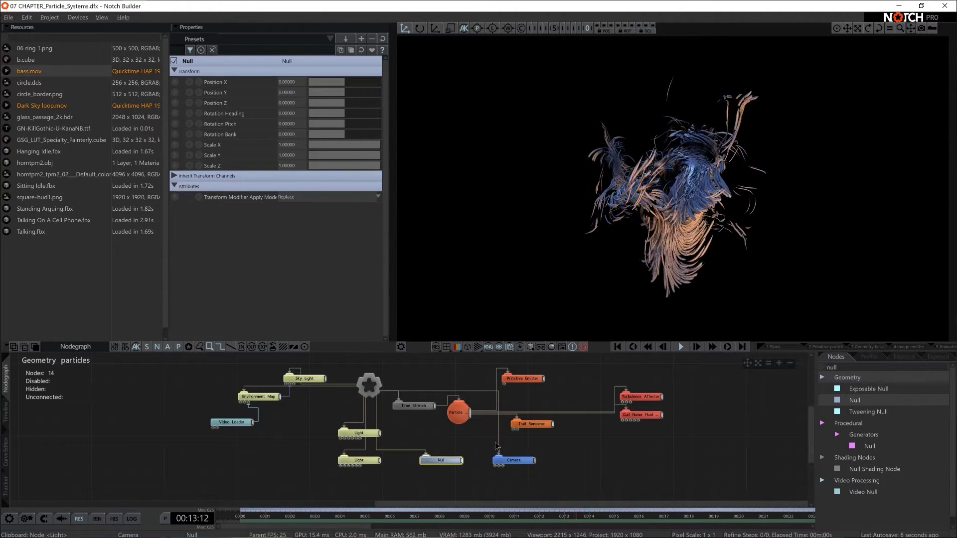
left_click_drag(497, 455, 459, 459)
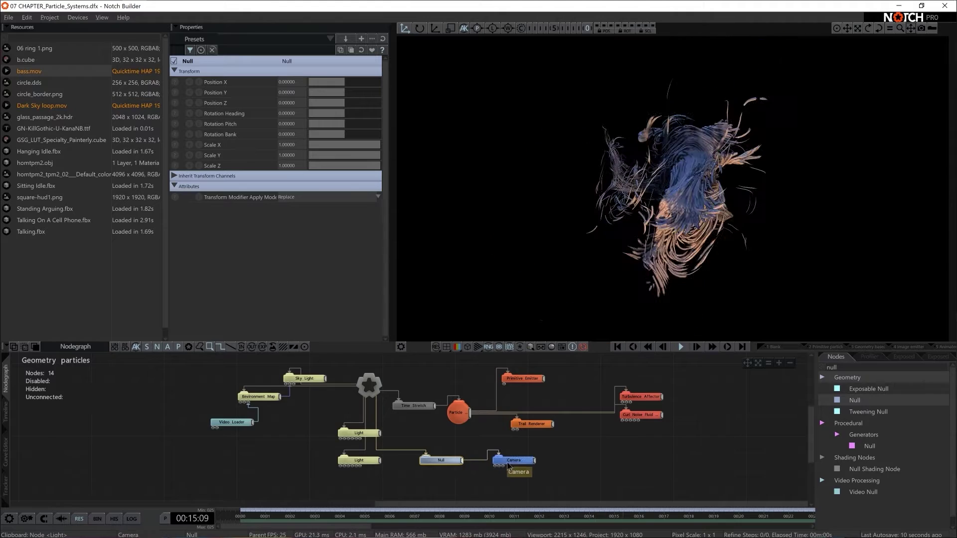
Add a Continuous Modifier node and connect it to the Null's Rotation Heading property
left_click_drag(347, 114, 321, 132)
key("ctrl+z")
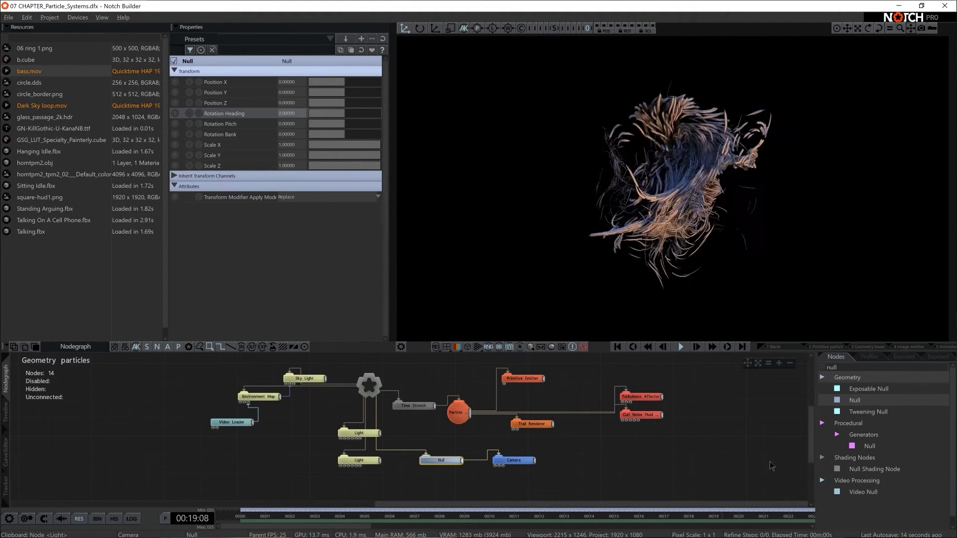
type("contin")
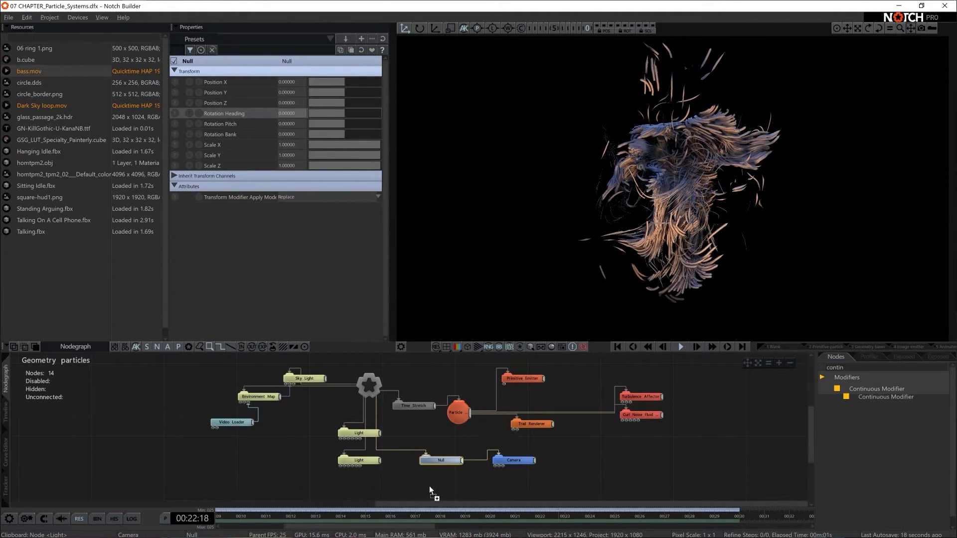
left_click_drag(429, 491, 431, 489)
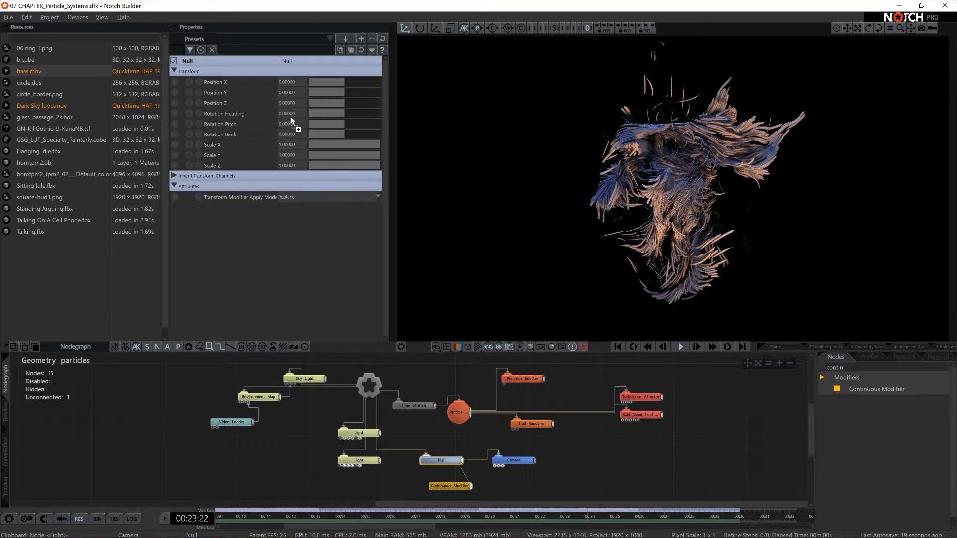
left_click_drag(290, 116, 290, 112)
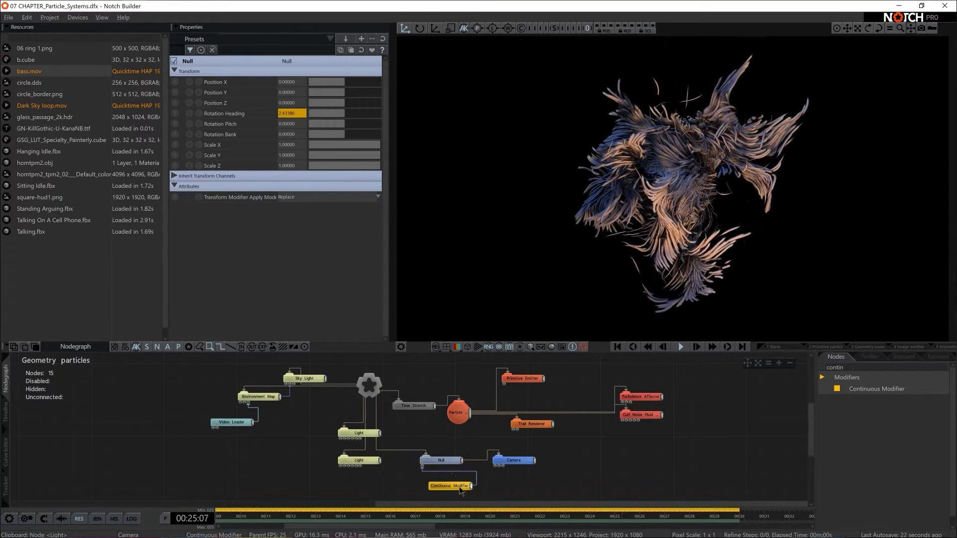
Set the Continuous Modifier's Speed to 20
left_click(459, 487)
double_click(291, 92)
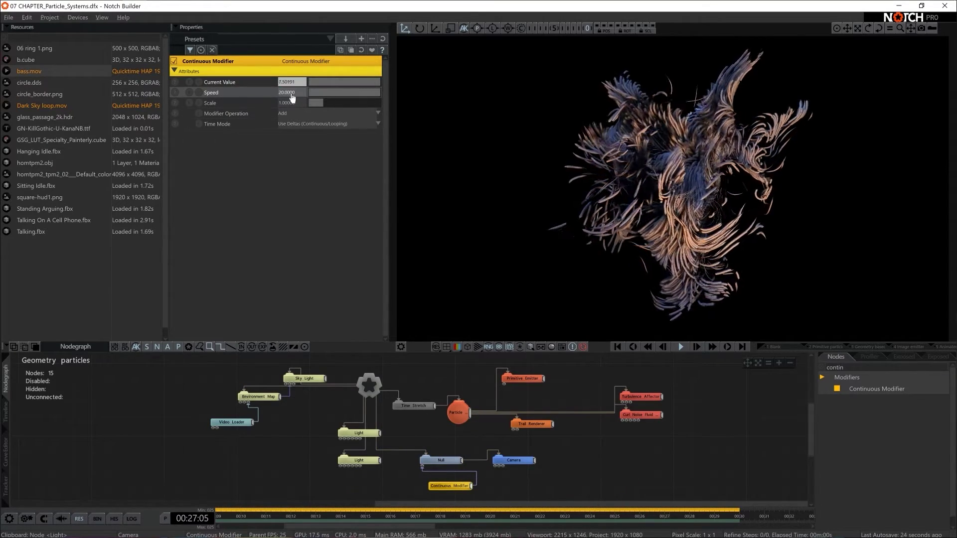
left_click(582, 482)
Tuck the Continuous Modifier beneath the Null and group the lights, Environment Map and Video Loader further left of the root node
left_click_drag(447, 485, 429, 485)
left_click_drag(356, 459, 319, 419)
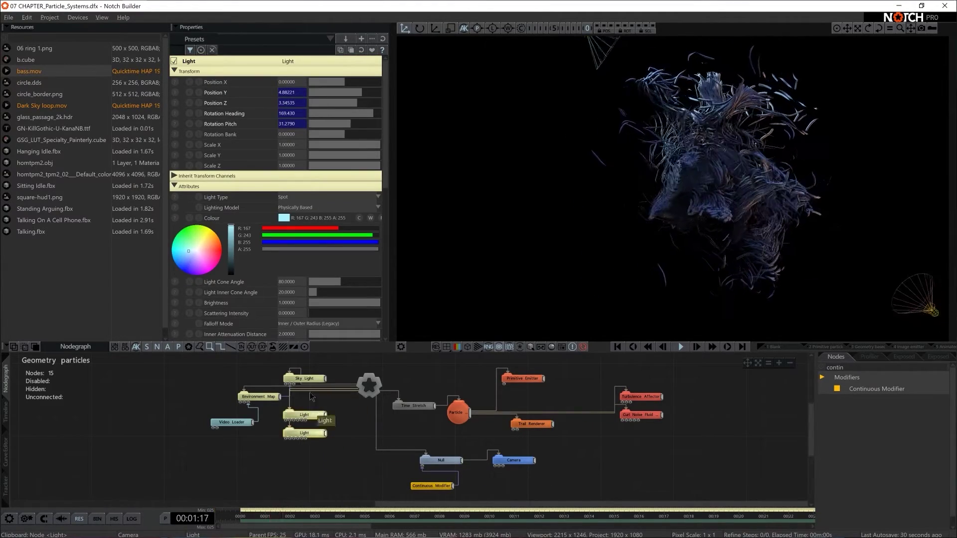
left_click_drag(317, 380, 208, 362)
left_click_drag(235, 394, 134, 396)
left_click_drag(219, 427, 110, 409)
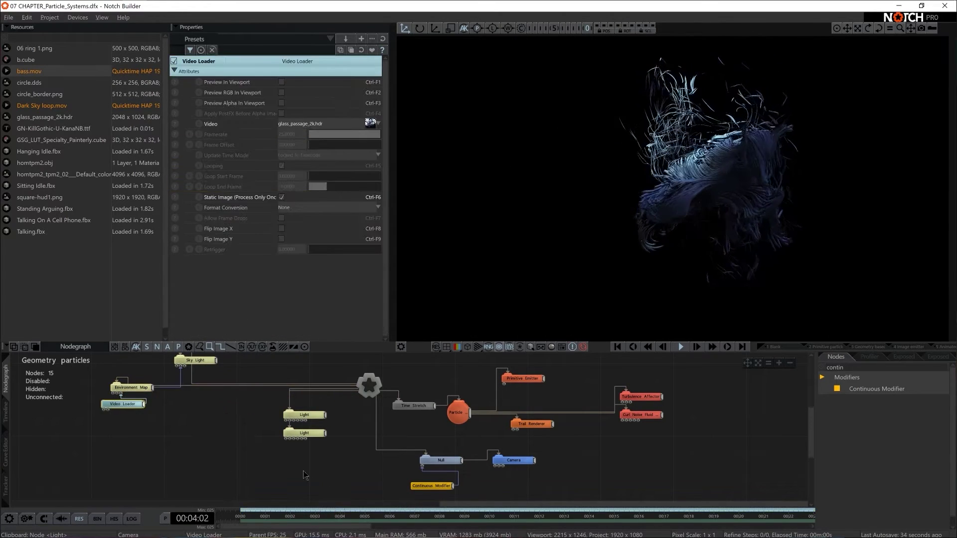
left_click_drag(313, 422, 204, 418)
Move the Null, Camera and Continuous Modifier nodes together so they sit directly beneath the root node
middle_click_drag(473, 477, 470, 463)
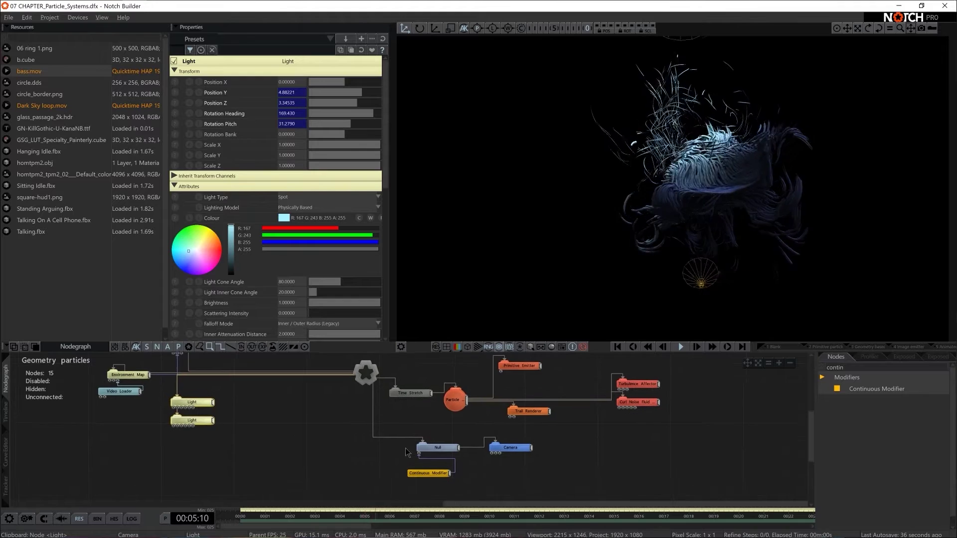
left_click_drag(589, 442, 403, 492)
left_click_drag(447, 455, 365, 463)
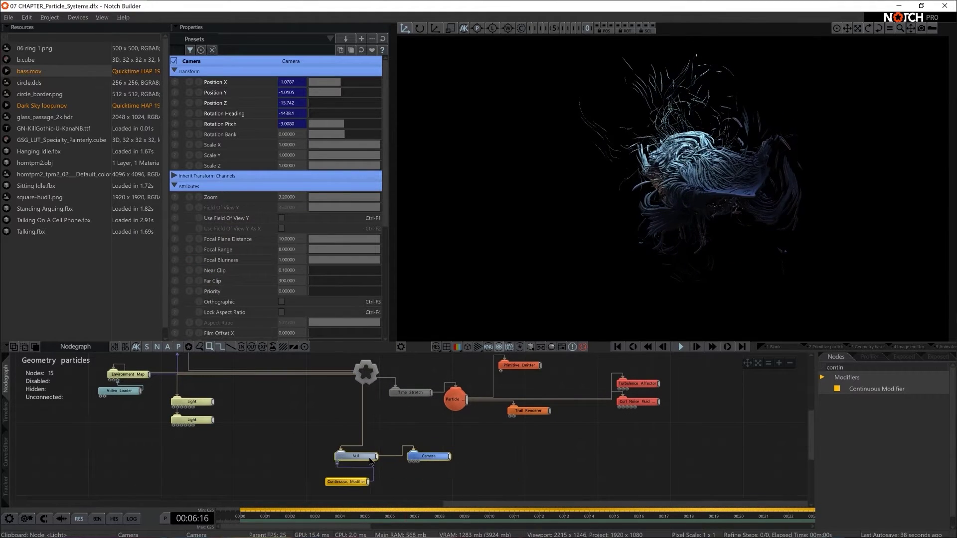
left_click(540, 465)
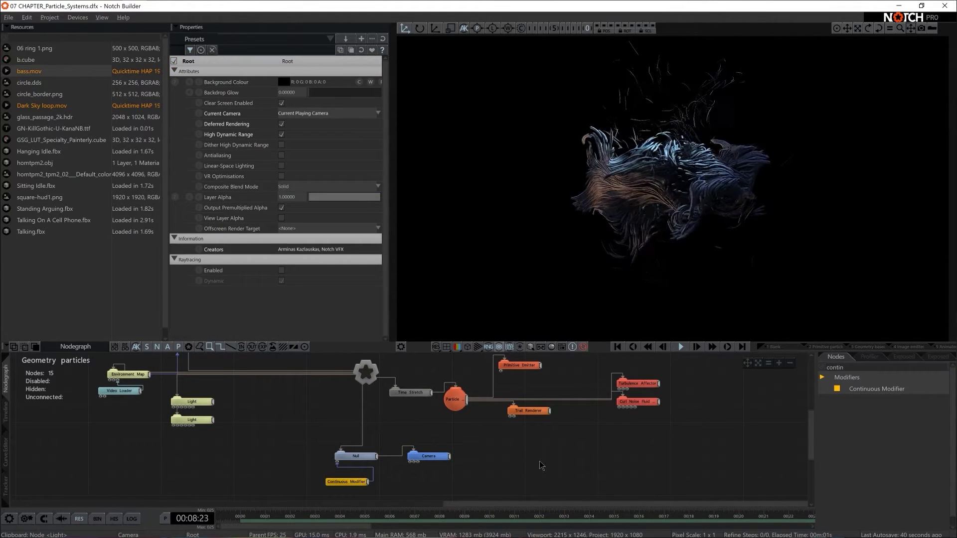
Add a Light Scattering Beam node under the root, and disable and re-enable it to compare its effect
left_click(868, 367)
type("light s")
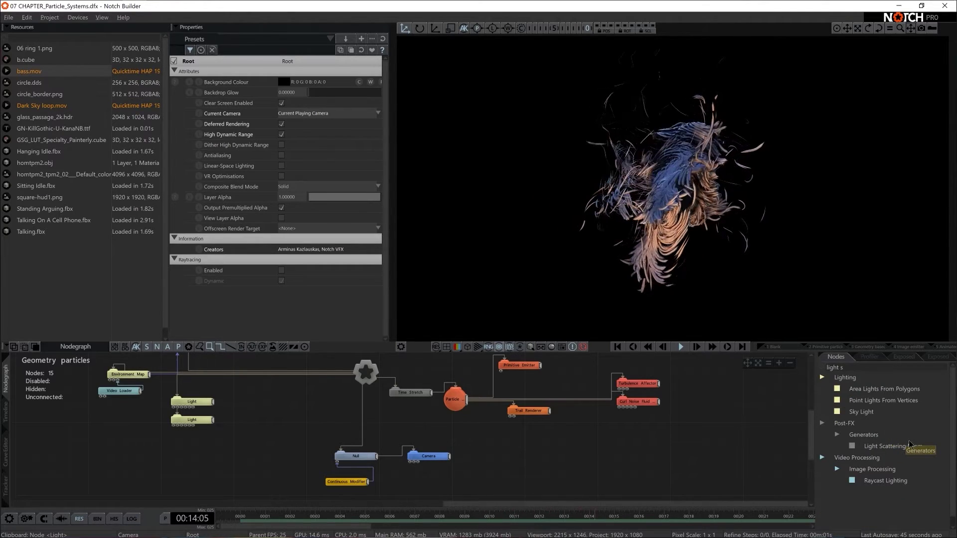
left_click_drag(892, 445, 395, 429)
left_click_drag(370, 390, 387, 425)
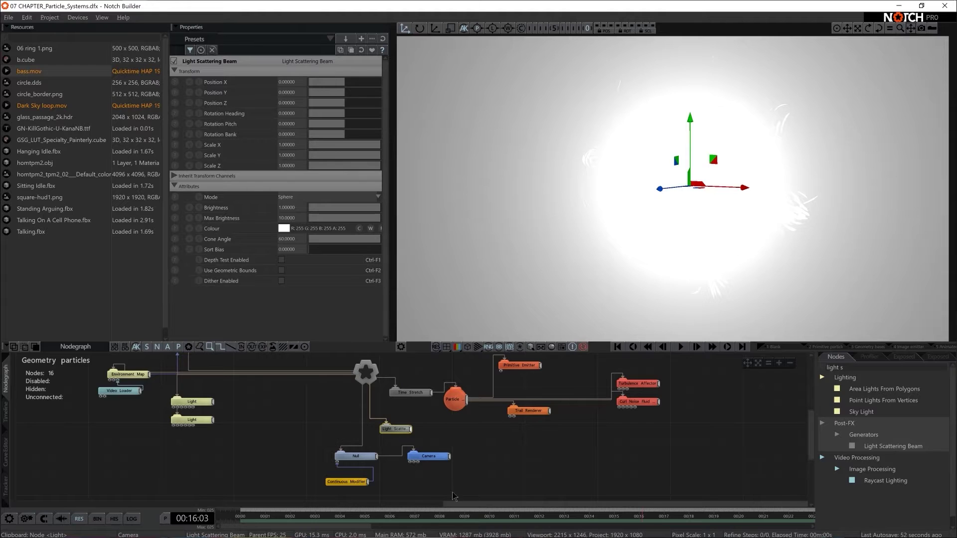
key("d")
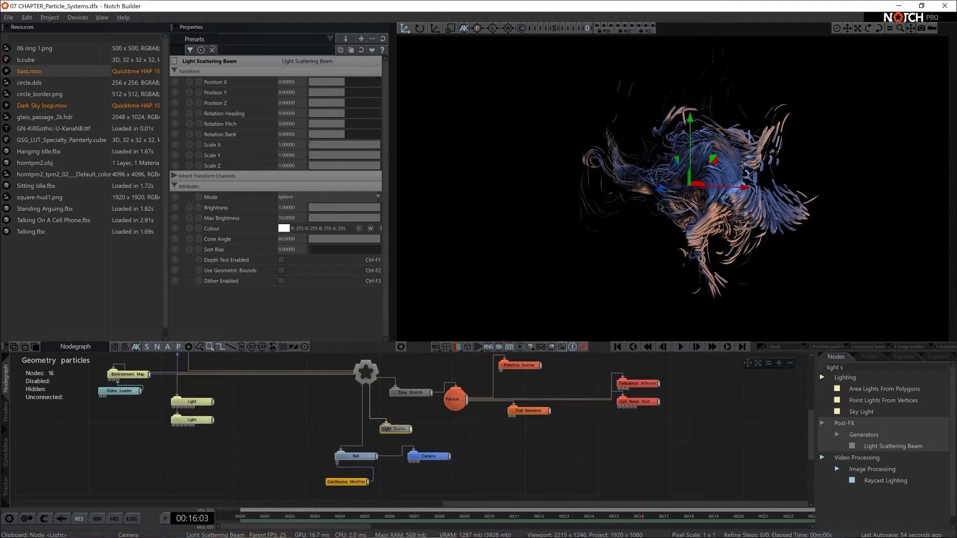
key("d")
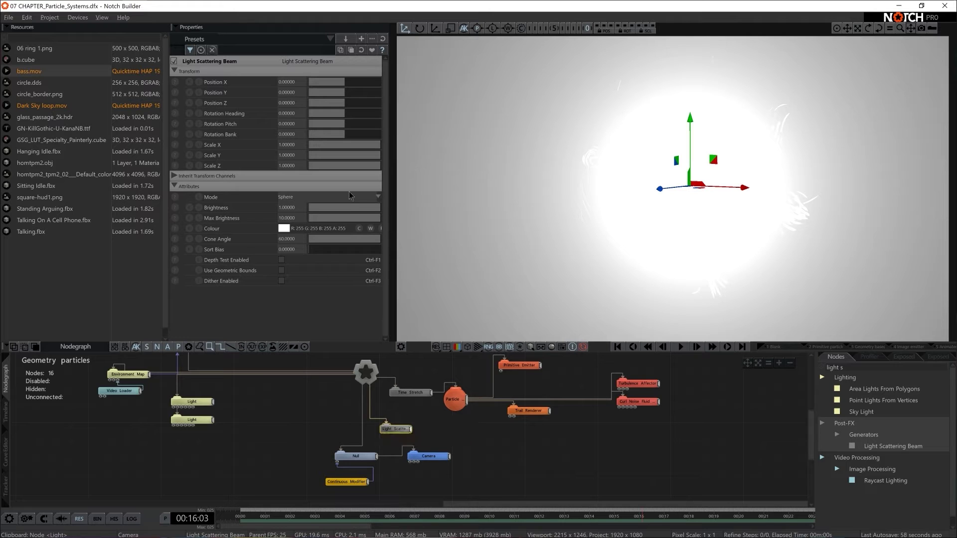
Lower the Light Scattering Beam's Brightness to about 0.66 and enable its Depth Test
mouse_move(367, 209)
left_mouse_down()
mouse_move(349, 208)
mouse_move(358, 216)
left_mouse_up()
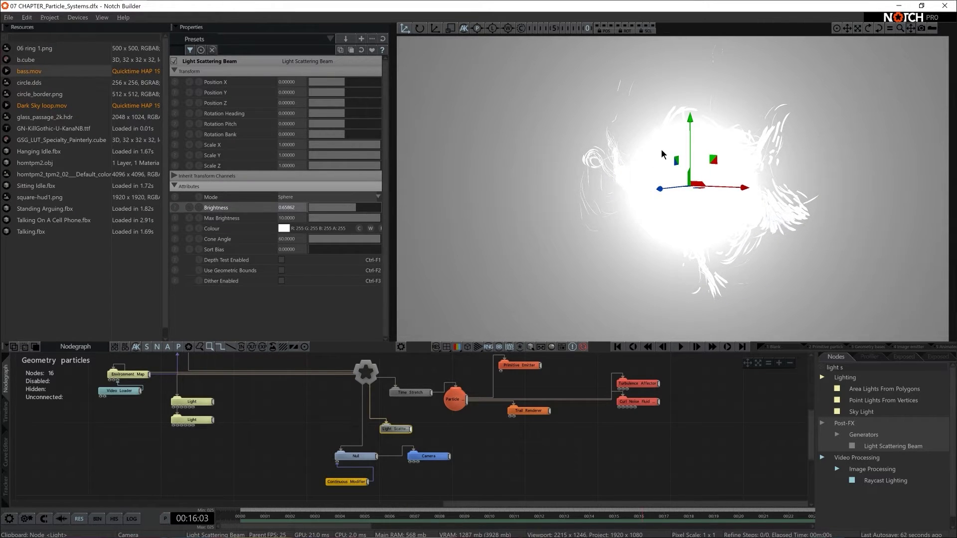
left_click(281, 260)
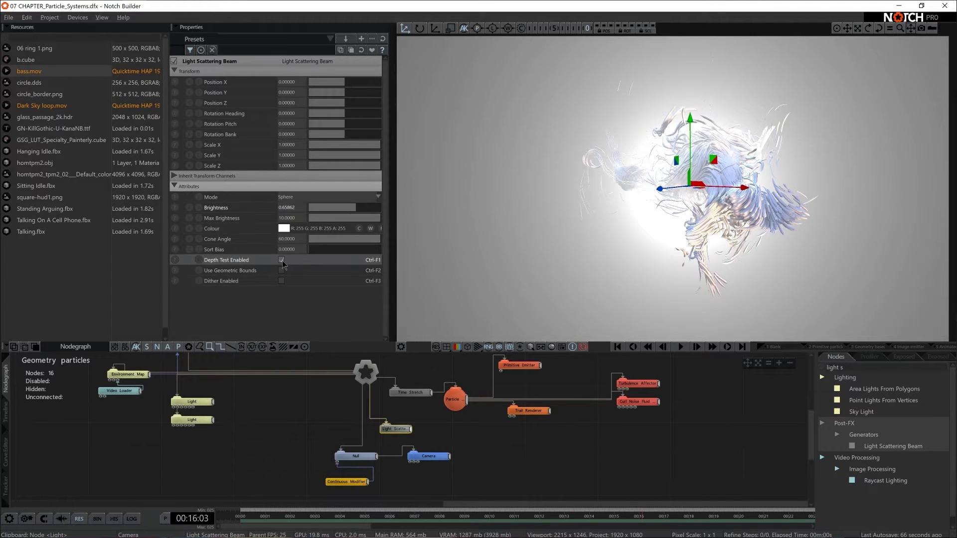
left_click(281, 260)
left_click(282, 260)
Try the beam around the particles, leaving it at Position Y about 0.174, and colour it dark blue with RGB 0, 6, 33
left_click_drag(626, 193, 578, 194)
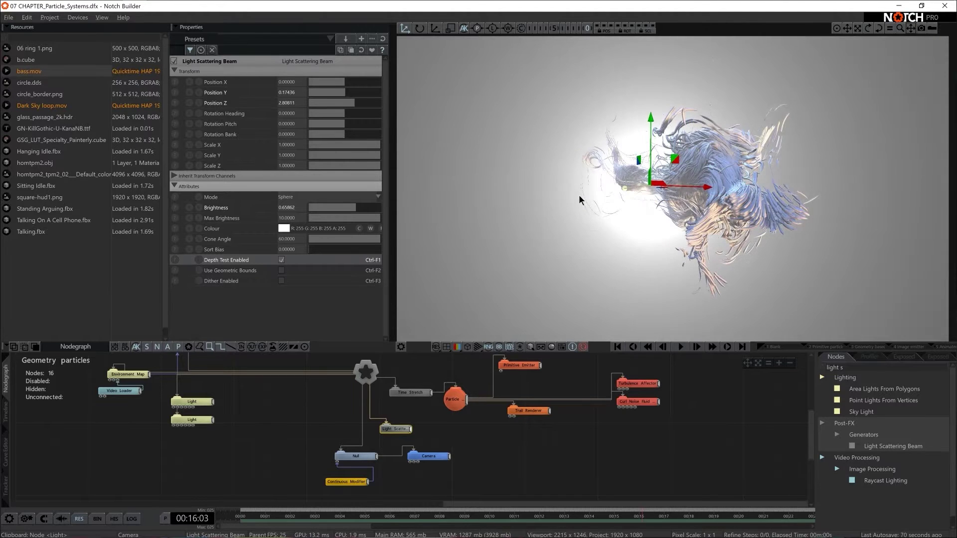
mouse_move(693, 187)
left_mouse_down()
mouse_move(748, 179)
mouse_move(690, 189)
left_mouse_up()
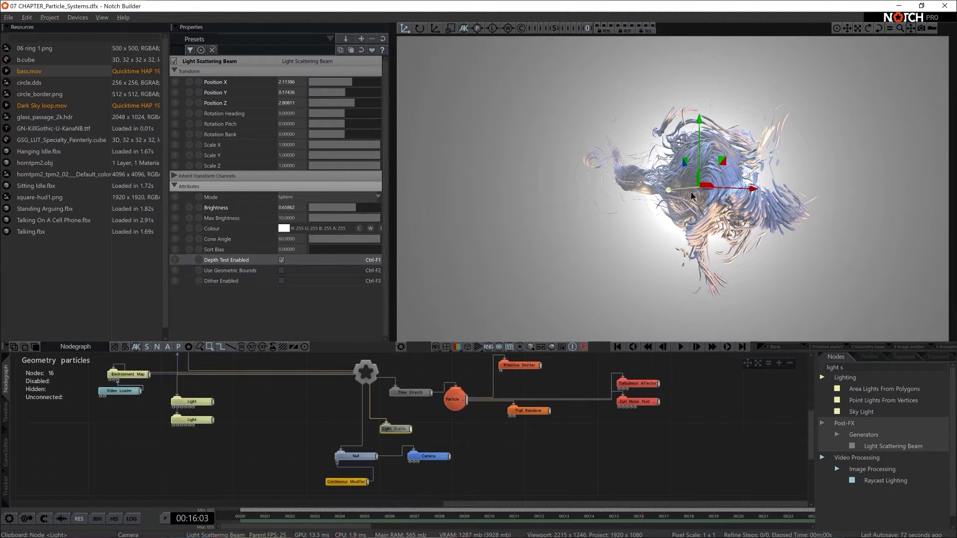
left_click(283, 228)
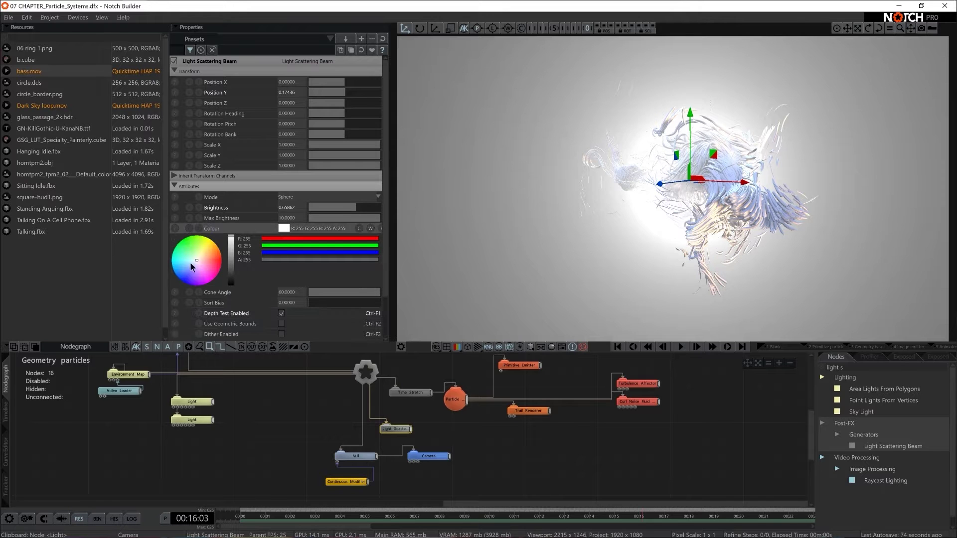
left_click_drag(209, 267, 174, 293)
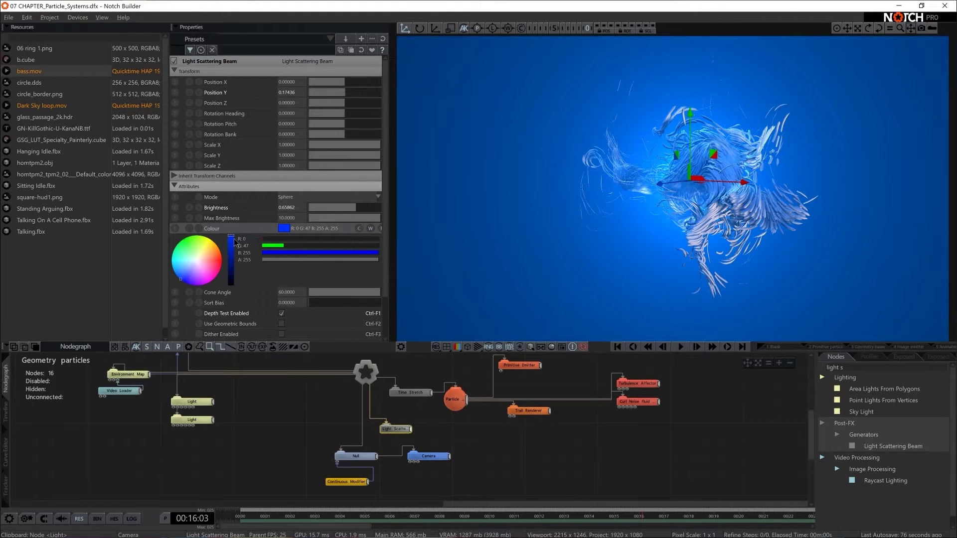
left_click_drag(234, 241, 231, 283)
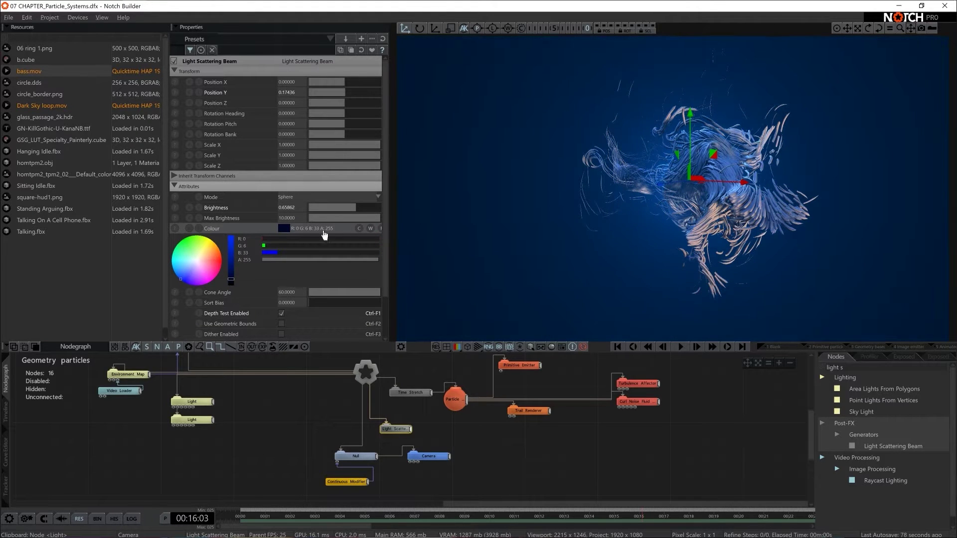
Lower the Light Scattering Beam's Brightness to about 0.41 and deselect the node
left_click_drag(345, 208, 338, 209)
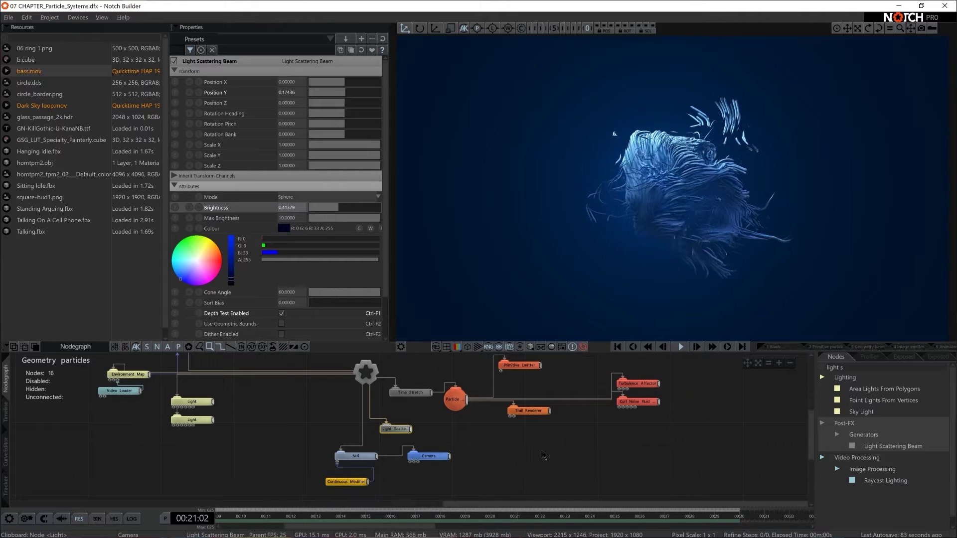
left_click(591, 454)
key("f")
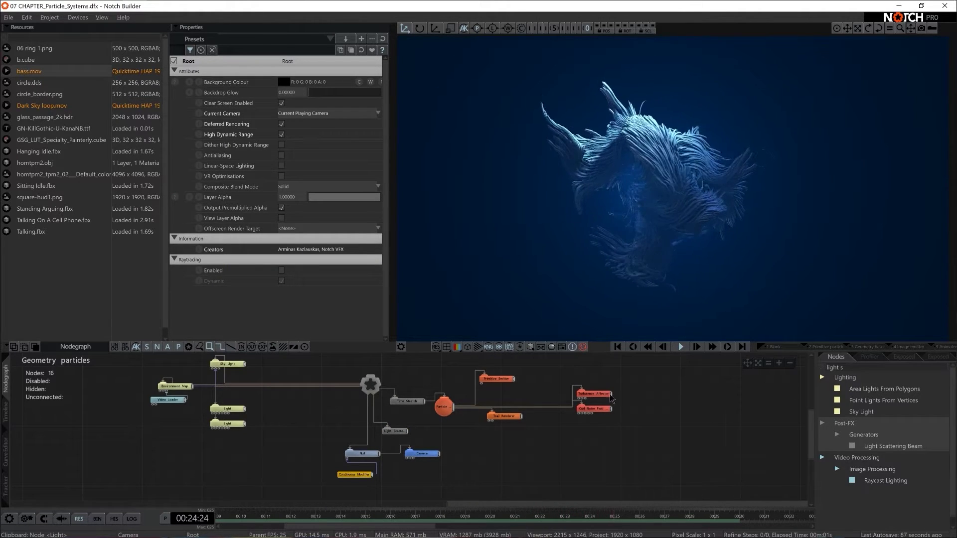
Add a Geometry Connection Renderer, connect it to the Particle Root and place it below the Trail Renderer
type("geme")
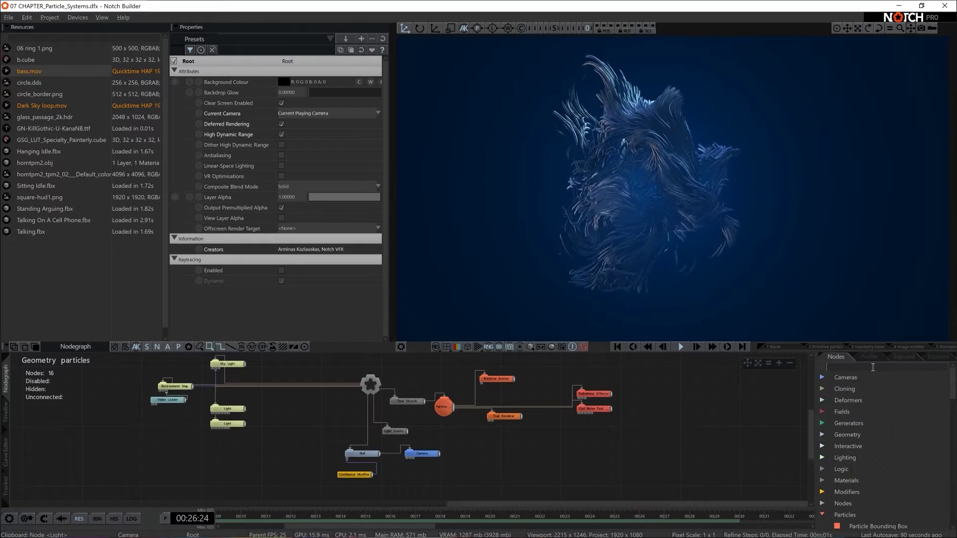
key("BackSpace")
key("BackSpace")
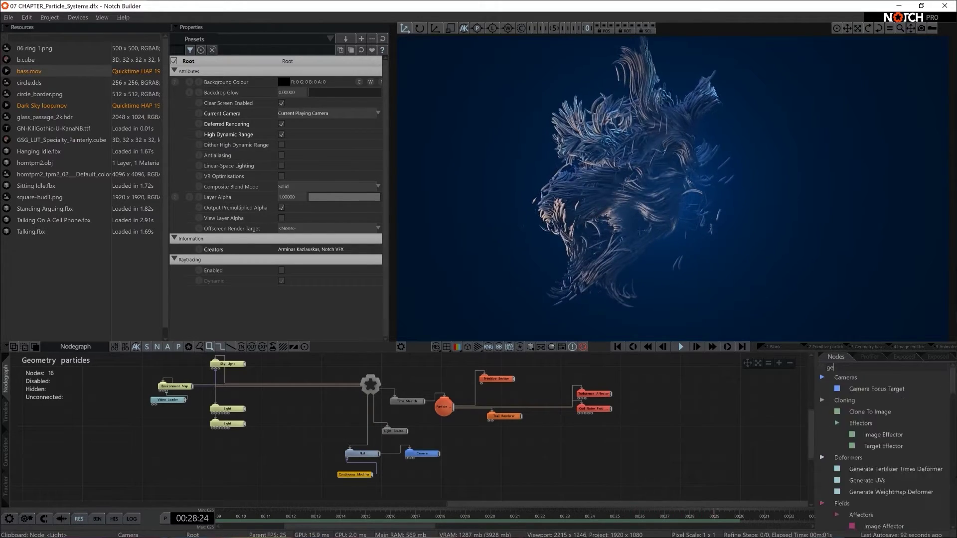
type("ome")
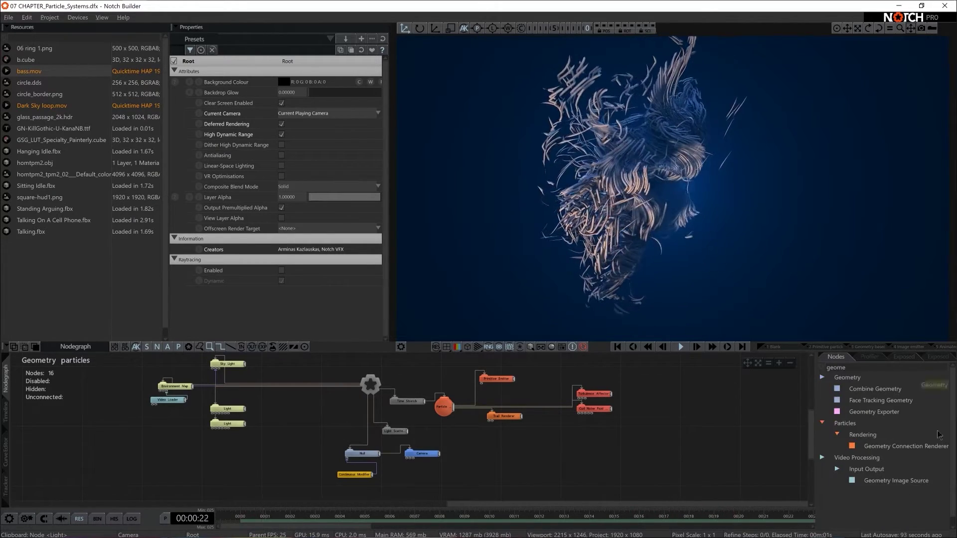
left_click_drag(892, 446, 690, 394)
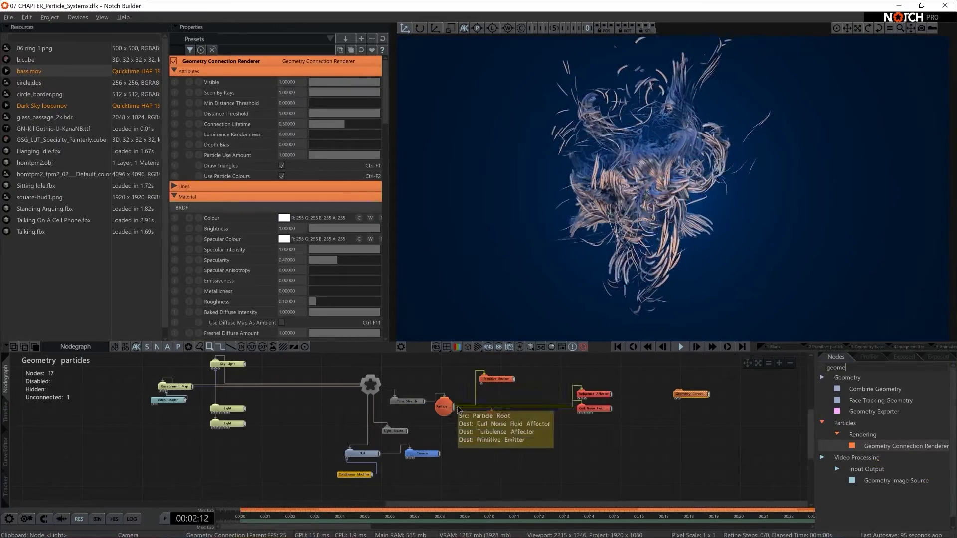
left_click_drag(453, 407, 693, 397)
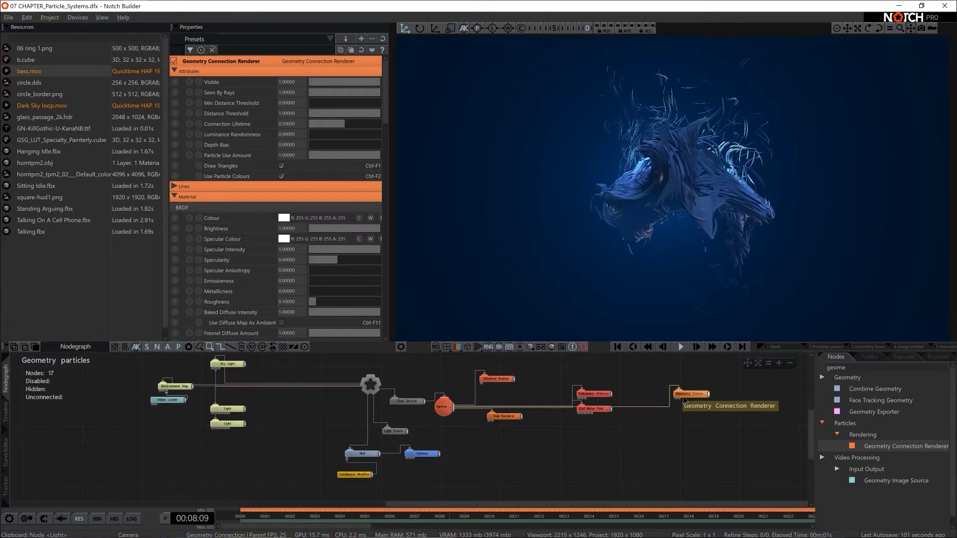
left_click_drag(681, 401, 487, 447)
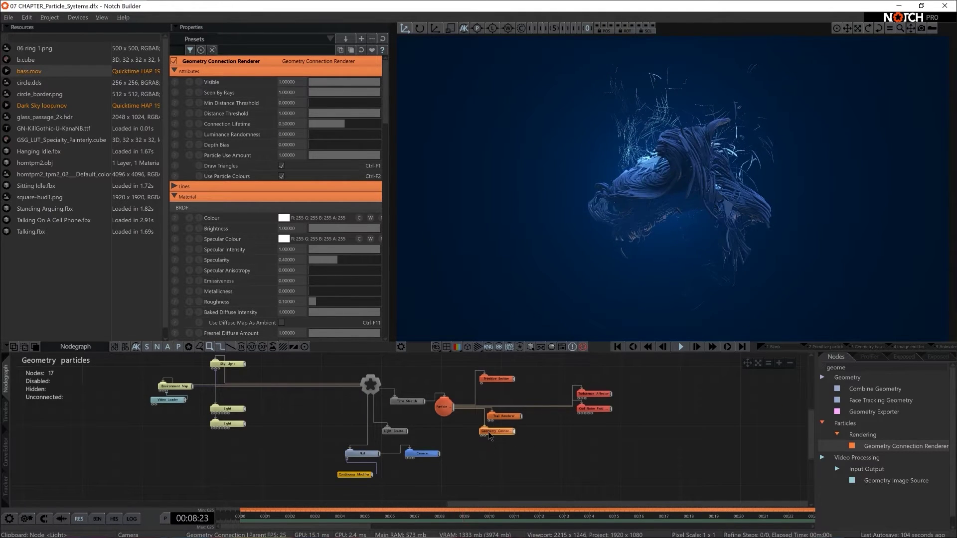
Turn off Draw Triangles on the Geometry Connection Renderer and set Lines Visible to 1
left_click(281, 166)
left_click(281, 176)
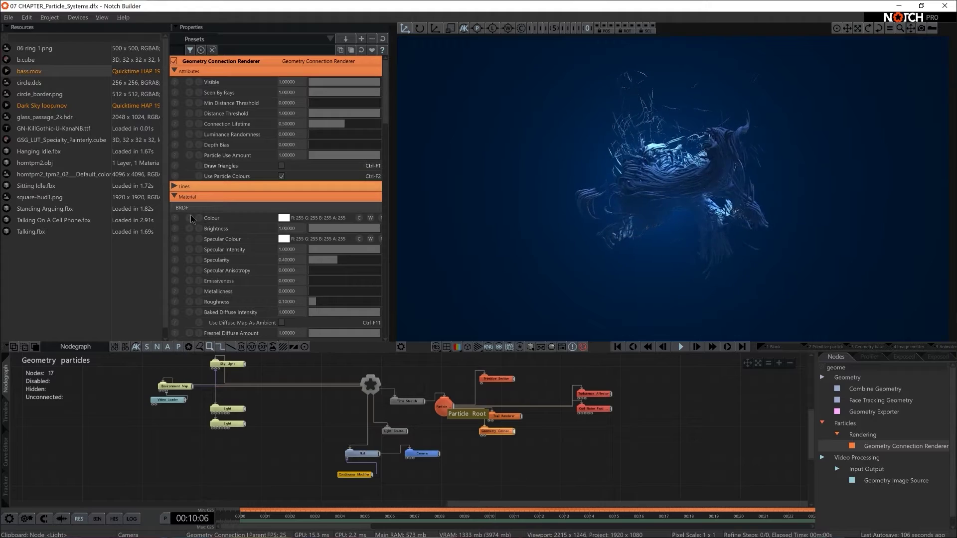
left_click(175, 186)
left_click_drag(377, 198, 498, 212)
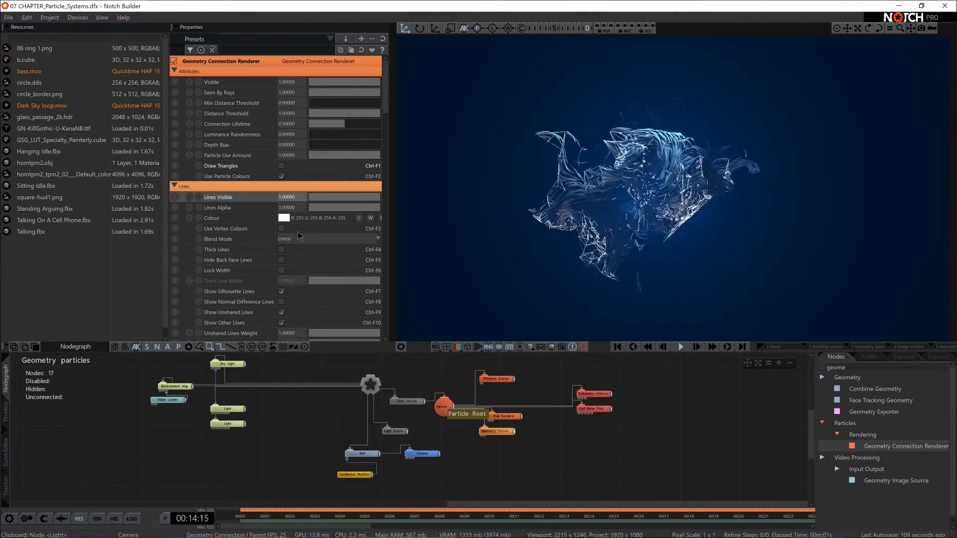
Set the Geometry Connection Renderer's Lines Alpha to 0.4
left_click(342, 208)
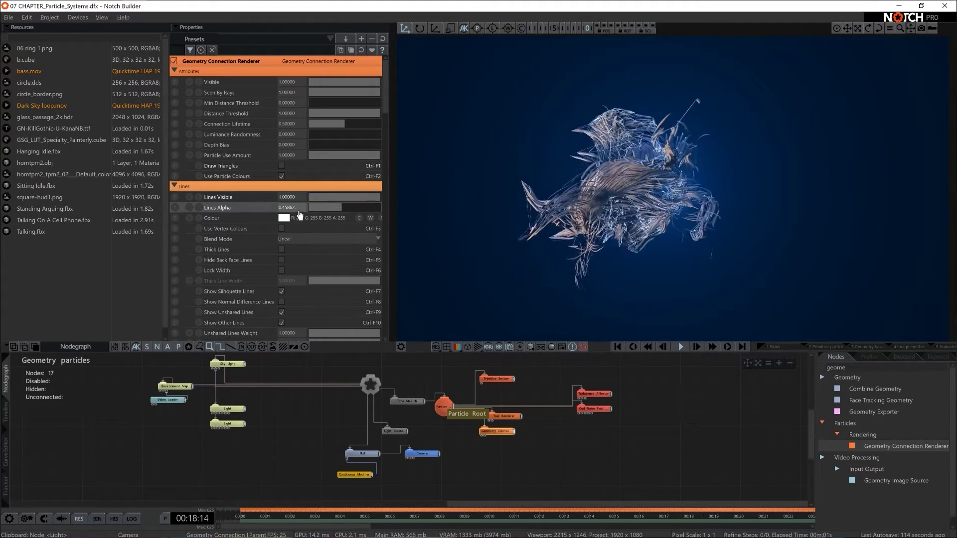
double_click(290, 207)
type("0.40000")
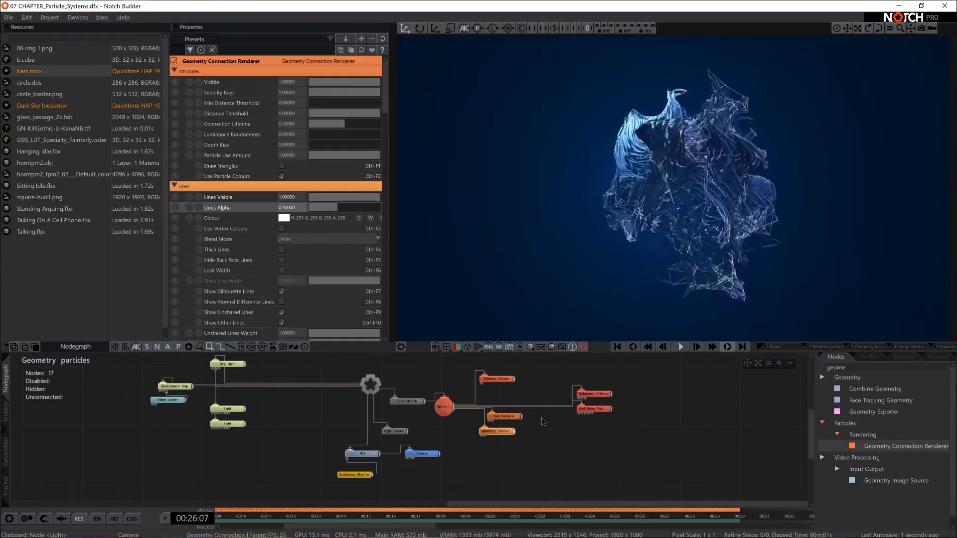
Find the Colour Ramp node, add it to the nodegraph and connect it beneath the Primitive Emitter
left_click(838, 368)
key("BackSpace")
key("BackSpace")
key("BackSpace")
key("BackSpace")
key("BackSpace")
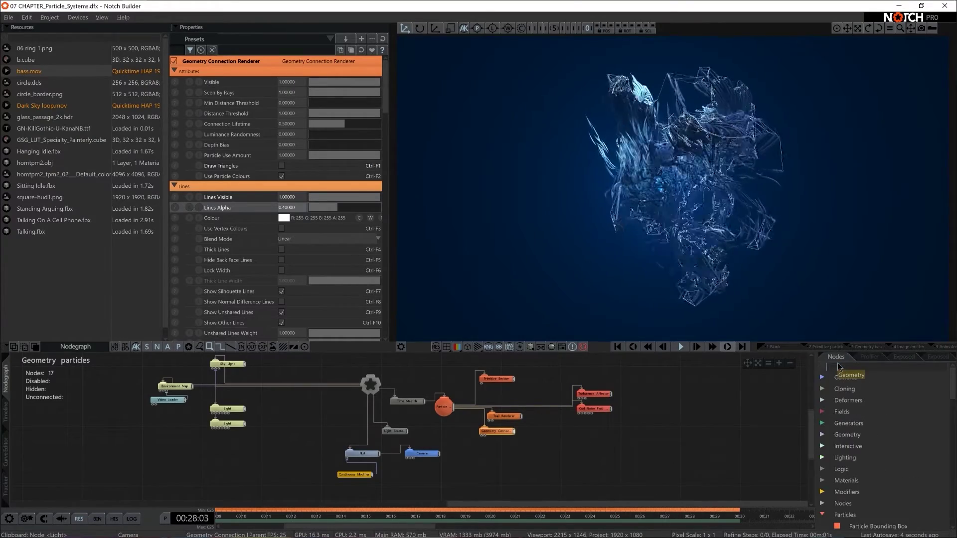
type("col")
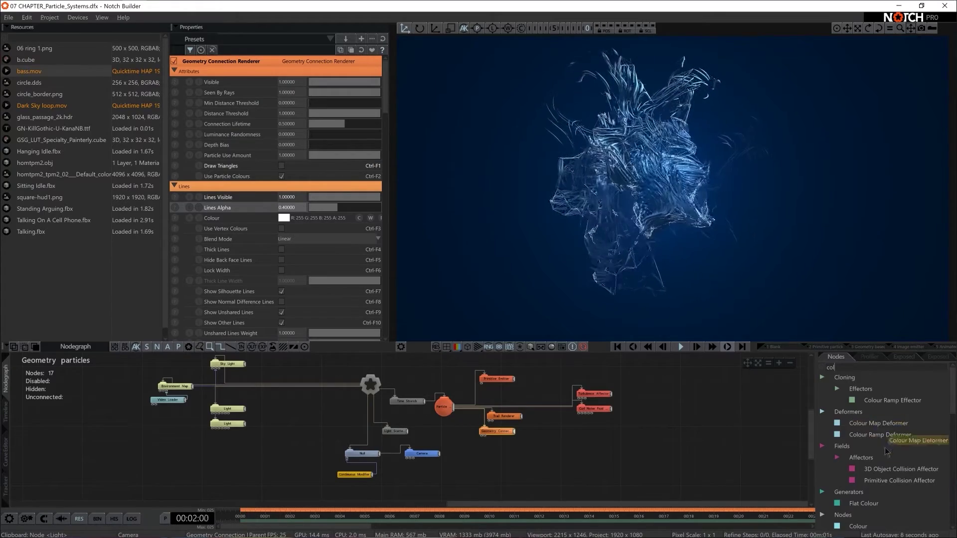
scroll(887, 438, "down", 1)
left_click_drag(874, 520, 482, 386)
left_click_drag(550, 372, 497, 386)
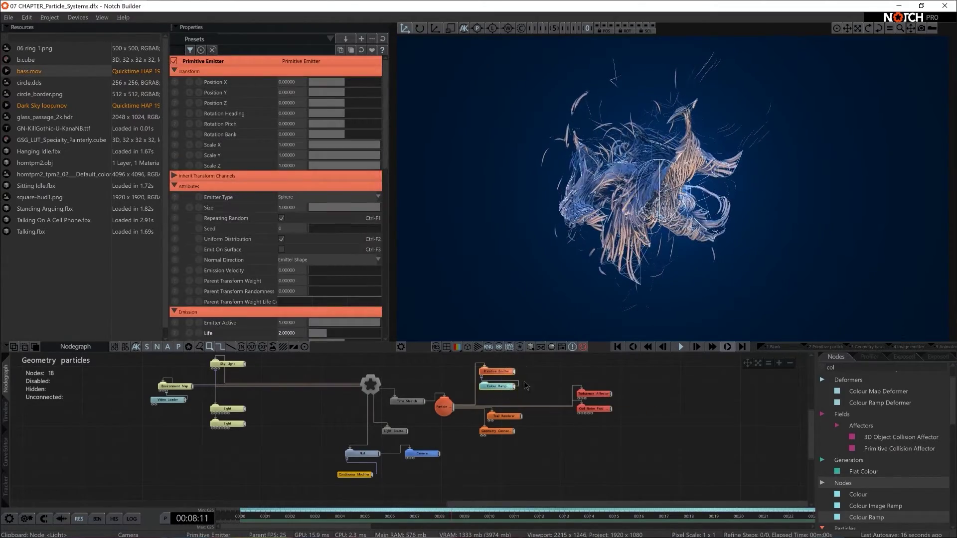
Set the Colour Ramp's Colour 1 to a hot pink of R 255, G 0, B 143
left_click(497, 386)
left_click(283, 186)
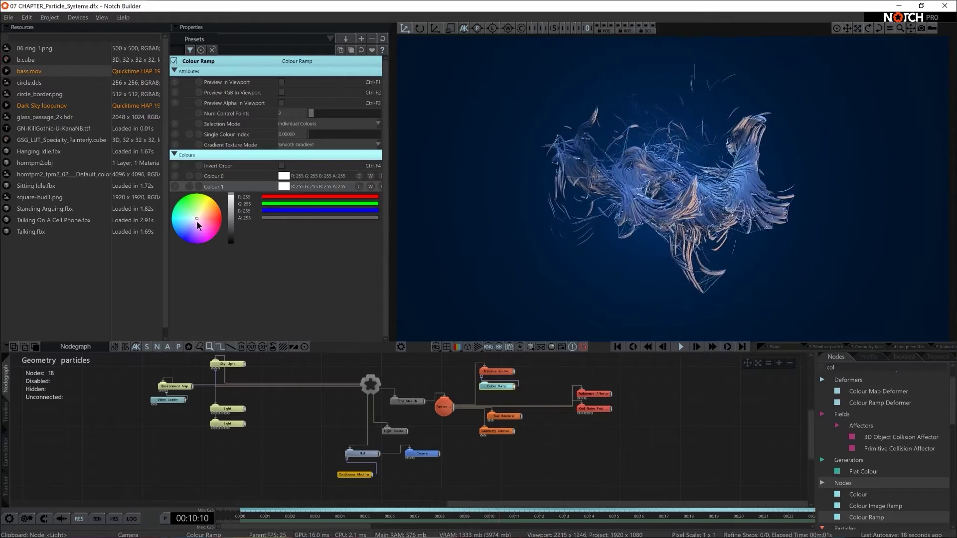
left_click(217, 203)
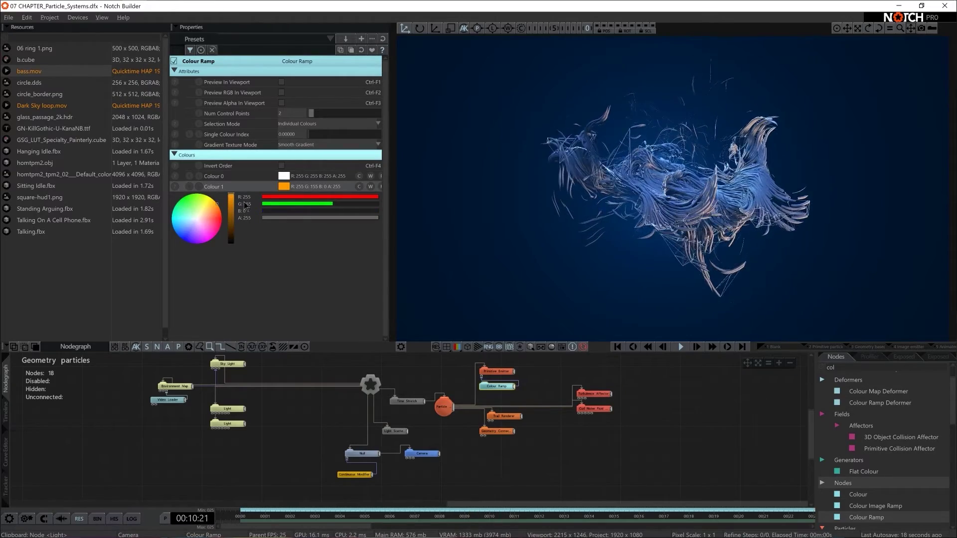
left_click(284, 176)
left_click_drag(193, 278, 154, 288)
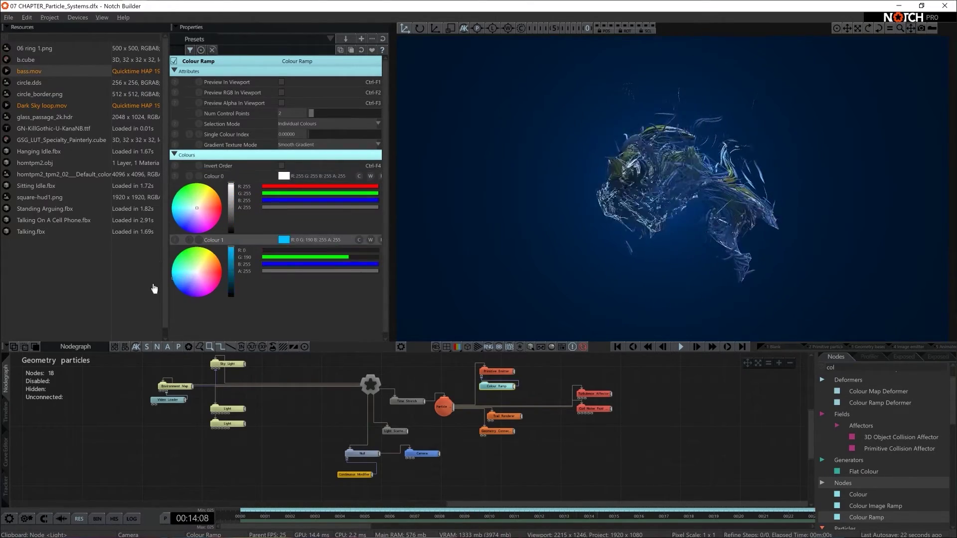
left_click_drag(177, 256, 239, 309)
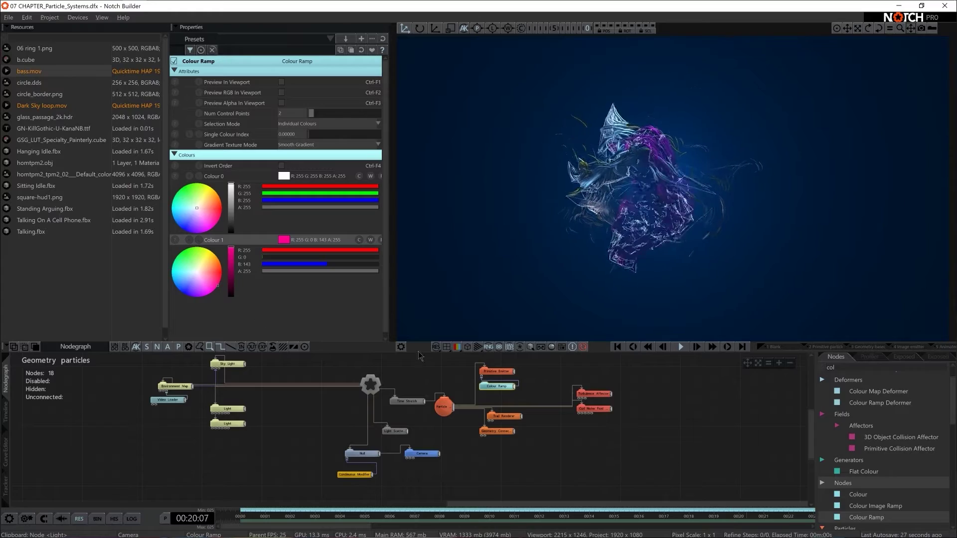
Set the Primitive Emitter's Colour Selection Mode to Random Colour
left_click(497, 372)
scroll(299, 259, "down", 3)
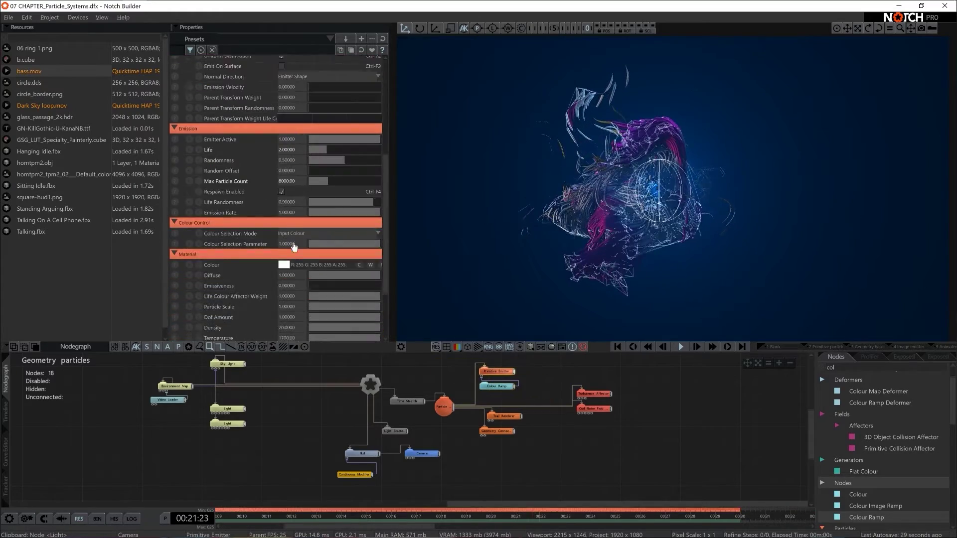
scroll(293, 247, "down", 2)
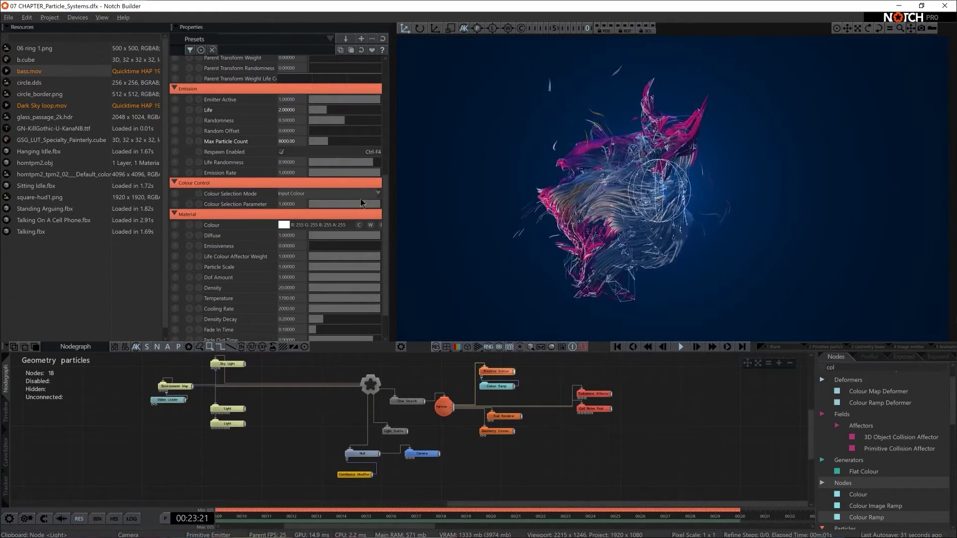
left_click(308, 193)
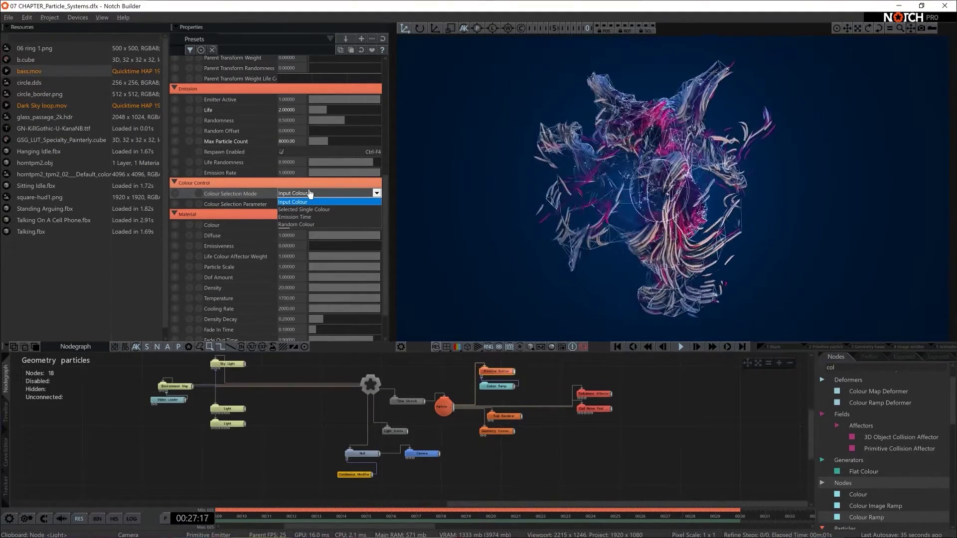
key("Down")
key("Down")
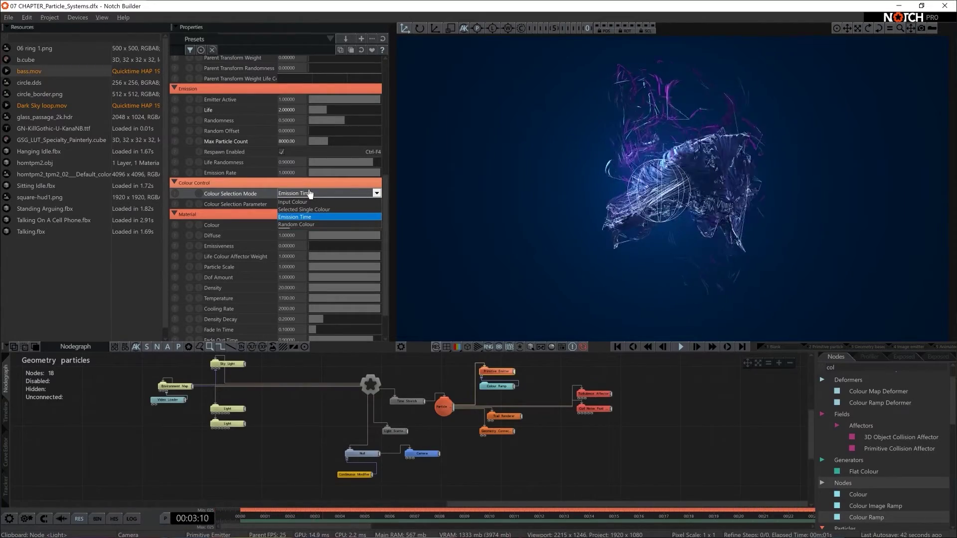
left_click(299, 225)
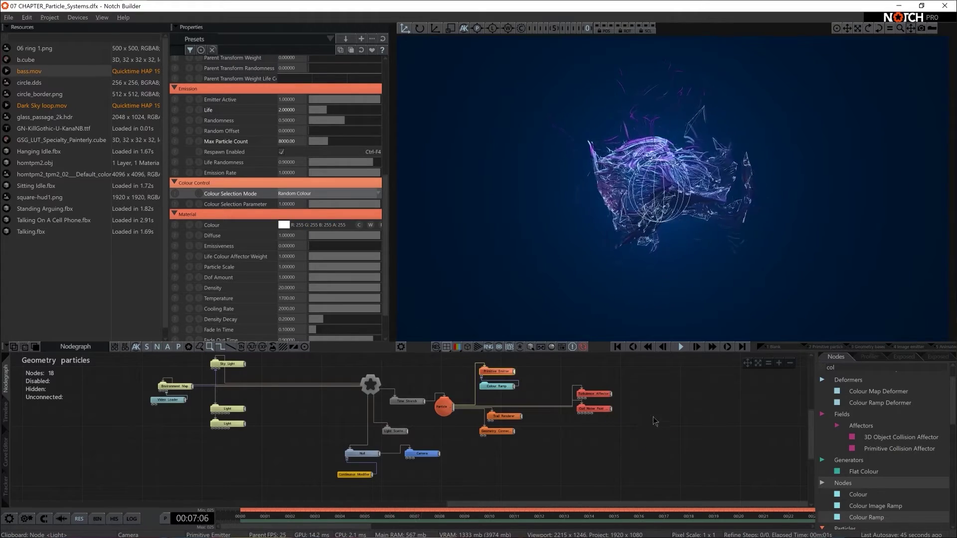
Enable Use Vertex Colours on the Geometry Connection Renderer and raise its Lines Alpha to about 0.59
left_click(497, 431)
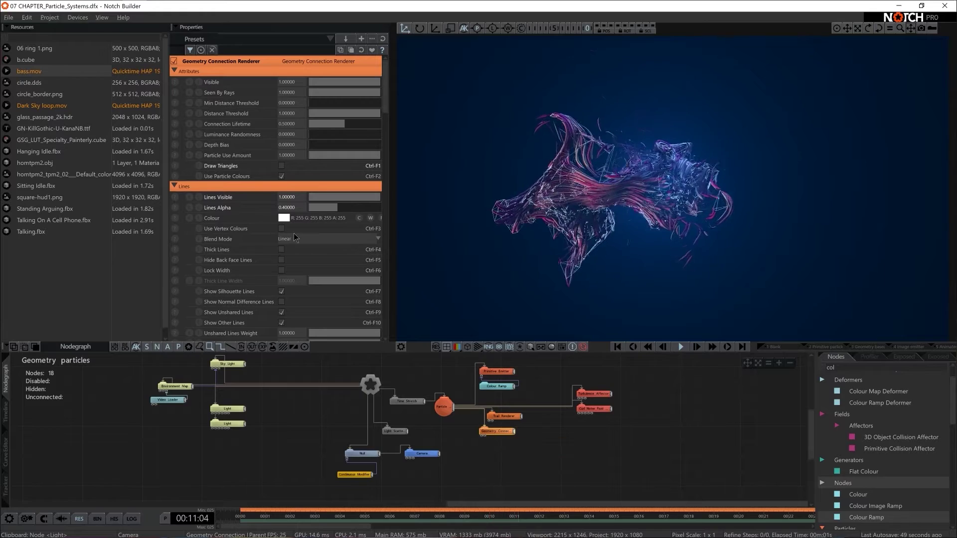
left_click(282, 229)
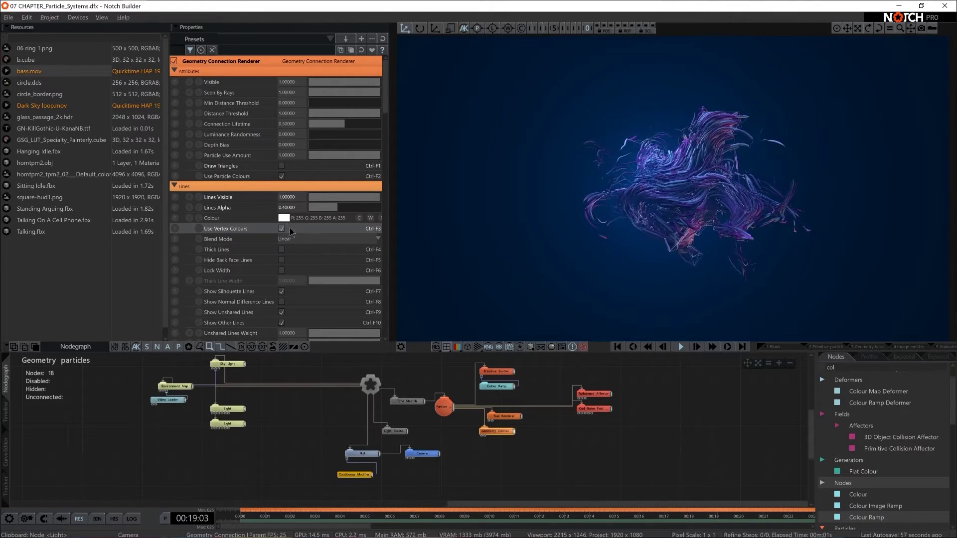
left_click_drag(321, 207, 352, 210)
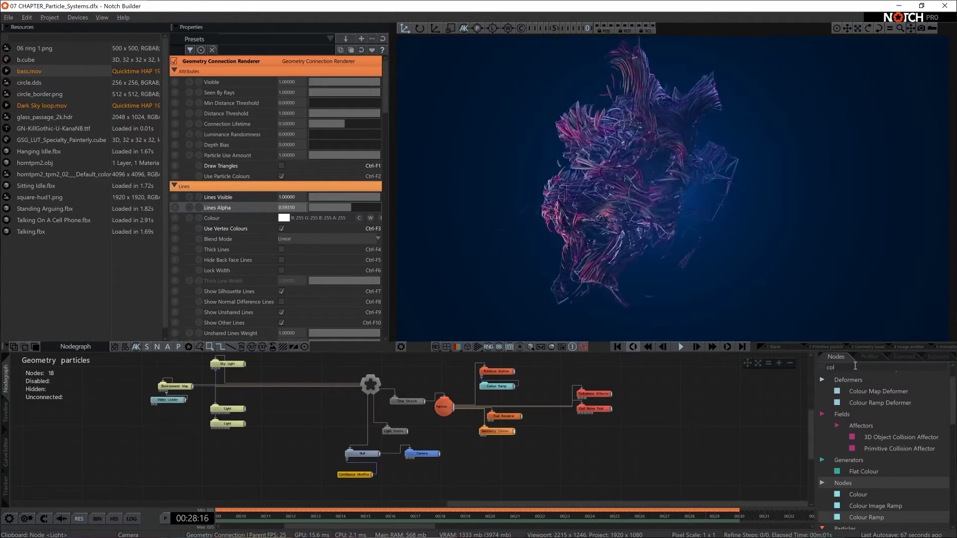
Find the Point Renderer node and add it to the nodegraph, connected to the Particle Root
type("point")
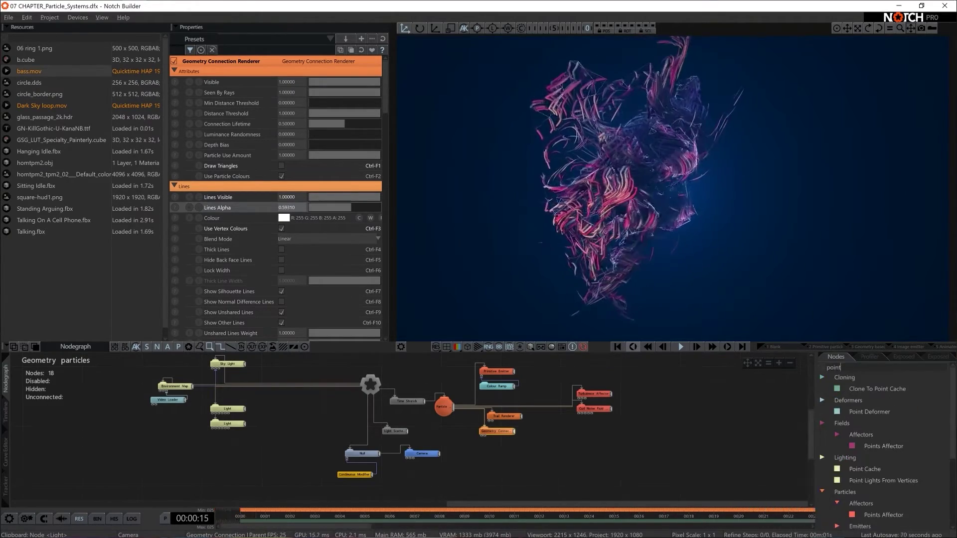
scroll(889, 519, "down", 3)
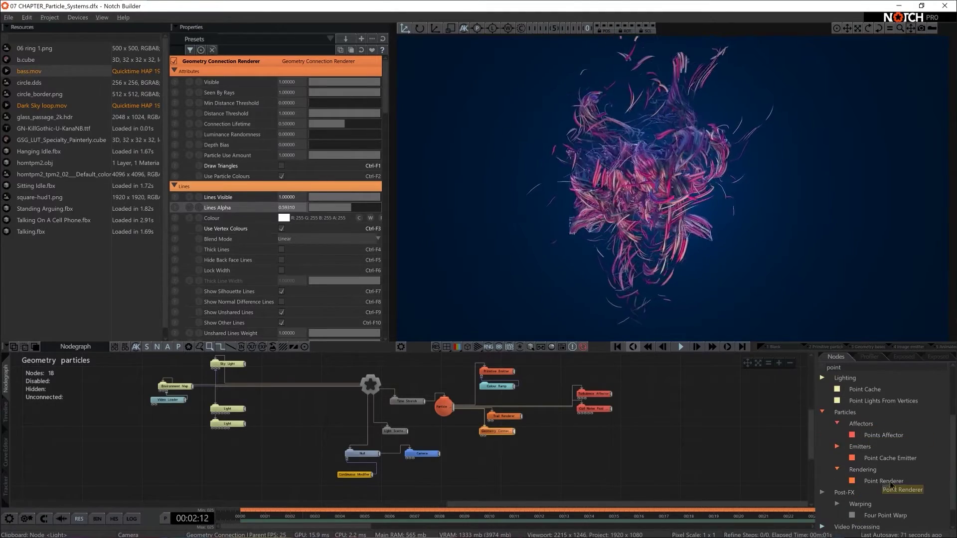
left_click_drag(883, 480, 650, 403)
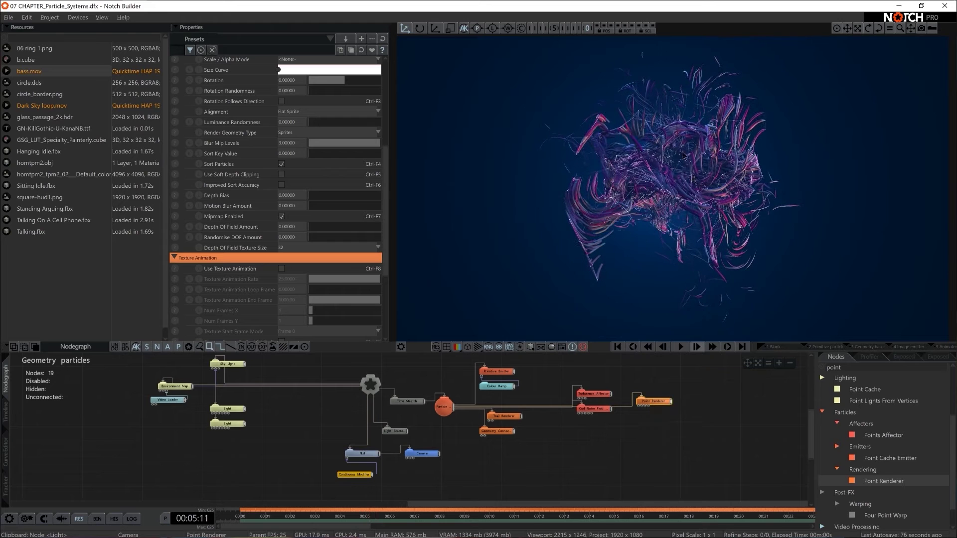
Raise the Point Renderer's Particle Size to about 8.59 and set its Particle Use Amount to 0.05
scroll(295, 155, "up", 6)
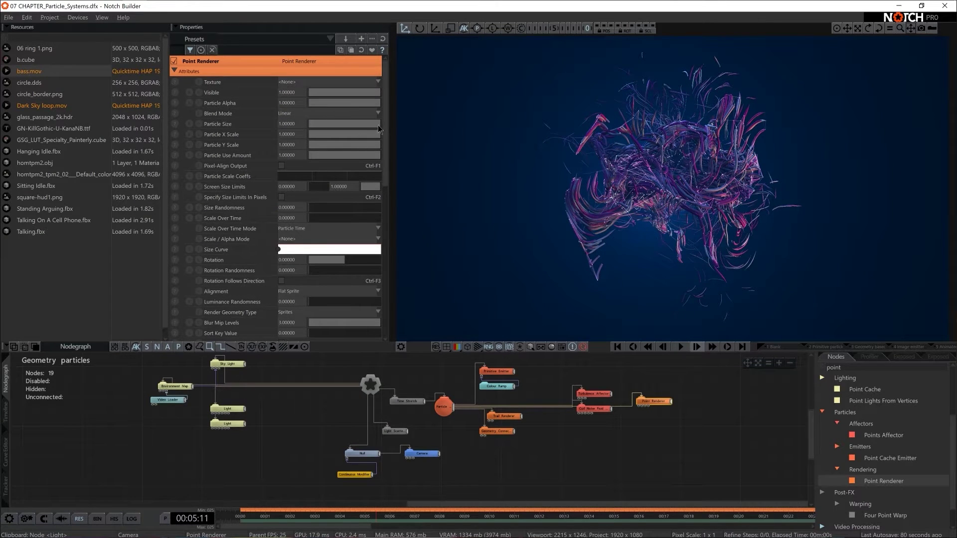
left_click_drag(378, 124, 930, 124)
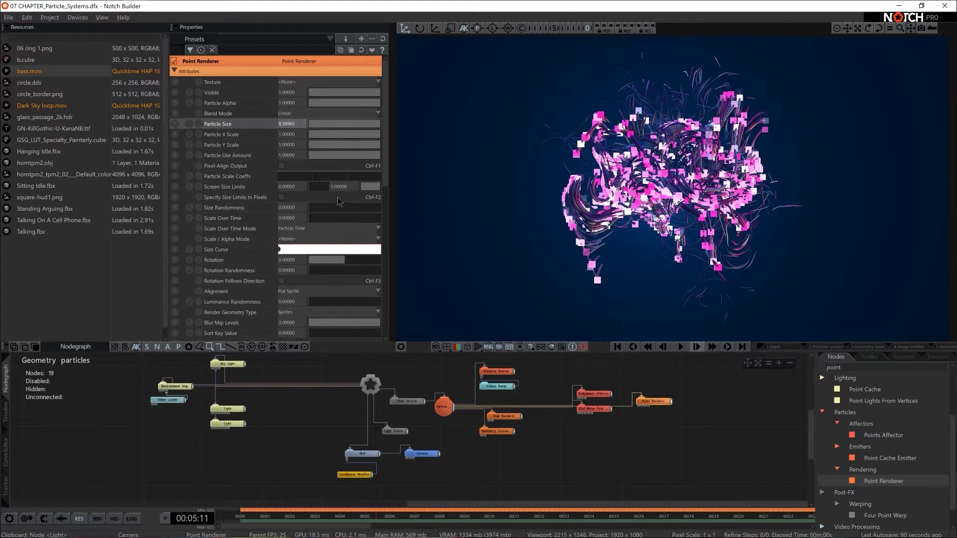
scroll(338, 201, "down", 1)
scroll(338, 201, "up", 1)
scroll(338, 201, "down", 3)
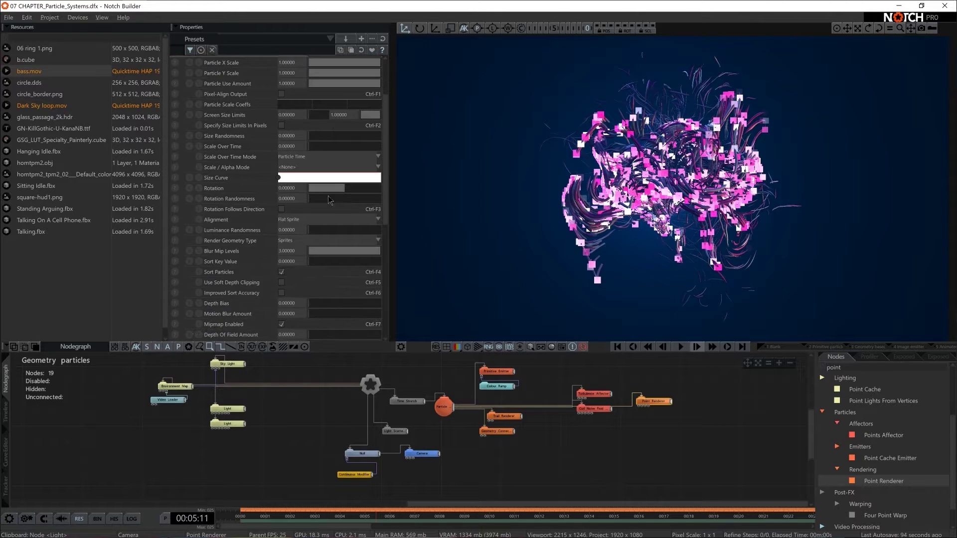
scroll(335, 200, "up", 3)
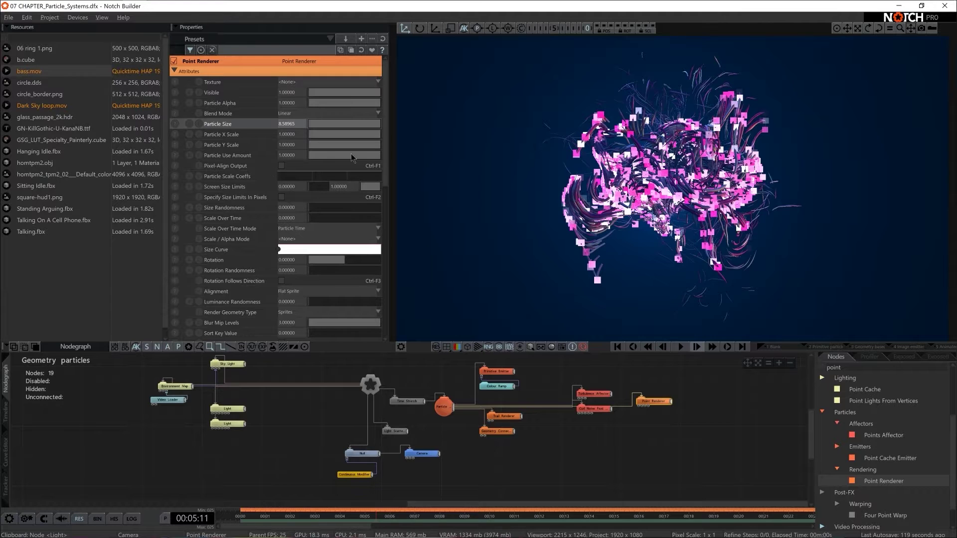
left_click_drag(352, 156, 320, 159)
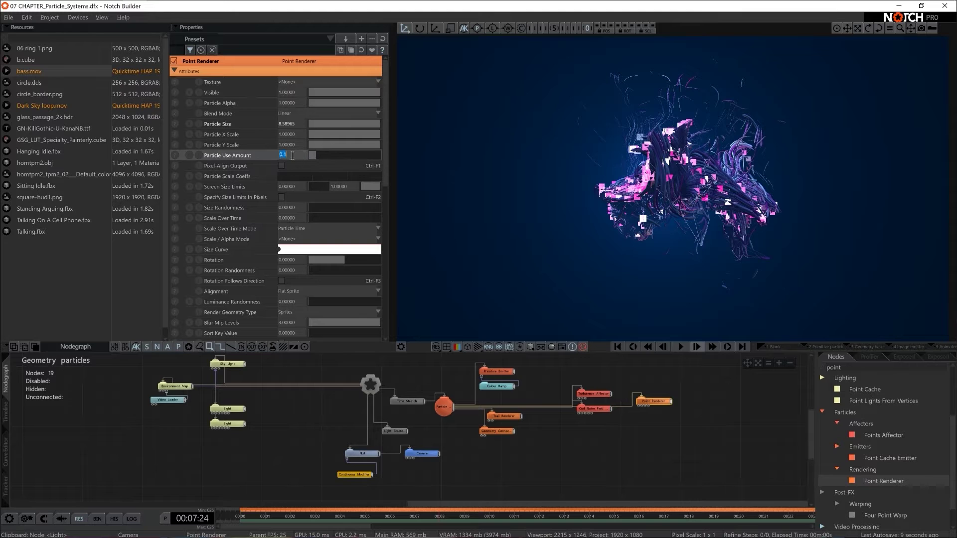
type("0.05")
key("Return")
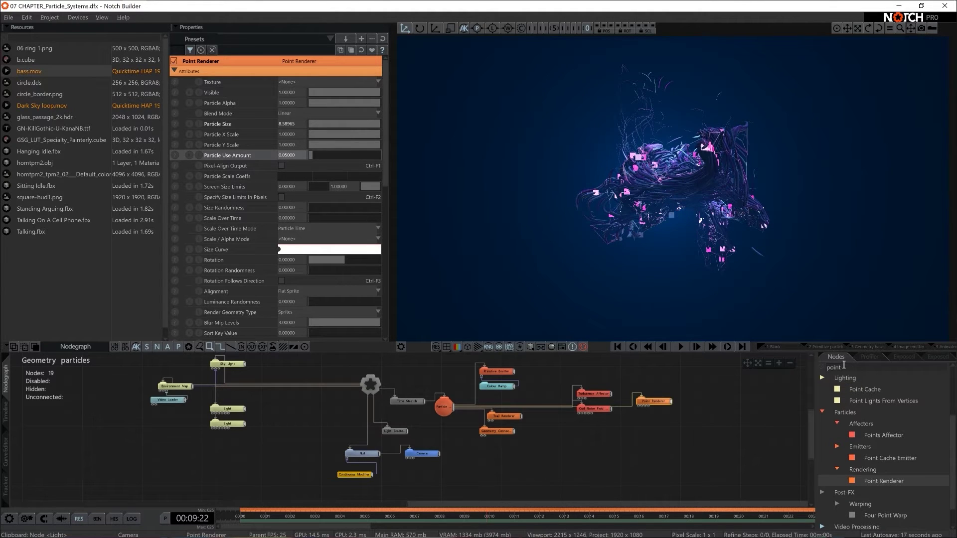
Find the Gradient generator, add it beneath the Point Renderer and connect the two nodes
key("BackSpace")
type("ge")
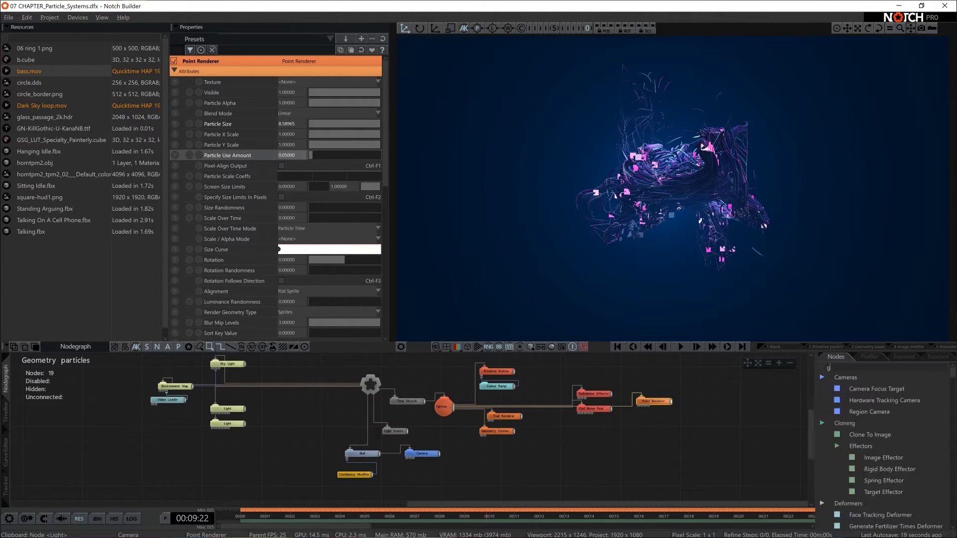
key("BackSpace")
key("BackSpace")
type("grad")
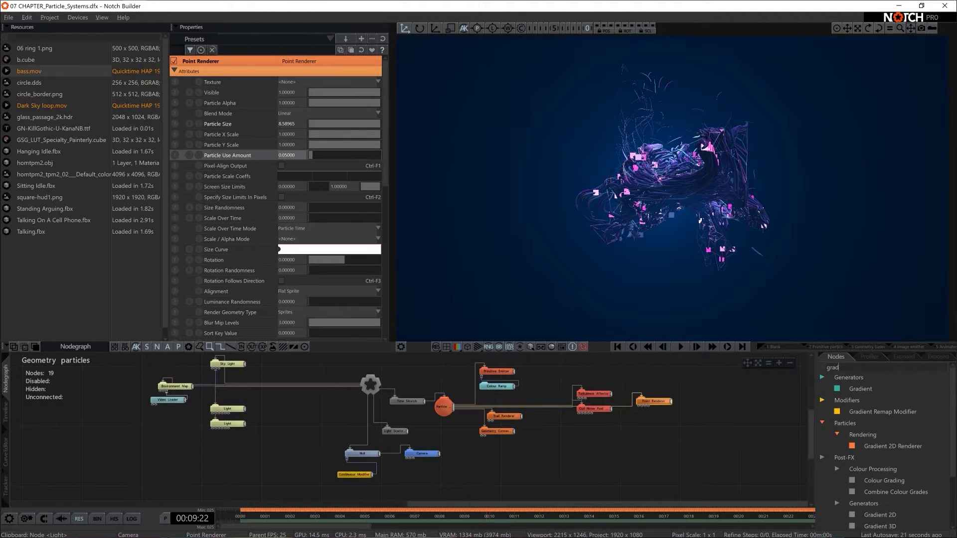
left_click_drag(868, 391, 649, 415)
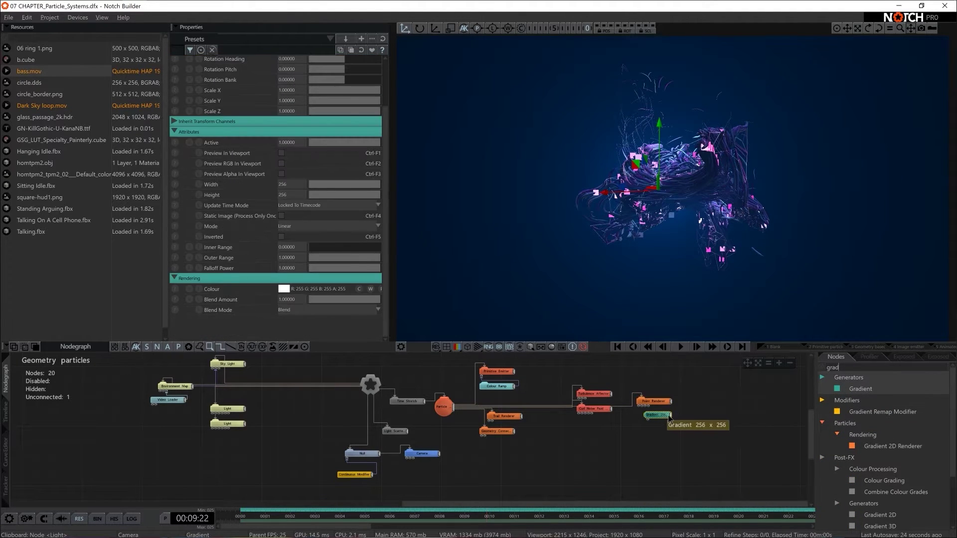
left_click(640, 408)
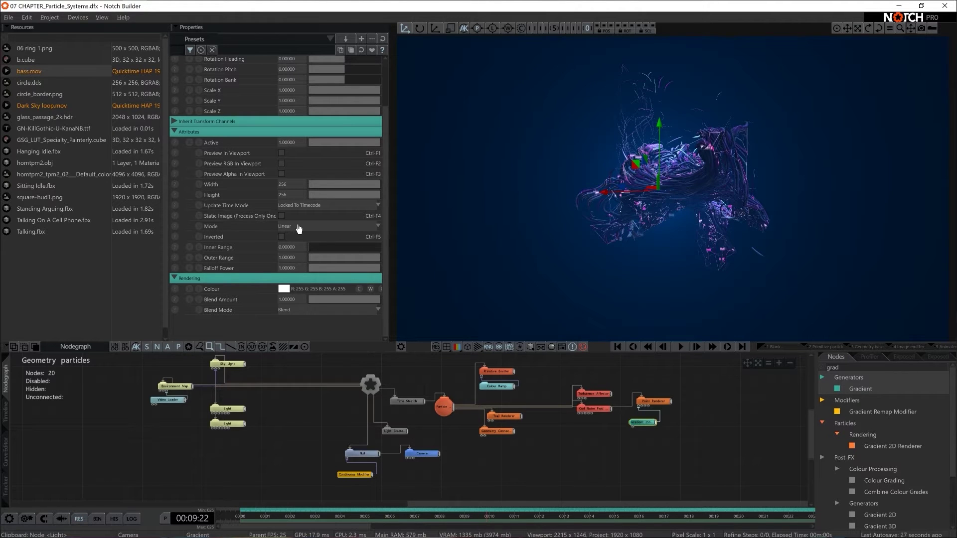
Set the Gradient's Mode to Radial and raise its Inner Range to 1
left_click(298, 227)
left_click(302, 243)
left_click_drag(318, 247, 418, 249)
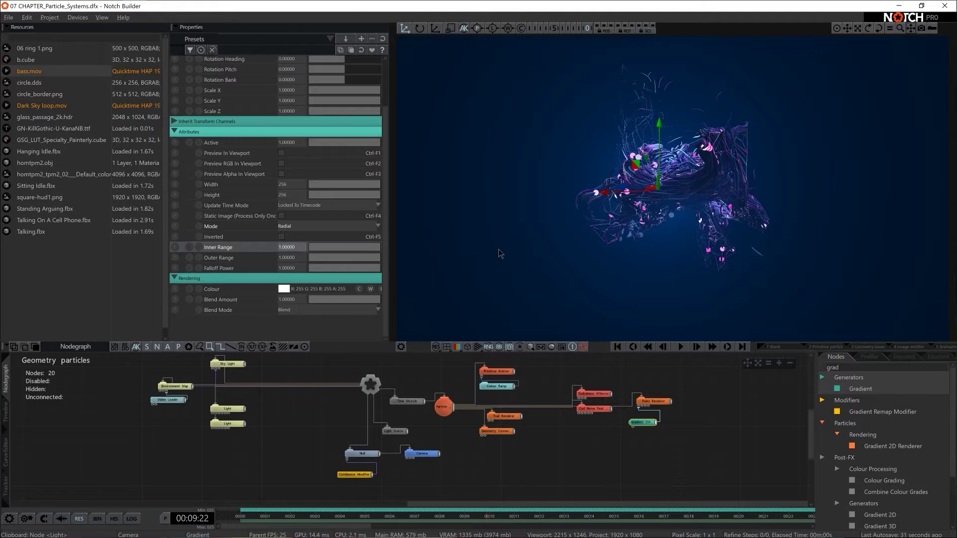
Increase the Point Renderer's Particle Size to about 19.19 and its Size Randomness to 1
left_click(653, 401)
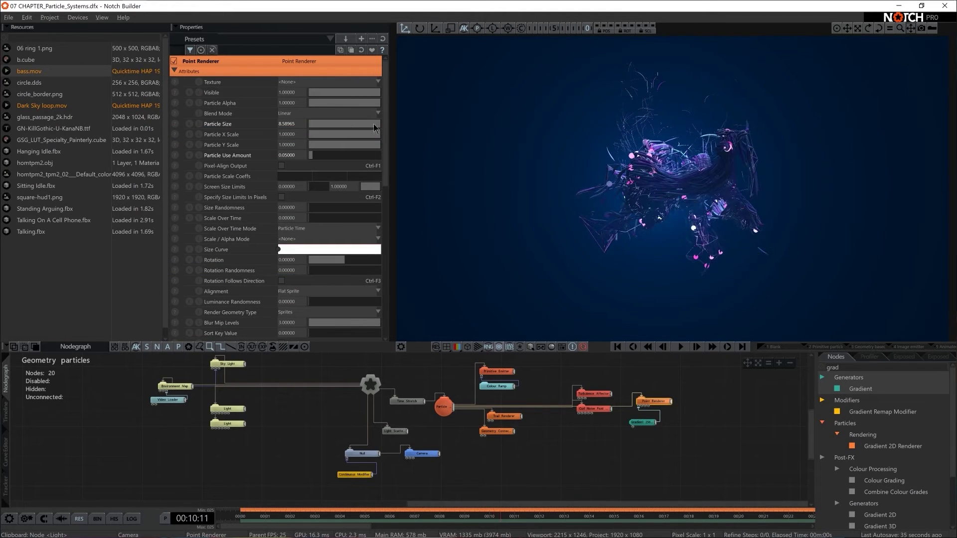
left_click_drag(374, 127, 470, 125)
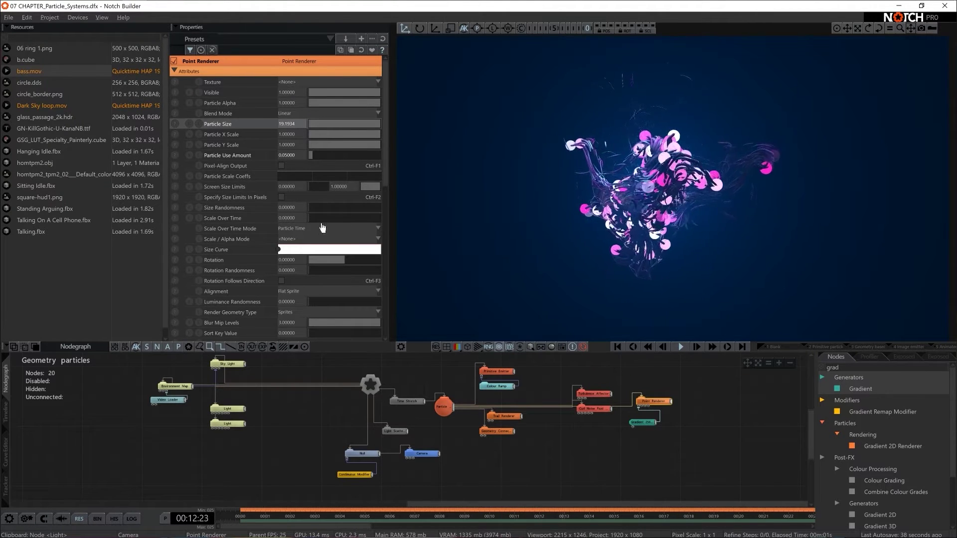
left_click_drag(303, 213, 303, 213)
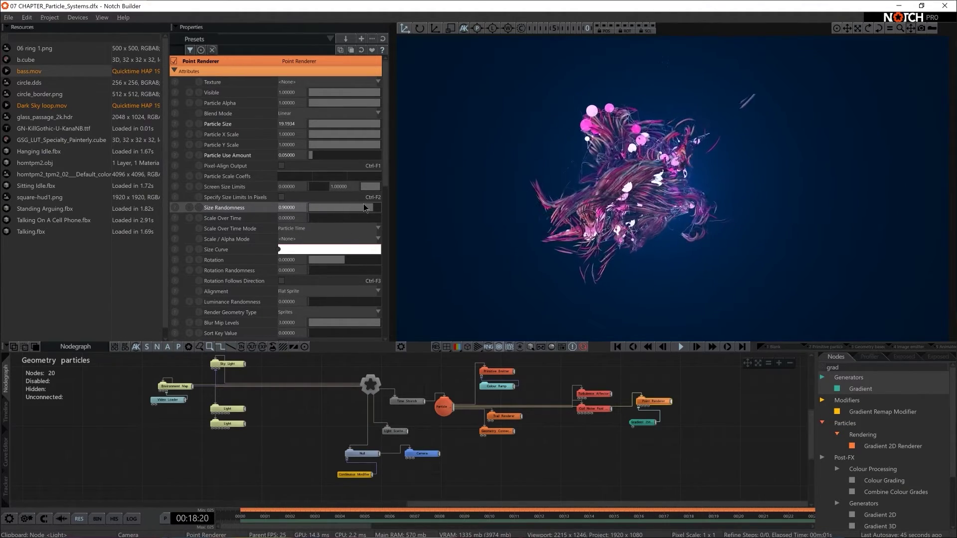
left_click_drag(366, 209, 381, 210)
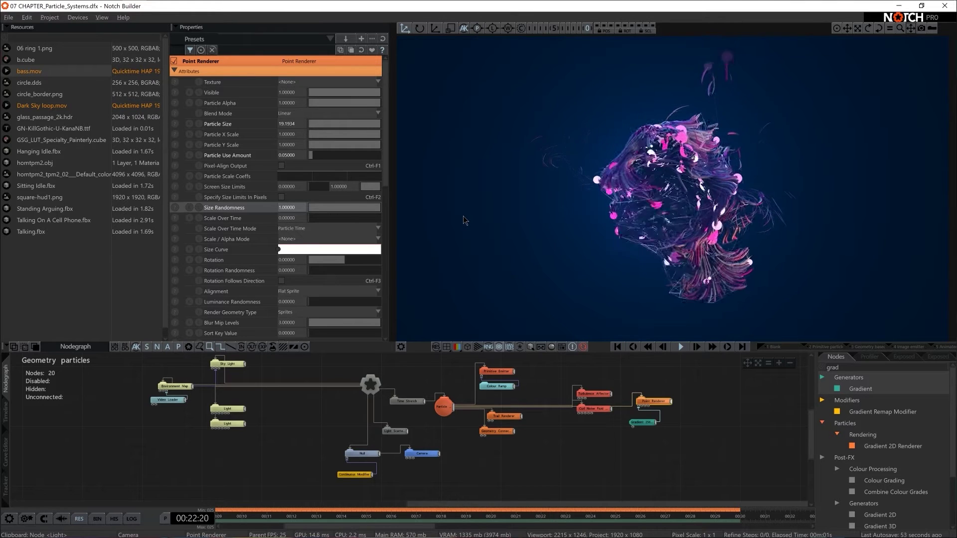
Keep the Point Renderer's Blend Mode at Linear and raise its Motion Blur Amount to 1
left_click(303, 114)
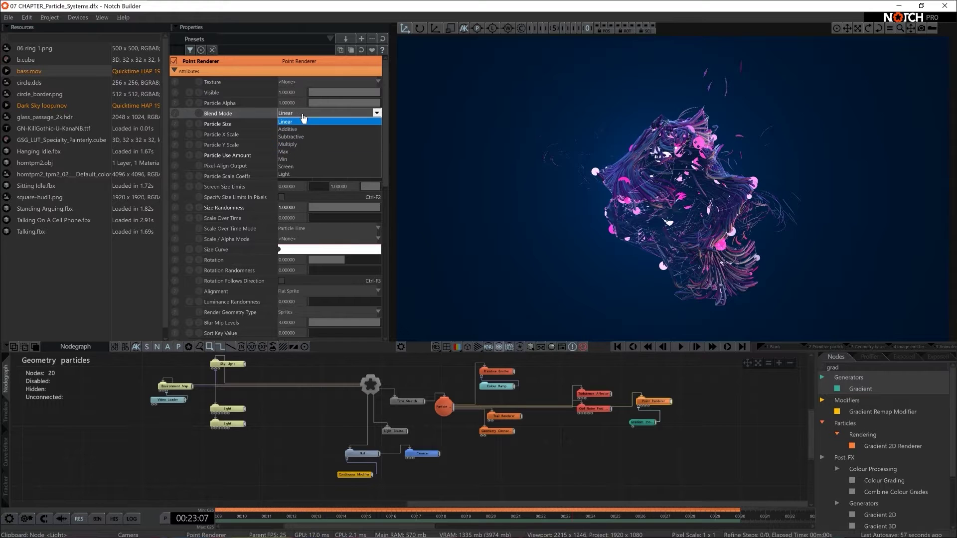
left_click(303, 121)
scroll(275, 257, "down", 5)
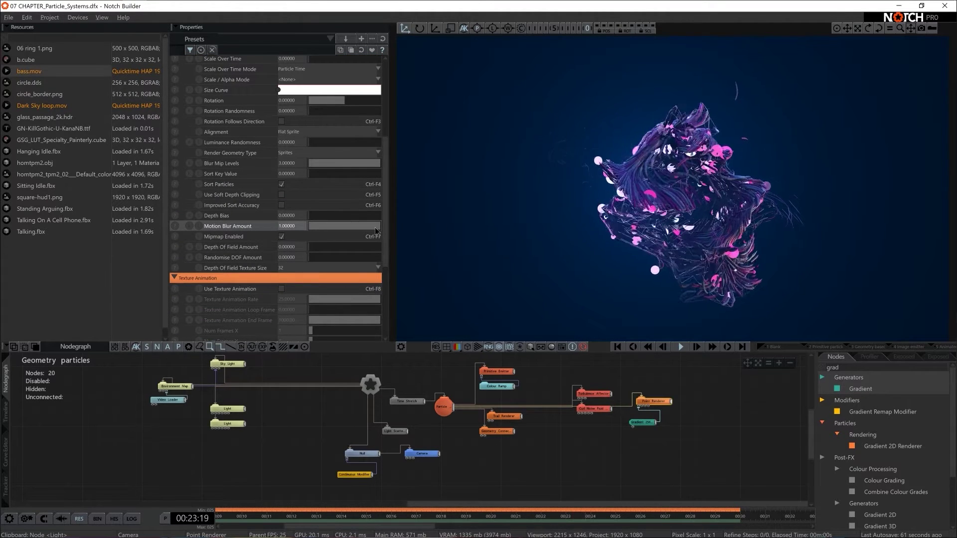
Set the Point Renderer's Motion Blur Amount to 5
double_click(291, 225)
type("13")
key("Return")
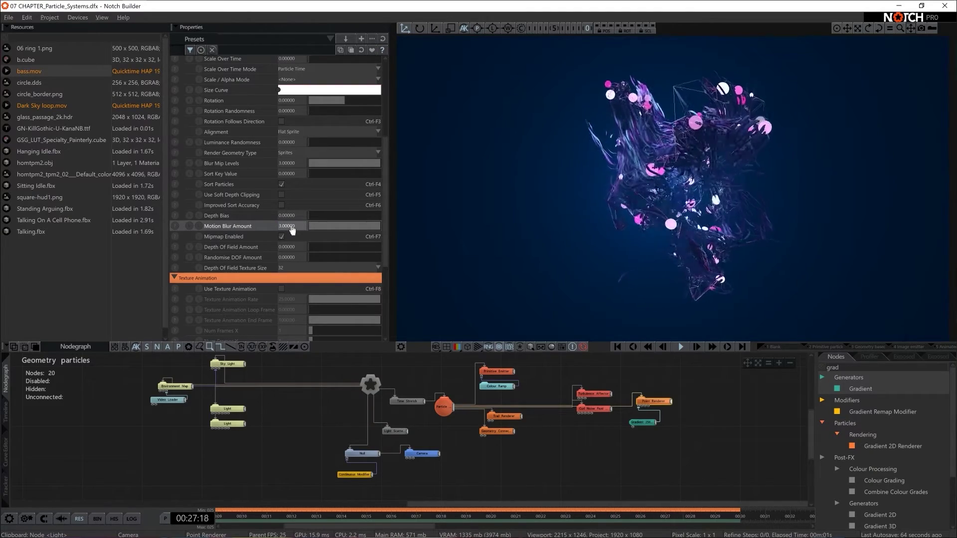
double_click(292, 225)
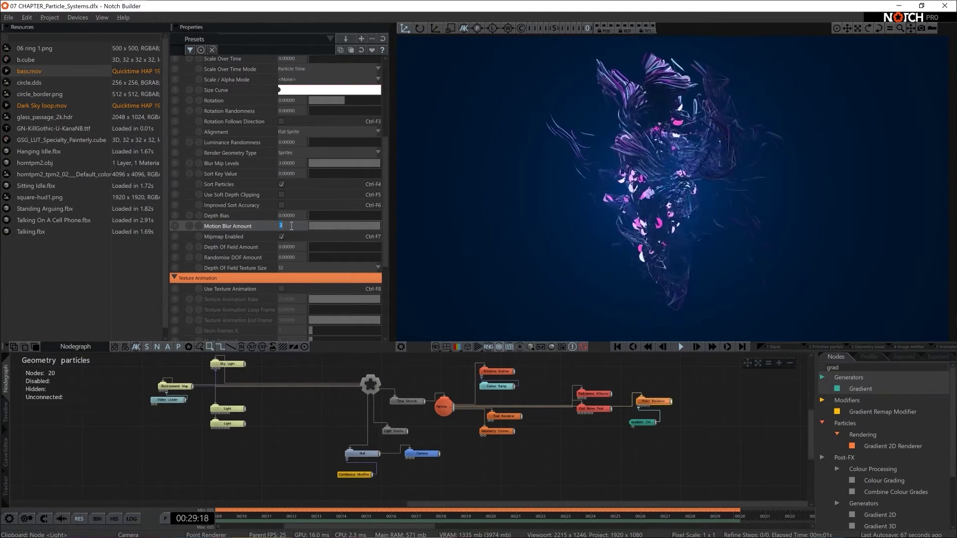
type("4")
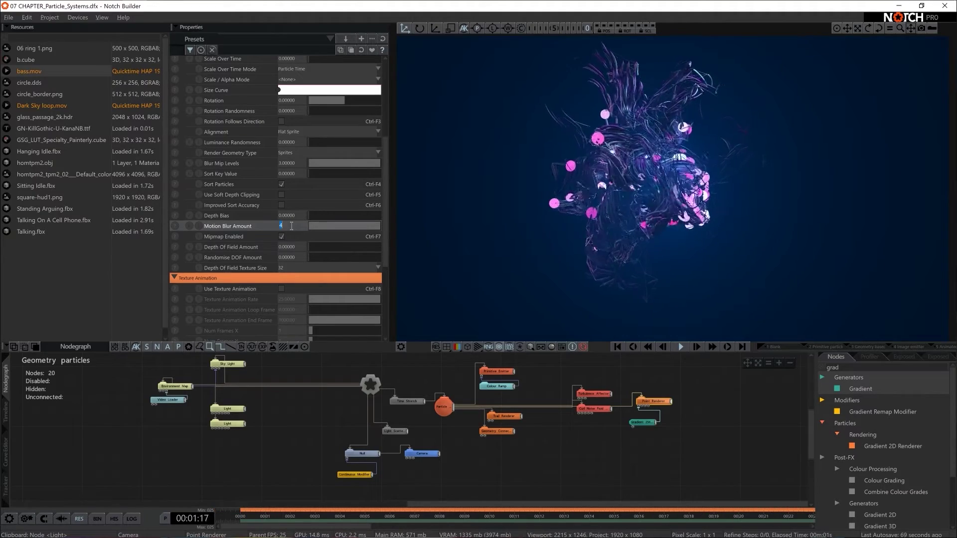
type("5")
key("Return")
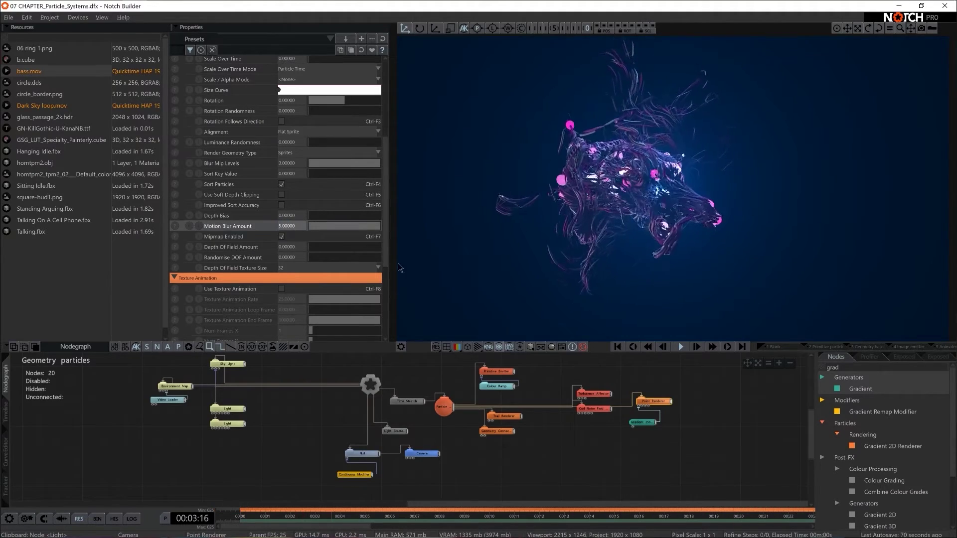
left_click(718, 462)
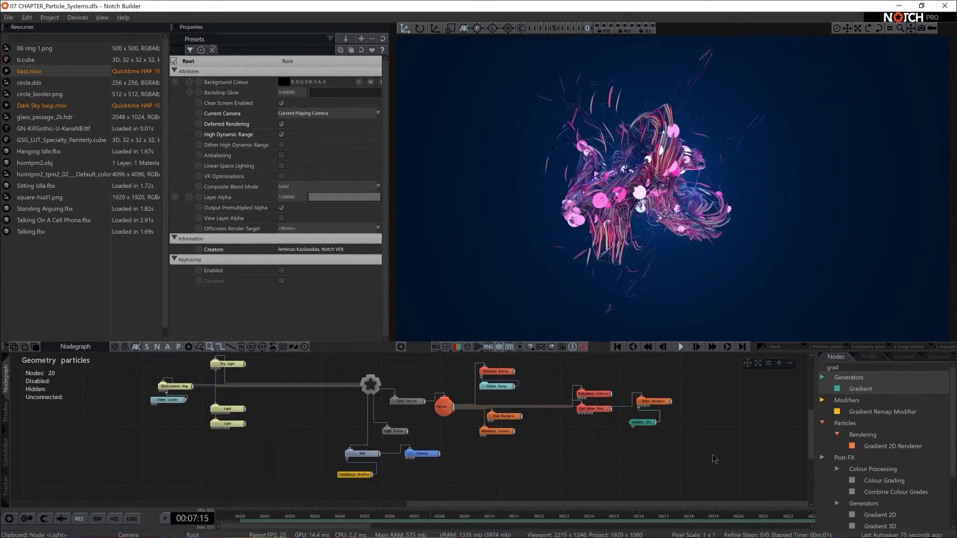
Set the Geometry Connection Renderer's Lines Alpha to 0.5 and enable Thick Lines with a width of about 1.2
left_click(508, 432)
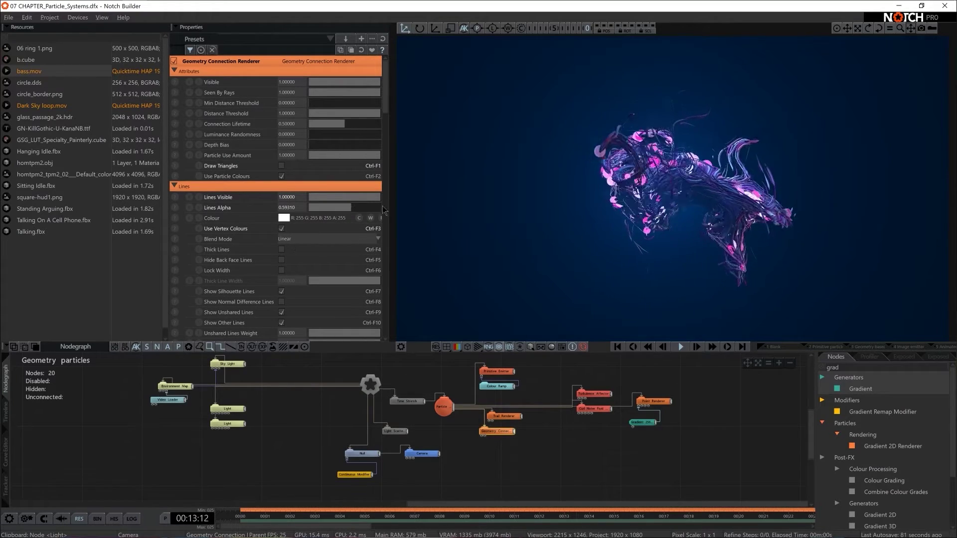
left_click(325, 207)
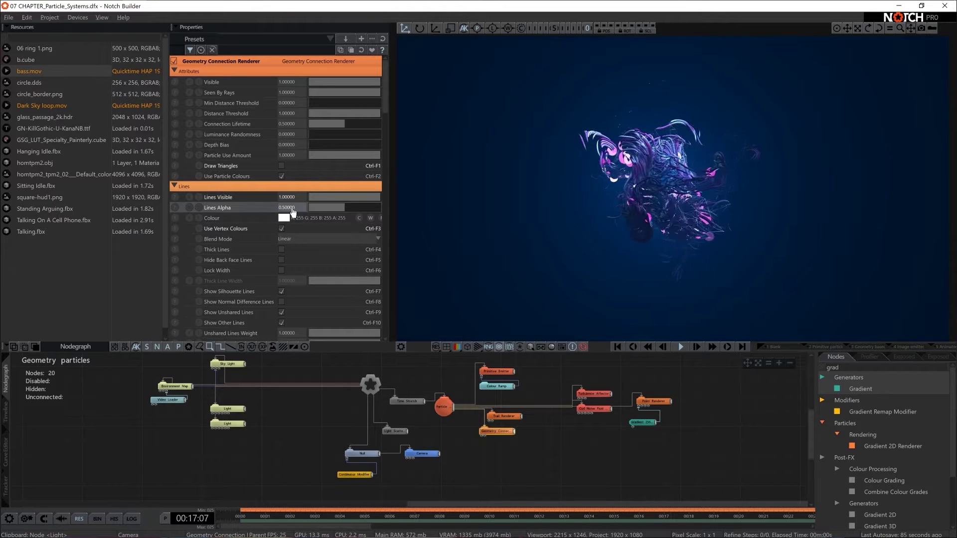
left_click(281, 249)
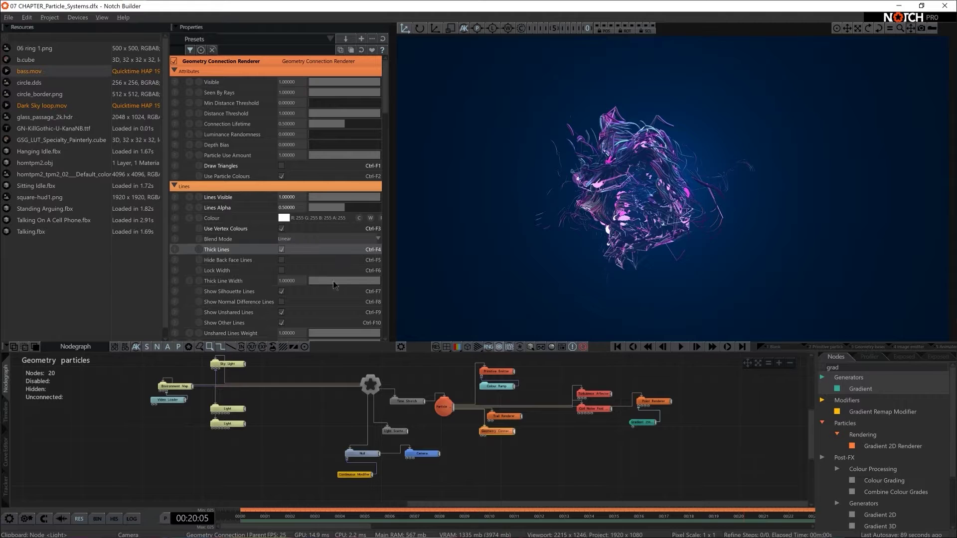
left_click_drag(332, 281, 569, 274)
left_click_drag(481, 276, 452, 283)
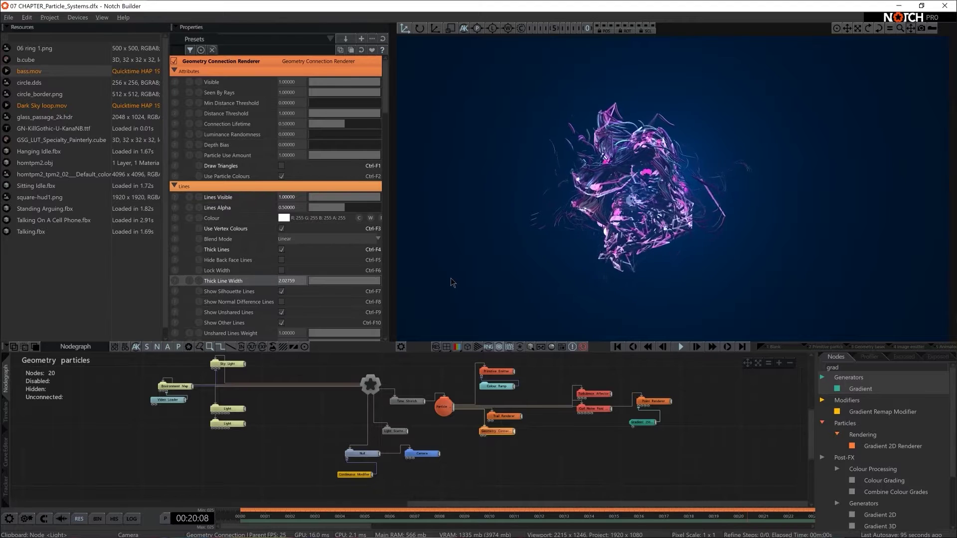
left_click_drag(370, 277, 354, 282)
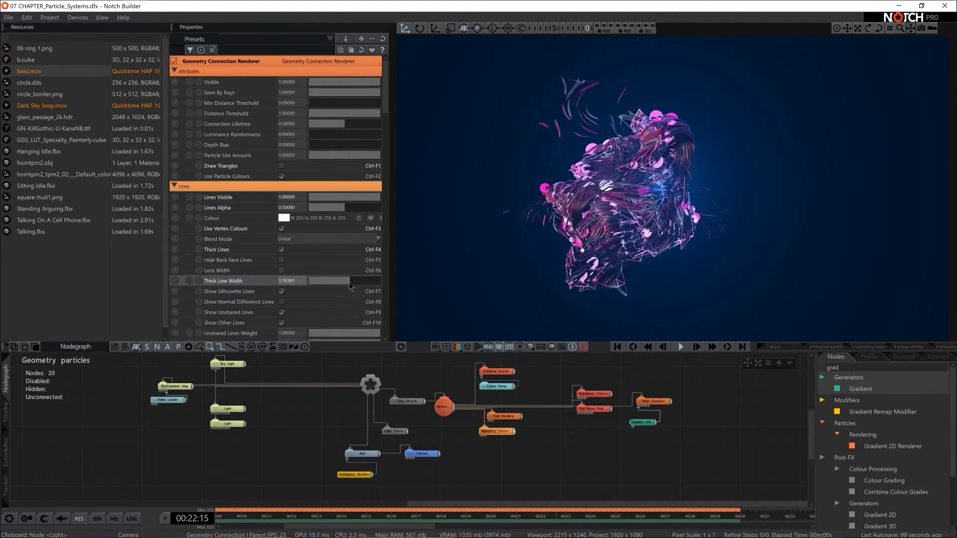
left_click(627, 465)
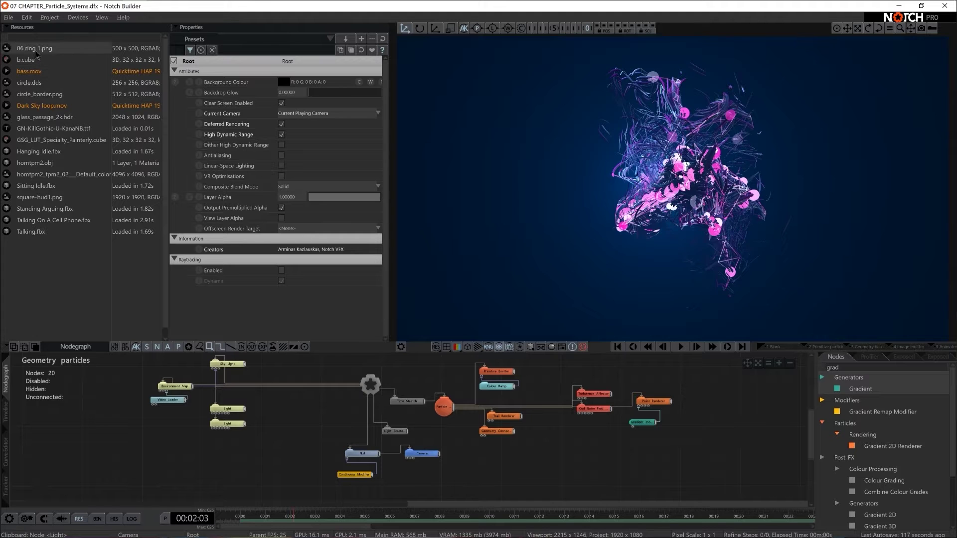
Add 06 ring 1.png to the nodegraph as a Video Loader and briefly preview it in the viewport
left_click_drag(495, 463, 497, 461)
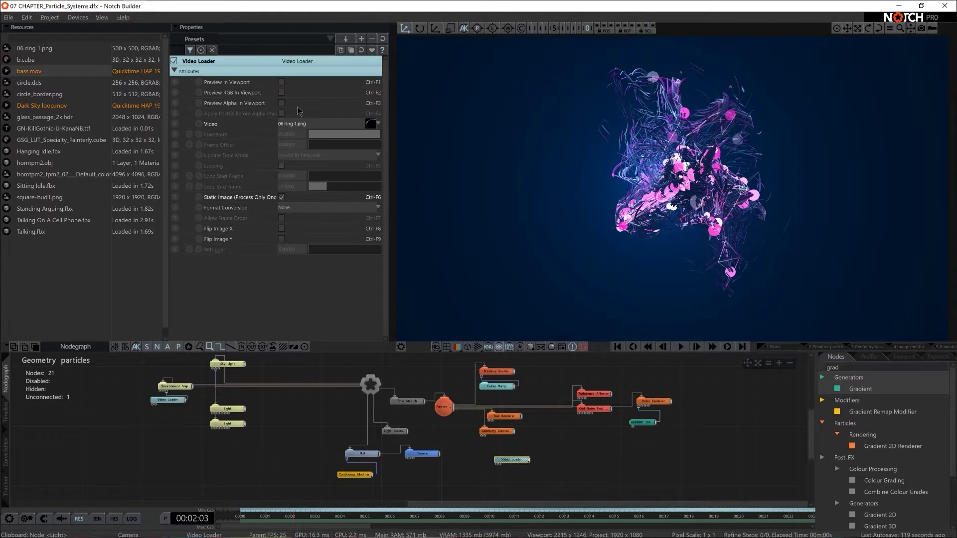
left_click(282, 82)
left_click(282, 81)
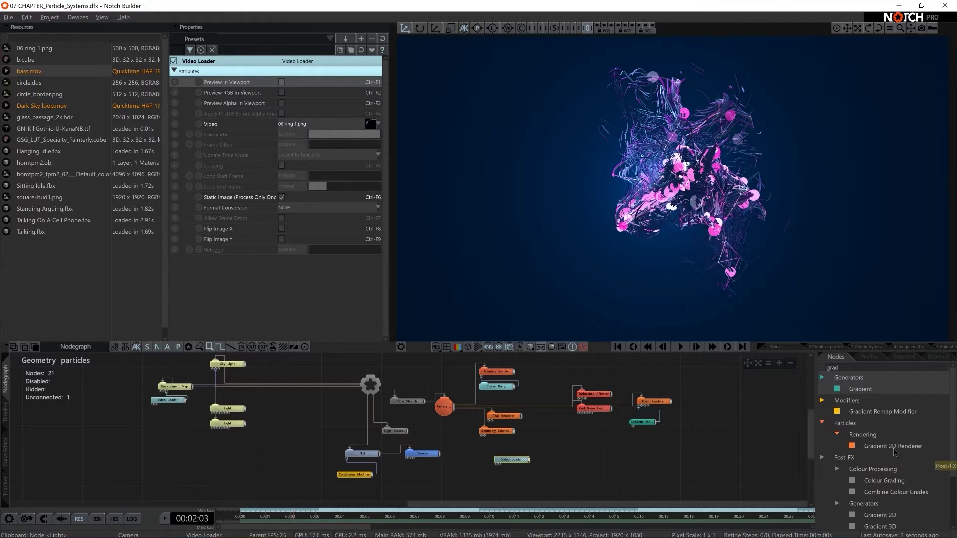
Find the Image Plane node, add it beside the Camera and connect it as the Camera's child
key("BackSpace")
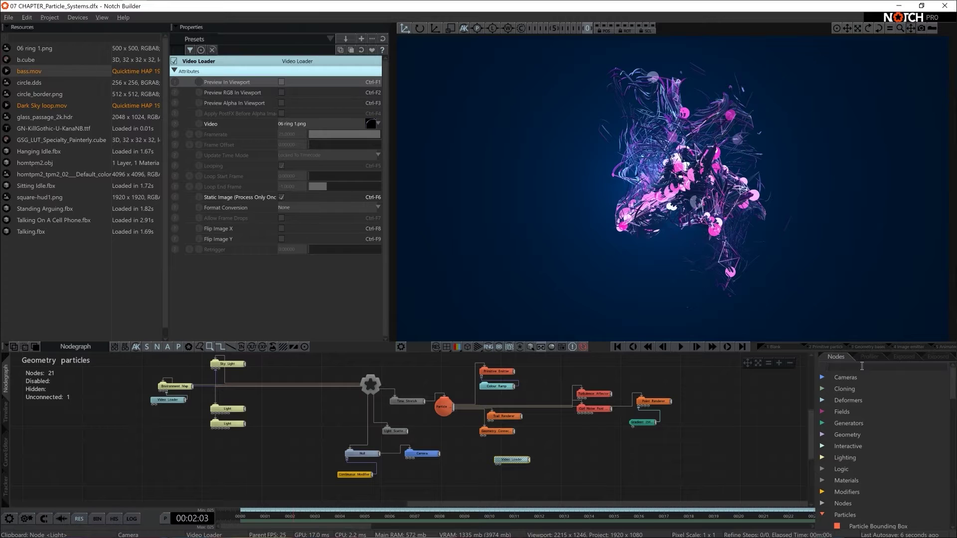
type("image pla")
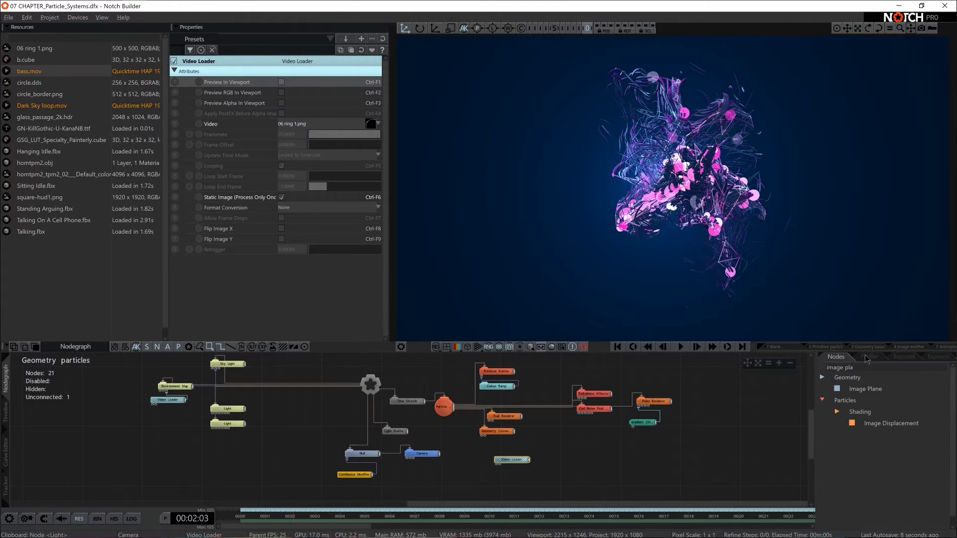
left_click_drag(882, 391, 451, 466)
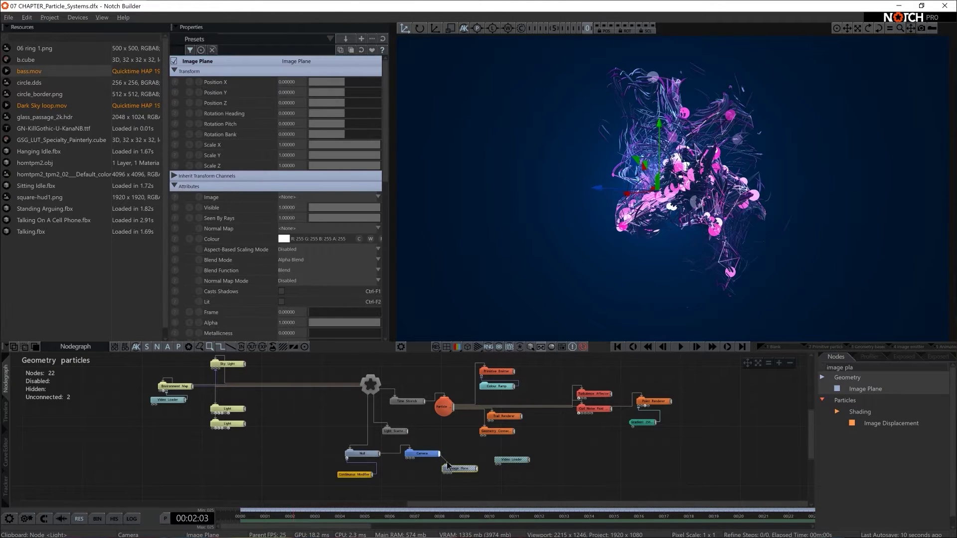
Locate the Image Plane relative to the Camera and move it ahead along Z to a Position Z of about 10.35
left_click_drag(348, 102, 367, 127)
left_click_drag(643, 196, 623, 310)
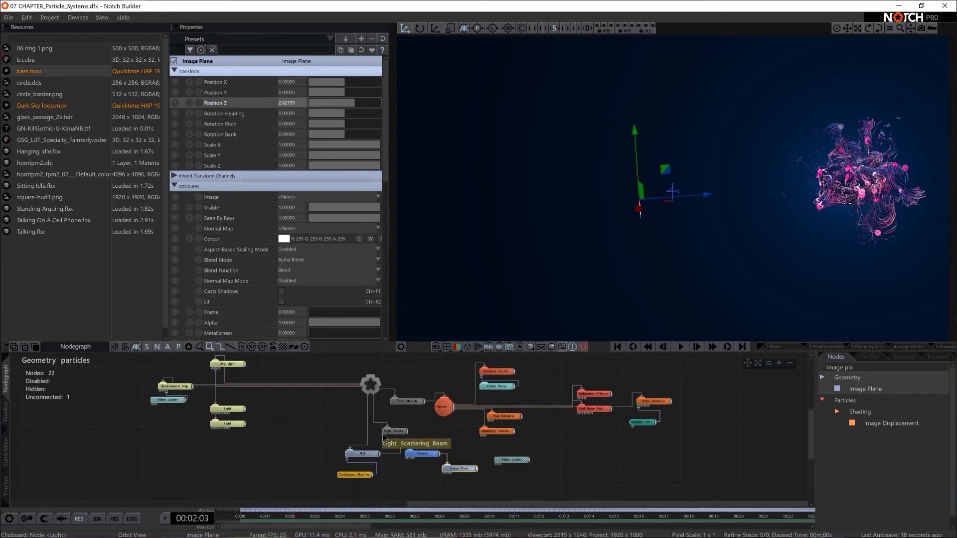
left_click(422, 454)
left_click(468, 469)
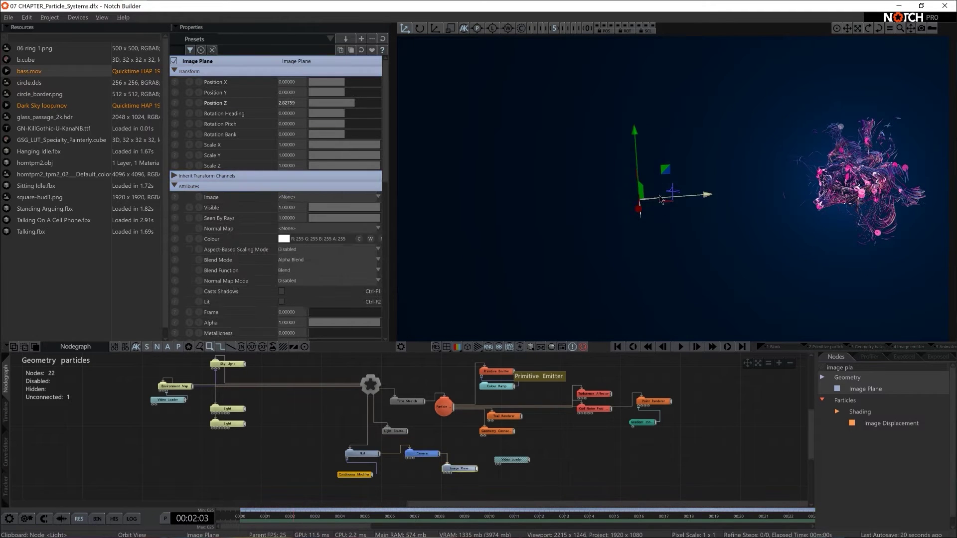
left_click(423, 454)
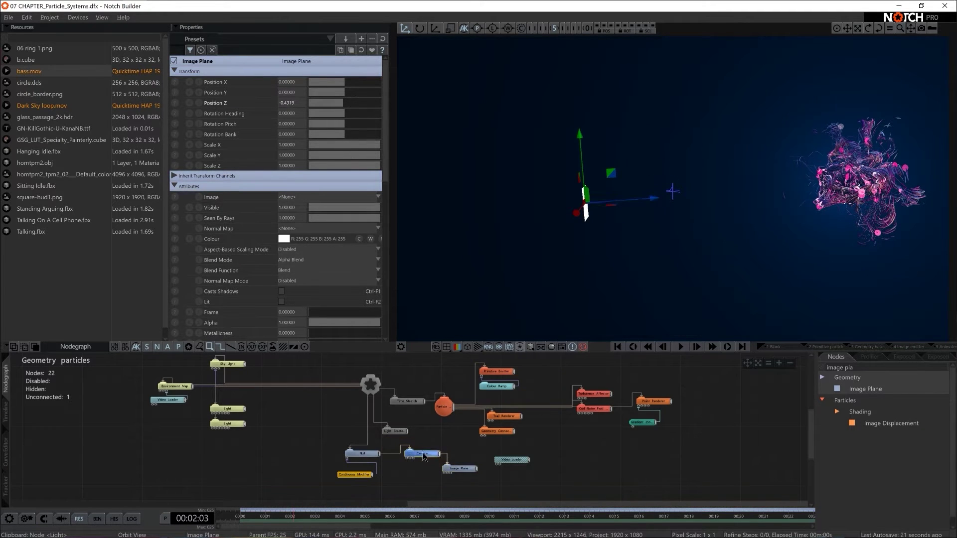
left_click(459, 469)
left_click_drag(648, 201, 751, 223)
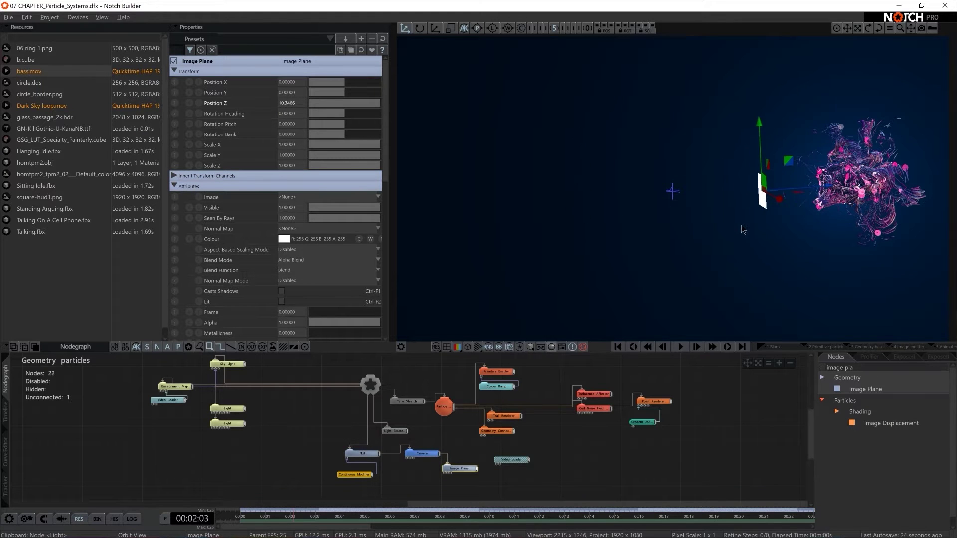
key("c")
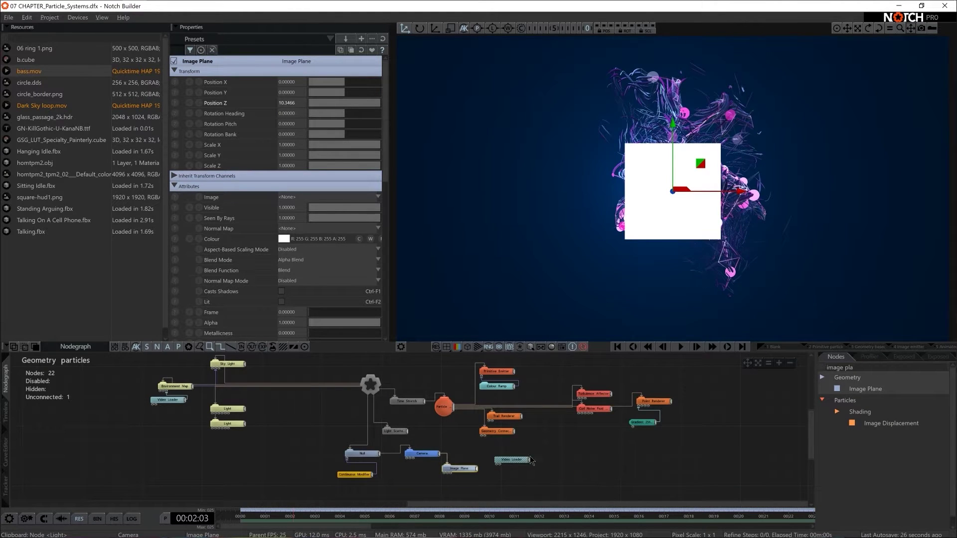
Connect the ring's Video Loader to the Image Plane and set the plane's Position Z to about 3.4
left_click_drag(531, 461, 426, 494)
left_click(722, 197)
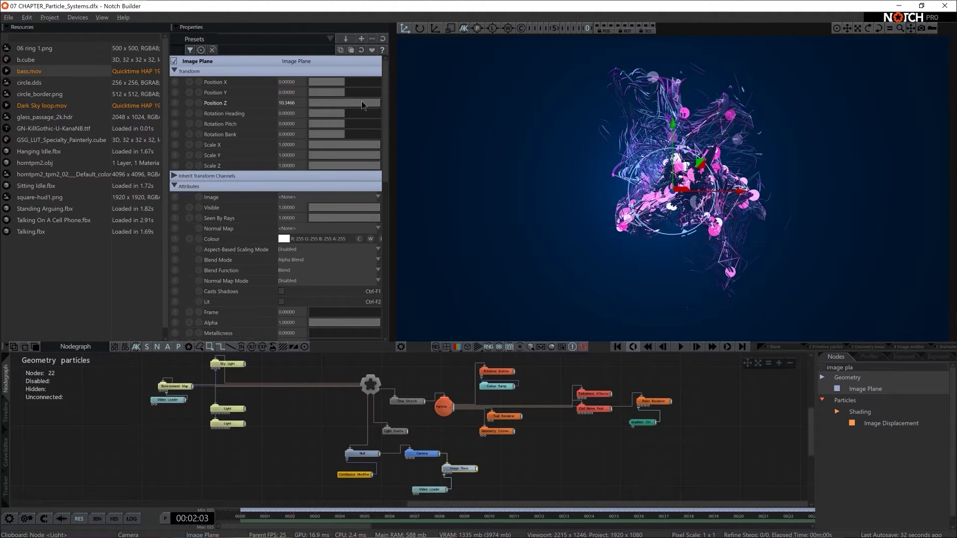
left_click_drag(360, 101, 355, 104)
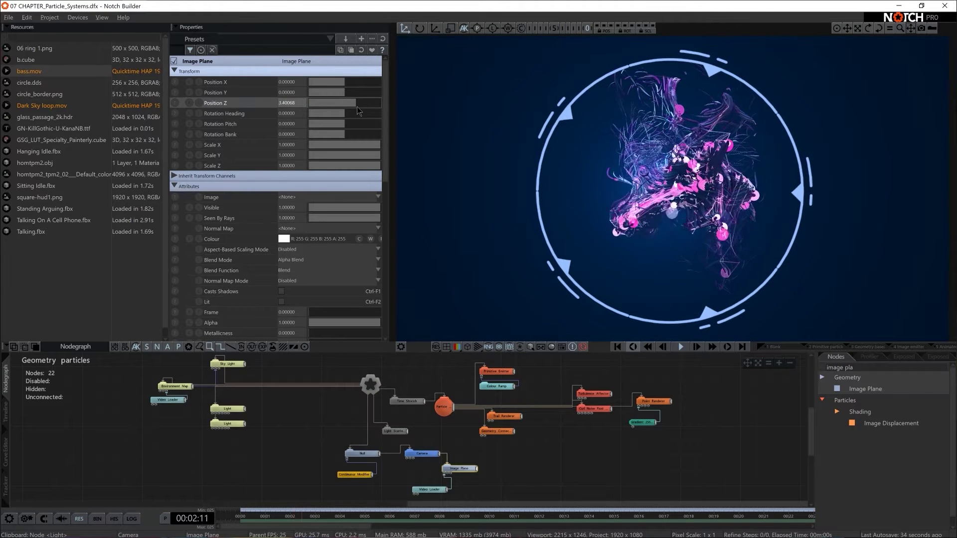
Scale the Image Plane uniformly to about 1.17 and lower its Alpha to about 0.19
key("r")
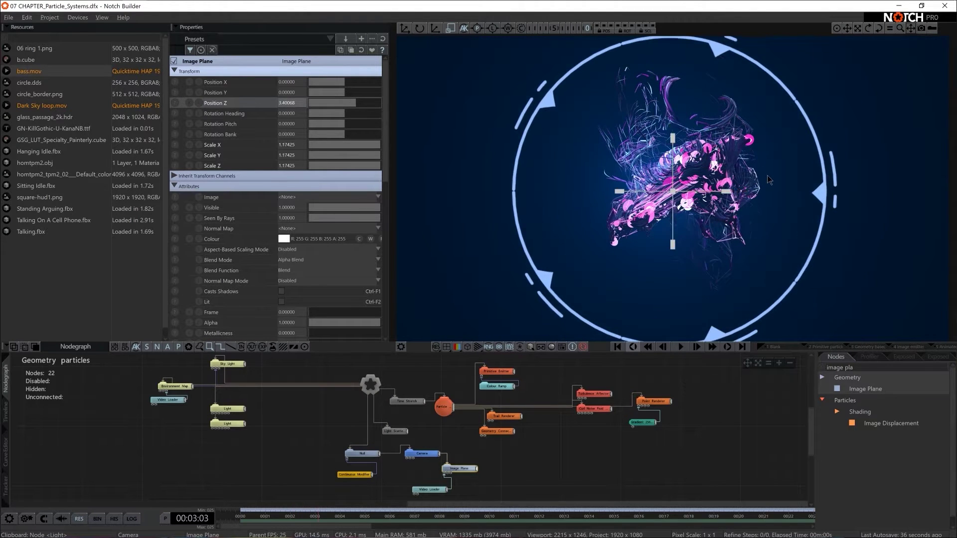
left_click_drag(767, 175, 792, 167)
scroll(495, 465, "up", 2)
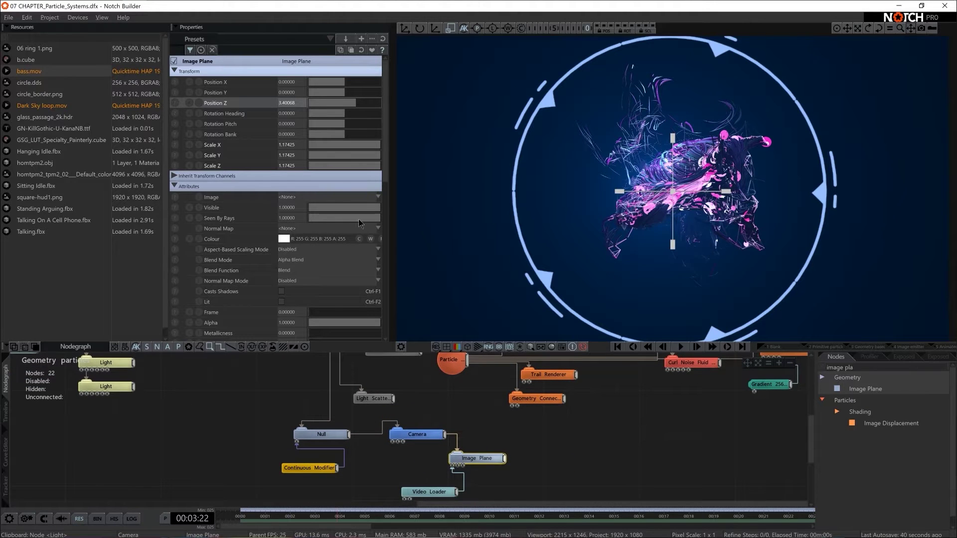
scroll(350, 225, "down", 4)
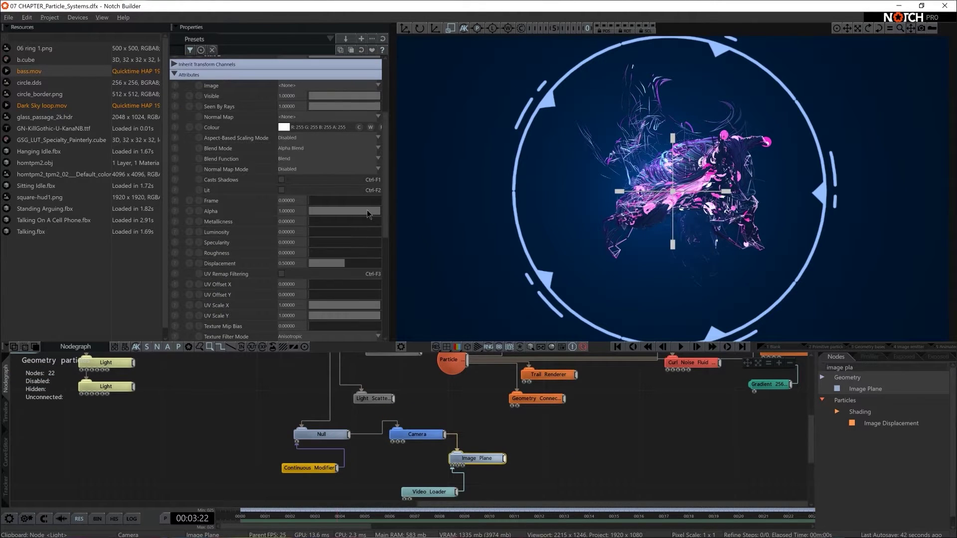
left_click_drag(370, 211, 322, 215)
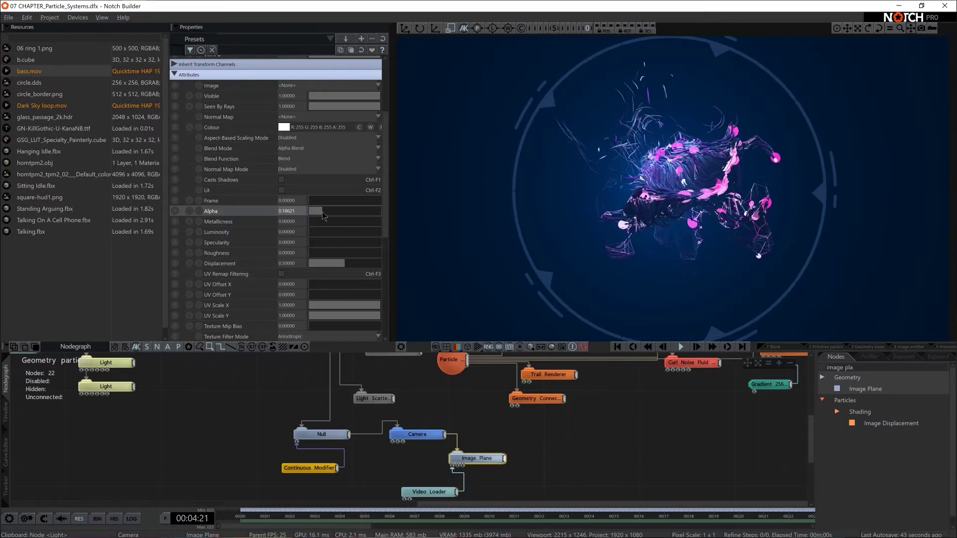
Try tinting the Image Plane with a different colour and return it to white
left_click(283, 128)
mouse_move(208, 144)
left_mouse_down()
mouse_move(199, 136)
mouse_move(174, 162)
mouse_move(184, 181)
left_mouse_up()
left_click(197, 158)
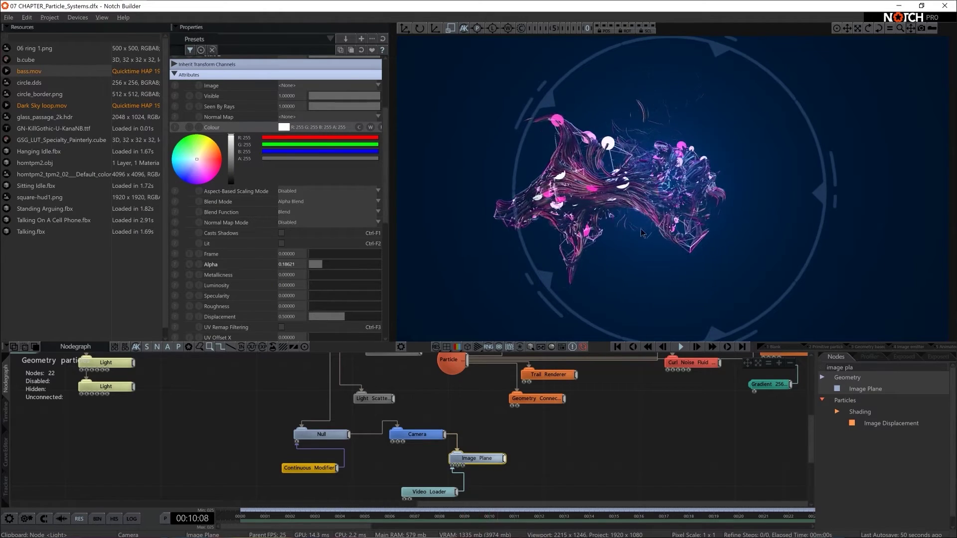
Enlarge the Image Plane's ring slightly in the viewport and deselect it
mouse_move(727, 191)
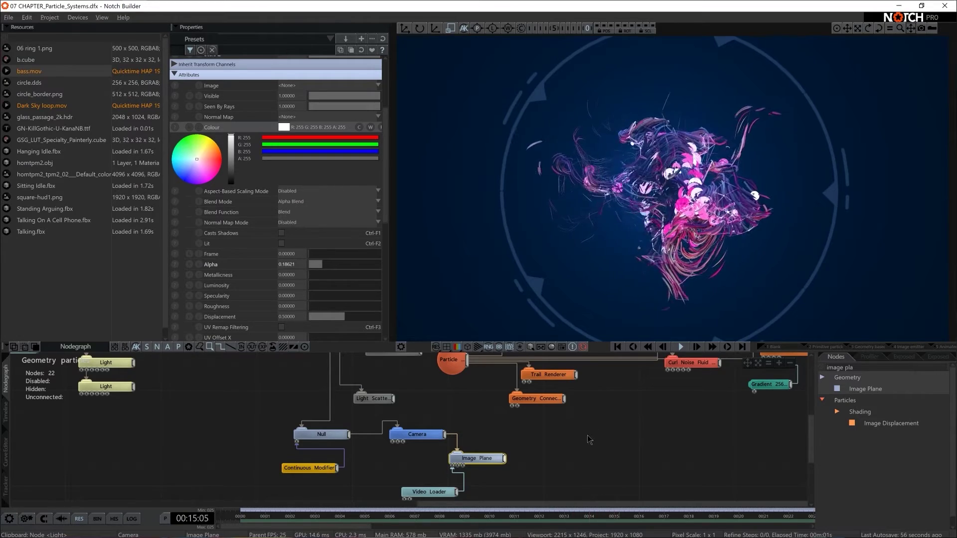
left_click(618, 443)
Find the Glow post-effect, add it to the nodegraph and connect it to the Root
scroll(618, 444, "down", 3)
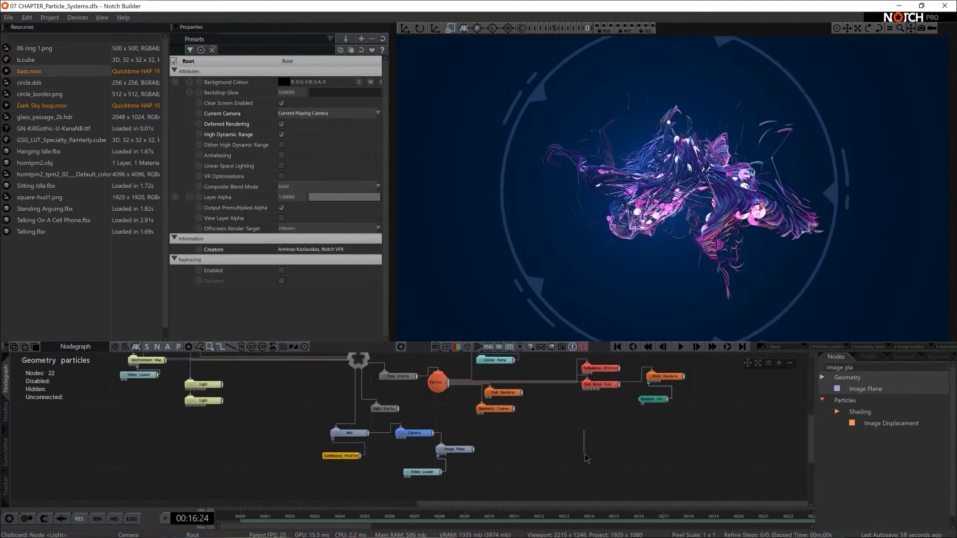
middle_click_drag(584, 455, 599, 480)
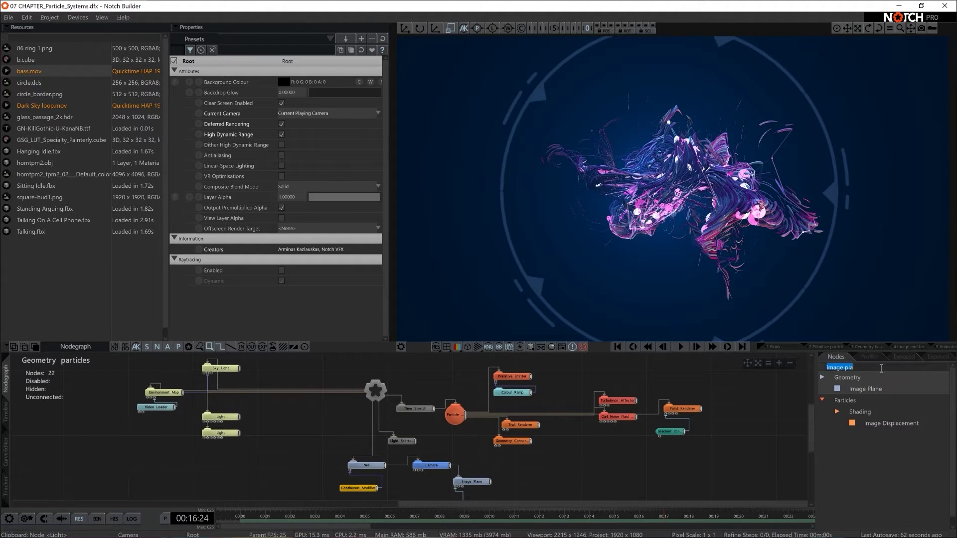
type("glo")
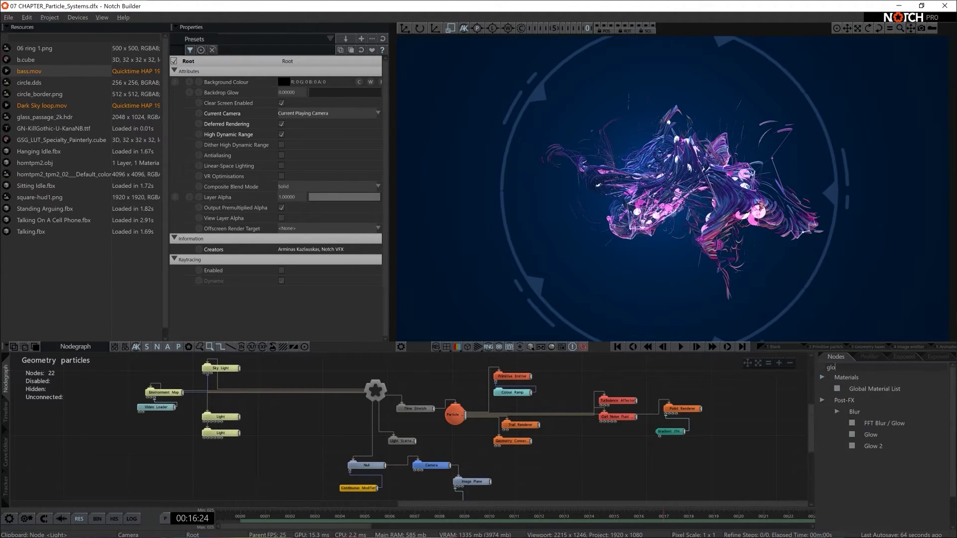
type("w")
left_click_drag(892, 412, 331, 426)
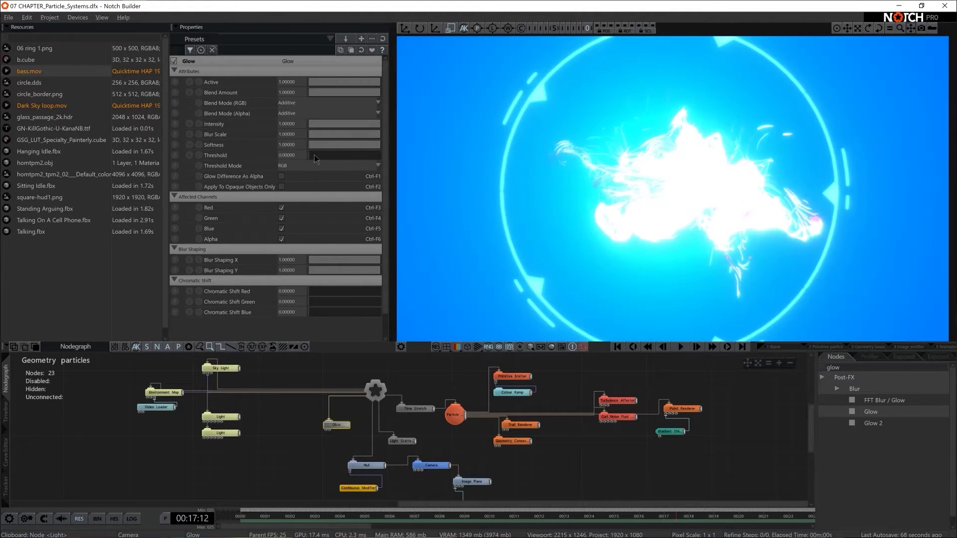
Set the Glow's Intensity to 0.2, Blur Scale to 0, Softness to about 0.35 and Threshold to about 0.25
left_click_drag(314, 155, 332, 127)
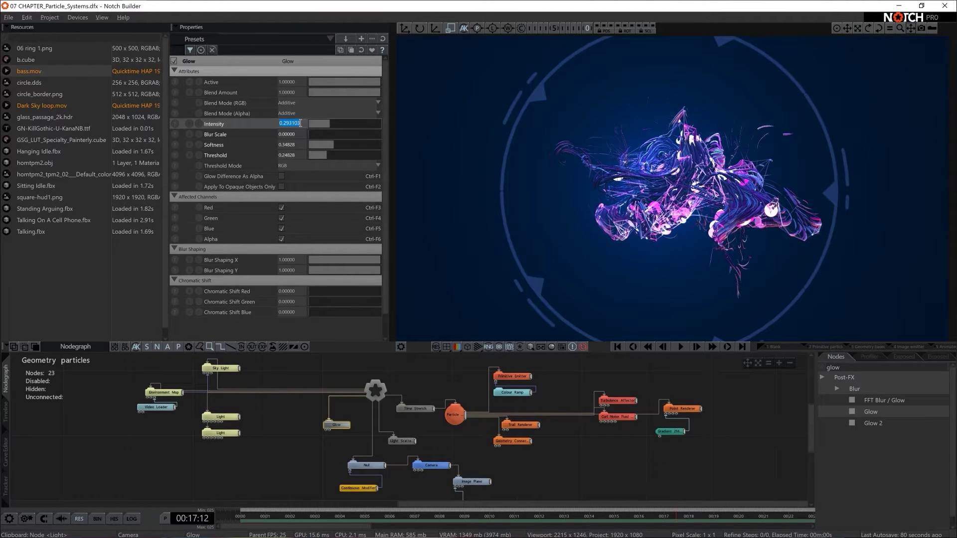
type("0.2")
key("Return")
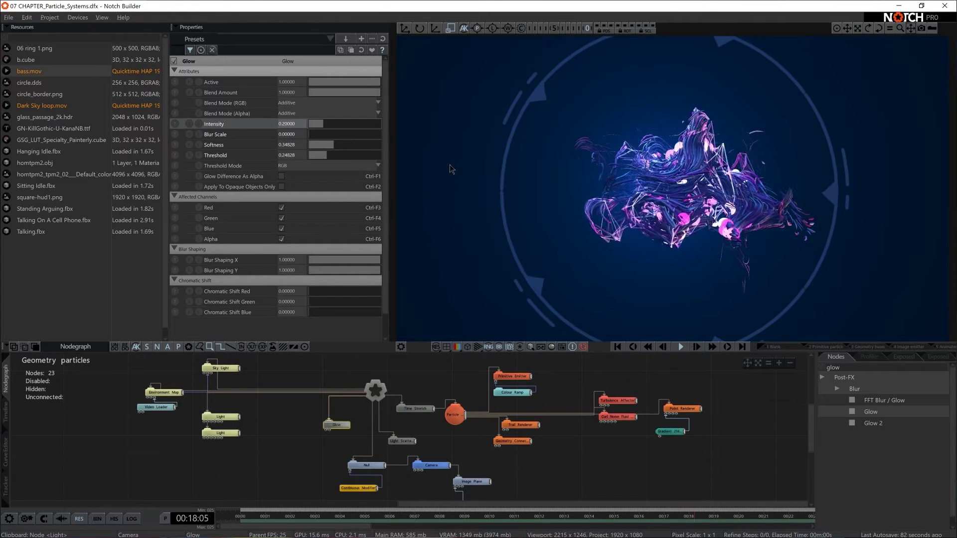
Toggle the Glow node off and on to compare the particle scene with and without glow
key("d")
key("d")
key("d")
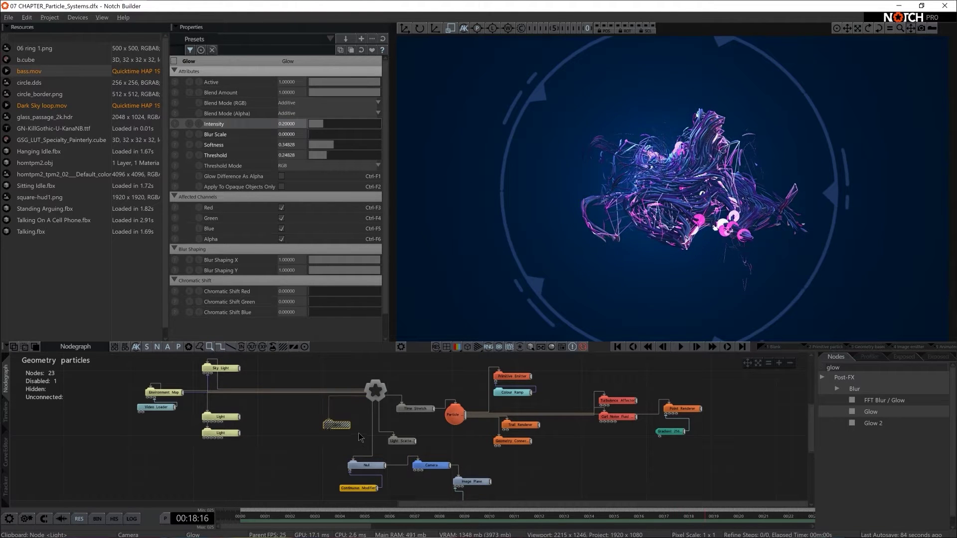
key("d")
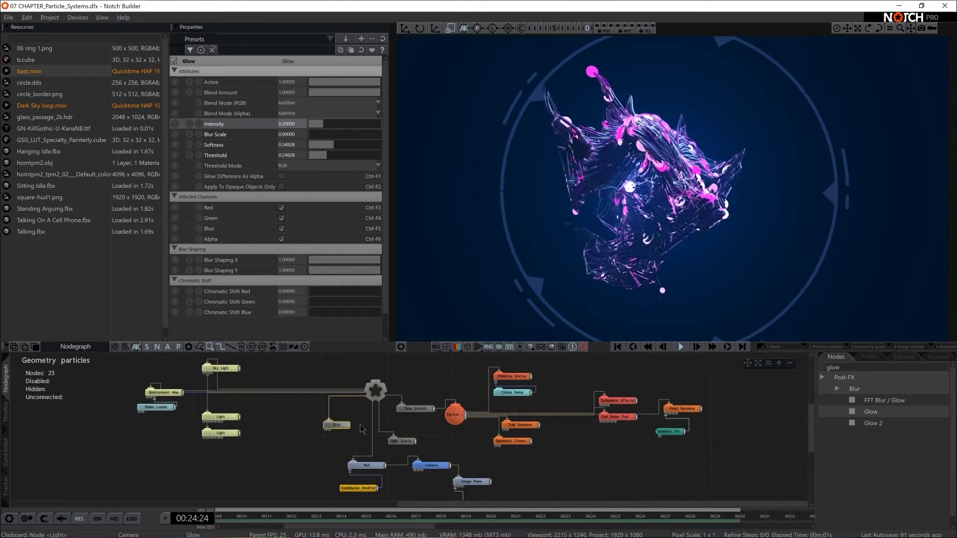
Recolour the emitter's Colour Ramp with Colour 0 at RGB 255, 37, 0 and Colour 1 at RGB 255, 190, 0
left_click(504, 393)
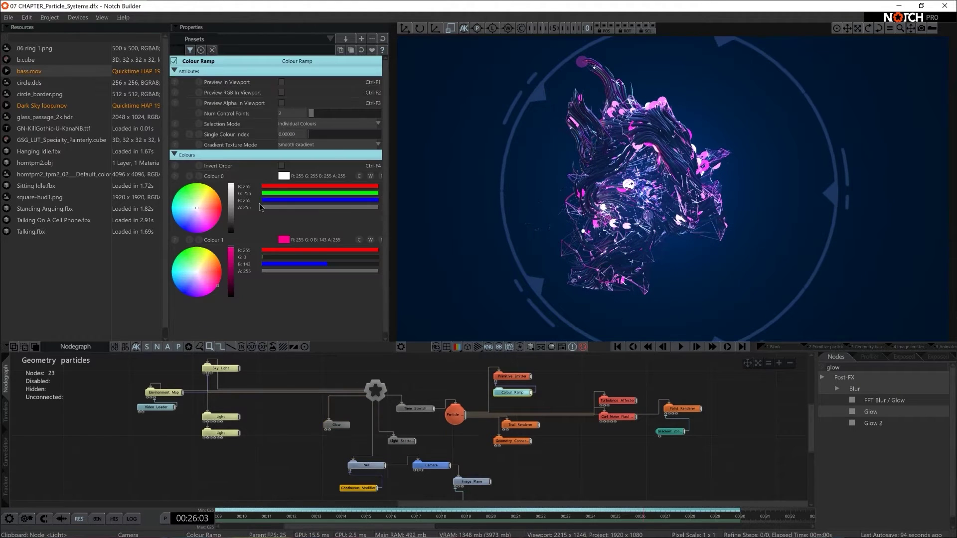
left_click_drag(207, 208, 226, 240)
left_click_drag(212, 273, 220, 251)
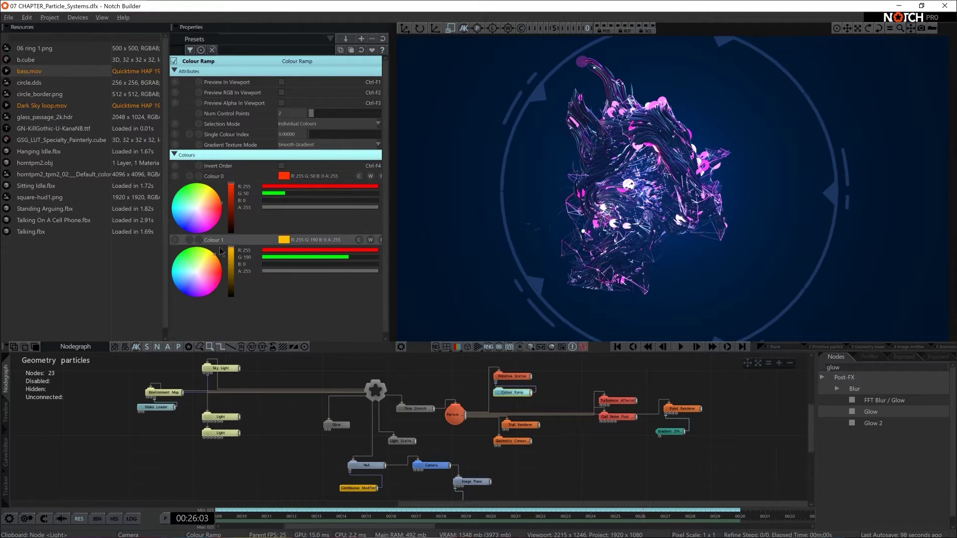
mouse_move(211, 216)
left_mouse_down()
mouse_move(227, 229)
mouse_move(229, 209)
left_mouse_up()
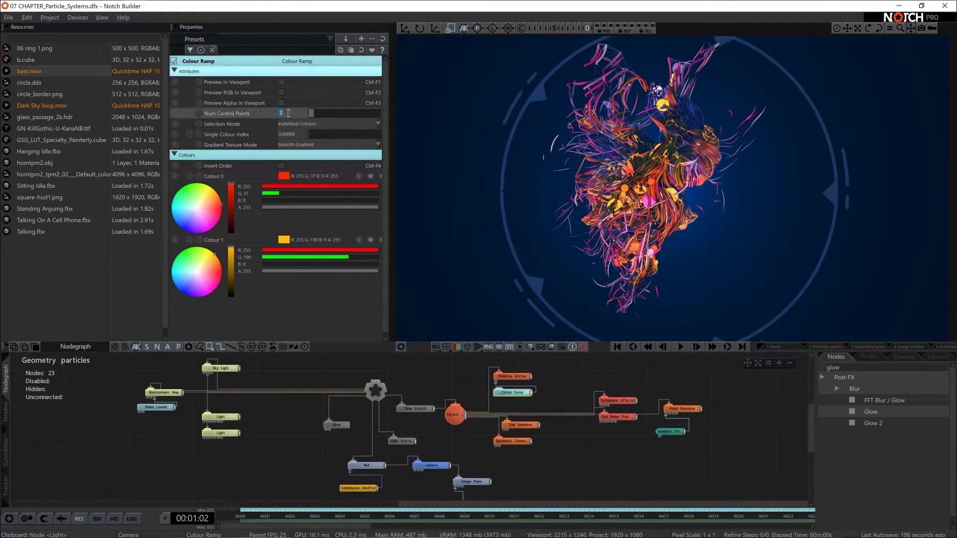
Set the Colour Ramp to 3 control points and make Colour 2 pink at RGB 255, 0, 141
left_click_drag(289, 120, 289, 116)
left_click(284, 304)
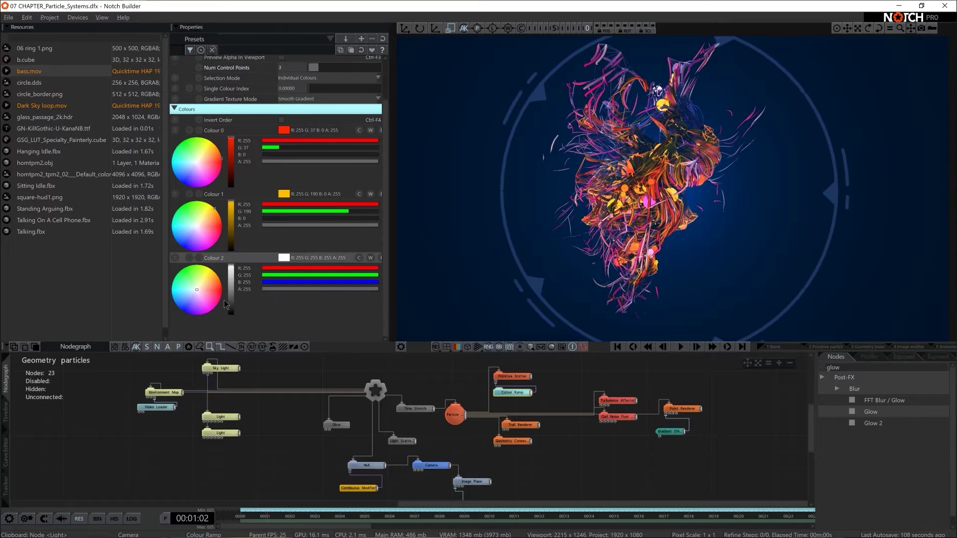
left_click_drag(223, 300, 217, 310)
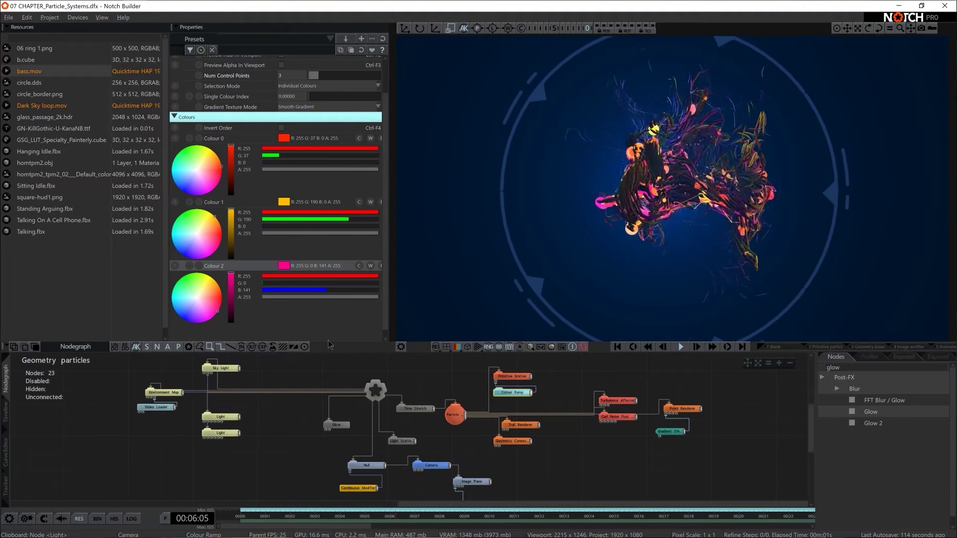
Preview the Environment Map's Video Loader image in the viewport, turn the preview off and deselect the node
left_click(168, 408)
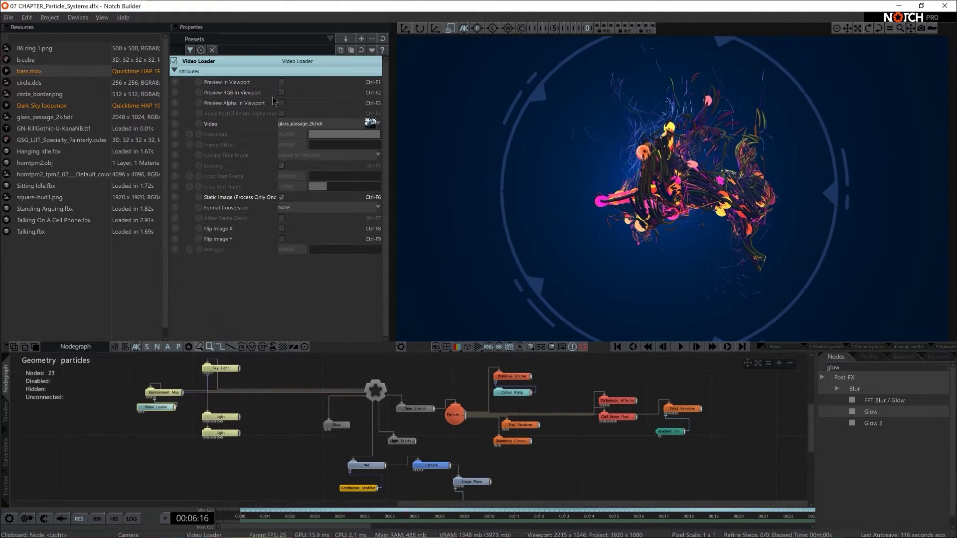
left_click(282, 81)
left_click(282, 81)
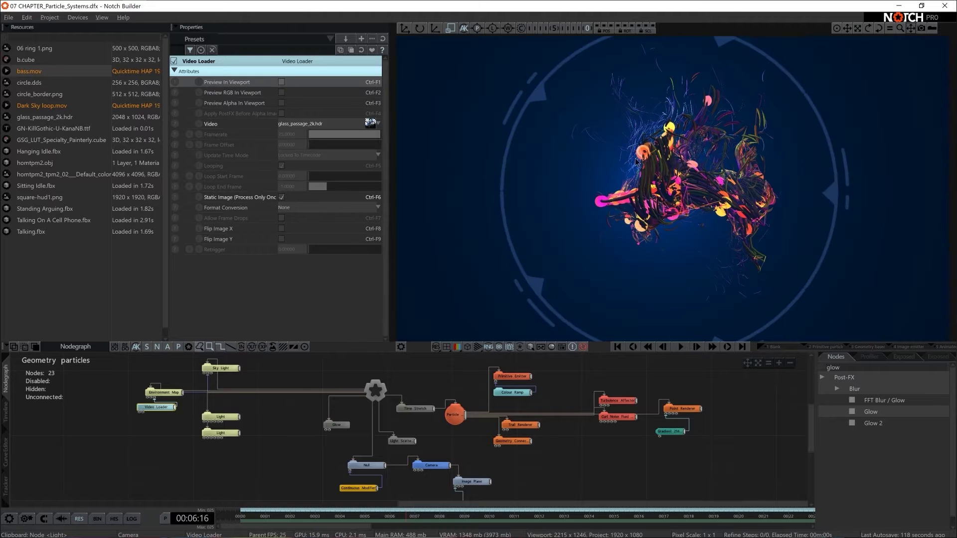
key("Escape")
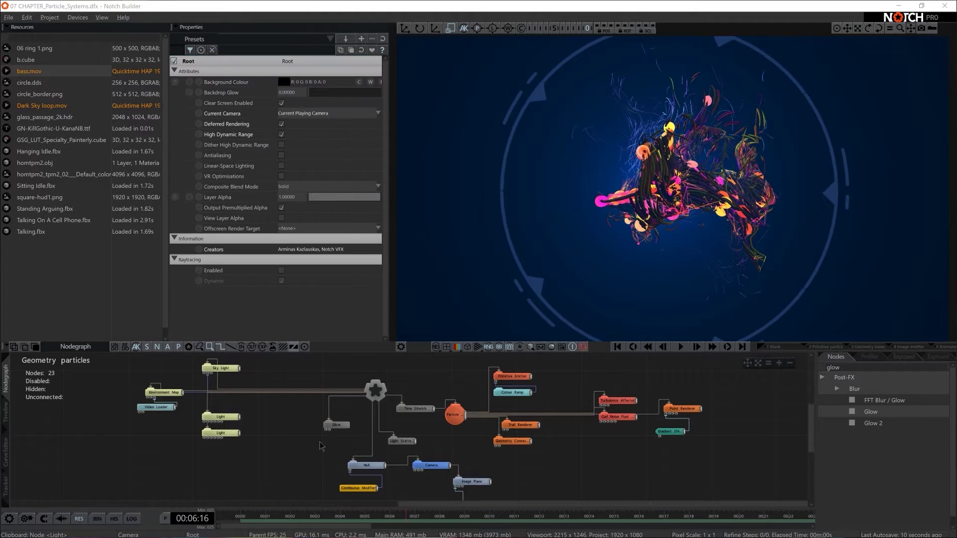
Import all HDR images from the 00 ASSETS > HDRI folder of Notch Essential into the project resources
key("super+e")
left_click(376, 199)
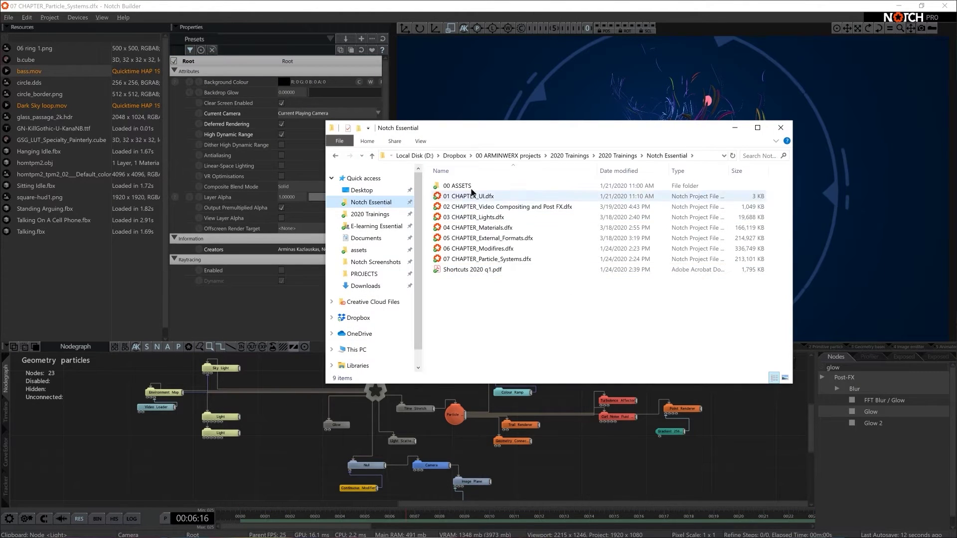
double_click(461, 188)
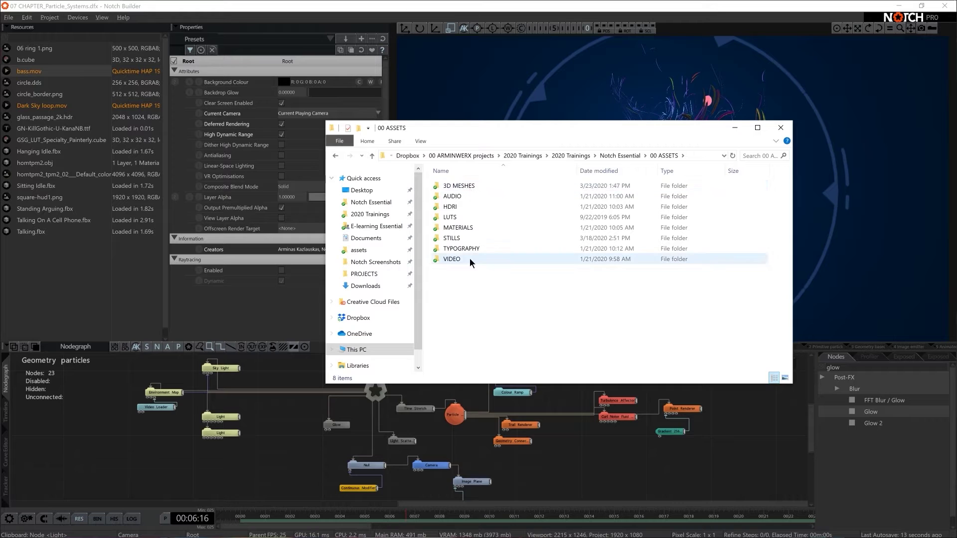
double_click(465, 205)
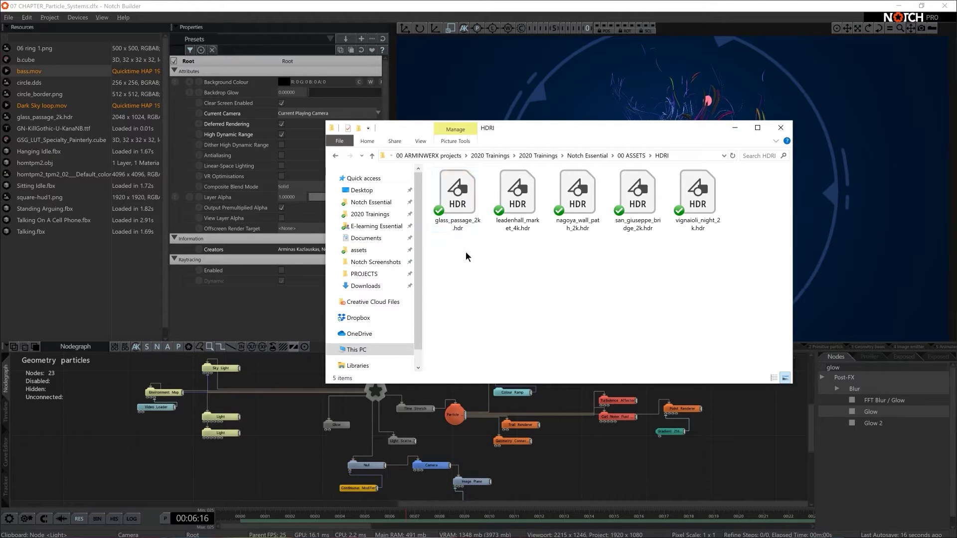
key("ctrl+a")
left_click_drag(215, 303, 50, 257)
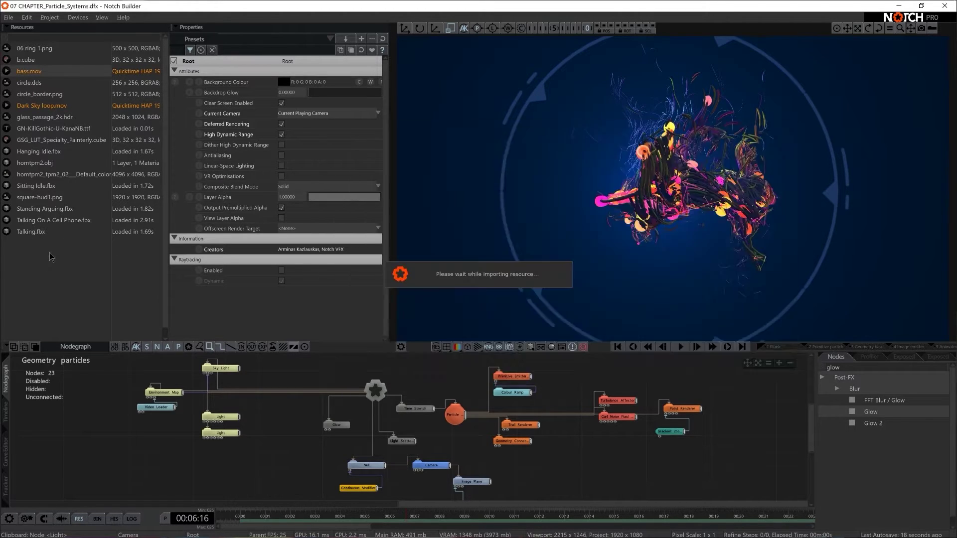
Set the Environment Map's Video Loader to vignaioli_night_2k.hdr and deselect the node
left_click(156, 407)
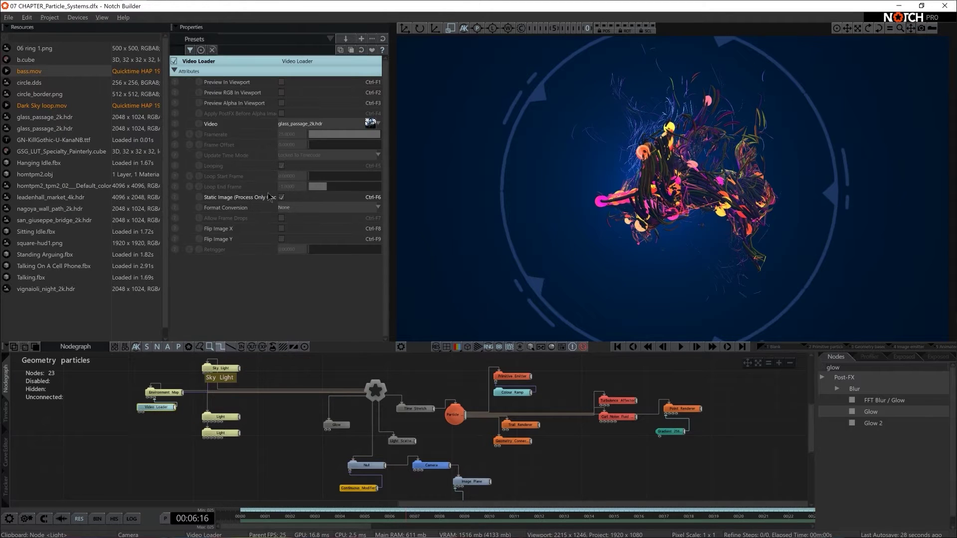
left_click(312, 123)
key("Down")
key("Down")
key("Down")
key("Down")
key("Down")
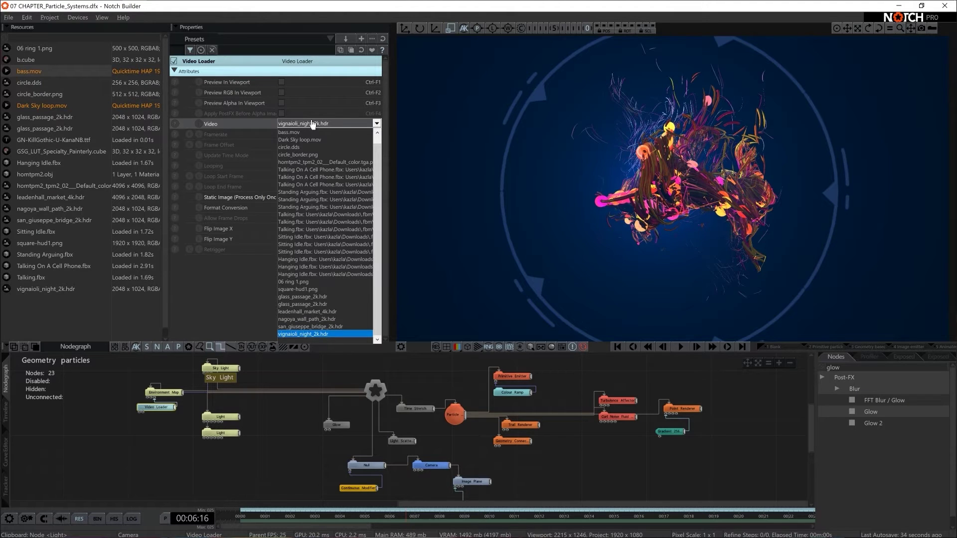
key("Return")
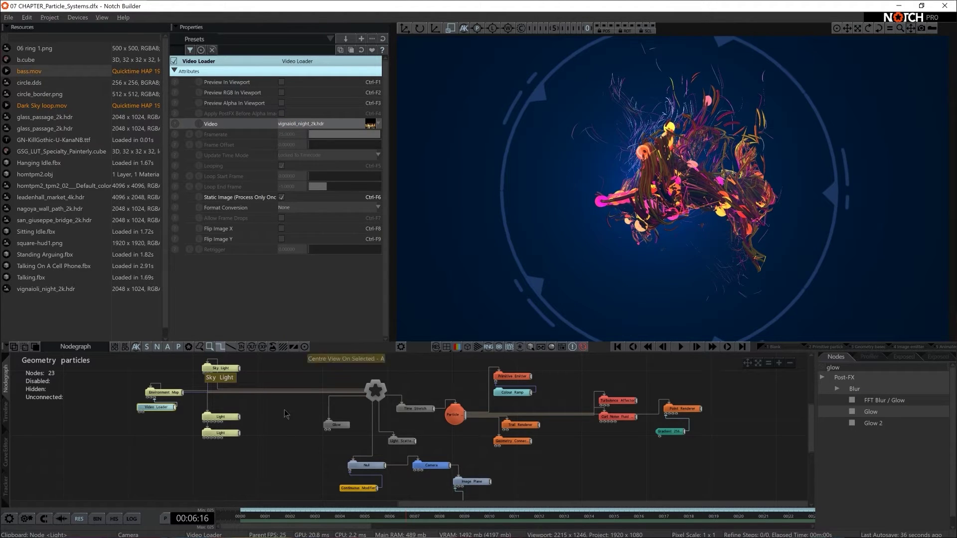
left_click(397, 428)
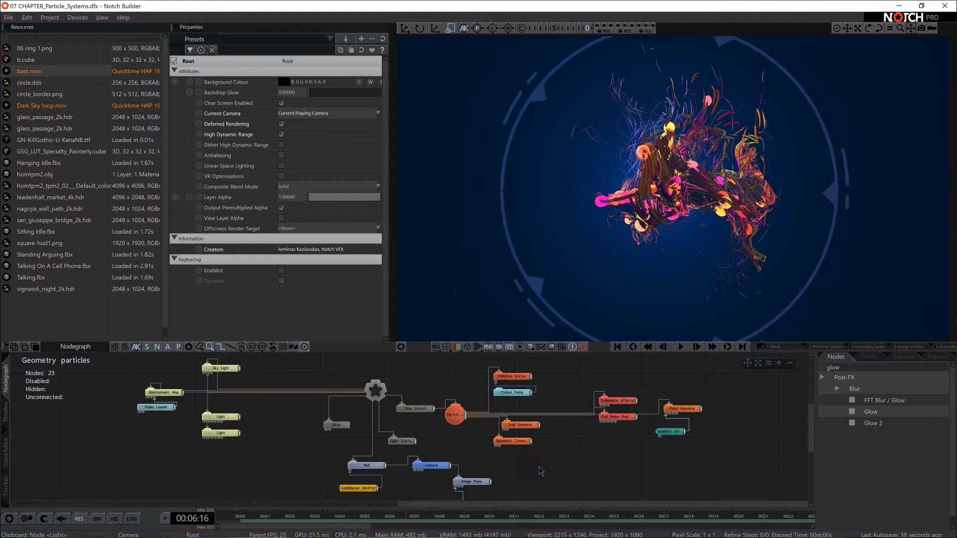
Import all LUT files from the 00 ASSETS > LUTS folder of Notch Essential into the project resources
middle_click_drag(540, 471, 535, 446)
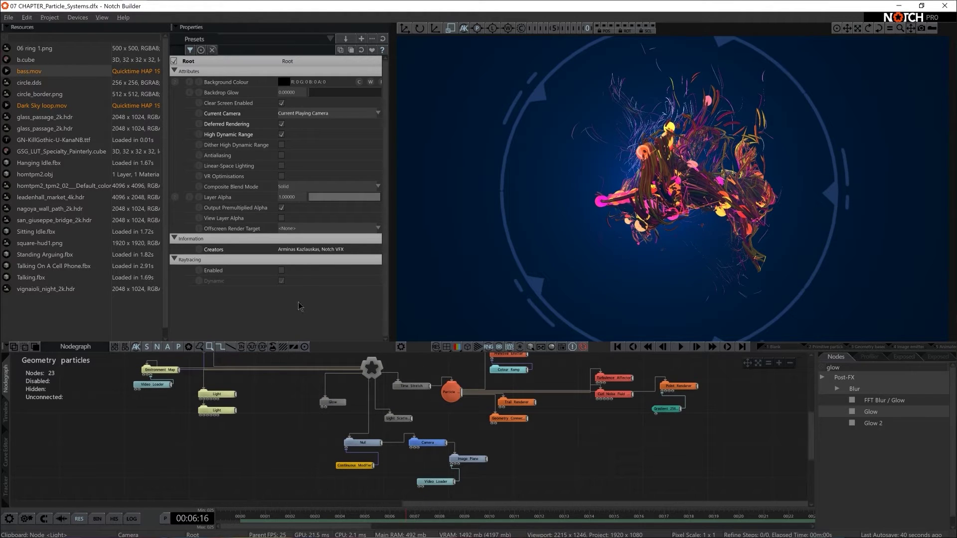
key("super+e")
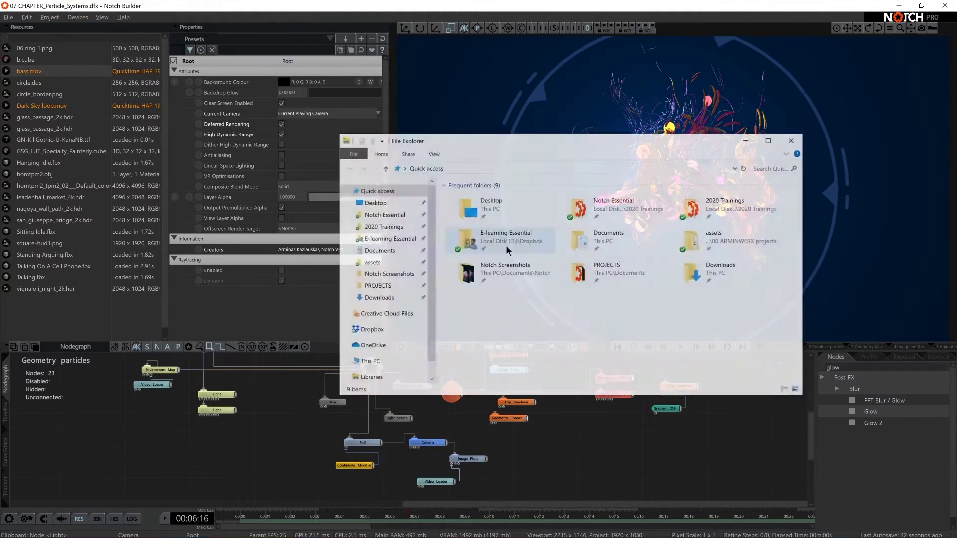
left_click(382, 214)
left_click(489, 198)
double_click(489, 198)
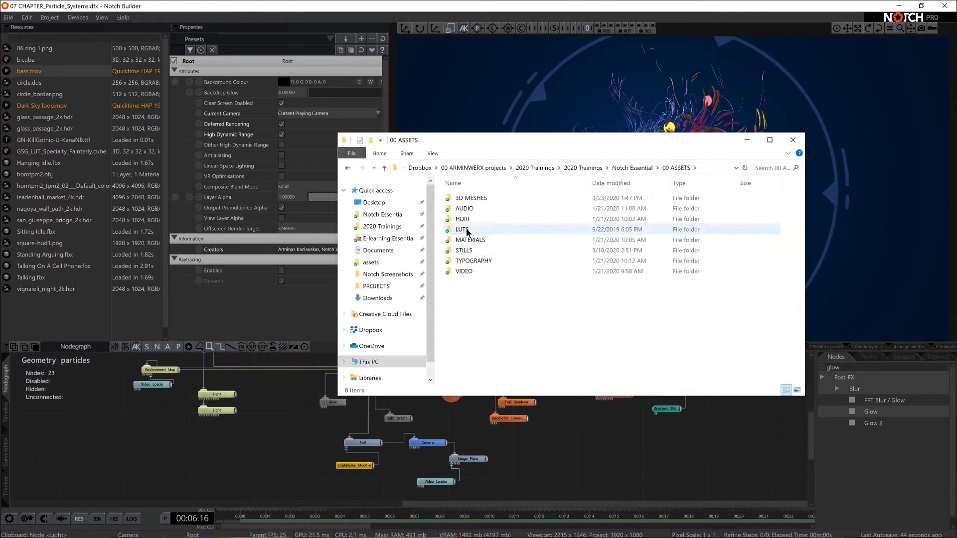
double_click(473, 229)
key("ctrl+a")
left_click_drag(497, 291, 63, 321)
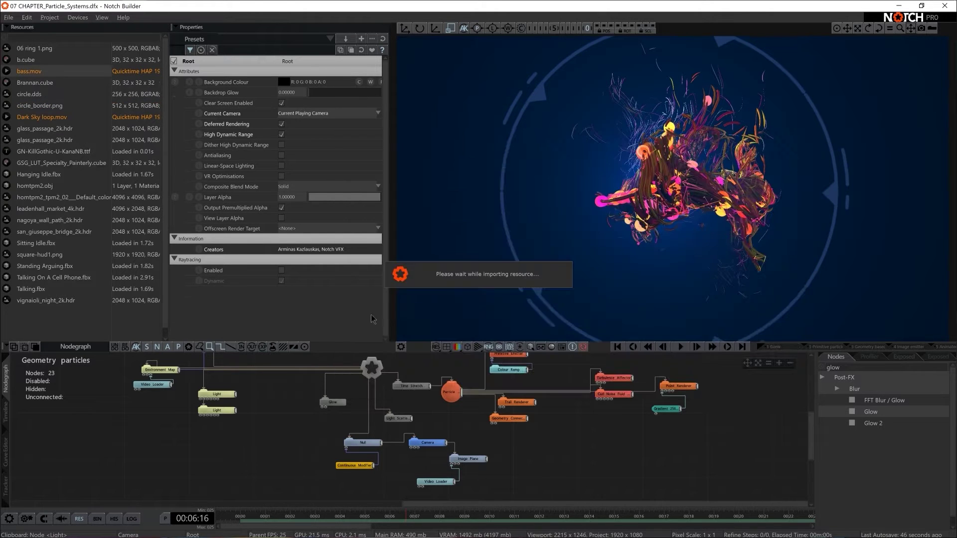
Connect an Apply Colour LUT node to the Camera, cycle through the cube LUTs and choose Brannan.cube
left_click_drag(513, 468, 536, 473)
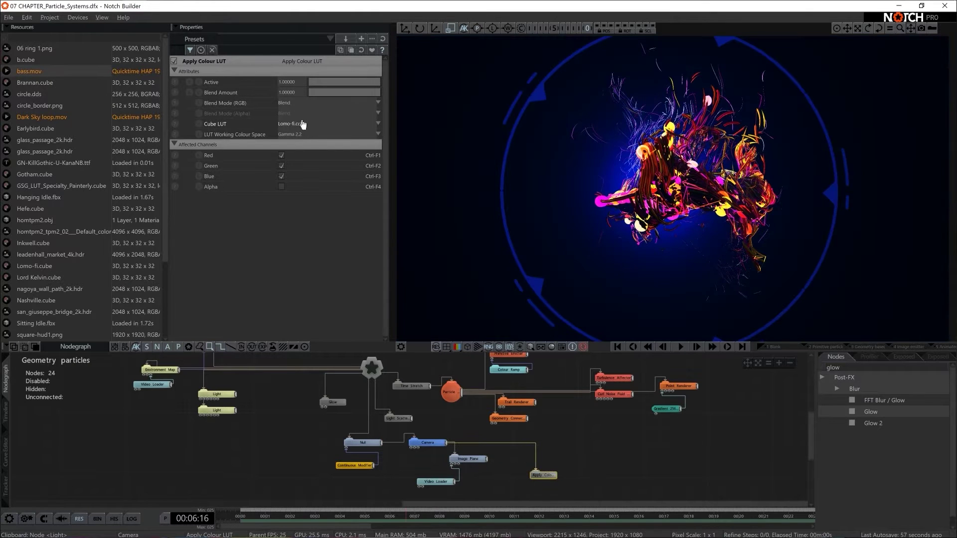
left_click(295, 128)
key("Up")
key("Up")
key("Up")
key("Up")
key("Up")
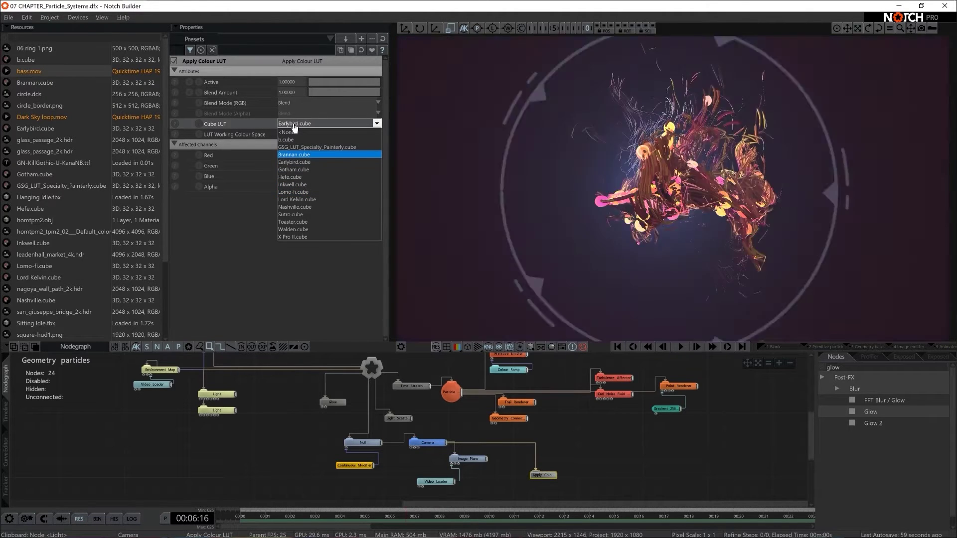
key("Up")
key("Down")
key("Down")
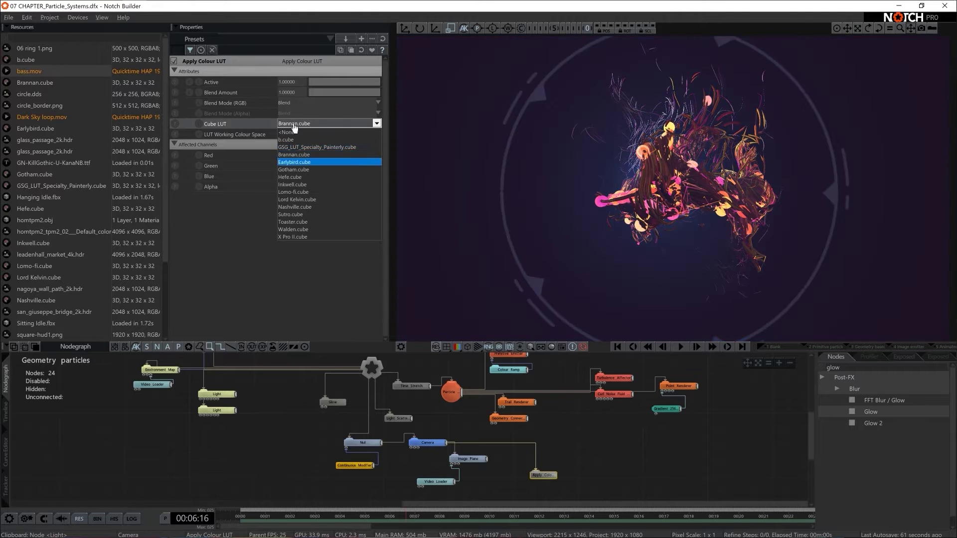
key("Up")
key("Up")
key("Down")
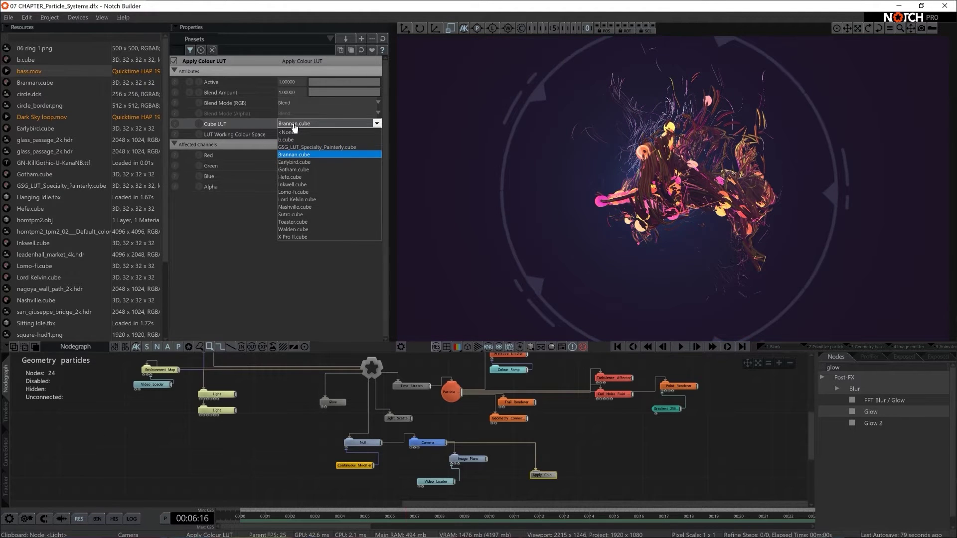
key("Down")
key("Up")
key("Return")
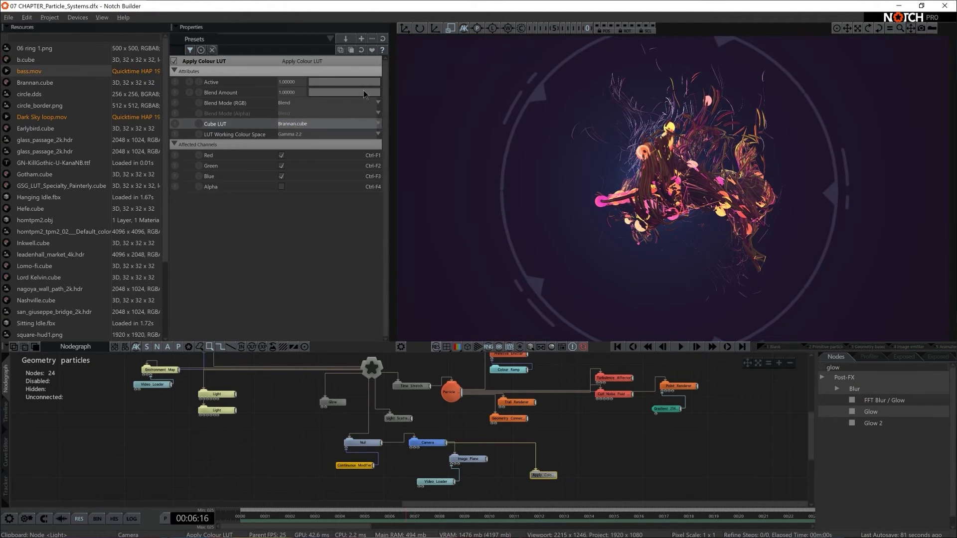
Set the Apply Colour LUT's Blend Amount to 0.5
left_click_drag(365, 94, 327, 95)
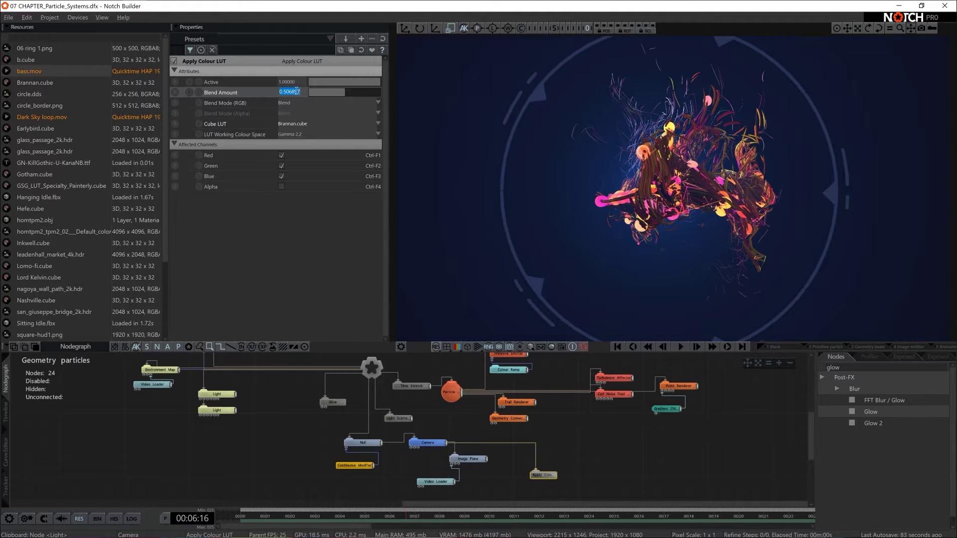
type("0.5")
key("Return")
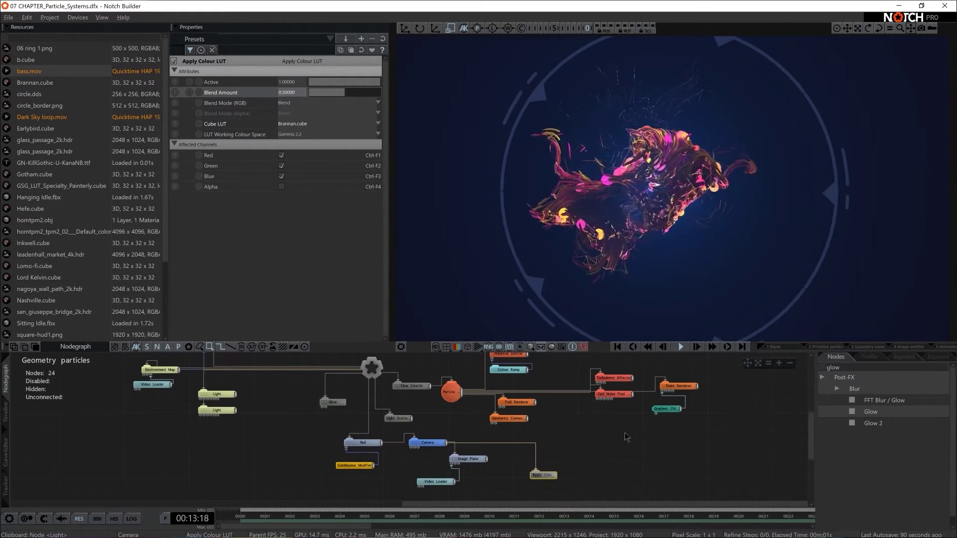
Create a new blank layer named "image emitter" in the timeline and open its nodegraph
scroll(591, 433, "down", 3)
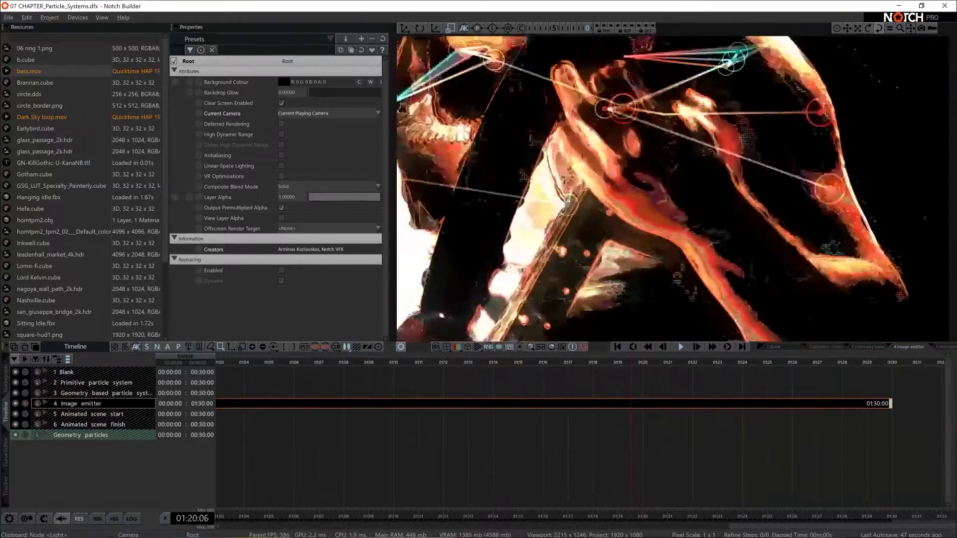
right_click(76, 456)
left_click(143, 176)
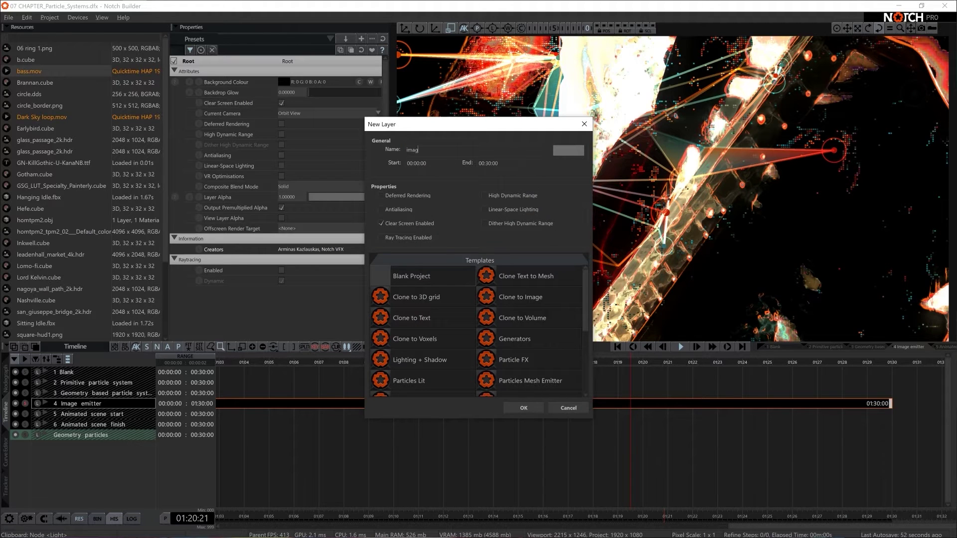
type("image emitter")
key("Return")
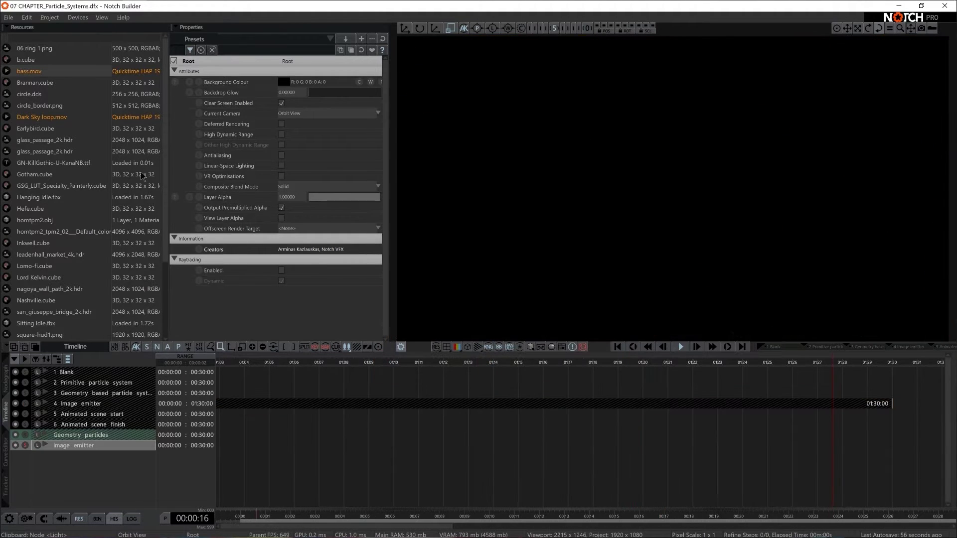
left_click(6, 382)
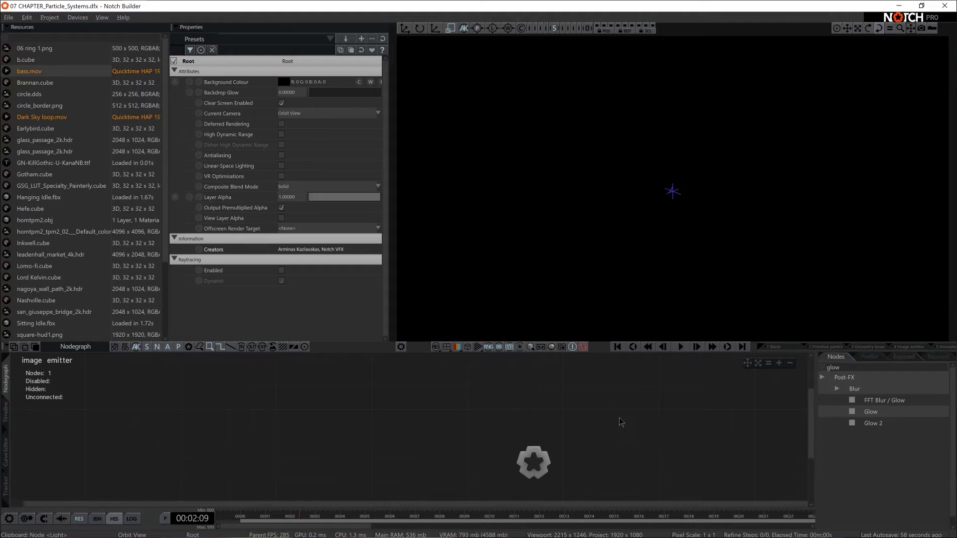
Add a Particle Root node and connect it to the layer's Root
left_click(828, 368)
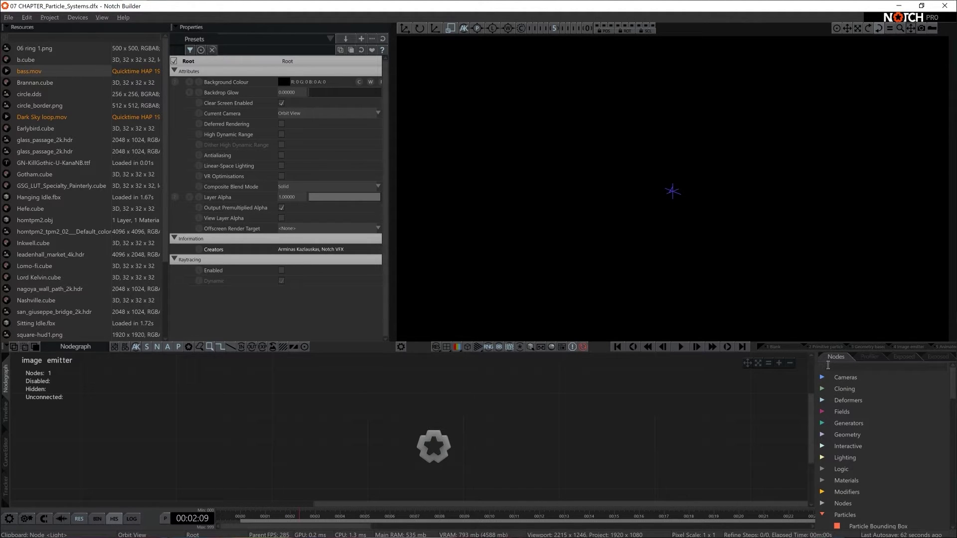
type("root")
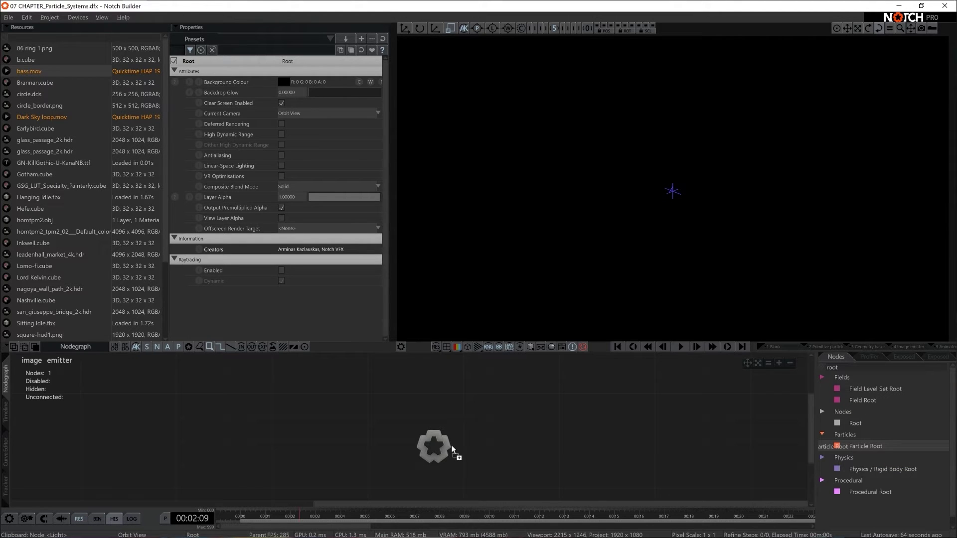
left_click_drag(451, 448, 451, 446)
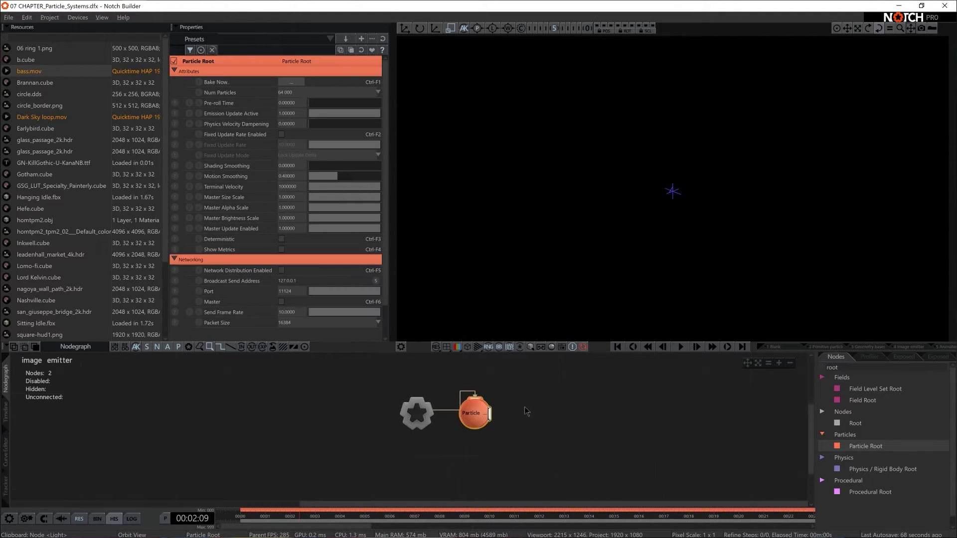
Add a particle Image Emitter node and connect it to the Particle Root
key("BackSpace")
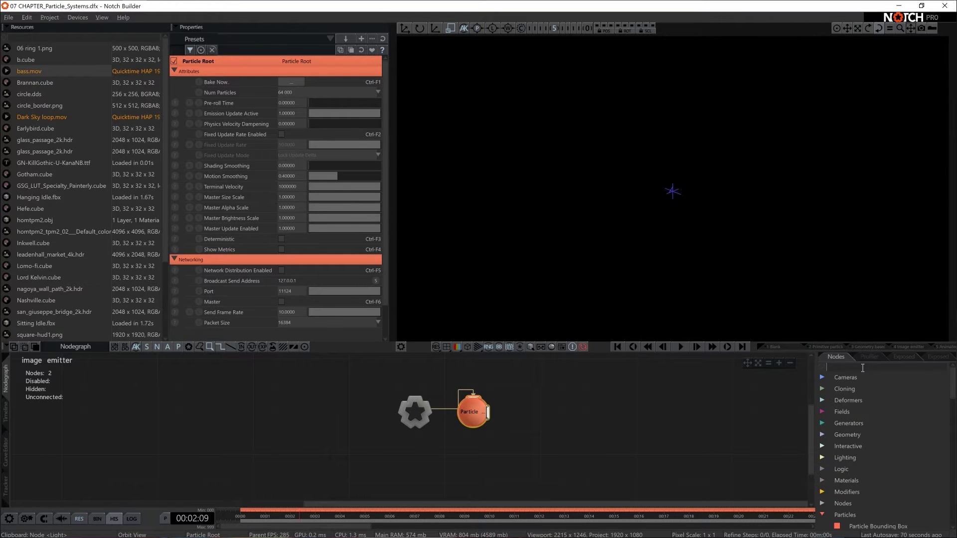
type("image")
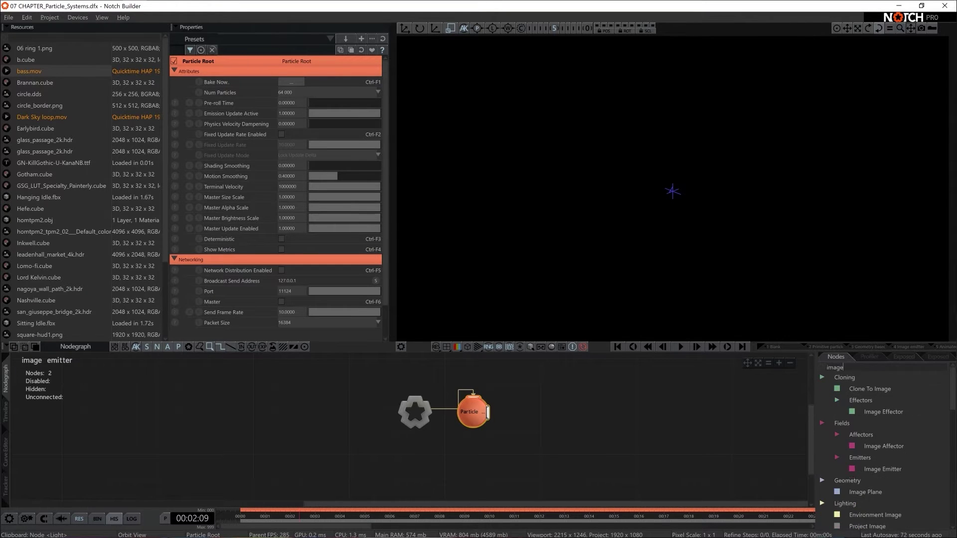
type(" emitter")
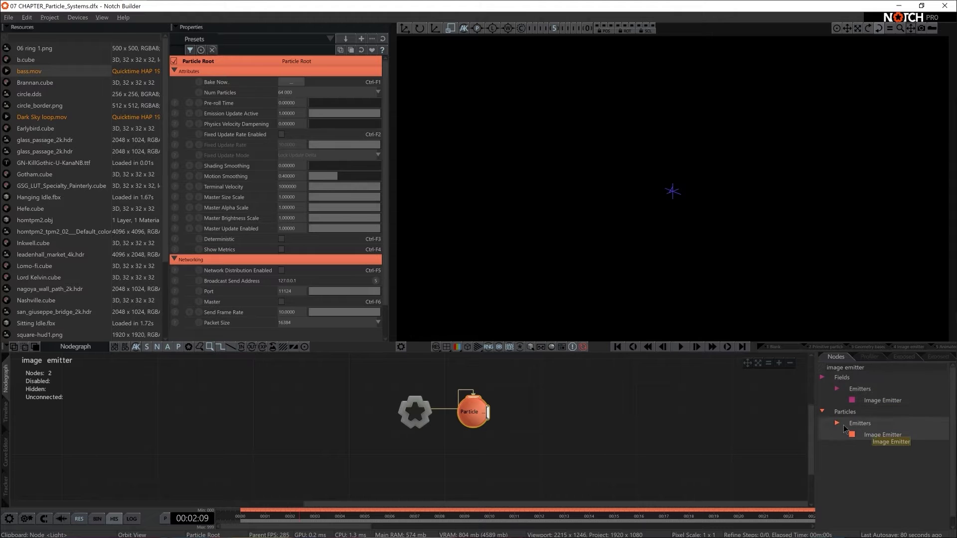
left_click_drag(882, 434, 585, 427)
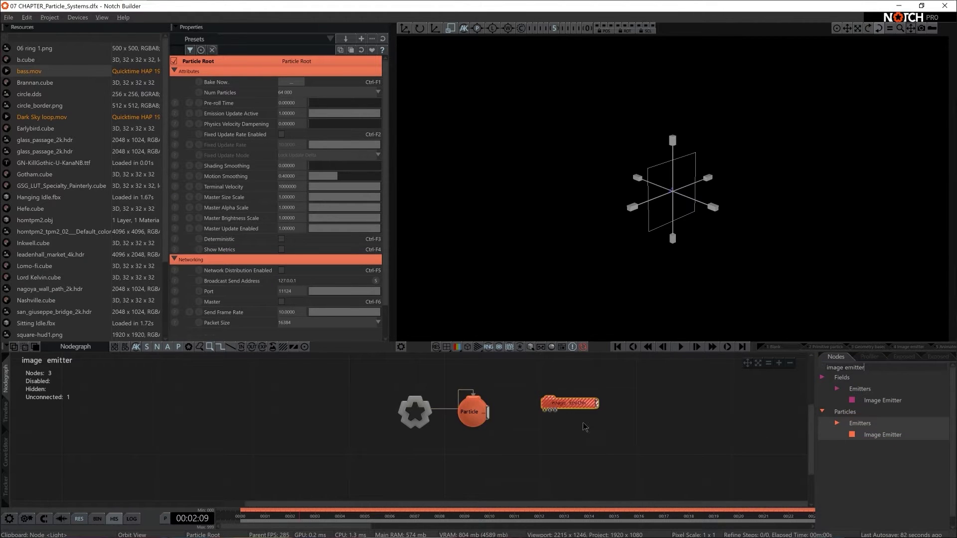
mouse_move(490, 416)
left_mouse_down()
mouse_move(538, 405)
mouse_move(502, 416)
left_mouse_up()
left_click(497, 412)
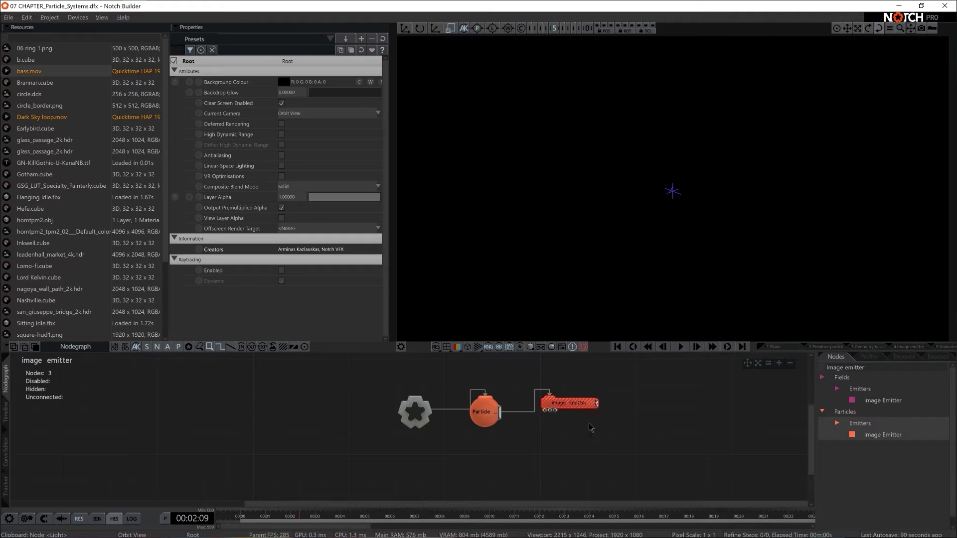
Add a Point Renderer node connected to the Particle Root and place the Image Emitter below it
key("BackSpace")
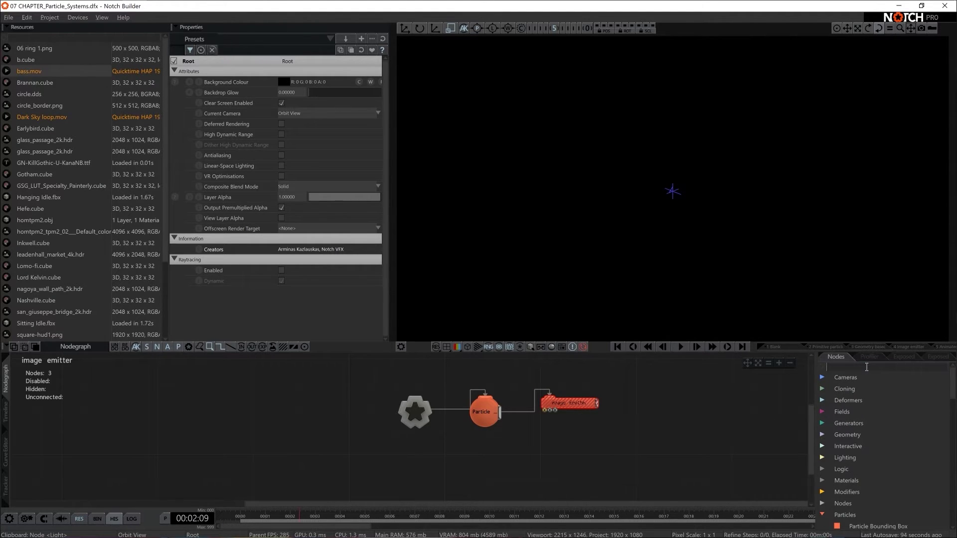
type("point")
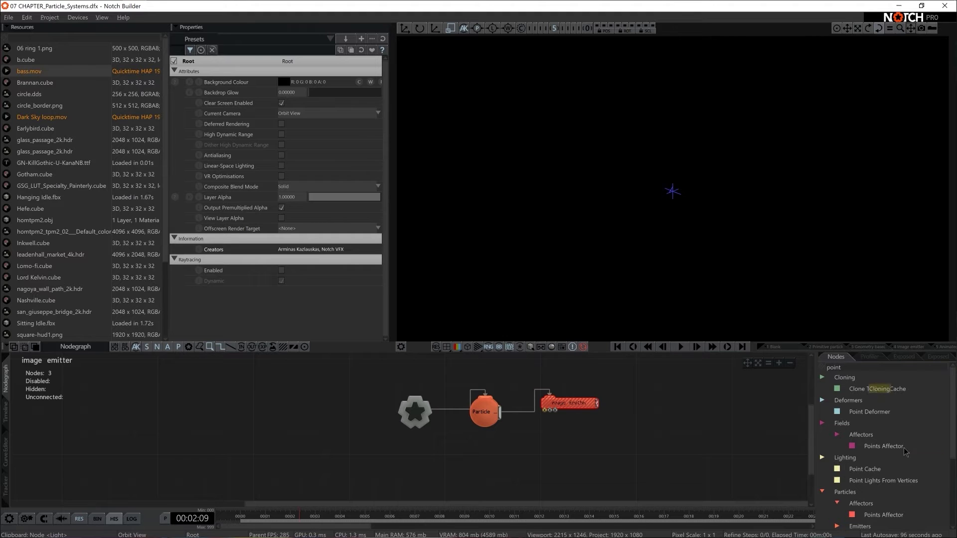
scroll(904, 451, "down", 3)
left_click_drag(882, 473, 609, 402)
left_click_drag(500, 412, 631, 406)
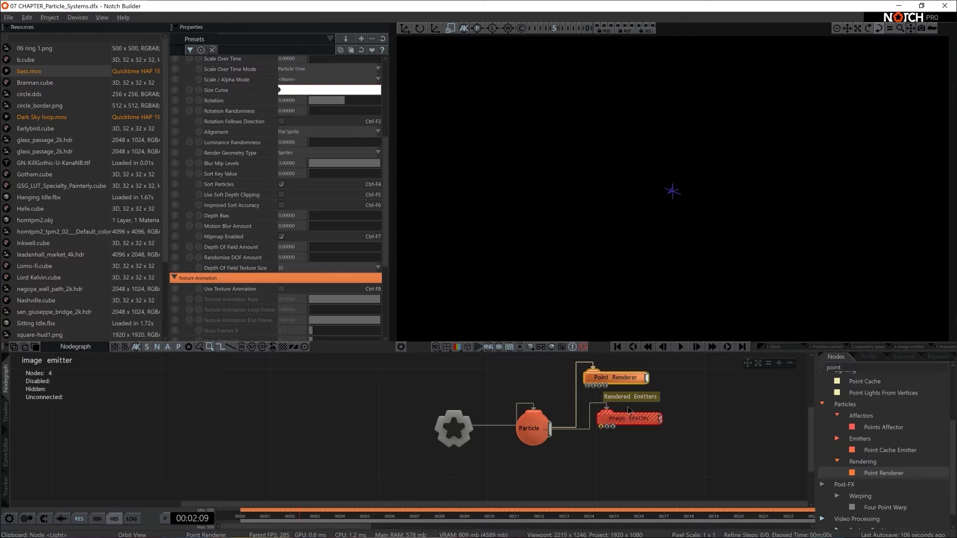
left_click_drag(626, 414, 609, 450)
middle_click_drag(609, 450, 611, 423)
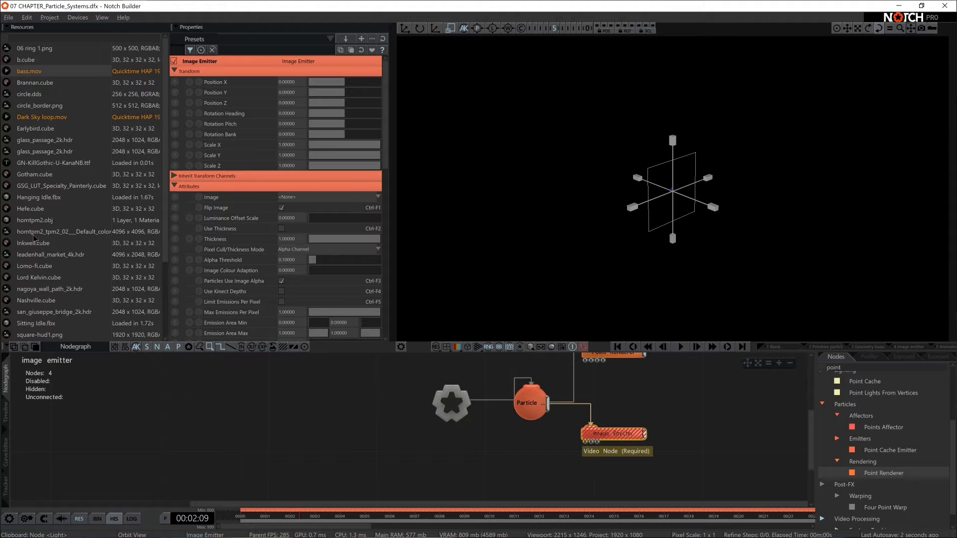
Add bass.mov as a Video Loader node, check its viewport preview and connect it to the Image Emitter's Video Node input
left_click_drag(428, 463, 432, 460)
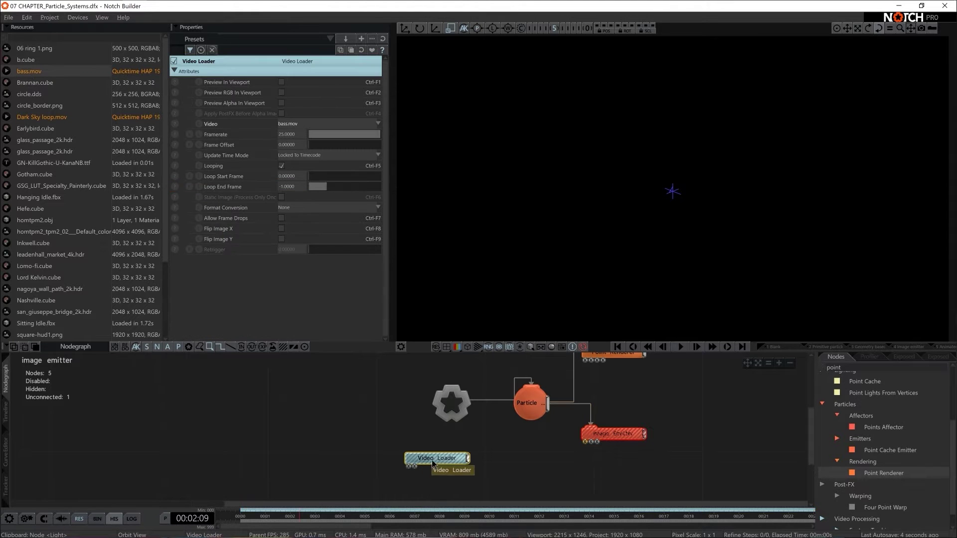
left_click(282, 82)
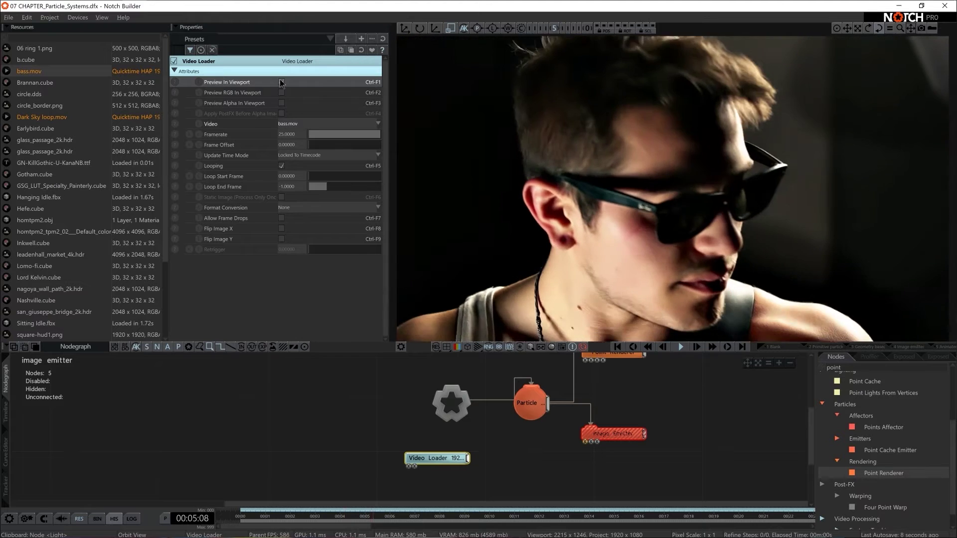
left_click(281, 83)
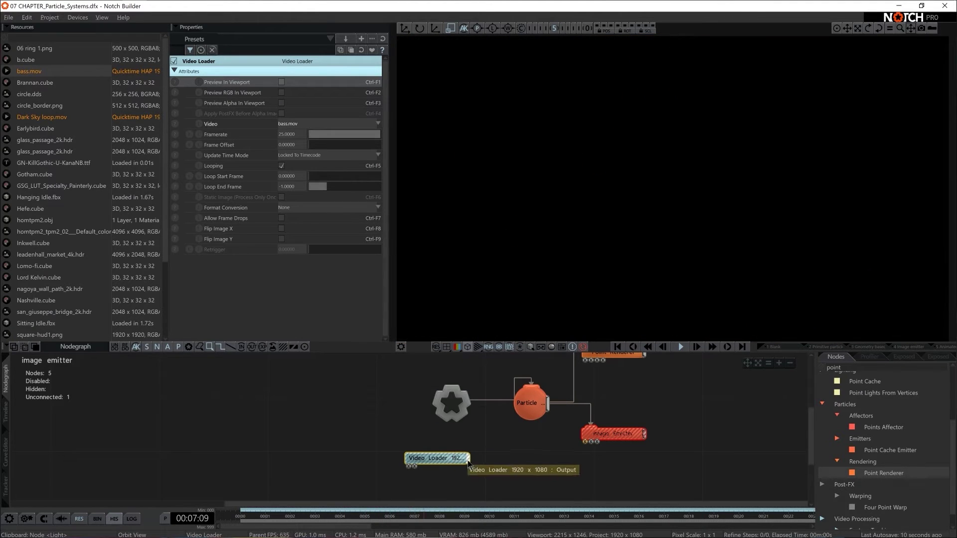
left_click_drag(467, 457, 585, 442)
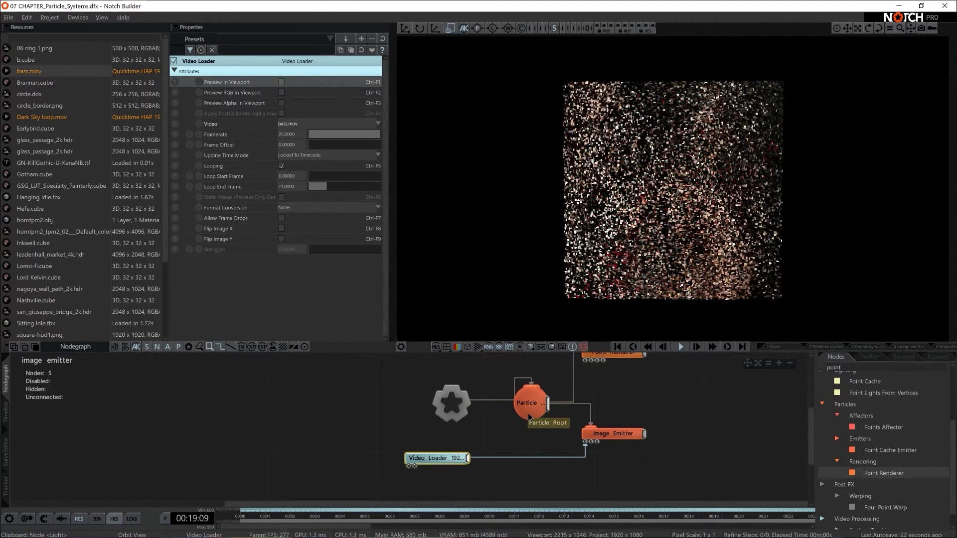
left_click_drag(530, 417, 543, 417)
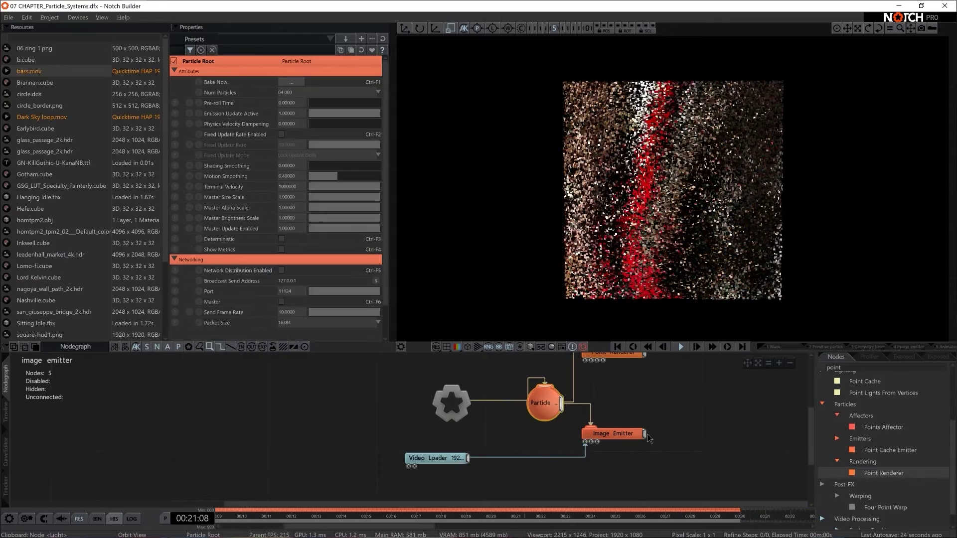
Add a Downsample node and an Optical Flow node between the Video Loader and the Image Emitter, leaving both unconnected
middle_click_drag(648, 437, 601, 426)
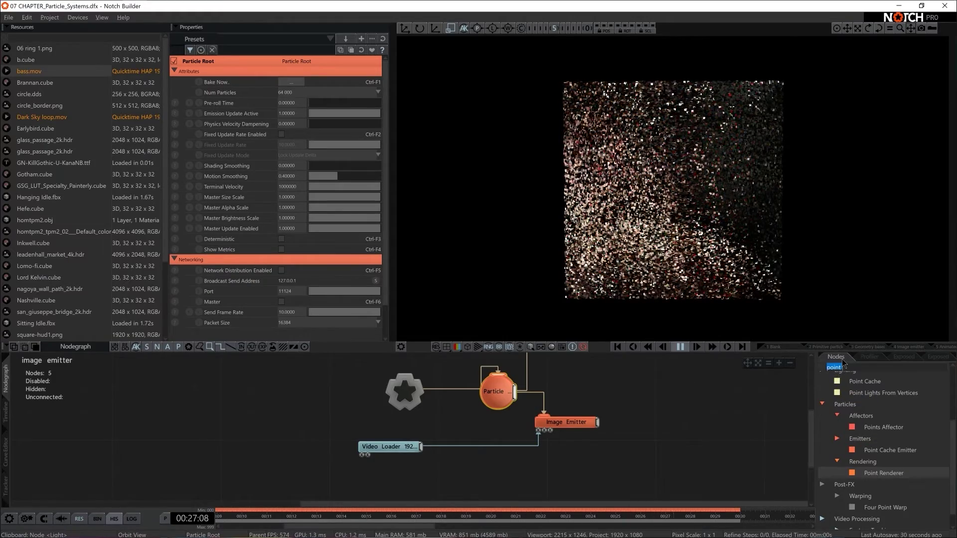
key("BackSpace")
type("dow")
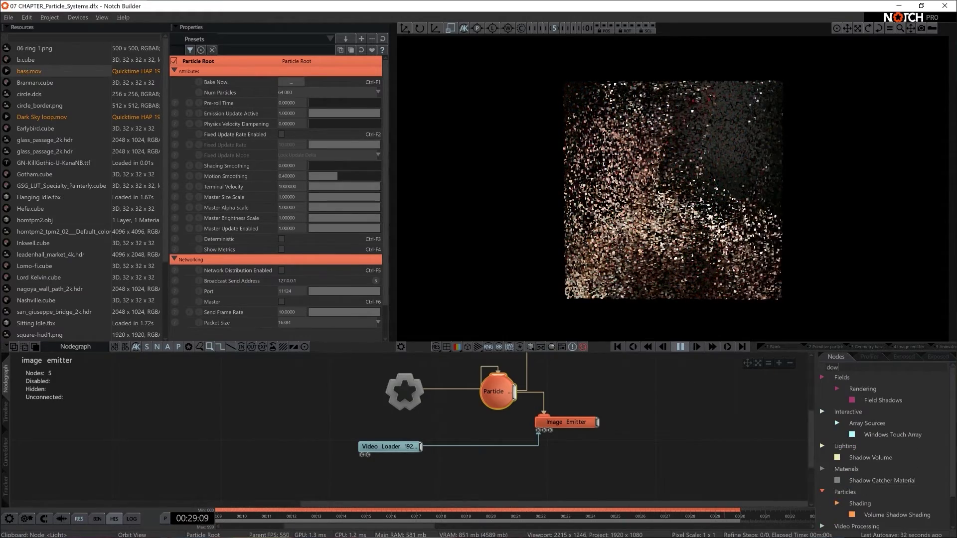
type("n")
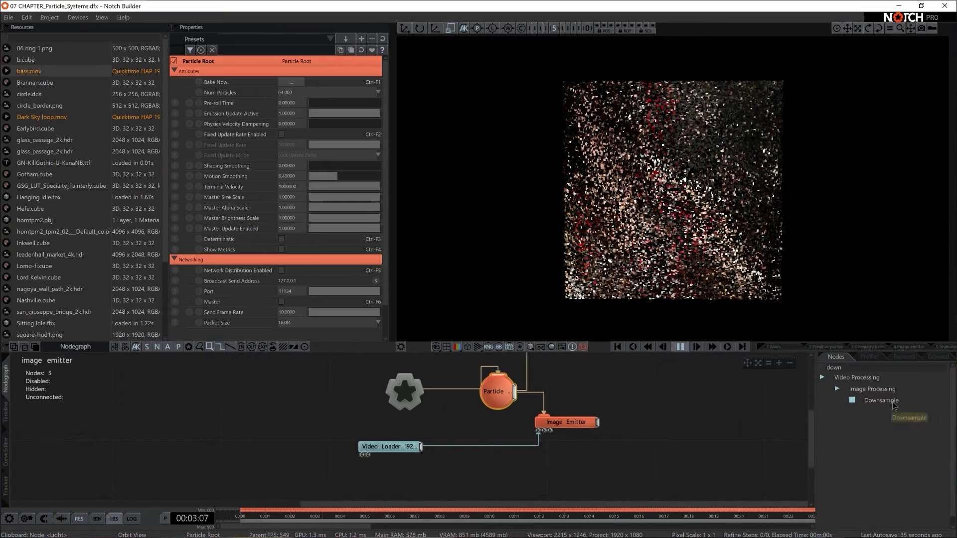
left_click_drag(881, 400, 463, 474)
left_click(857, 368)
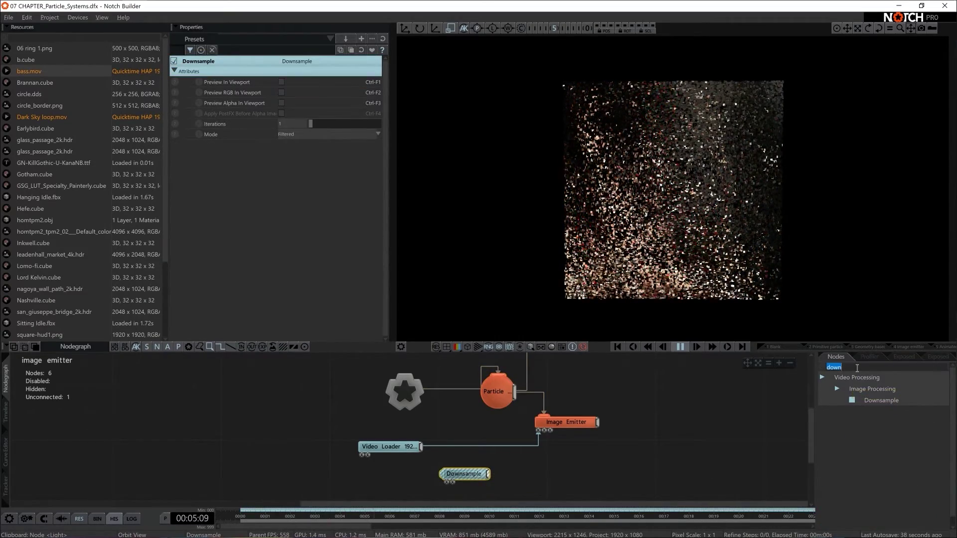
type("optic")
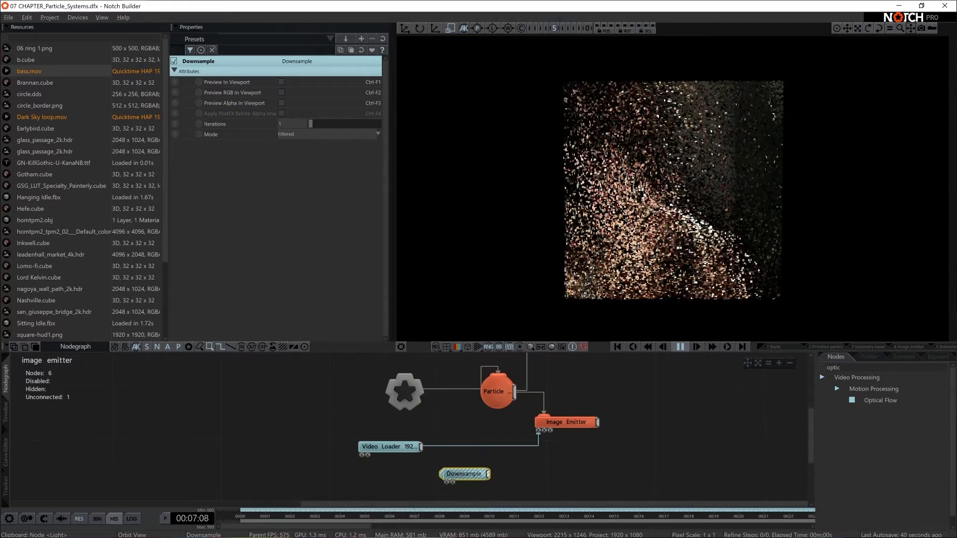
left_click_drag(880, 400, 518, 460)
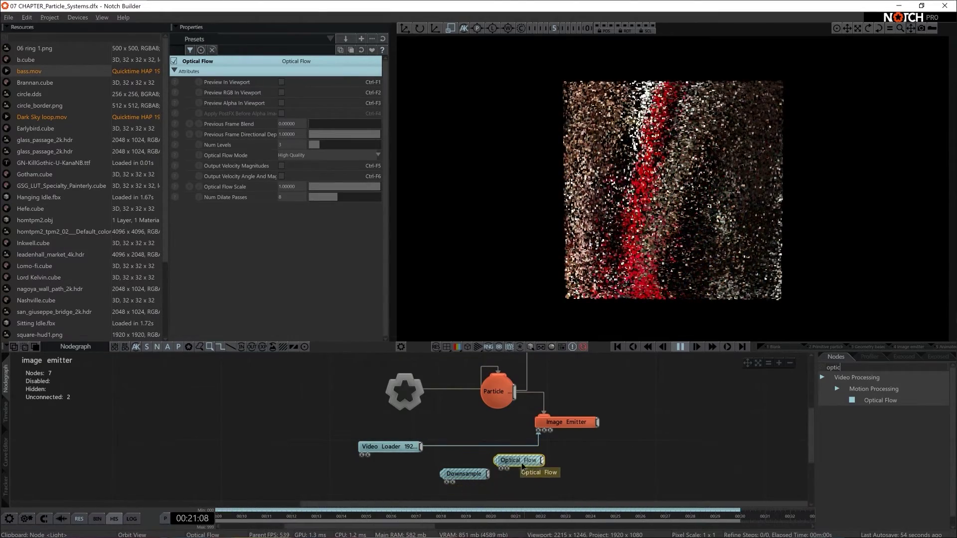
left_click_drag(522, 466, 550, 466)
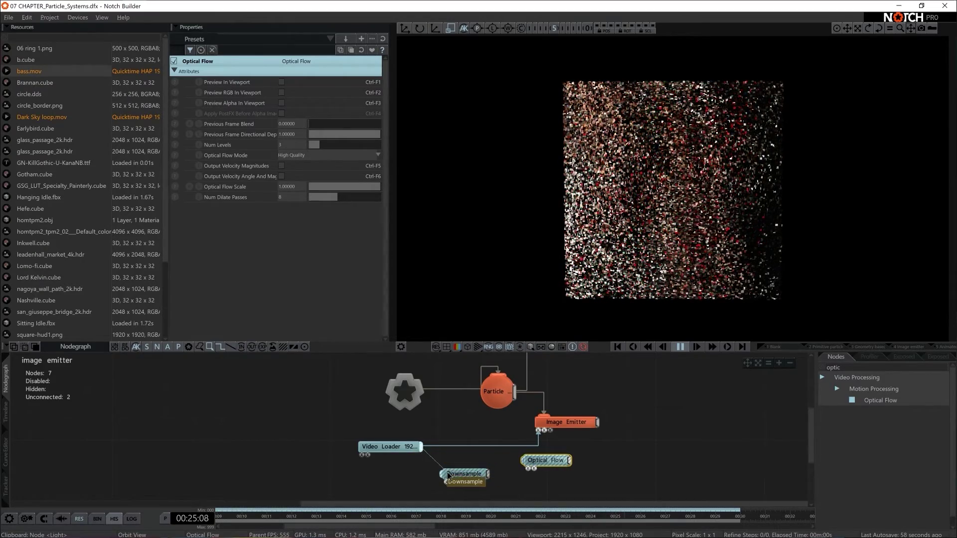
Connect the Video Loader's output to the Downsample node
left_click_drag(447, 475, 443, 475)
left_click(463, 474)
middle_click_drag(483, 477, 474, 463)
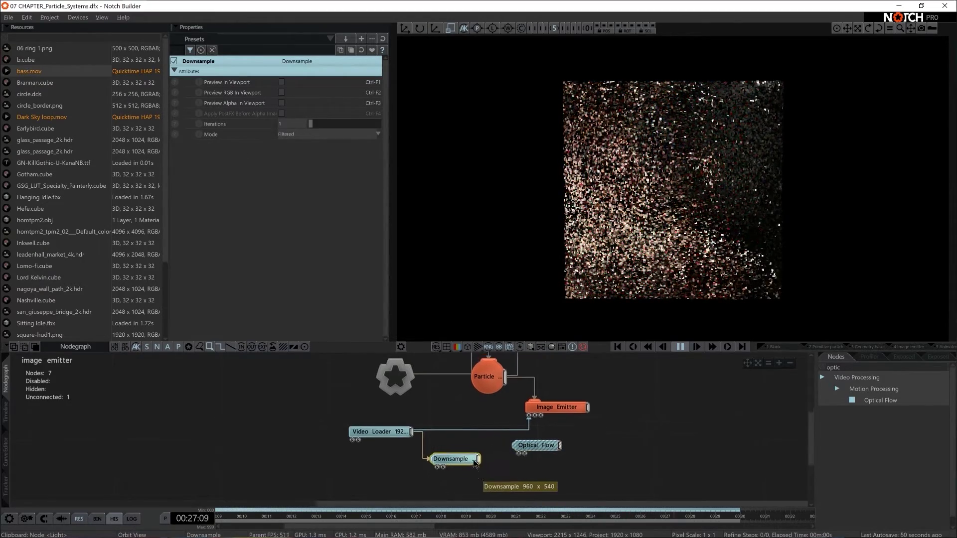
Set the Downsample's Iterations to 2, comparing higher values in a temporary viewport preview
key("space")
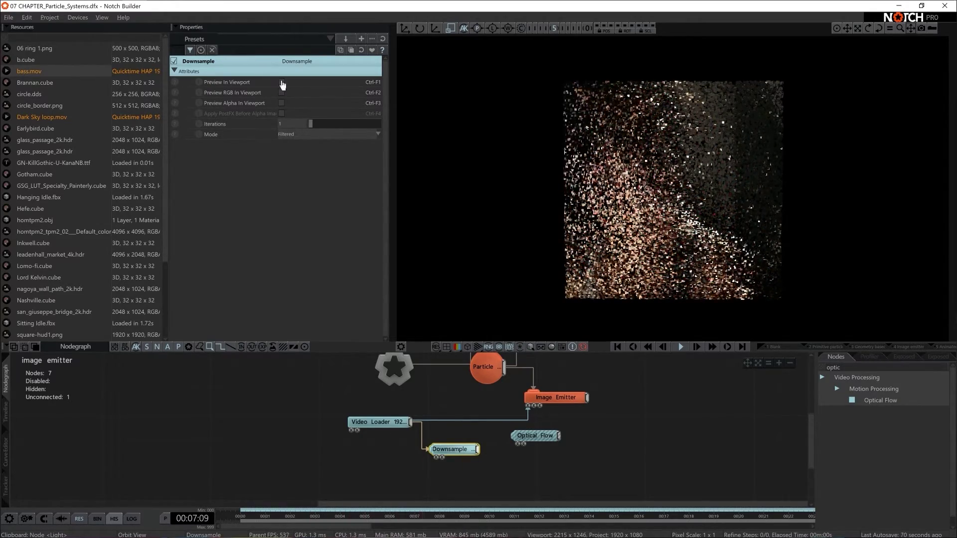
left_click(282, 82)
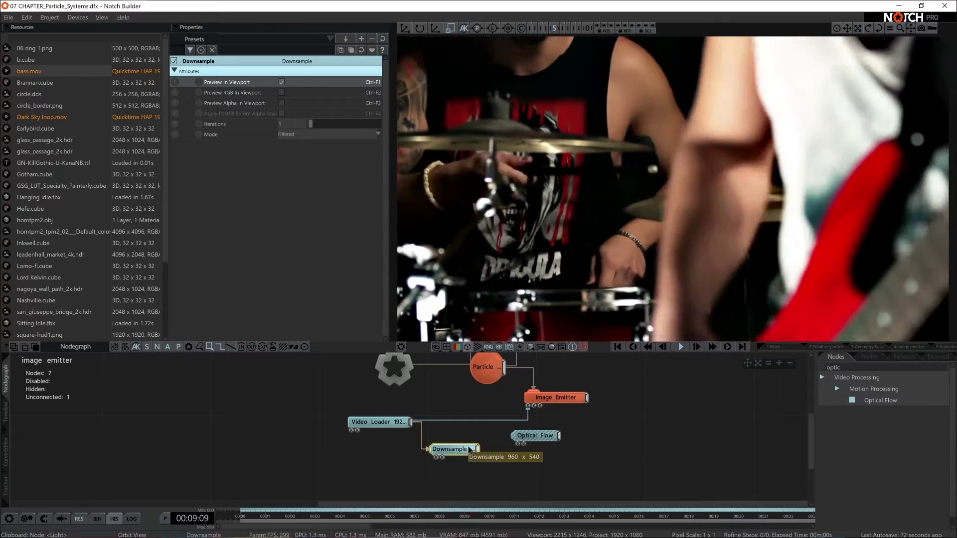
left_click_drag(284, 124, 290, 129)
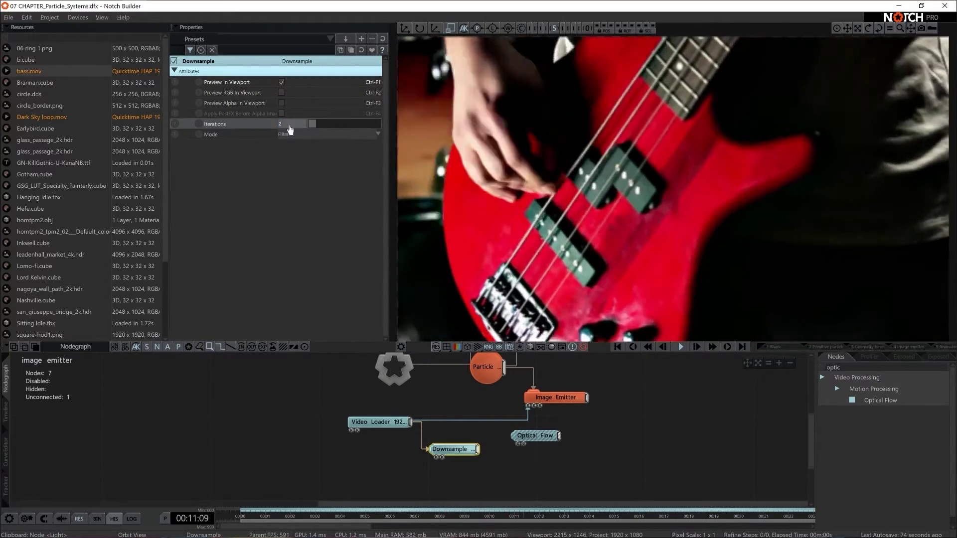
mouse_move(463, 451)
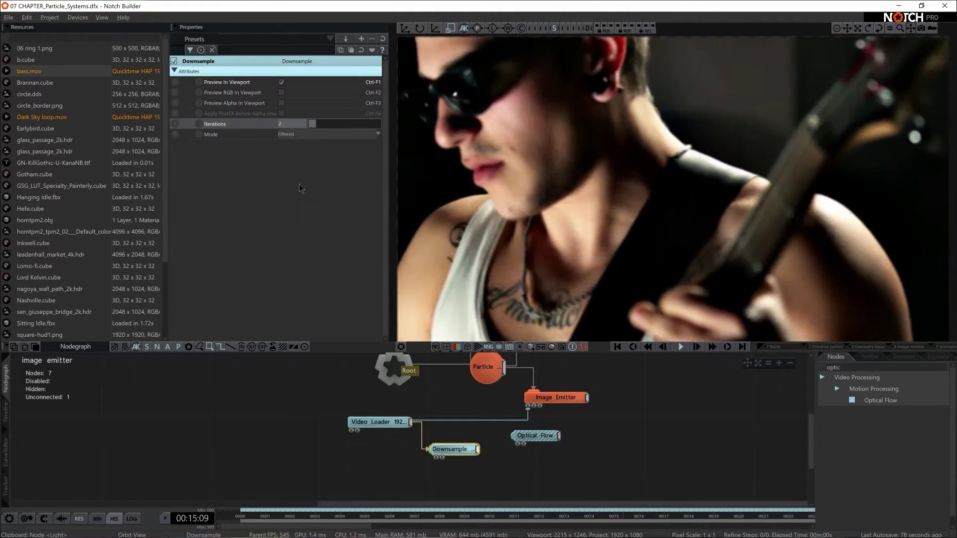
left_click_drag(313, 123, 341, 125)
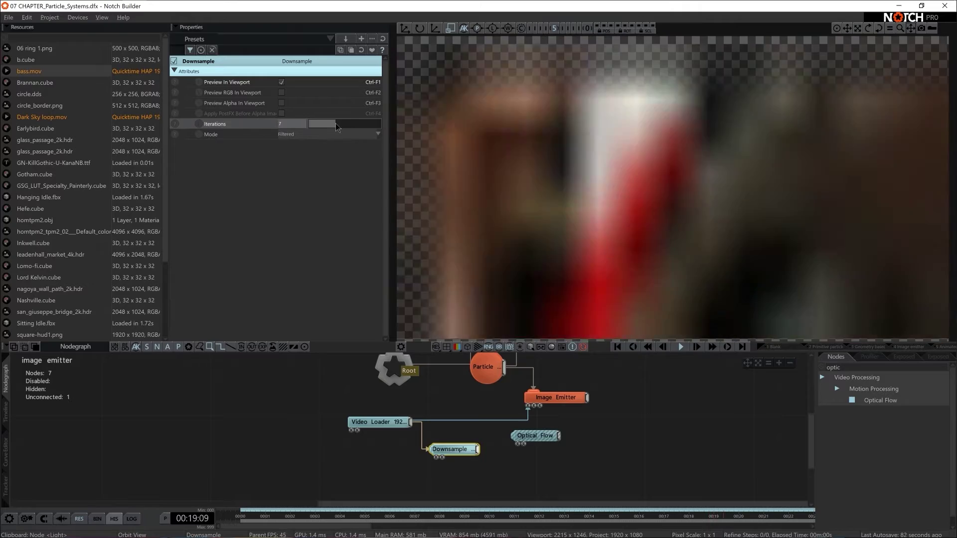
left_click(303, 124)
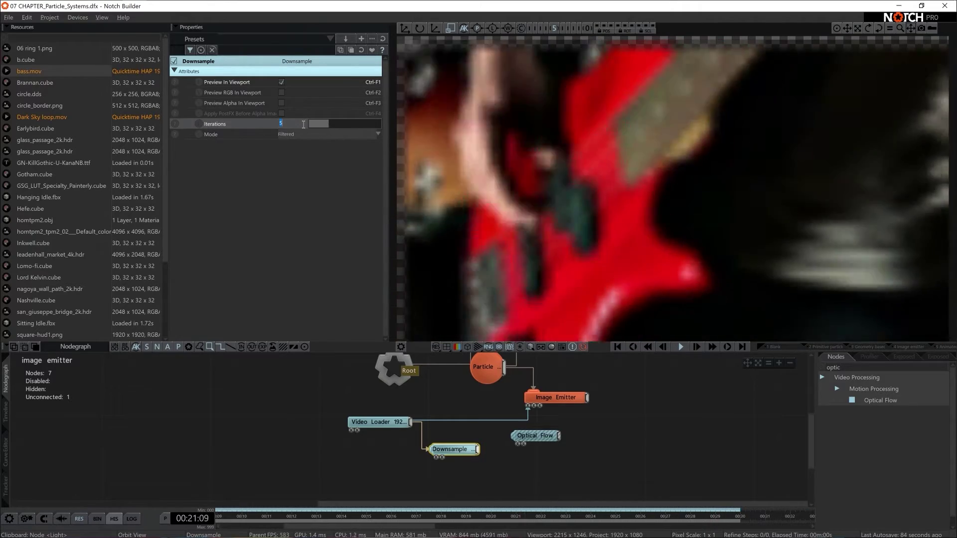
mouse_move(454, 452)
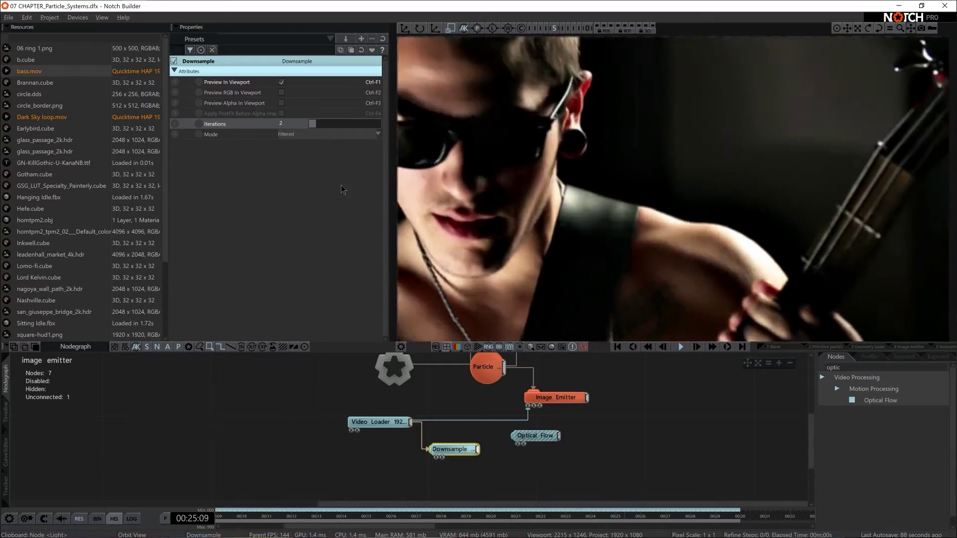
left_click(280, 82)
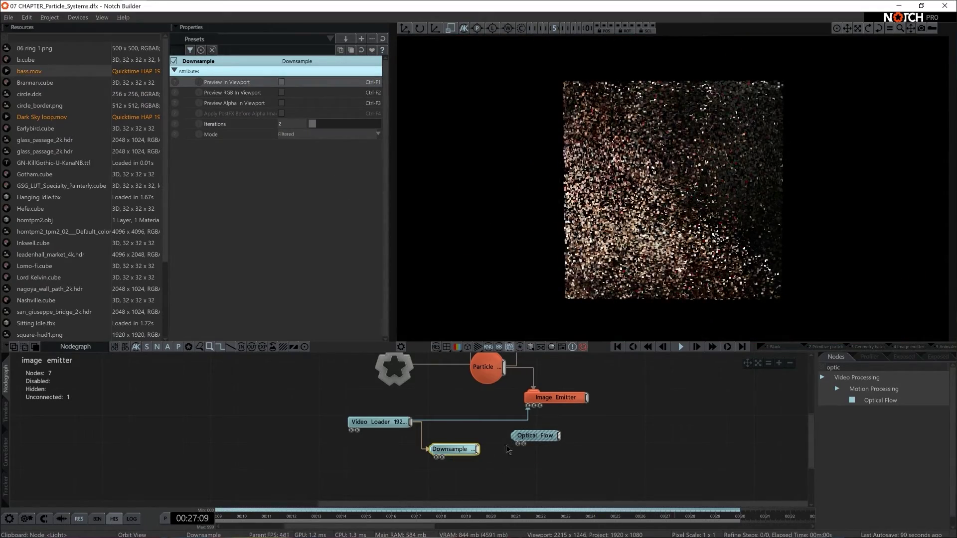
Connect the Downsample node to the Optical Flow node and turn on the Optical Flow's viewport preview
left_click_drag(477, 449, 511, 435)
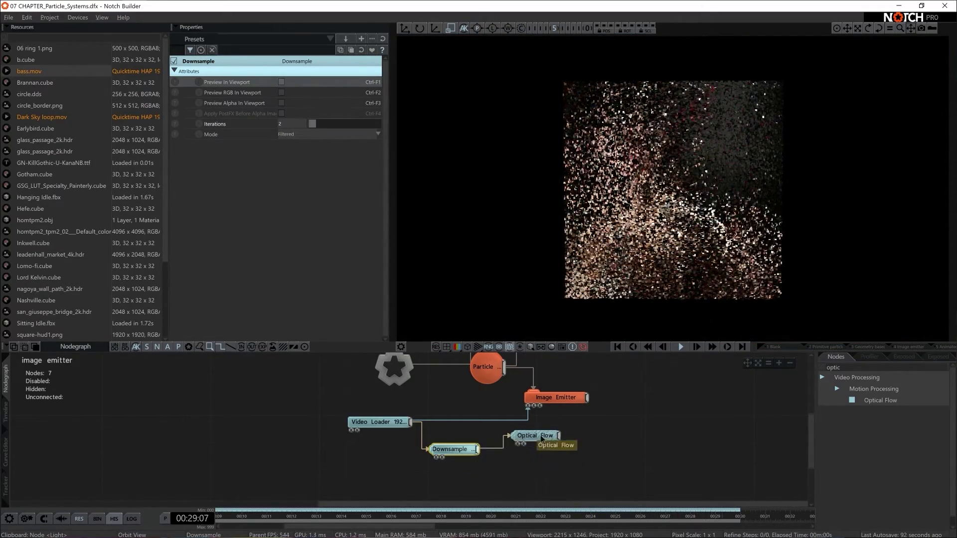
left_click(533, 435)
left_click(281, 82)
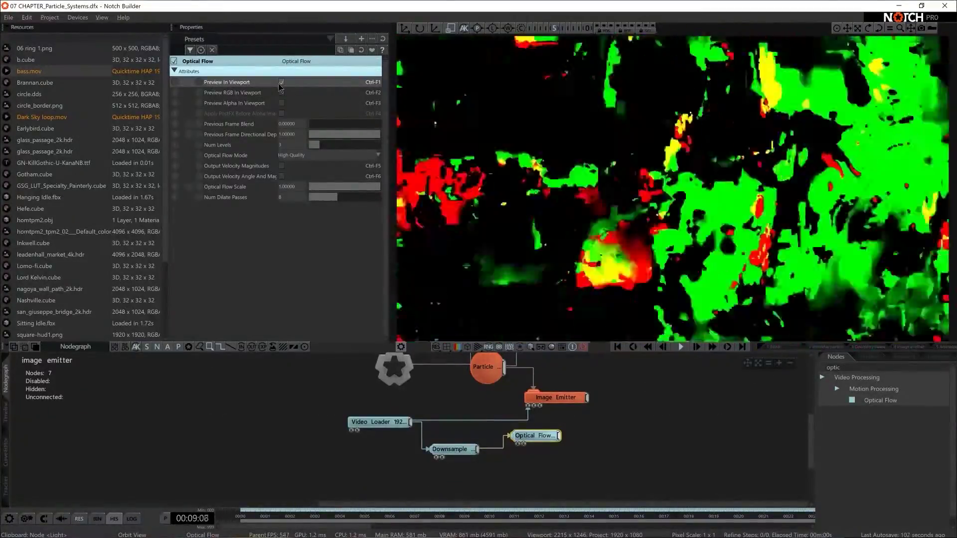
Turn off the Optical Flow's viewport preview, line the node up beside the Downsample, and connect it to the Image Emitter's motion vector input
left_click(281, 82)
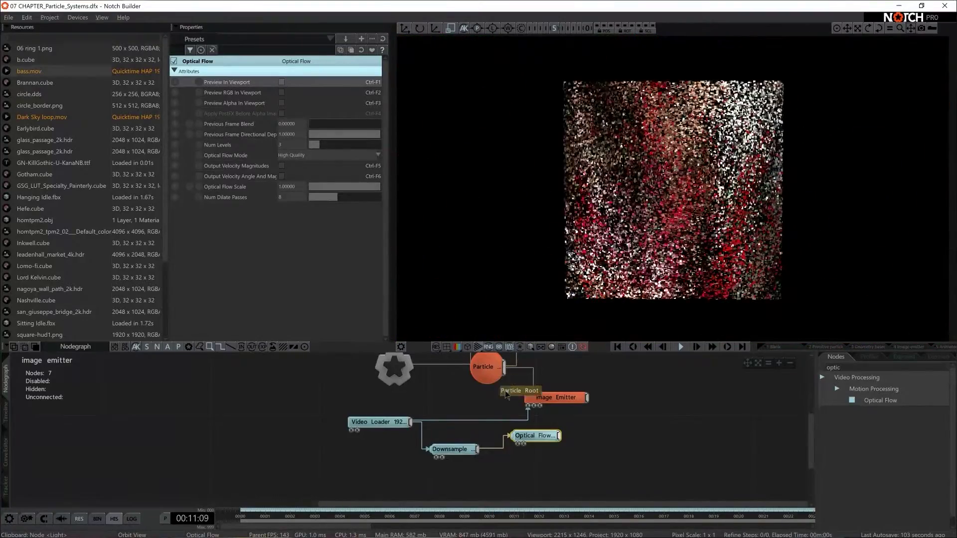
left_click_drag(527, 443, 514, 456)
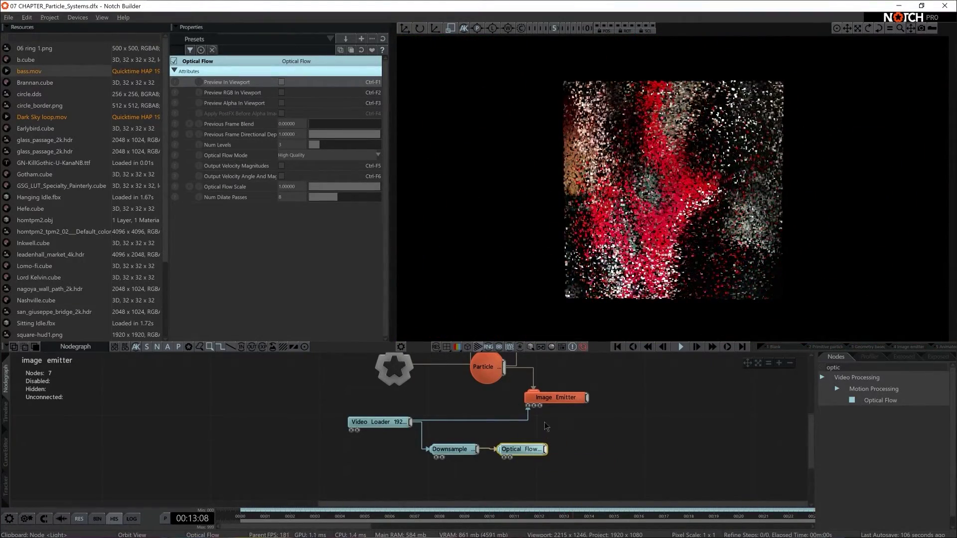
left_click_drag(531, 404, 540, 450)
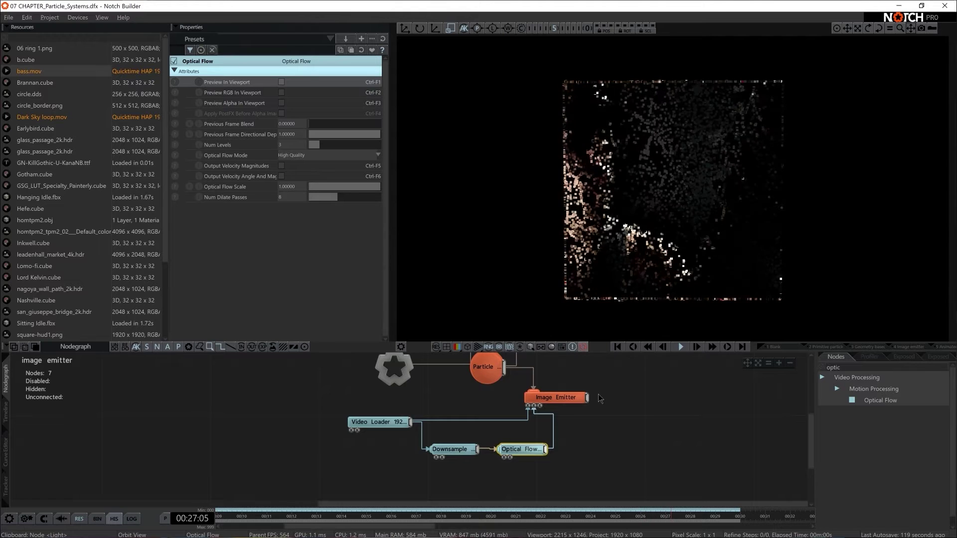
left_click(609, 420)
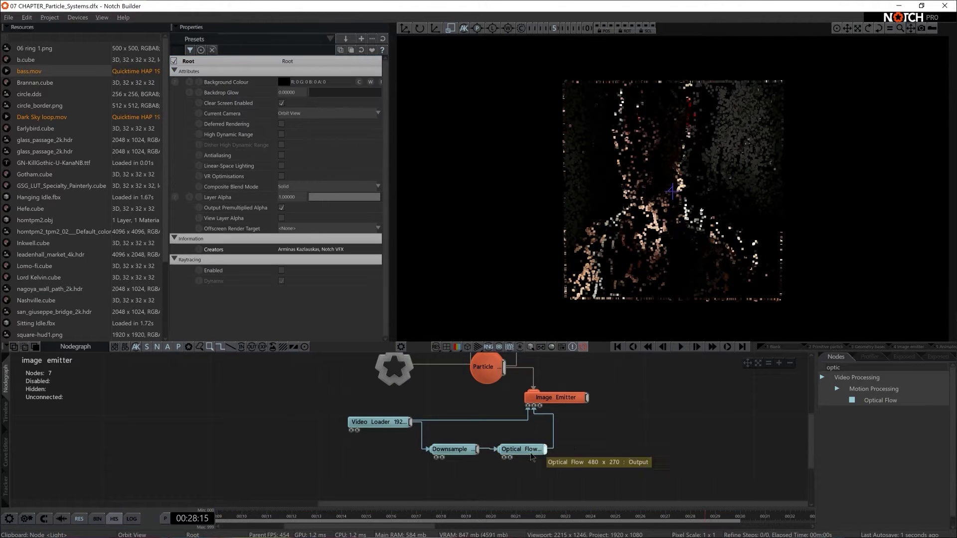
Check the source video in the viewport and set the Image Emitter's Scale X to 16/9 (1.77778)
left_click(559, 401)
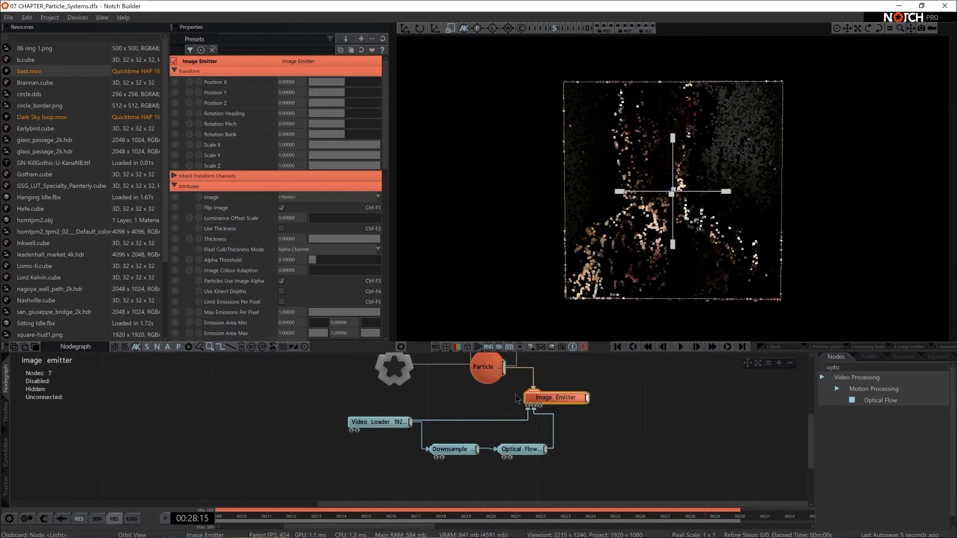
left_click(394, 422)
left_click(281, 82)
left_click(281, 82)
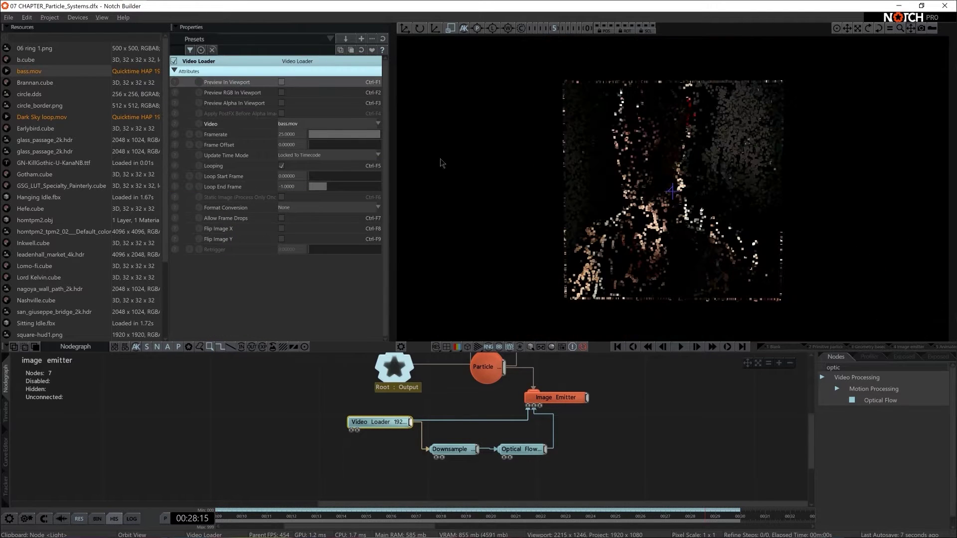
left_click(553, 398)
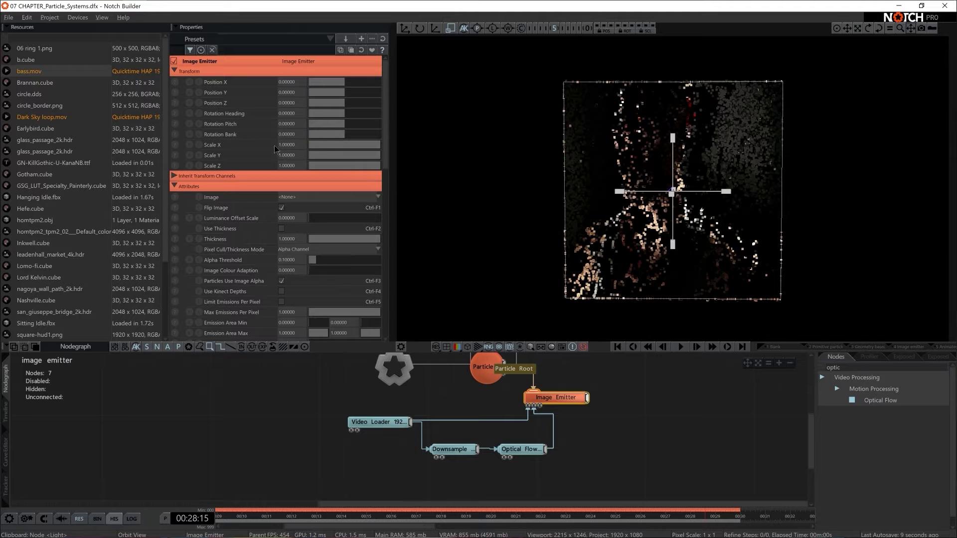
double_click(295, 145)
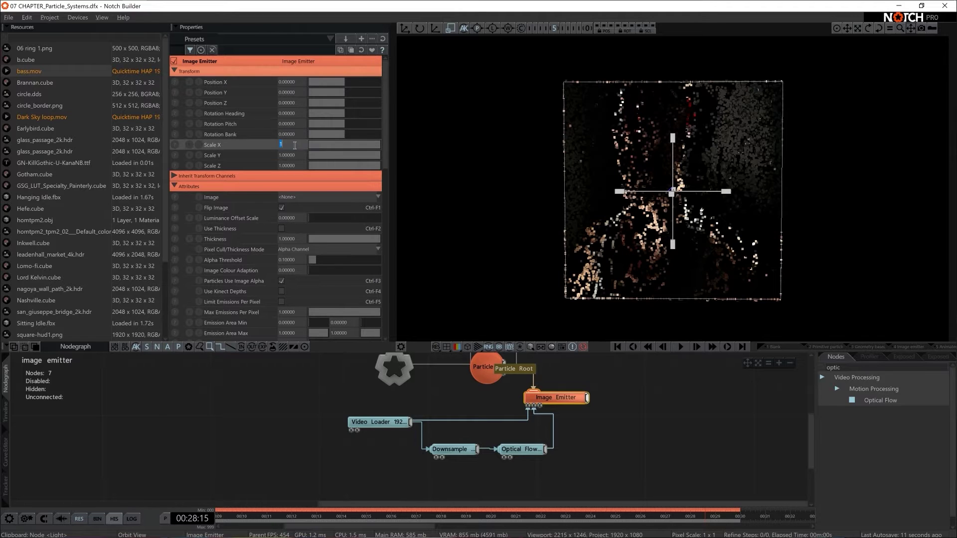
type("0")
key("Return")
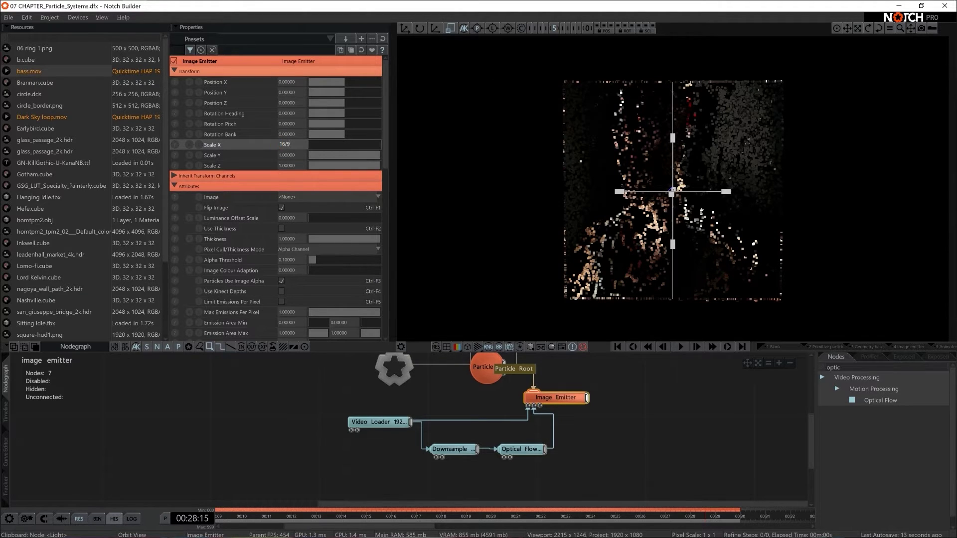
double_click(290, 145)
type("1.77778")
key("Return")
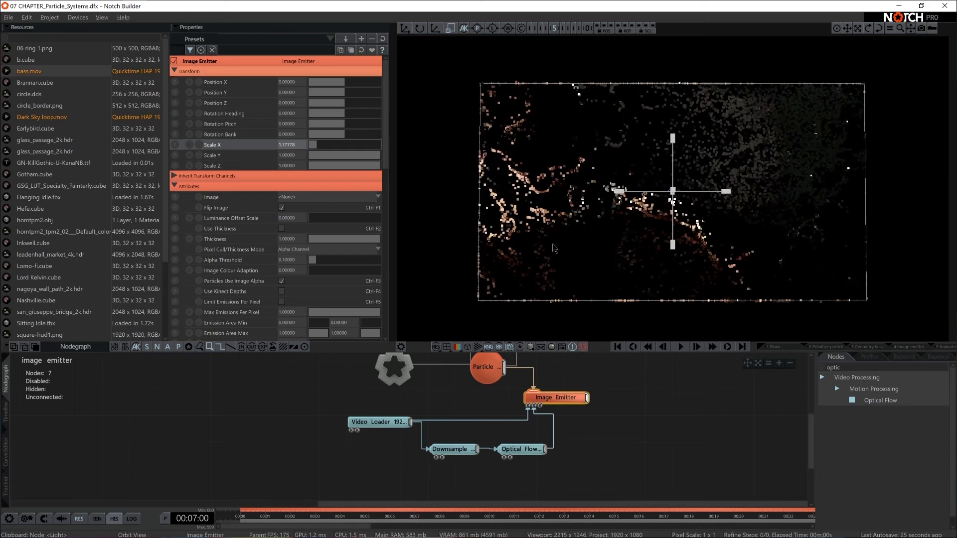
scroll(319, 210, "down", 2)
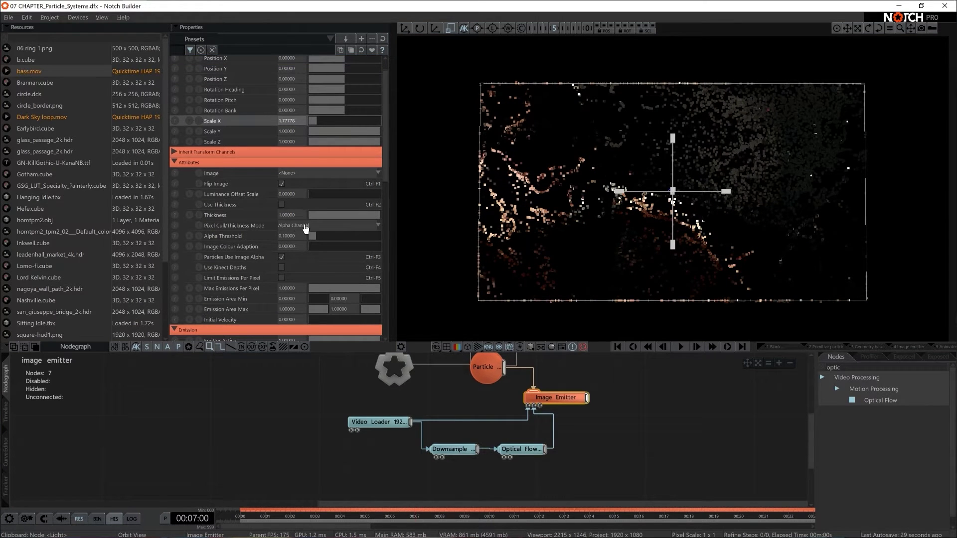
left_click(305, 227)
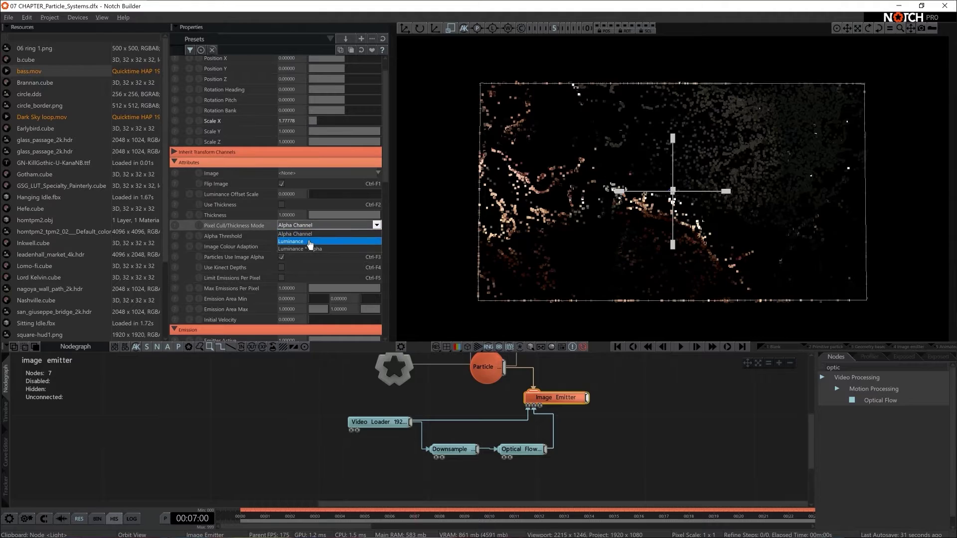
left_click(309, 242)
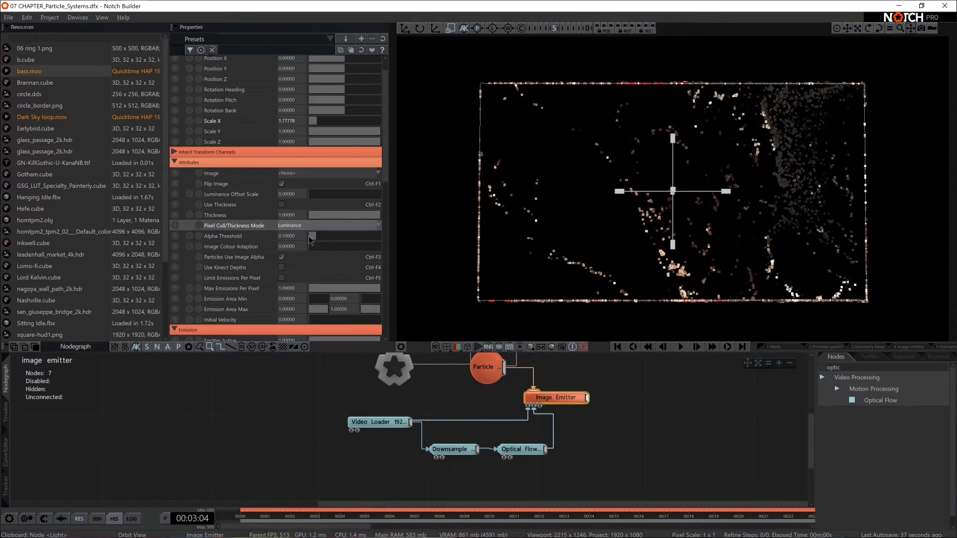
left_click_drag(313, 236, 324, 237)
double_click(298, 237)
type("0.2")
key("Return")
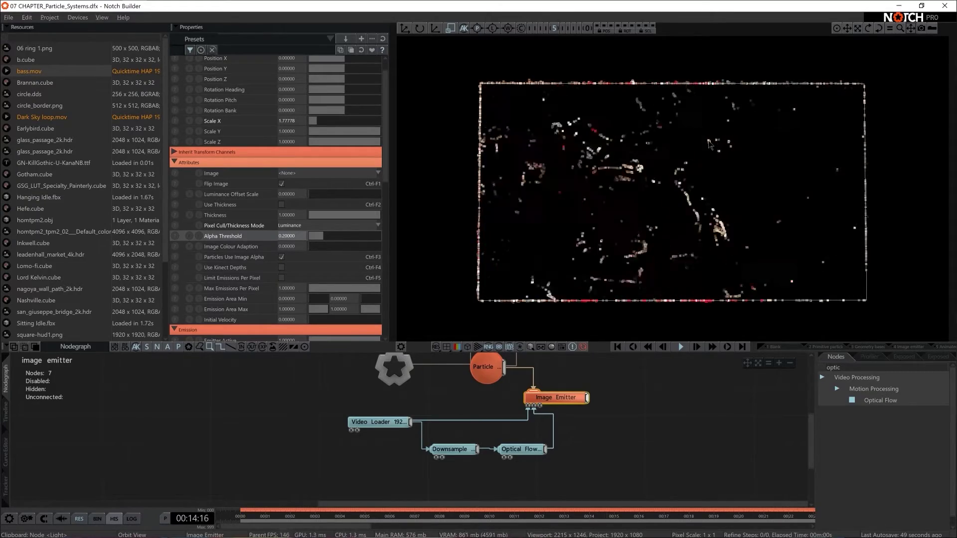
Compare the particles with the source video and set the Image Emitter's Max Particle Count to 64000, matching the Particle Root's particle limit
left_click(394, 422)
left_click(281, 81)
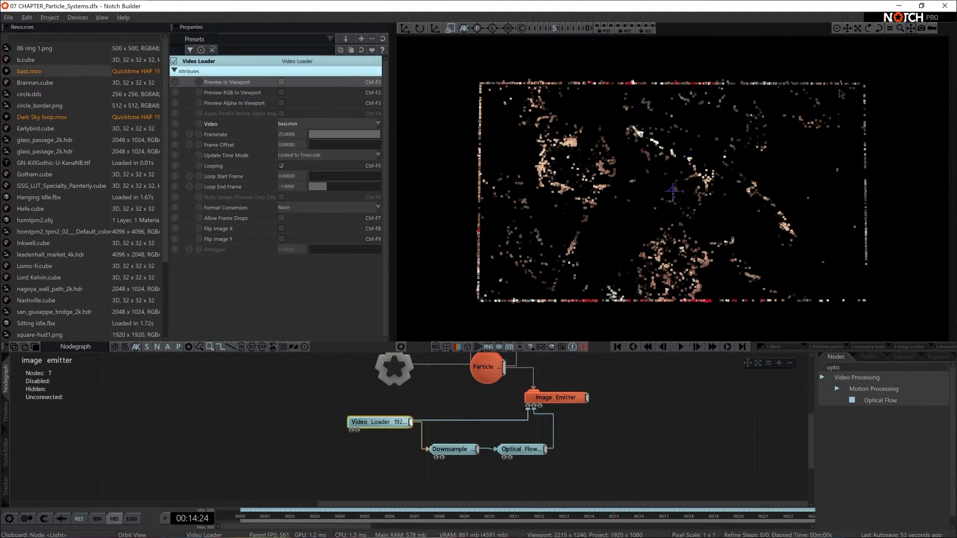
left_click(281, 82)
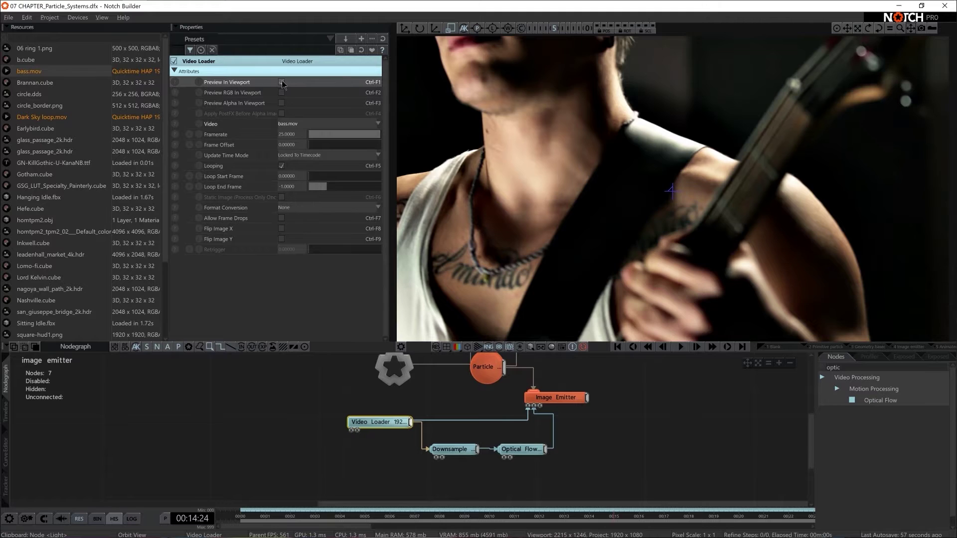
left_click(281, 82)
left_click(554, 397)
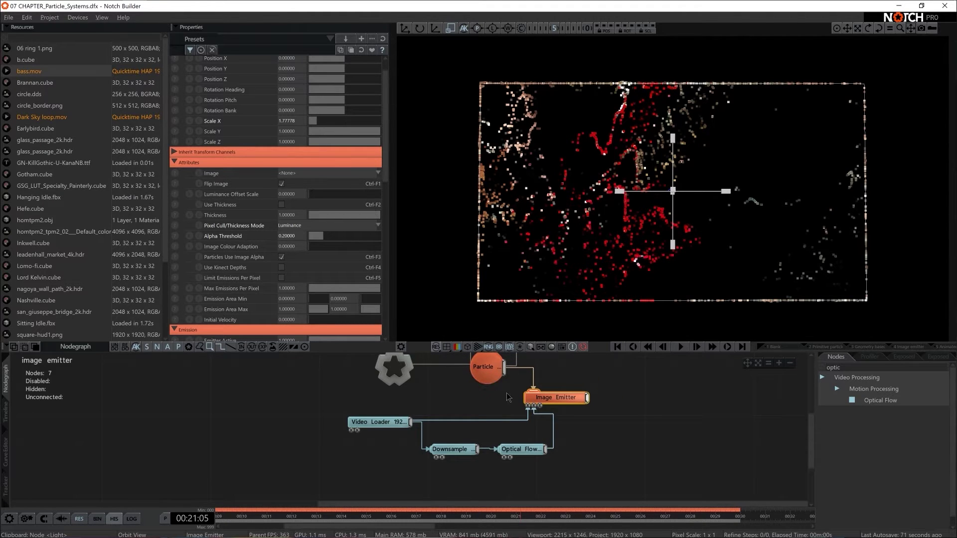
left_click(484, 369)
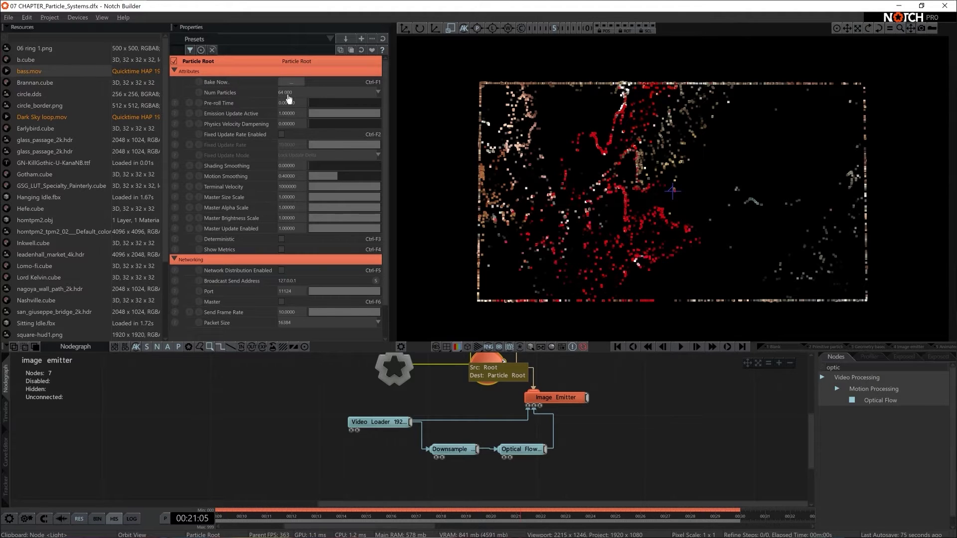
left_click(566, 402)
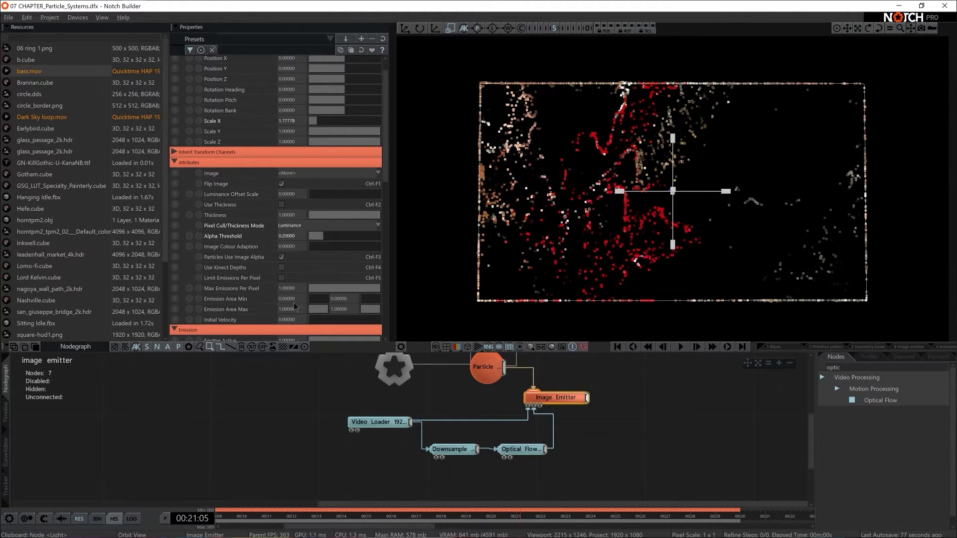
scroll(294, 307, "down", 1)
scroll(272, 208, "down", 3)
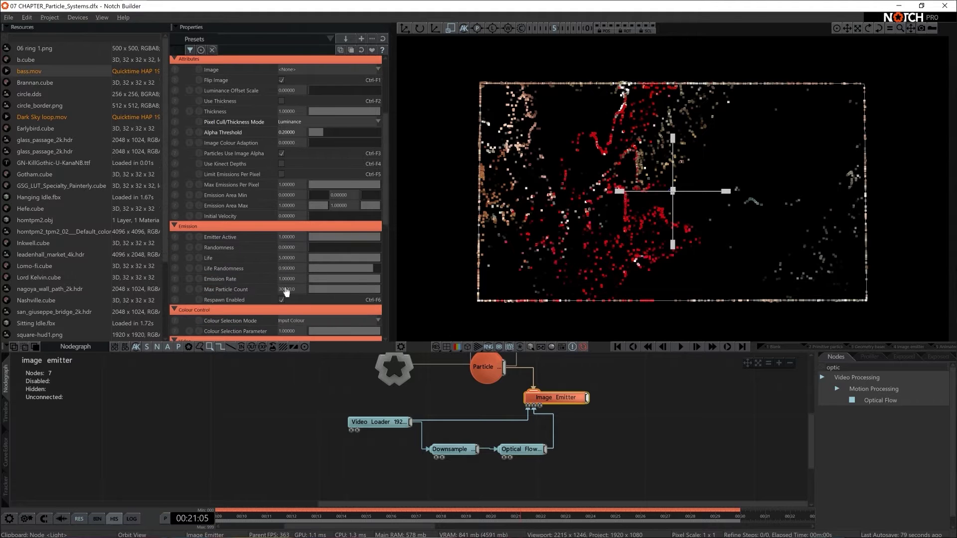
double_click(296, 290)
type("6400")
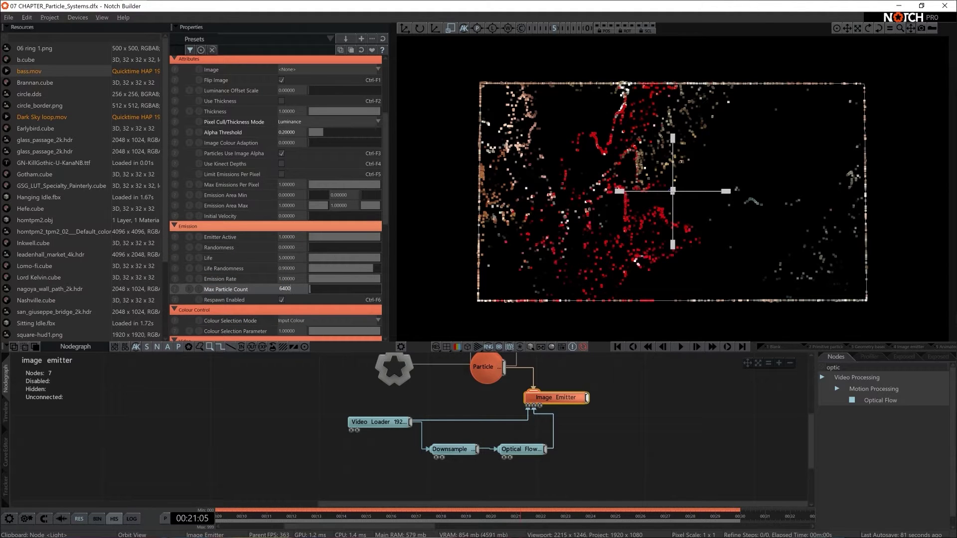
type("0")
key("Return")
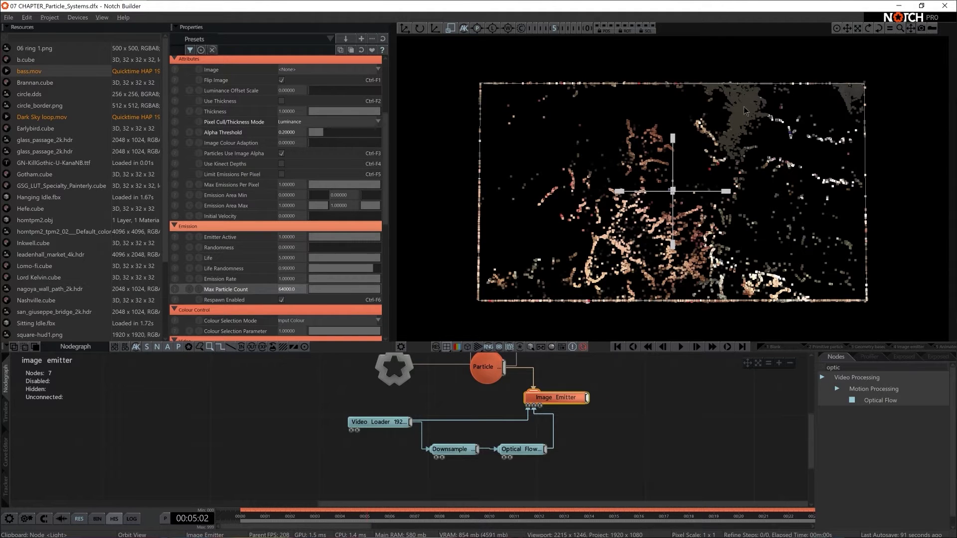
Raise the Image Emitter's Alpha Threshold to 0.3
left_click(300, 132)
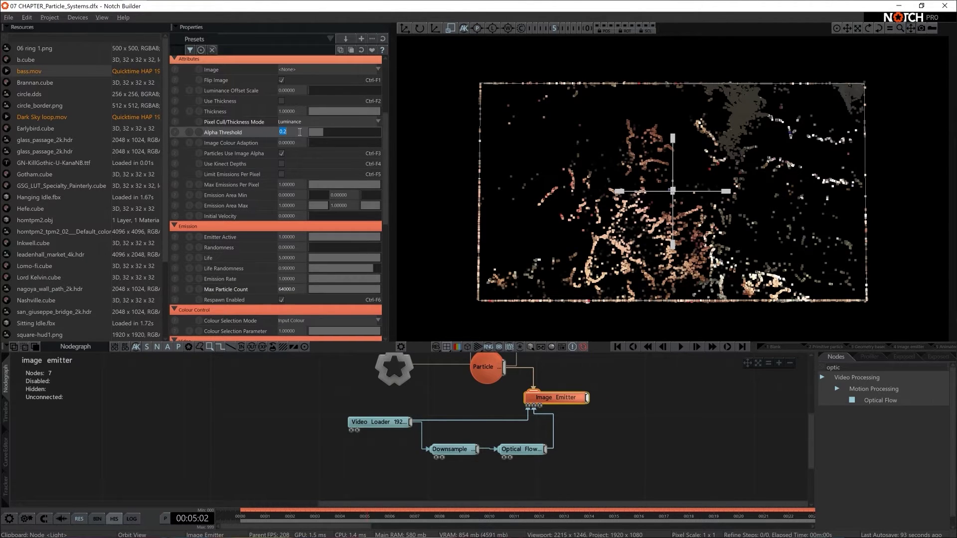
type("0.3")
key("Return")
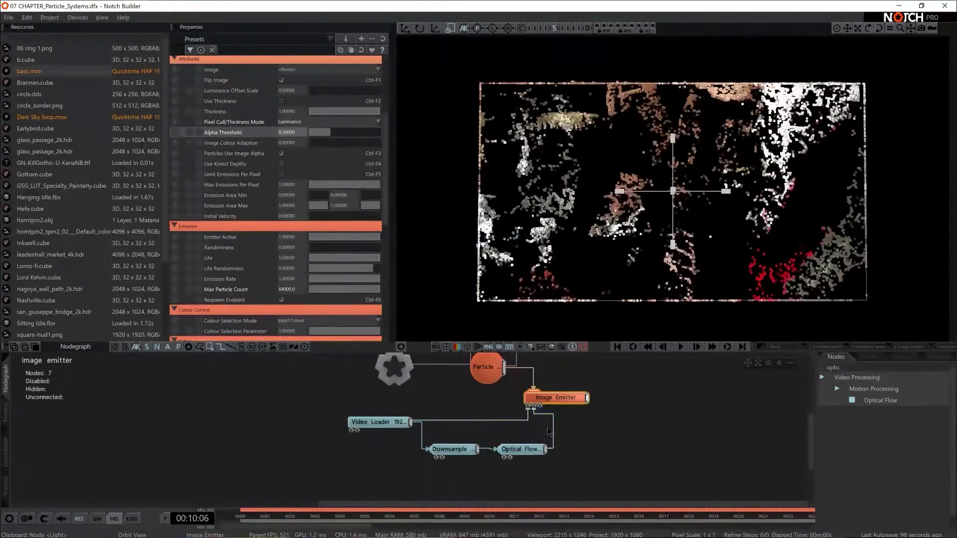
Review the Image Emitter's properties and move the Point Renderer node into free space to the right of the Image Emitter
scroll(633, 421, "down", 3)
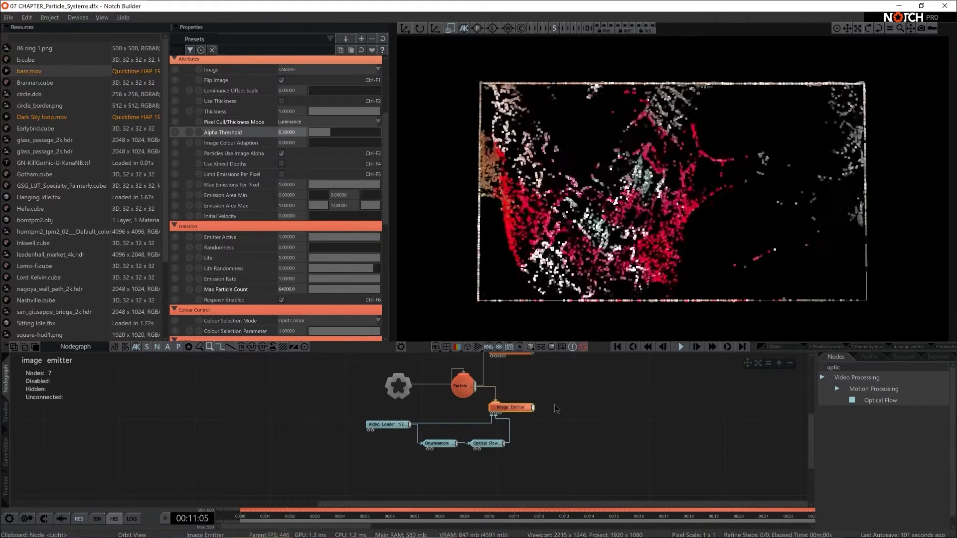
scroll(319, 209, "down", 4)
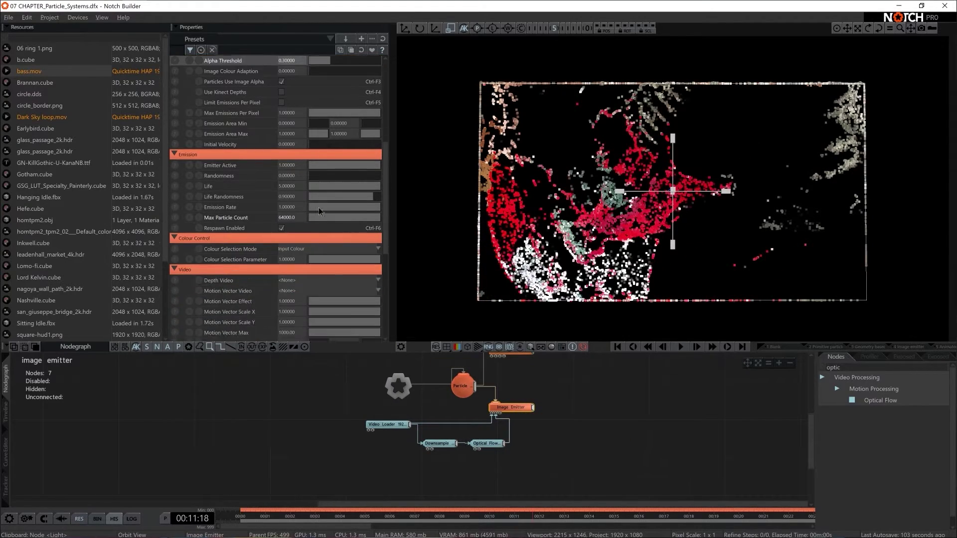
scroll(309, 214, "up", 8)
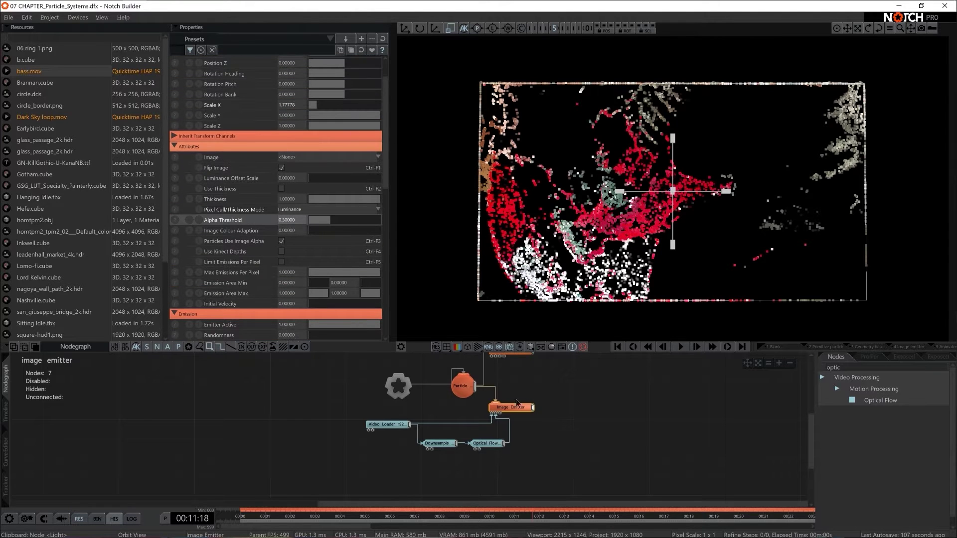
middle_click_drag(552, 409, 547, 420)
left_click_drag(506, 368, 582, 400)
middle_click_drag(577, 428, 534, 412)
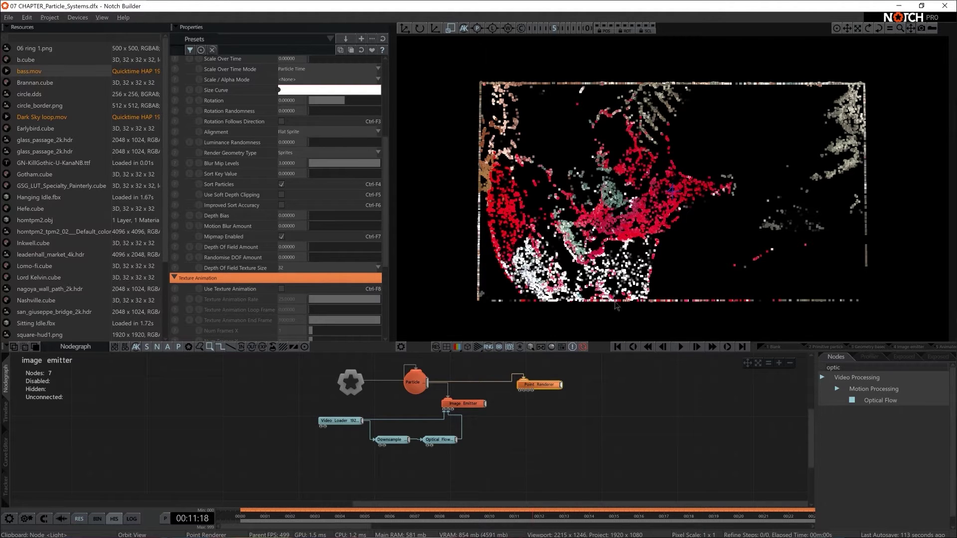
Try a Gradient node in Radial mode with Inner Range 1 as the Point Renderer's texture, and delete it
left_click(844, 365)
type("gra")
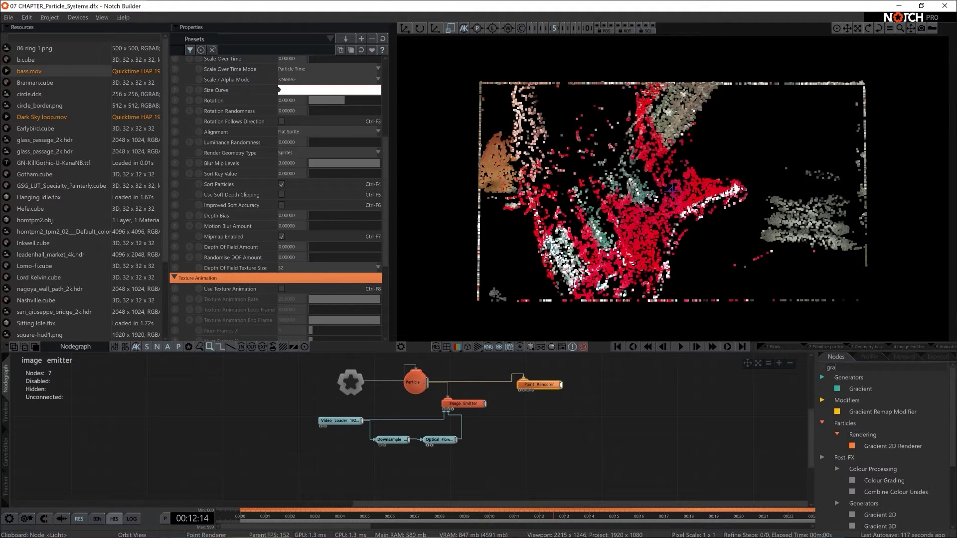
left_click_drag(860, 388, 521, 390)
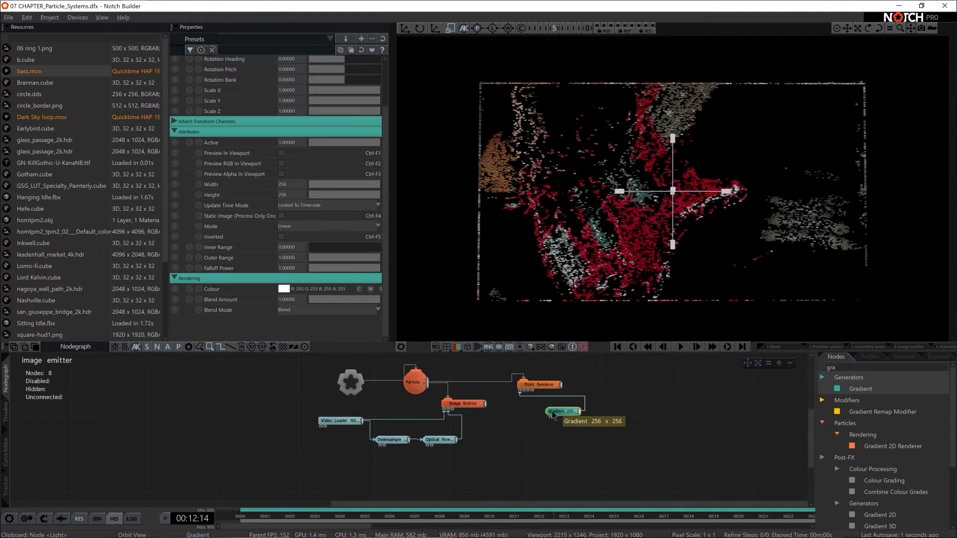
left_click(304, 227)
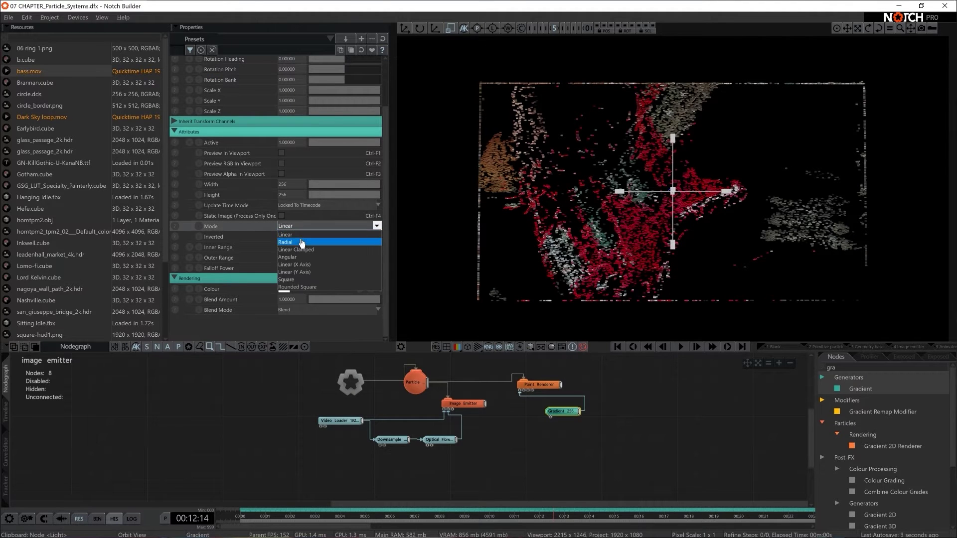
left_click(313, 240)
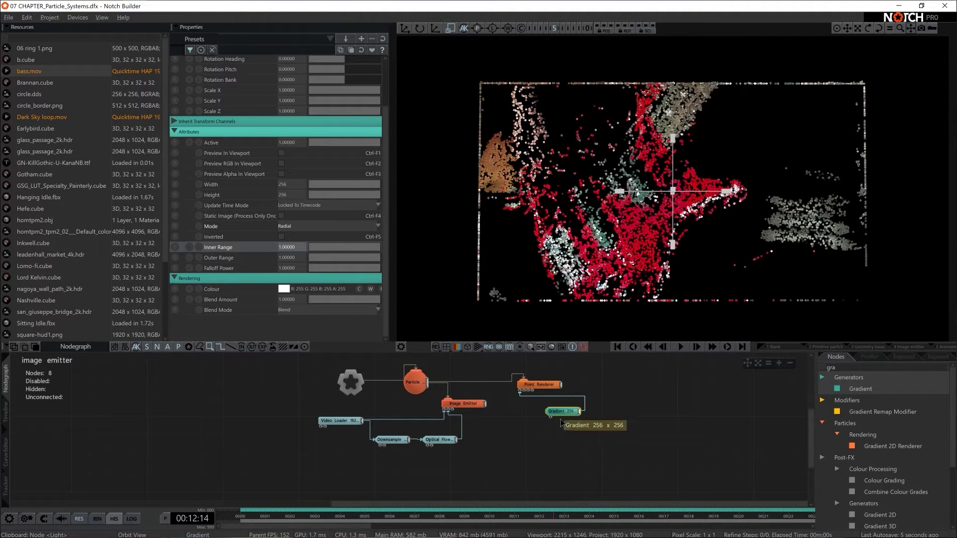
key("Delete")
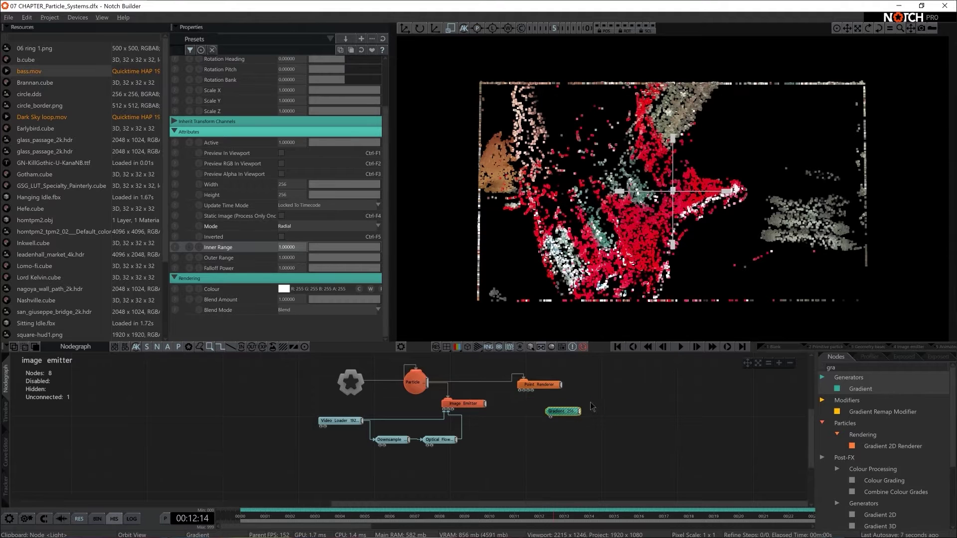
Set the Point Renderer's texture to circle.dds
left_click(539, 384)
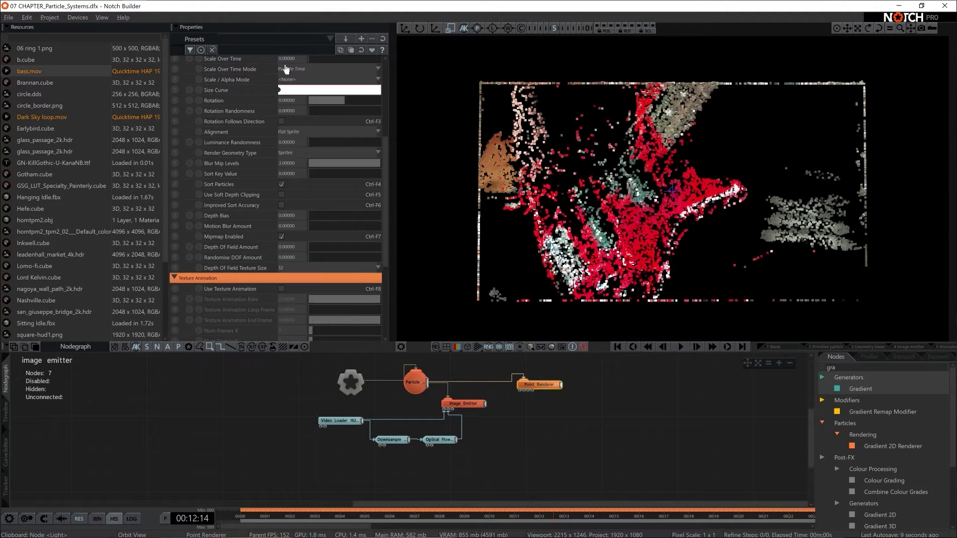
scroll(285, 69, "up", 7)
left_click(289, 81)
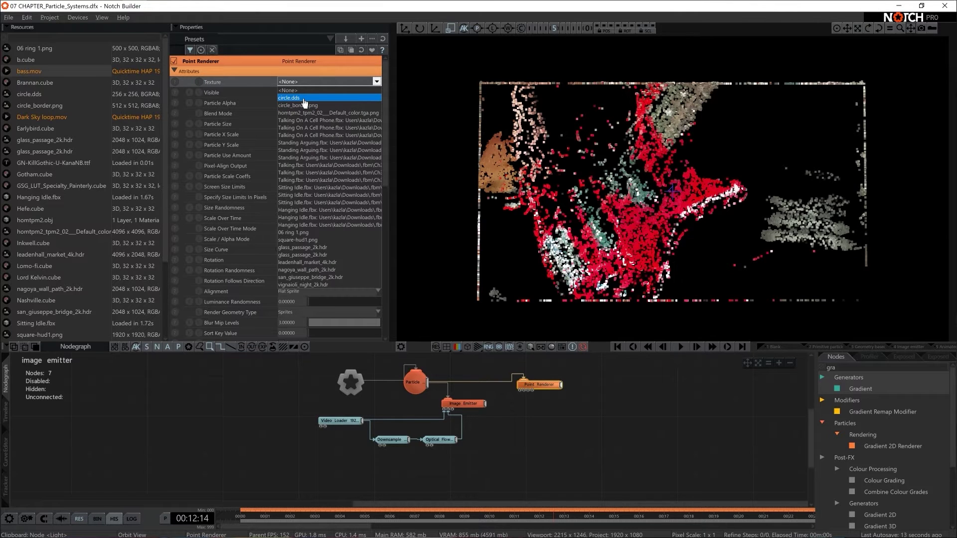
left_click(284, 98)
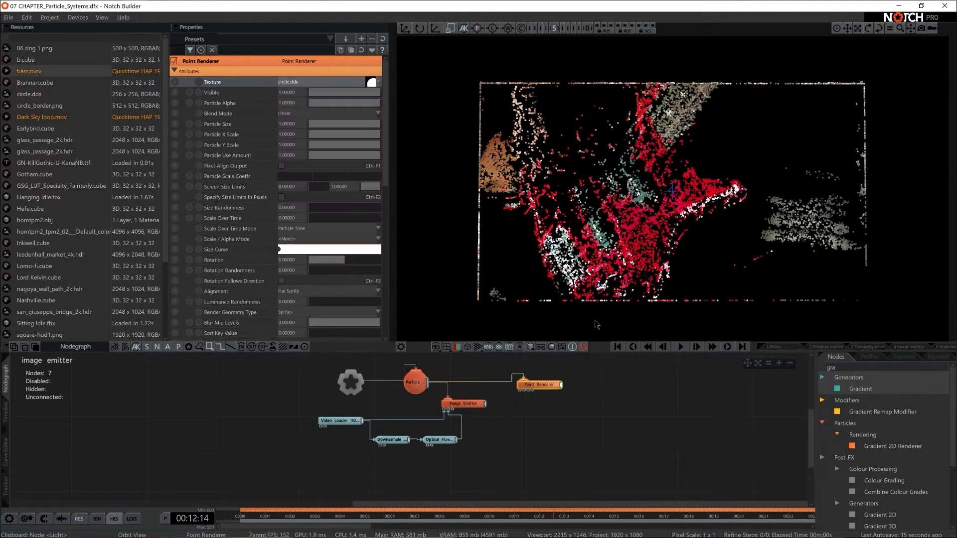
Browse Documents > Notch > Notch Sample Projects > Sample Resources in File Explorer to see where the sample textures are stored, and return to Notch
left_click(565, 424)
key("super+e")
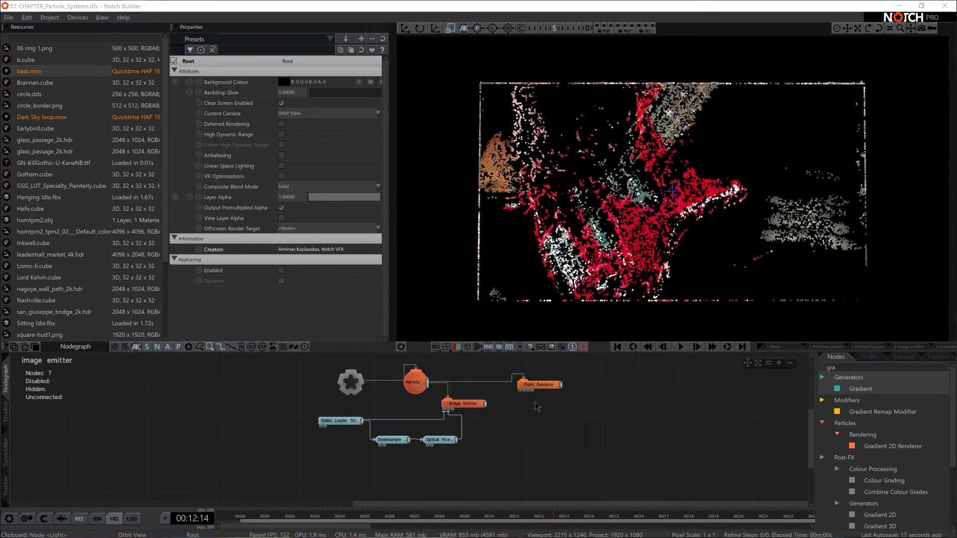
left_click(353, 226)
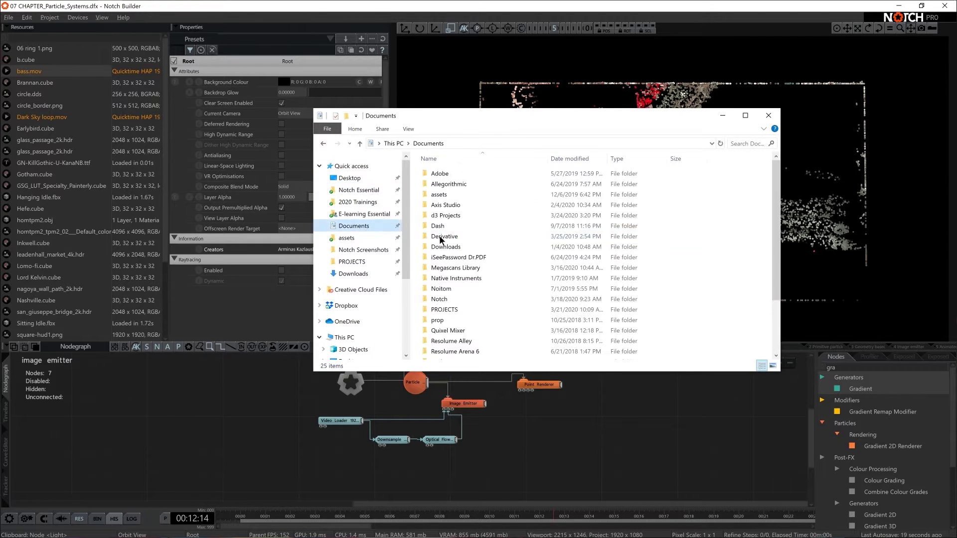
double_click(456, 299)
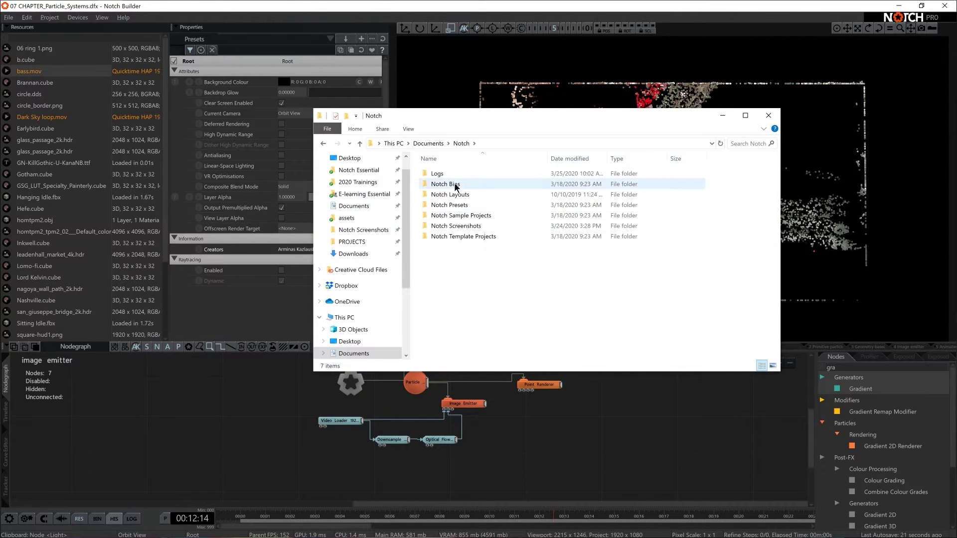
double_click(463, 215)
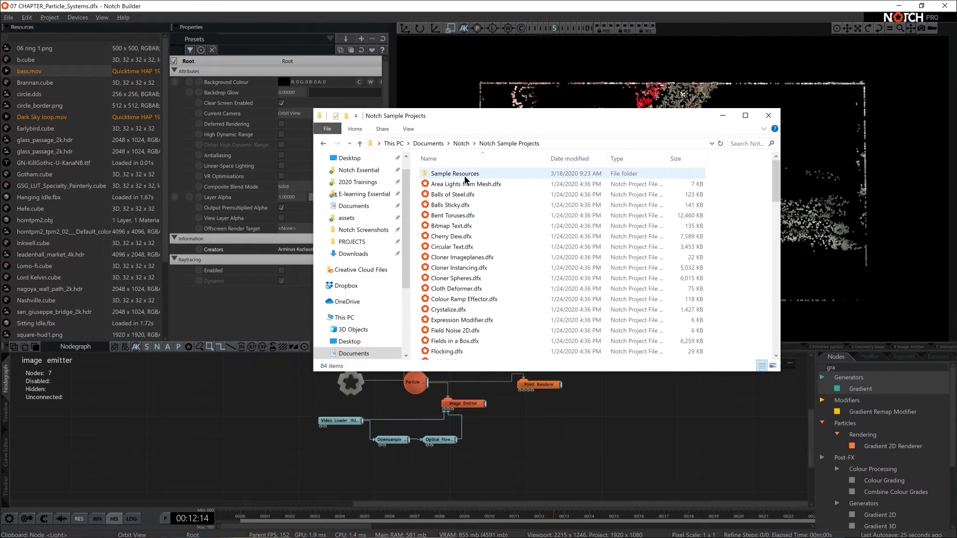
double_click(465, 178)
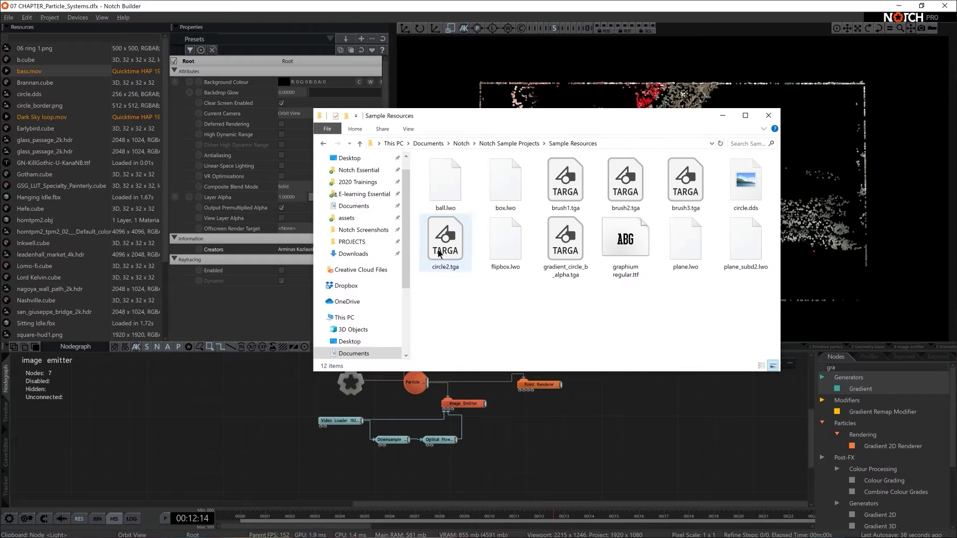
left_click(464, 428)
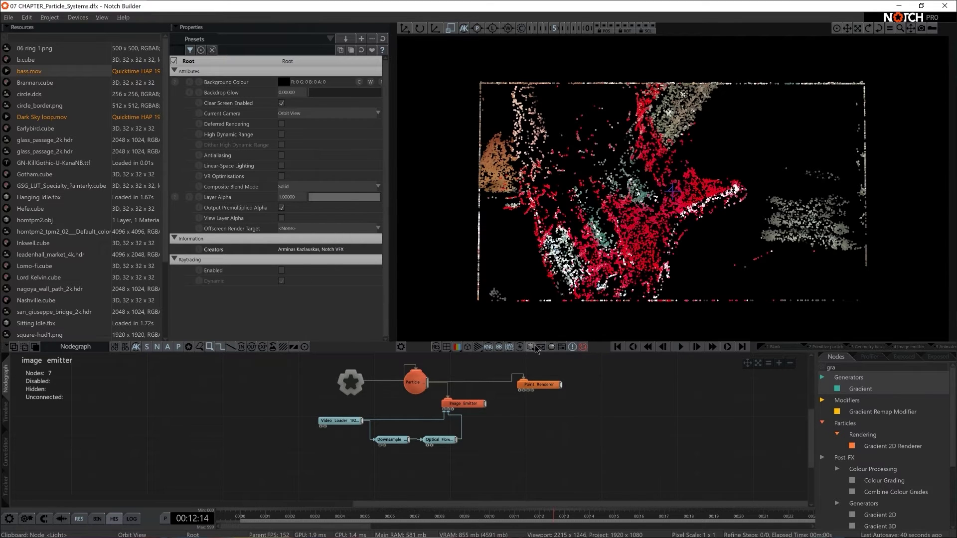
Set the Point Renderer's Size Randomness to 0.9
left_click(538, 384)
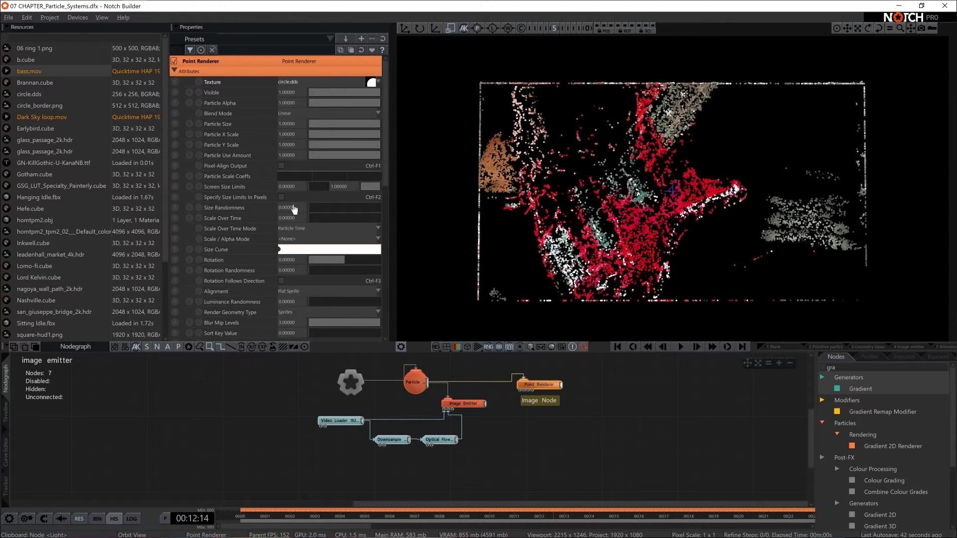
double_click(288, 208)
type("0.9")
key("Return")
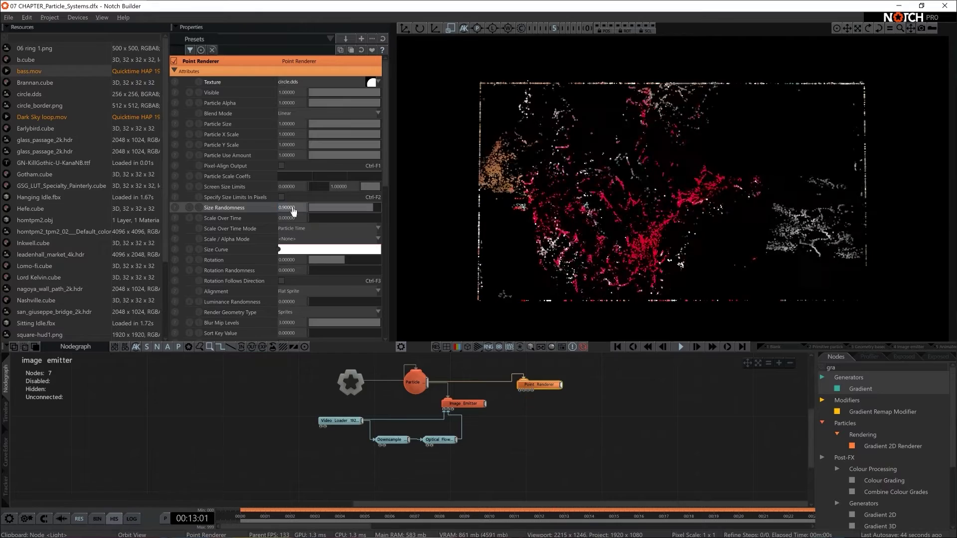
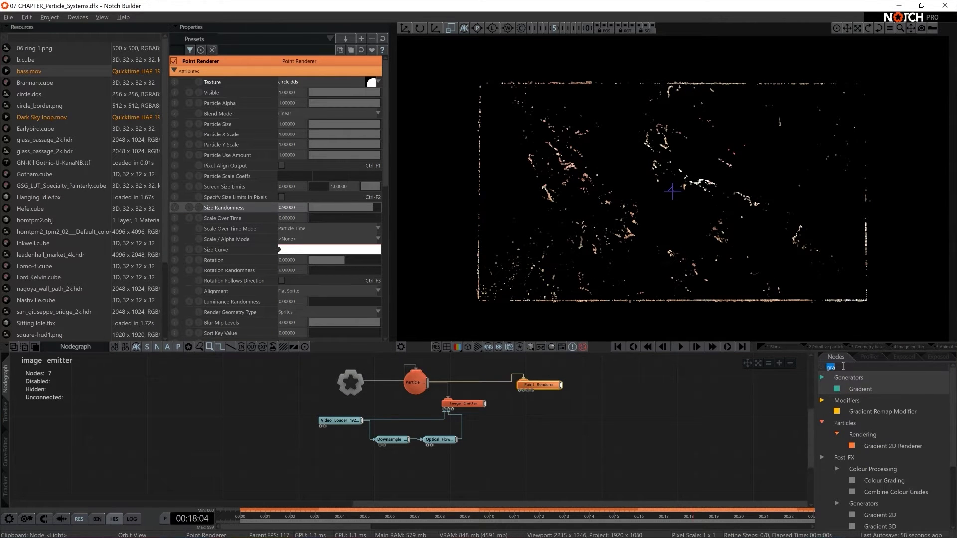
Add a Kill Box Affector below the Point Renderer and connect it to the Particle Root
type("kill")
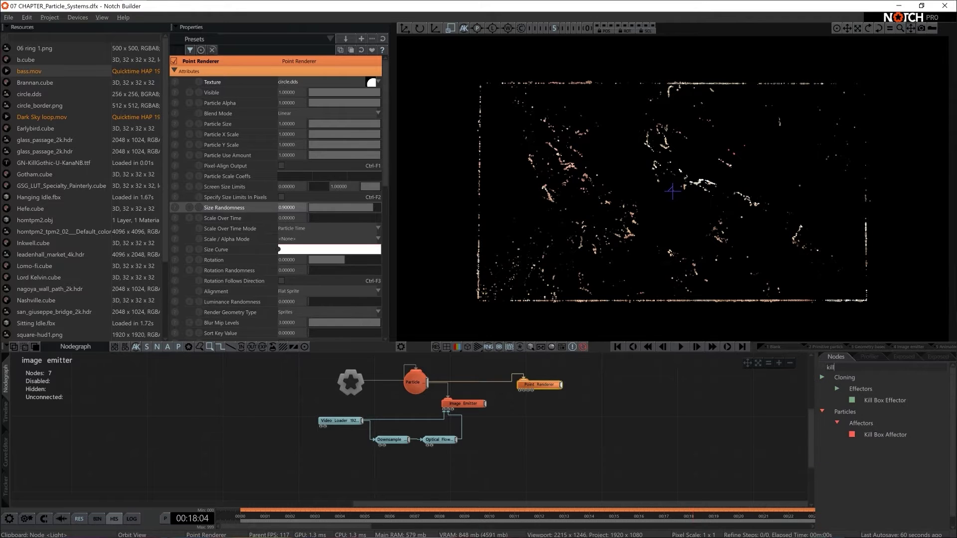
left_click_drag(884, 435, 558, 425)
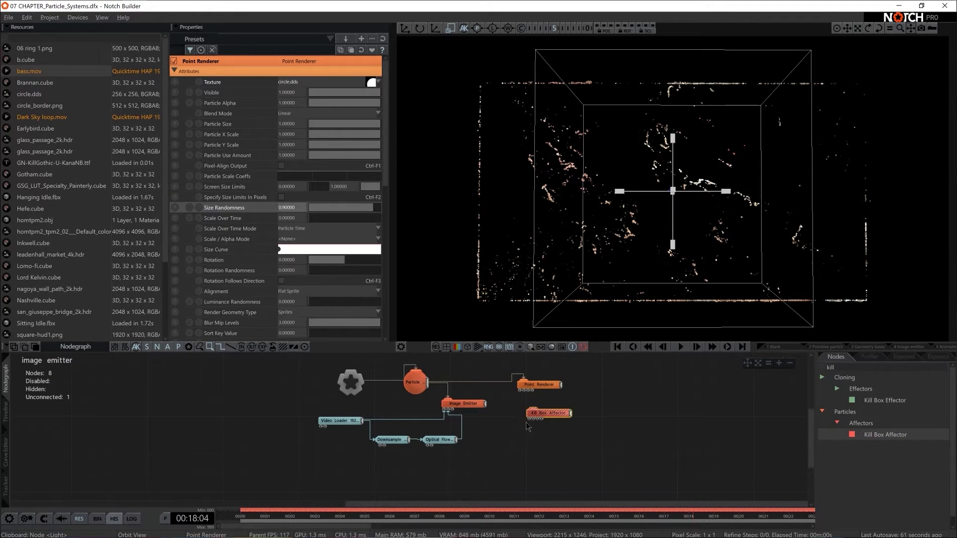
left_click_drag(427, 383, 533, 417)
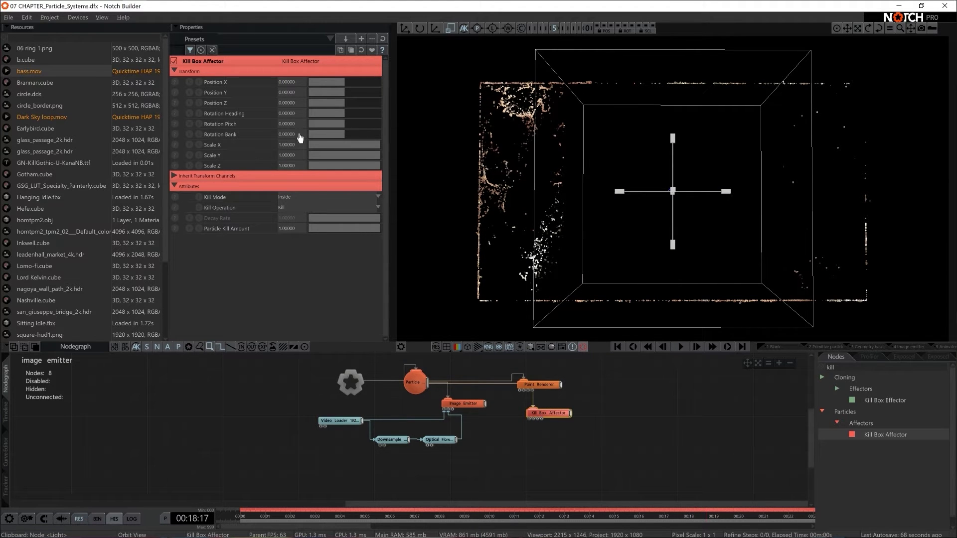
Set the Kill Box Affector's Scale X to 1.77778 and its Kill Mode to Outside, and play back the result
left_click_drag(292, 146, 292, 146)
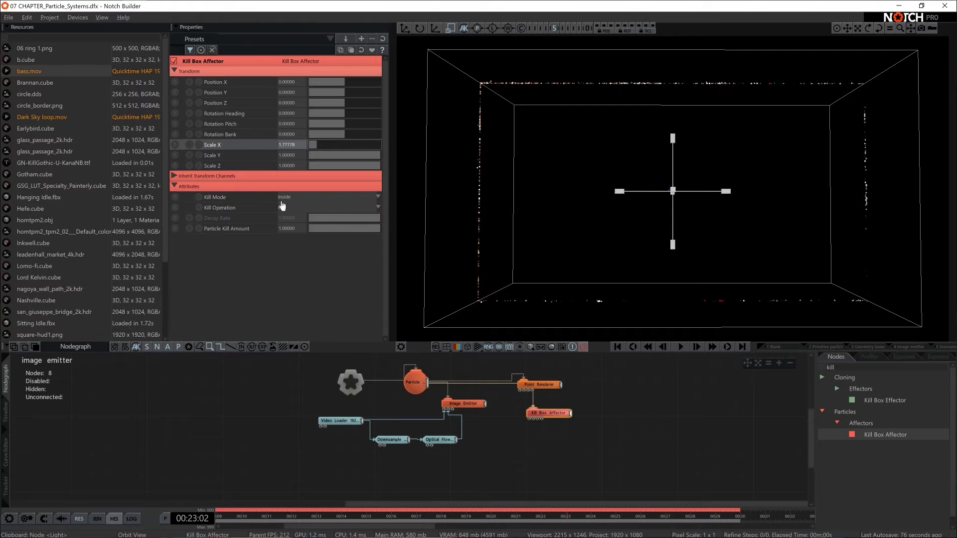
left_click(230, 209)
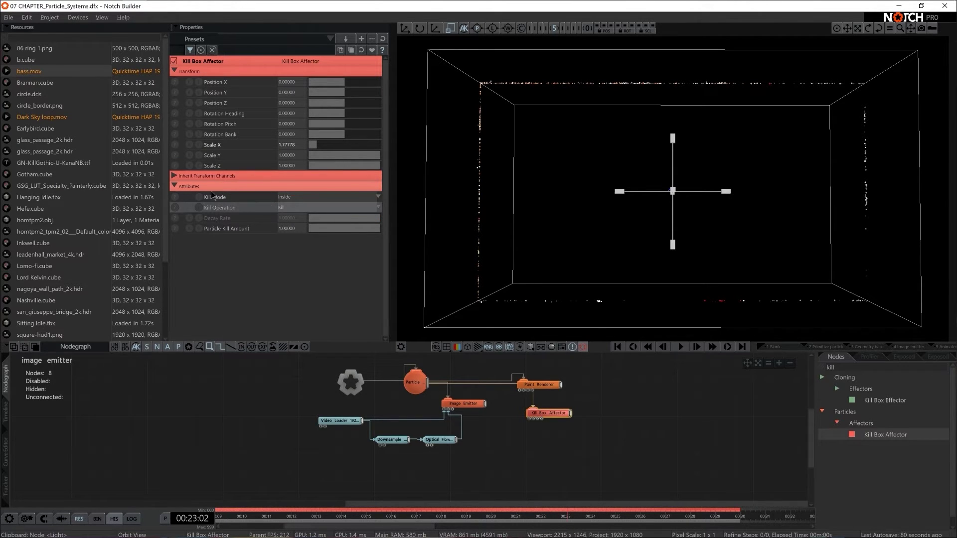
left_click(291, 198)
left_click(292, 210)
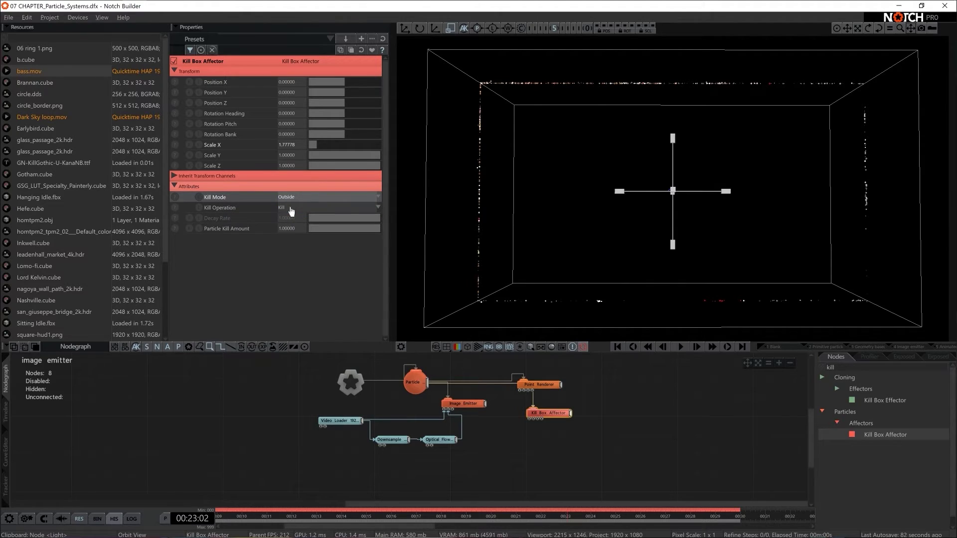
key("space")
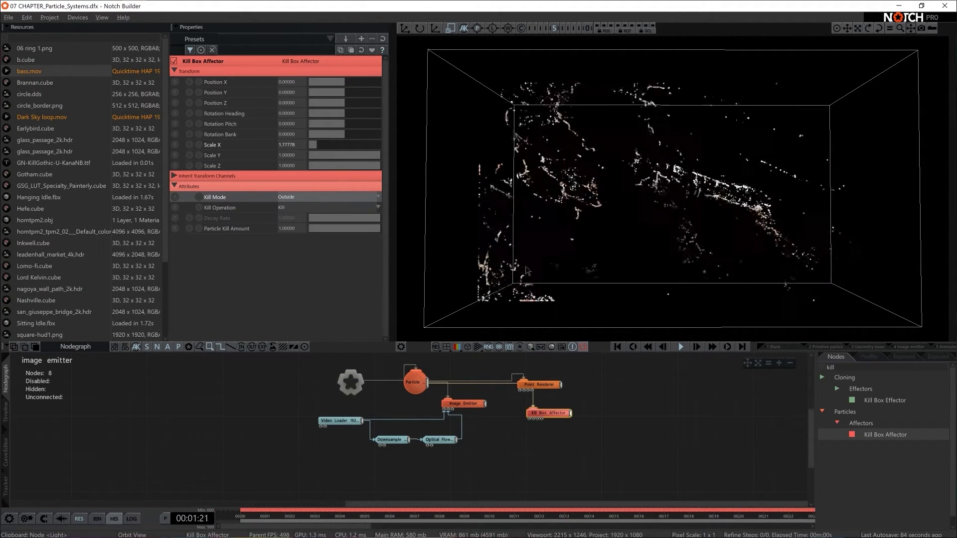
left_click(636, 377)
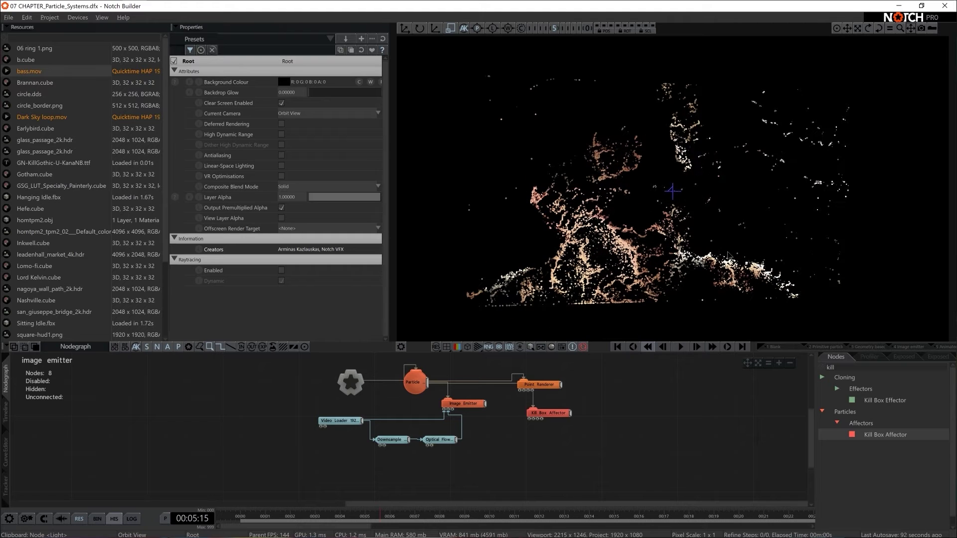
Add a Camera node to the left of the Root node and connect it to the Root
left_click(857, 366)
type("camera")
left_click_drag(858, 388, 290, 394)
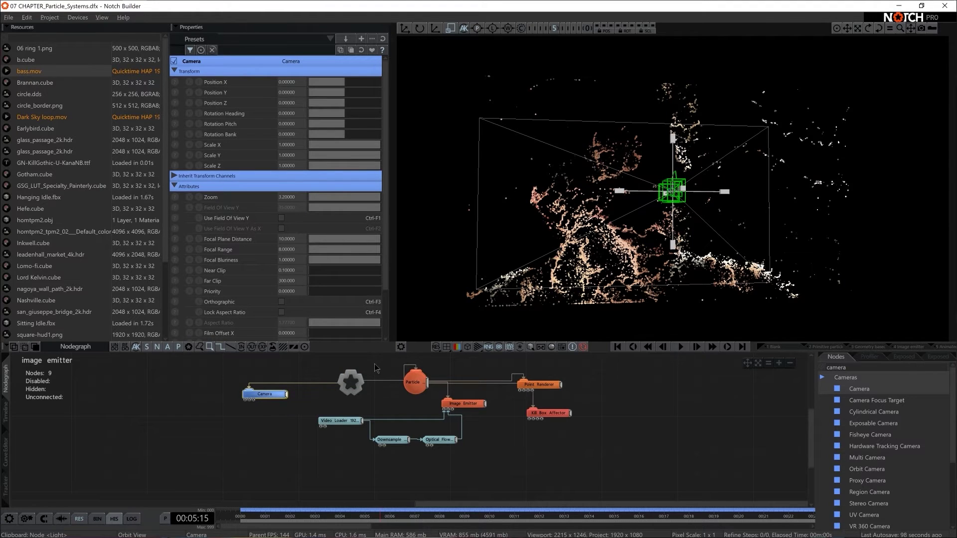
Look through the new camera and pull it back to Position Z -3.3 so the particles fill the frame
key("Tab")
scroll(662, 229, "down", 5)
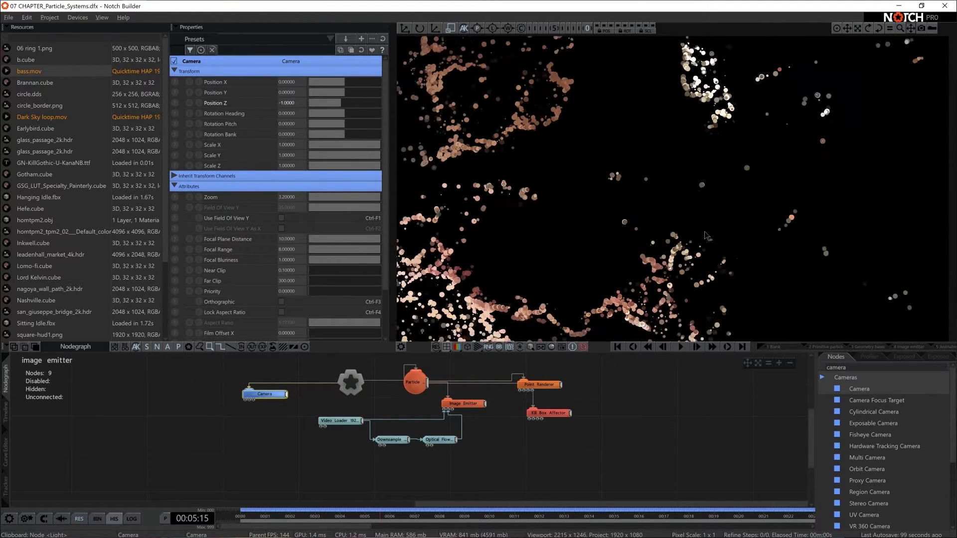
scroll(657, 235, "up", 1)
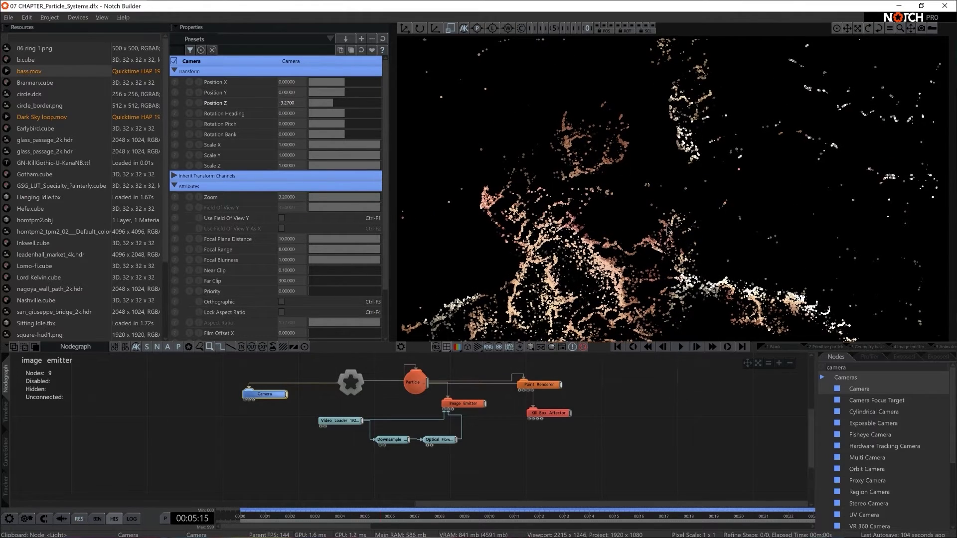
key("5")
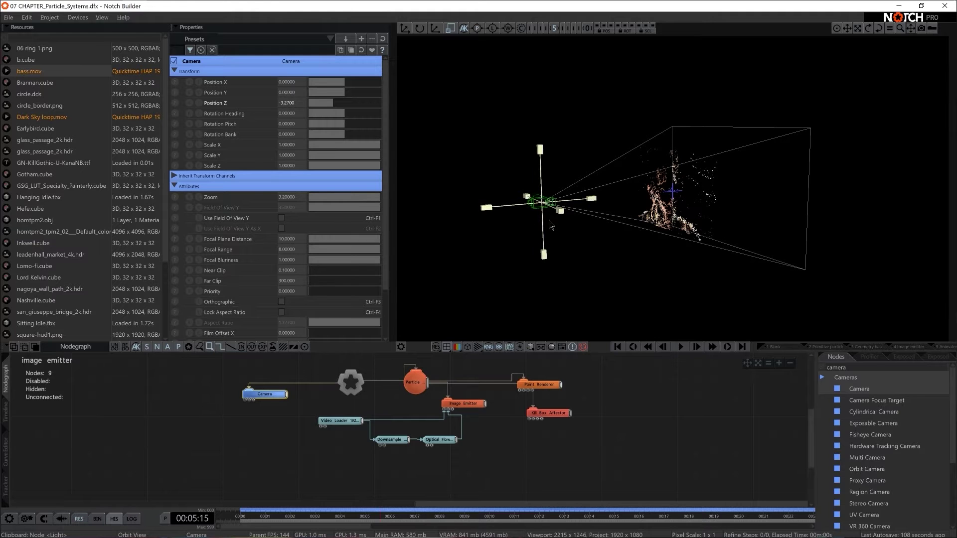
key("0")
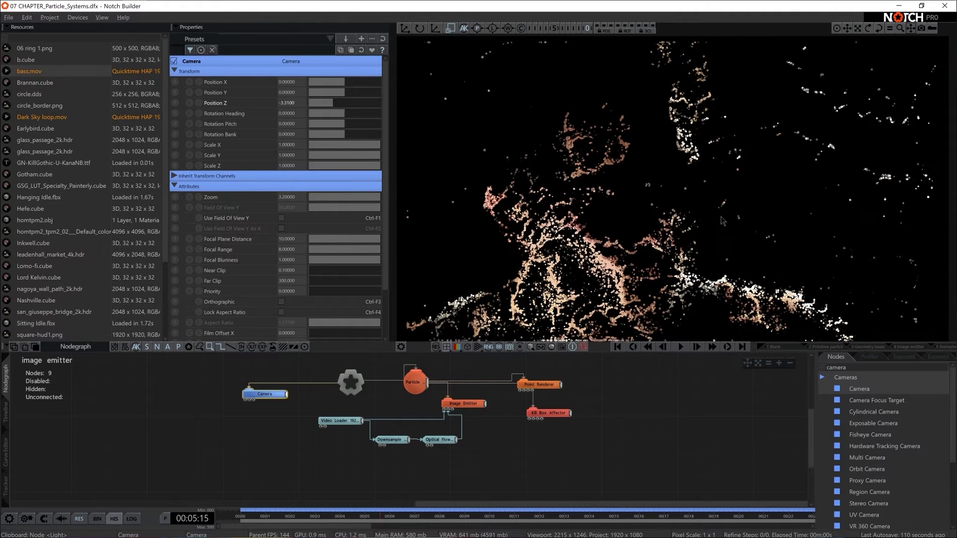
scroll(726, 218, "down", 1)
scroll(727, 218, "up", 1)
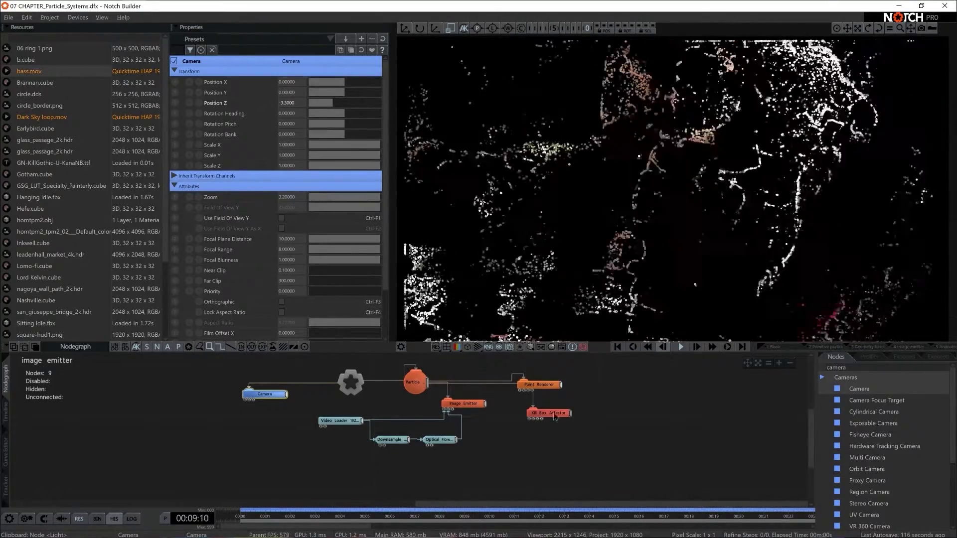
Move the Point Renderer up in the nodegraph and add a Geometry Connection Renderer connected to the Particle Root
left_click_drag(539, 385, 548, 365)
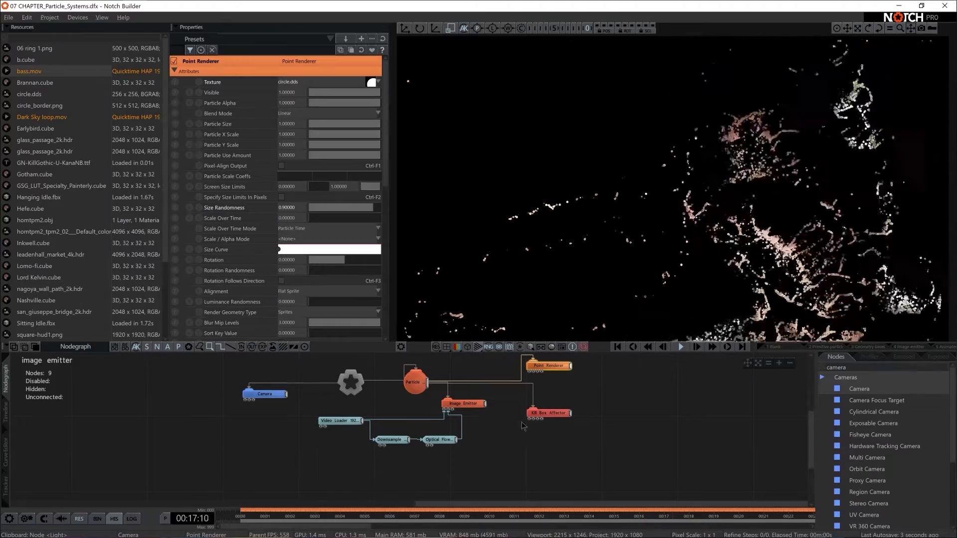
middle_click_drag(533, 429, 559, 439)
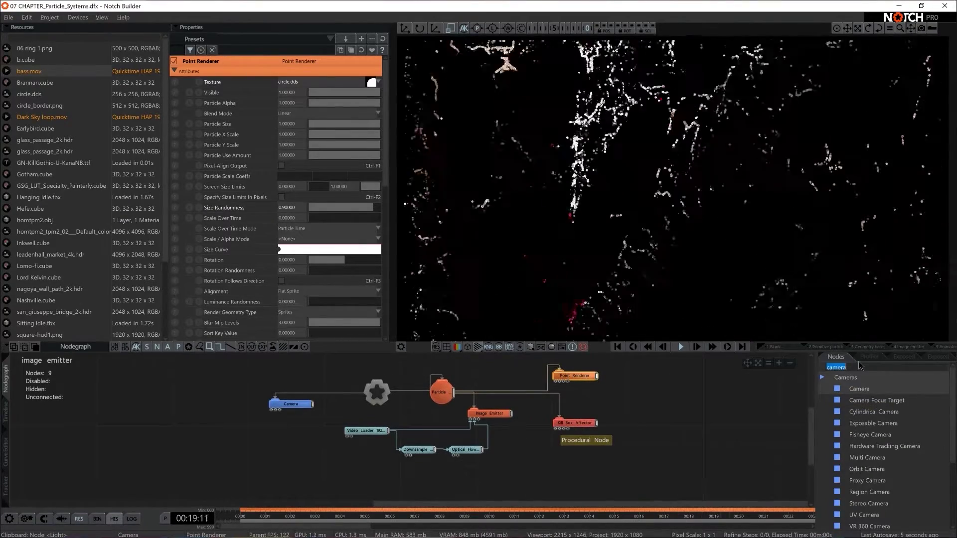
key("BackSpace")
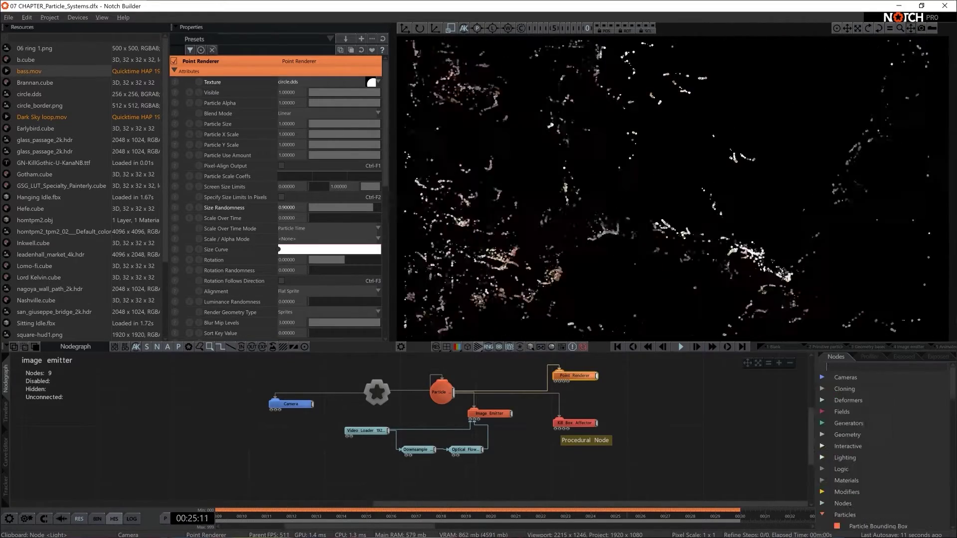
type("geomo")
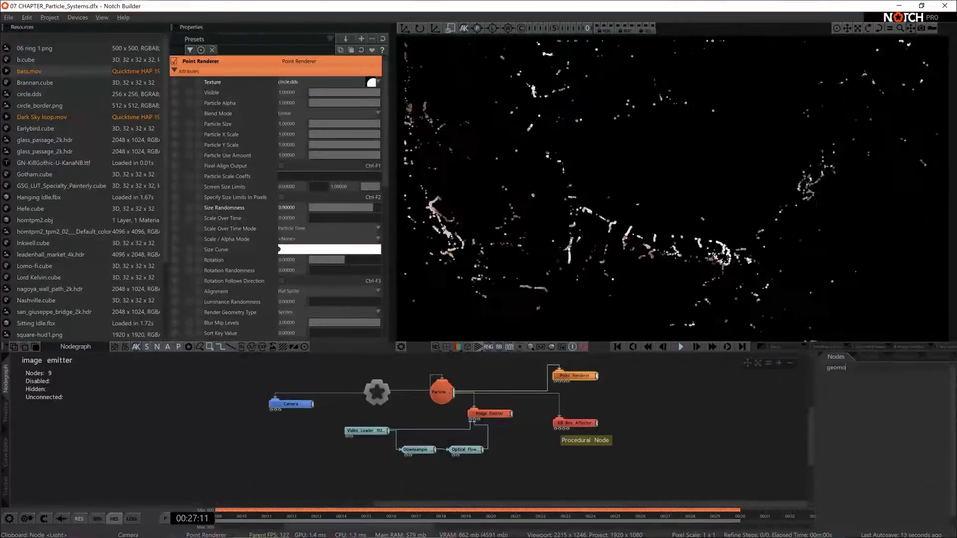
key("BackSpace")
type("e")
left_click_drag(887, 446, 643, 394)
left_click_drag(453, 392, 648, 397)
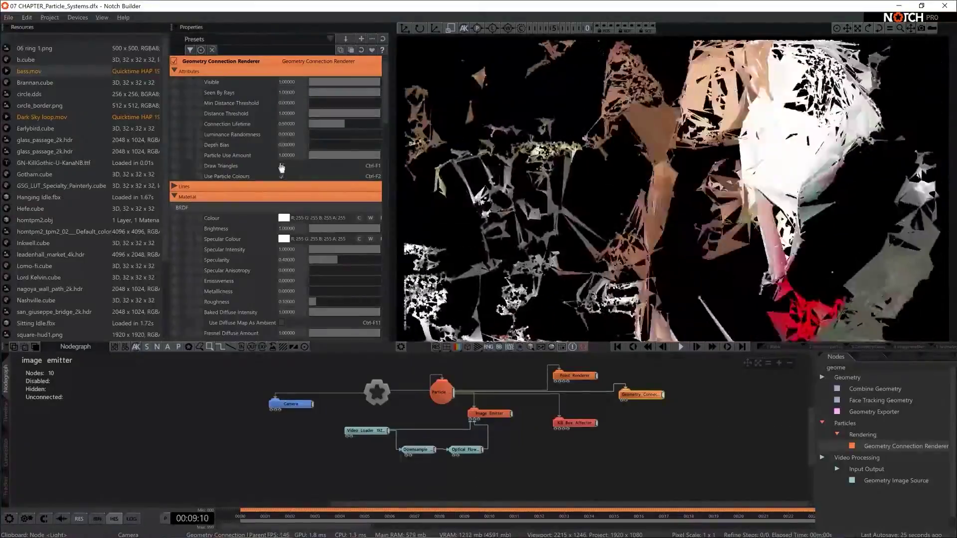
Turn off Draw Triangles on the Geometry Connection Renderer and raise Lines Visible to about 1
left_click(281, 166)
left_click(175, 186)
left_click_drag(329, 198, 380, 197)
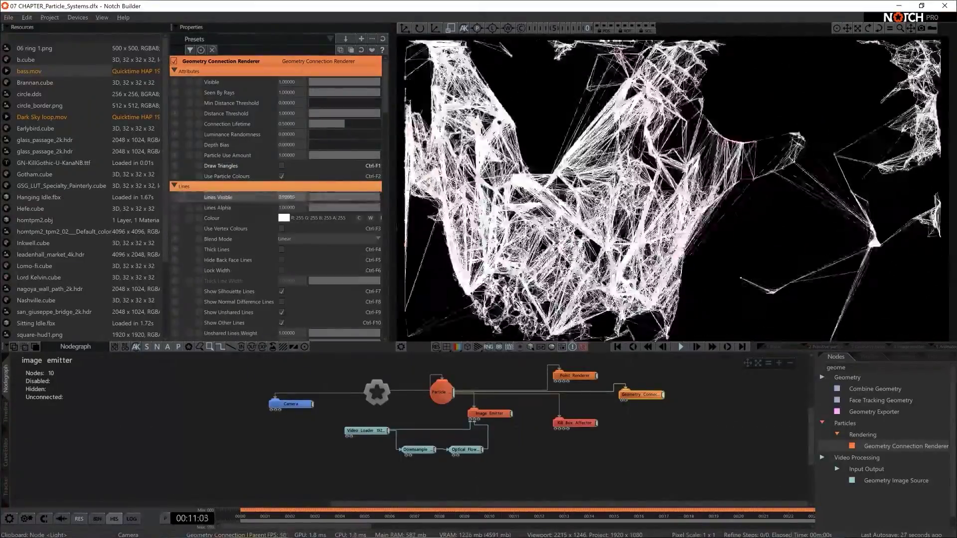
Enable Use Vertex Colours for the connection lines and set Lines Alpha to 0.3
left_click(282, 229)
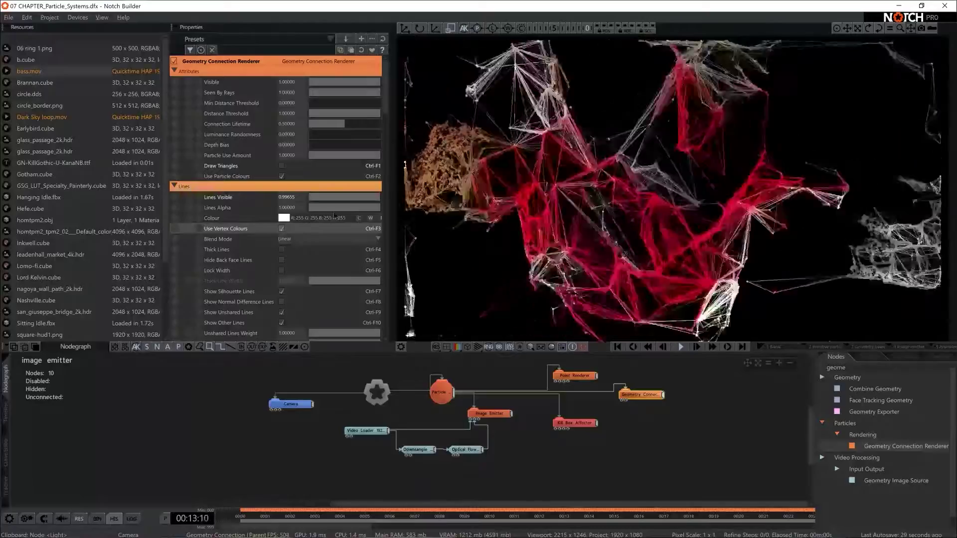
left_click_drag(356, 210, 340, 211)
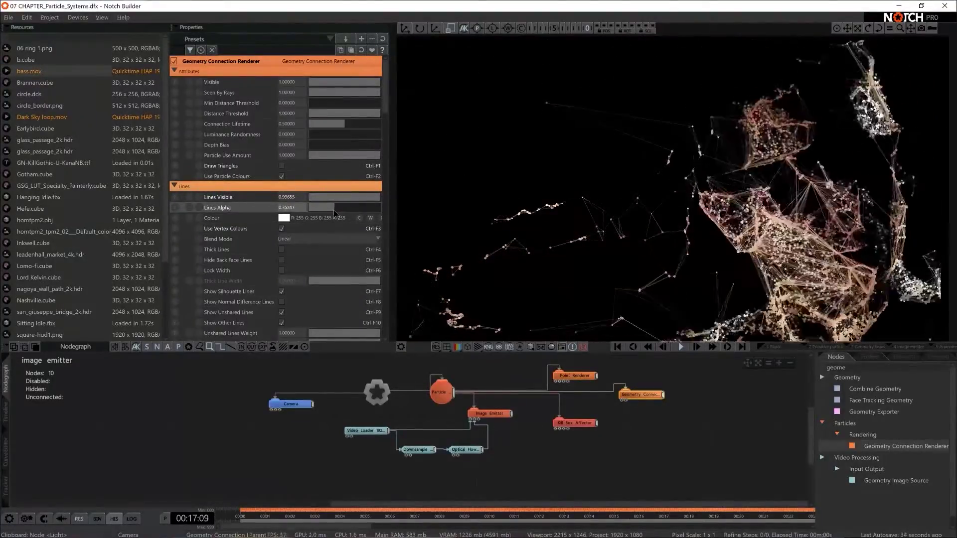
left_click_drag(310, 215, 306, 217)
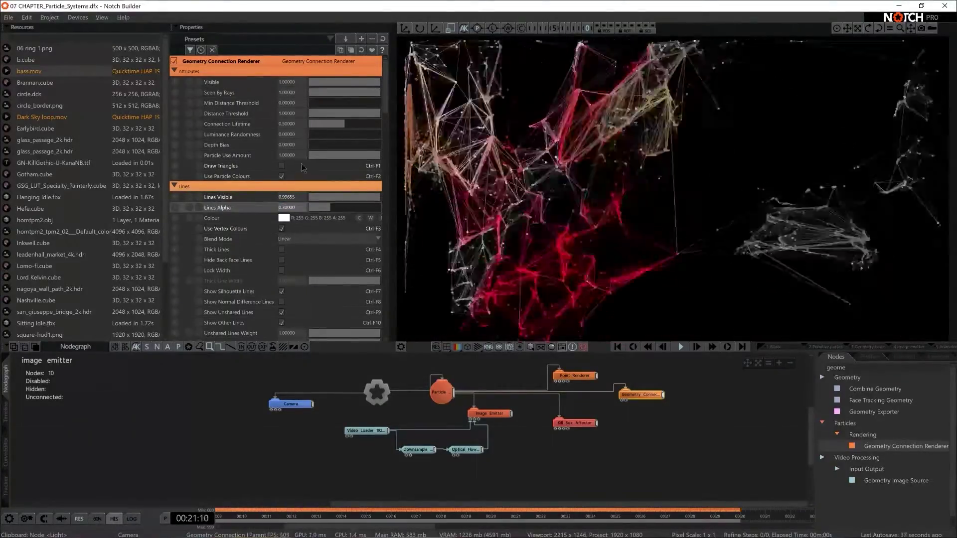
Lower the Geometry Connection Renderer's Particle Use Amount to about 0.05
left_click_drag(354, 156, 312, 159)
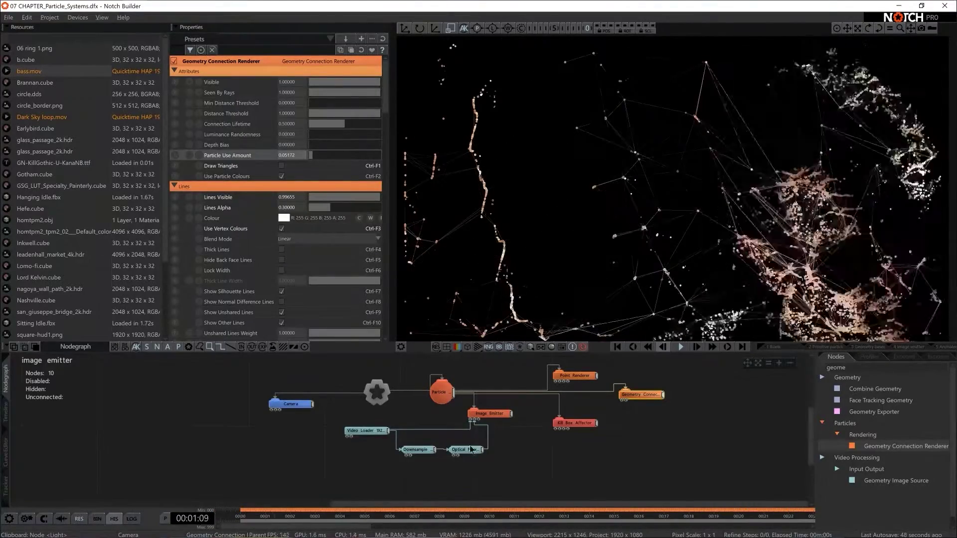
Toggle the Video Loader's viewport preview on and off during playback to compare the bass.mov footage with the particles
left_click(366, 431)
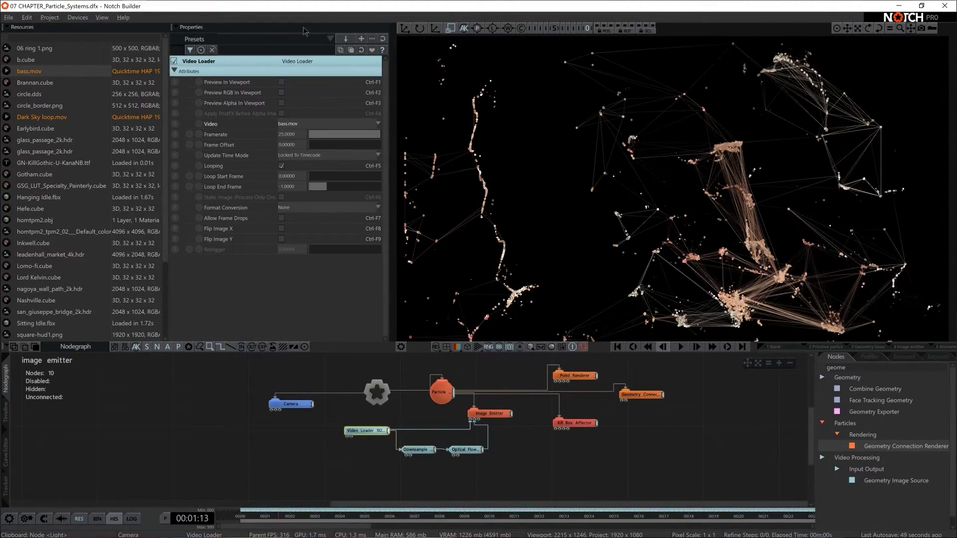
left_click(281, 84)
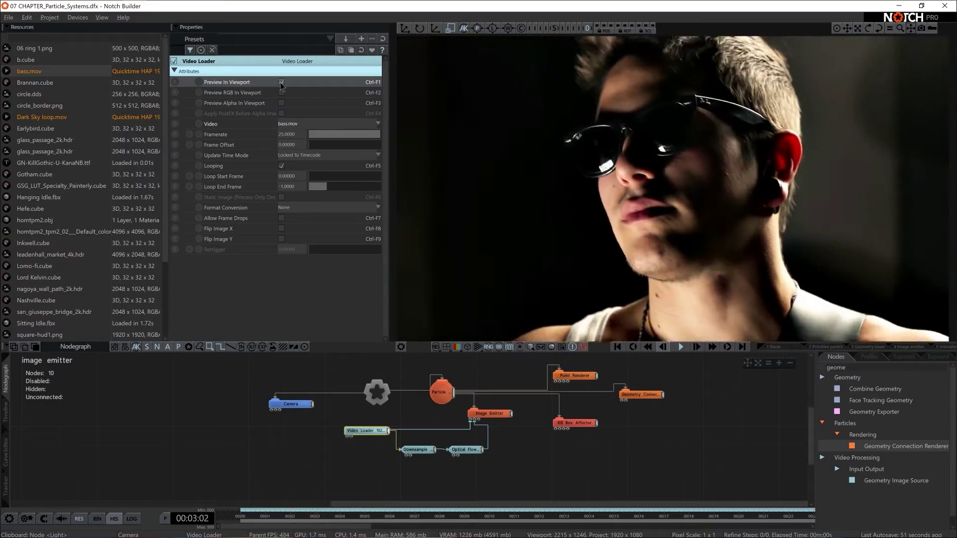
left_click(282, 83)
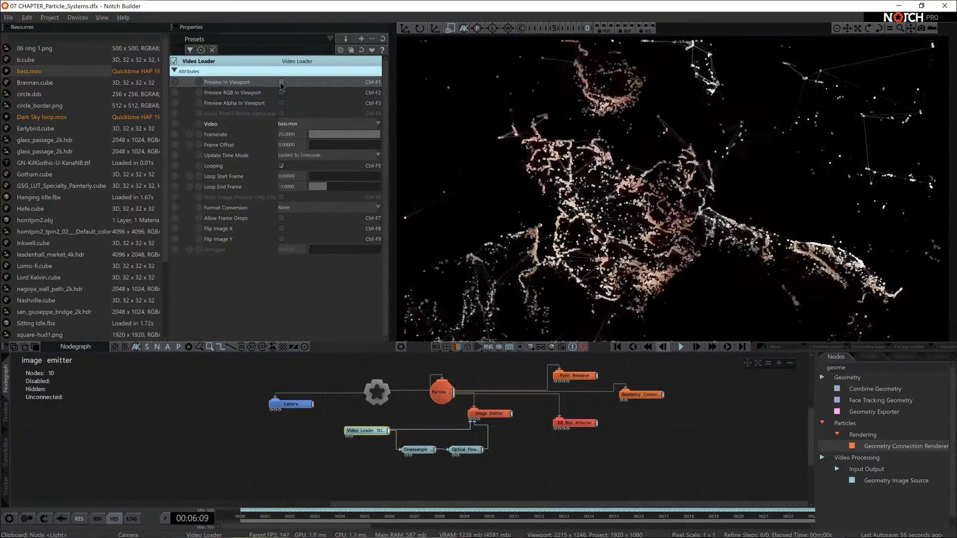
left_click(282, 83)
left_click(281, 83)
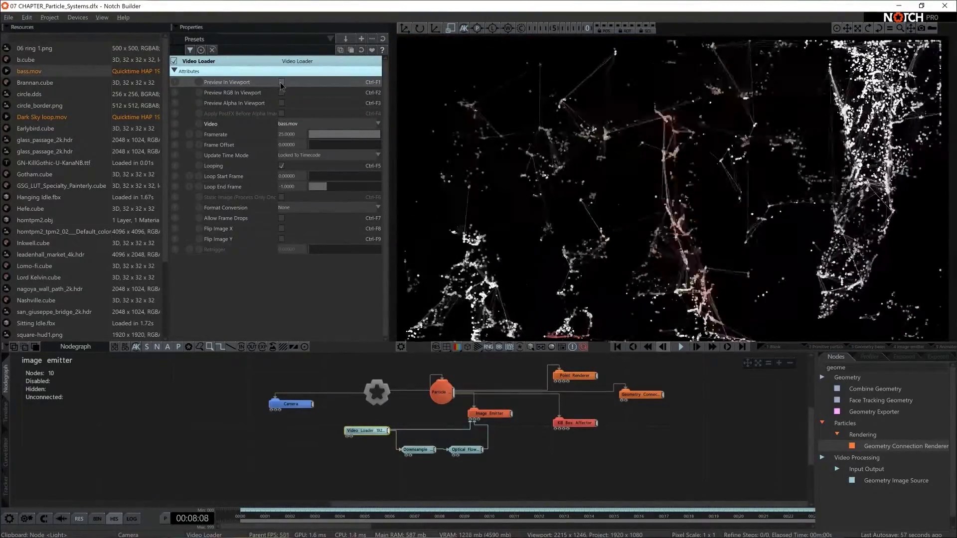
left_click(281, 83)
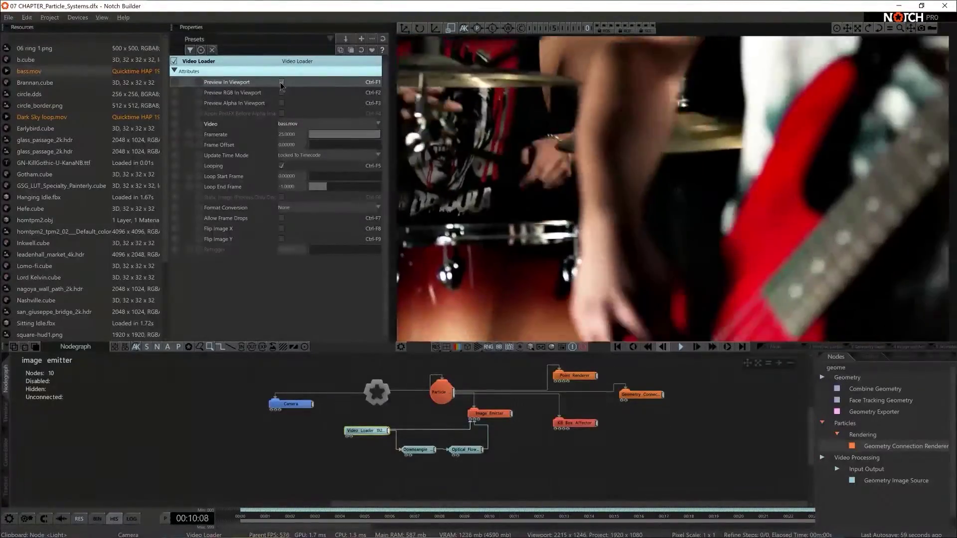
left_click(282, 82)
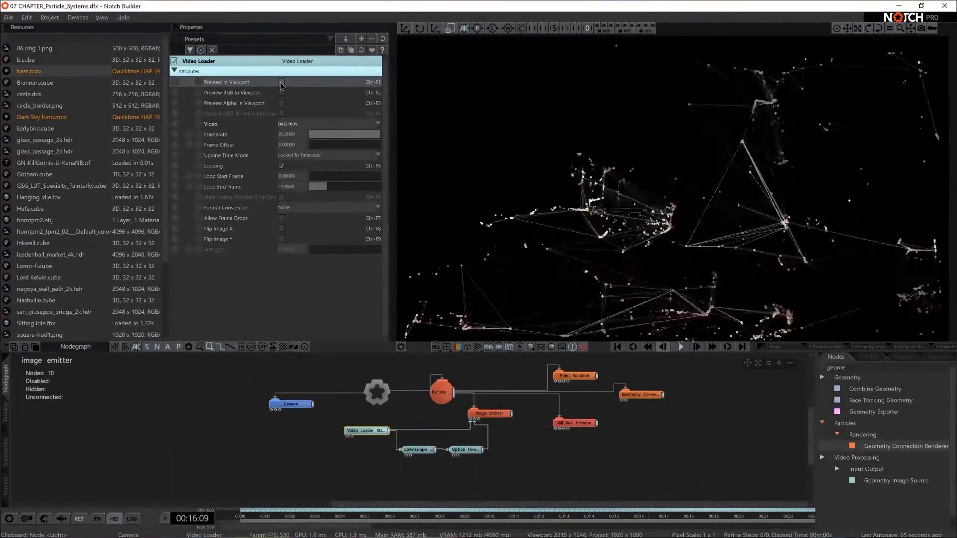
left_click(281, 82)
left_click(281, 83)
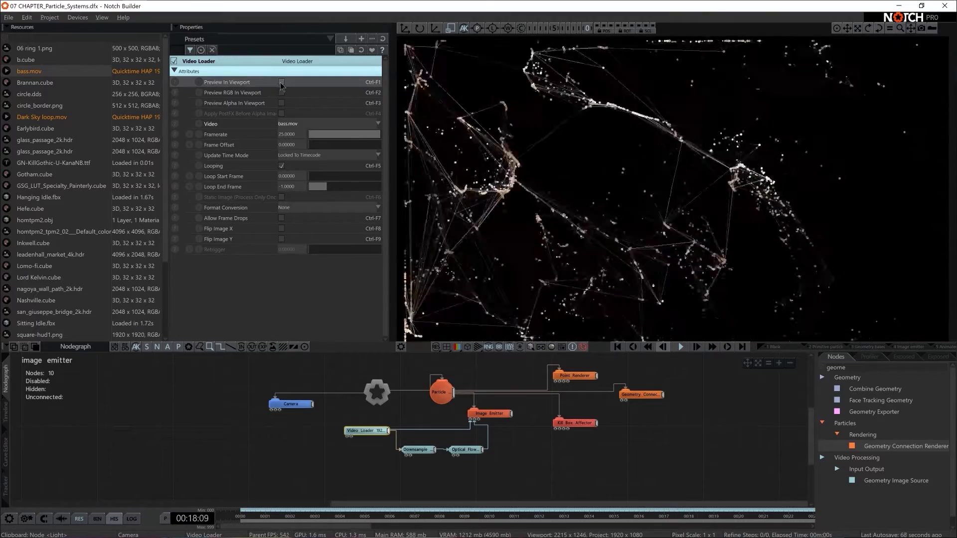
left_click(281, 82)
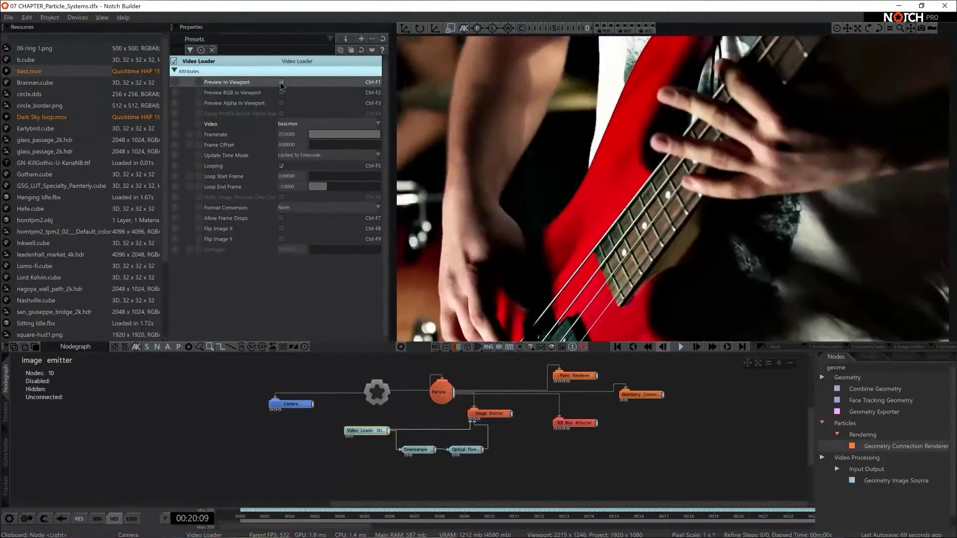
left_click(281, 83)
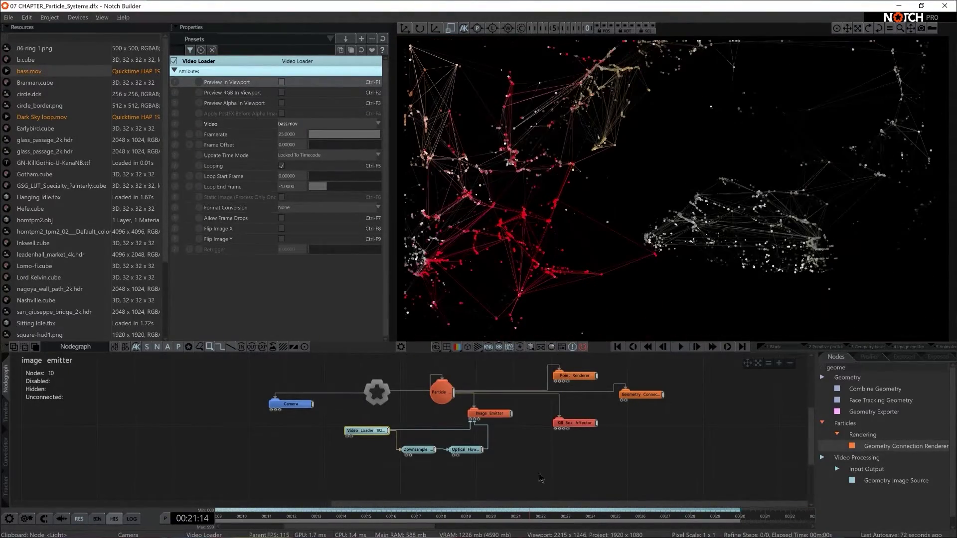
Add an Image Plane connected to the root and place it above the Camera in the nodegraph
double_click(851, 367)
key("BackSpace")
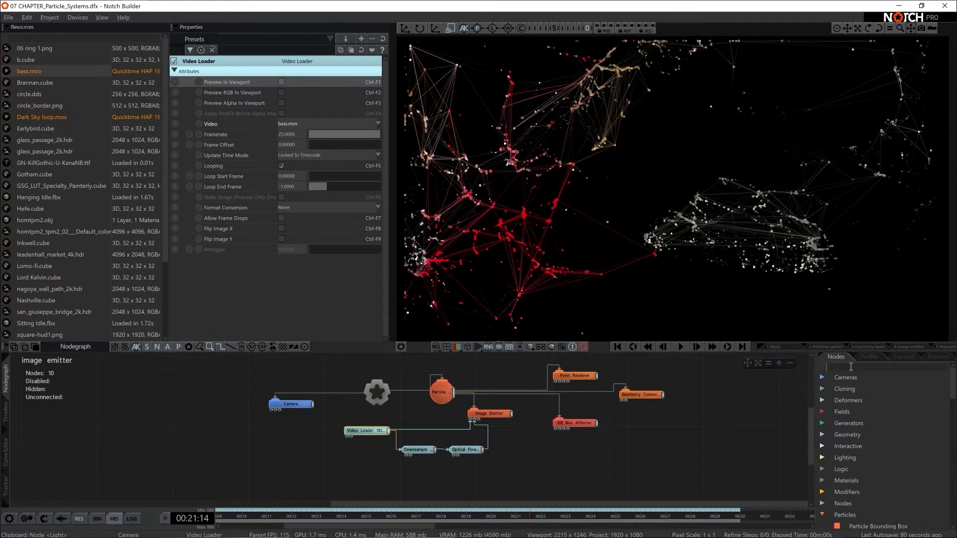
type("image pl")
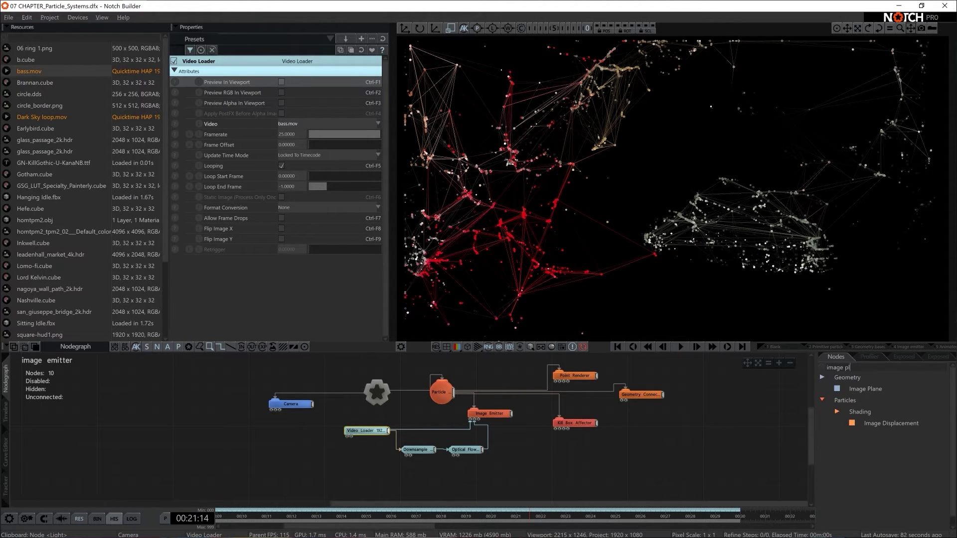
left_click_drag(866, 388, 522, 473)
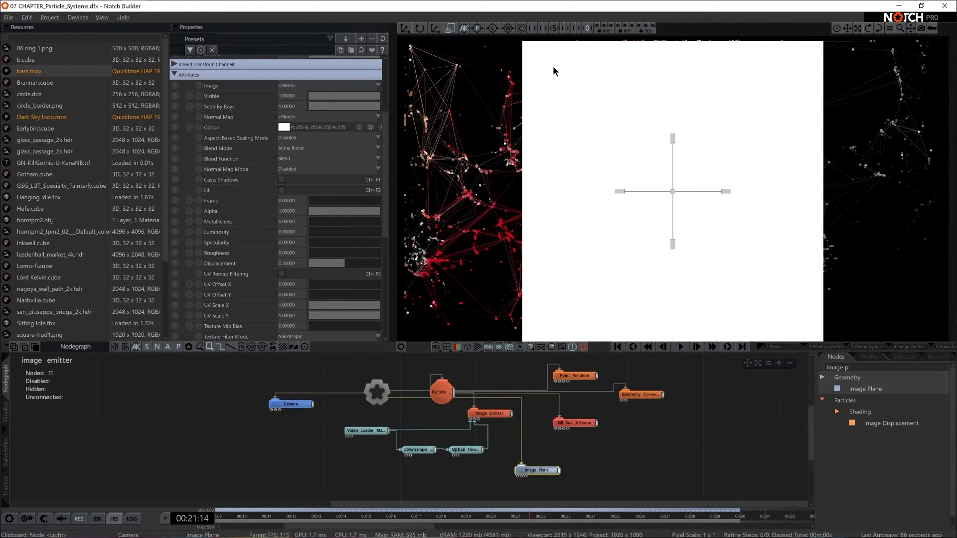
scroll(635, 488, "down", 3)
left_click_drag(484, 453, 465, 448)
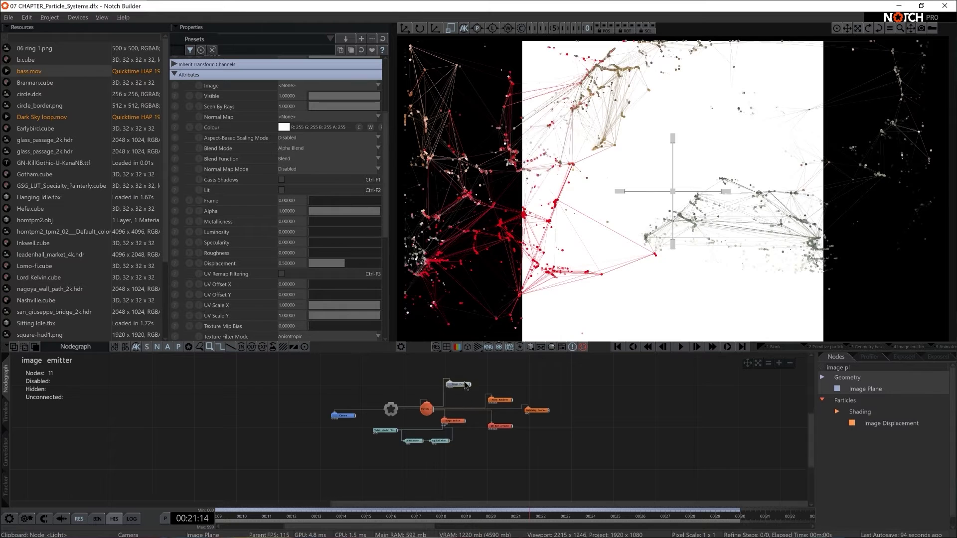
left_click_drag(464, 413, 465, 420)
left_click_drag(461, 455, 357, 392)
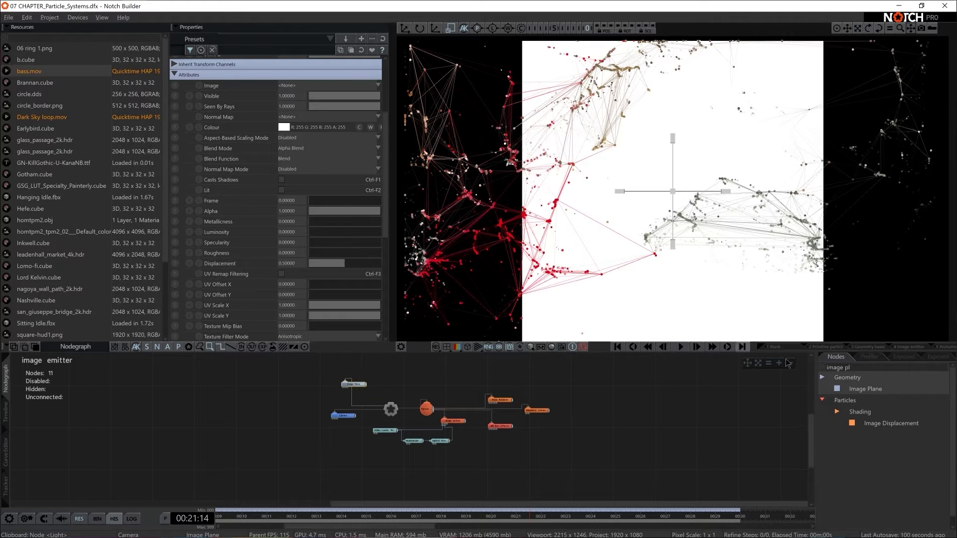
Spread out the nodegraph by moving the Video Loader further left, Optical Flow to the right, and aligning the Image Plane with the Camera
left_click(871, 368)
key("BackSpace")
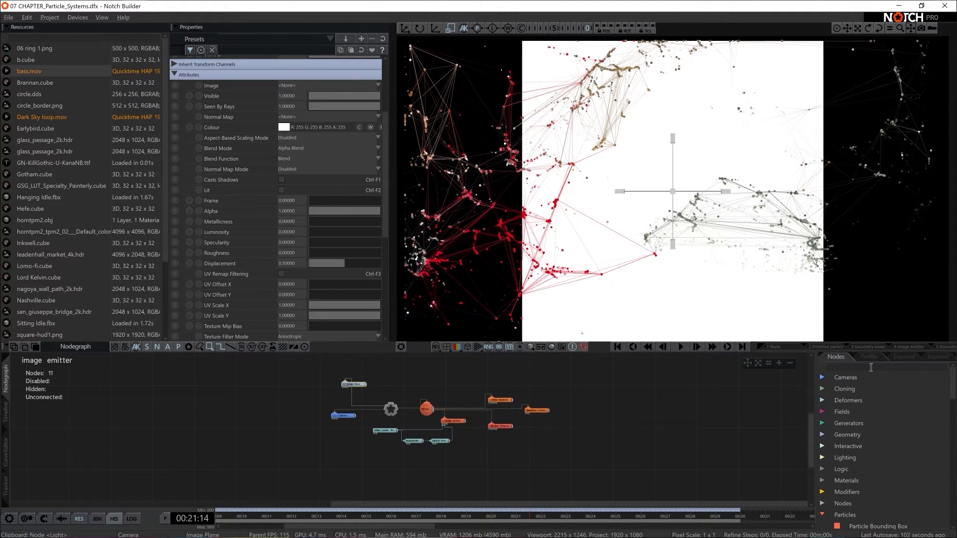
left_click_drag(377, 436, 289, 445)
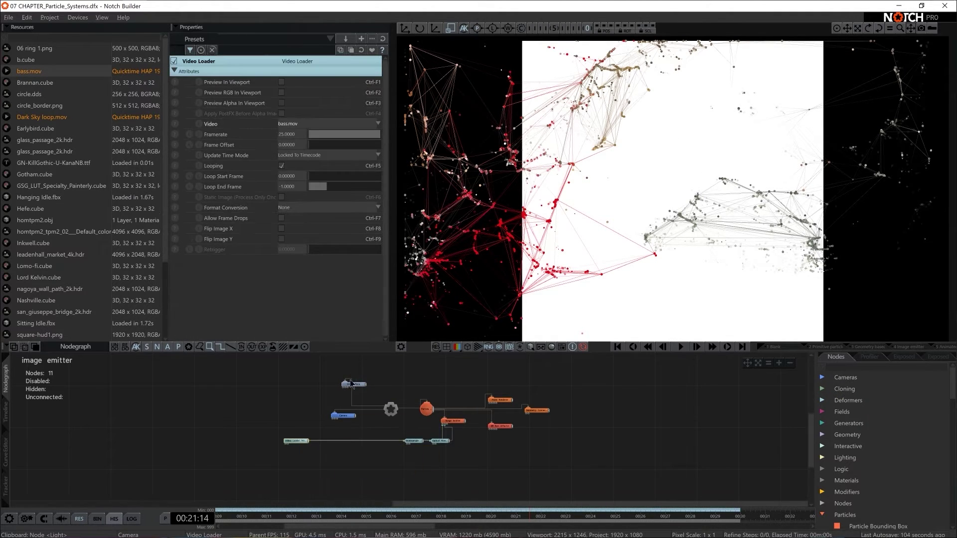
scroll(411, 393, "up", 1)
scroll(411, 393, "up", 3)
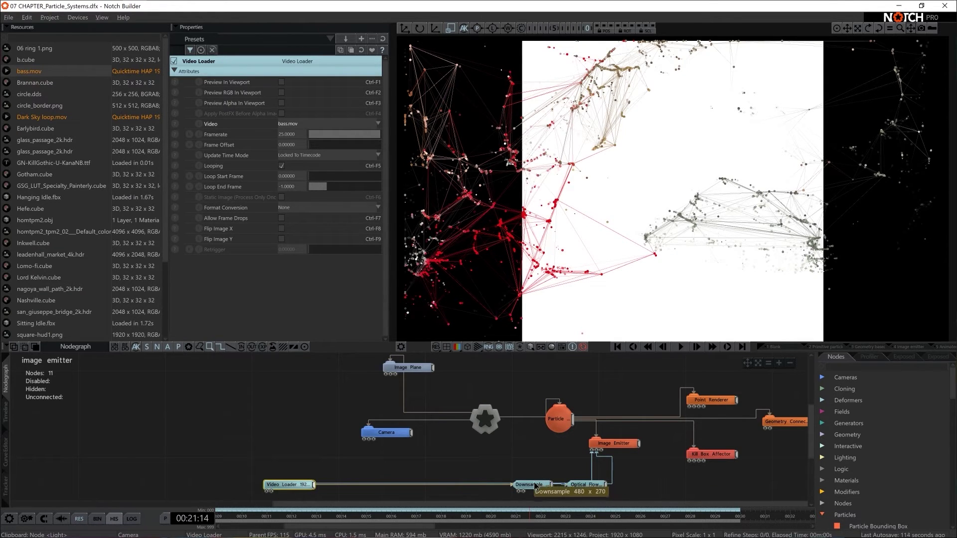
left_click_drag(534, 485, 579, 490)
left_click(573, 484)
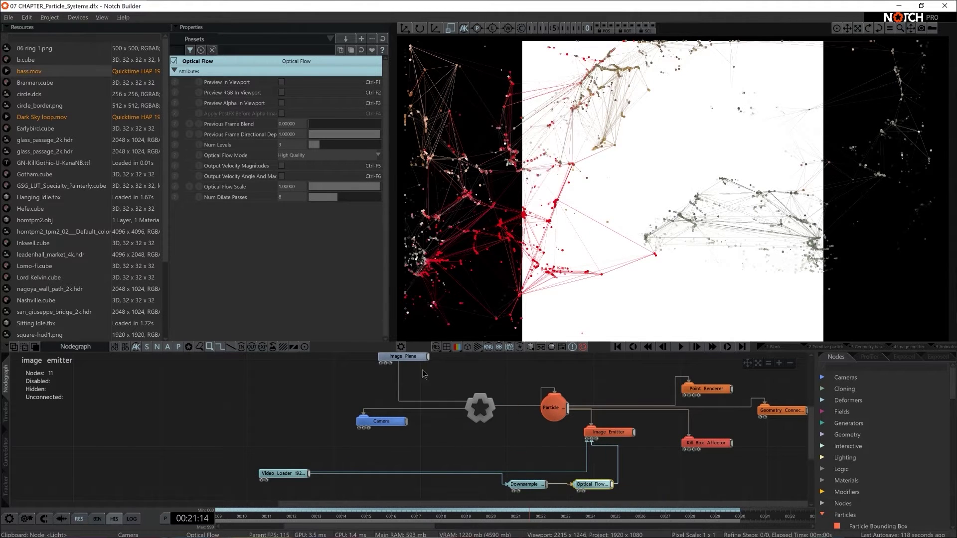
left_click_drag(411, 356, 388, 367)
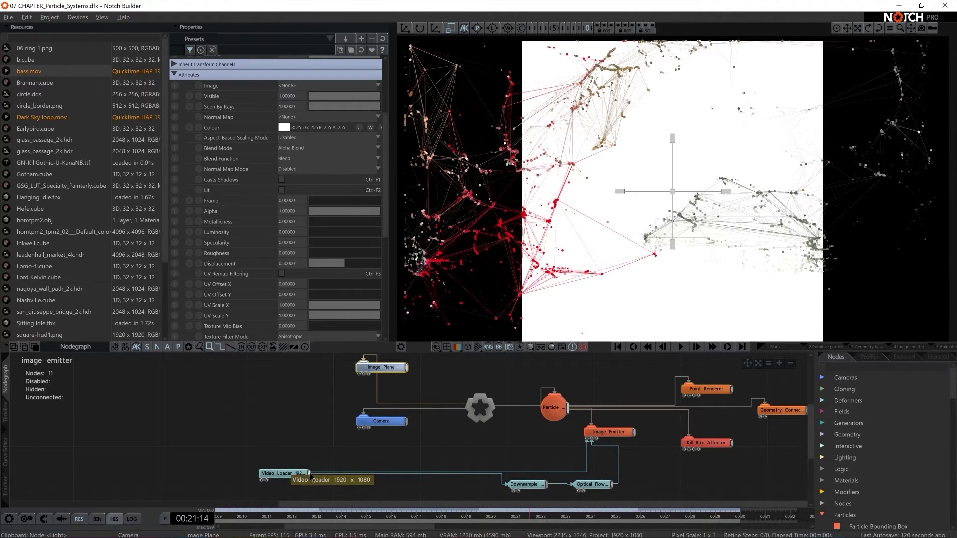
Add a Video Null fed by the Video Loader and connect it to the Image Plane's image input
left_click(850, 368)
type("null")
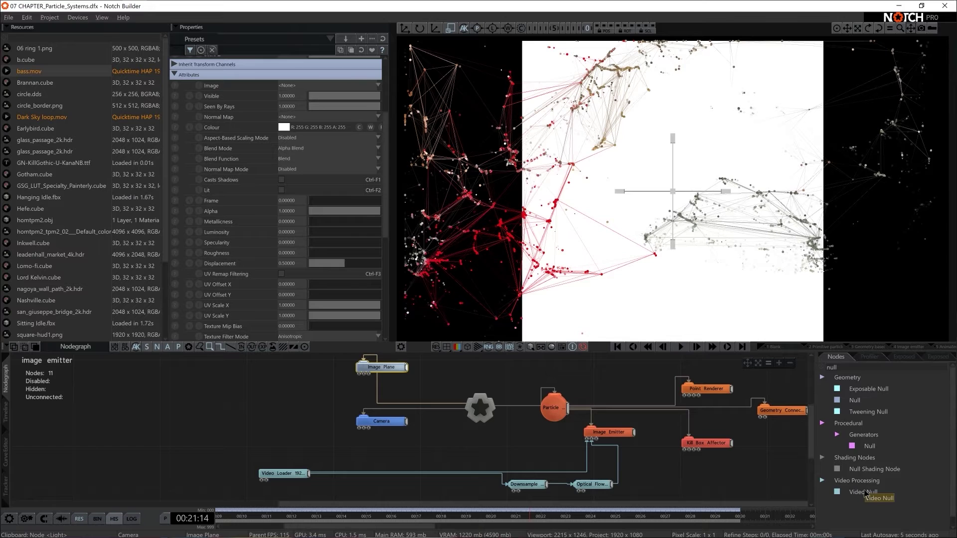
left_click_drag(865, 493, 319, 423)
mouse_move(294, 474)
left_mouse_down()
mouse_move(299, 455)
mouse_move(361, 395)
mouse_move(364, 374)
left_mouse_up()
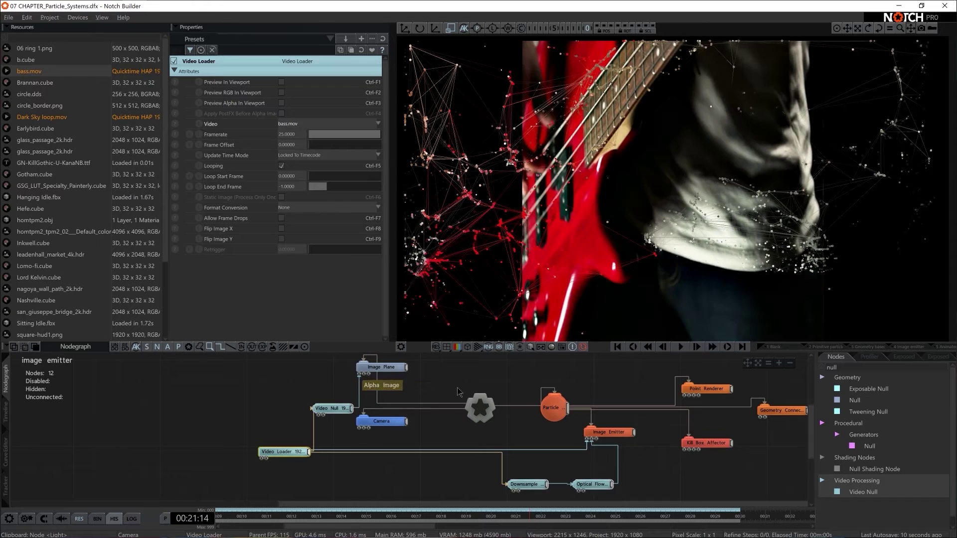
Apply an Edge Detect effect to the Video Null and arrange the two nodes above the Video Loader
double_click(849, 366)
type("edge")
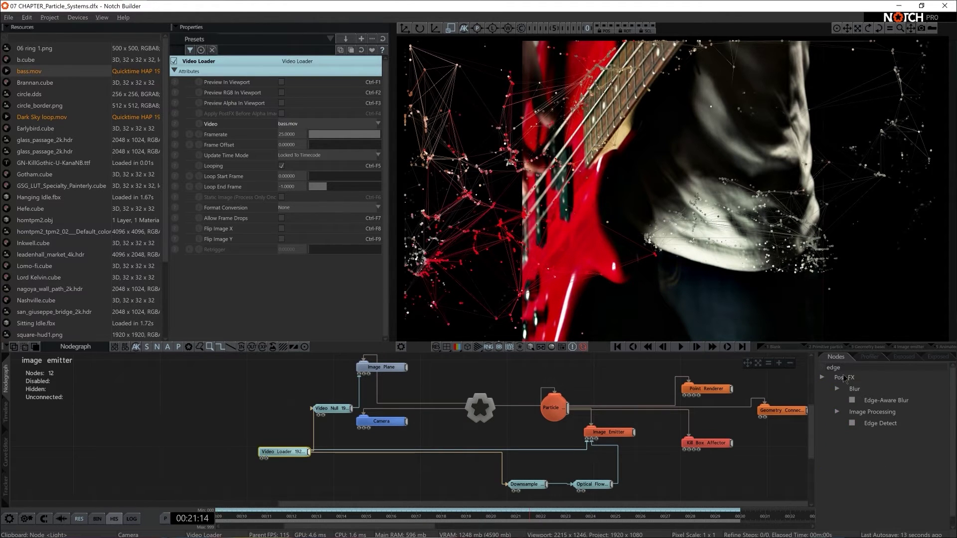
left_click_drag(880, 423, 309, 379)
left_click_drag(333, 409, 308, 378)
left_click(290, 411)
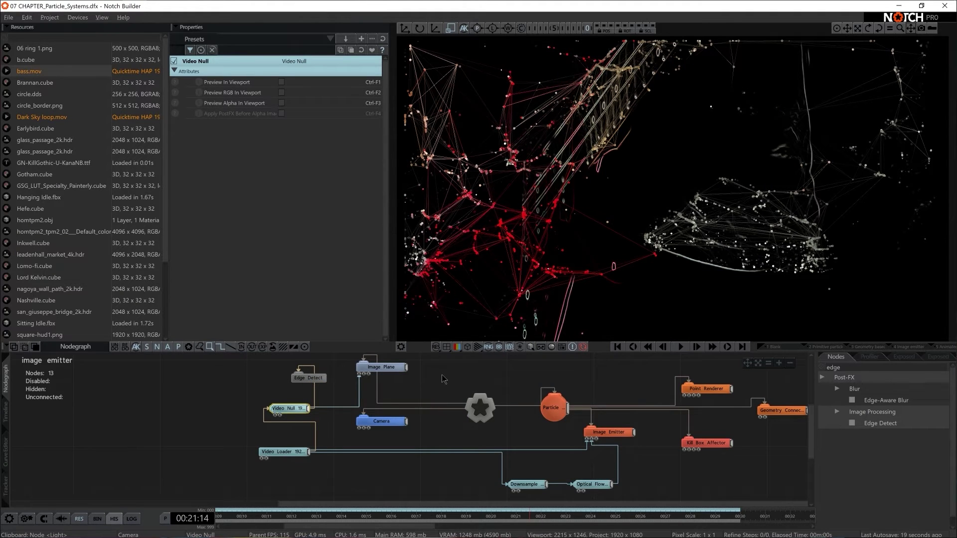
left_click(381, 367)
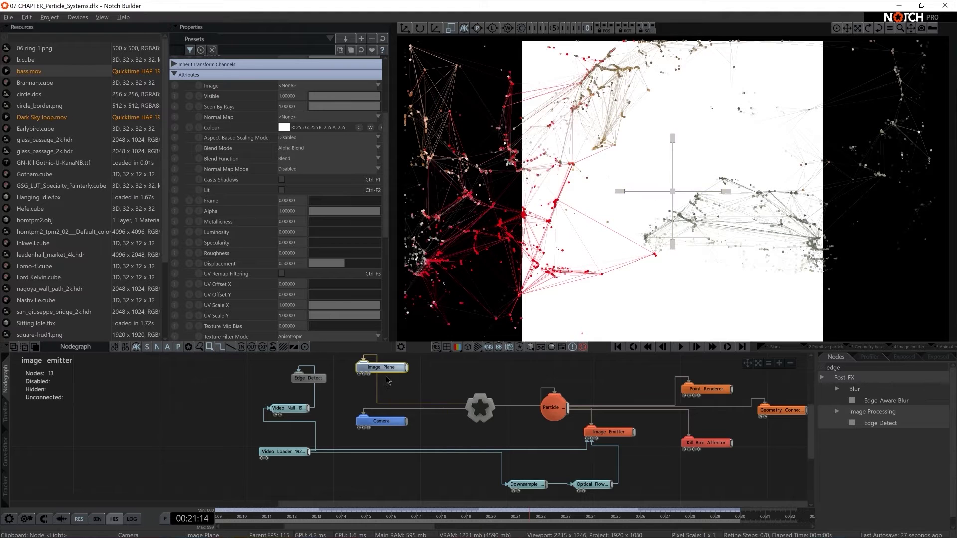
scroll(320, 219, "up", 3)
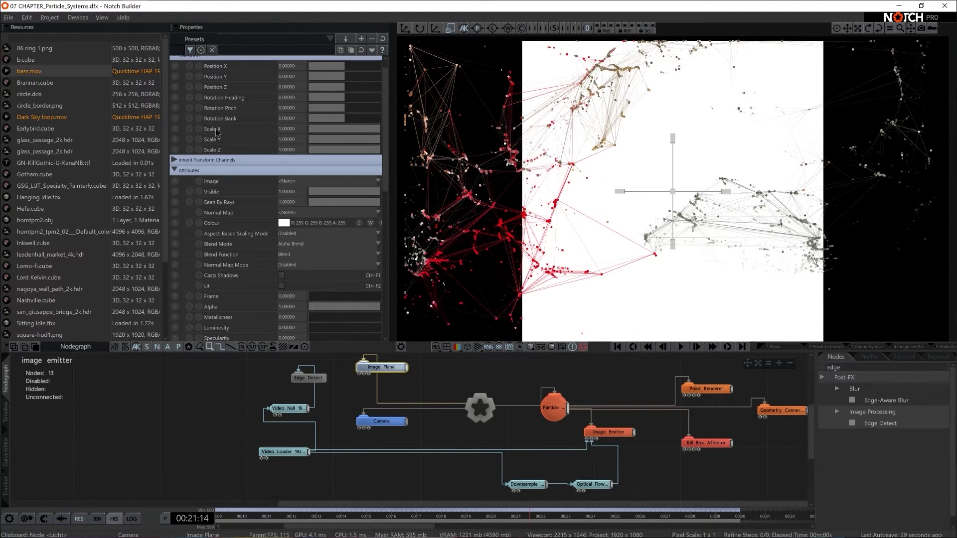
double_click(294, 128)
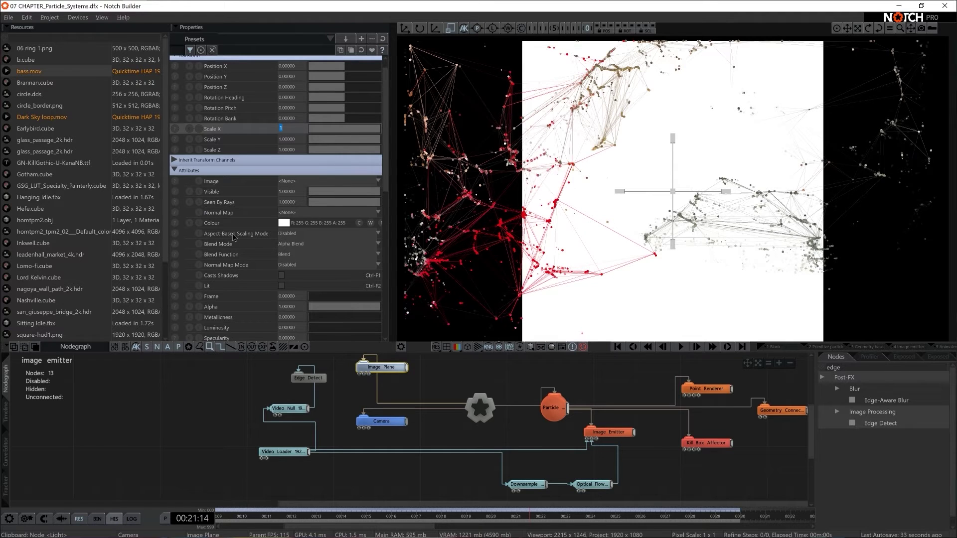
key("Return")
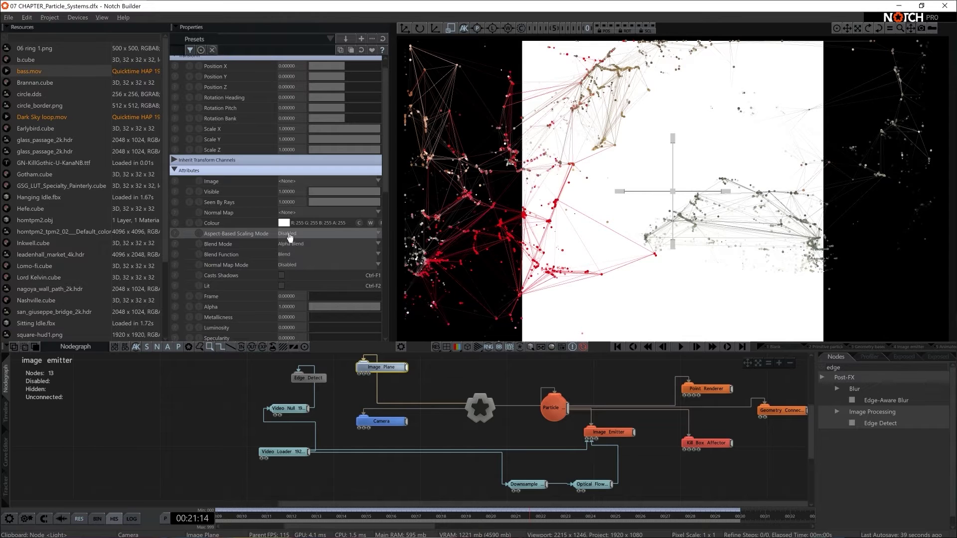
left_click(290, 235)
left_click(312, 249)
left_click(305, 235)
left_click(301, 240)
Reconnect the Video Null to the Image Plane's image input and set the plane's Scale X to 1.77778
left_click_drag(308, 409, 361, 373)
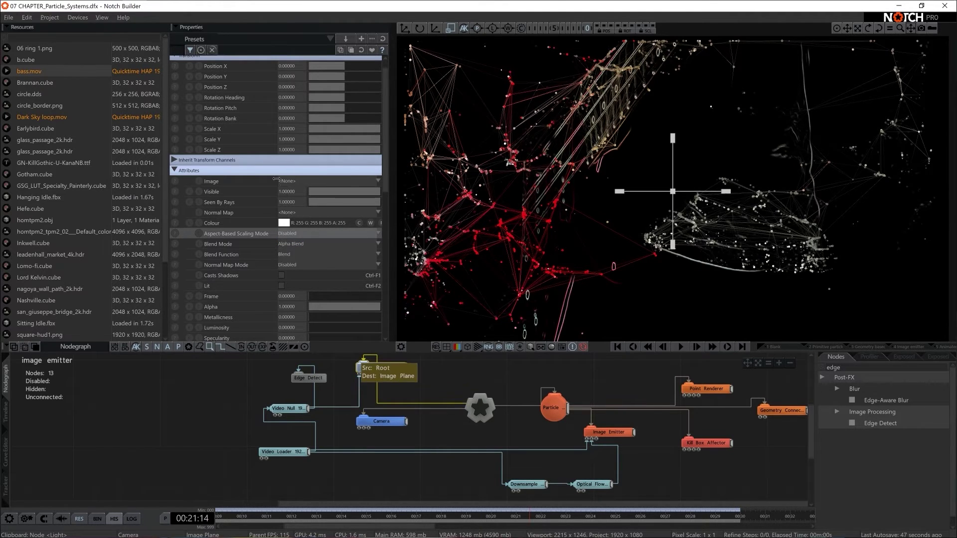
double_click(297, 130)
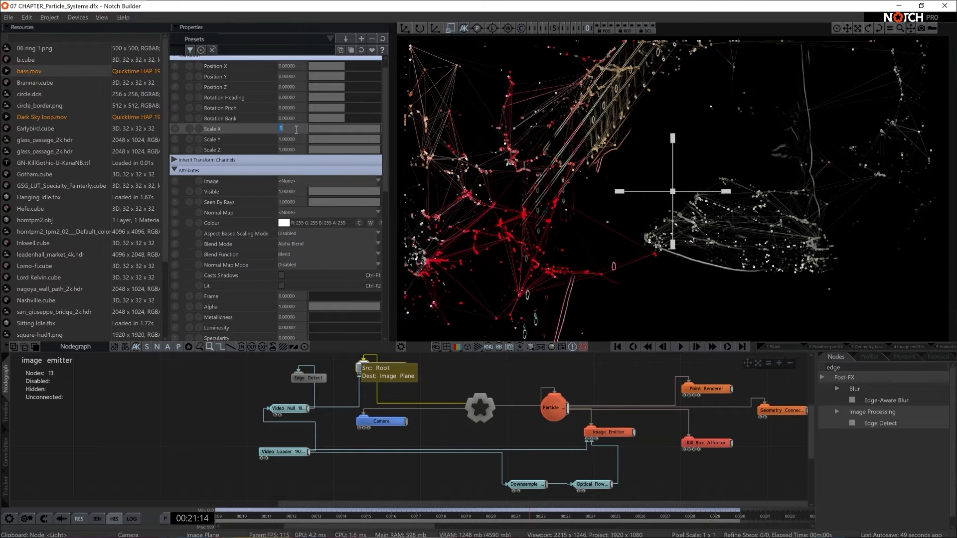
type("1.77778")
key("Return")
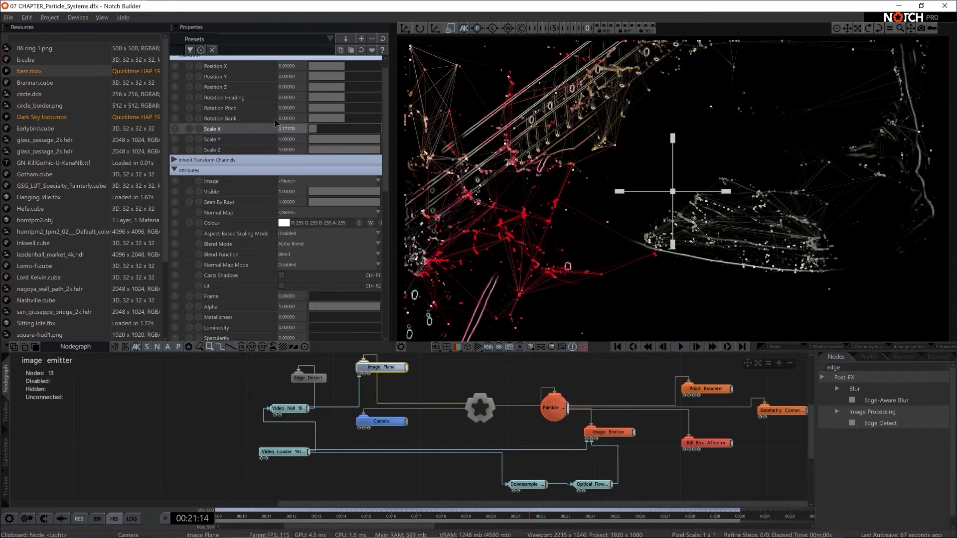
Reset the Image Plane's Scale X to 1 and set its Aspect-Based Scaling Mode to Scale X
left_click(297, 129)
type("1")
key("Return")
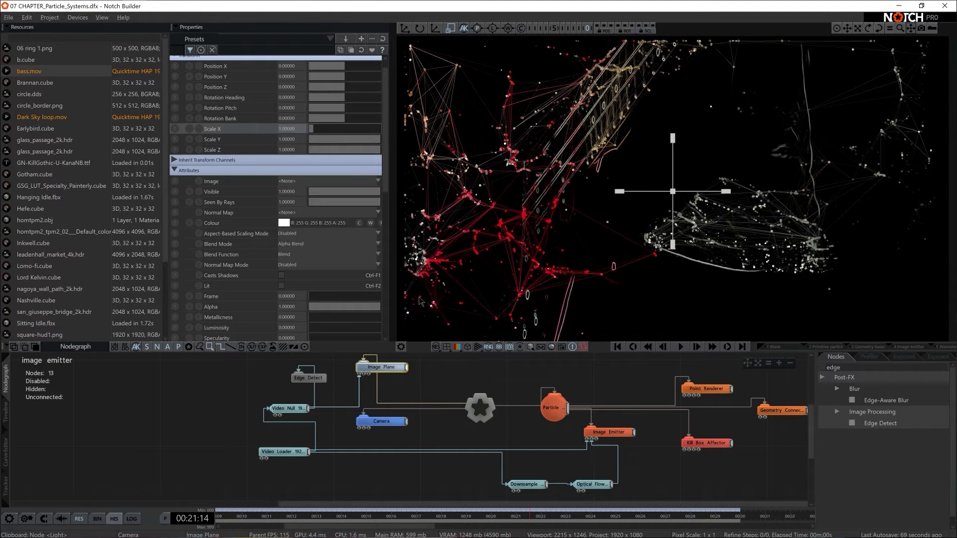
left_click(298, 234)
left_click(299, 243)
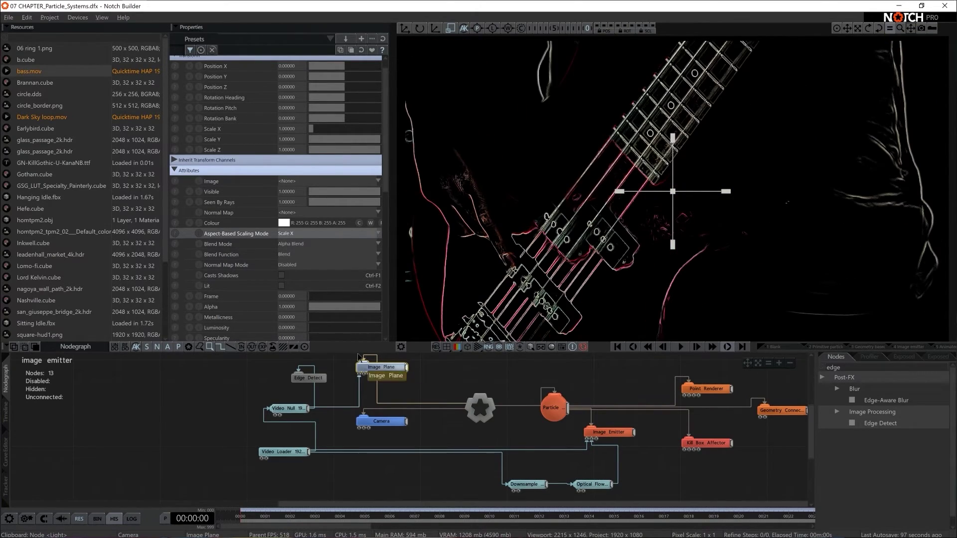
Disable the Image Plane's Aspect-Based Scaling Mode and set its Scale X to 1.77778
left_click(297, 234)
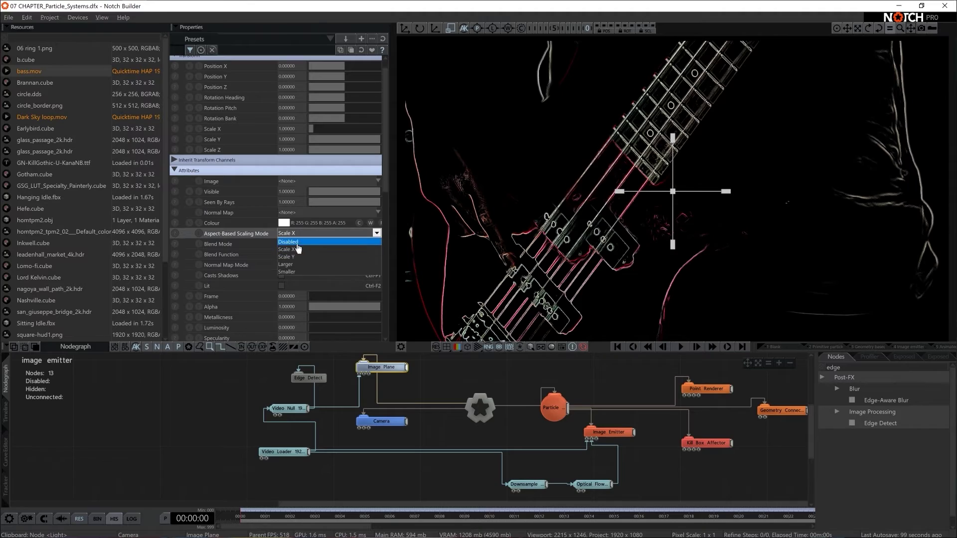
left_click(298, 243)
left_click(302, 127)
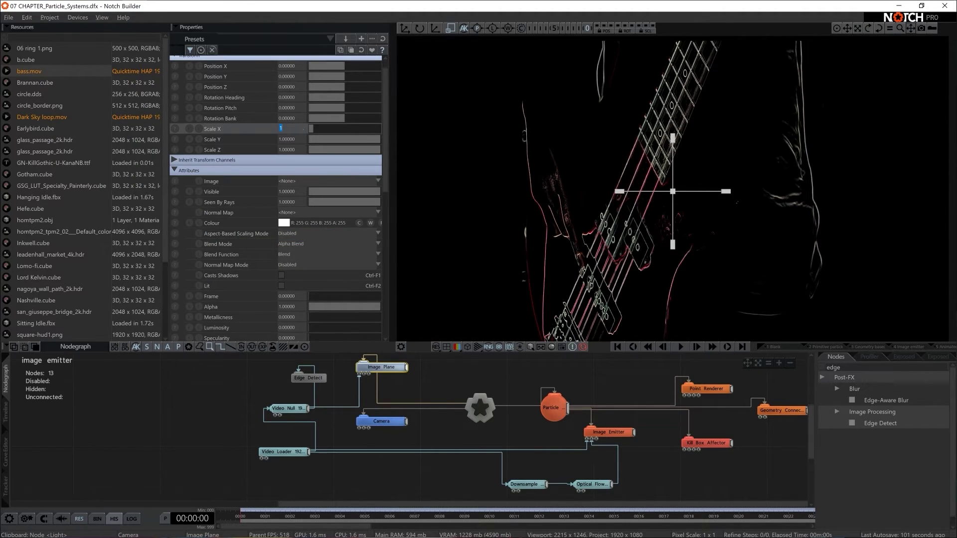
type("1.77778")
key("Return")
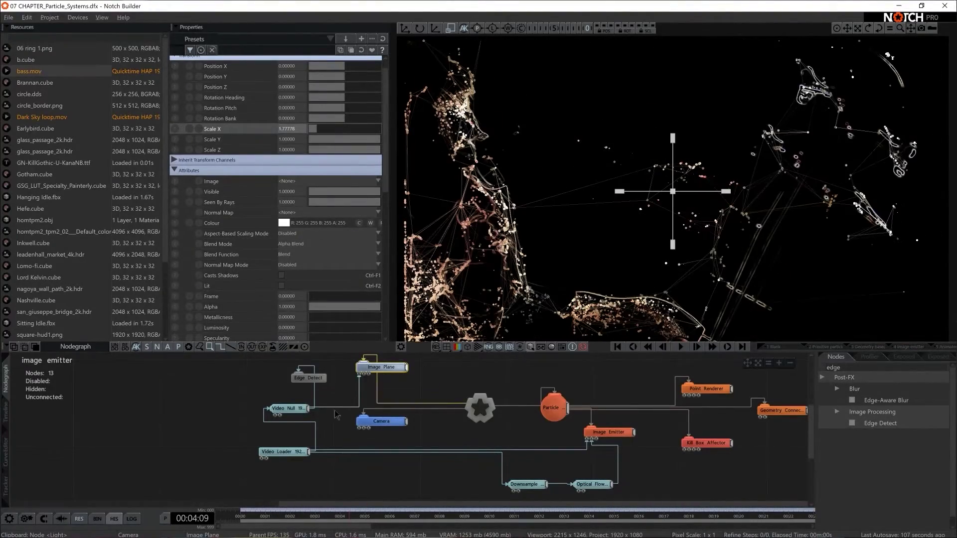
Set the Edge Detect's Width to 2, its Threshold to 0.08621 and its Mode to Canny
left_click(308, 377)
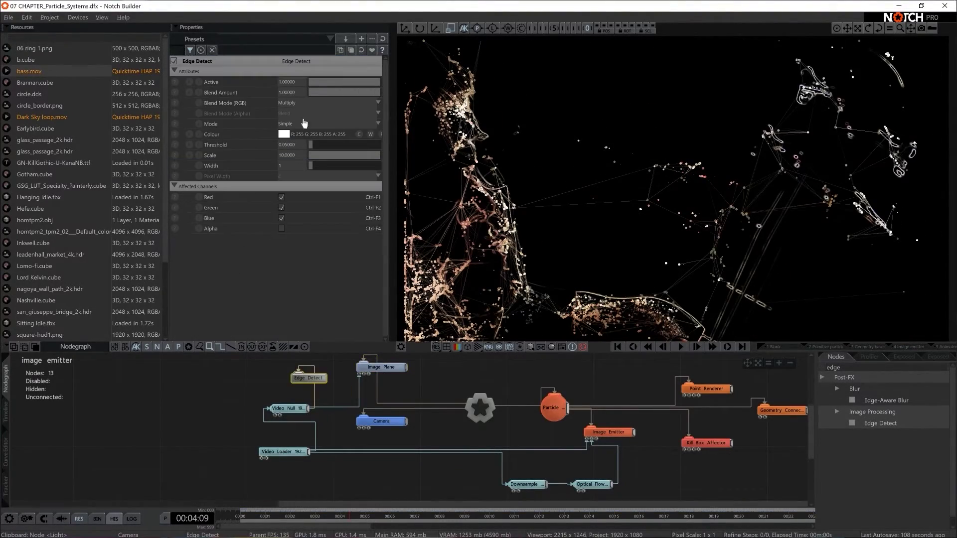
left_click(321, 166)
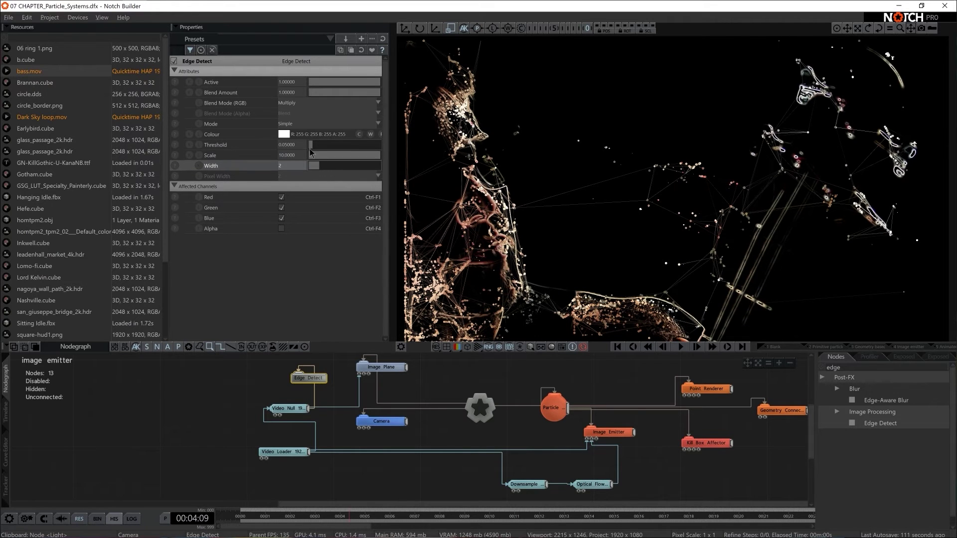
left_click(297, 125)
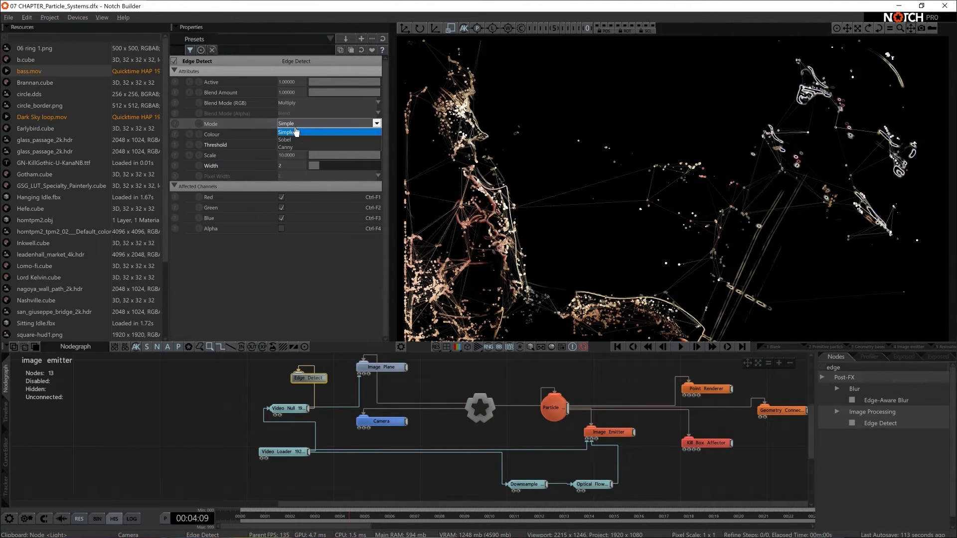
key("Down")
key("Down")
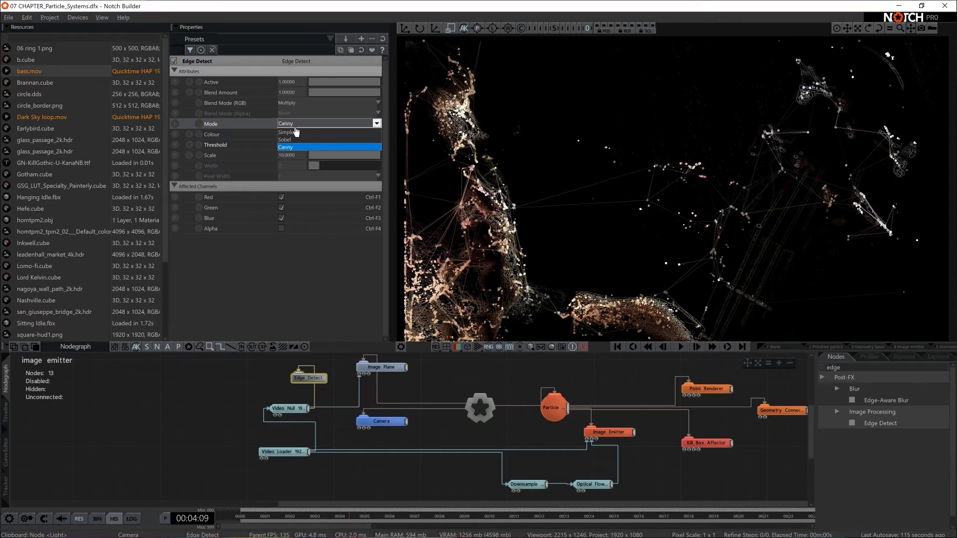
key("Return")
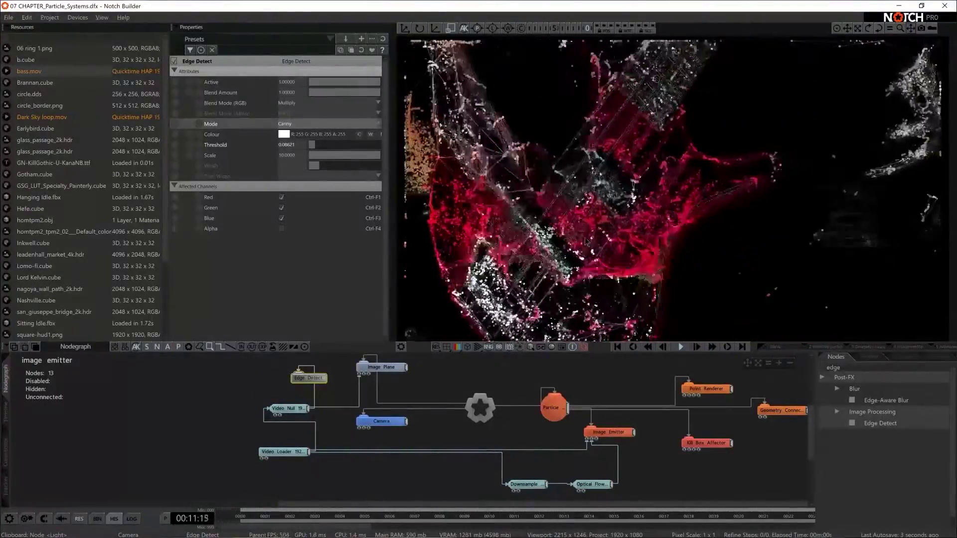
Duplicate the Image Plane, connect the copy to the root node and place it below the existing nodes
scroll(604, 387, "down", 3)
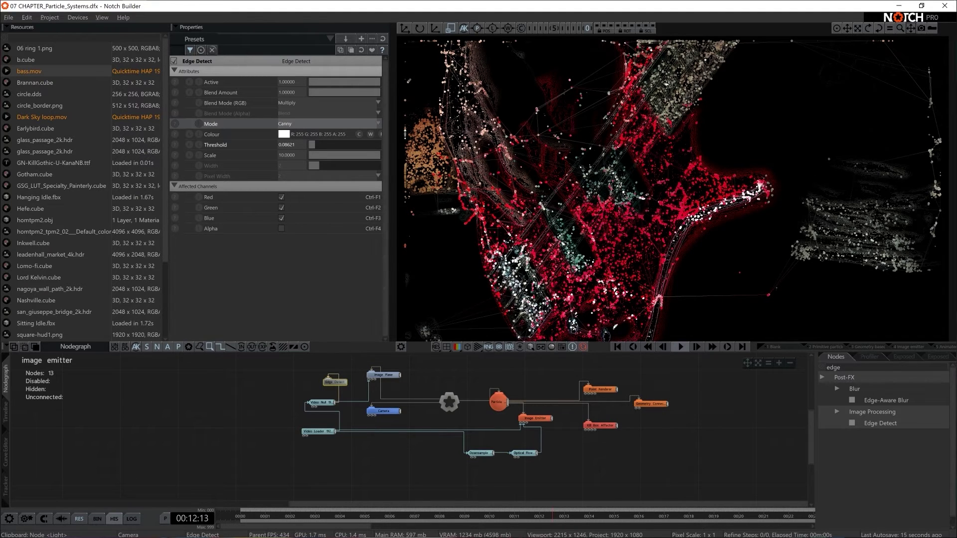
left_click(388, 375)
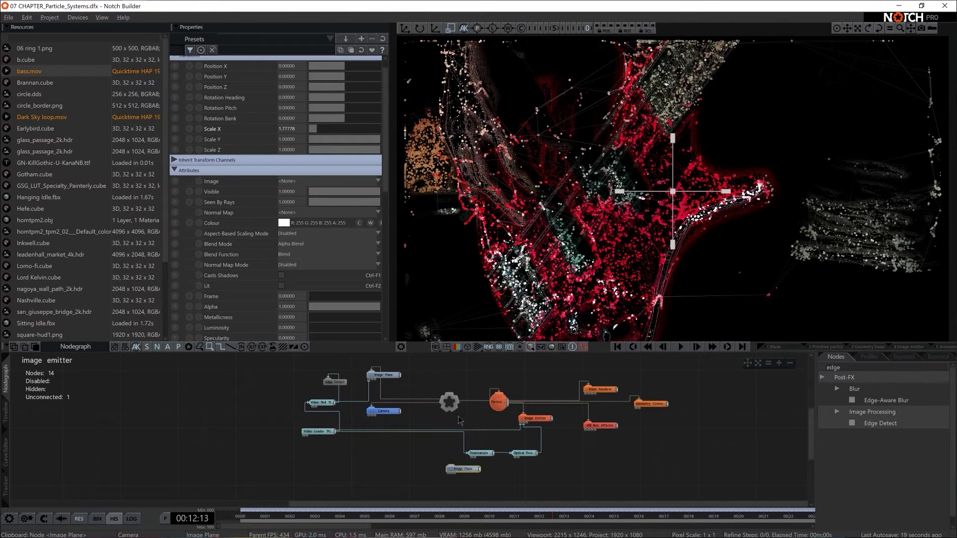
left_click(458, 468)
scroll(468, 453, "down", 2)
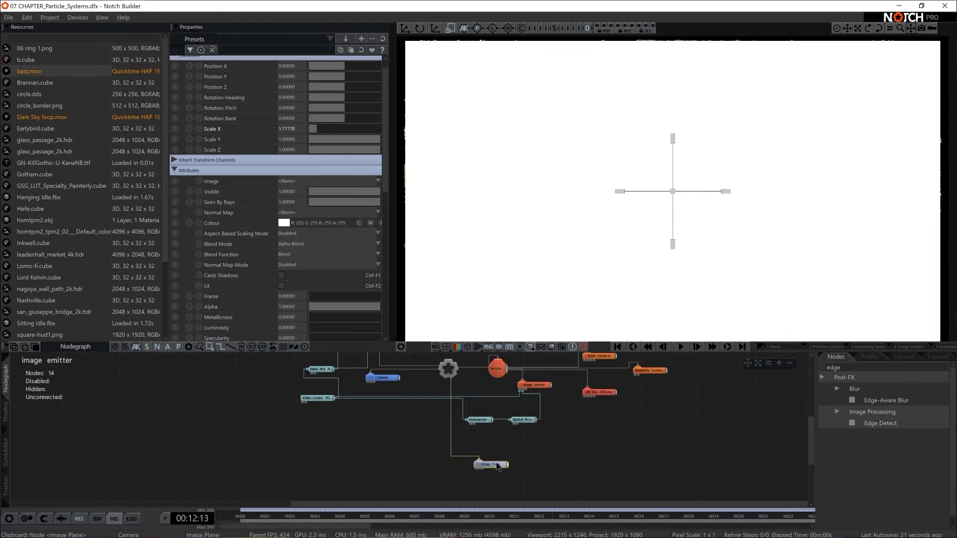
Duplicate the Video Null, feed it from the Video Loader and connect it to the second Image Plane's video input
scroll(594, 465, "down", 2)
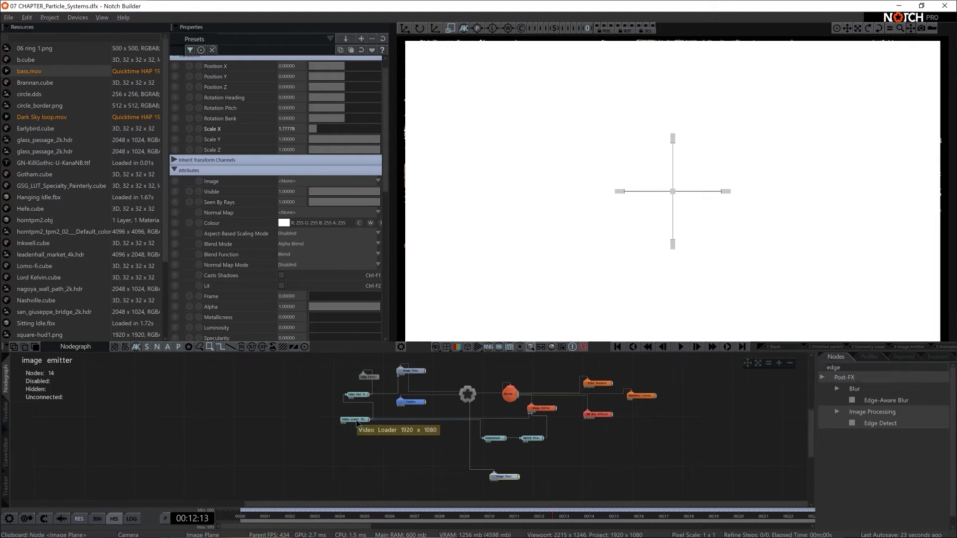
left_click_drag(357, 422, 300, 429)
left_click(363, 397)
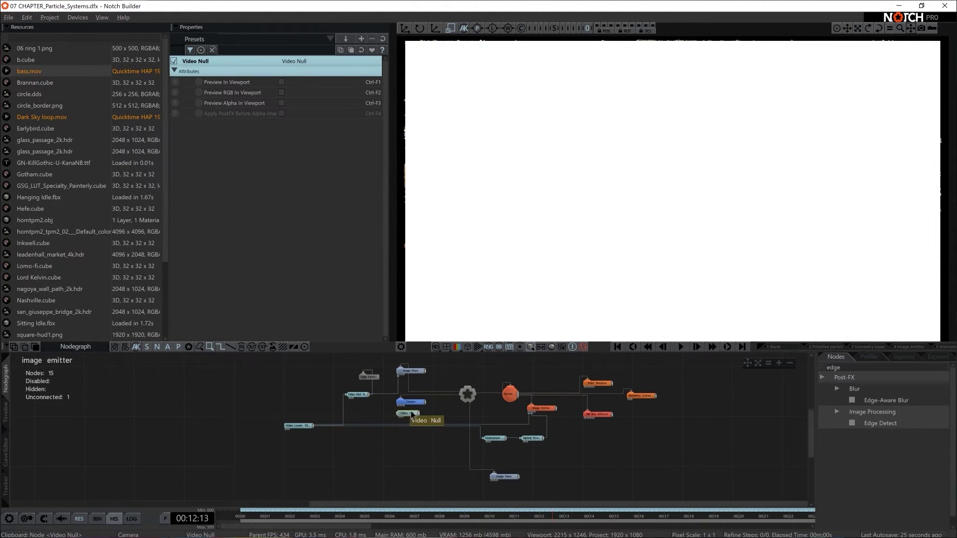
left_click_drag(313, 426, 399, 457)
left_click_drag(489, 483, 490, 479)
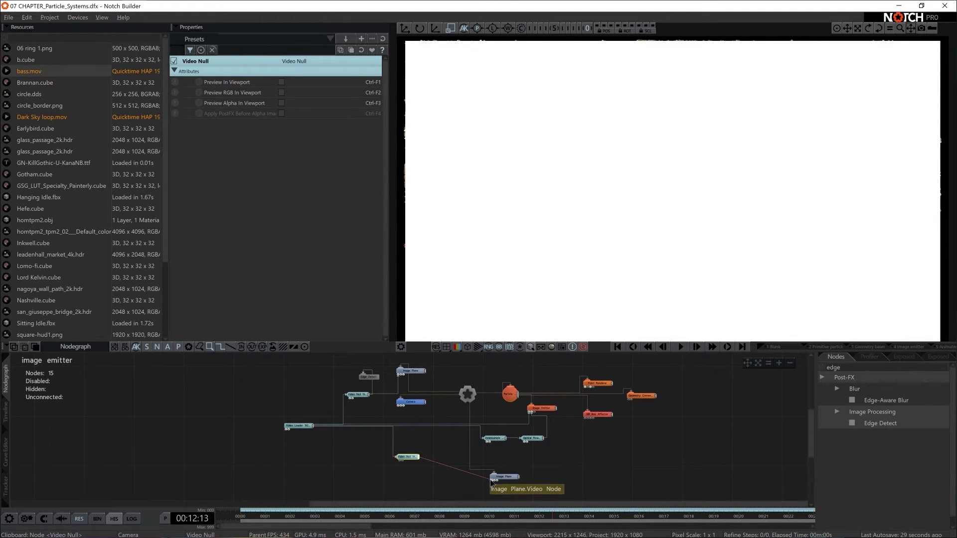
Add a Fractal Noise generator, connect it to the second Image Plane's input beside the video input and place it below that plane
key("BackSpace")
key("BackSpace")
key("BackSpace")
key("BackSpace")
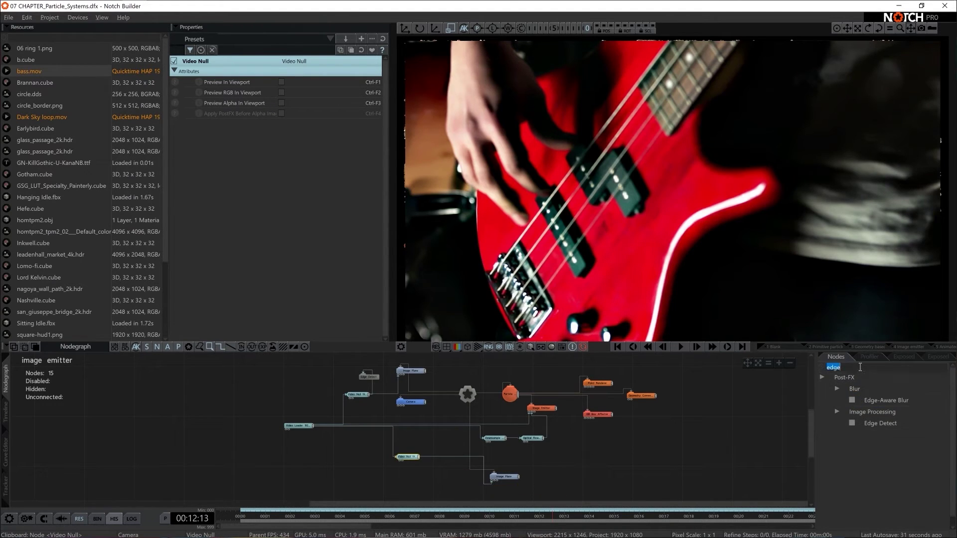
type("frac")
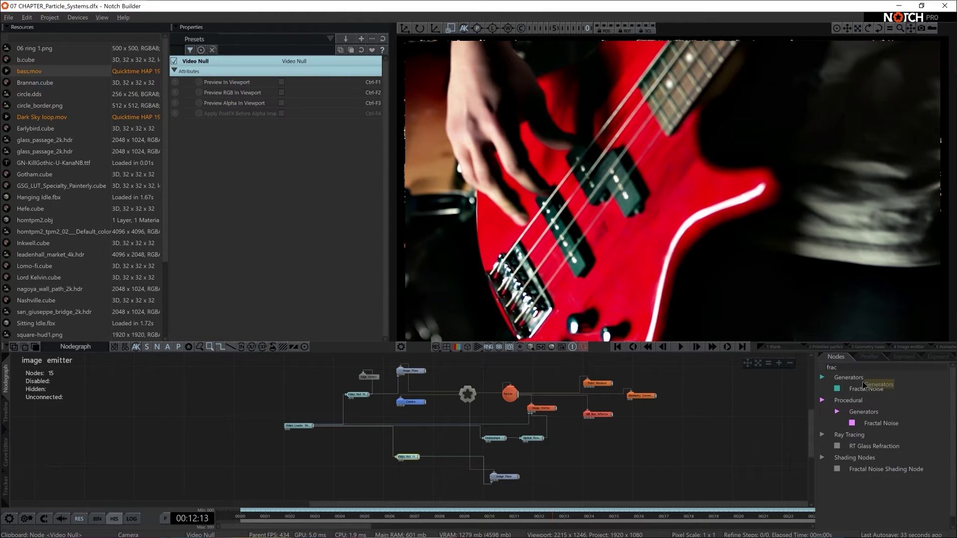
left_click_drag(863, 385, 561, 471)
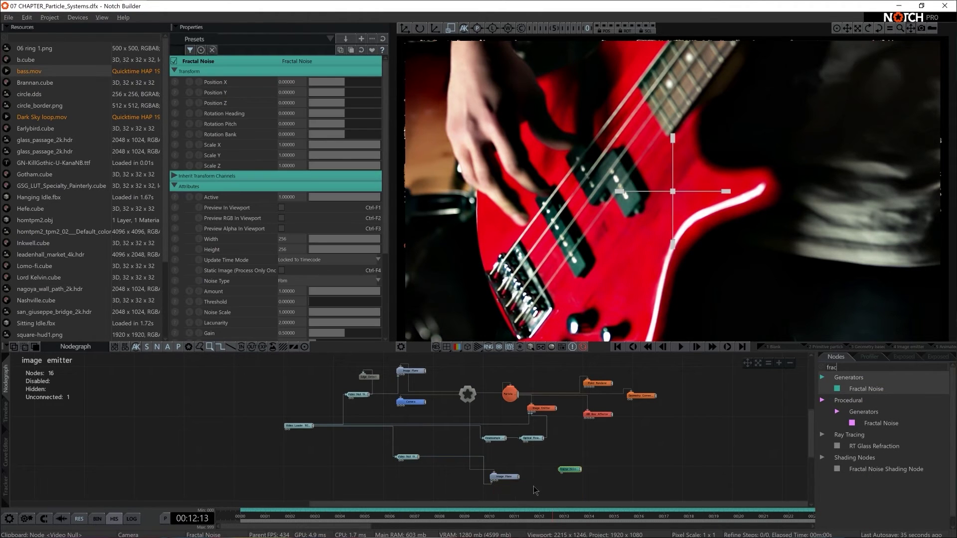
left_click_drag(495, 482, 495, 482)
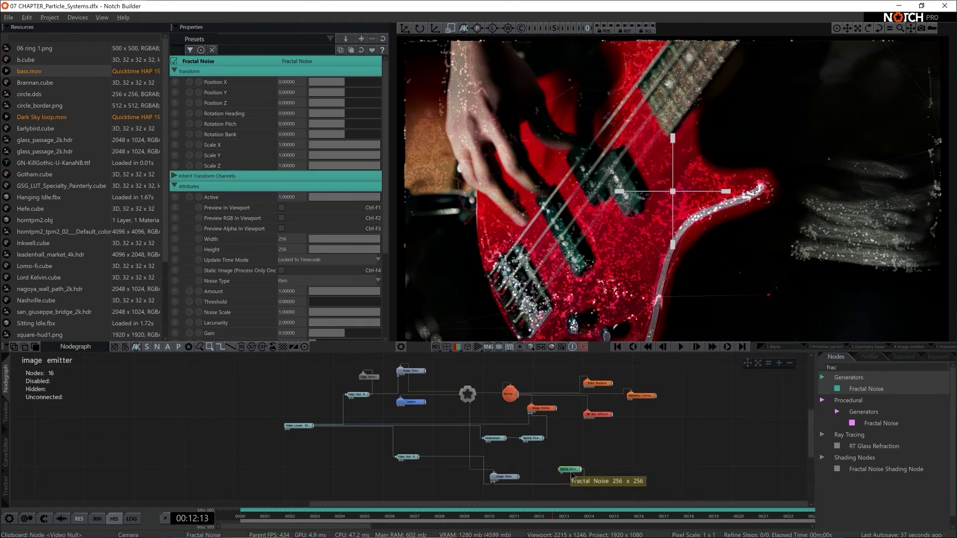
middle_click_drag(548, 481, 555, 465)
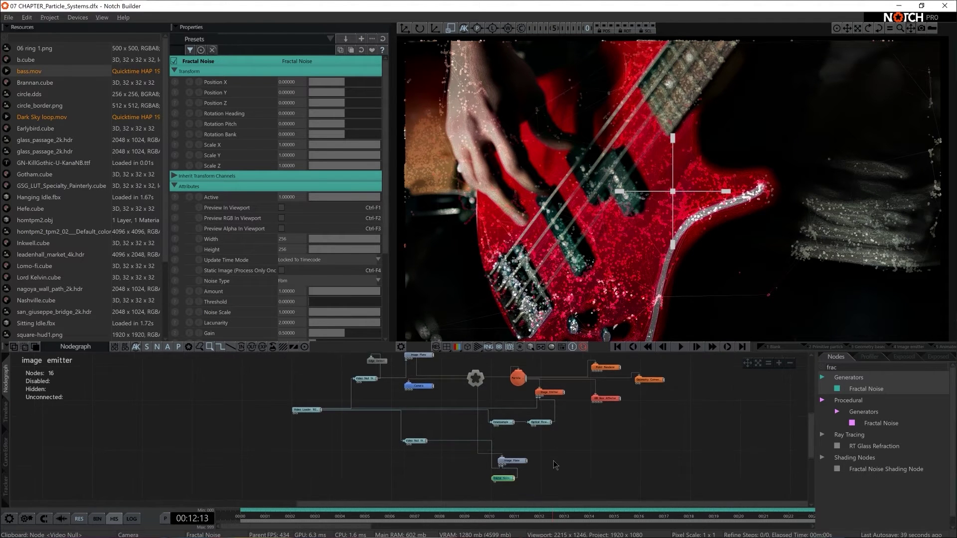
Preview the Fractal Noise in the viewport and set its Width to 1920 and Height to 1080
left_click(281, 208)
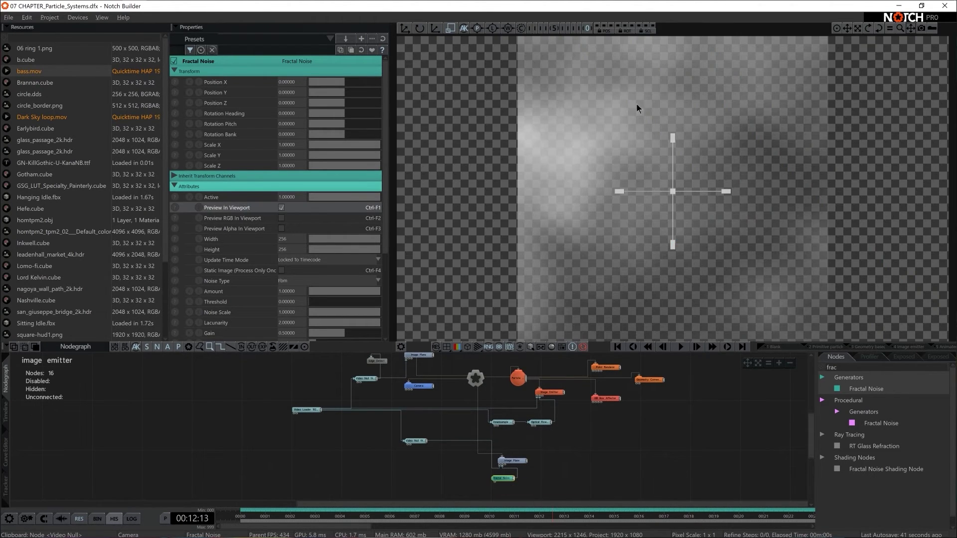
left_click(285, 239)
type("1920")
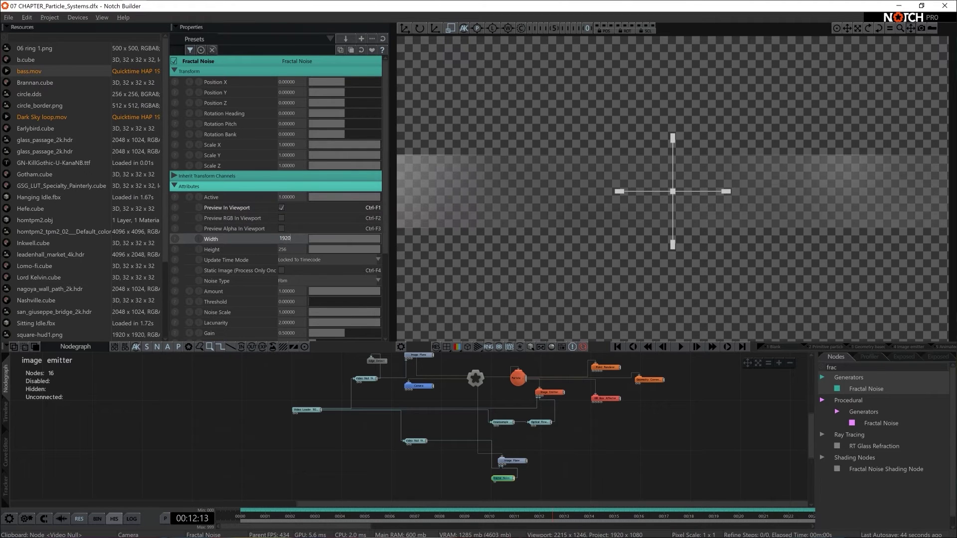
key("Tab")
type("1080")
key("Return")
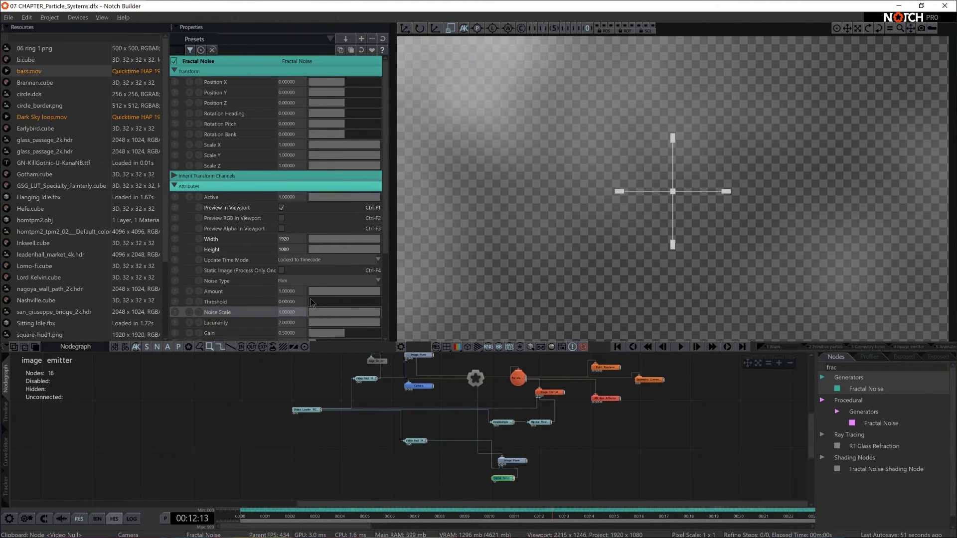
Set the Fractal Noise Gain to 2
scroll(325, 296, "down", 2)
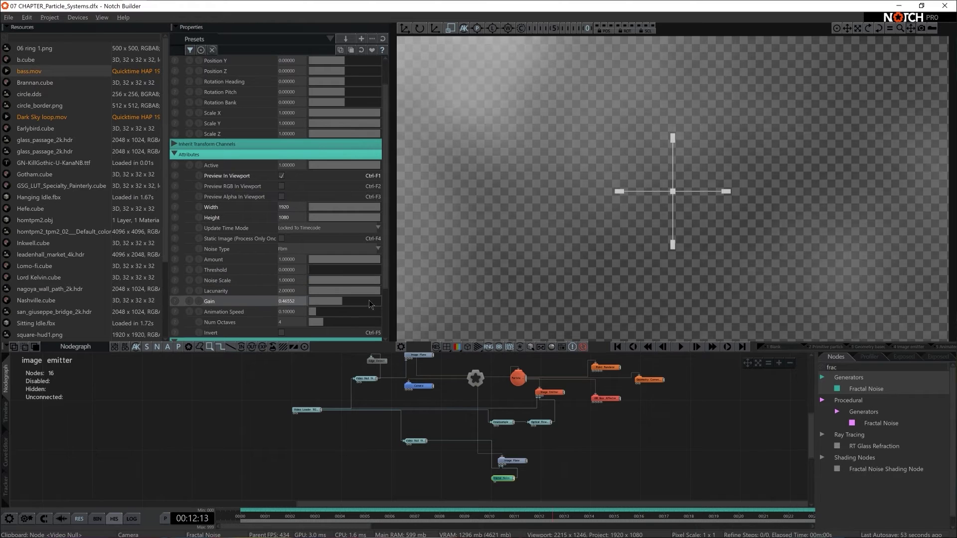
left_click_drag(327, 300, 458, 305)
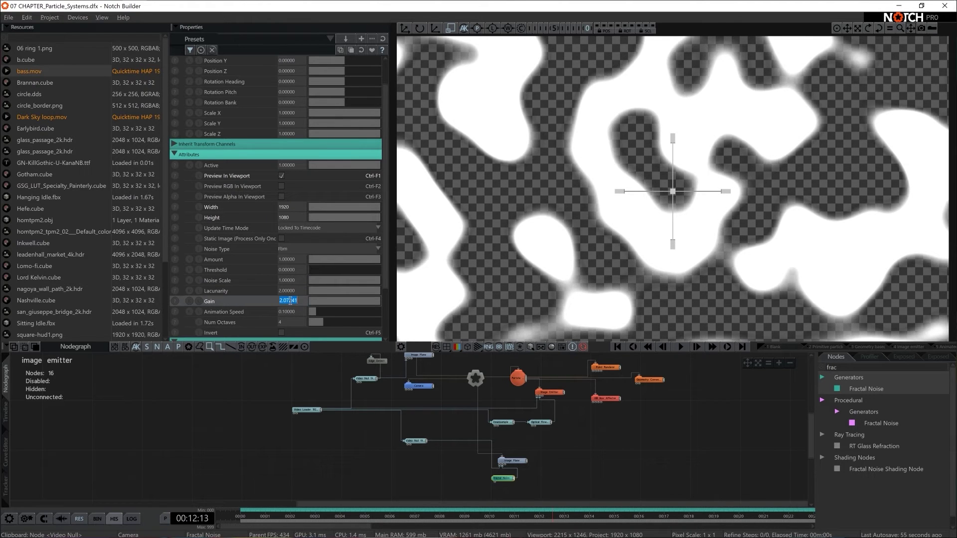
type("2")
key("Return")
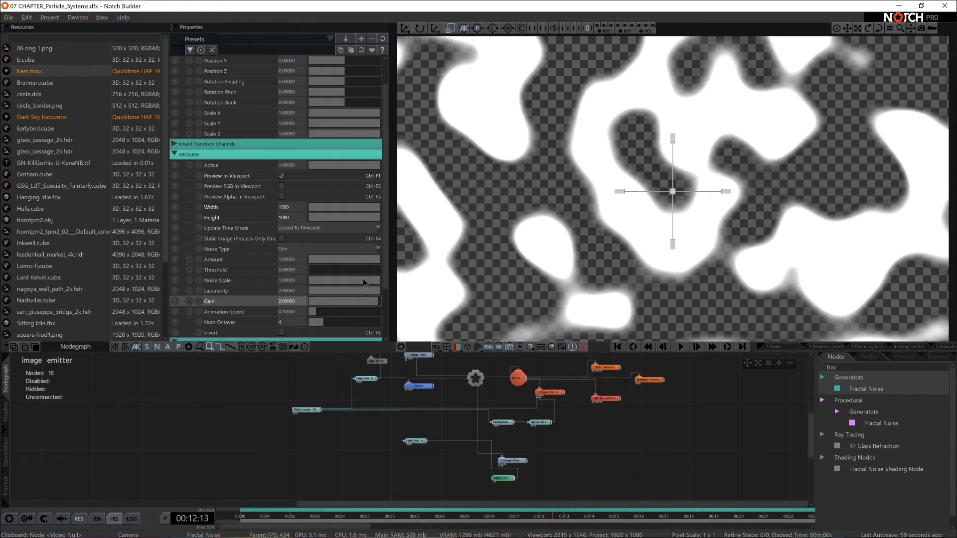
Set the Fractal Noise's Noise Scale to 0.3 and turn off its viewport preview
left_click_drag(363, 279, 328, 281)
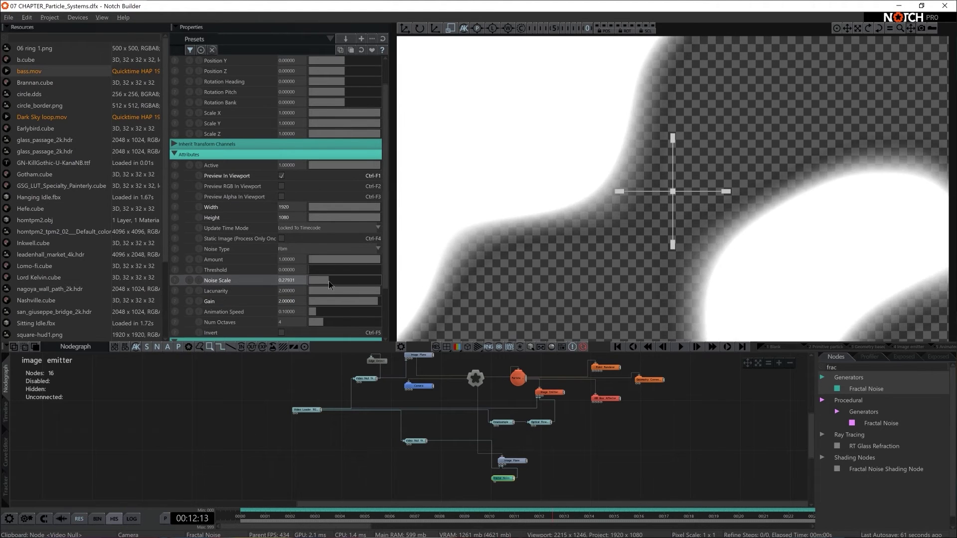
left_click(293, 279)
type("0.3")
key("Return")
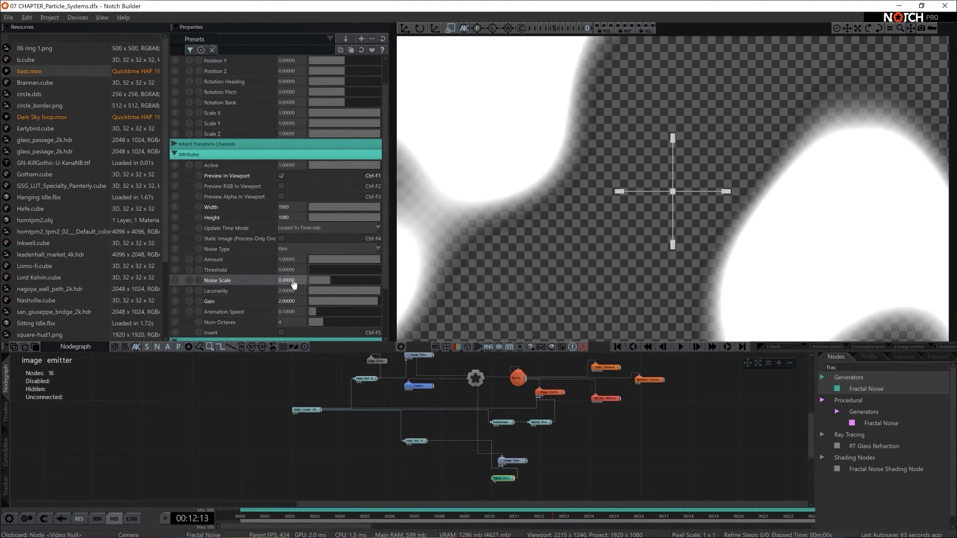
left_click(280, 175)
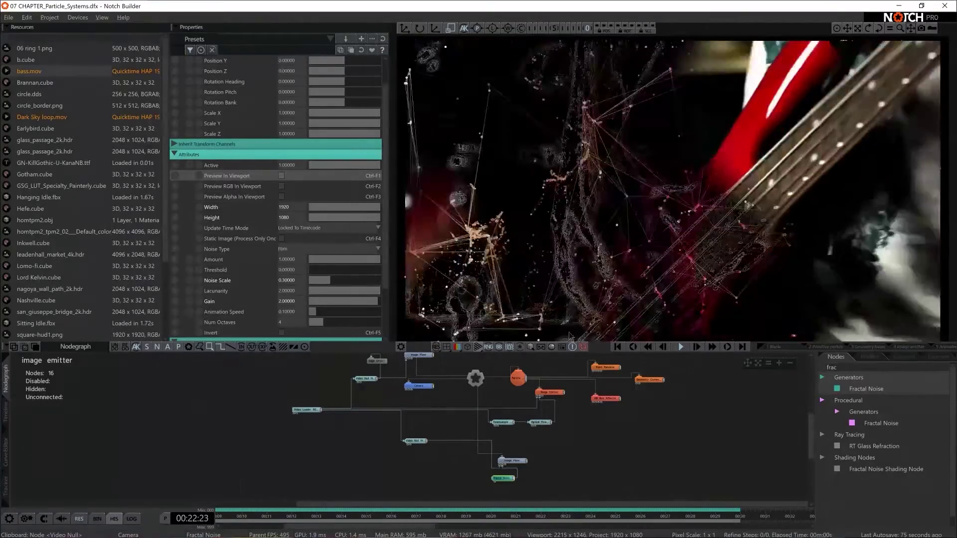
Set the Edge Detect's Mode back to Simple
scroll(607, 449, "down", 1)
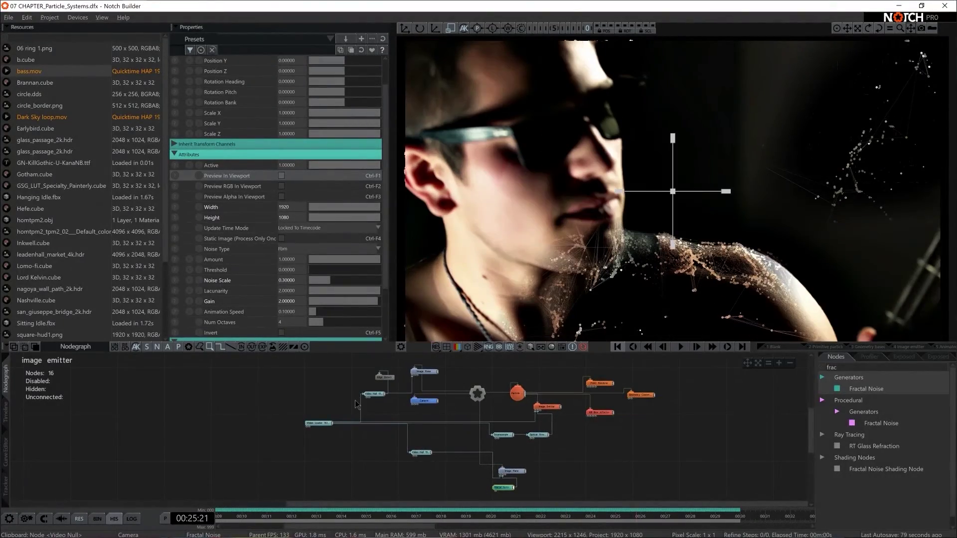
left_click(385, 378)
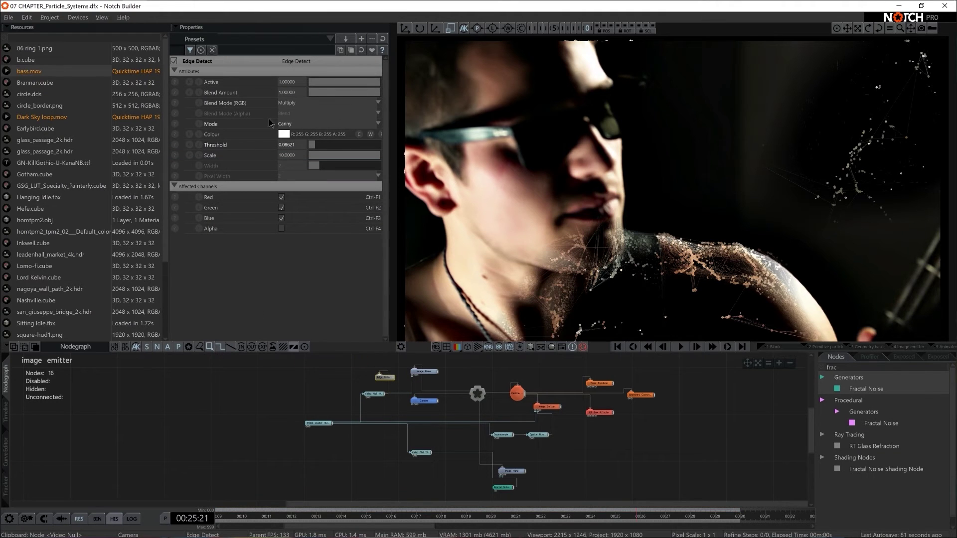
left_click(286, 123)
left_click(298, 132)
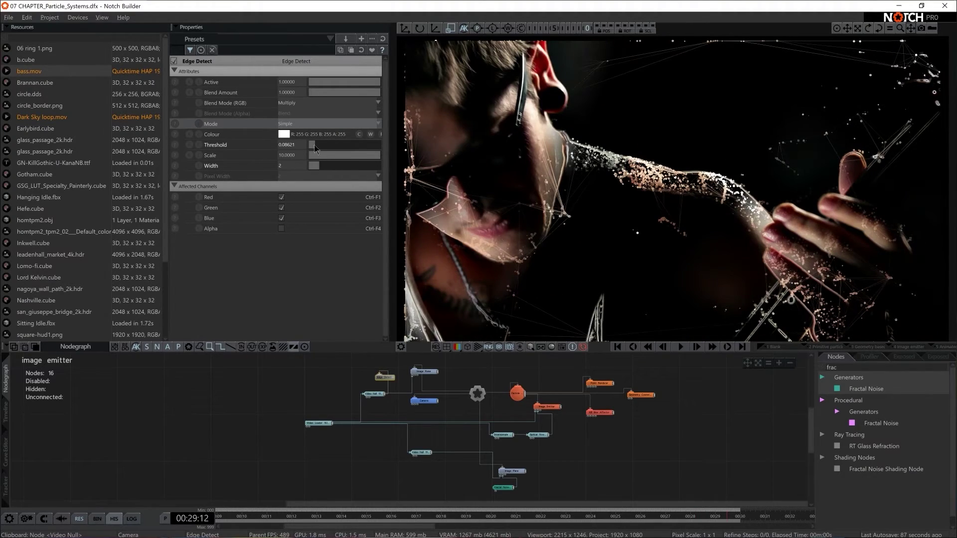
Try red and blue as the Edge Detect's Colour and restore it to white
left_click(283, 133)
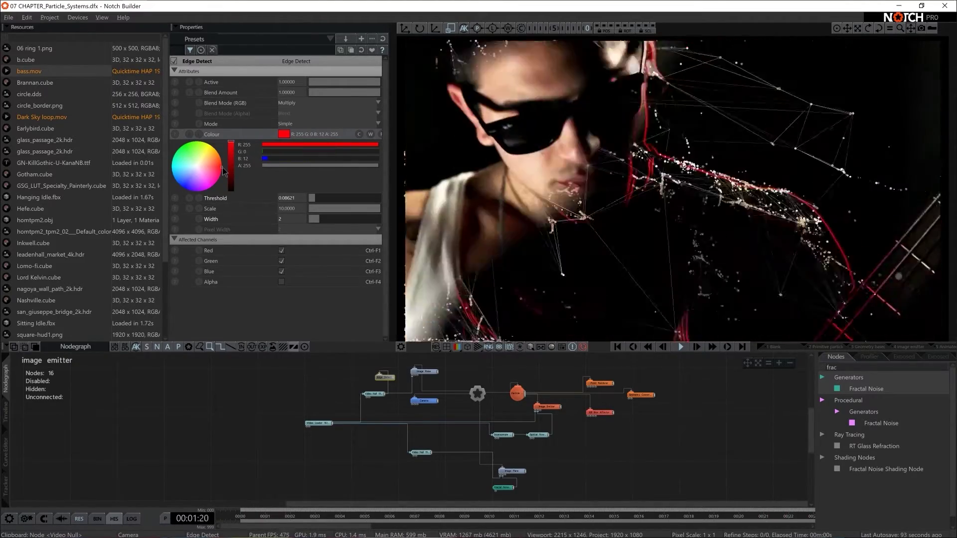
left_click(171, 183)
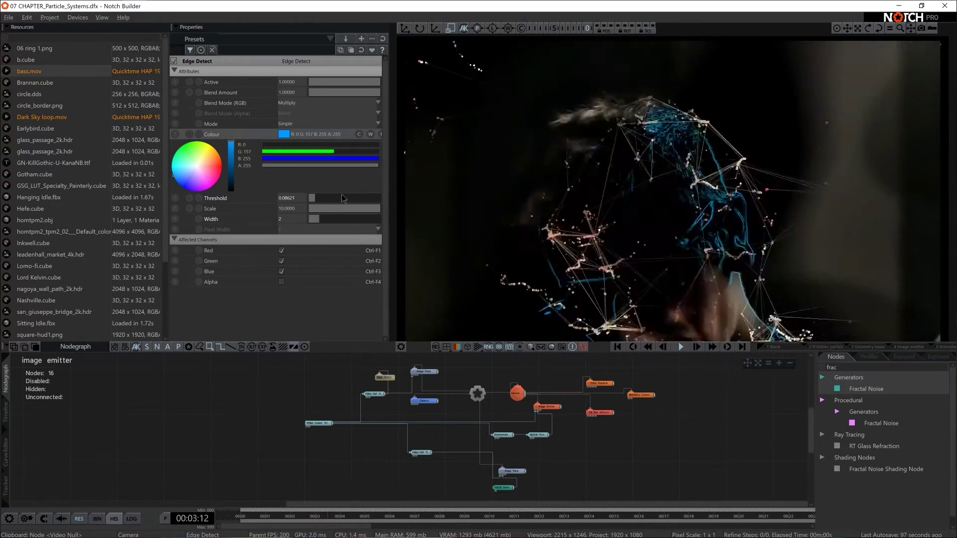
left_click(370, 134)
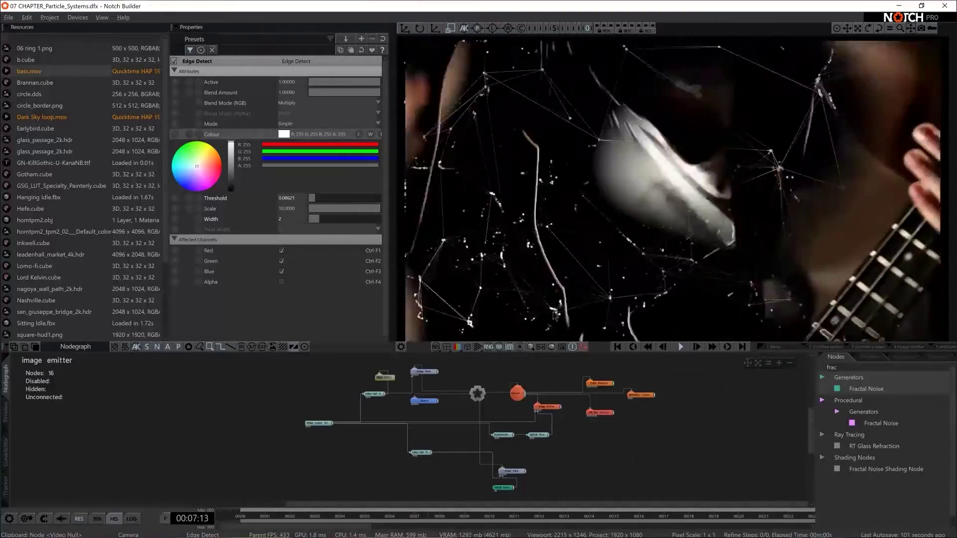
scroll(511, 383, "down", 1)
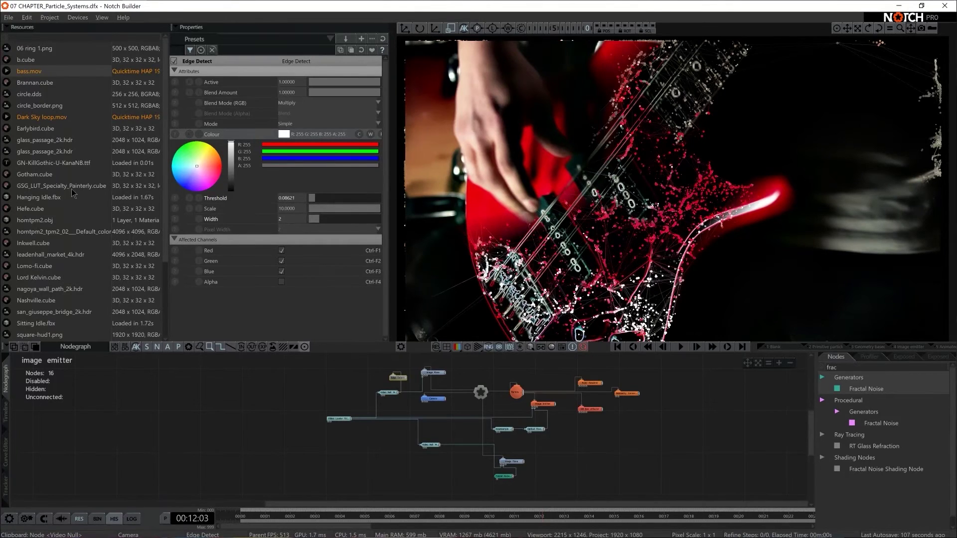
Add GSG_LUT_Specialty_Painterly.cube to the nodegraph as an Apply Colour LUT node connected to the Root
left_click_drag(75, 186, 152, 221)
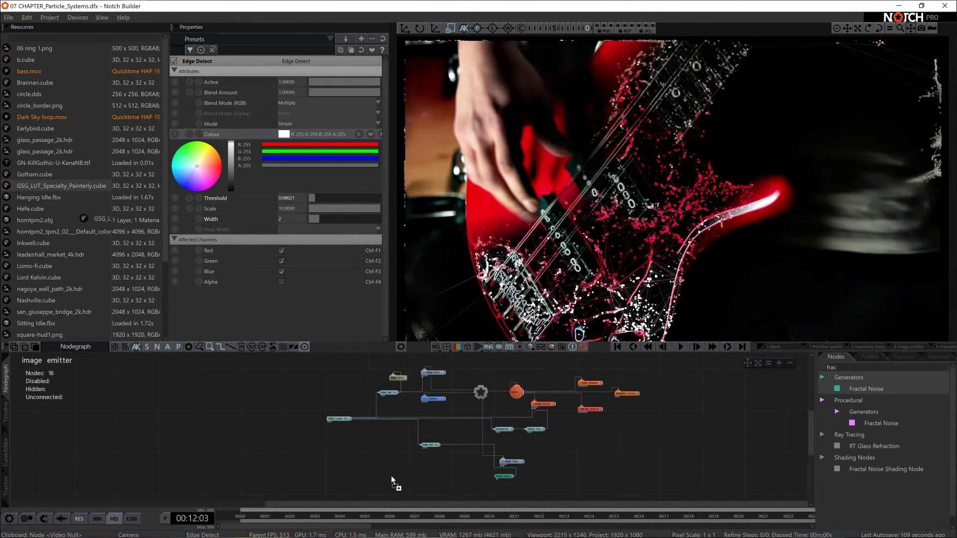
left_click_drag(561, 434, 509, 371)
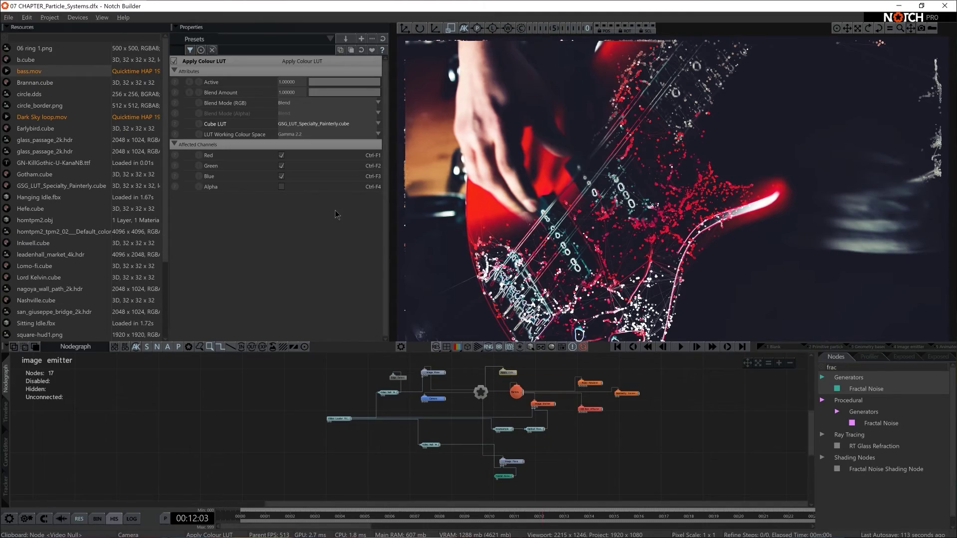
Try other Cube LUTs such as Inkwell.cube and b.cube and return to GSG_LUT_Specialty_Painterly.cube
left_click(303, 129)
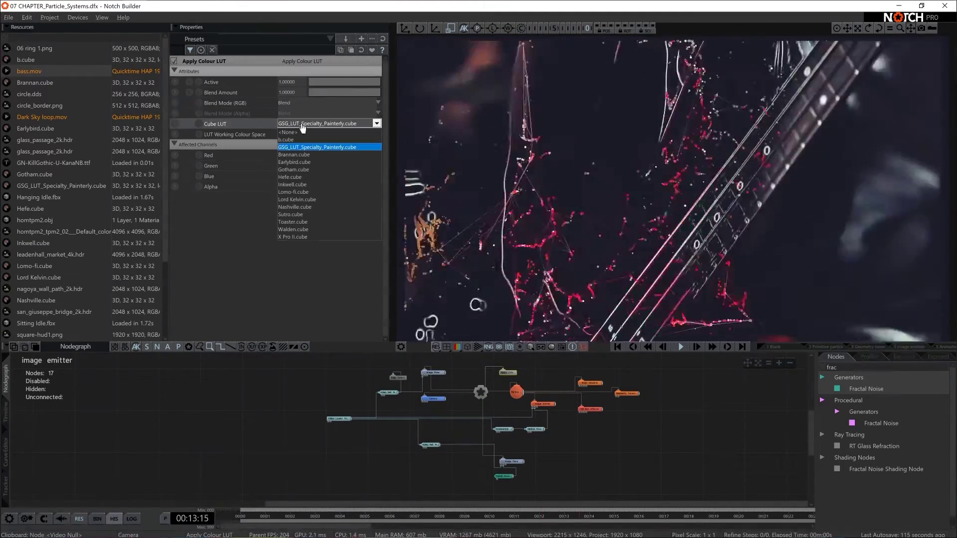
key("Down")
key("Down")
key("Down")
key("Down")
key("Down")
key("Down")
key("Down")
key("Down")
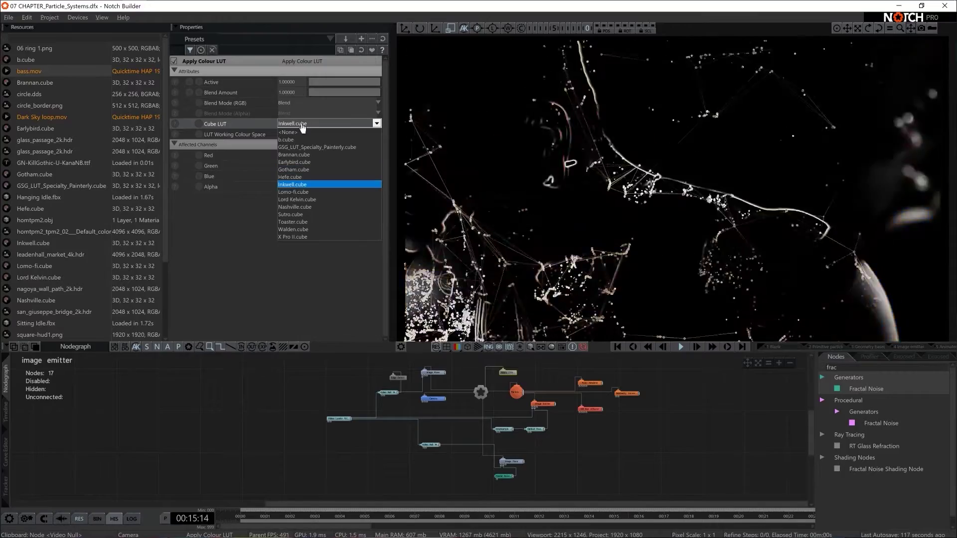
key("Up")
key("Up")
key("Up")
key("Up")
key("Up")
key("Up")
key("Up")
key("Up")
key("Up")
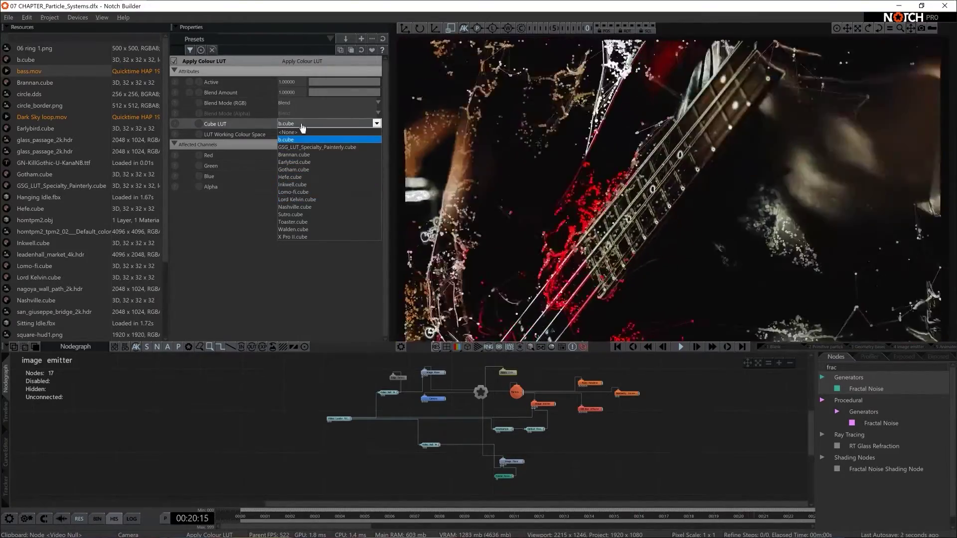
key("Down")
key("Return")
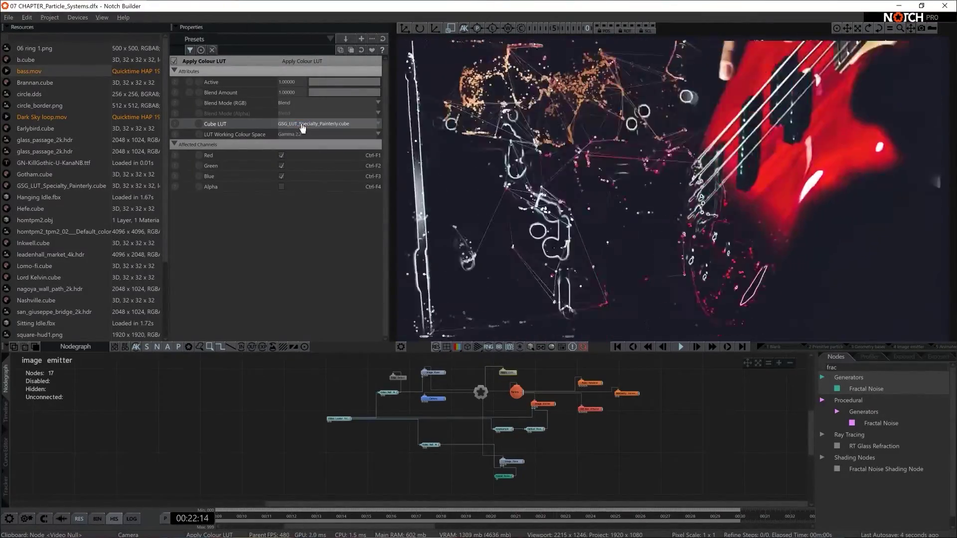
Set the Apply Colour LUT's Blend Amount to 0.7
left_click_drag(361, 95, 354, 92)
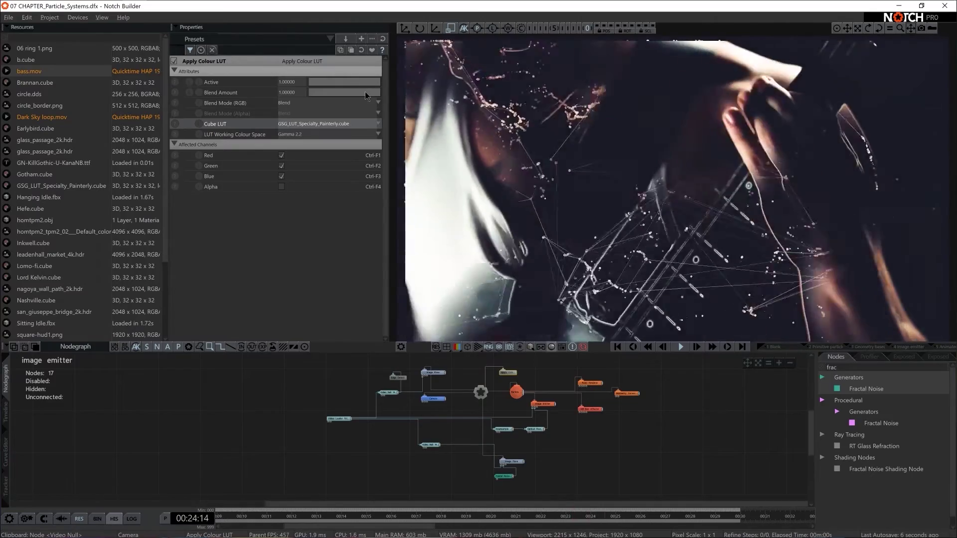
left_click(289, 92)
type("0.7")
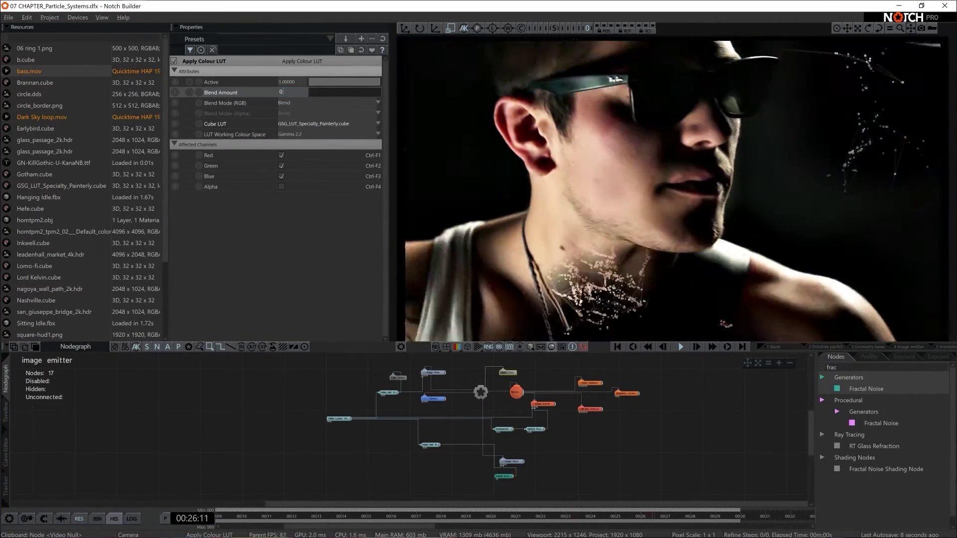
key("Return")
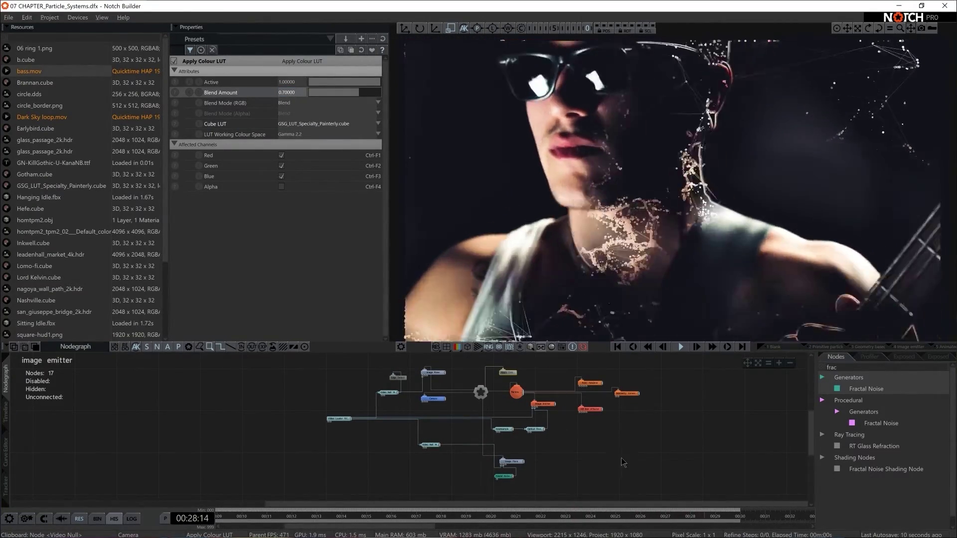
Reposition the lower Video Null and the Image Plane it feeds to make room in the nodegraph
left_click(598, 428)
scroll(649, 467, "up", 2)
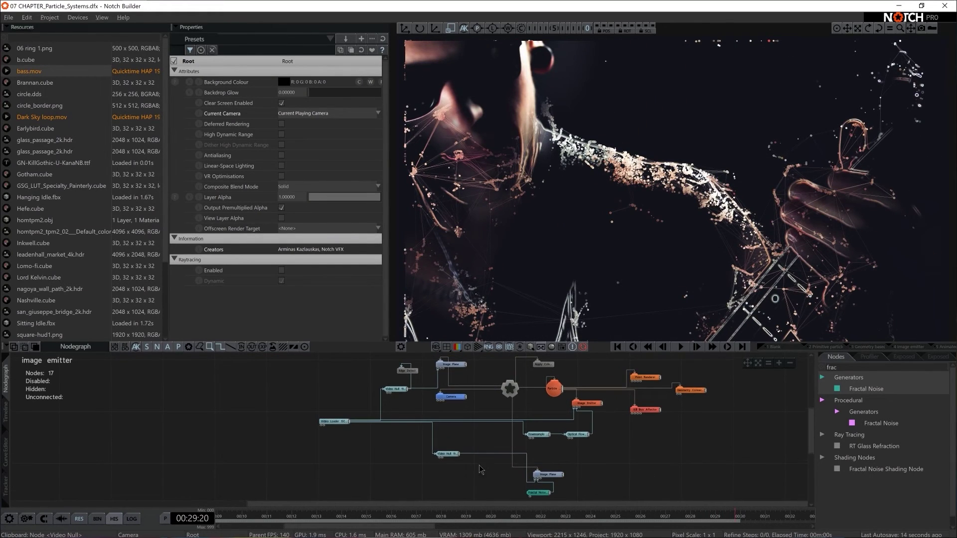
left_click_drag(445, 454, 439, 467)
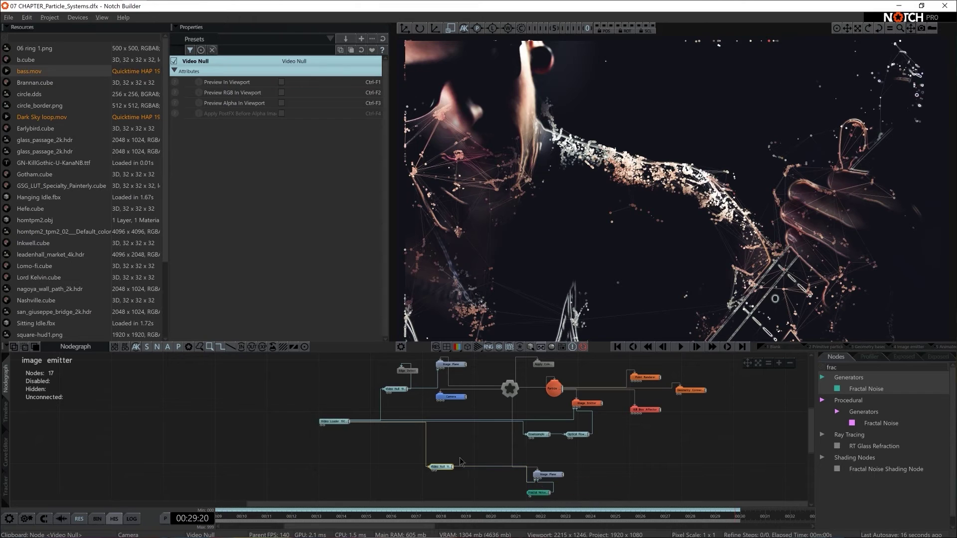
left_click_drag(555, 475, 574, 463)
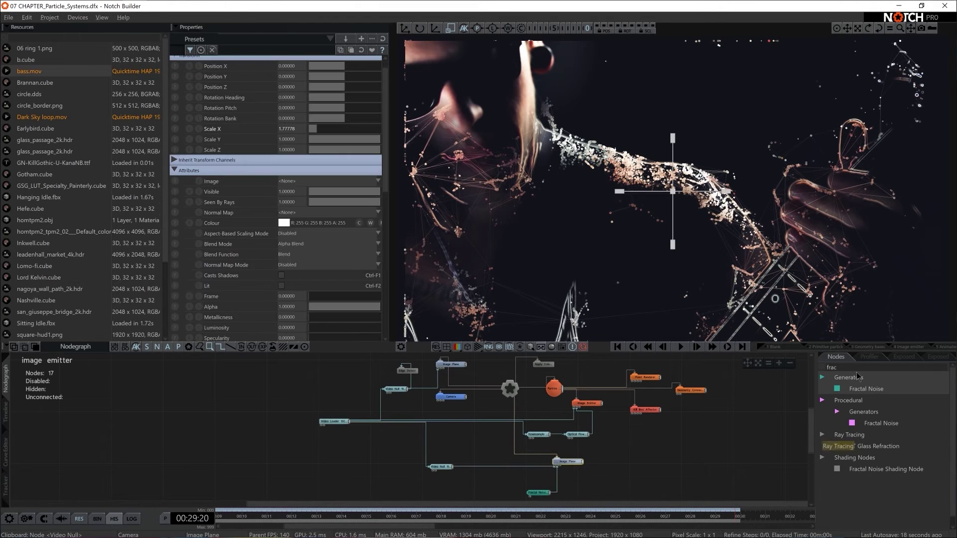
Find the Post-FX Frame Difference node and attach it to the lower Video Null
type("image")
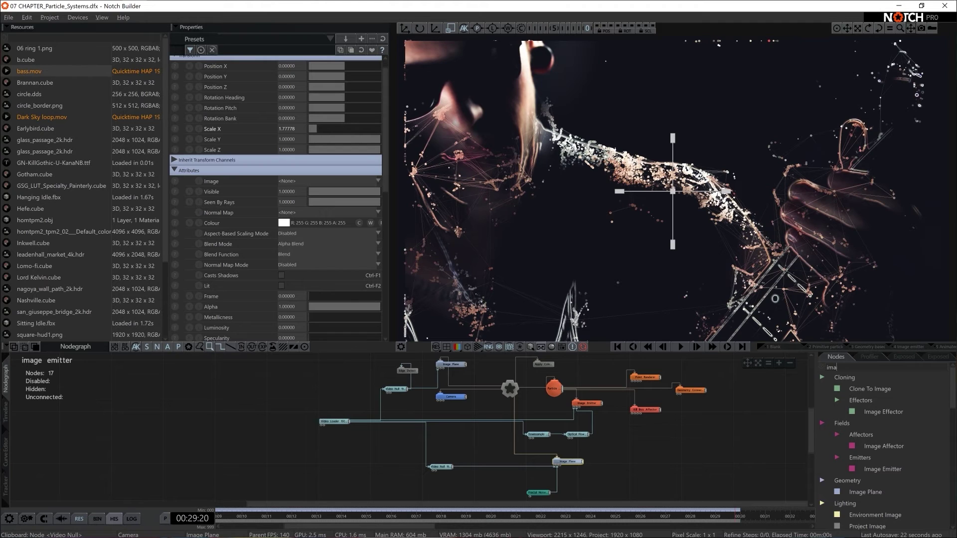
key("BackSpace")
key("BackSpace")
key("BackSpace")
type("fran")
key("BackSpace")
key("BackSpace")
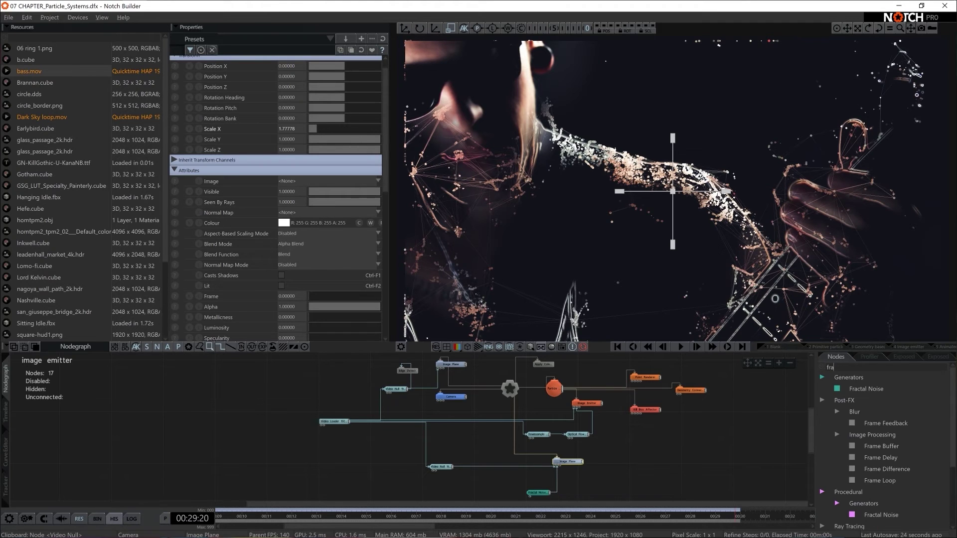
type("me")
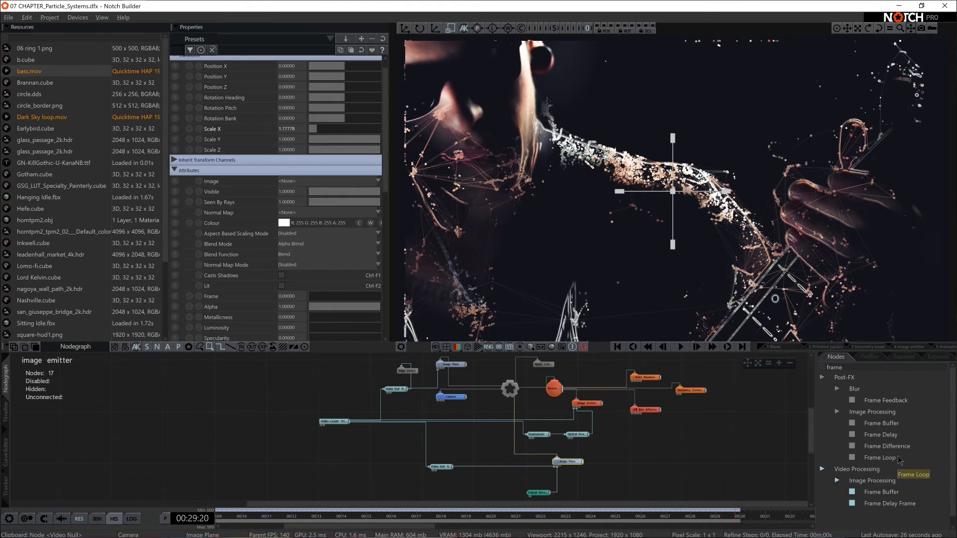
left_click_drag(887, 446, 454, 468)
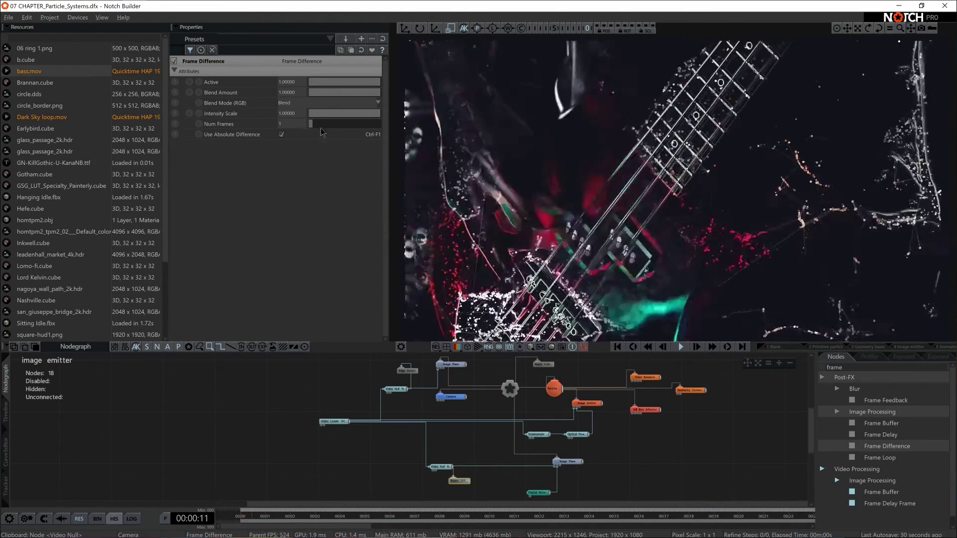
Set the Frame Difference's Num Frames to 25 and its RGB Blend Mode to Screen
left_click(298, 122)
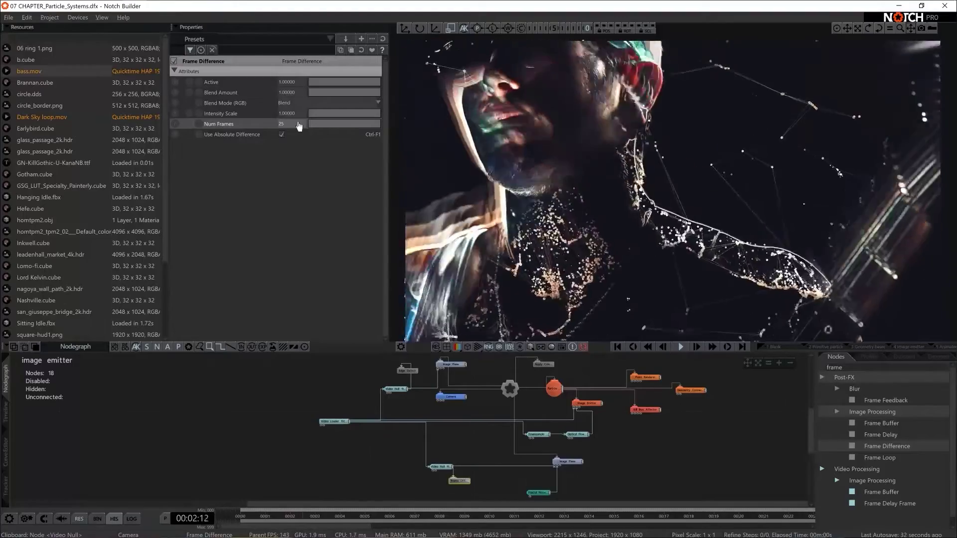
left_click(303, 102)
key("Down")
key("Down")
key("Down")
key("Down")
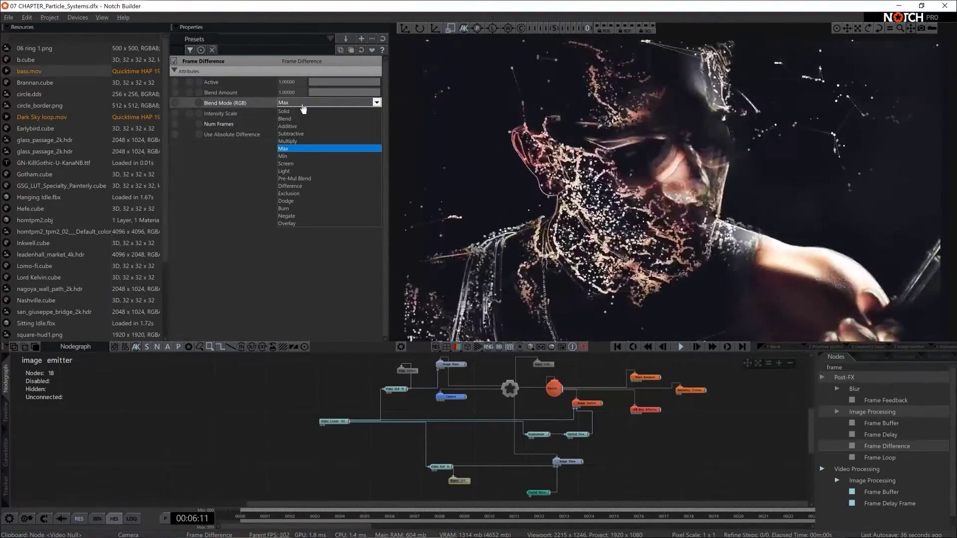
key("Down")
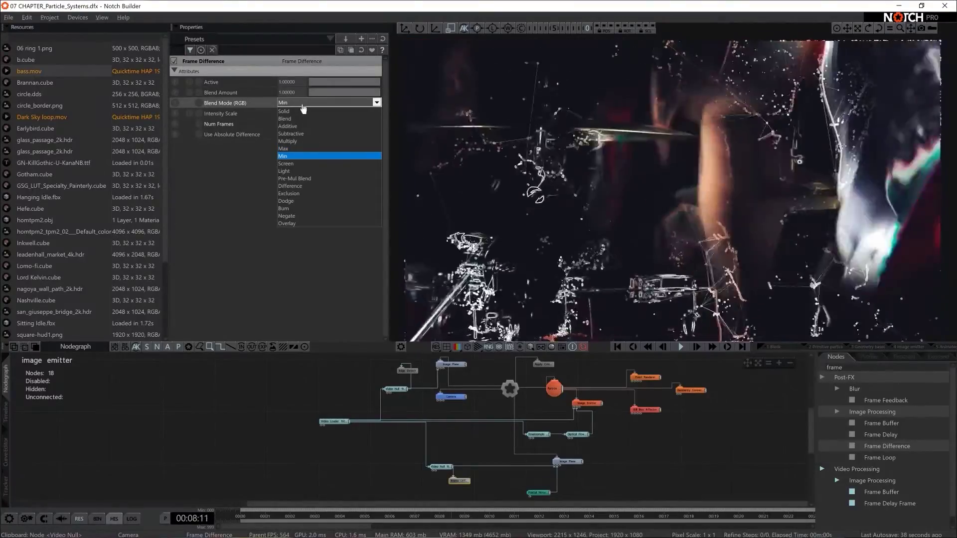
key("Down")
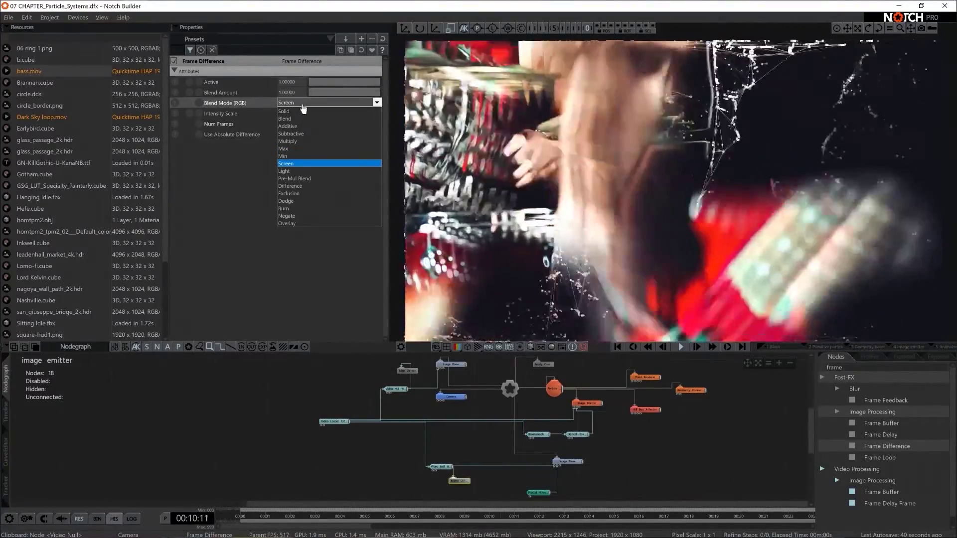
key("Return")
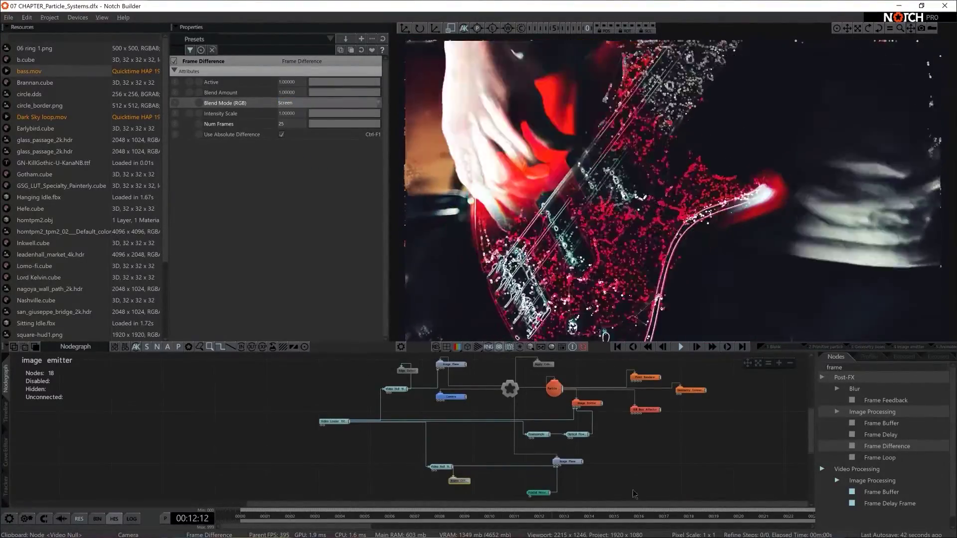
Attach a Colour Correction node to the lower Video Null and raise its Contrast to about 1.3
left_click(658, 474)
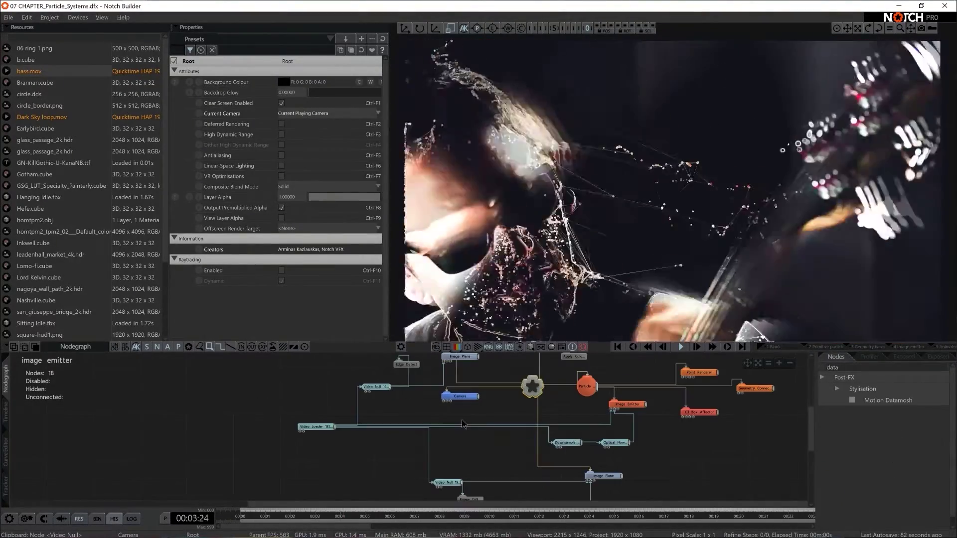
scroll(463, 424, "down", 3)
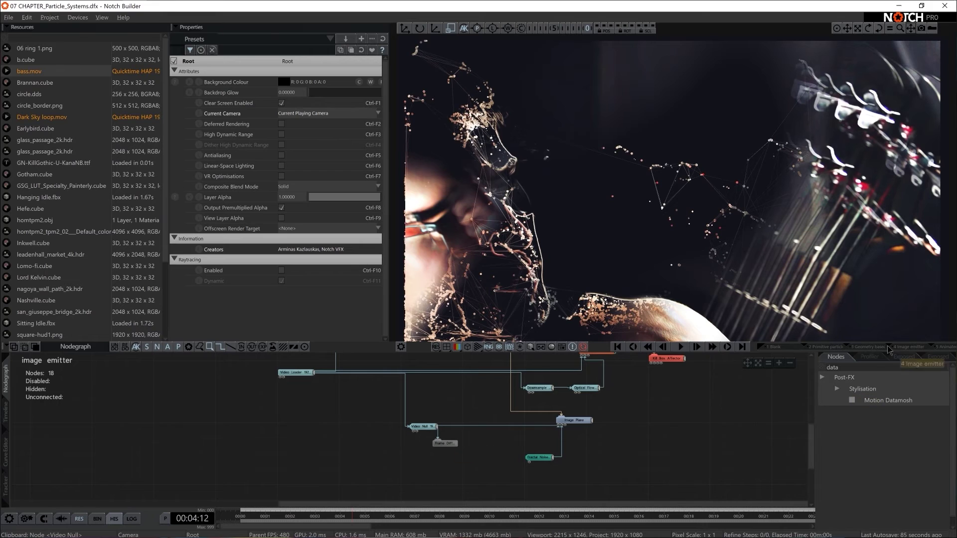
key("BackSpace")
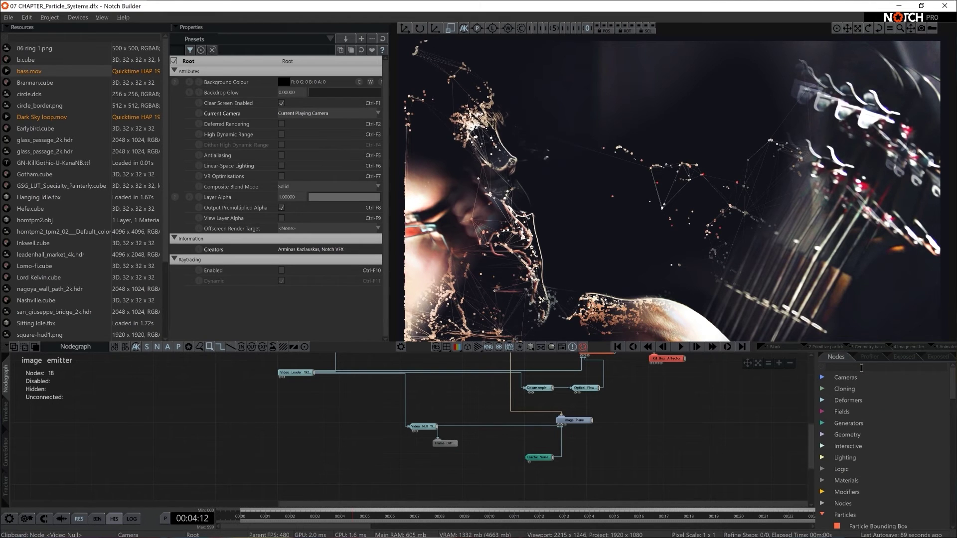
type("colour corr")
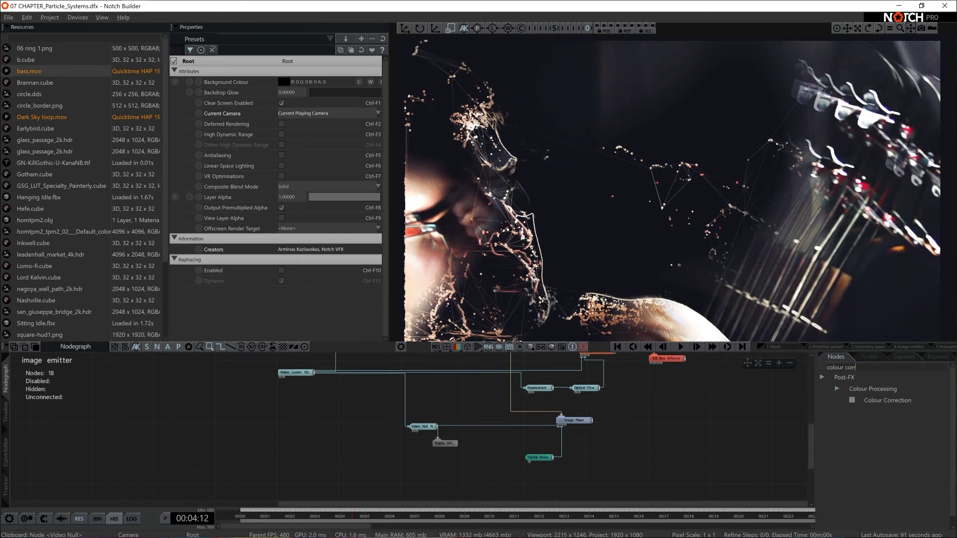
left_click_drag(890, 402, 876, 415)
left_click_drag(455, 410, 467, 406)
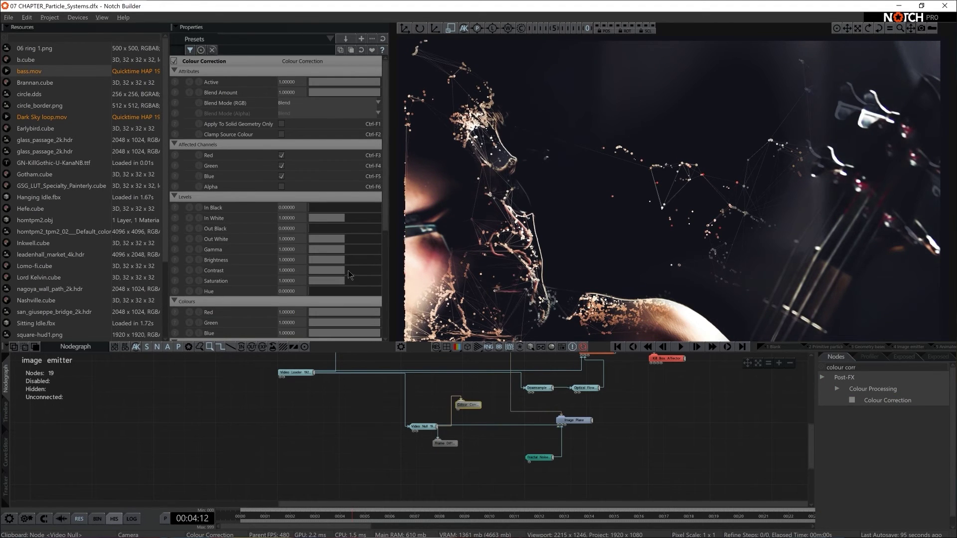
left_click_drag(347, 271, 357, 272)
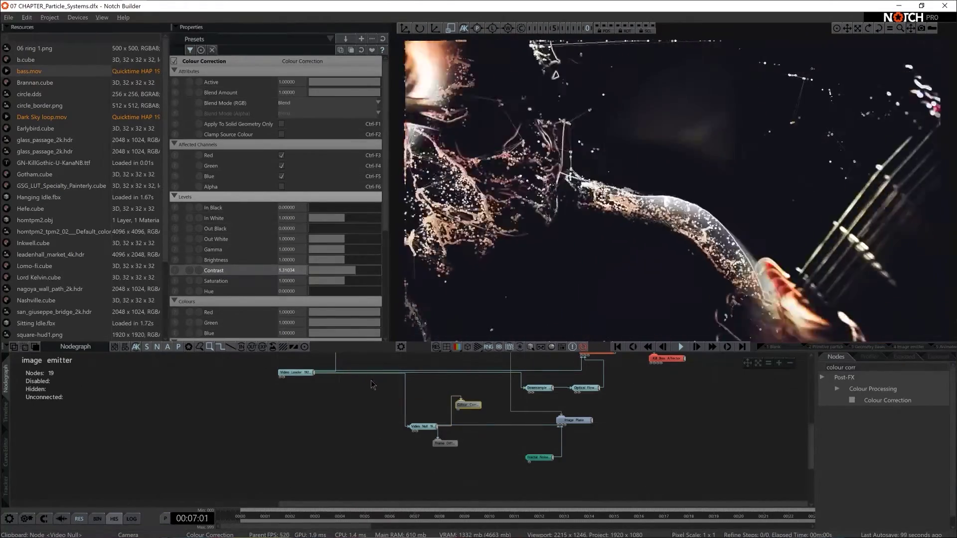
Align the Colour Correction and Frame Difference nodes above and below the Video Null's output
mouse_move(467, 405)
left_mouse_down()
mouse_move(451, 421)
mouse_move(453, 412)
left_mouse_up()
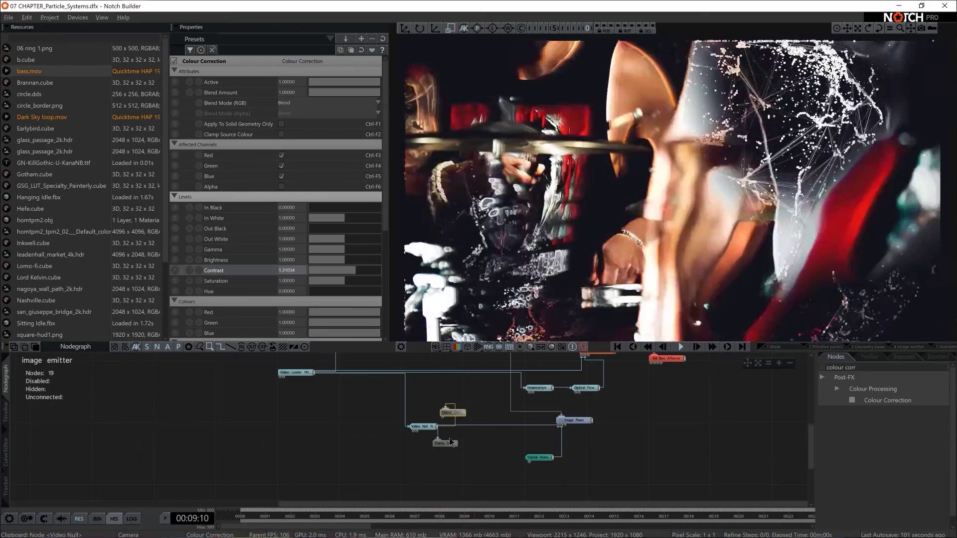
left_click_drag(446, 446, 454, 446)
left_click(454, 446)
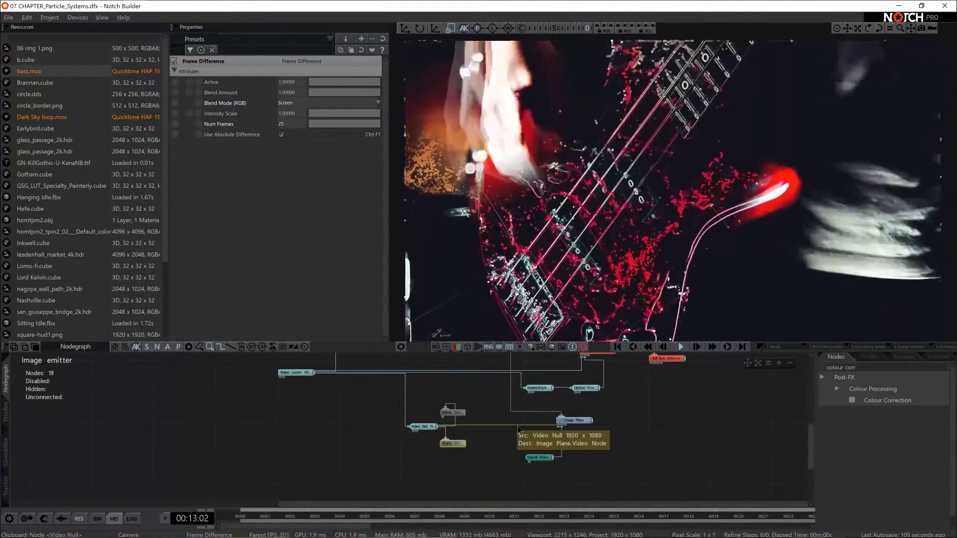
Attach a Recolour node to the lower Video Null and connect the Video Loader to its Source Image input
key("BackSpace")
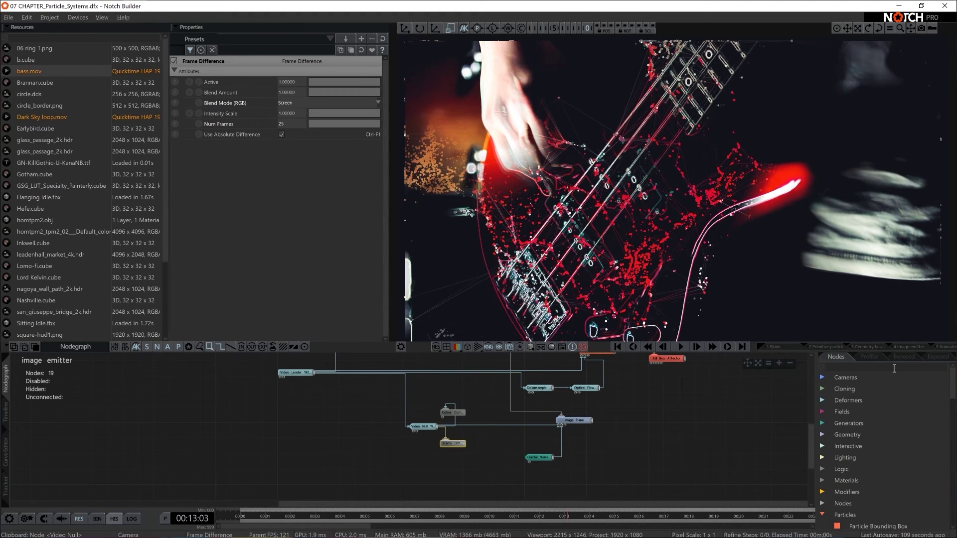
type("reco")
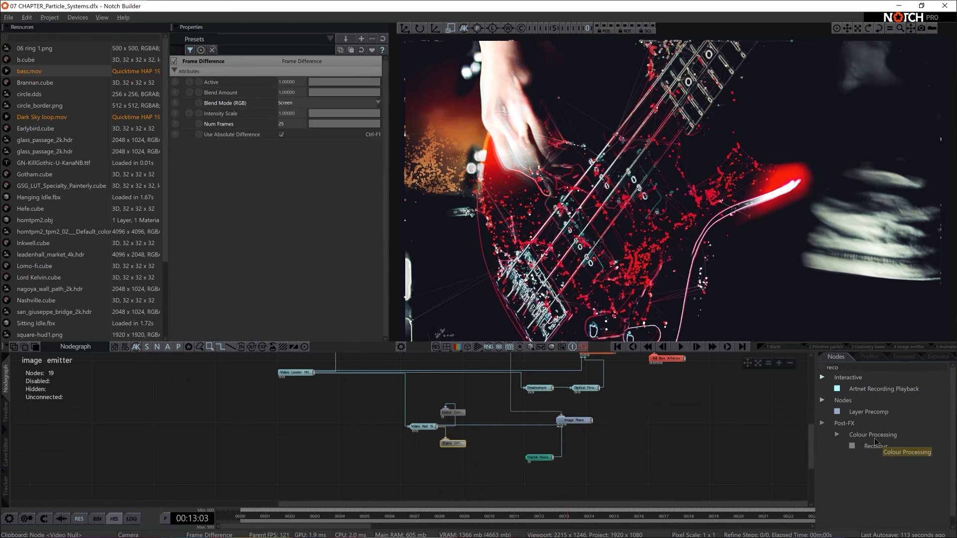
left_click_drag(450, 474, 451, 469)
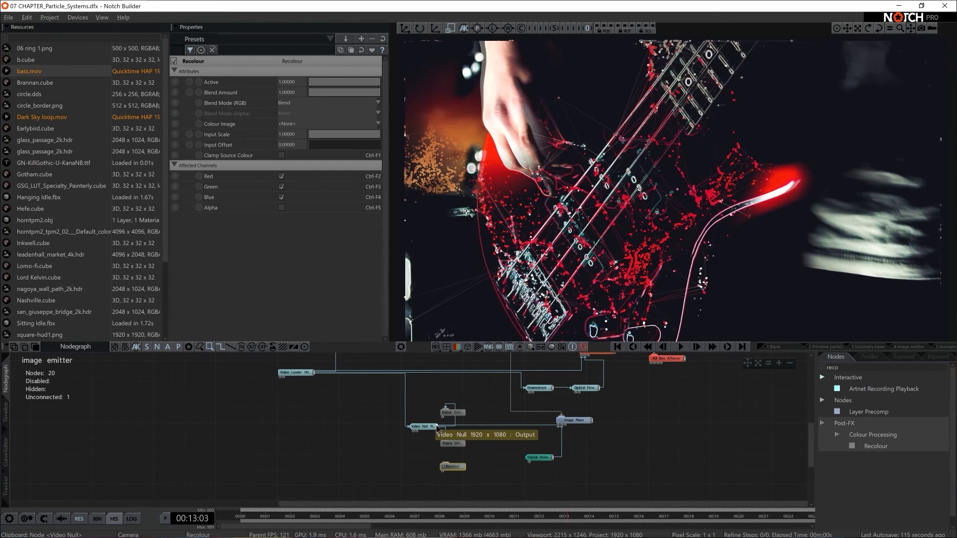
left_click(447, 465)
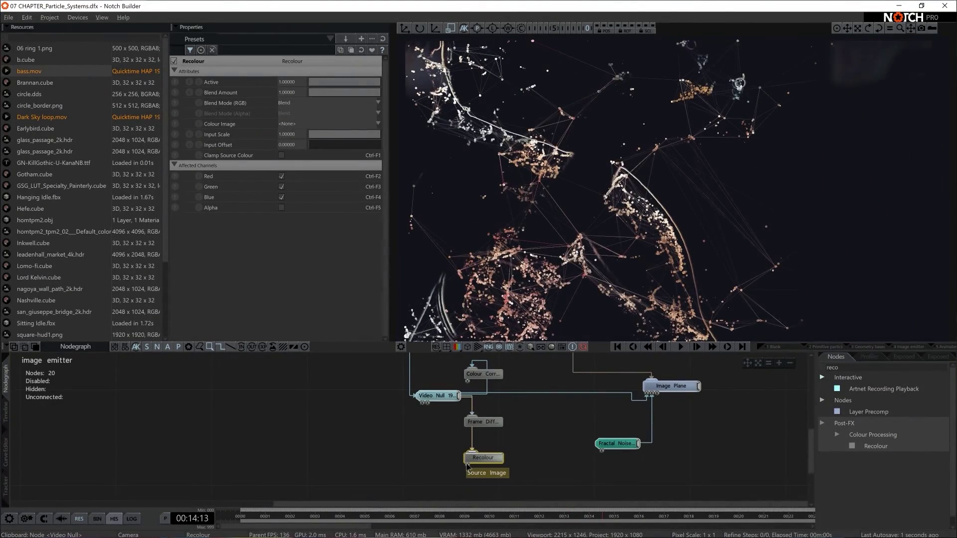
scroll(406, 428, "down", 3)
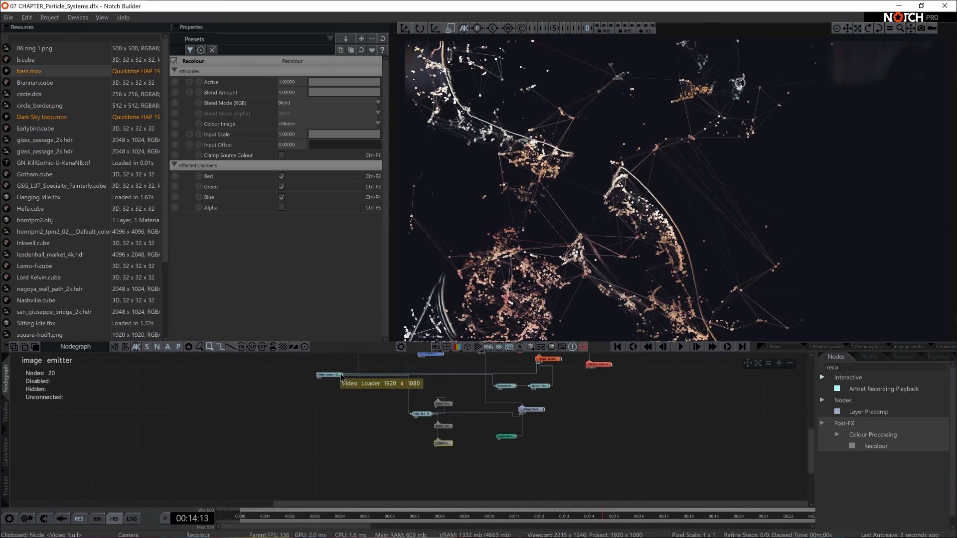
left_click_drag(431, 446, 432, 444)
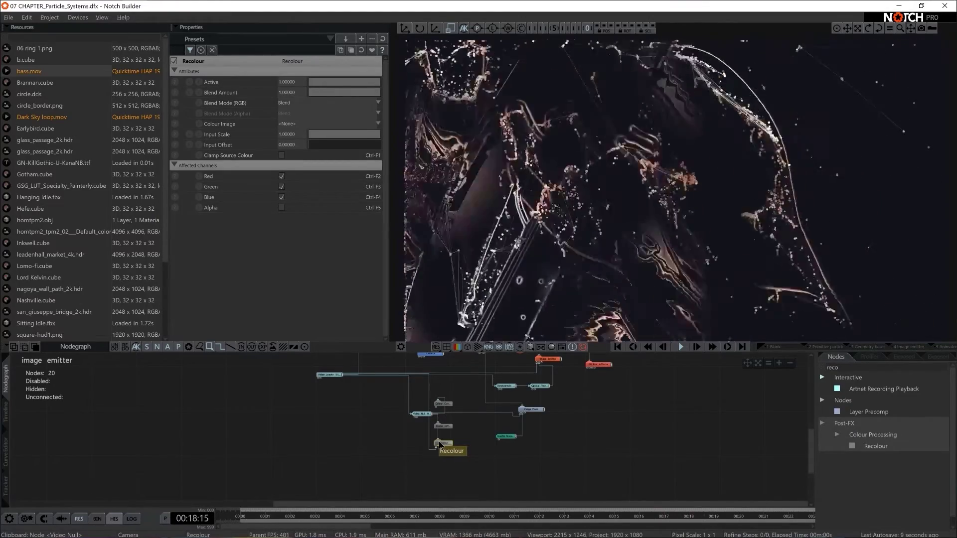
Preview the Video Loader's footage in the viewport, switching the preview off again
left_click(329, 375)
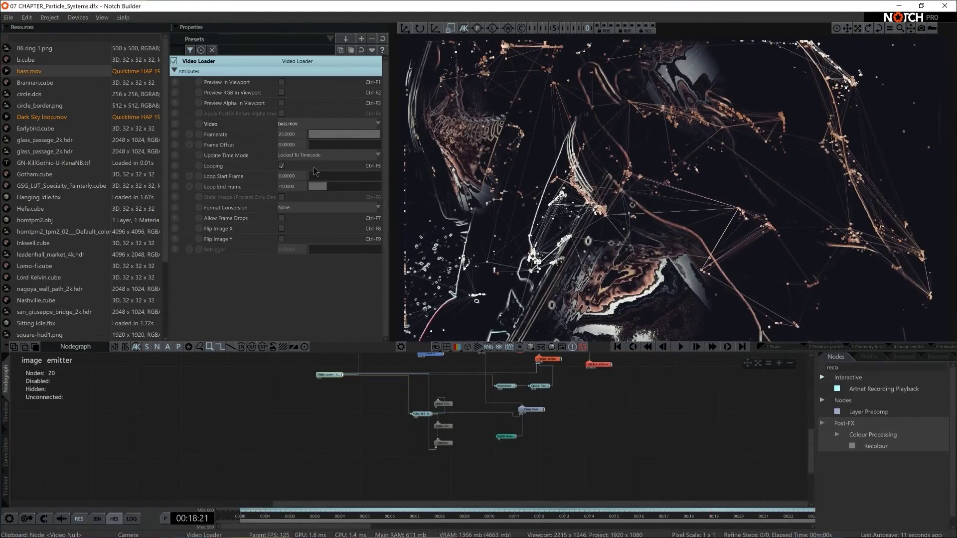
left_click(282, 82)
left_click(282, 83)
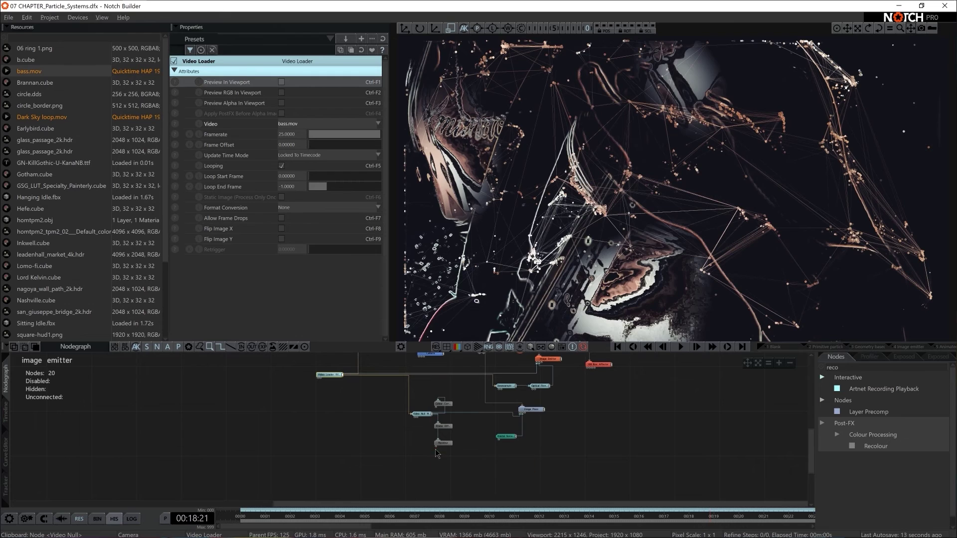
Add a Colour Ramp node and connect it to the Recolour's Source Image input in place of the Video Loader
double_click(832, 368)
type("ramp")
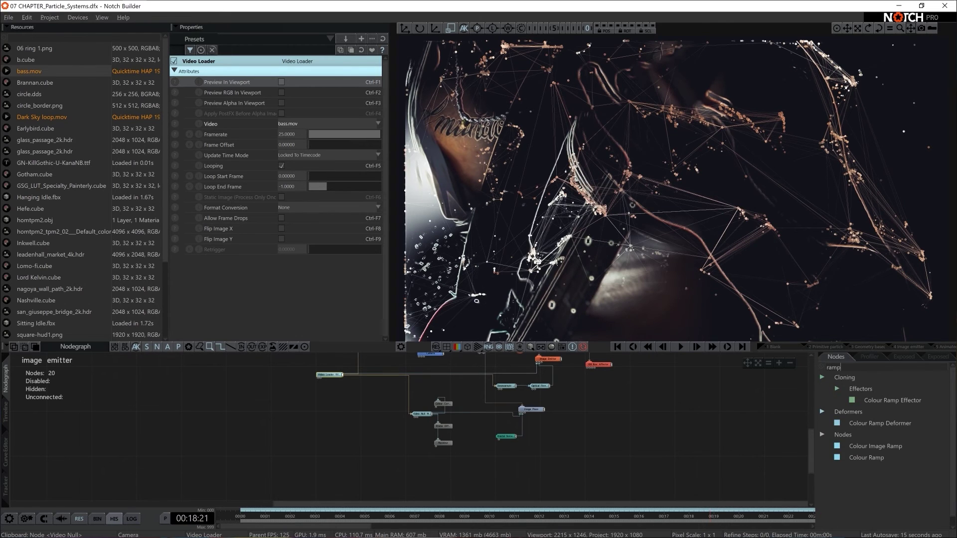
left_click_drag(867, 458, 419, 450)
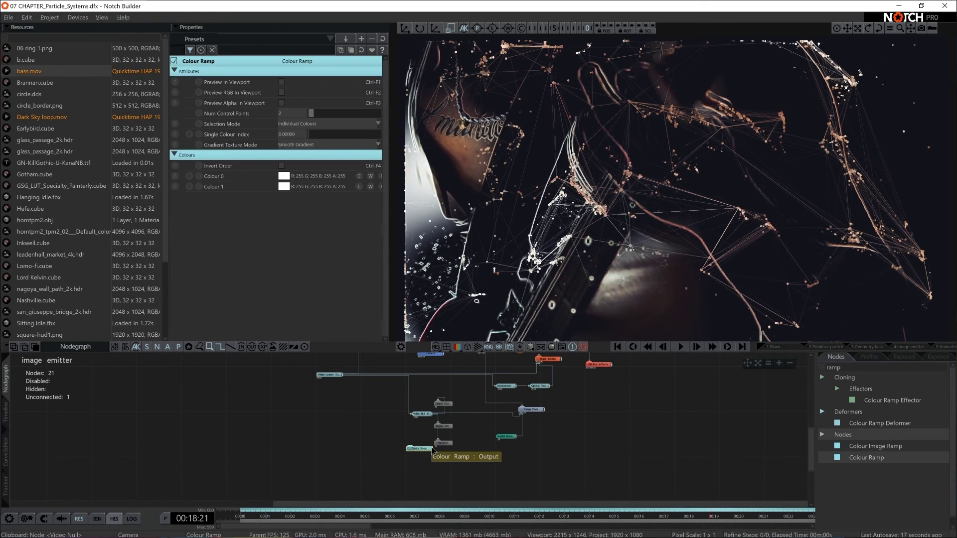
left_click(430, 455)
left_click(426, 449)
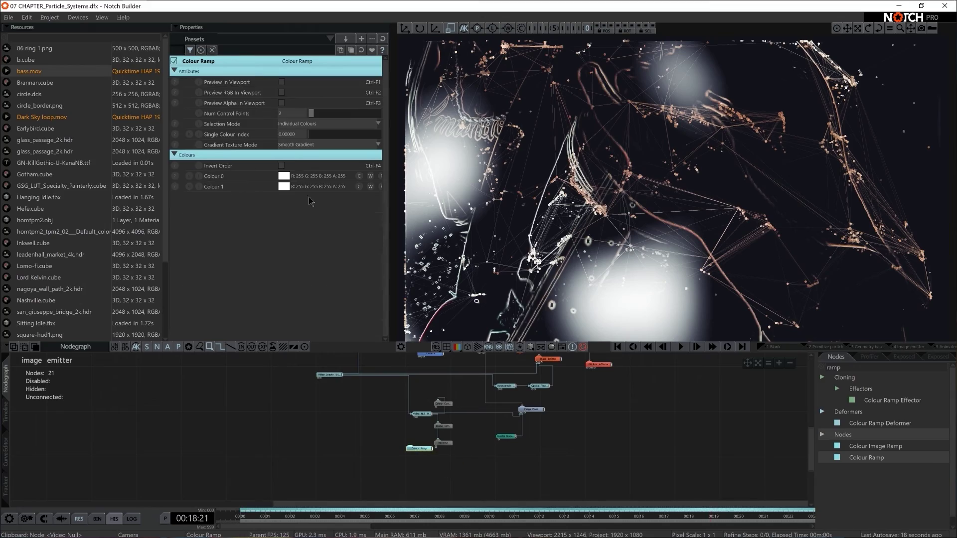
Set the Colour Ramp's Colour 0 to orange (255, 123, 0) and Colour 1 to blue (0, 90, 255)
left_click(282, 177)
left_click_drag(202, 207, 230, 196)
left_click(284, 239)
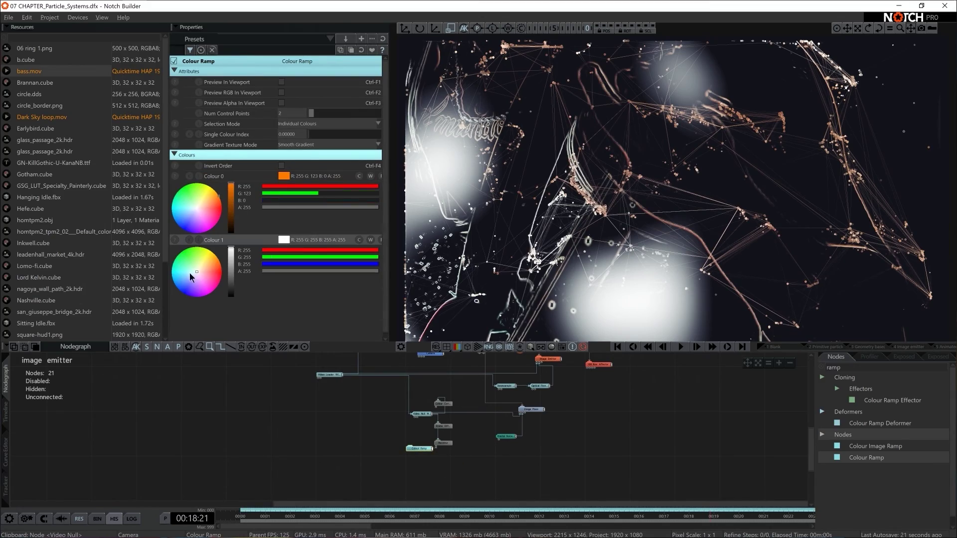
left_click(178, 288)
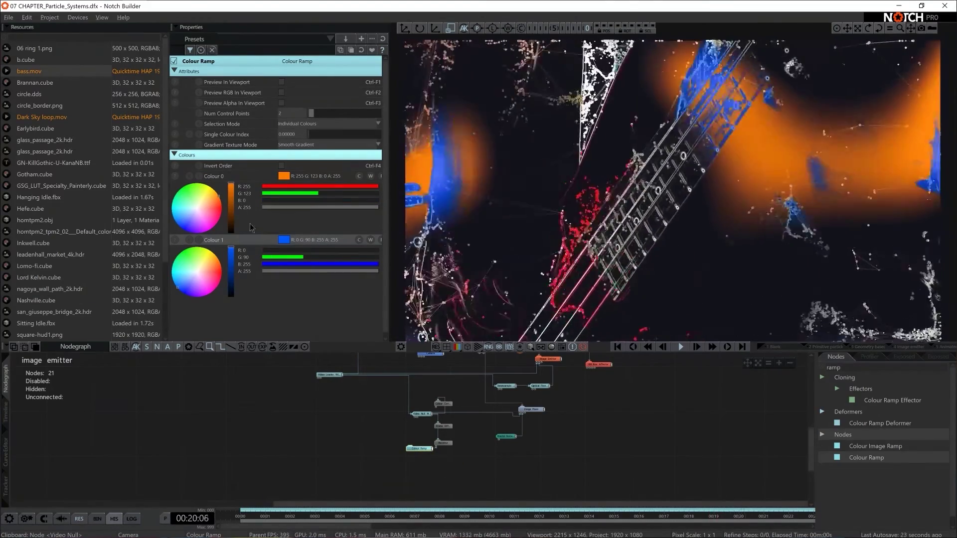
Change the ramp's Colour 0 to red (255, 35, 0) and try pink and green for Colour 1, settling on blue (0, 85, 255)
left_click(221, 205)
left_click_drag(190, 271, 240, 297)
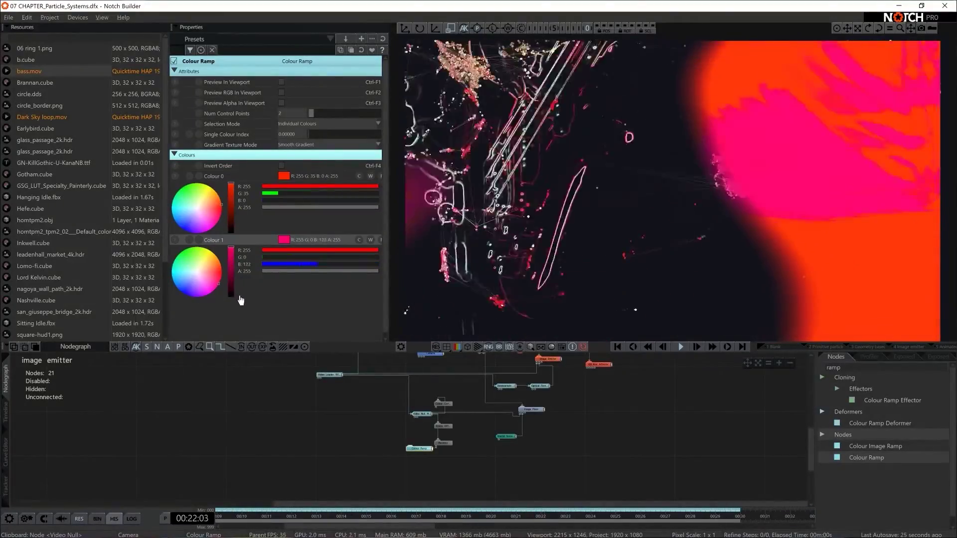
mouse_move(273, 261)
left_mouse_down()
mouse_move(364, 257)
mouse_move(277, 250)
left_mouse_up()
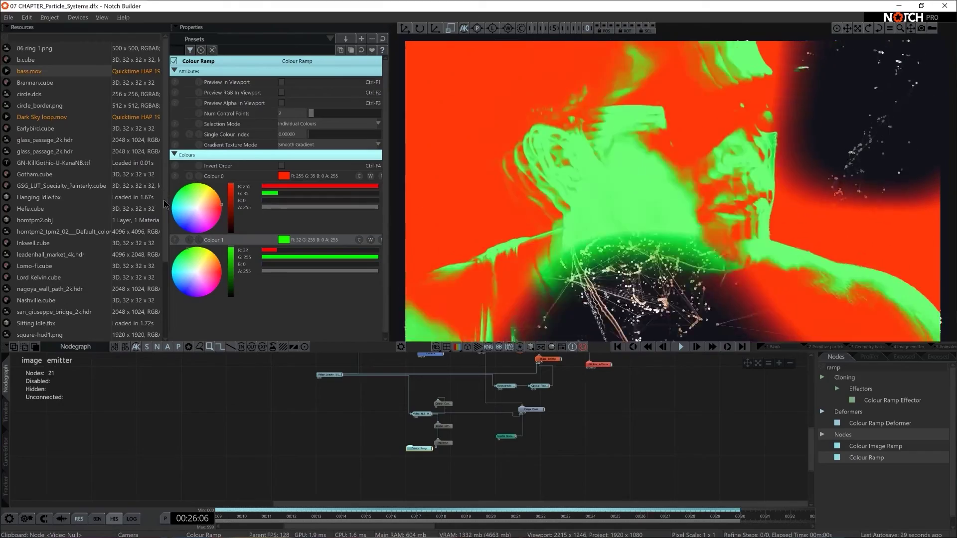
left_click(192, 260)
left_click_drag(170, 299, 166, 302)
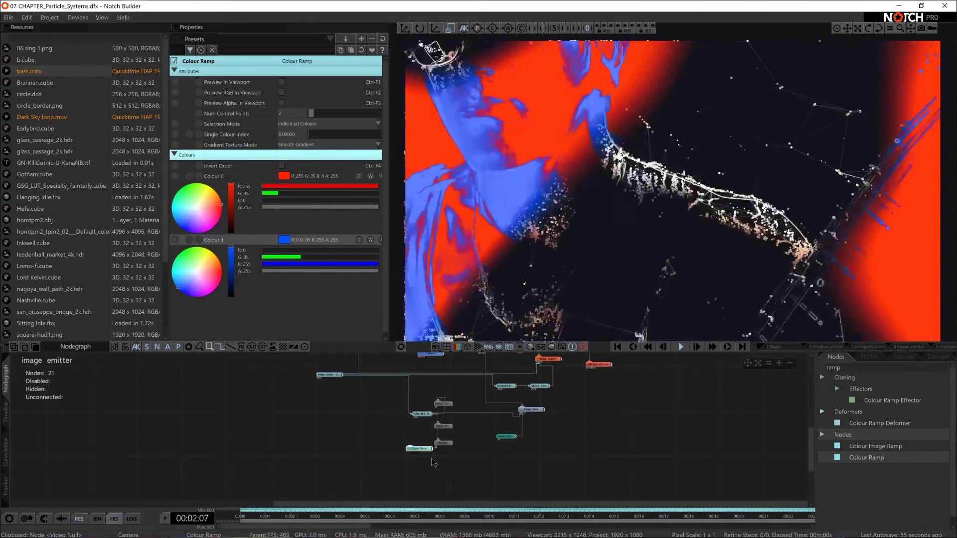
Cycle through the Recolour's RGB blend modes and set it to Exclusion
left_click(442, 443)
left_click(296, 102)
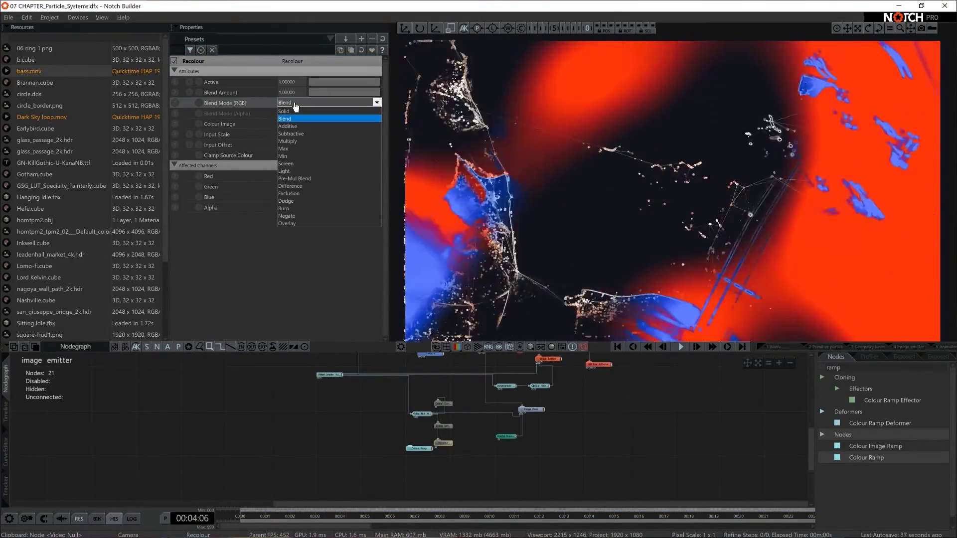
key("Down")
key("Down")
key("Down")
key("Down")
key("Down")
key("Down")
key("Down")
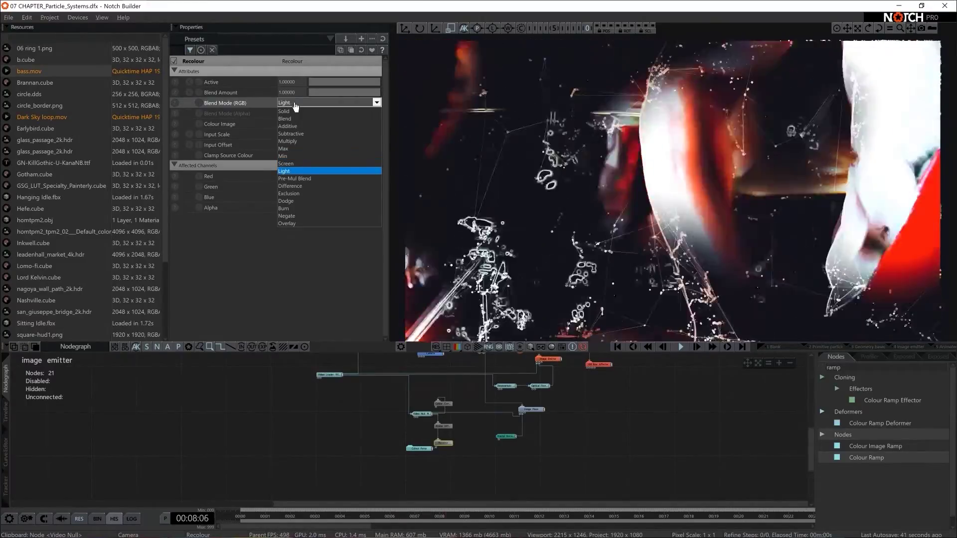
key("Down")
key("Down")
key("Down")
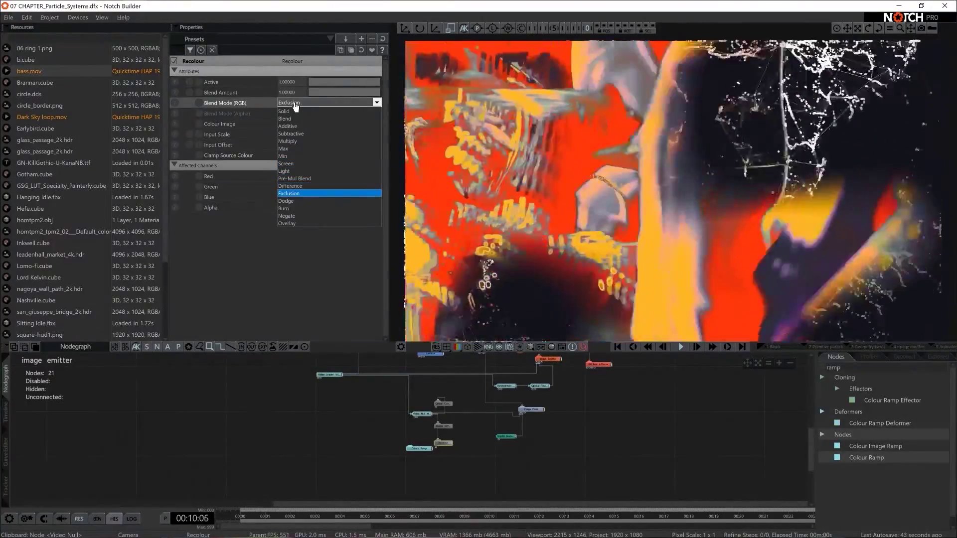
key("Return")
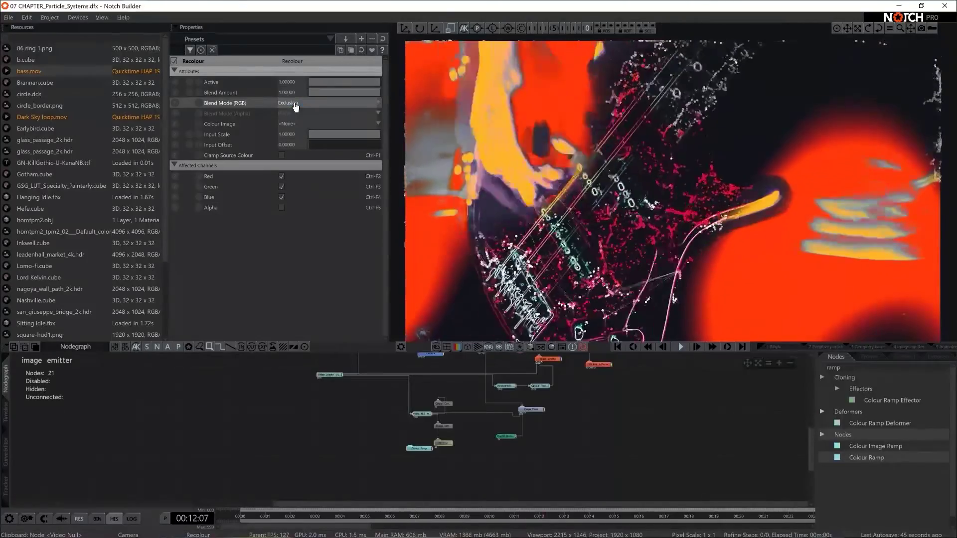
Delete the Colour Ramp and Recolour nodes below the lower Video Null
left_click(386, 468)
scroll(432, 484, "up", 3)
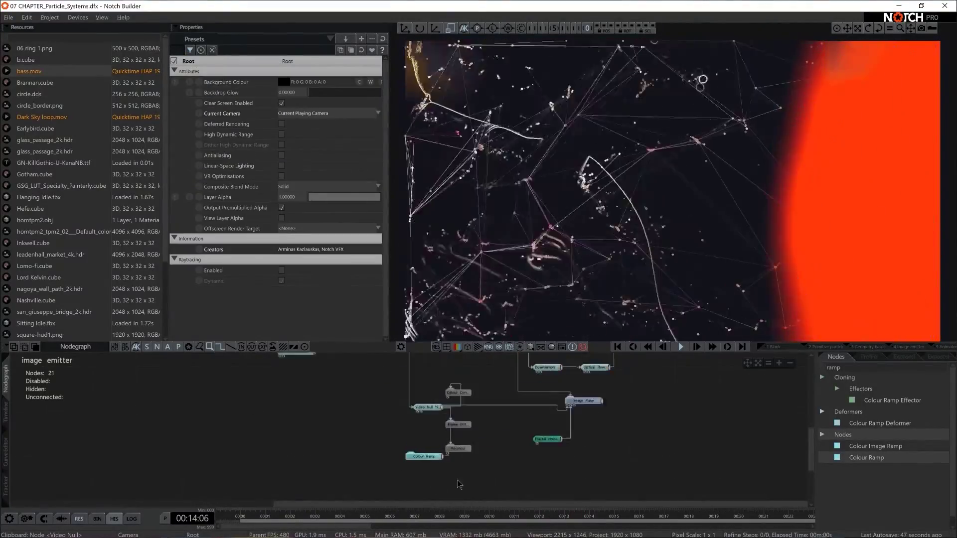
left_click_drag(387, 442, 456, 479)
key("Delete")
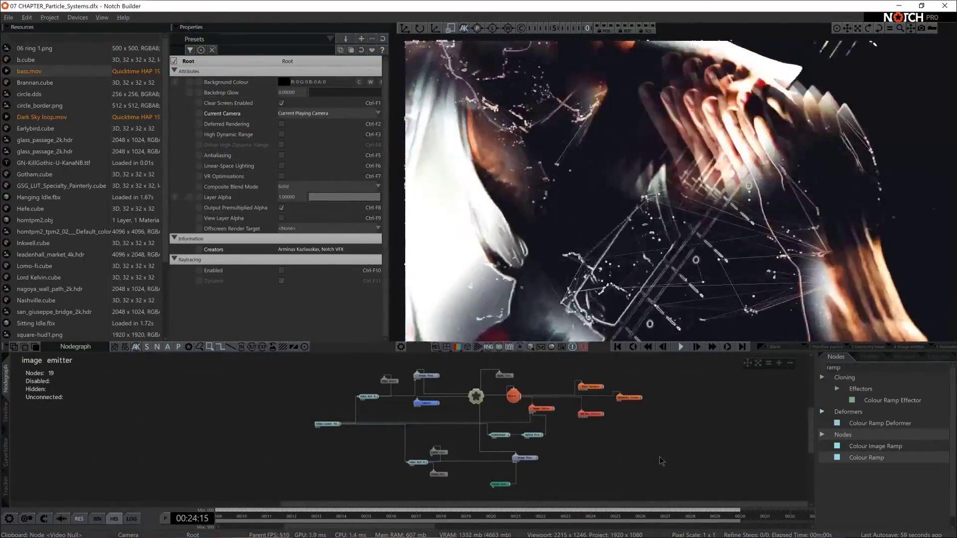
Review the properties of the Point Renderer, Kill Box Affector and Image Emitter nodes in the particle system
scroll(623, 457, "up", 3)
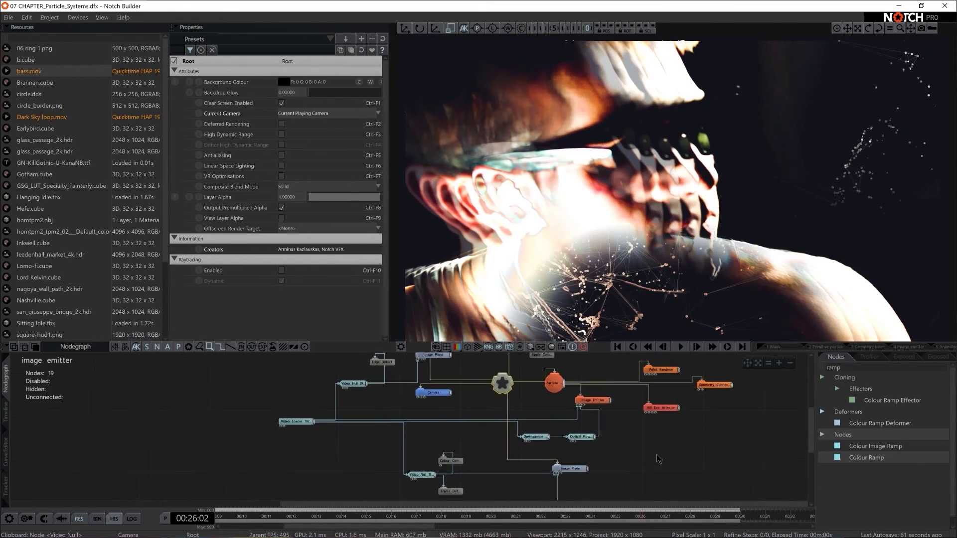
left_click(584, 383)
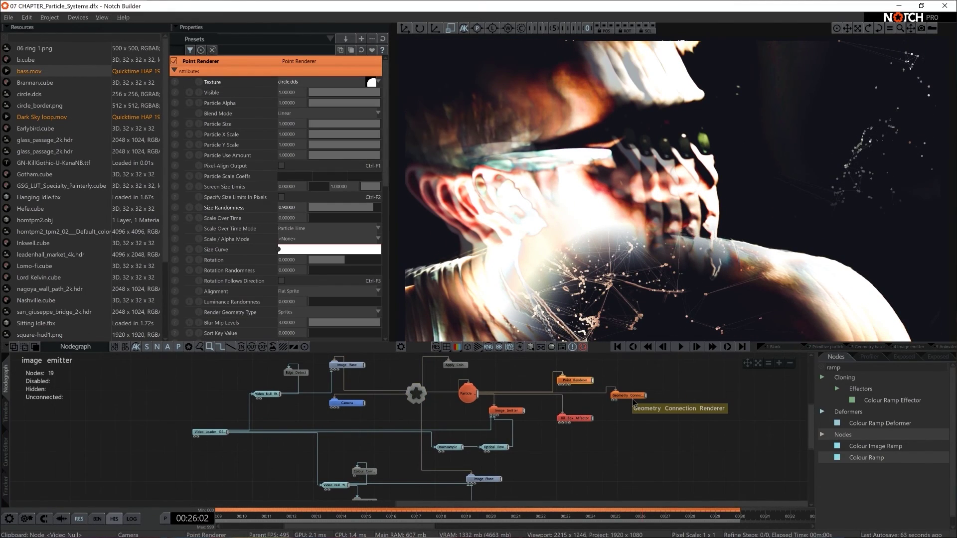
left_click(577, 418)
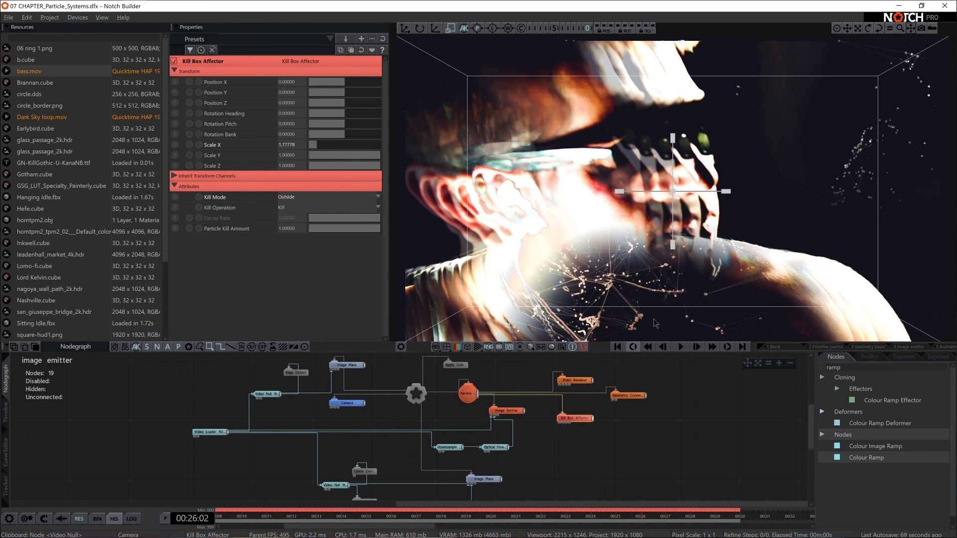
left_click(538, 371)
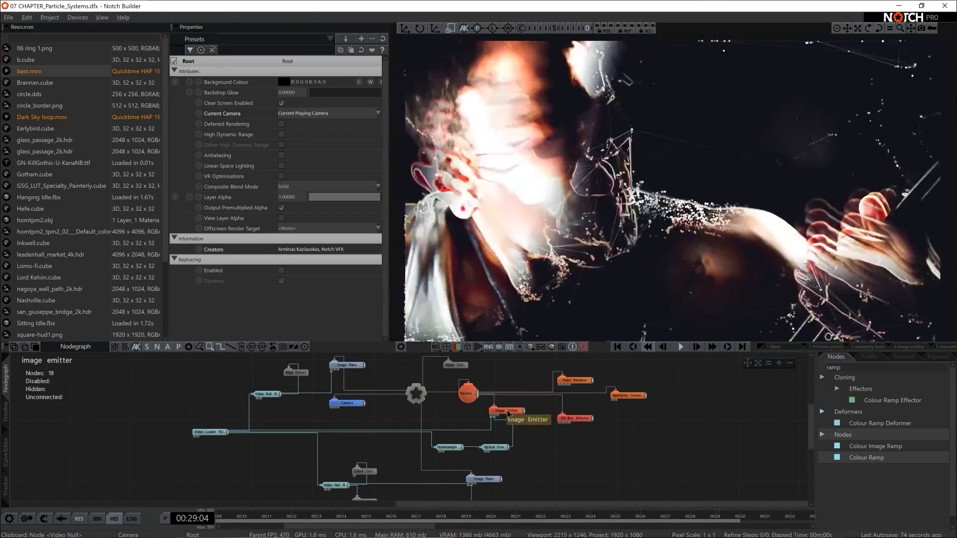
left_click(509, 412)
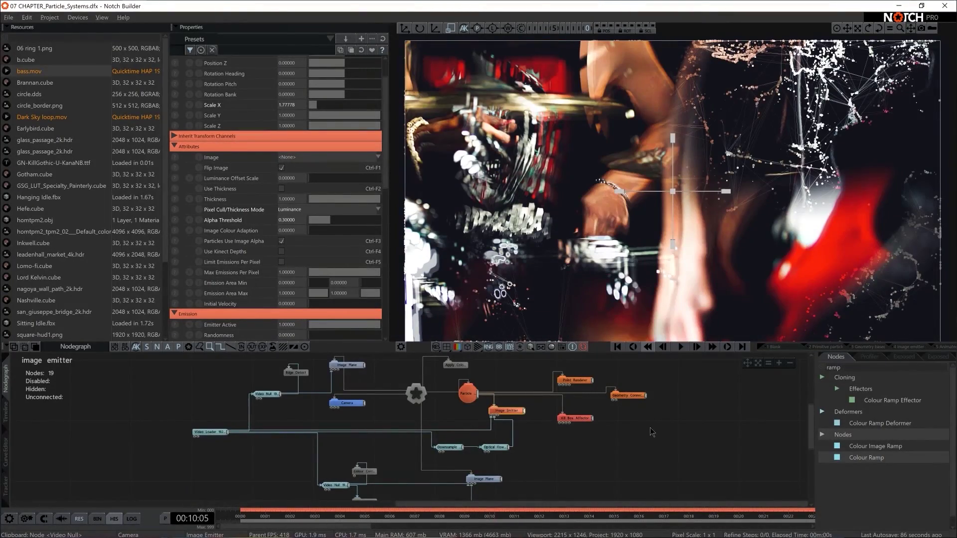
scroll(651, 431, "down", 3)
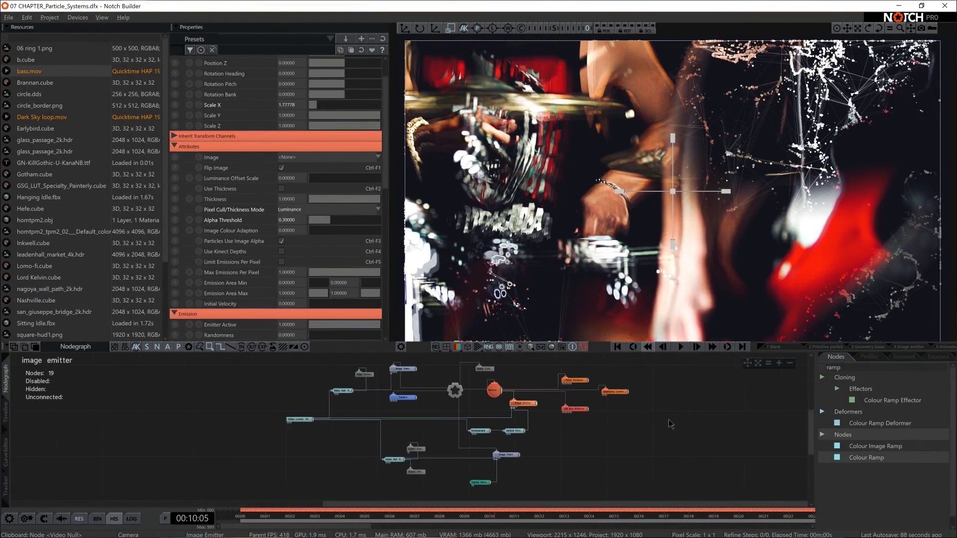